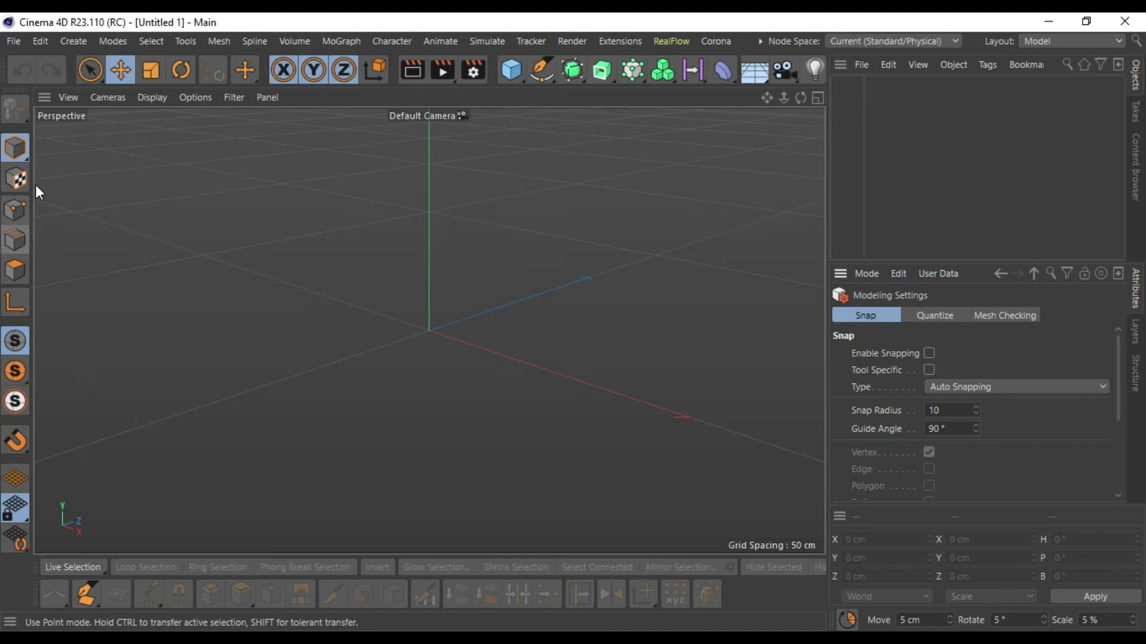
Step: Add a cone primitive to the empty scene
left_click(520, 73)
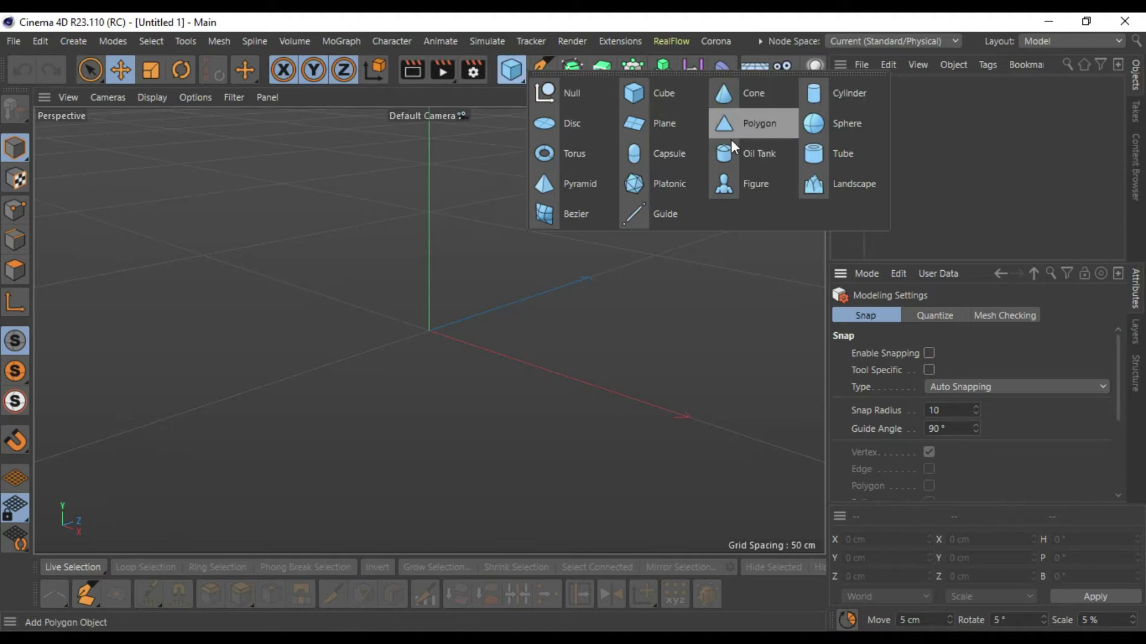
left_click(752, 103)
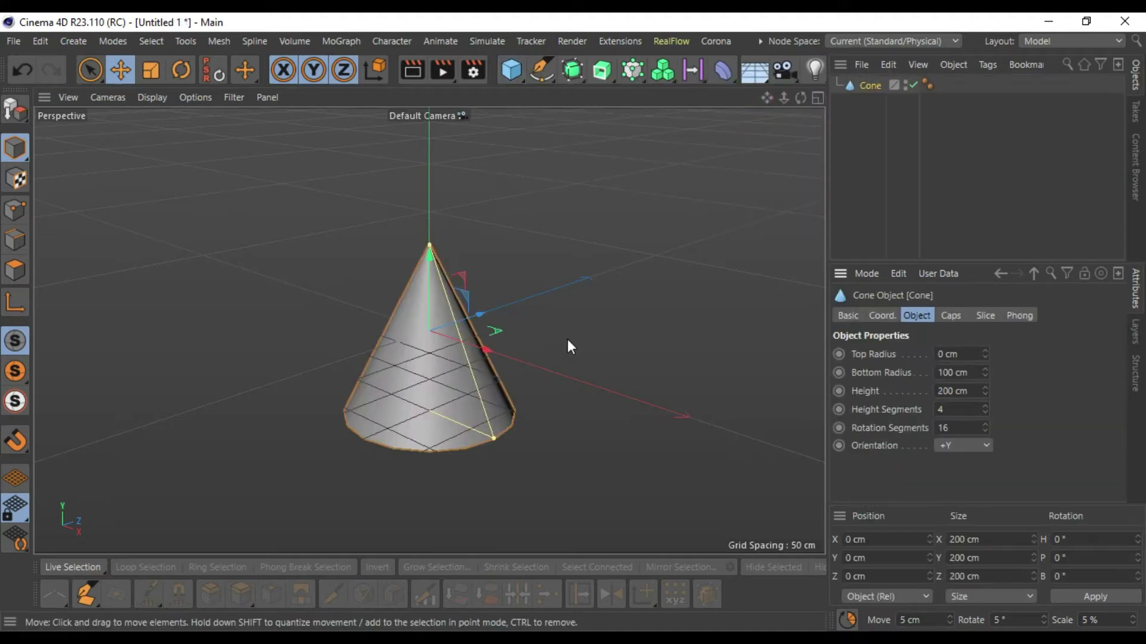
Step: Examine the cone in the four-view layout and in the individual top, right, front and perspective views
middle_click(613, 339)
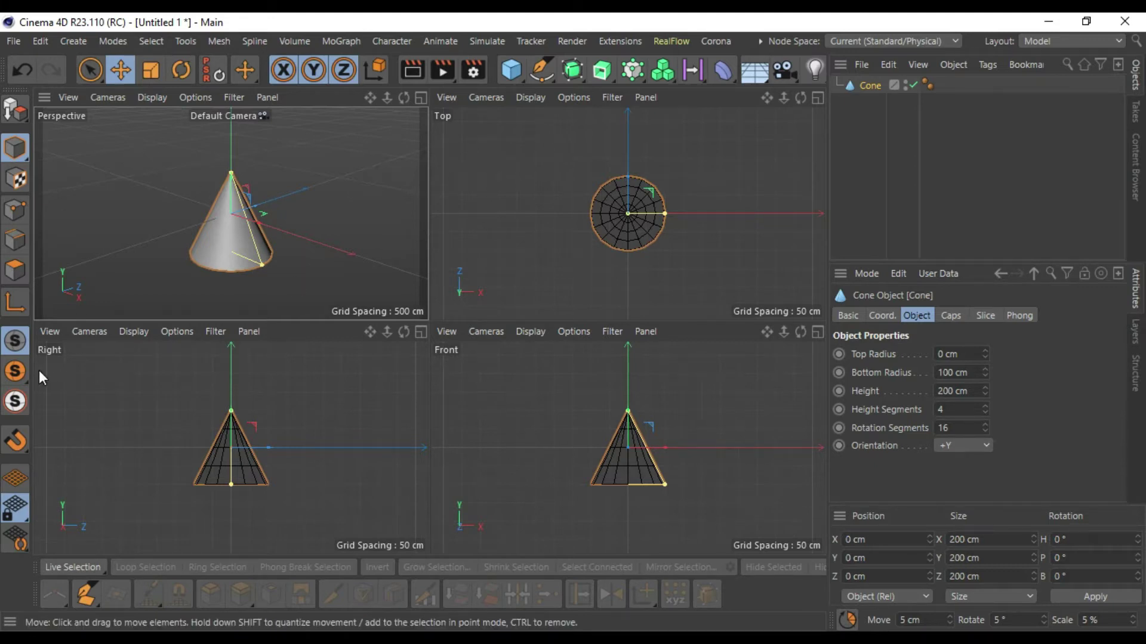
middle_click(296, 211)
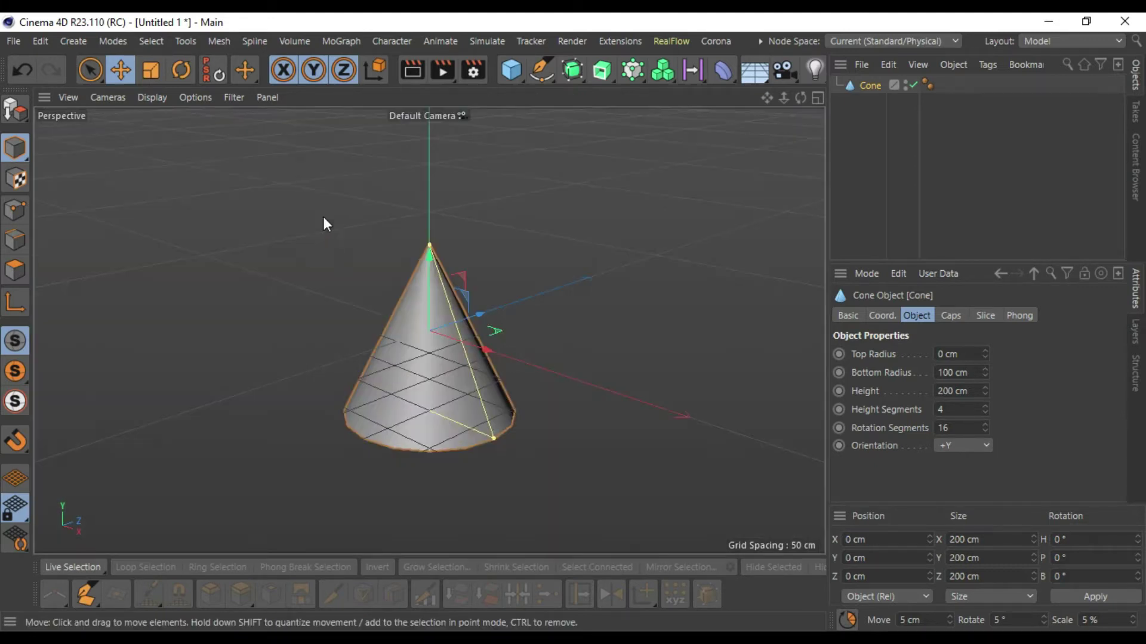
middle_click(181, 263)
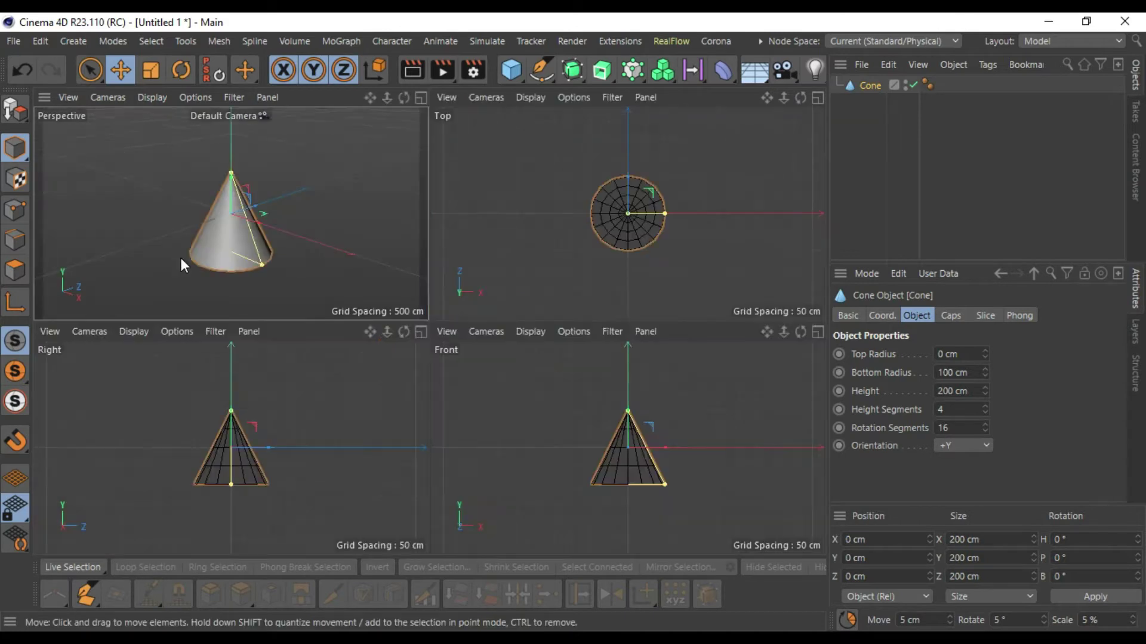
middle_click(744, 195)
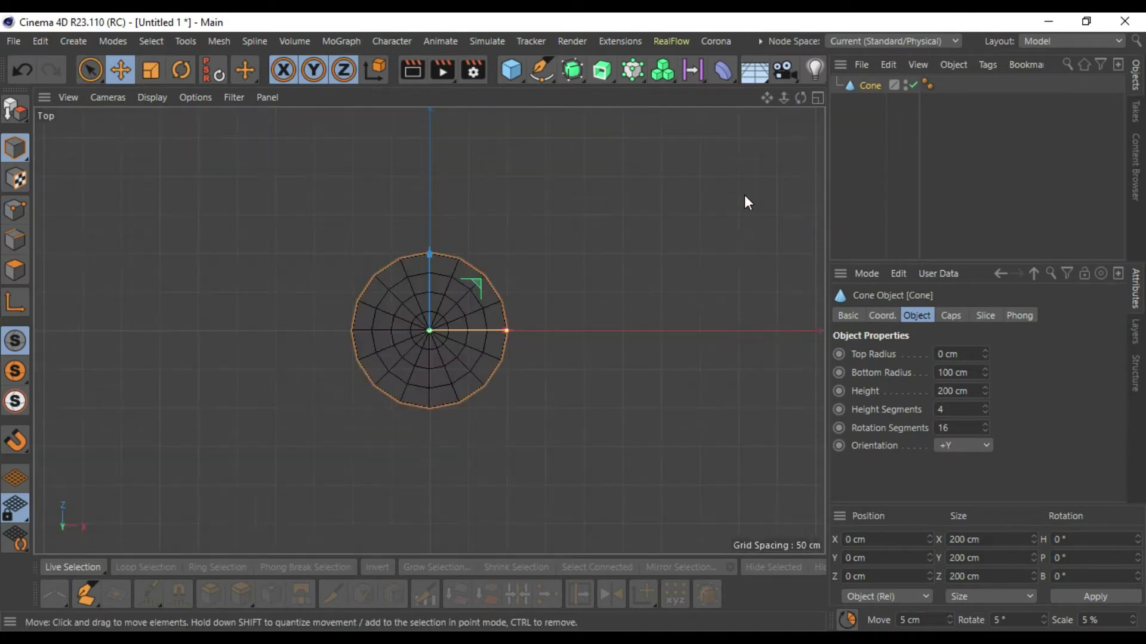
middle_click(493, 305)
middle_click(289, 197)
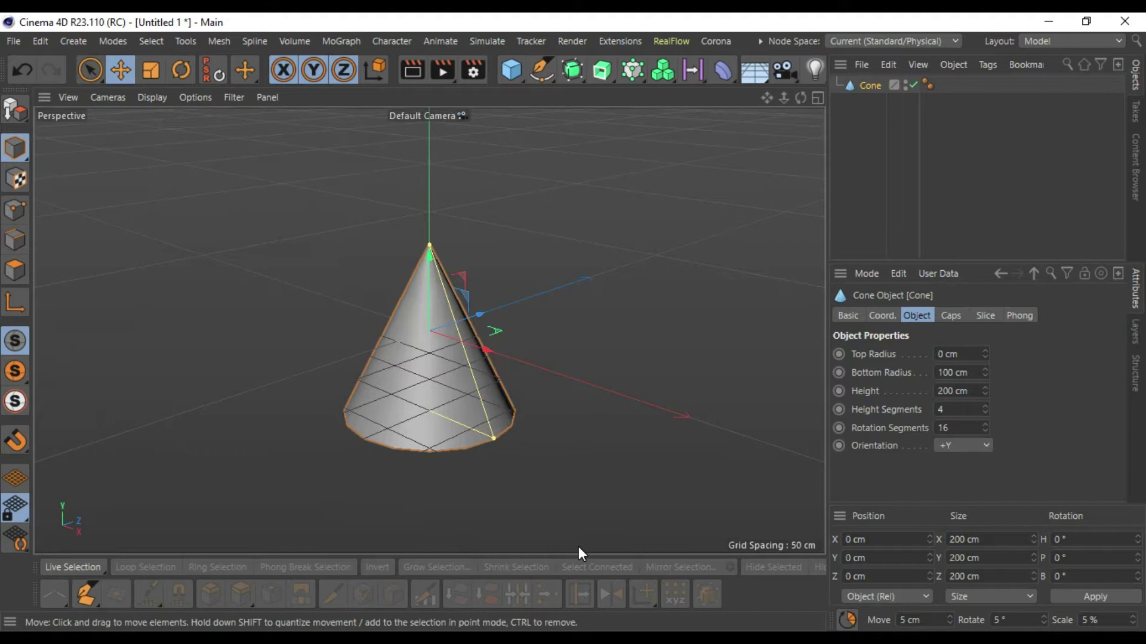
key("F2")
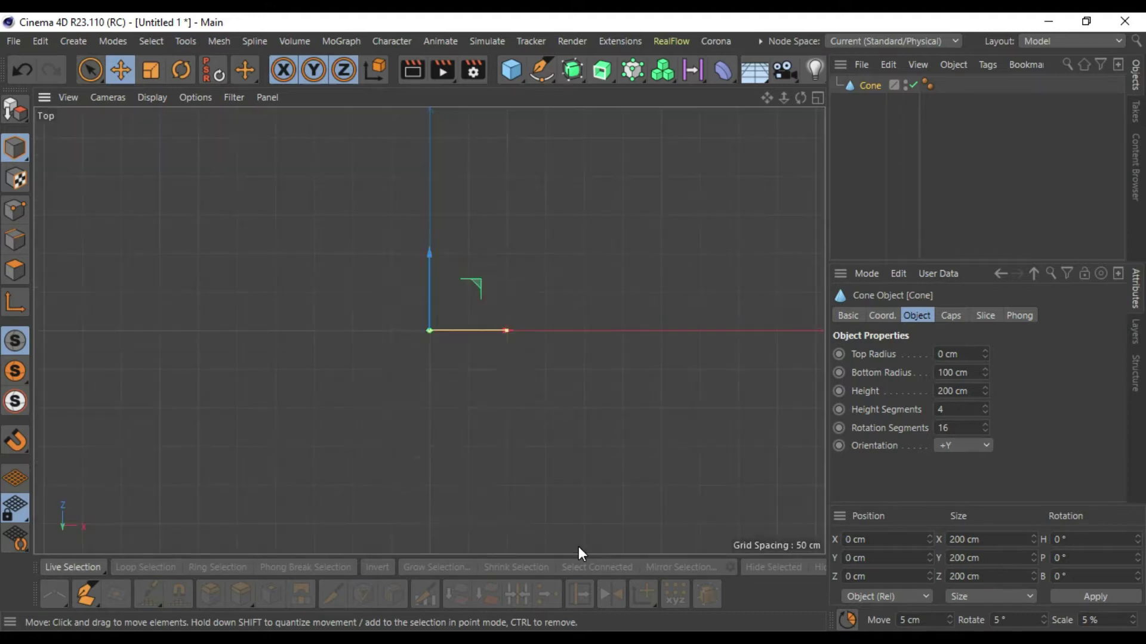
key("F3")
key("F4")
key("F1")
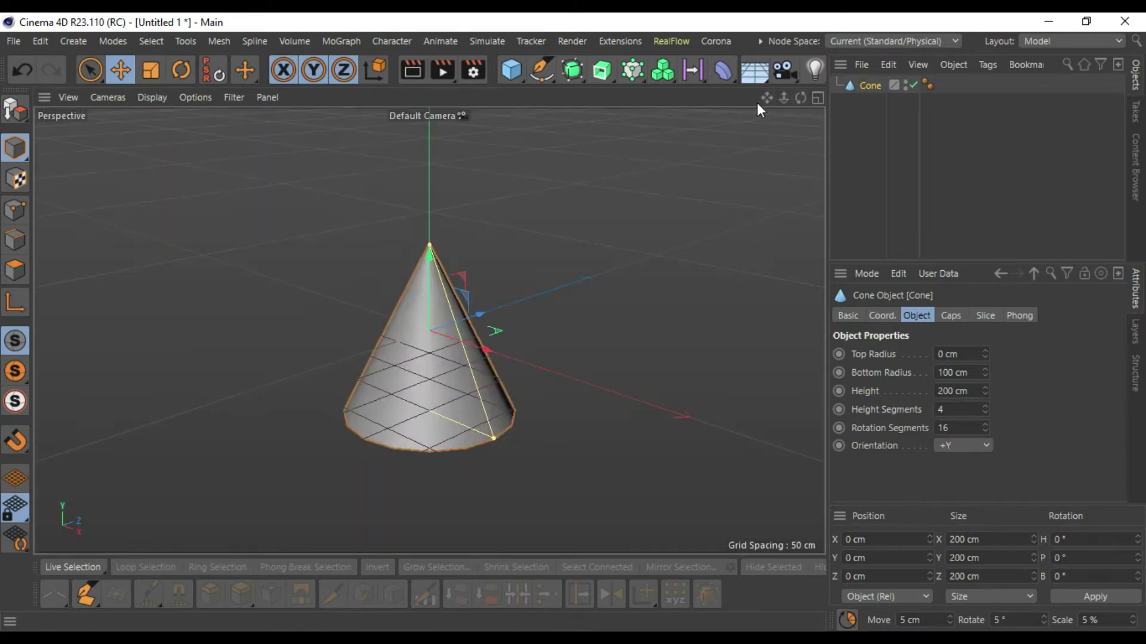
Step: Inspect the cone from different angles and distances in the perspective view
mouse_move(800, 97)
left_mouse_down()
mouse_move(807, 140)
mouse_move(749, 79)
mouse_move(704, 100)
mouse_move(772, 99)
mouse_move(636, 92)
mouse_move(750, 80)
mouse_move(710, 100)
mouse_move(804, 110)
left_mouse_up()
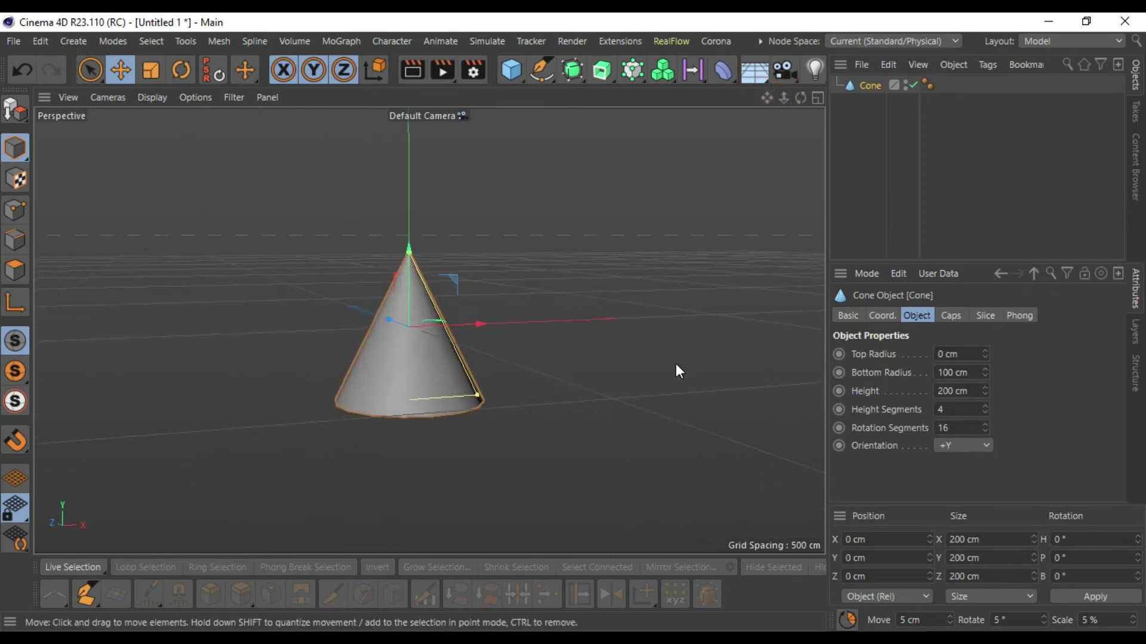
middle_click_drag(675, 305, 827, 258, "alt")
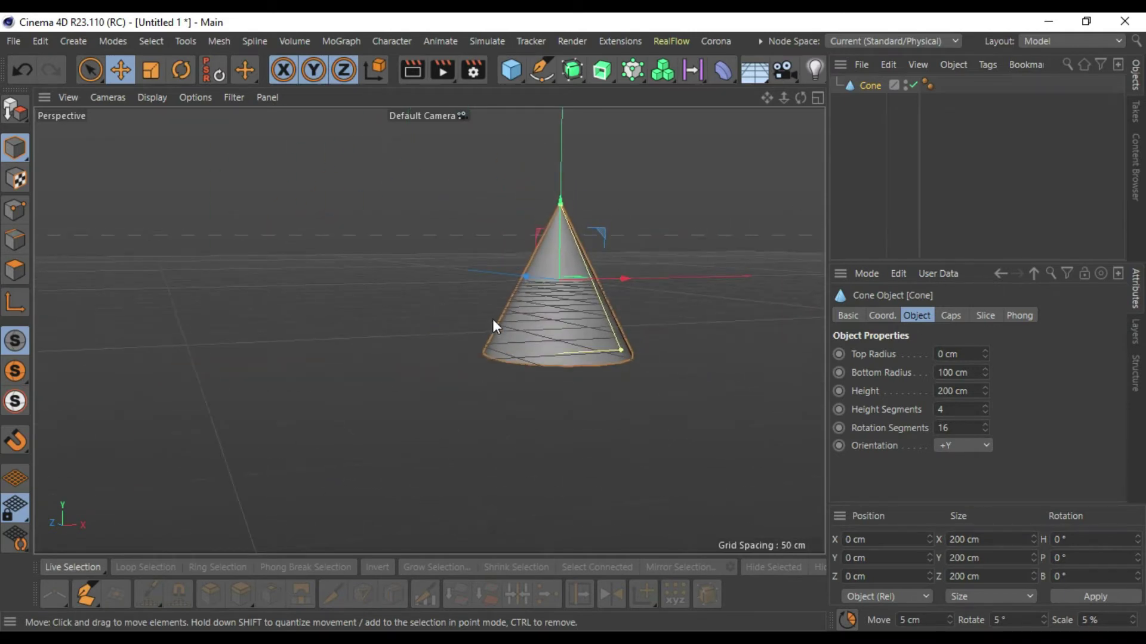
mouse_move(714, 300)
right_mouse_down("alt")
mouse_move(438, 416)
mouse_move(714, 299)
right_mouse_up("alt")
left_click_drag(632, 313, 580, 335, "alt")
middle_click_drag(711, 341, 588, 280, "alt")
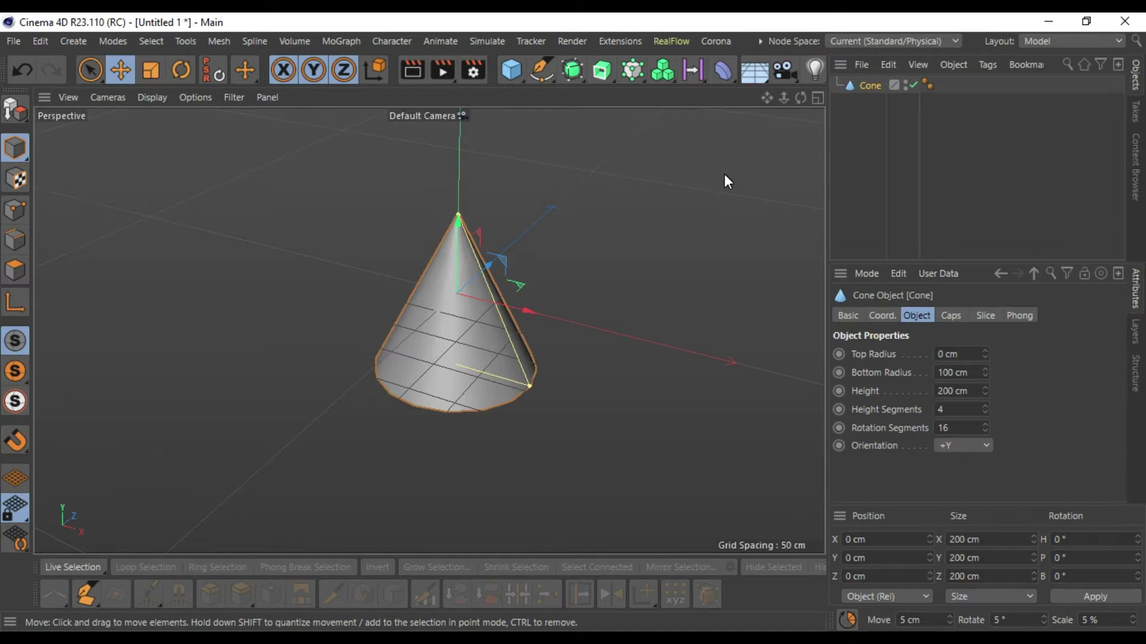
mouse_move(800, 97)
left_mouse_down()
mouse_move(746, 101)
mouse_move(803, 97)
left_mouse_up()
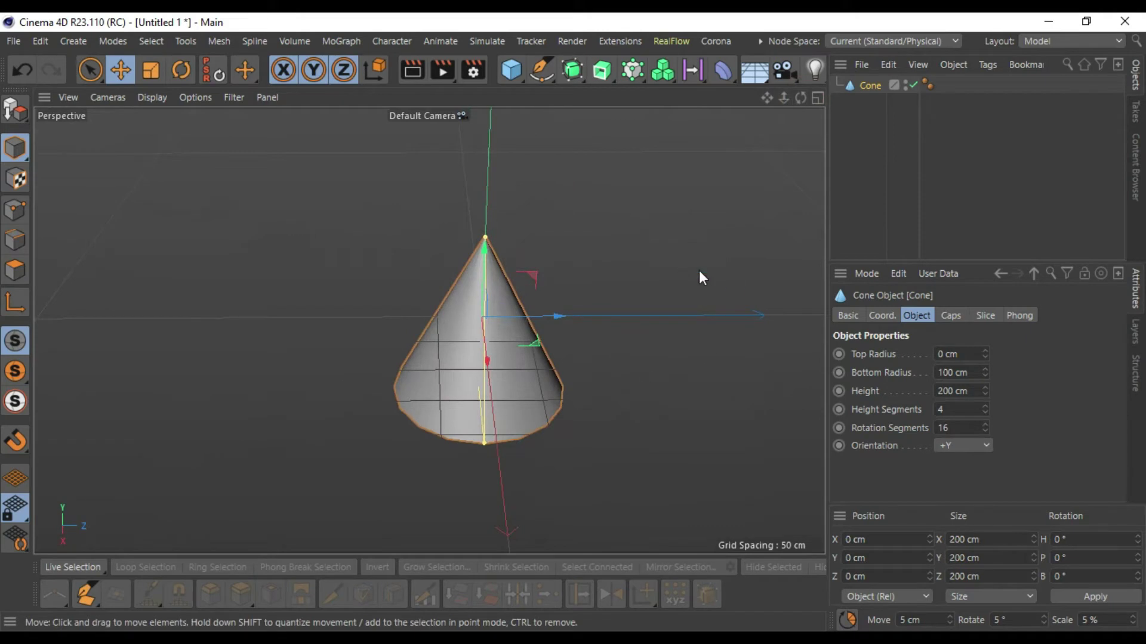
left_click(623, 40)
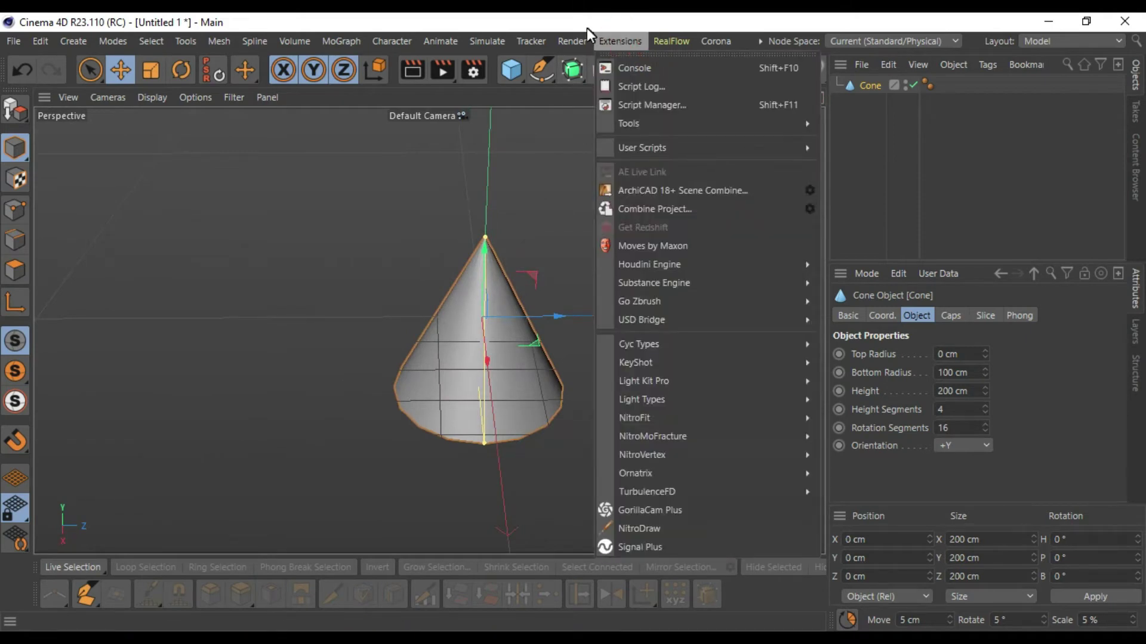
mouse_move(660, 364)
left_click(374, 227)
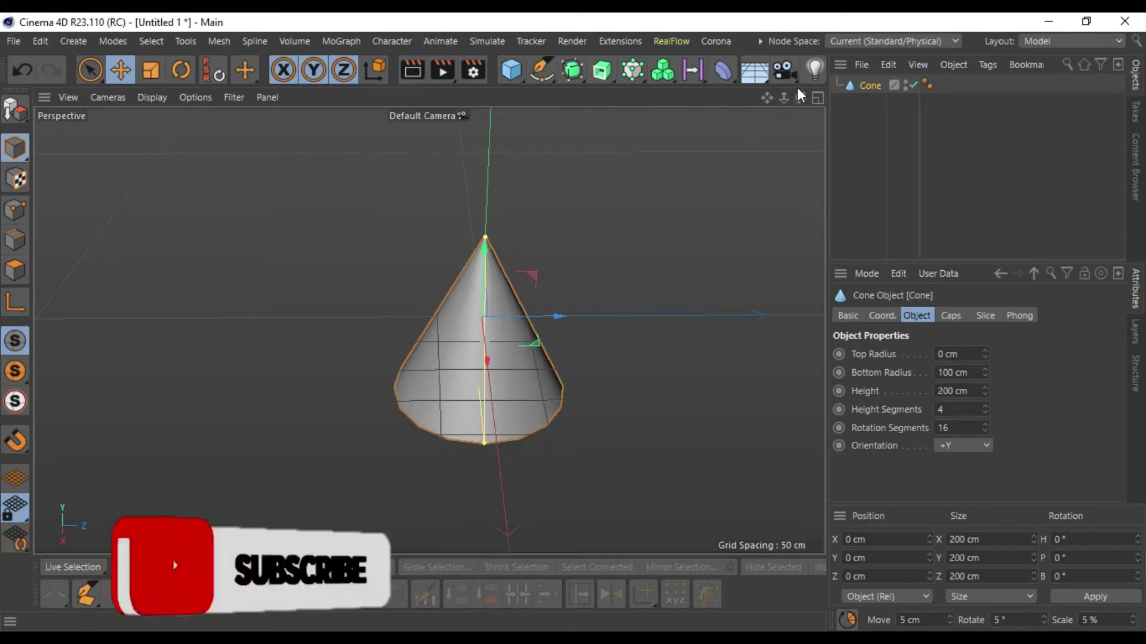
left_click_drag(800, 97, 769, 74)
left_click(575, 41)
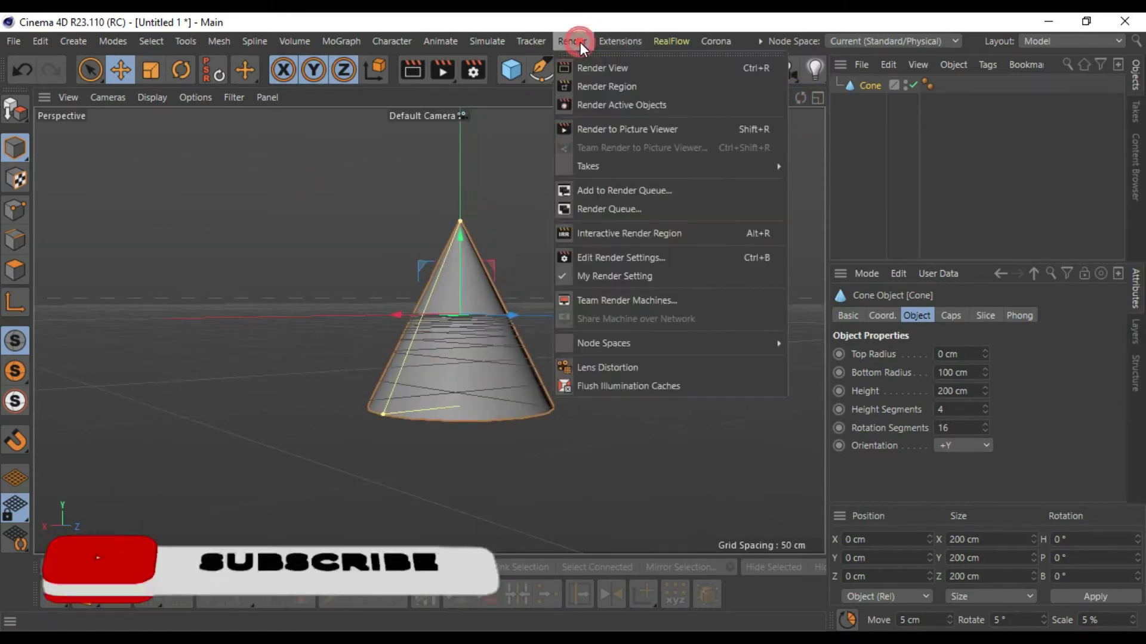
mouse_move(618, 37)
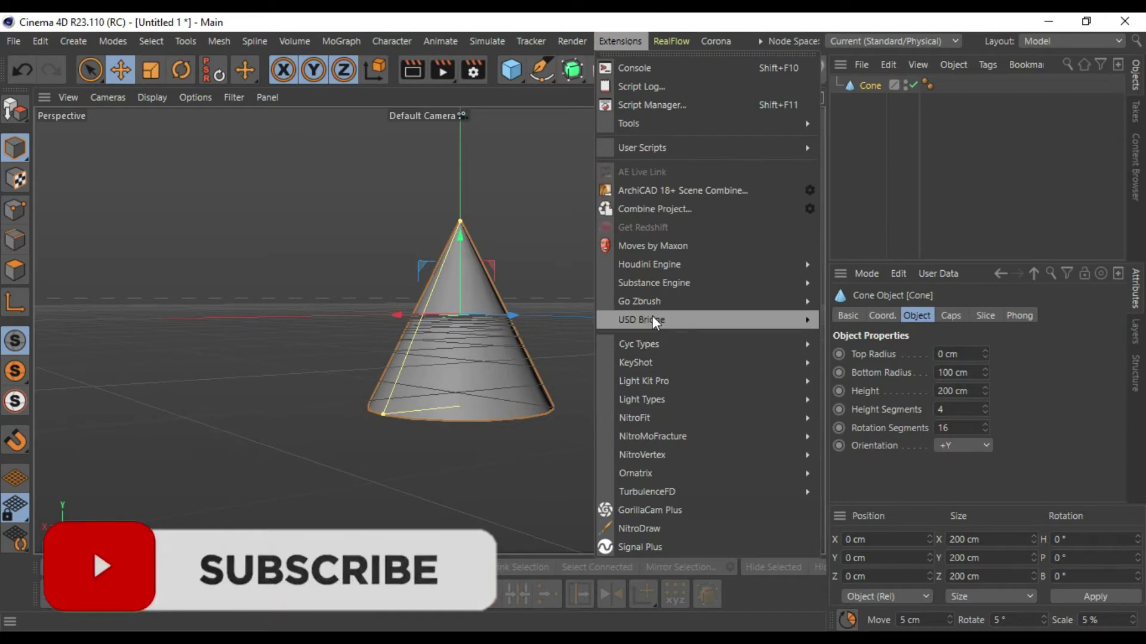
left_click(217, 289)
left_click_drag(801, 99, 133, 522)
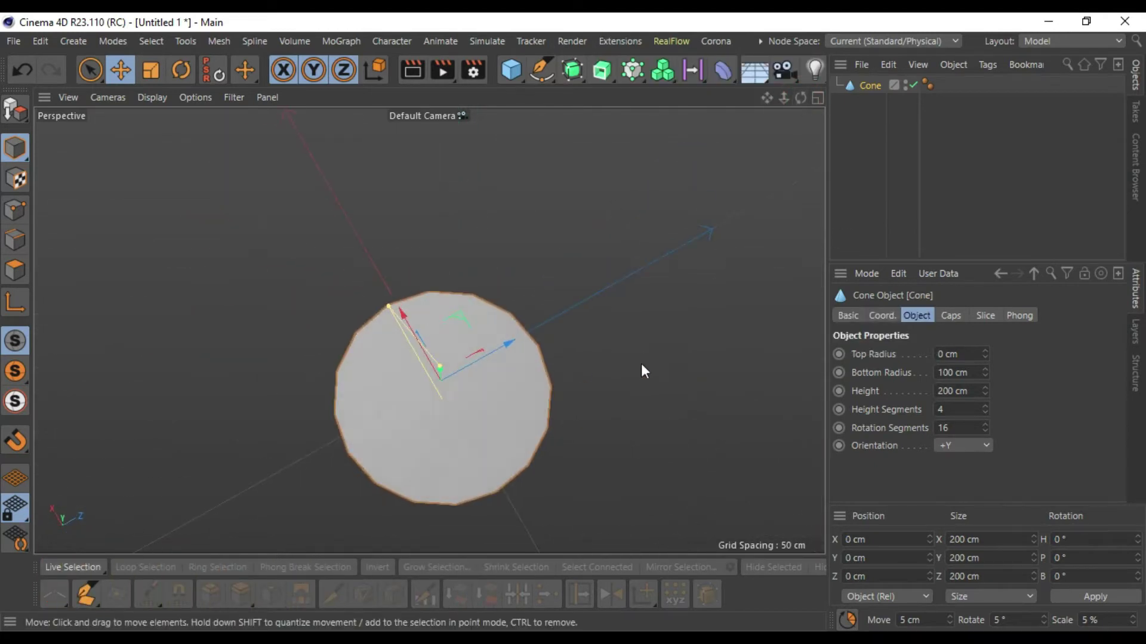
Step: Set the cone's bottom radius to 6 cm and its height to 15 cm
left_click(870, 86)
left_click_drag(801, 98, 428, 335)
left_click(967, 372)
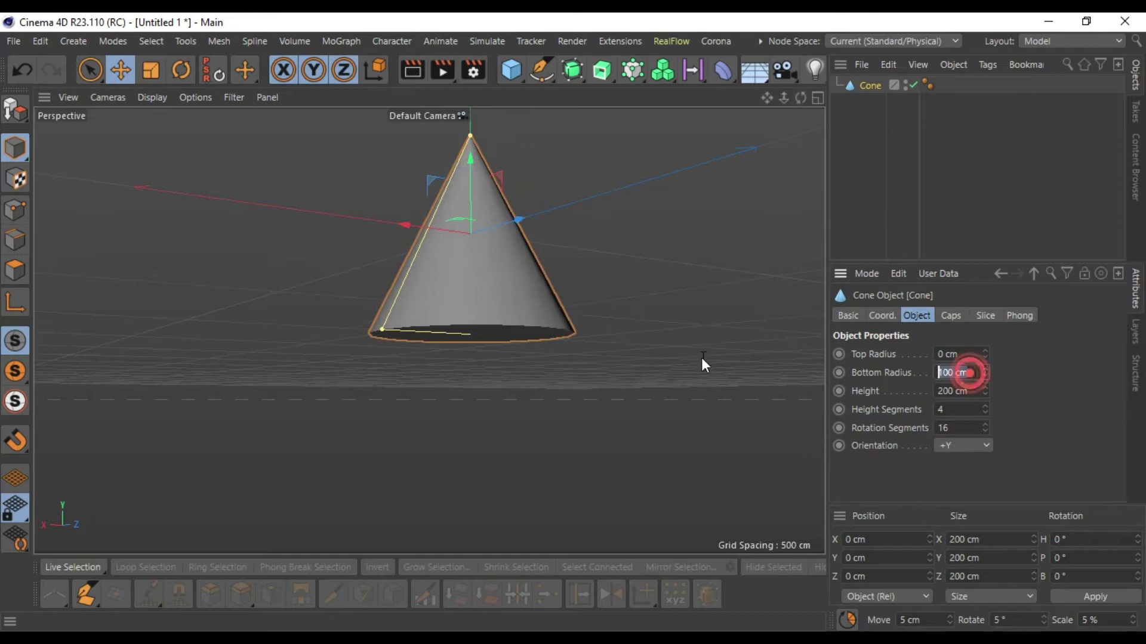
key("BackSpace")
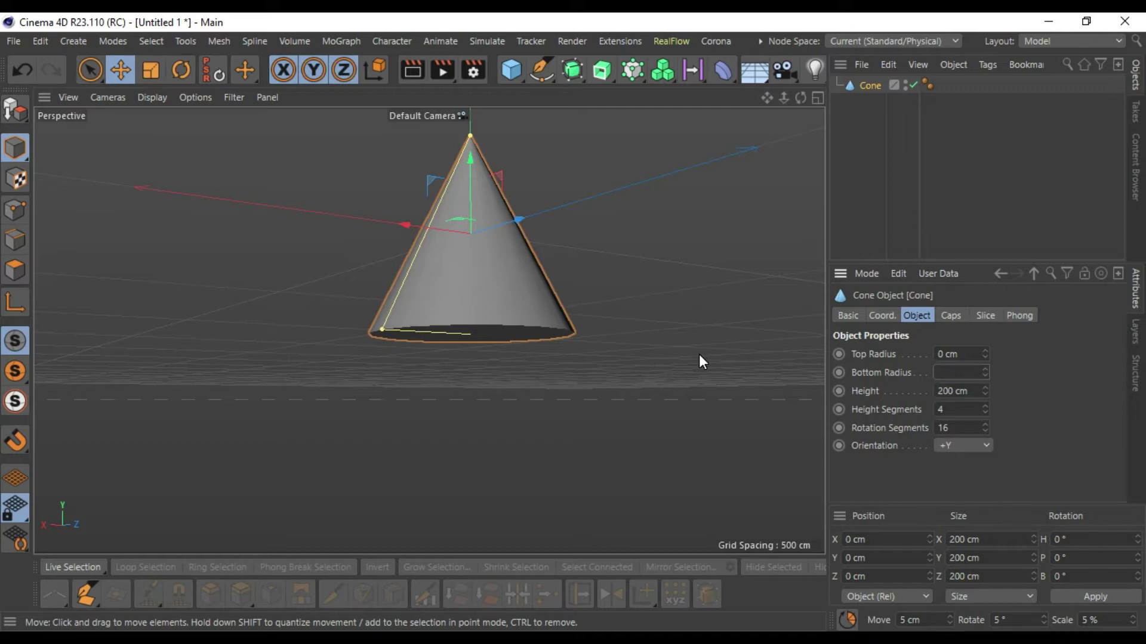
key("BackSpace")
type("6")
key("Return")
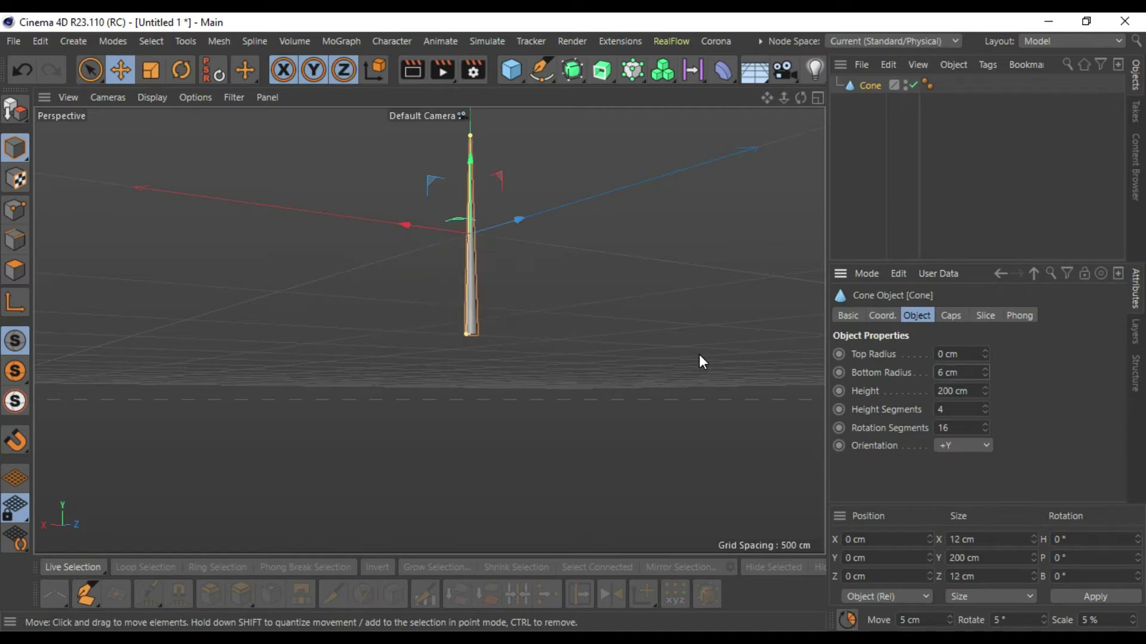
double_click(975, 391)
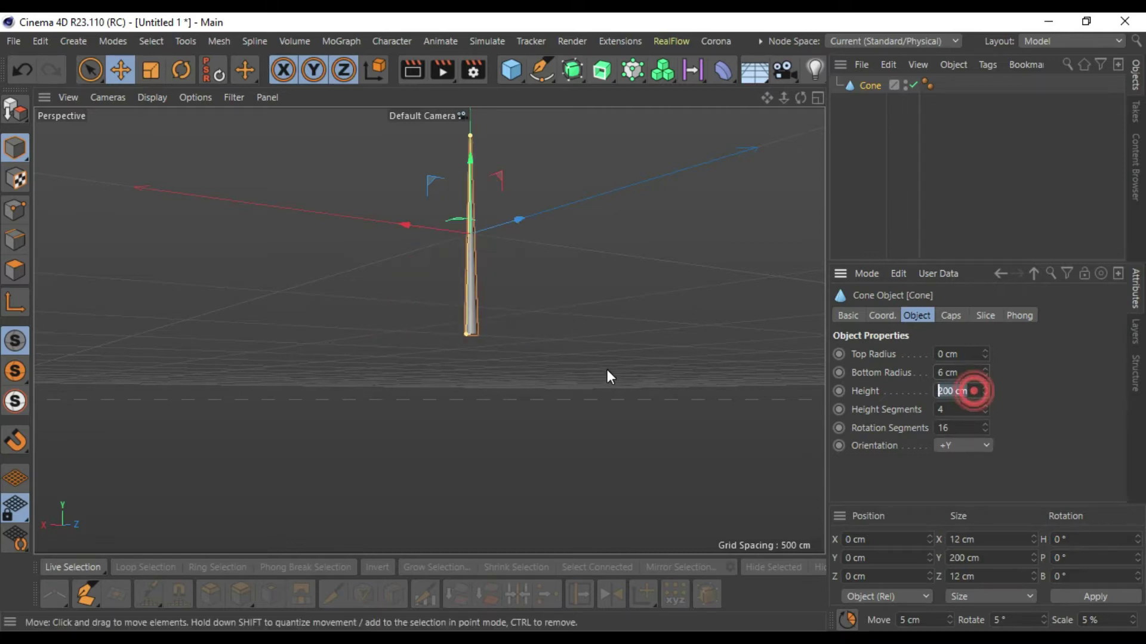
type("15")
key("Return")
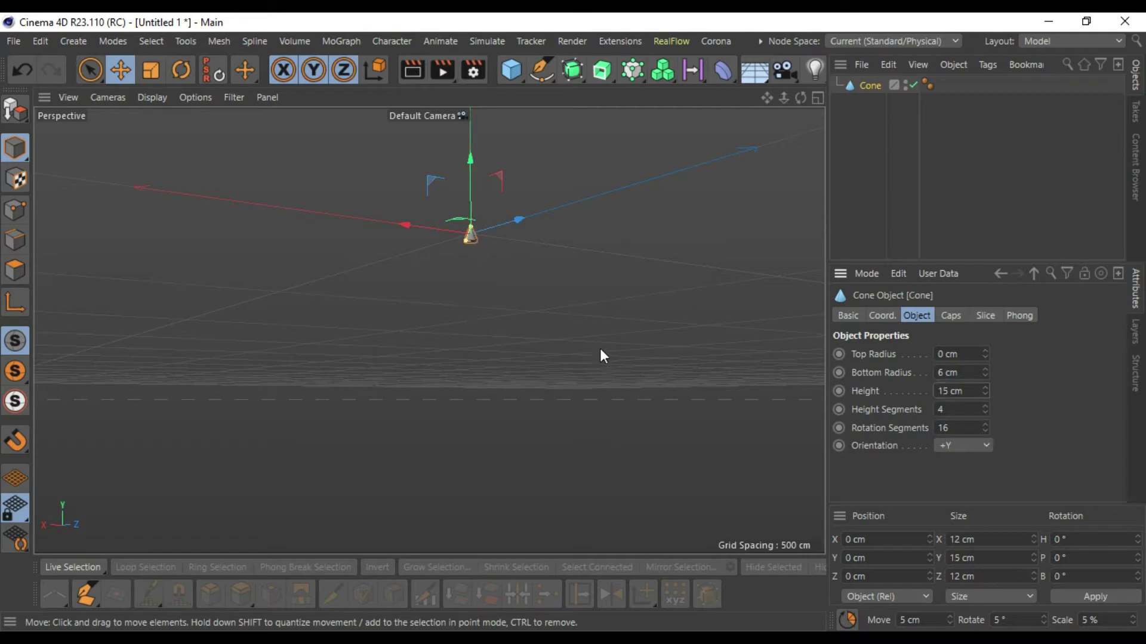
scroll(473, 242, "up", 5)
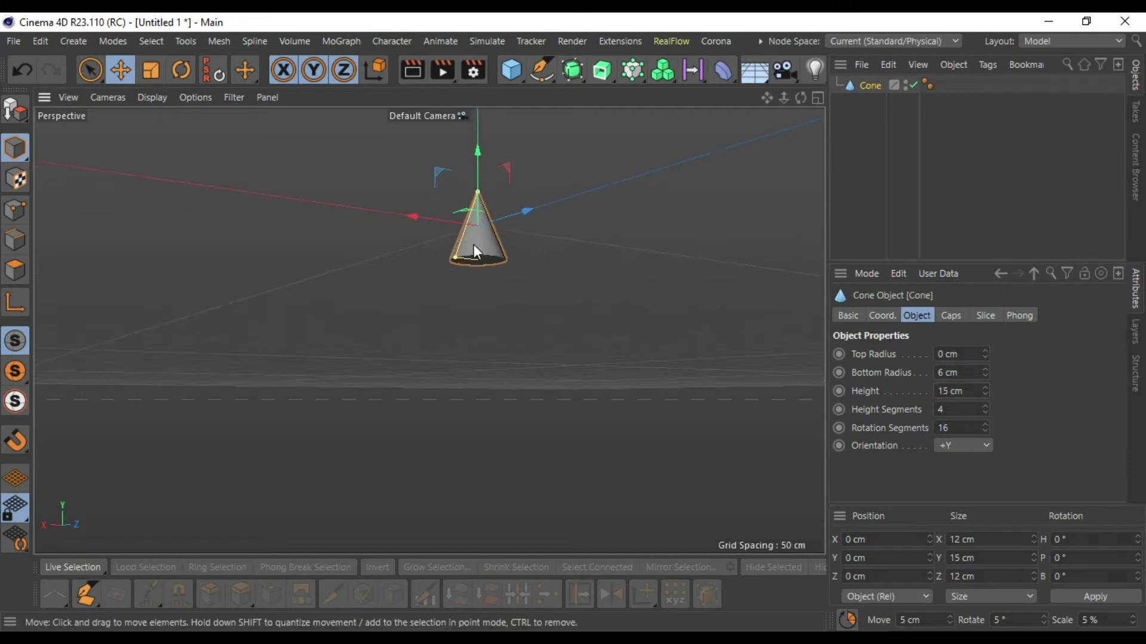
scroll(473, 243, "up", 3)
Step: Rotate the cone upside down freehand with the Rotate tool and set its bank (B) rotation to 90°
mouse_move(798, 95)
left_mouse_down()
mouse_move(660, 189)
mouse_move(624, 309)
mouse_move(639, 267)
mouse_move(590, 313)
mouse_move(353, 292)
mouse_move(332, 205)
mouse_move(571, 322)
mouse_move(610, 326)
left_mouse_up()
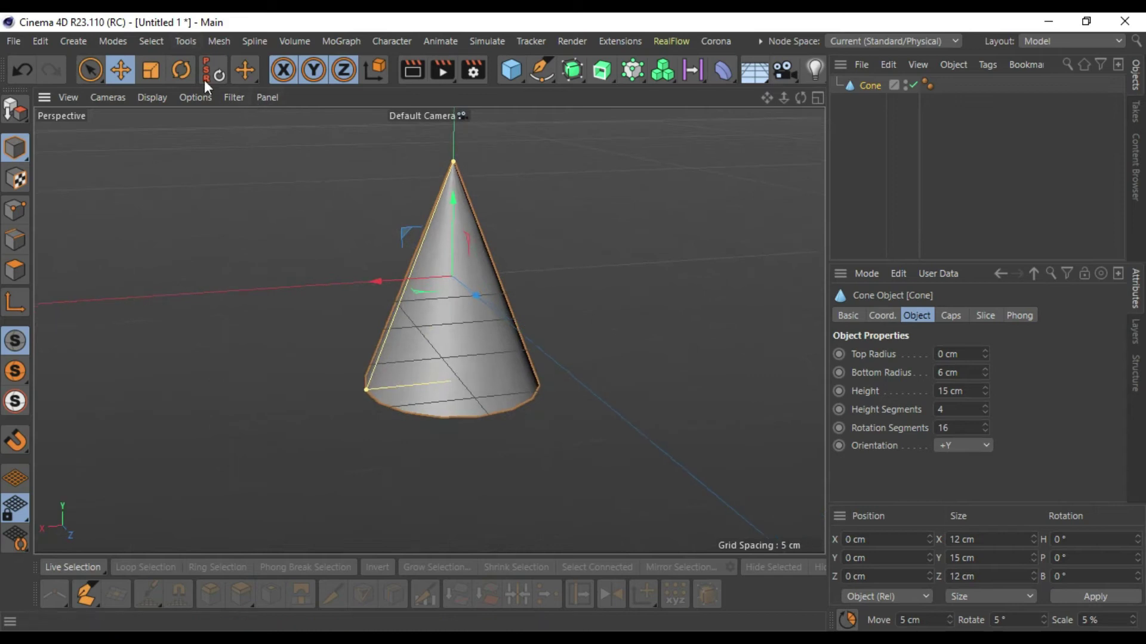
left_click(181, 69)
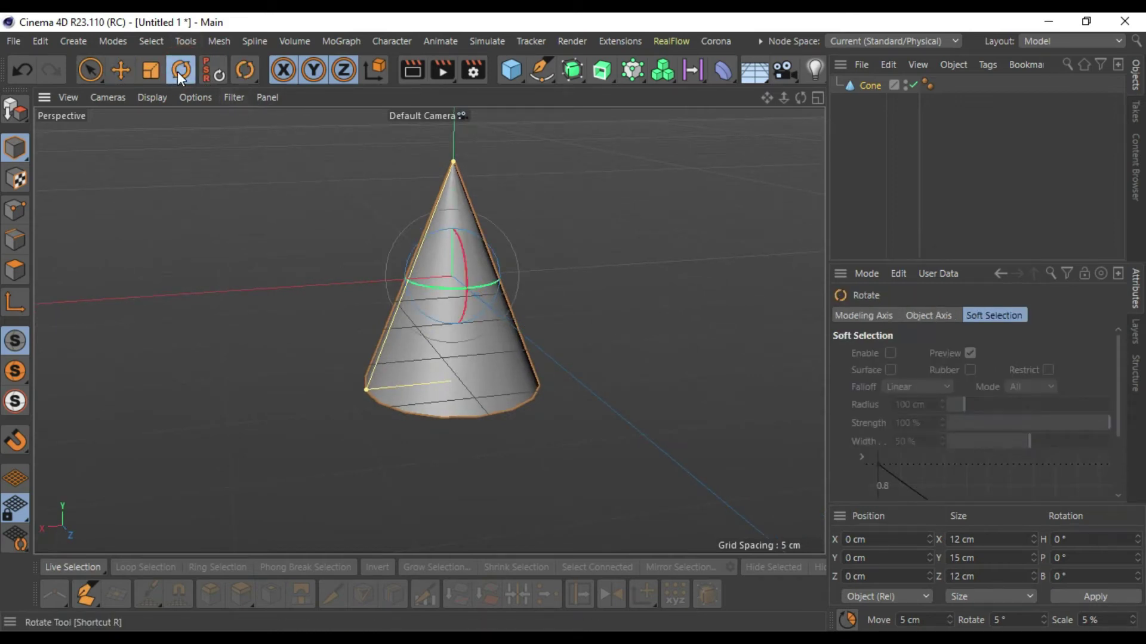
left_click_drag(422, 247, 518, 320)
double_click(1094, 576)
type("90")
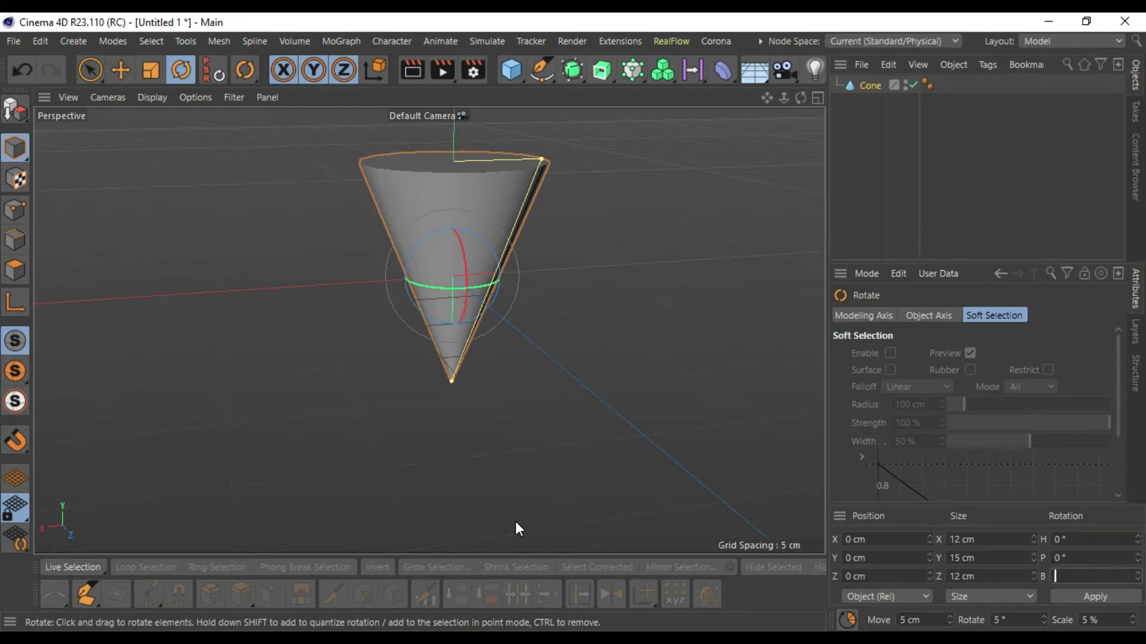
key("Return")
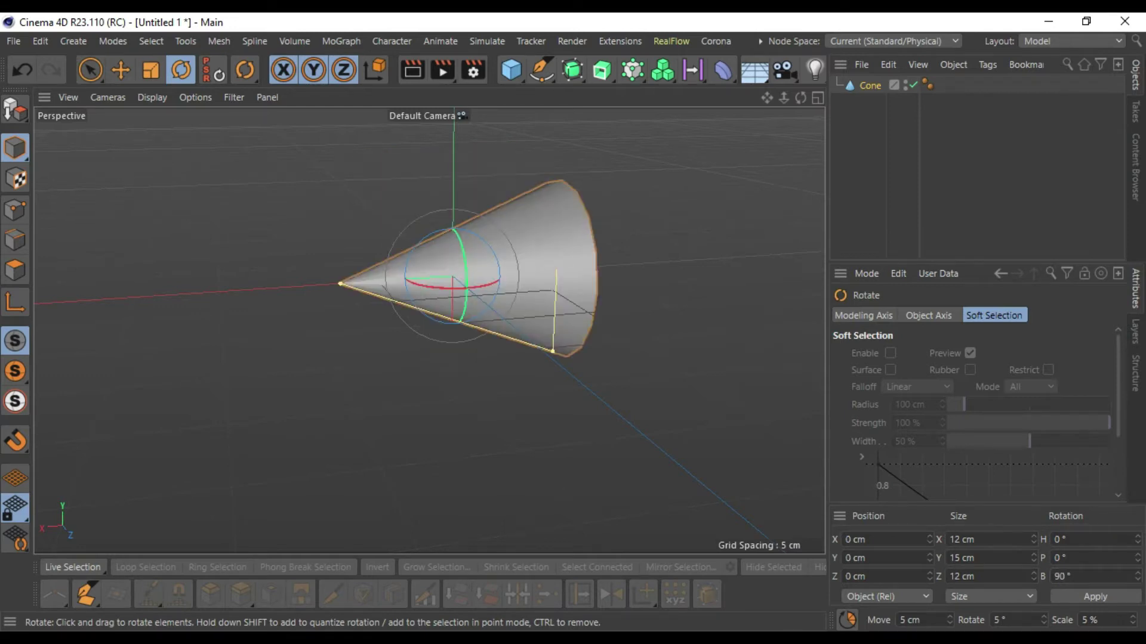
Step: Set the cone's bank (B) rotation to -180° so its tip points downward
double_click(1094, 575)
type("-180")
key("Return")
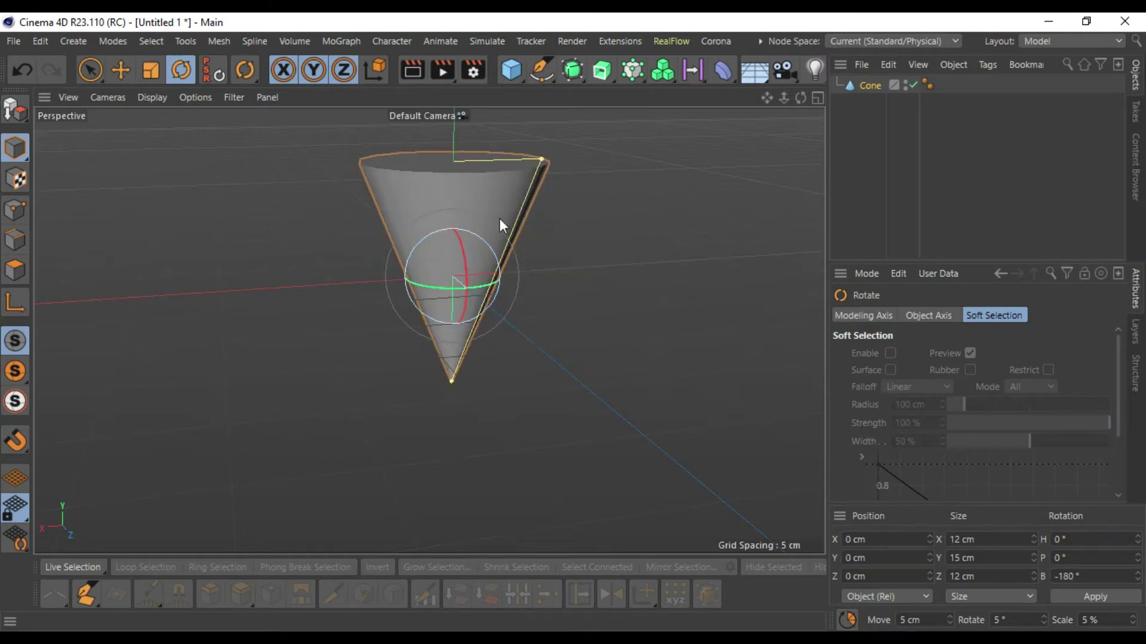
Step: Switch to the Move tool, reselect the cone and set its bottom radius to 4 cm
scroll(628, 249, "down", 1)
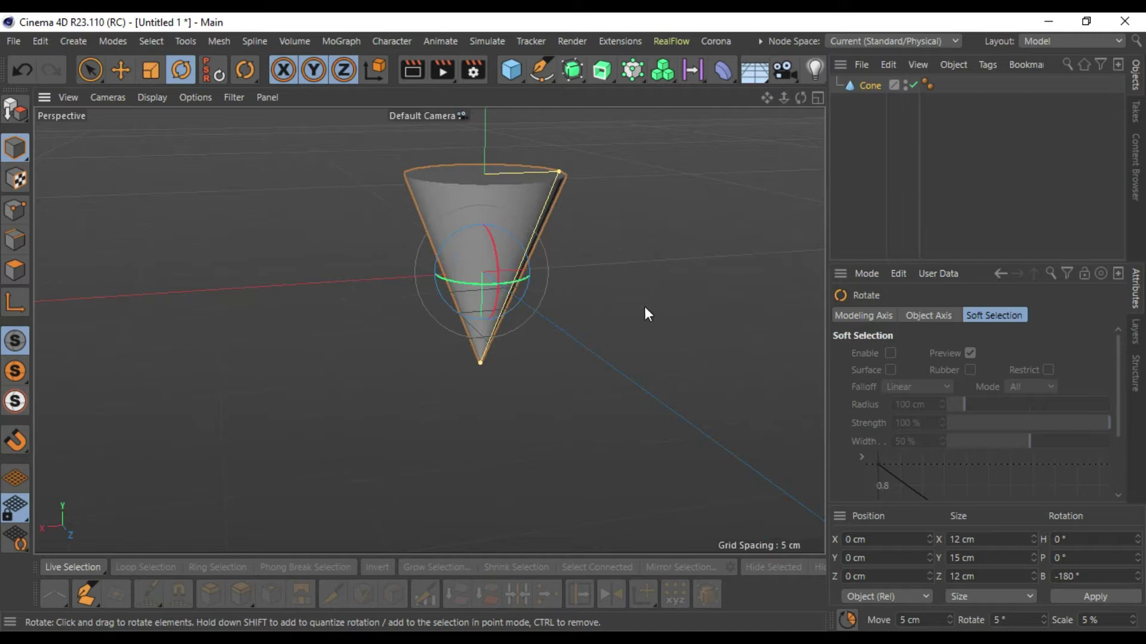
left_click_drag(521, 234, 275, 157, "alt")
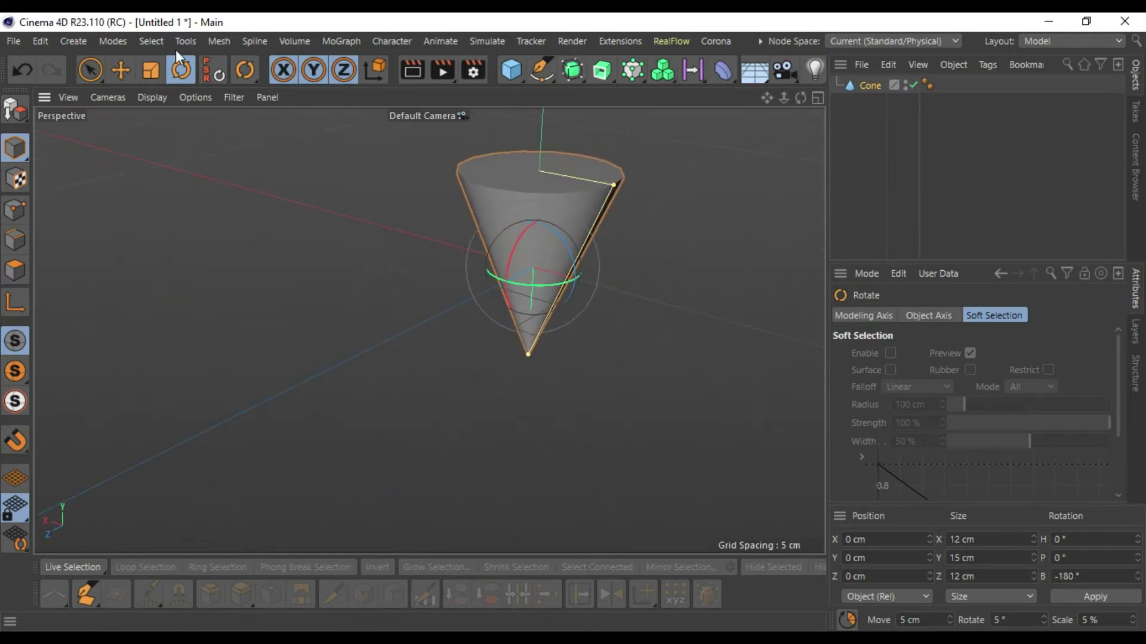
left_click(126, 70)
left_click_drag(547, 250, 611, 269, "alt")
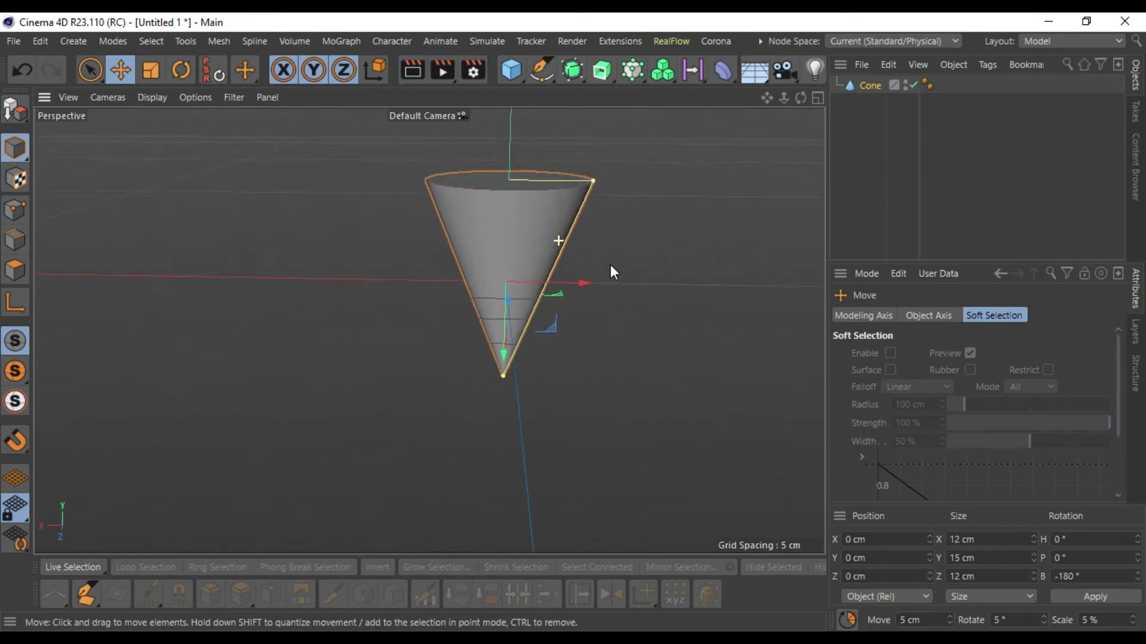
left_click(532, 255)
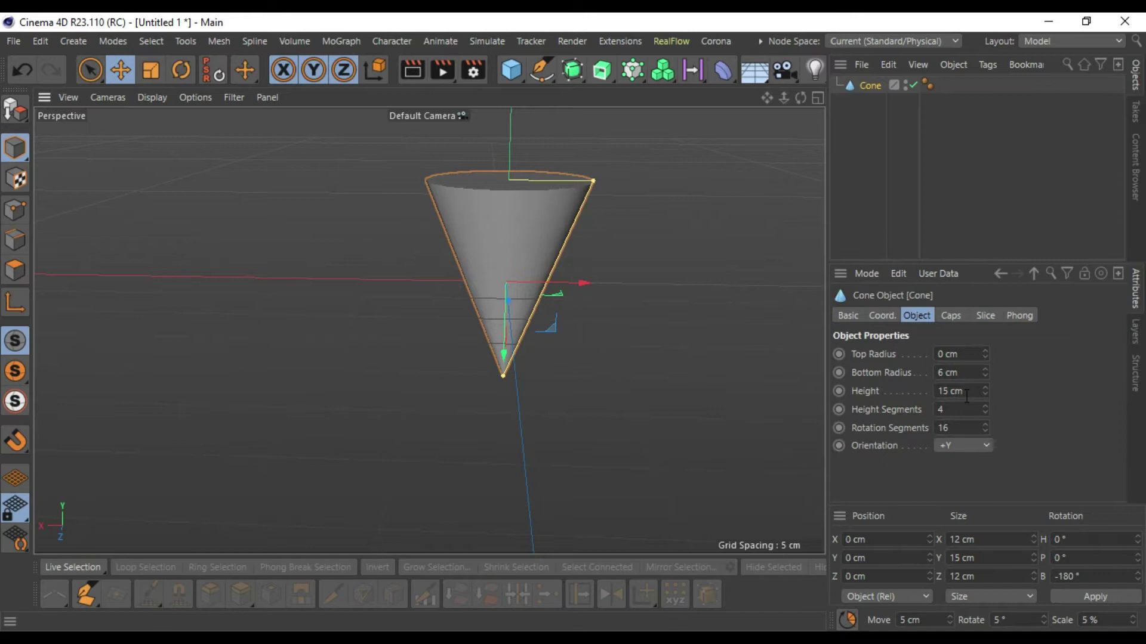
left_click(948, 391)
left_click(941, 372)
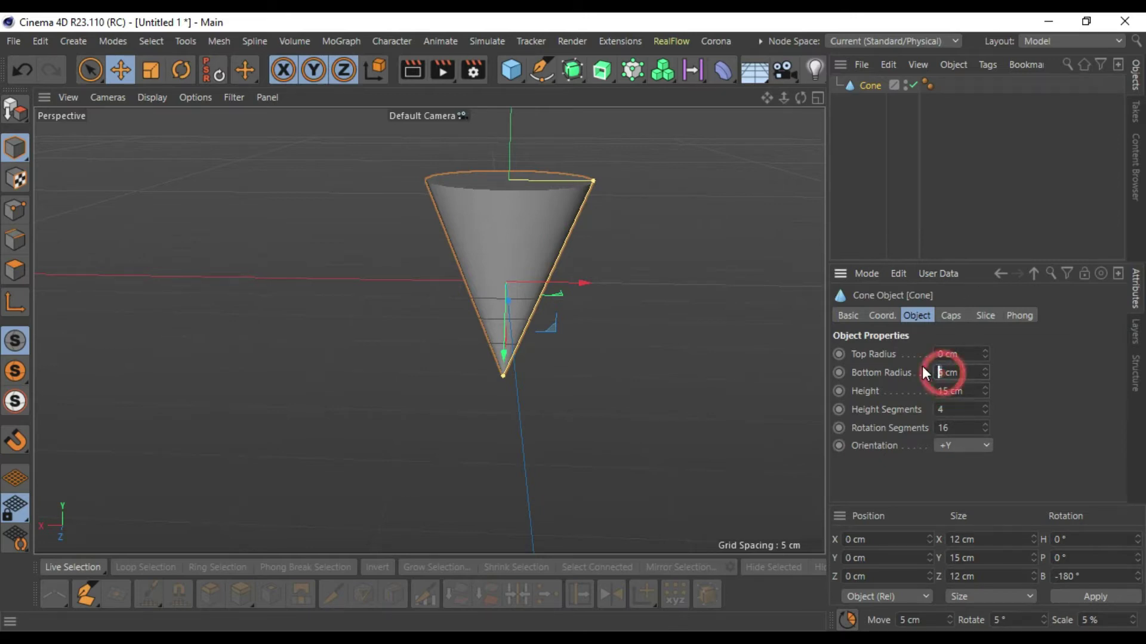
type("4")
key("Return")
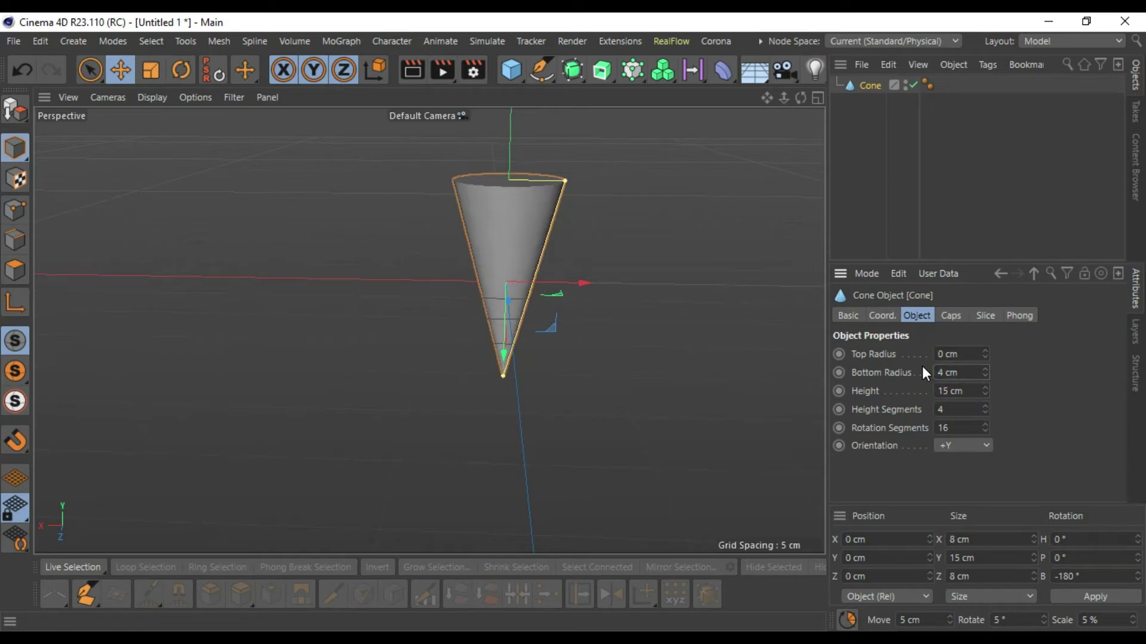
Step: Set the cone's rotation segments to 32 for a smoother round rim
scroll(481, 154, "down", 2)
middle_click_drag(619, 233, 620, 328, "alt")
scroll(500, 327, "up", 3)
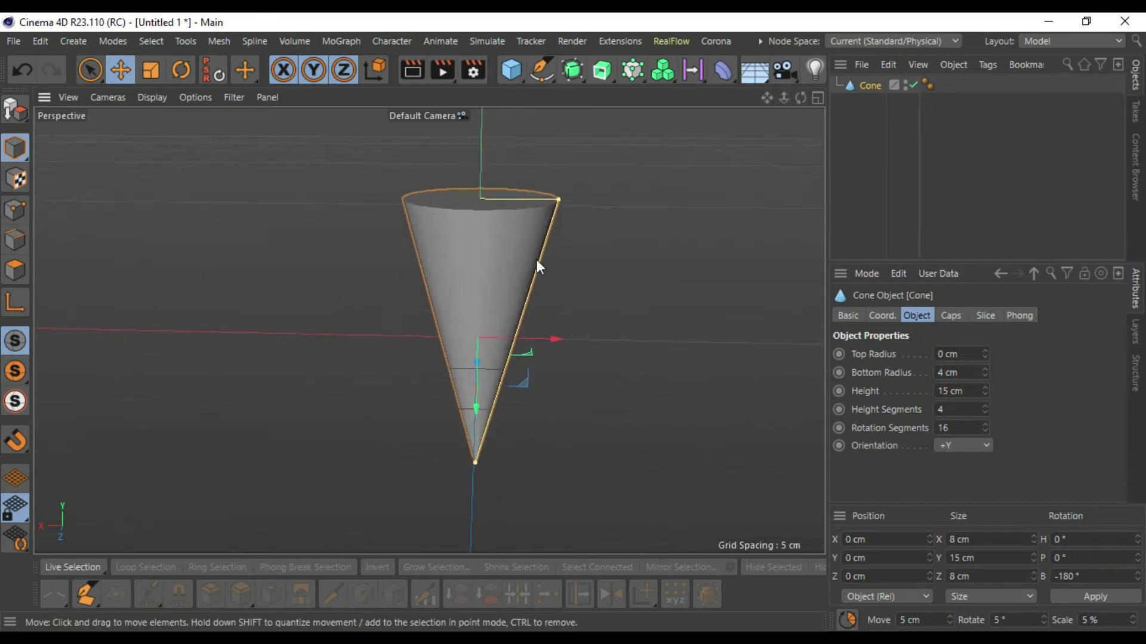
left_click_drag(620, 277, 469, 394, "alt")
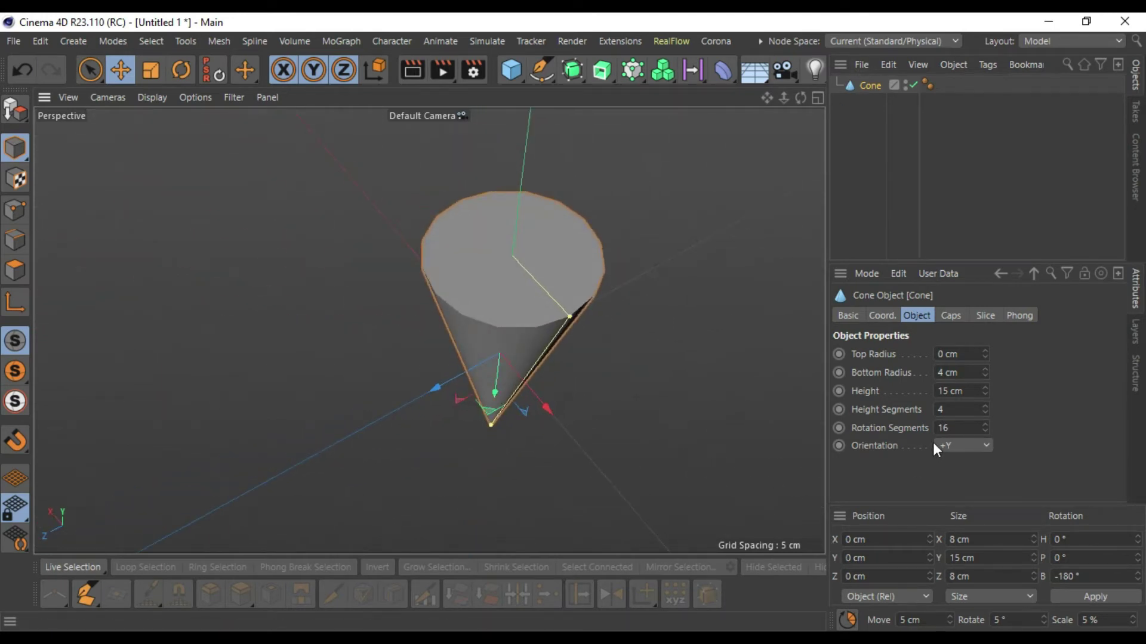
left_click(985, 424)
left_click(986, 425)
left_click(986, 424)
left_click(986, 424)
left_click(986, 425)
left_click_drag(956, 426, 846, 419)
type("32")
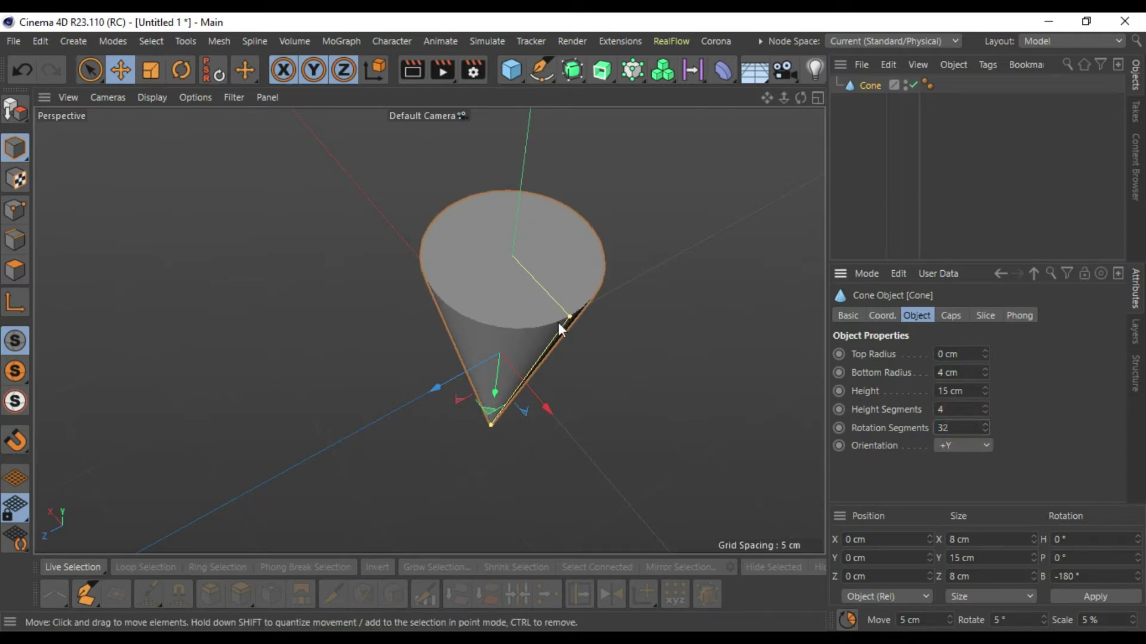
Step: Examine the cone's wireframe up close in the Right, Front and Top views
middle_click(632, 303)
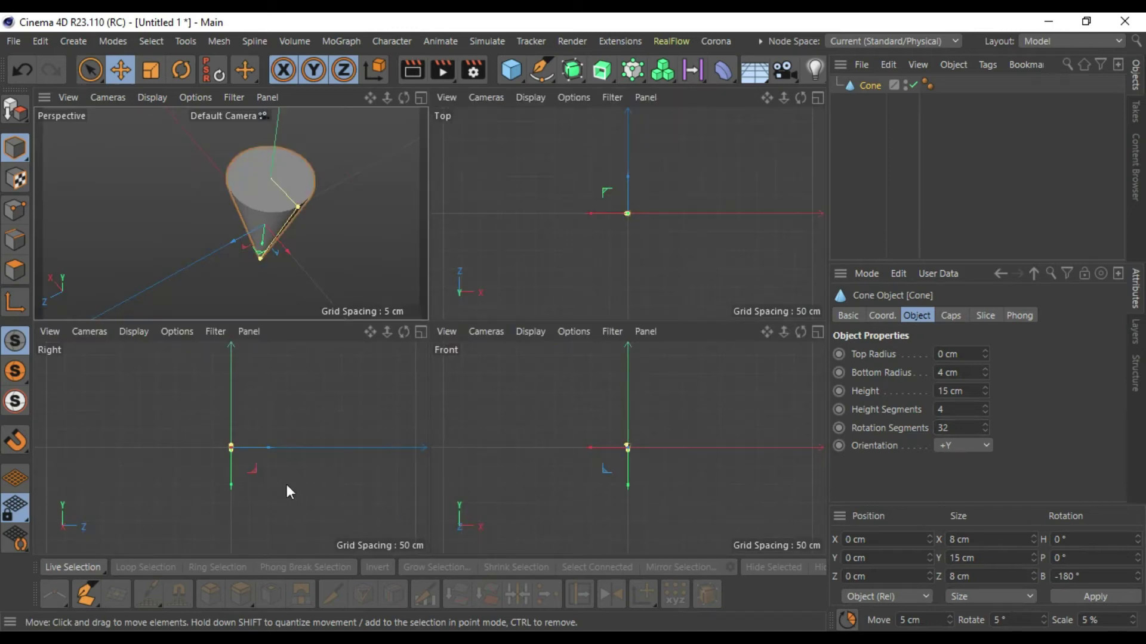
scroll(235, 450, "up", 10)
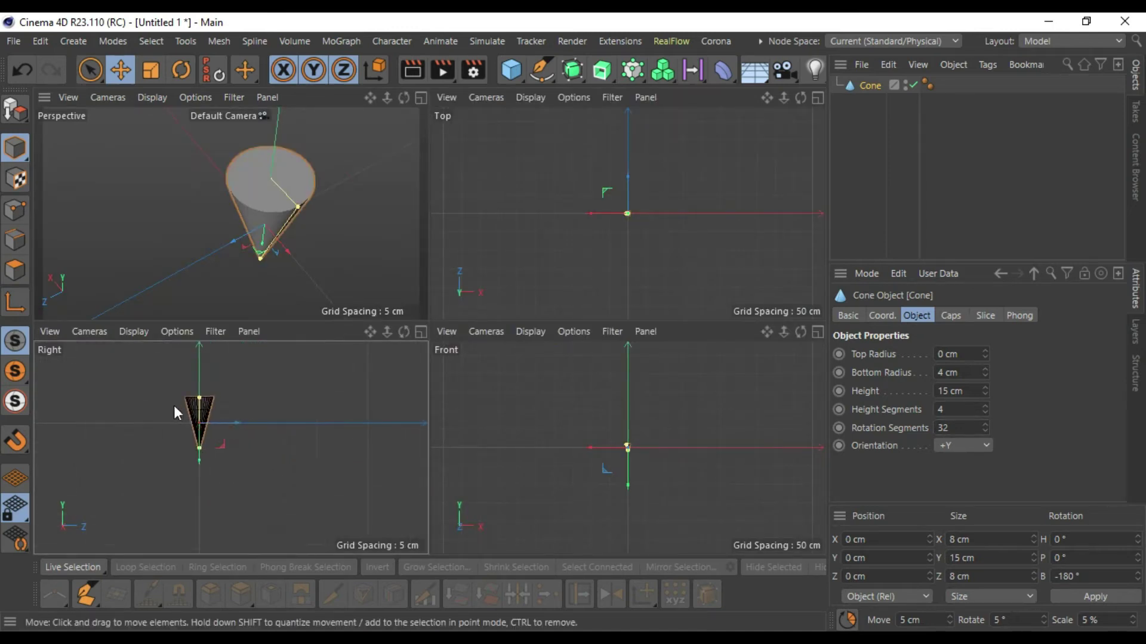
scroll(209, 415, "up", 6)
scroll(668, 438, "up", 10)
scroll(514, 430, "up", 5)
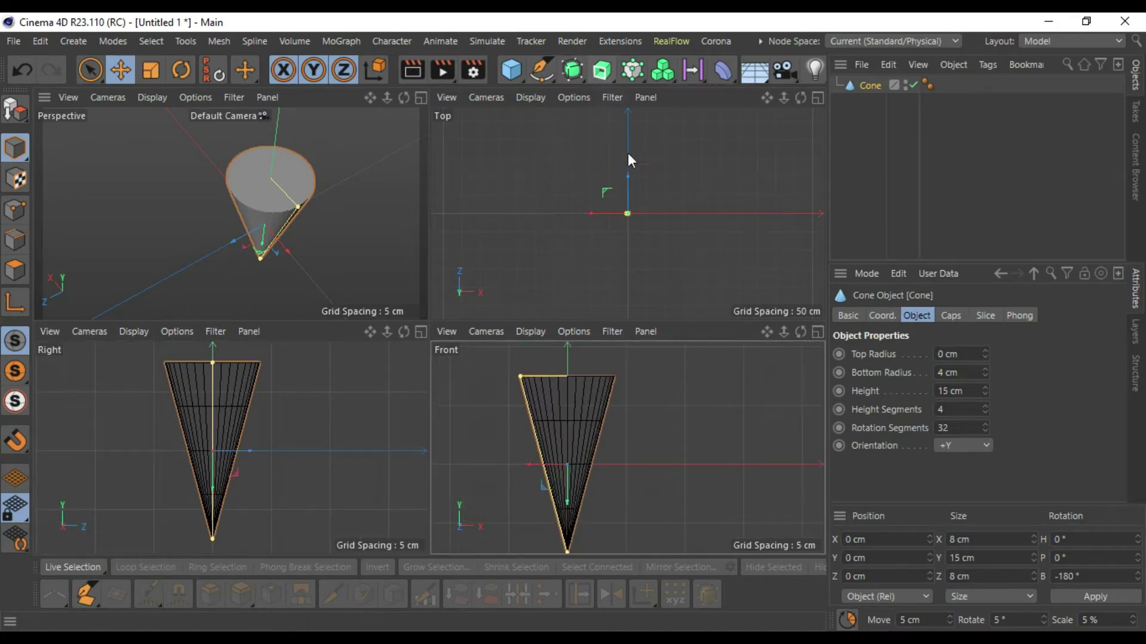
scroll(638, 223, "up", 10)
scroll(632, 229, "up", 3)
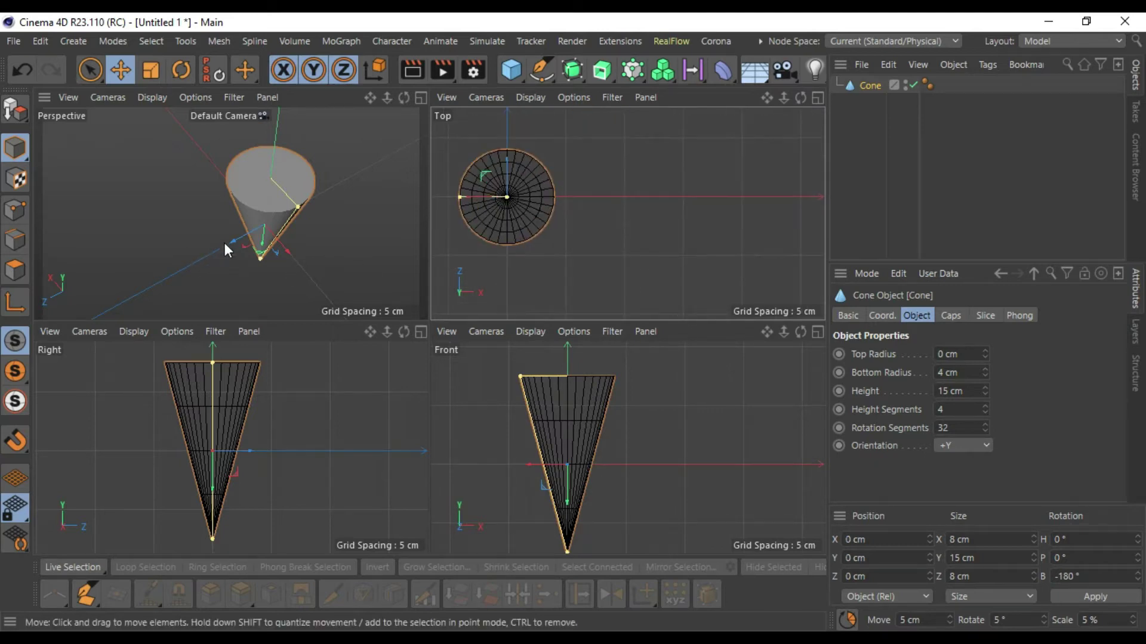
Step: Disable the cone's caps in the perspective view to open its wide end
middle_click(352, 194)
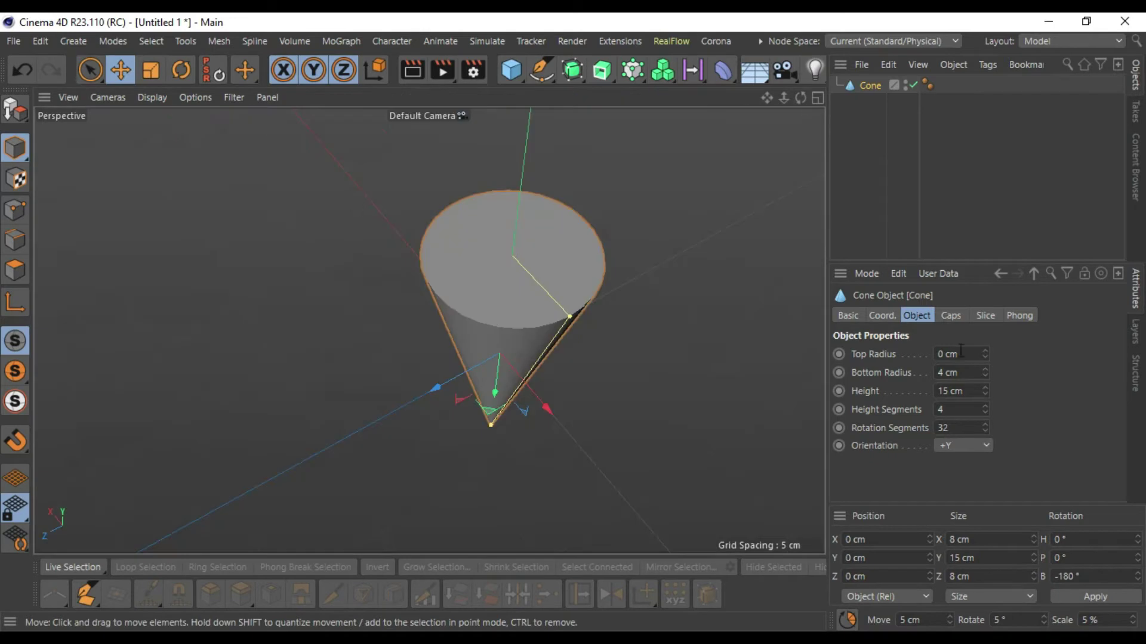
left_click(953, 316)
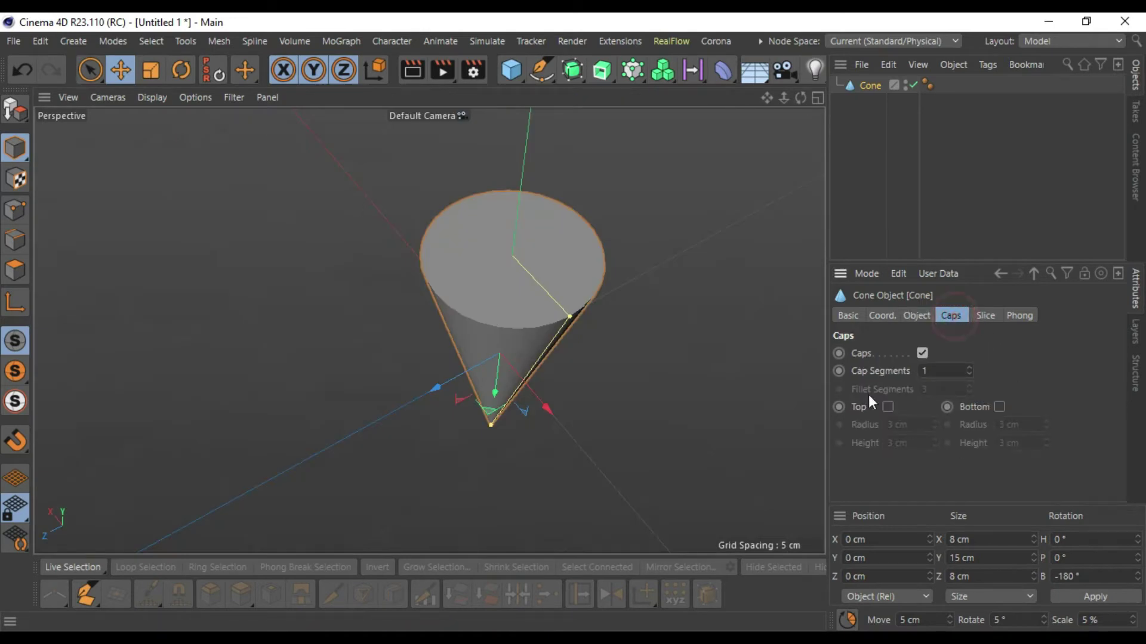
left_click(922, 353)
Step: Set the cone's top radius to 0.05 cm to blunt the tip slightly
left_click(915, 320)
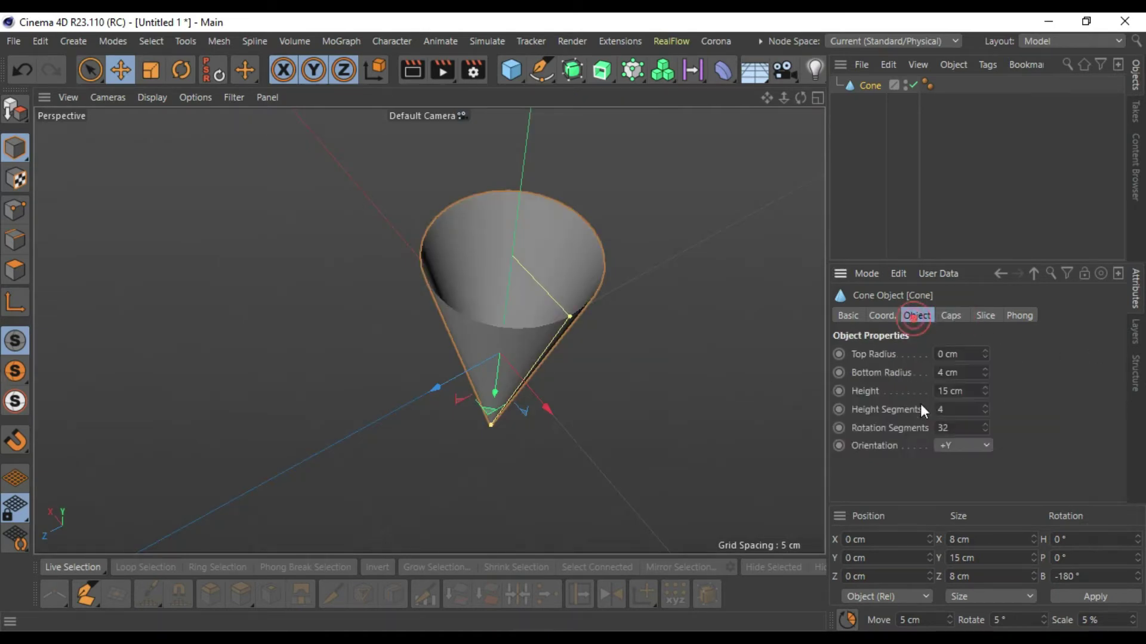
left_click(960, 354)
type("0.")
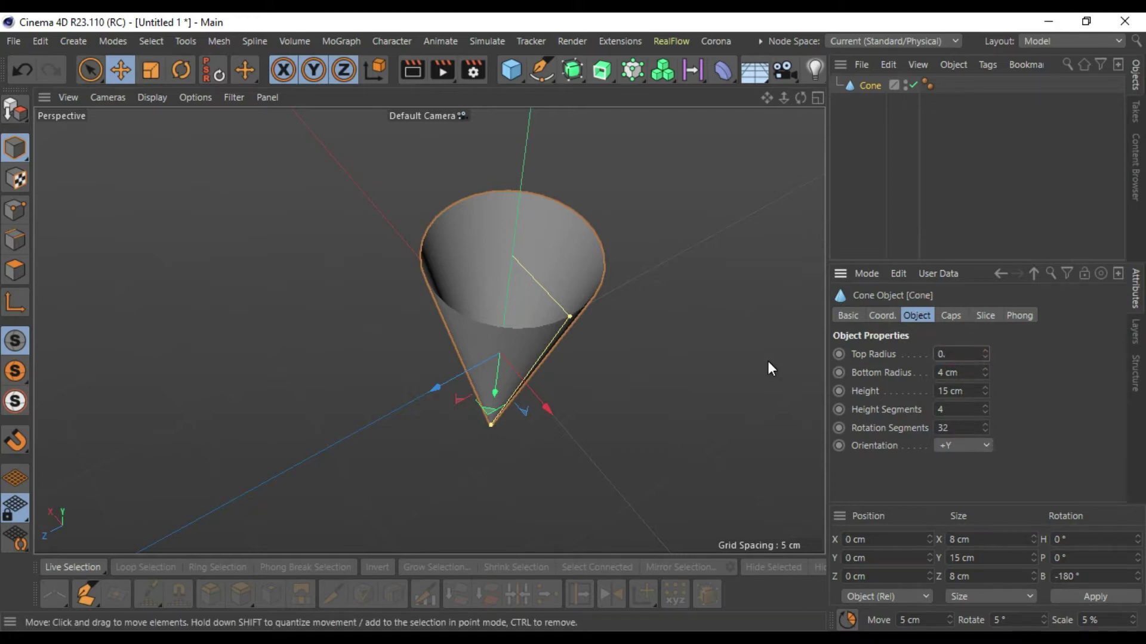
type("02")
key("Return")
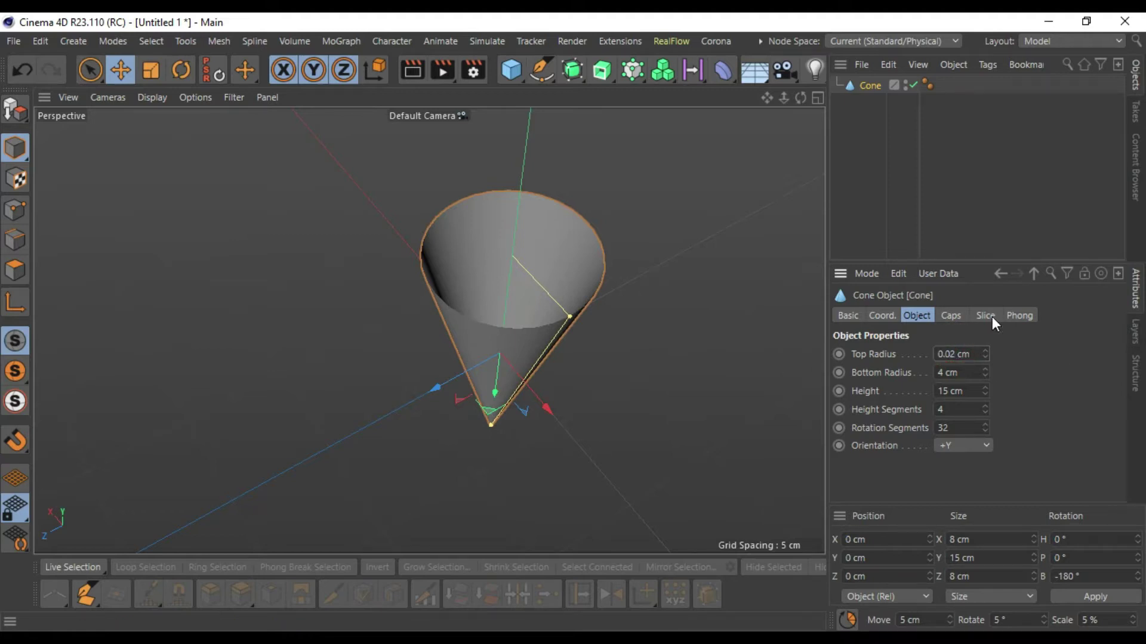
key("BackSpace")
type("5")
key("Return")
Step: Examine the cone's narrow tip and open rim from several angles and in the four-view layout
left_click_drag(621, 382, 645, 78, "alt")
scroll(548, 450, "up", 4)
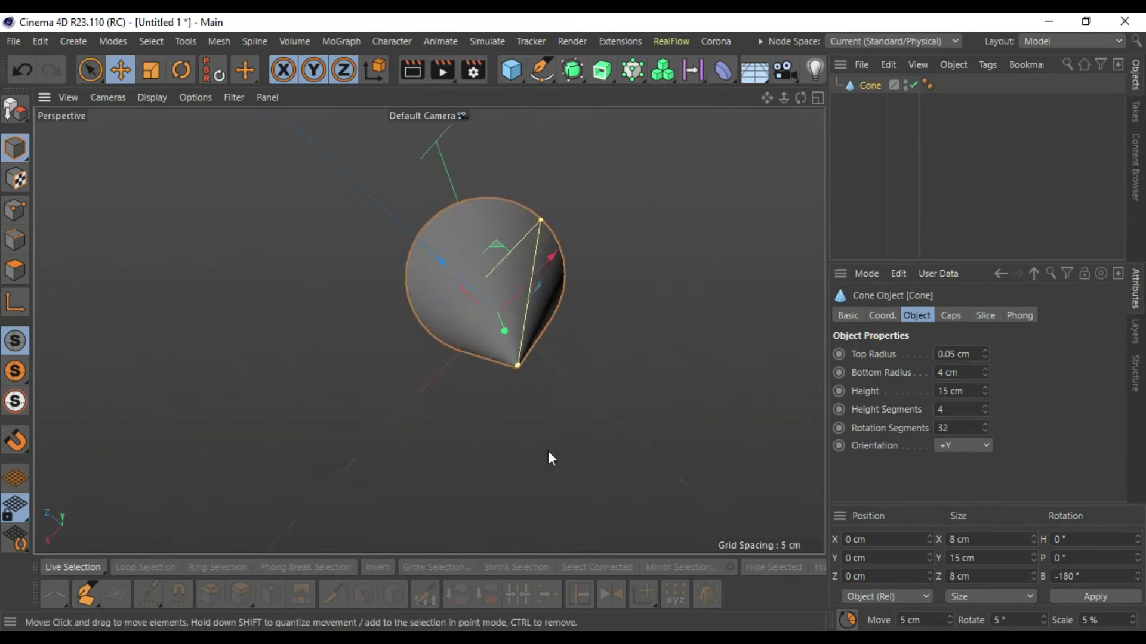
scroll(511, 353, "up", 4)
scroll(500, 362, "up", 5)
scroll(500, 362, "down", 7)
scroll(503, 360, "down", 3)
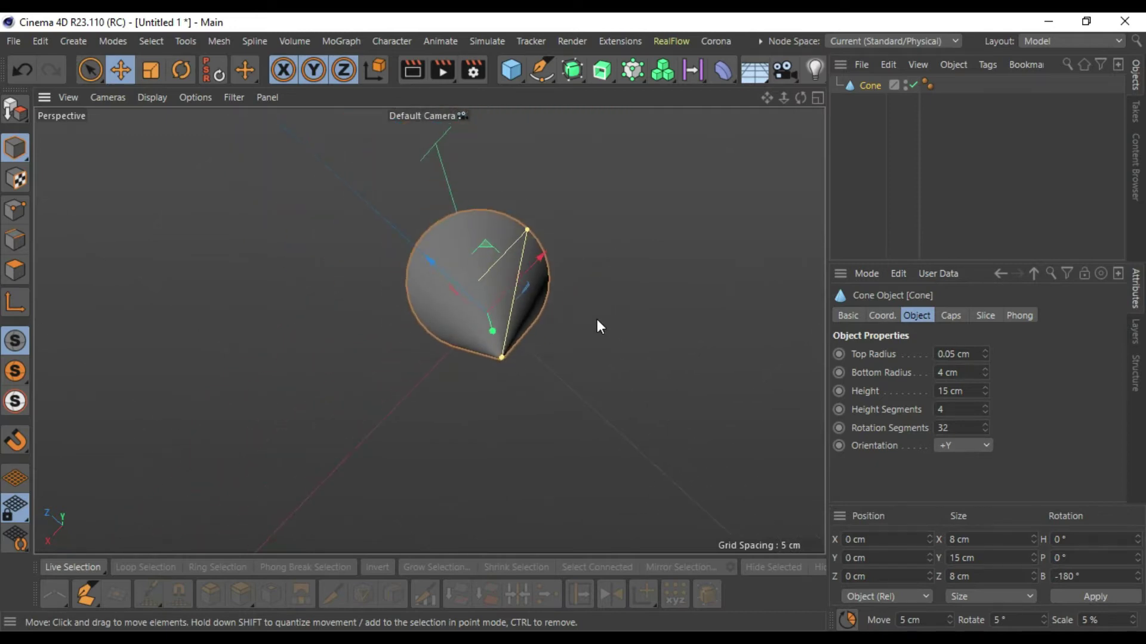
left_click_drag(597, 289, 587, 440, "alt")
left_click_drag(607, 160, 635, 232, "alt")
middle_click(635, 233)
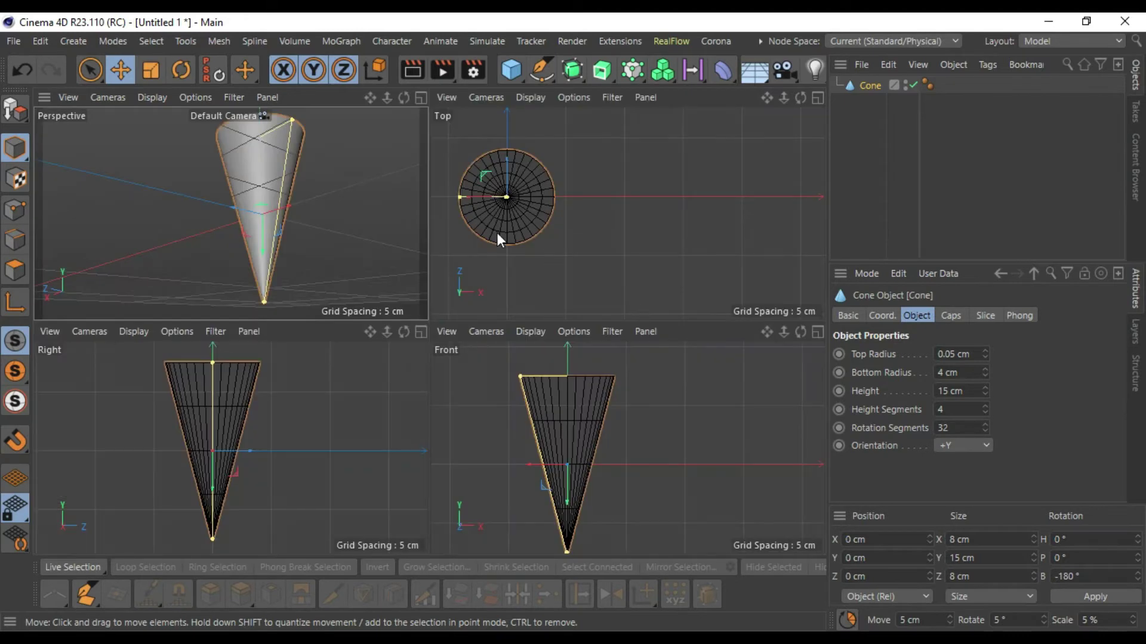
middle_click(357, 230)
mouse_move(631, 219)
middle_mouse_down()
mouse_move(643, 306)
mouse_move(667, 277)
middle_mouse_up()
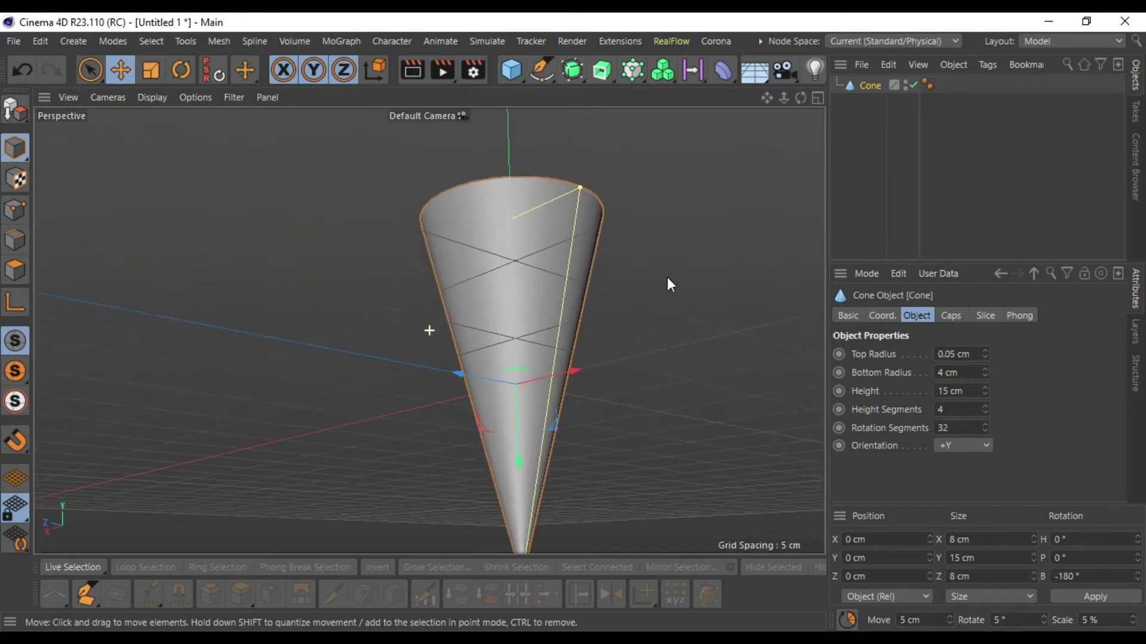
left_click_drag(636, 268, 655, 394, "alt")
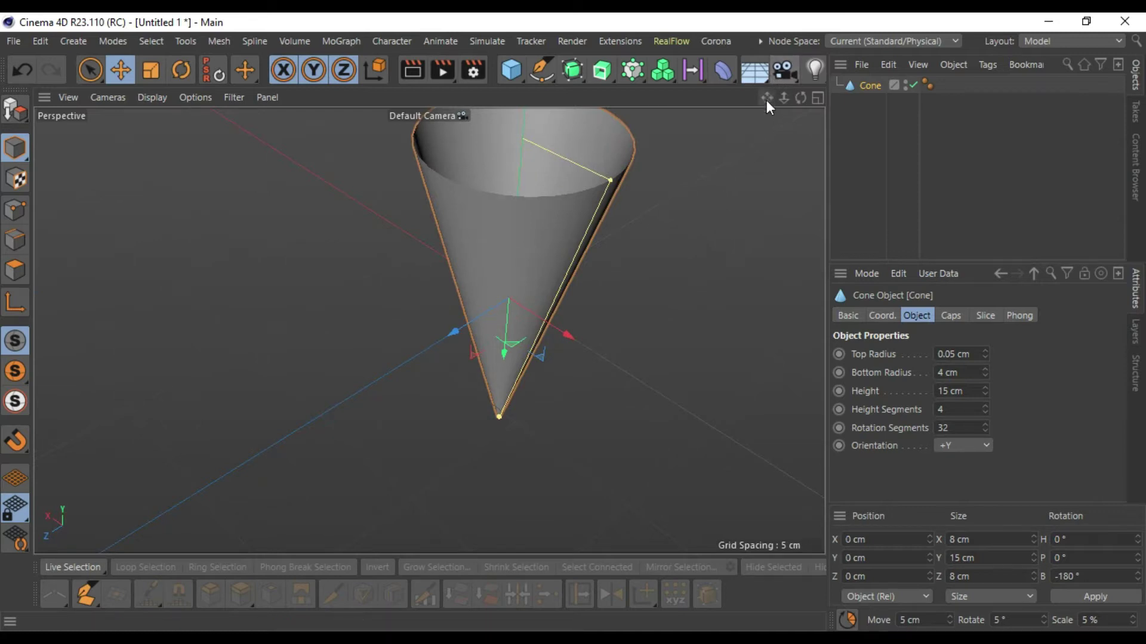
mouse_move(727, 185)
middle_mouse_down()
mouse_move(668, 334)
mouse_move(680, 335)
middle_mouse_up()
scroll(565, 379, "down", 2)
scroll(566, 375, "up", 5)
mouse_move(592, 408)
left_mouse_down("alt")
mouse_move(629, 412)
mouse_move(761, 341)
mouse_move(722, 406)
mouse_move(697, 393)
mouse_move(686, 328)
mouse_move(691, 396)
mouse_move(680, 279)
mouse_move(683, 330)
left_mouse_up("alt")
middle_click(683, 327)
scroll(205, 436, "up", 6)
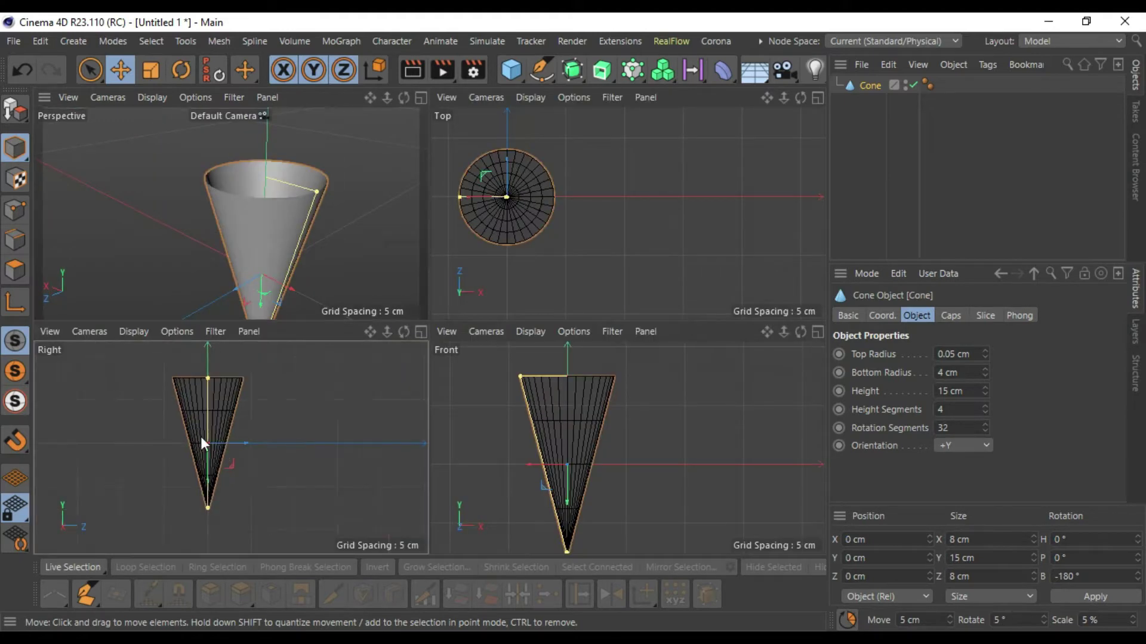
left_click_drag(983, 367, 984, 367)
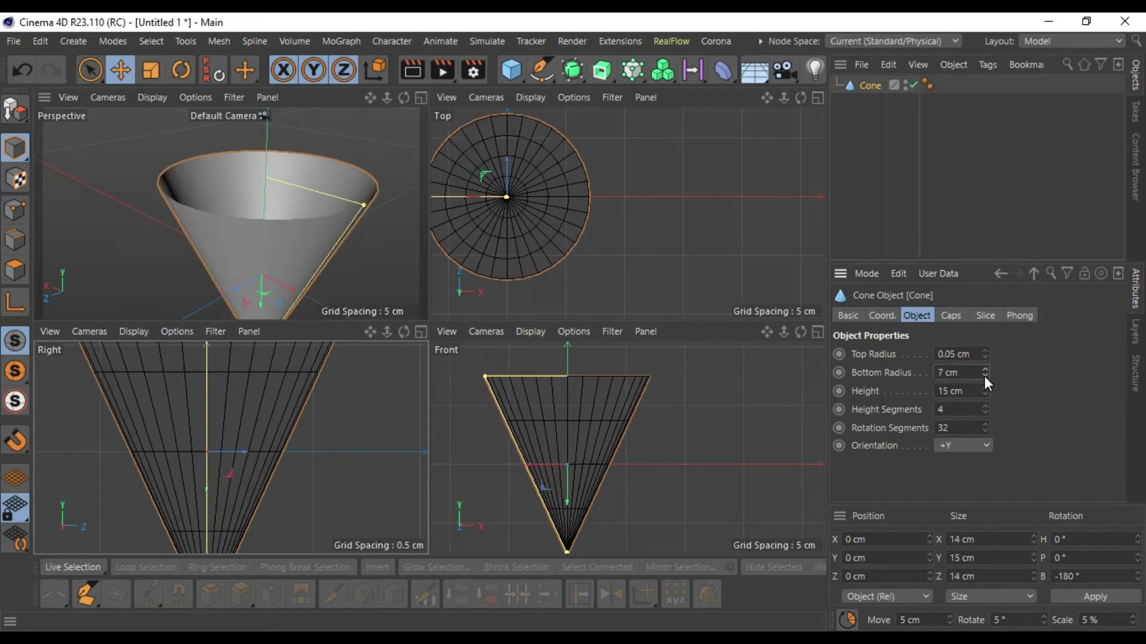
left_click(984, 376)
left_click(983, 376)
left_click(984, 376)
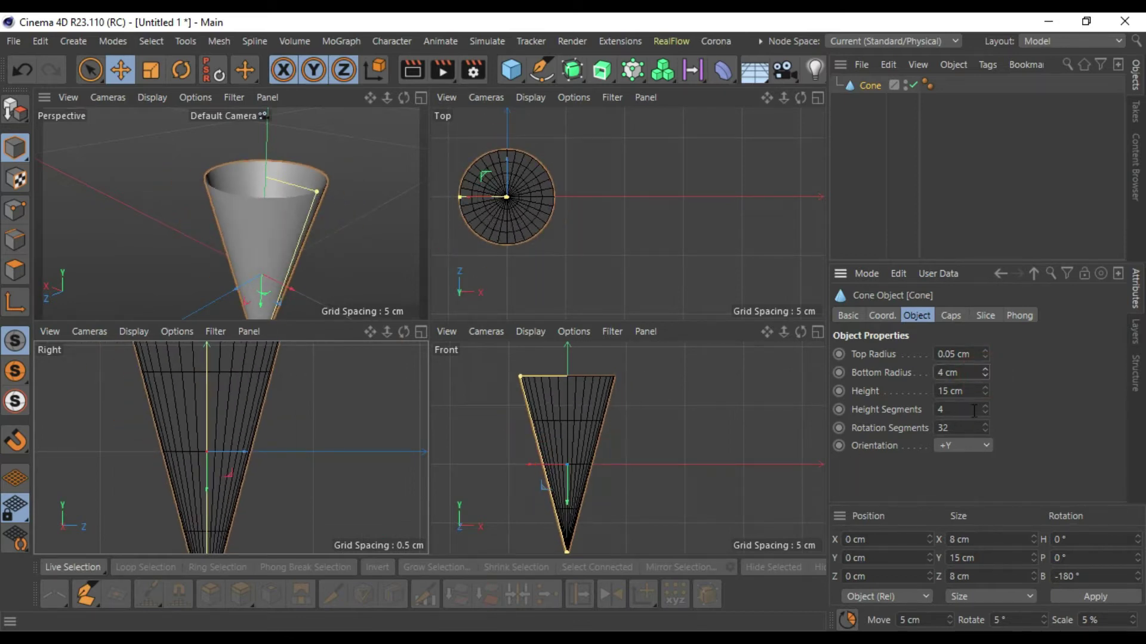
Step: Raise the cone's height segments to 16
left_click(983, 405)
left_click(982, 404)
left_click(982, 404)
left_click(982, 404)
left_click(982, 405)
left_click(982, 404)
left_click(982, 405)
left_click(982, 404)
left_click(982, 405)
left_click(982, 404)
left_click(982, 404)
left_click(982, 405)
left_click(982, 405)
left_click(984, 413)
left_click(984, 413)
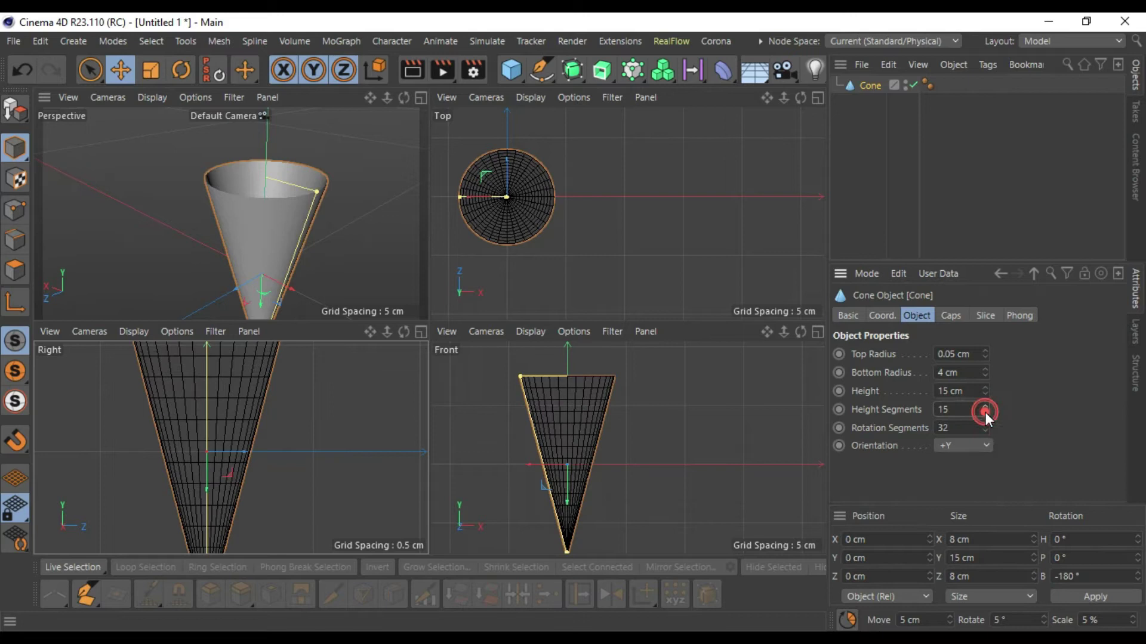
left_click(984, 406)
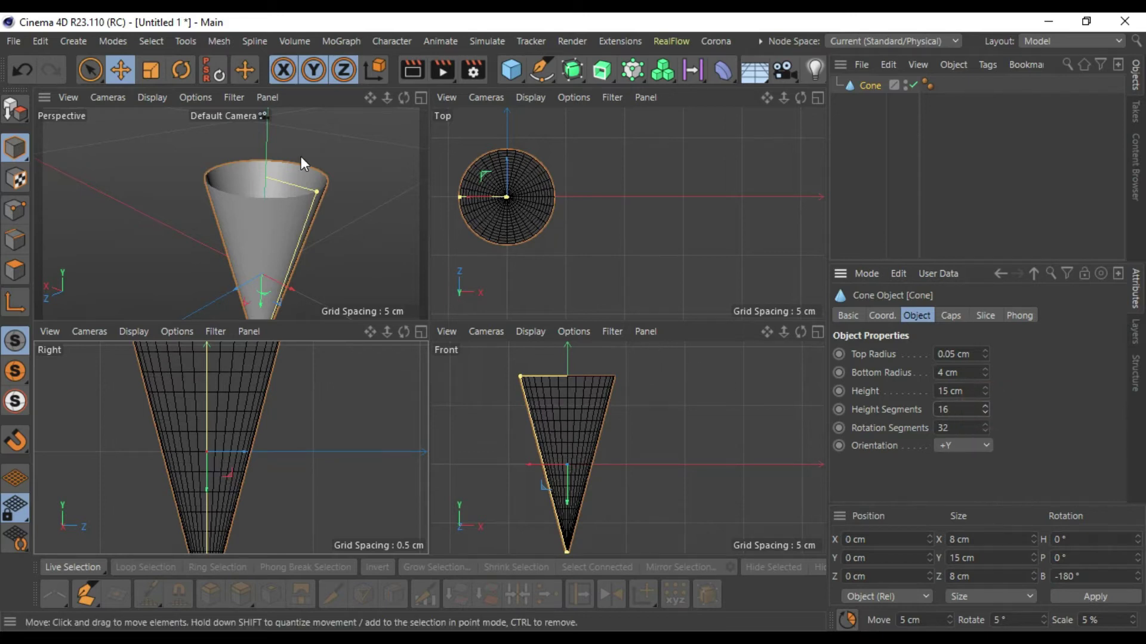
Step: Convert the parametric cone into an editable polygon object in the perspective view
middle_click(342, 177)
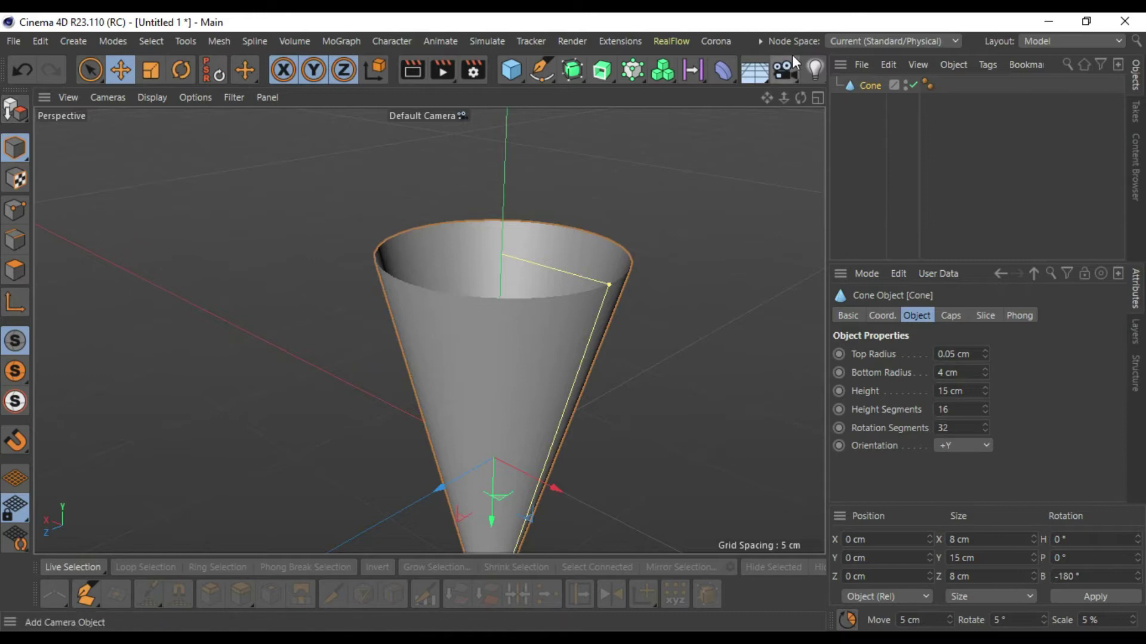
key("c")
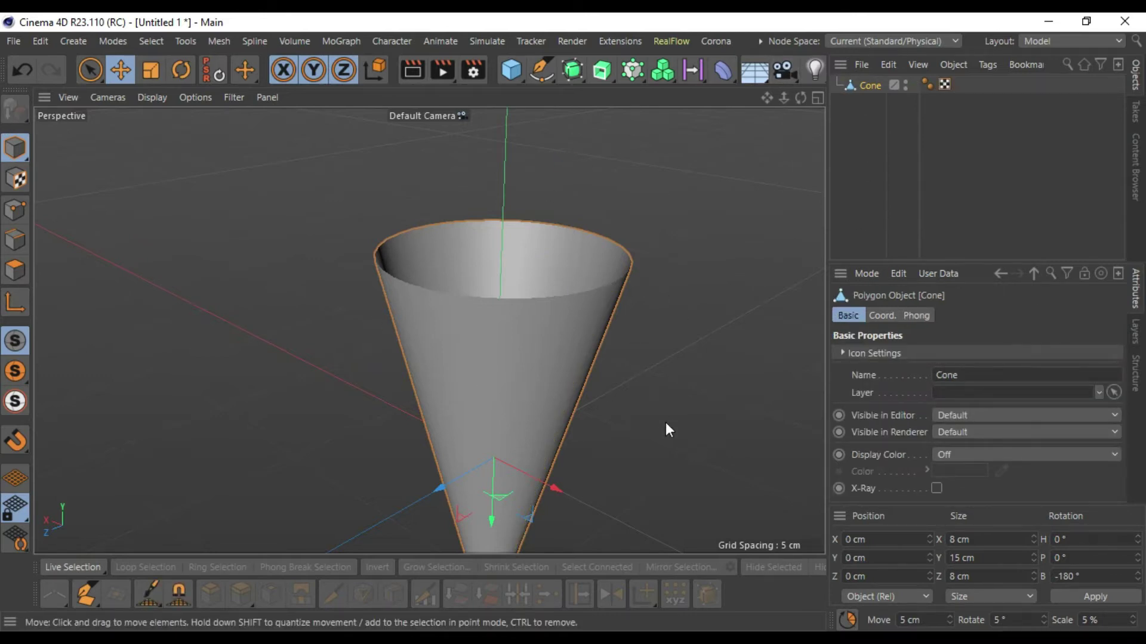
mouse_move(649, 438)
left_mouse_down("alt")
mouse_move(652, 256)
mouse_move(621, 358)
left_mouse_up("alt")
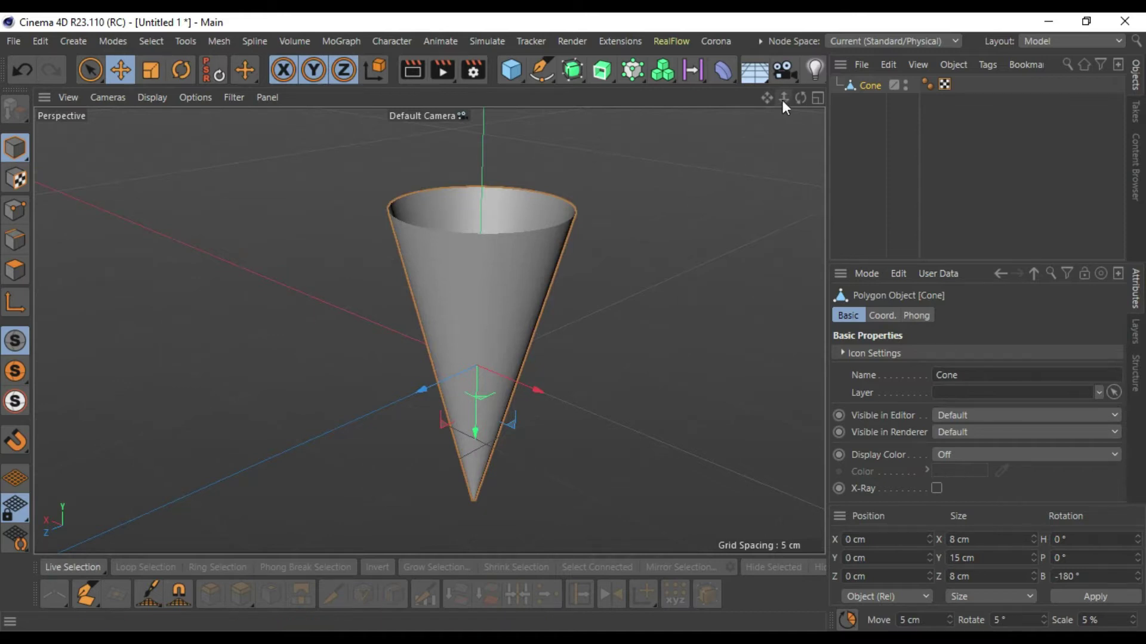
mouse_move(712, 294)
left_mouse_down("alt")
mouse_move(631, 402)
mouse_move(637, 445)
mouse_move(662, 180)
mouse_move(696, 363)
mouse_move(673, 327)
mouse_move(696, 276)
mouse_move(714, 276)
left_mouse_up("alt")
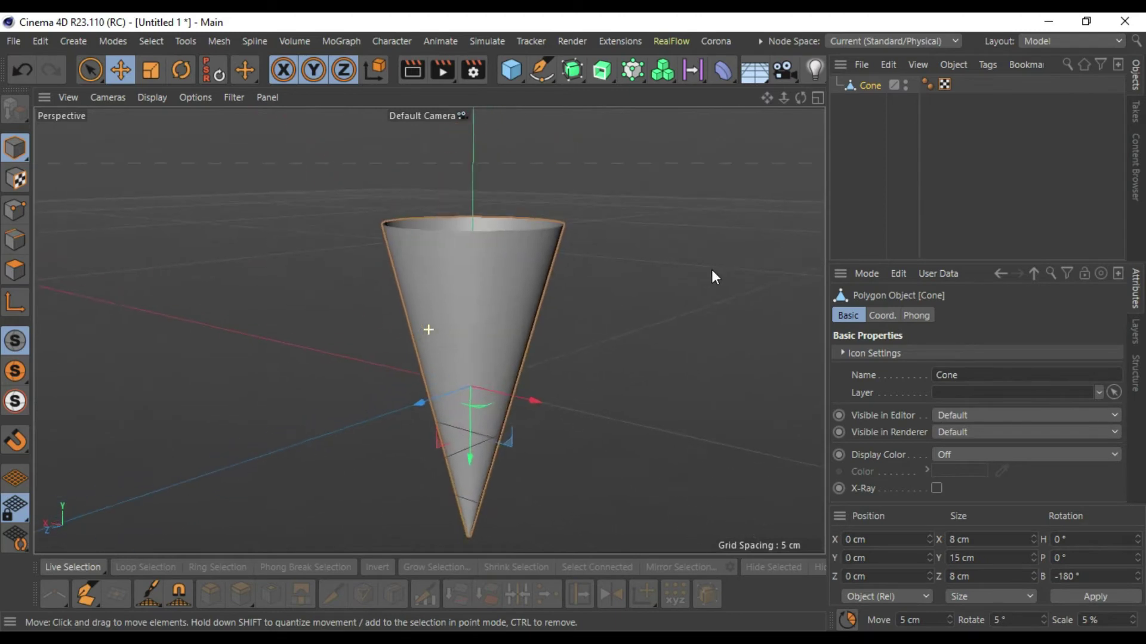
Step: Try selecting single polygons, edges and points on the cone's side in the matching component modes
left_click(16, 271)
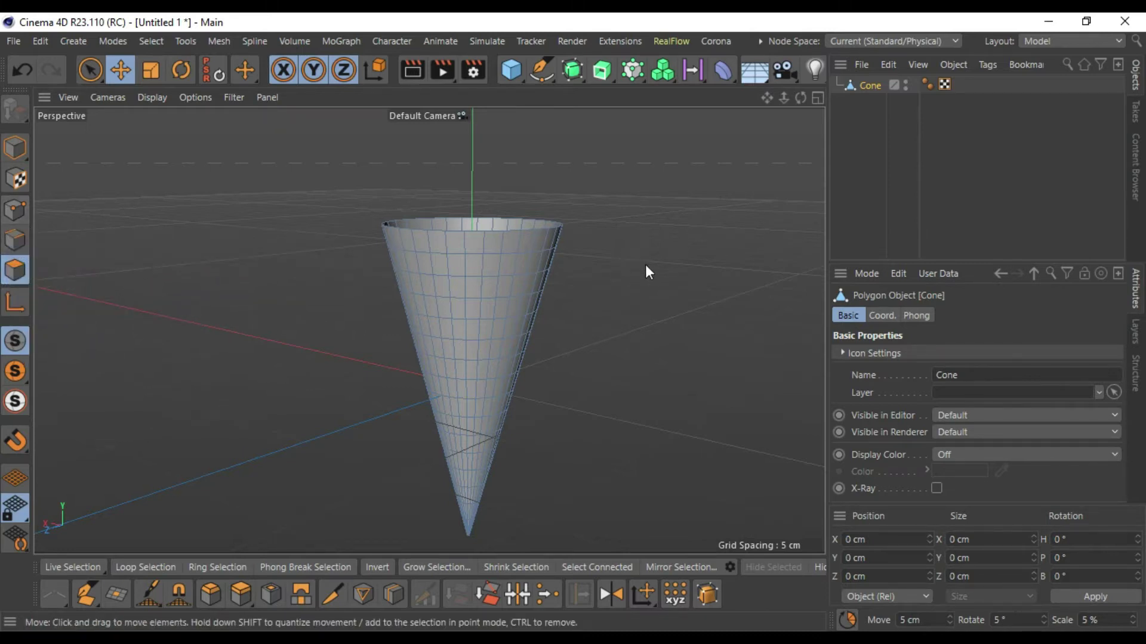
left_click(457, 245)
left_click(491, 288)
left_click(442, 283)
left_click(463, 261)
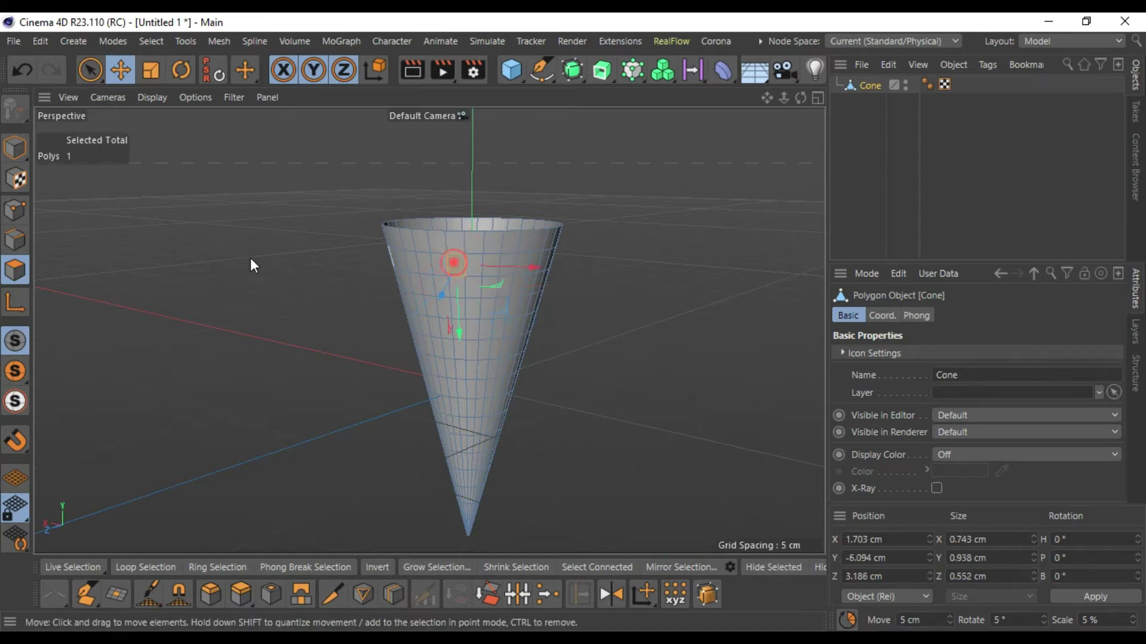
left_click(15, 241)
left_click(460, 301)
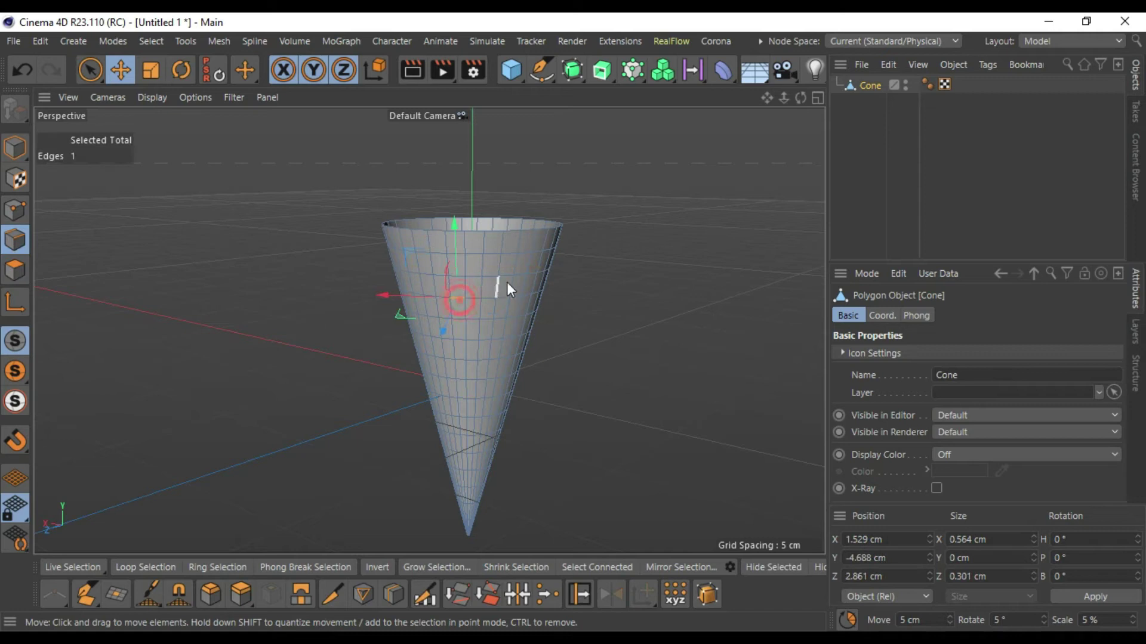
left_click(483, 283)
left_click(15, 210)
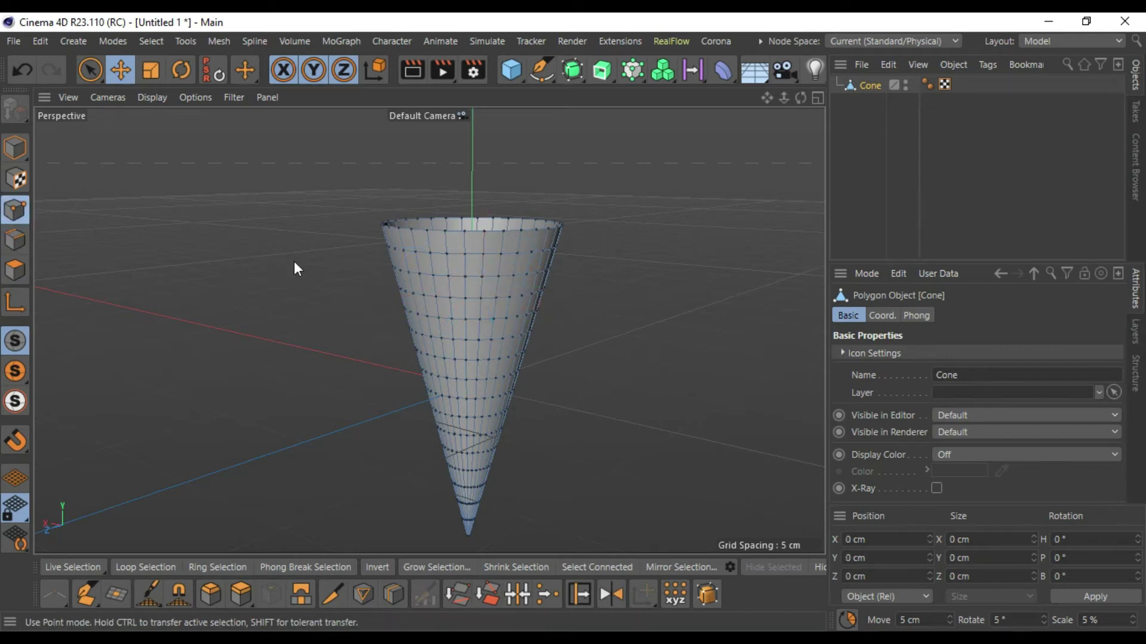
left_click(469, 280)
left_click(688, 223)
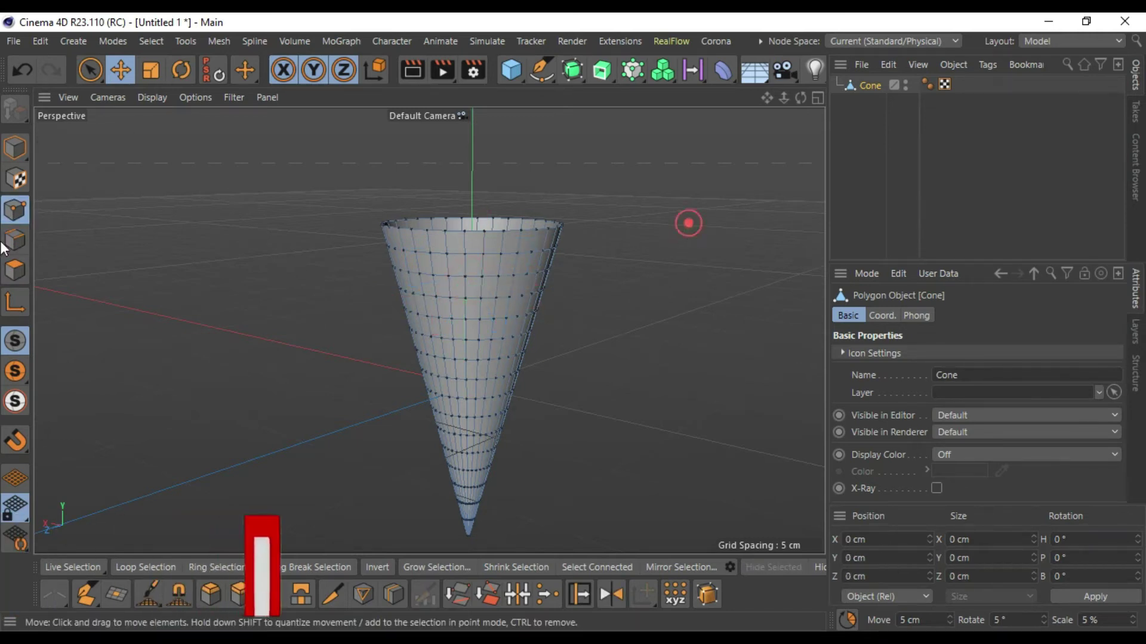
left_click(15, 271)
scroll(595, 245, "down", 3)
scroll(557, 230, "up", 5)
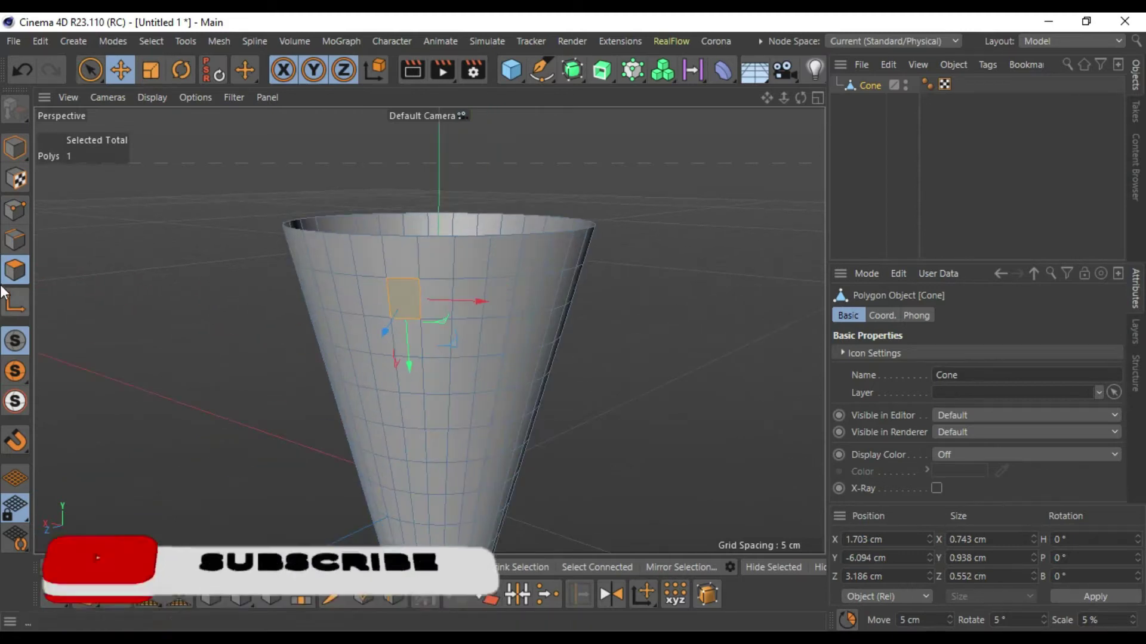
Step: Select the complete edge loop around the cone's open rim in edge mode
left_click(15, 240)
left_click_drag(670, 217, 670, 245)
key("ctrl+z")
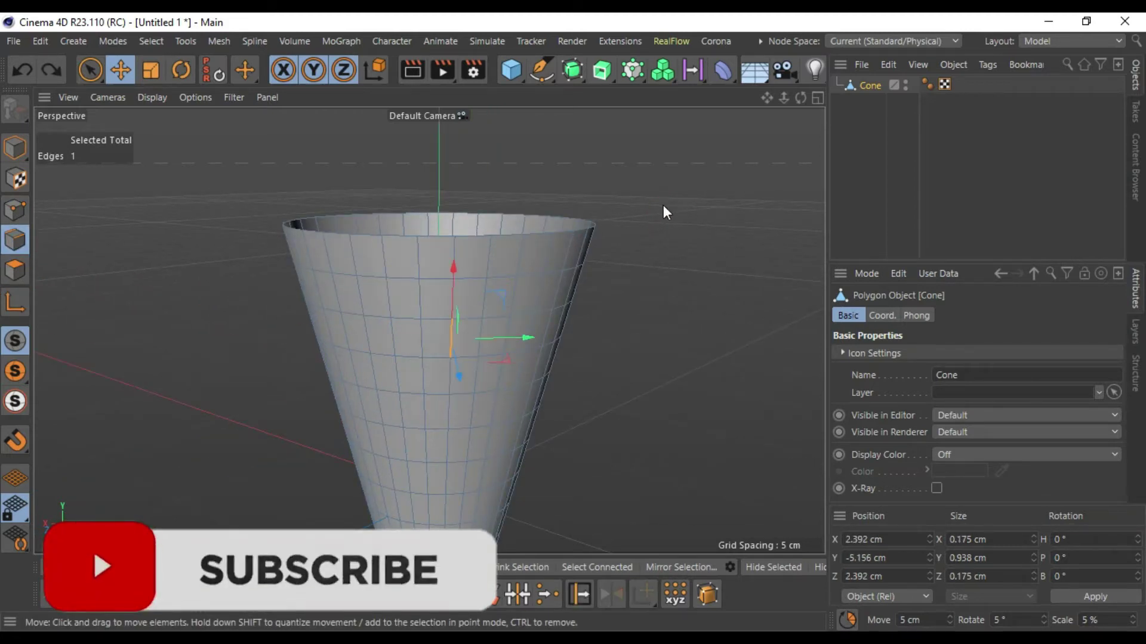
left_click_drag(652, 235, 711, 305, "alt")
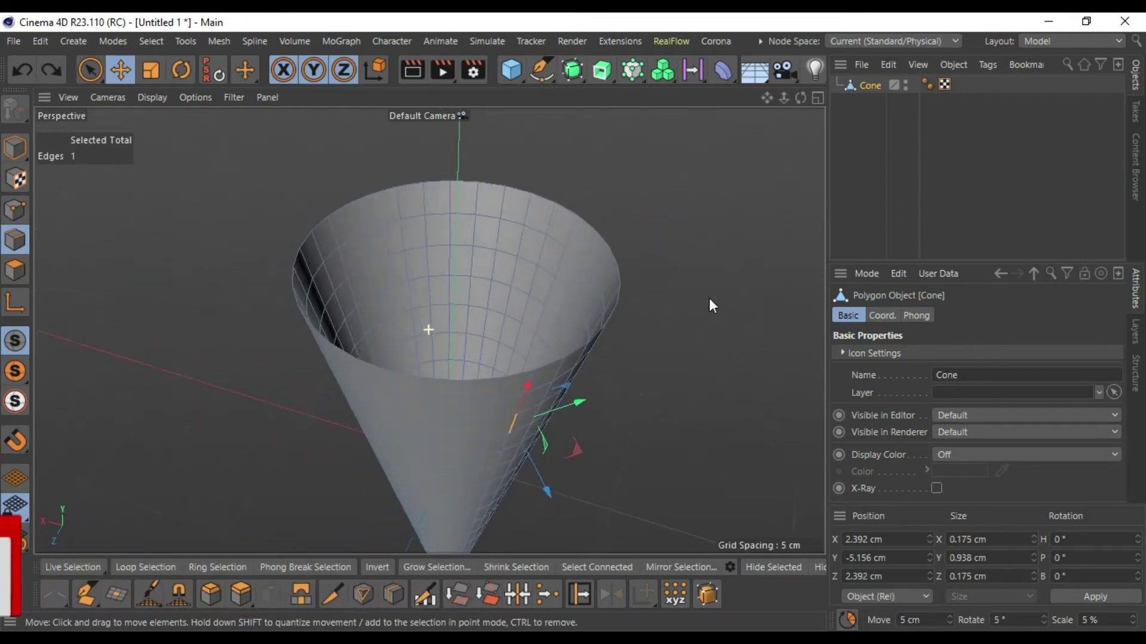
double_click(581, 346)
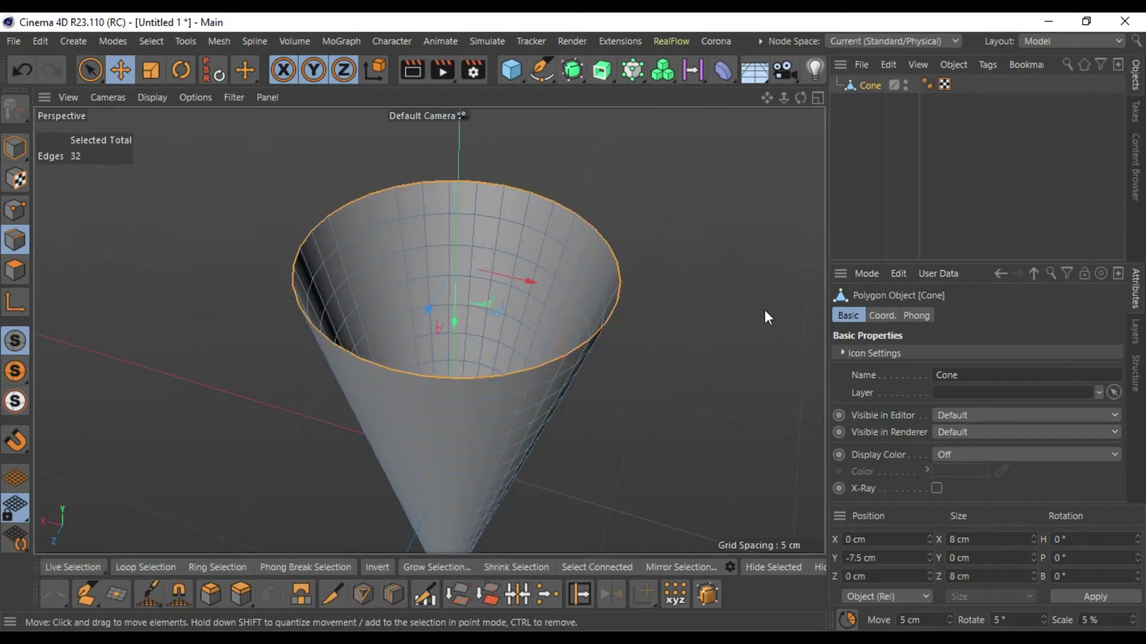
Step: Extrude the selected rim edges inward with Scale to a diameter of about 7.42 cm, forming the wall's thickness
scroll(480, 289, "down", 2)
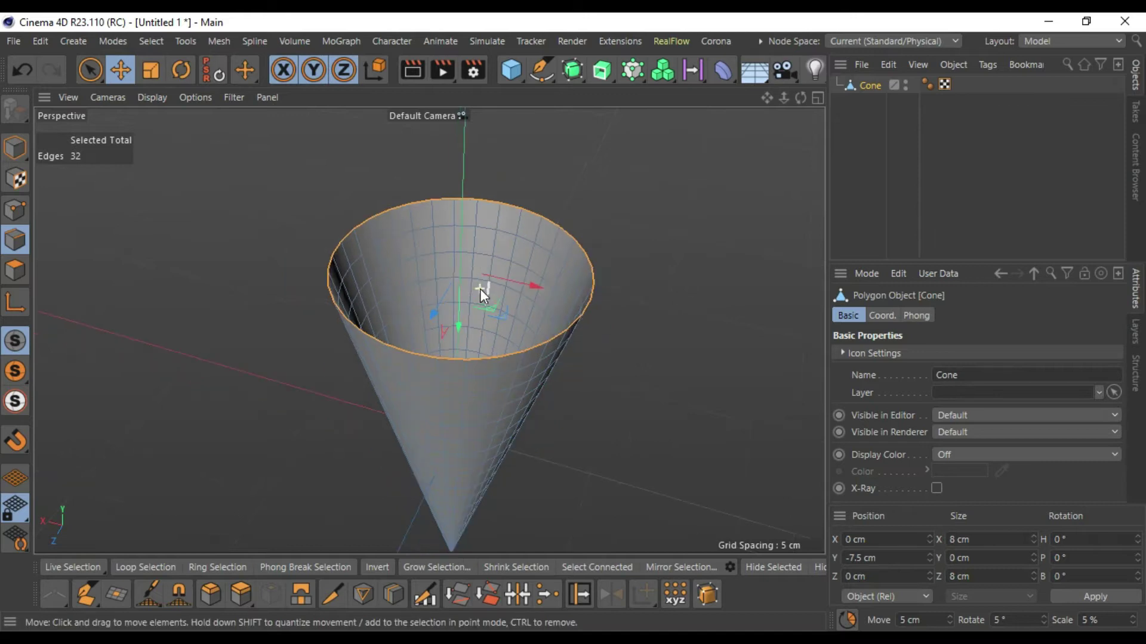
scroll(480, 289, "up", 4)
scroll(480, 296, "up", 3)
scroll(481, 295, "down", 1)
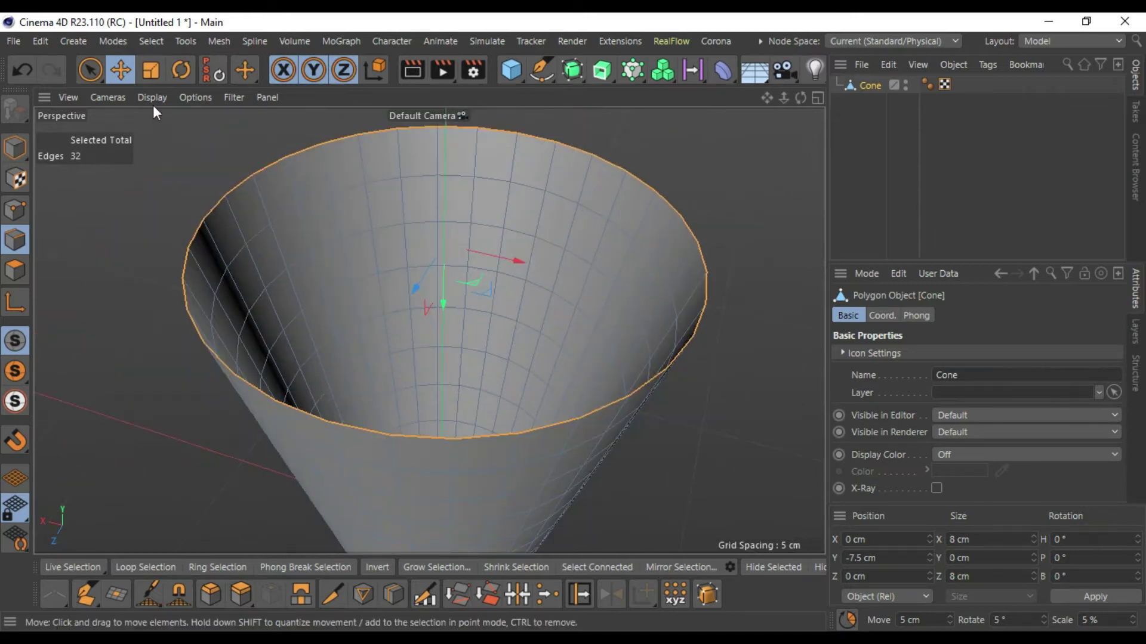
key("t")
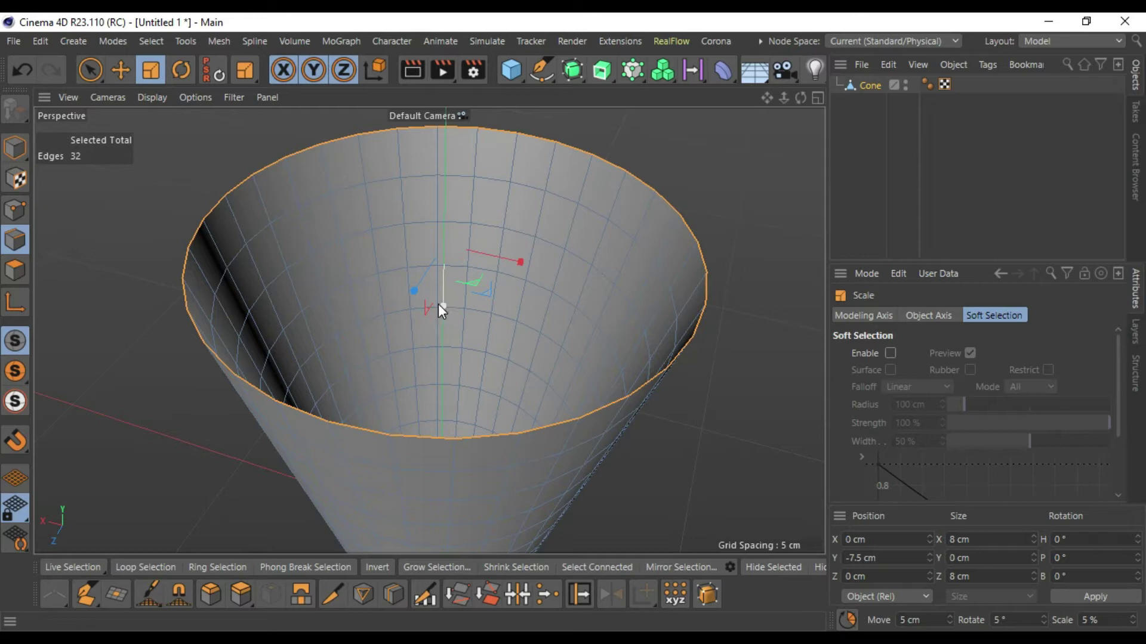
key("shift")
left_click_drag(443, 306, 444, 302)
left_click_drag(800, 98, 800, 98)
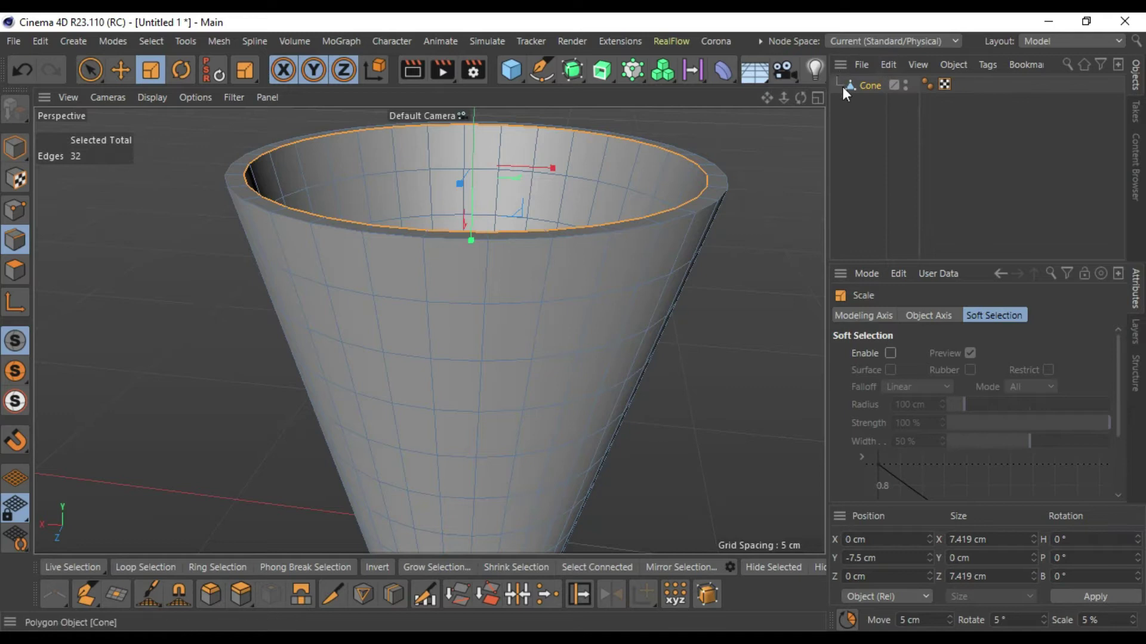
Step: Add a Subdivision Surface generator and make the cone its child to smooth the mesh
left_click(861, 90)
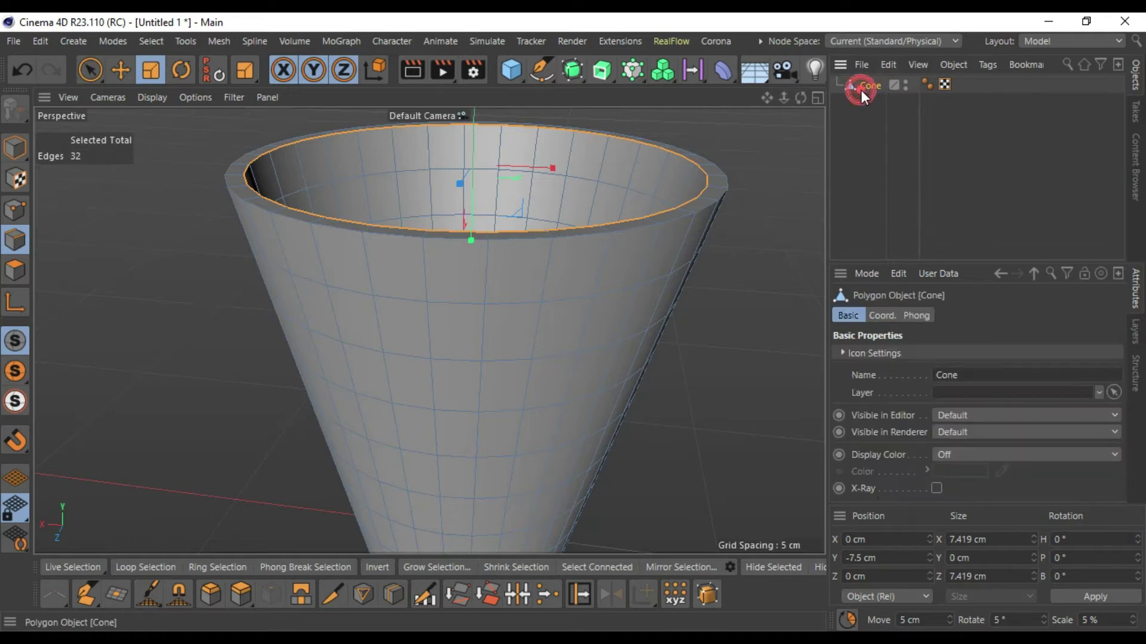
left_click(575, 77, "alt")
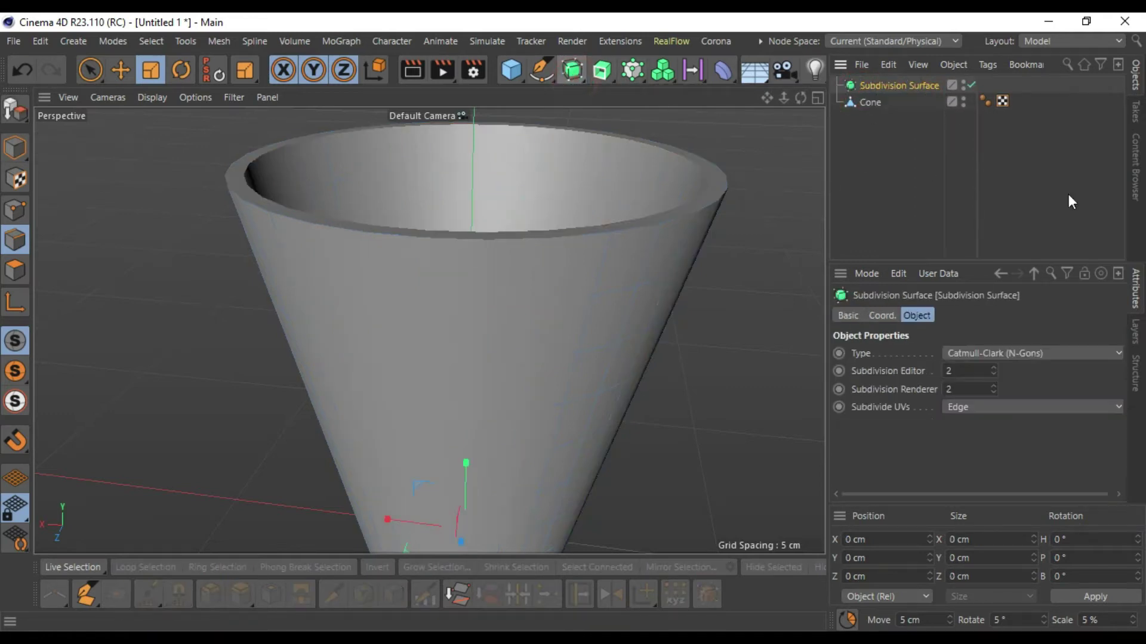
left_click(869, 102)
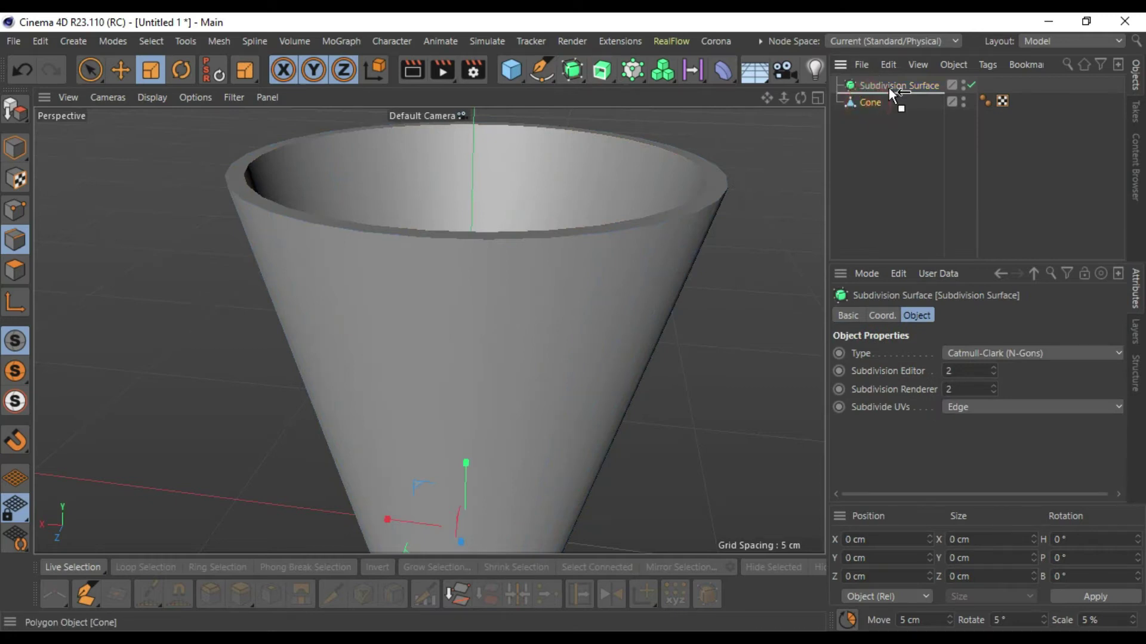
scroll(472, 188, "down", 3)
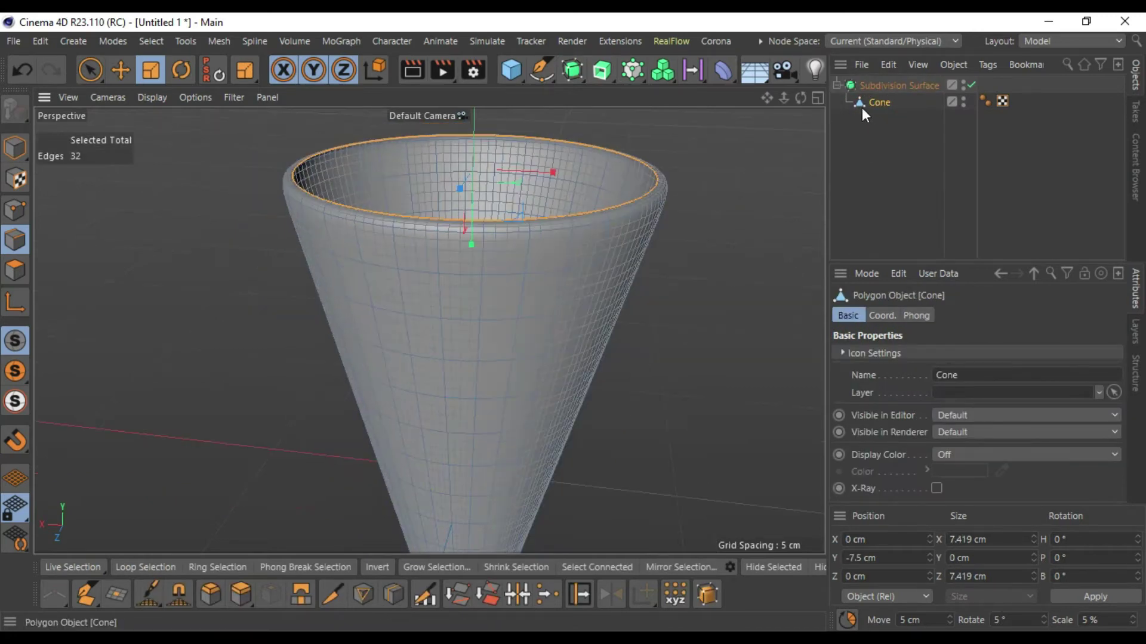
Step: Examine the smoothed cone's rim and body from several angles and distances
left_click_drag(800, 99, 745, 121)
left_click(877, 102)
left_click(897, 86)
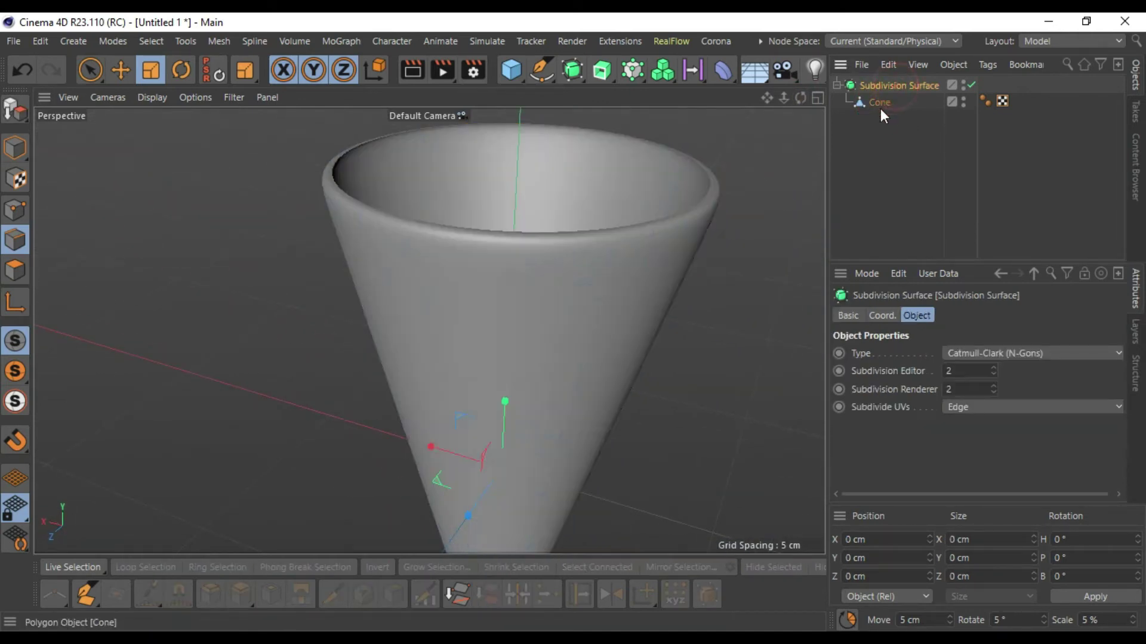
scroll(583, 205, "up", 2)
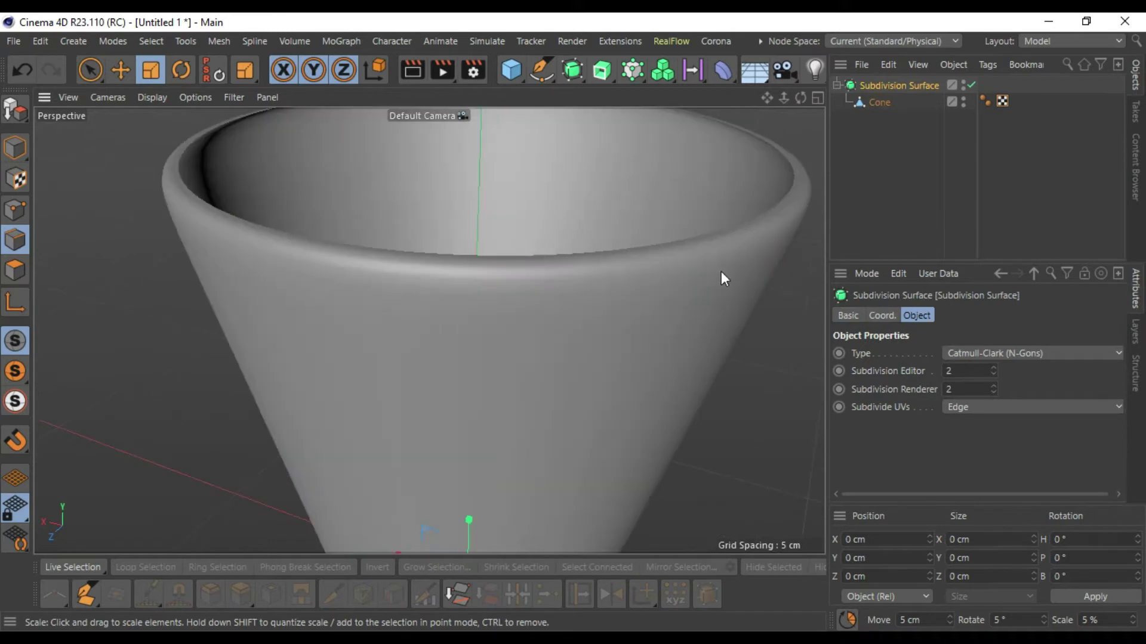
scroll(736, 233, "down", 1)
scroll(740, 238, "down", 8)
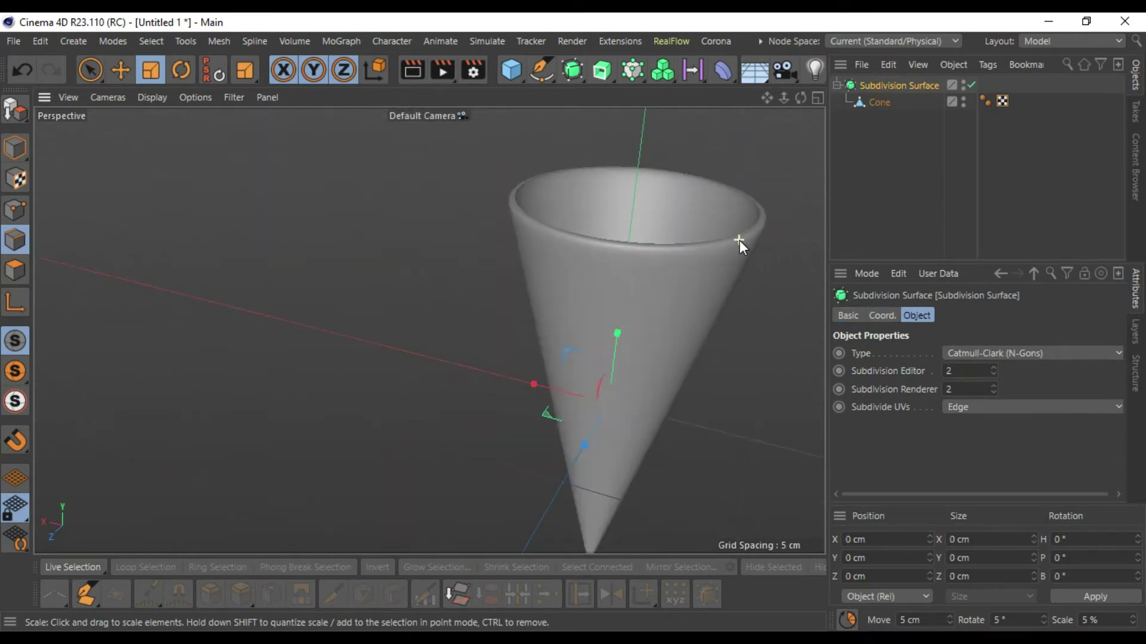
left_click_drag(772, 97, 653, 105)
scroll(528, 232, "up", 8)
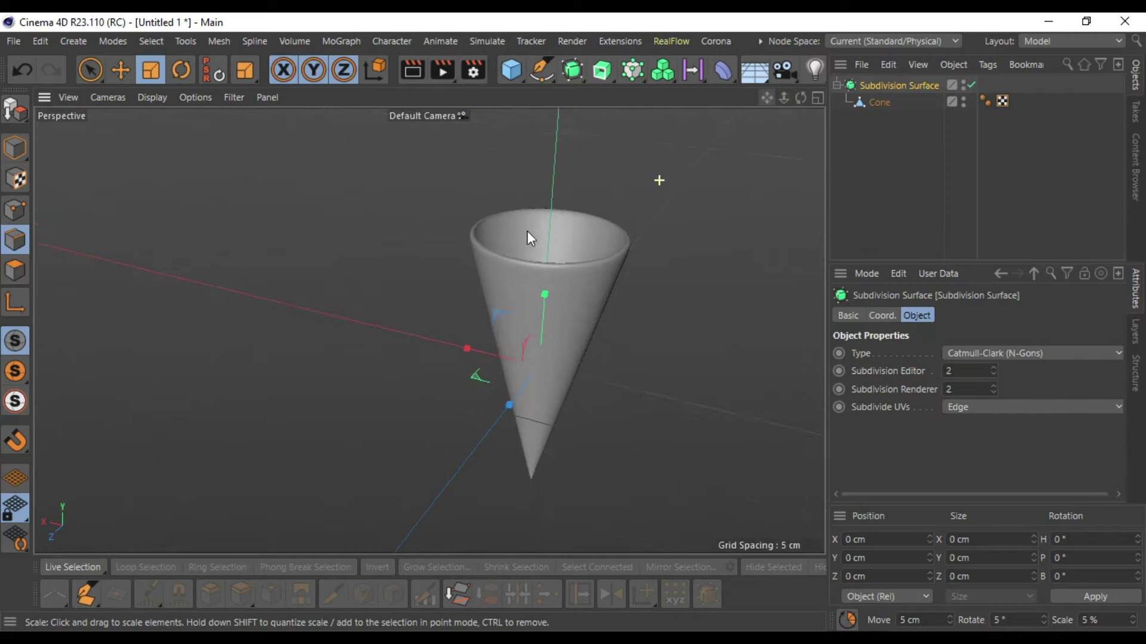
scroll(507, 246, "up", 4)
scroll(507, 245, "down", 6)
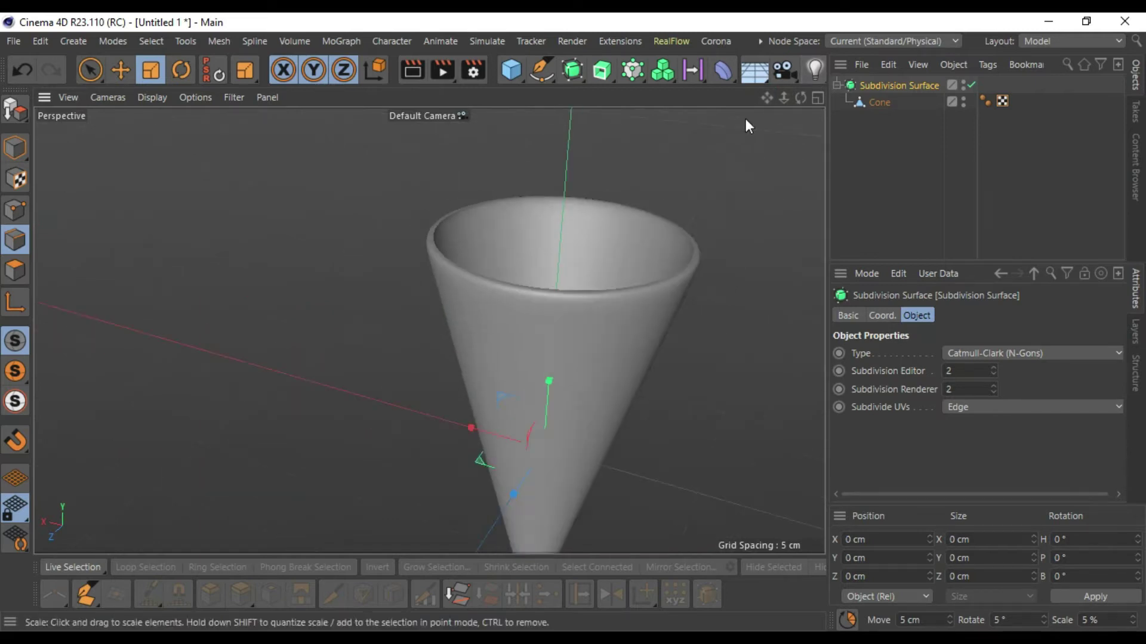
left_click_drag(766, 96, 739, 94)
left_click_drag(429, 330, 393, 303)
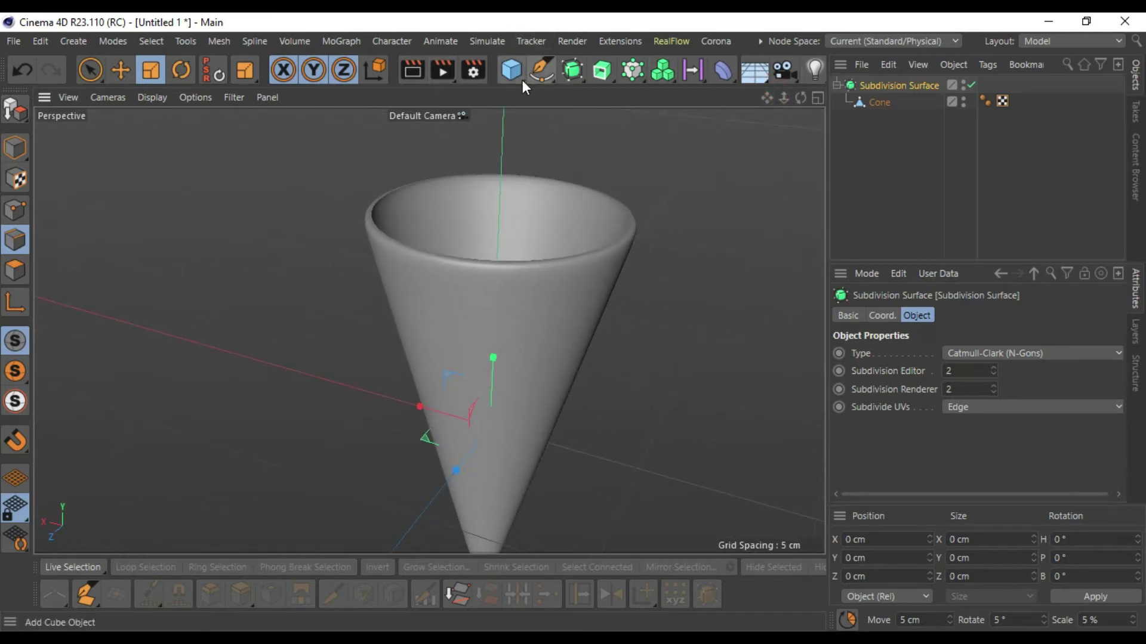
Step: Add a disc with an outer radius of 4 cm and 32 rotation segments
left_click(514, 70)
left_click(578, 125)
scroll(560, 269, "down", 3)
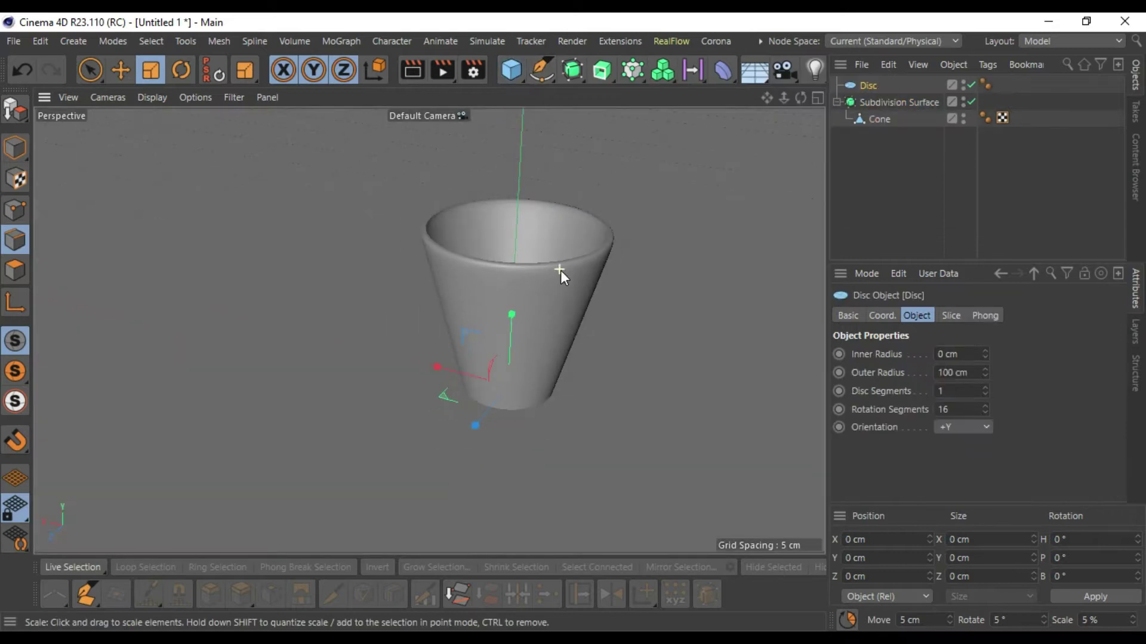
scroll(563, 263, "up", 1)
left_click(954, 372)
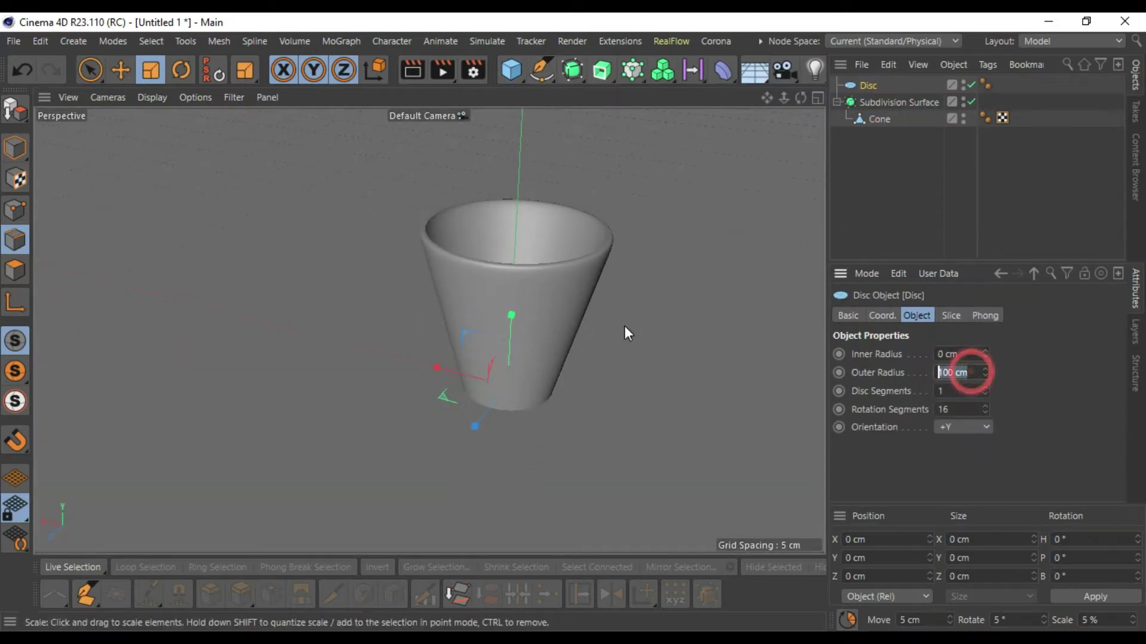
type("4")
key("Return")
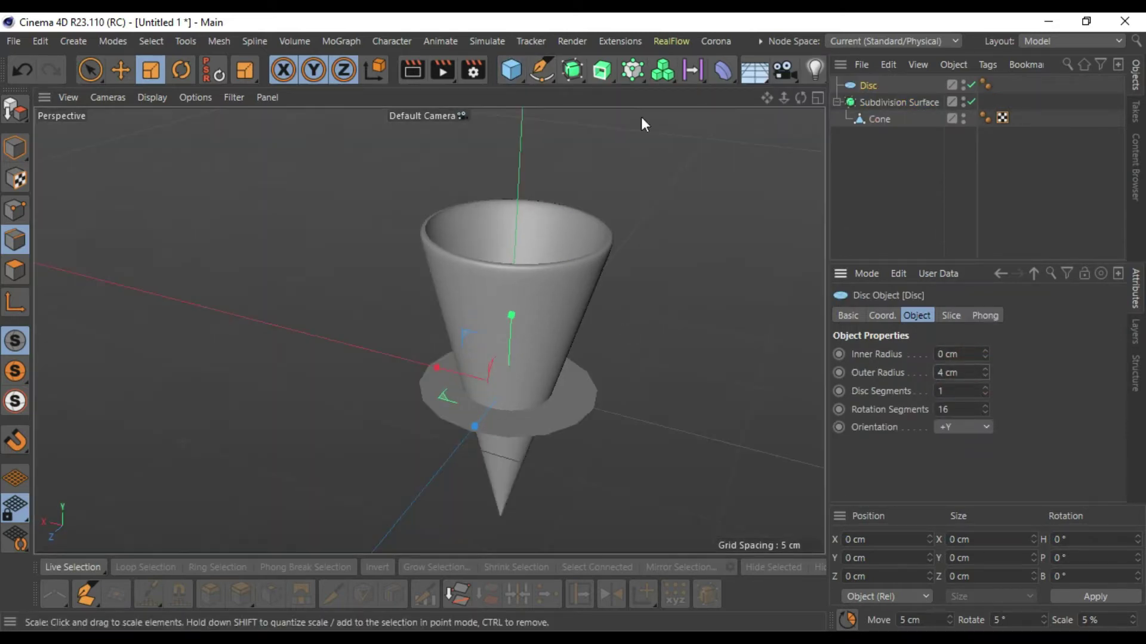
left_click(957, 409)
type("32")
key("Return")
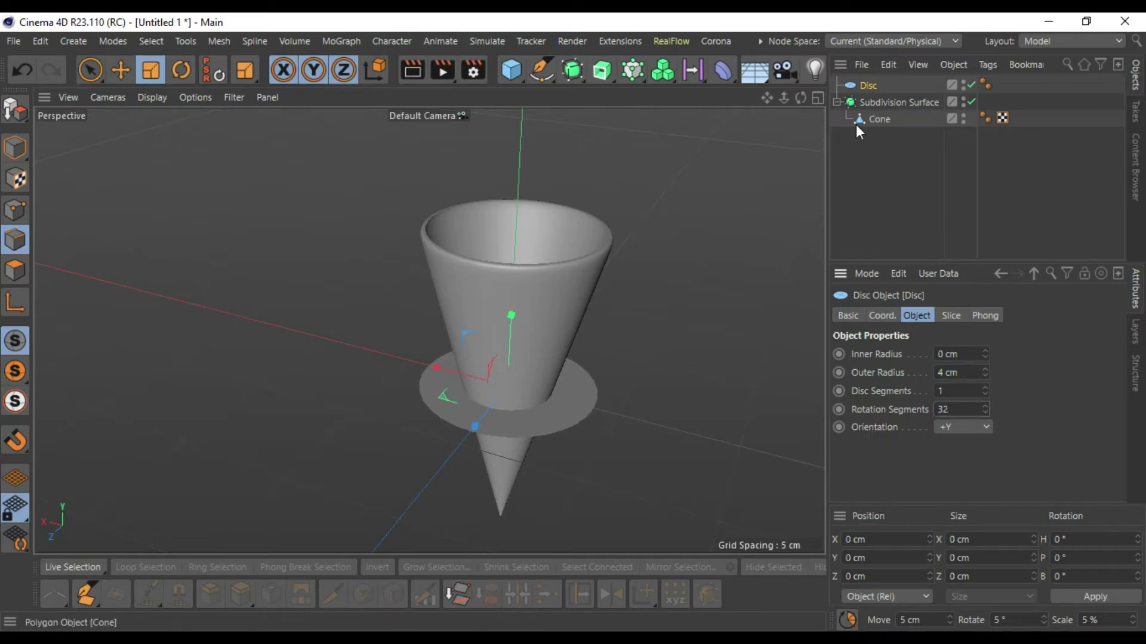
Step: Place the disc under the Subdivision Surface and group it with the cone in an expanded null
left_click(875, 85)
left_click_drag(865, 89, 879, 124)
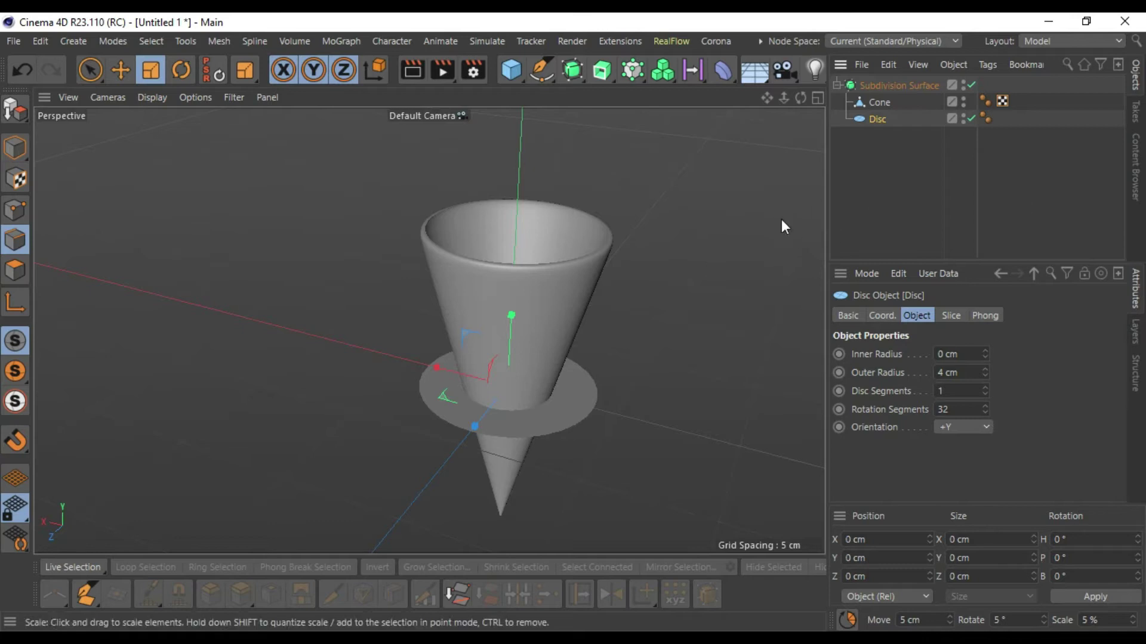
left_click(879, 103)
left_click(904, 142)
left_click(877, 119)
left_click(878, 103, "ctrl")
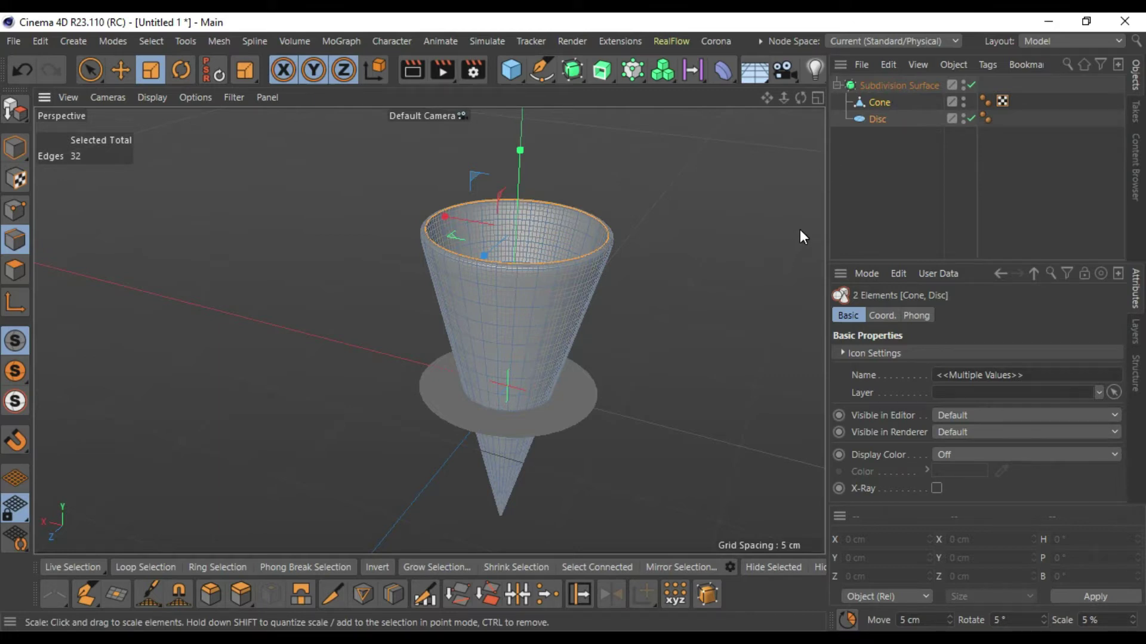
key("alt+g")
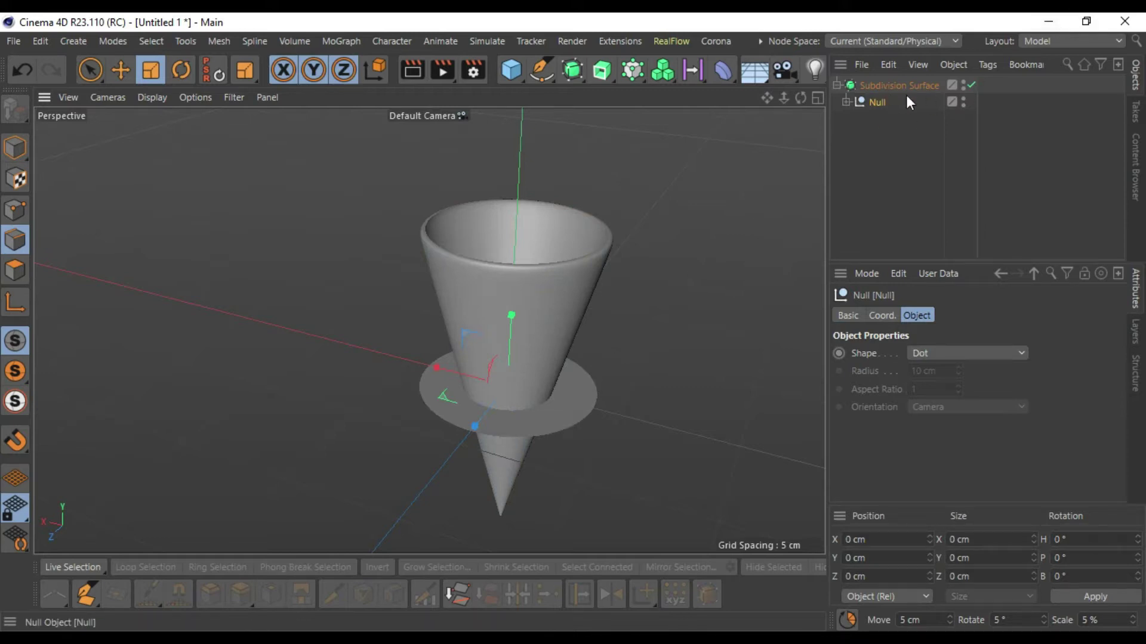
left_click(845, 102)
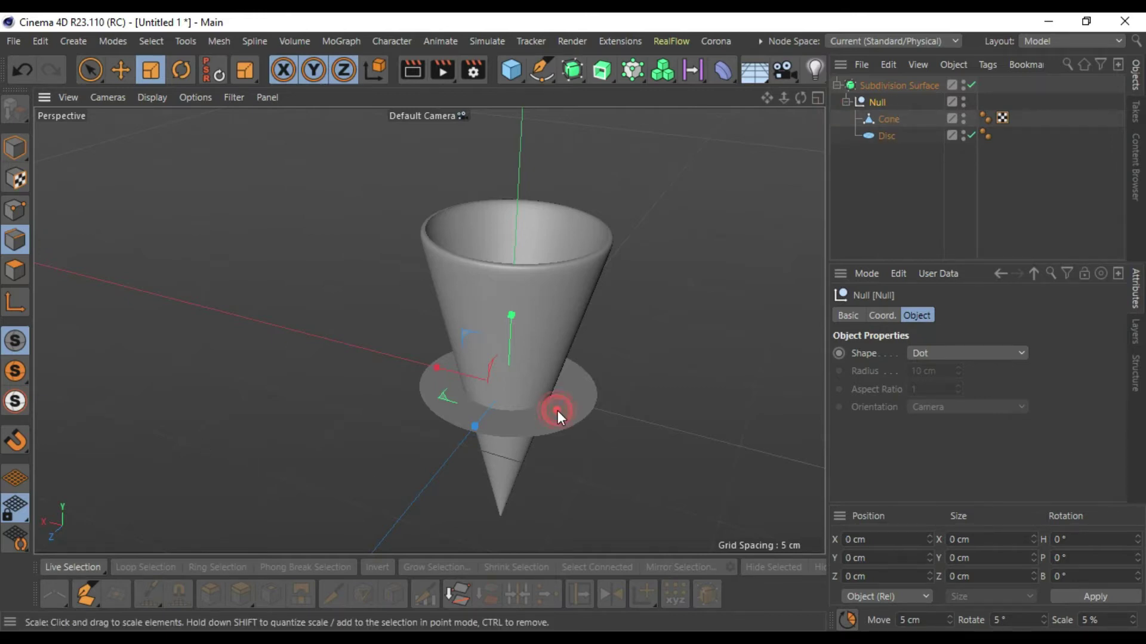
Step: Rename the disc as Cover and the cone as Body
double_click(887, 135)
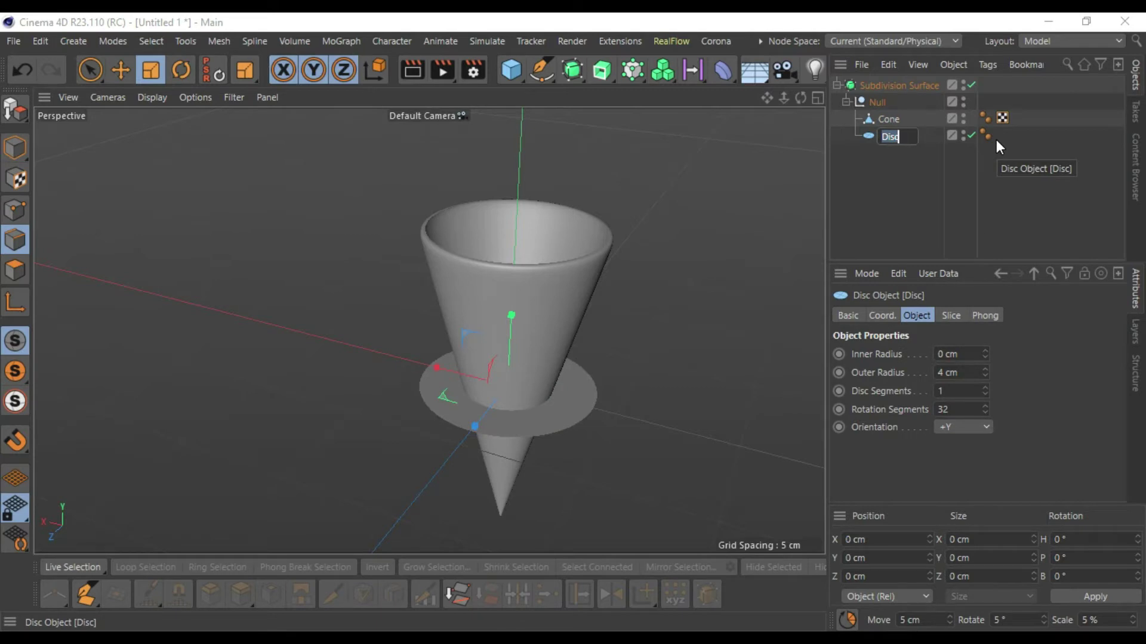
key("Return")
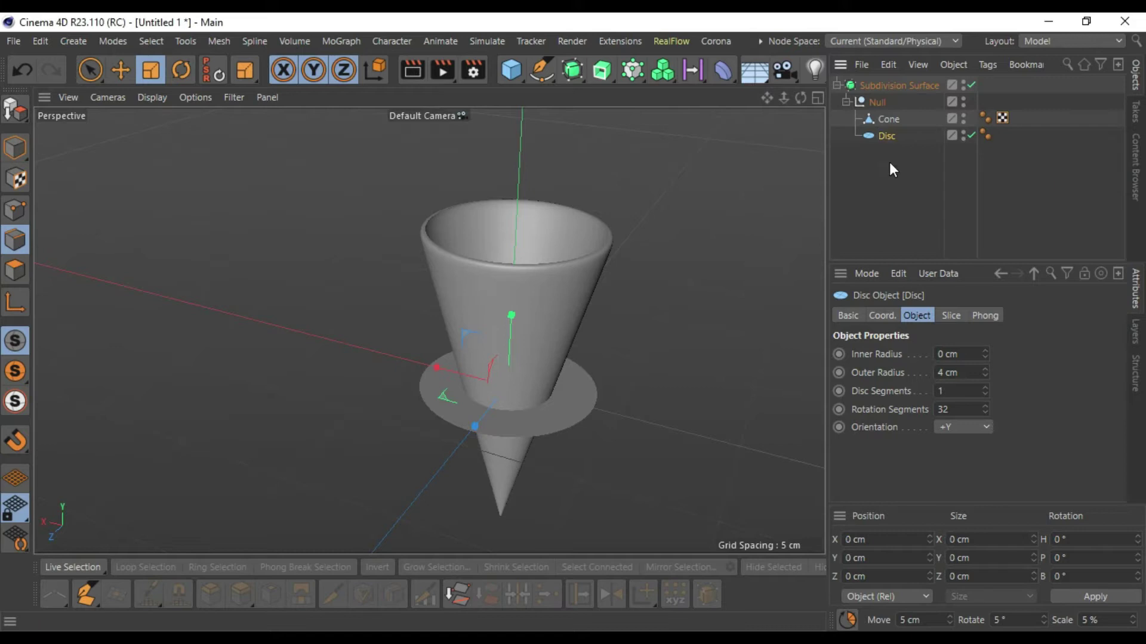
double_click(883, 136)
type("cover")
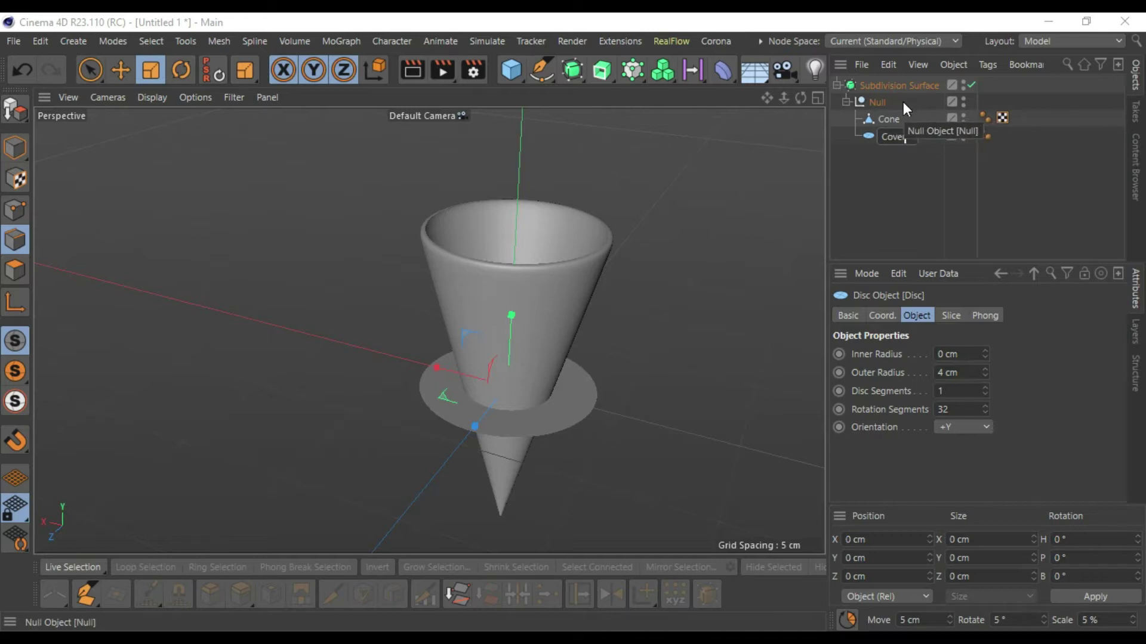
left_click(895, 117)
double_click(894, 118)
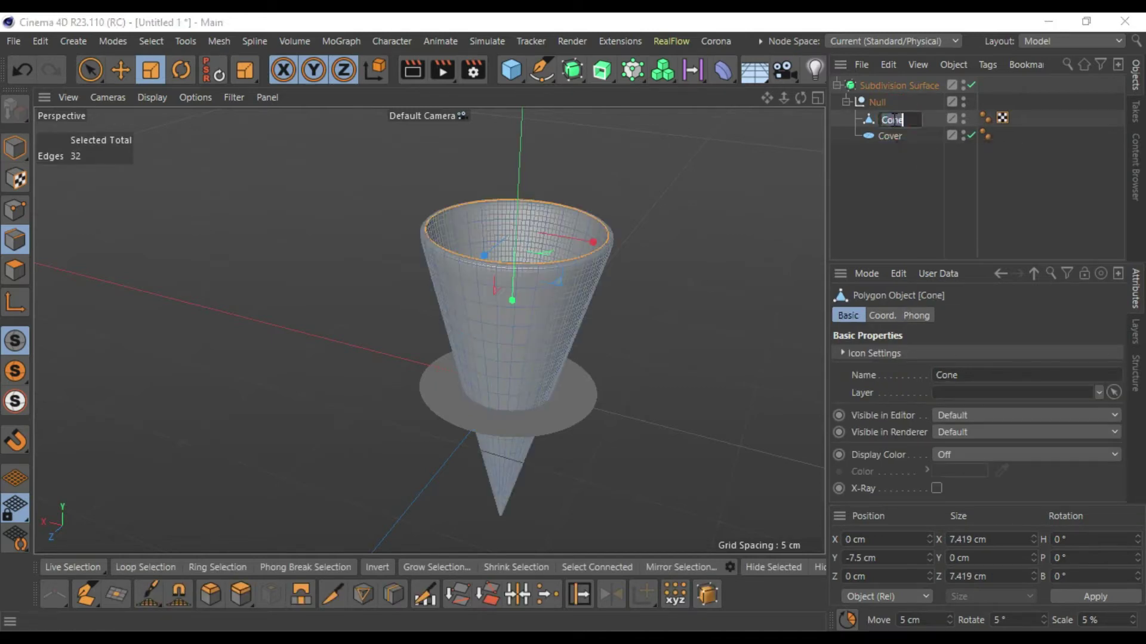
type("Body")
key("Return")
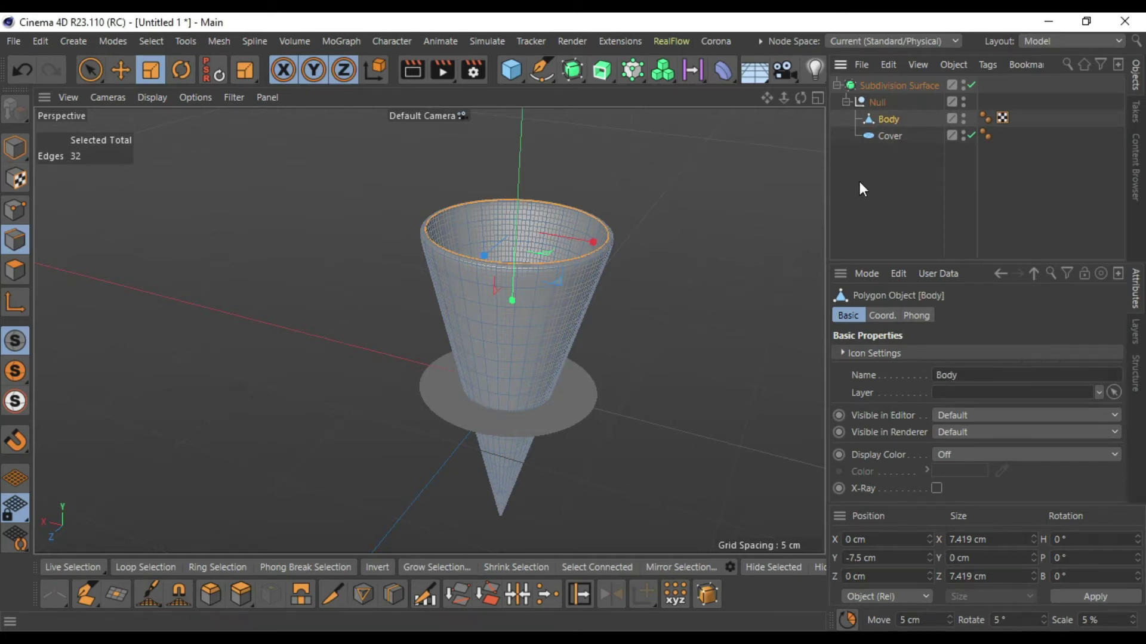
Step: Move the Cover disc up along the Y axis to the Body's open rim
left_click(888, 134)
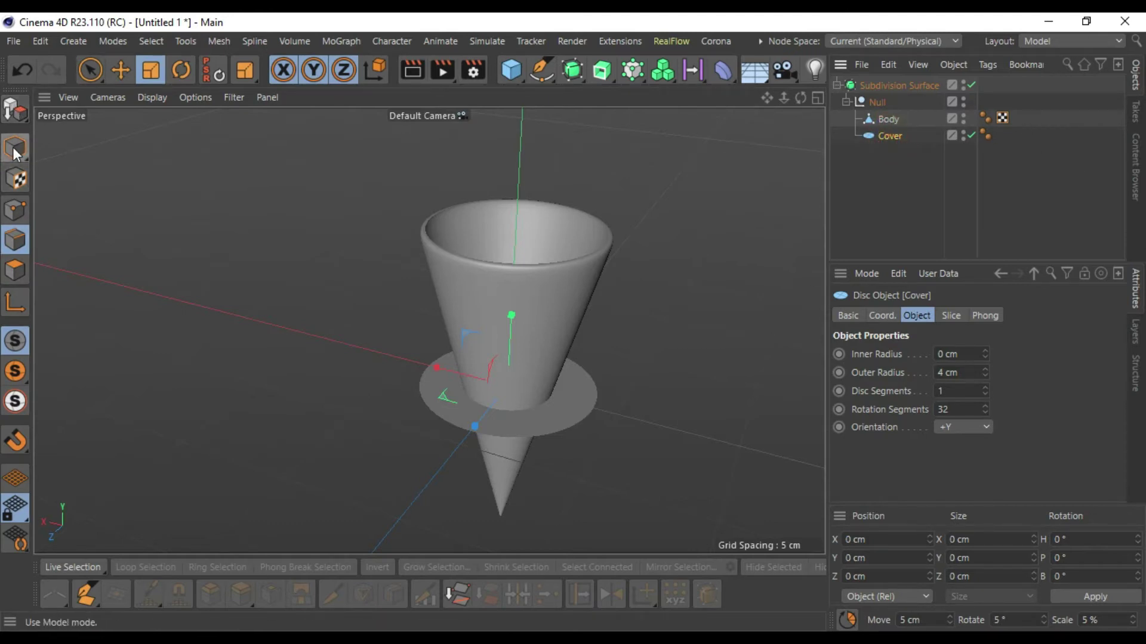
key("e")
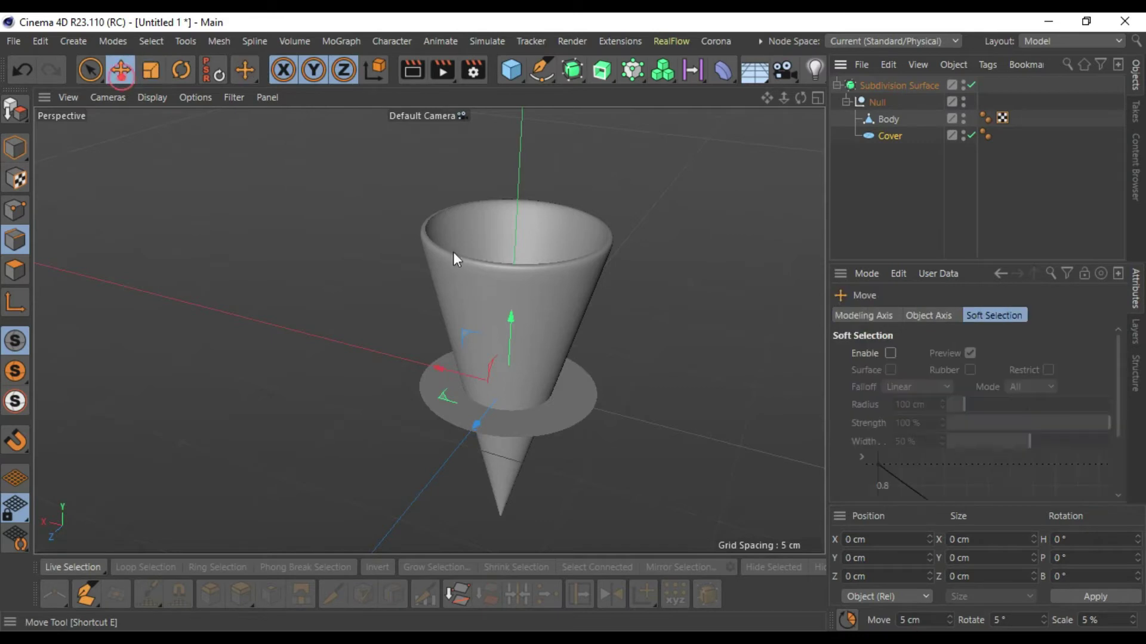
left_click_drag(510, 316, 528, 156)
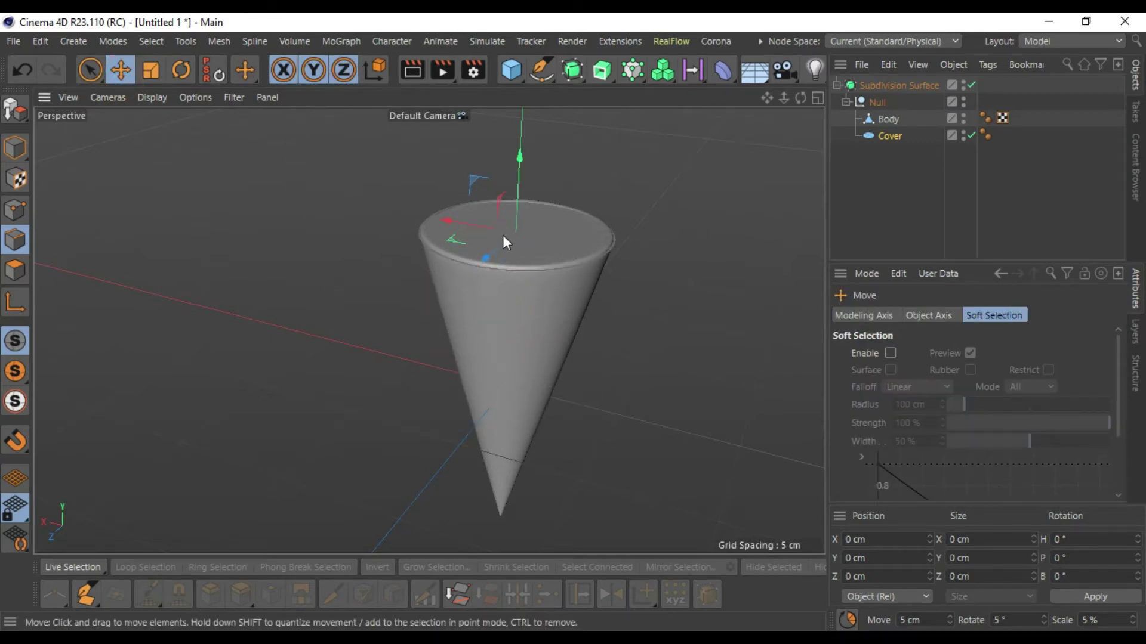
Step: Scale the Cover disc down slightly to fit inside the Body's rim and check the fit from several angles
left_click(154, 71)
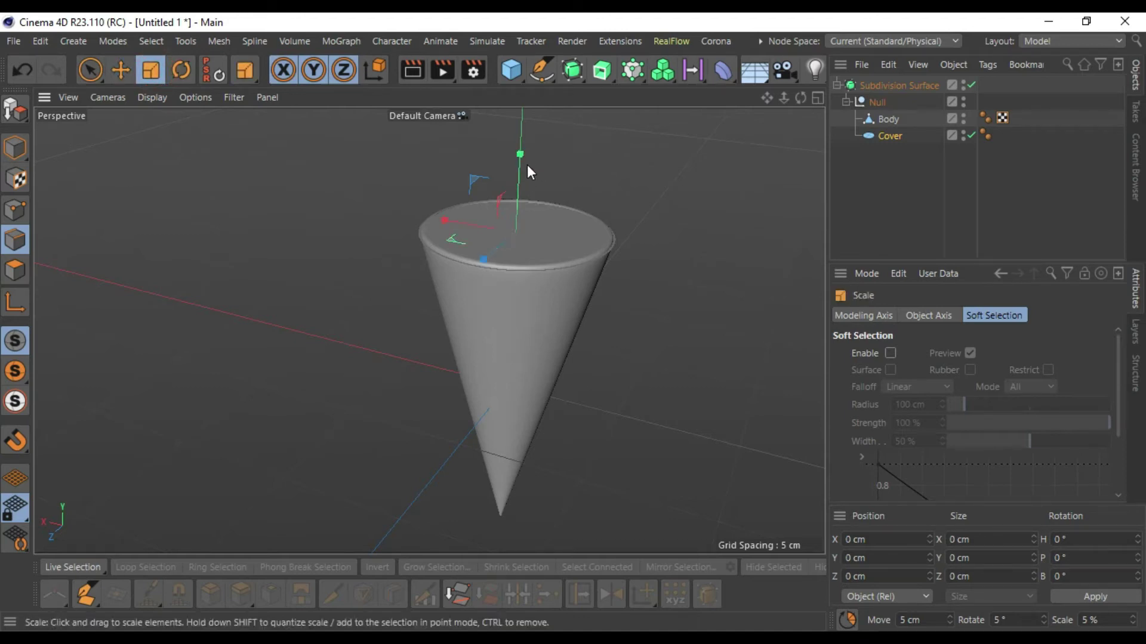
left_click_drag(520, 152, 521, 159)
scroll(536, 253, "up", 5)
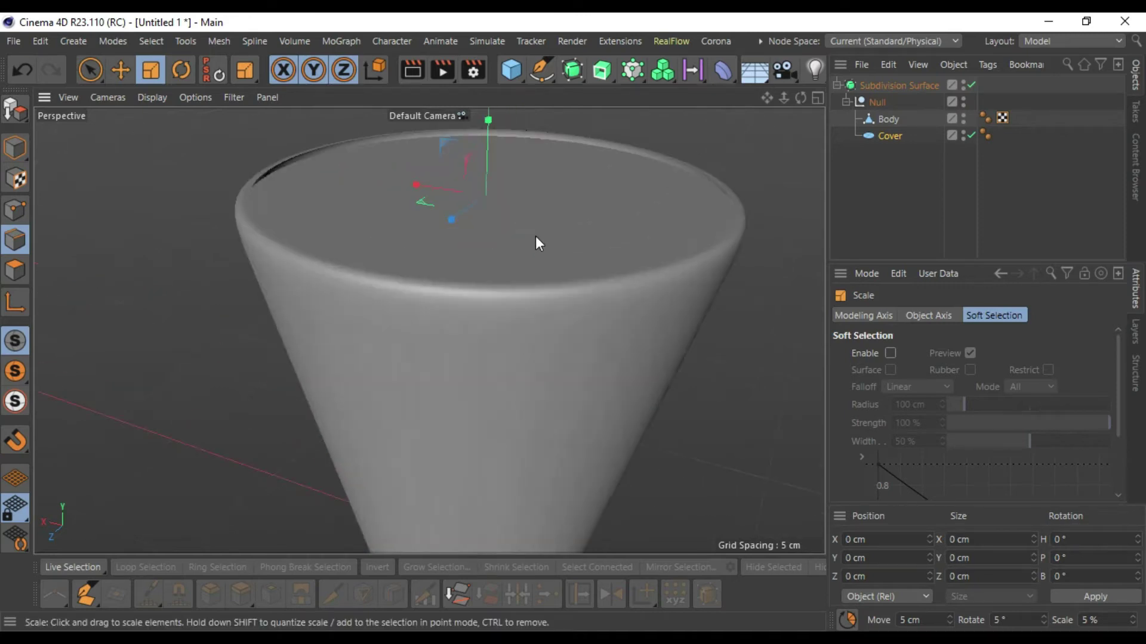
mouse_move(801, 97)
left_mouse_down()
mouse_move(831, 77)
mouse_move(825, 62)
mouse_move(796, 85)
mouse_move(791, 134)
left_mouse_up()
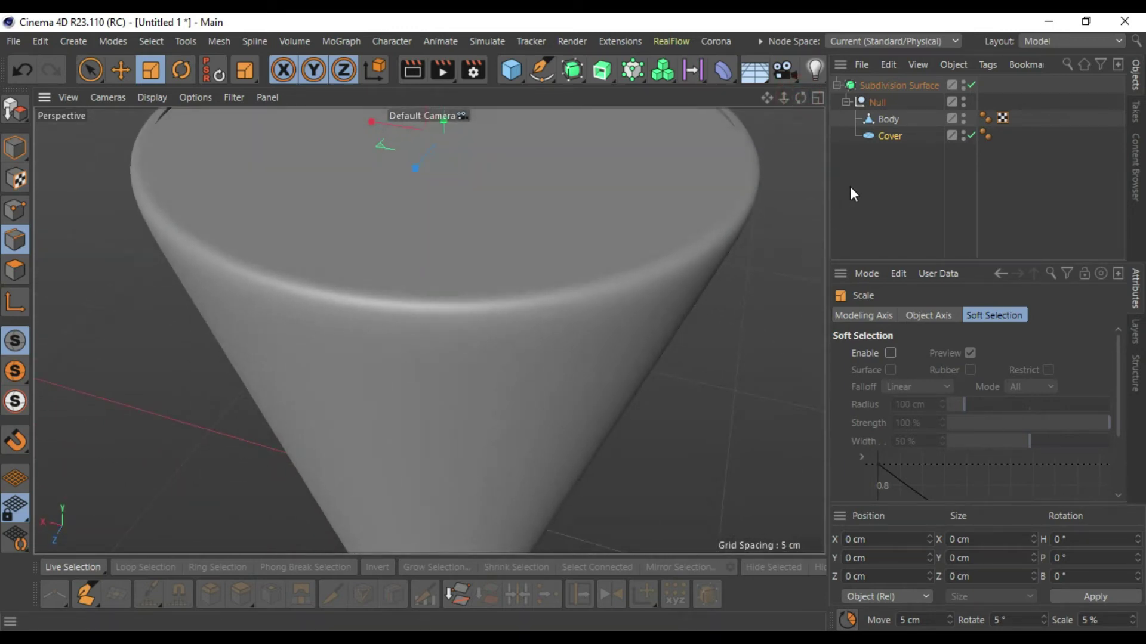
left_click_drag(768, 180, 724, 209, "alt")
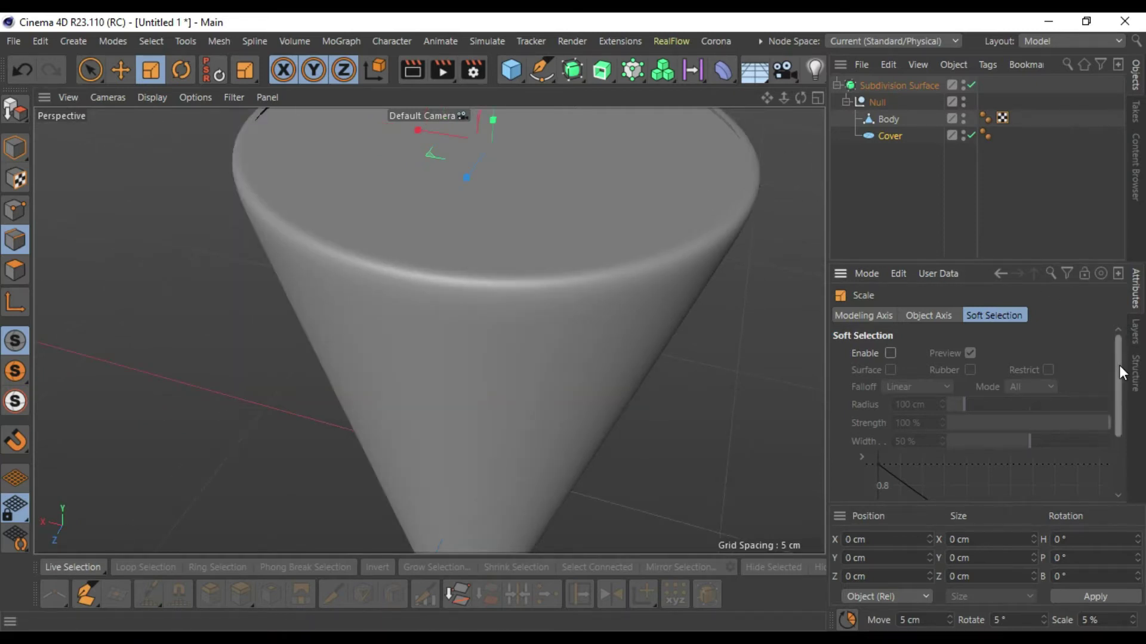
left_click_drag(652, 119, 684, 107, "alt")
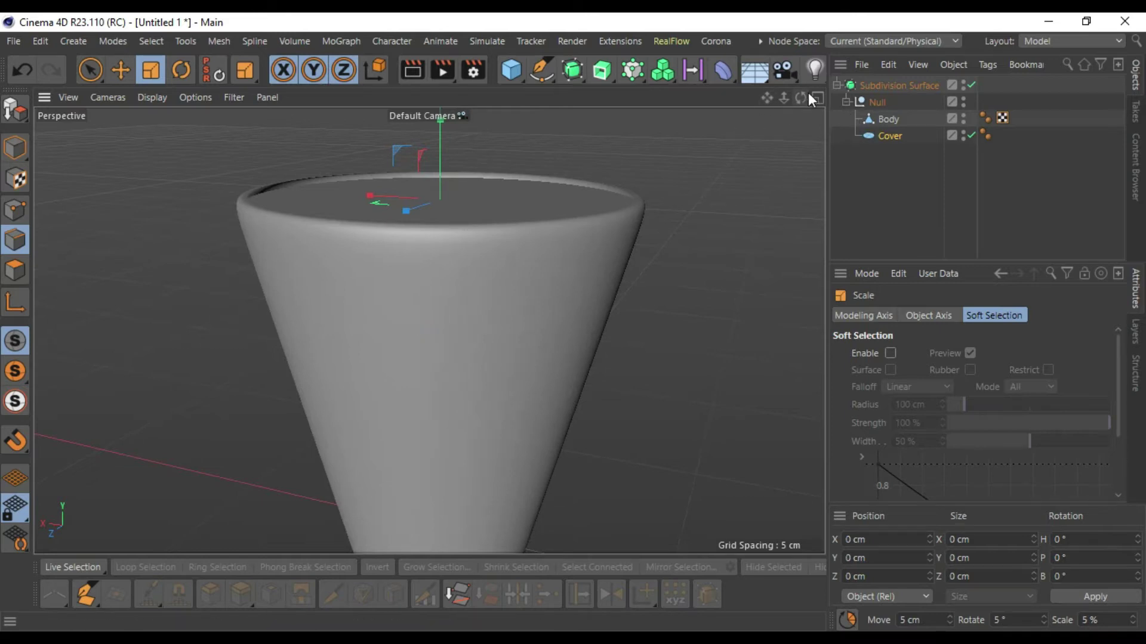
Step: Nudge the Cover disc slightly along the Y axis to fine-tune its height inside the Body's rim
left_click_drag(794, 102, 754, 107)
scroll(643, 171, "up", 6)
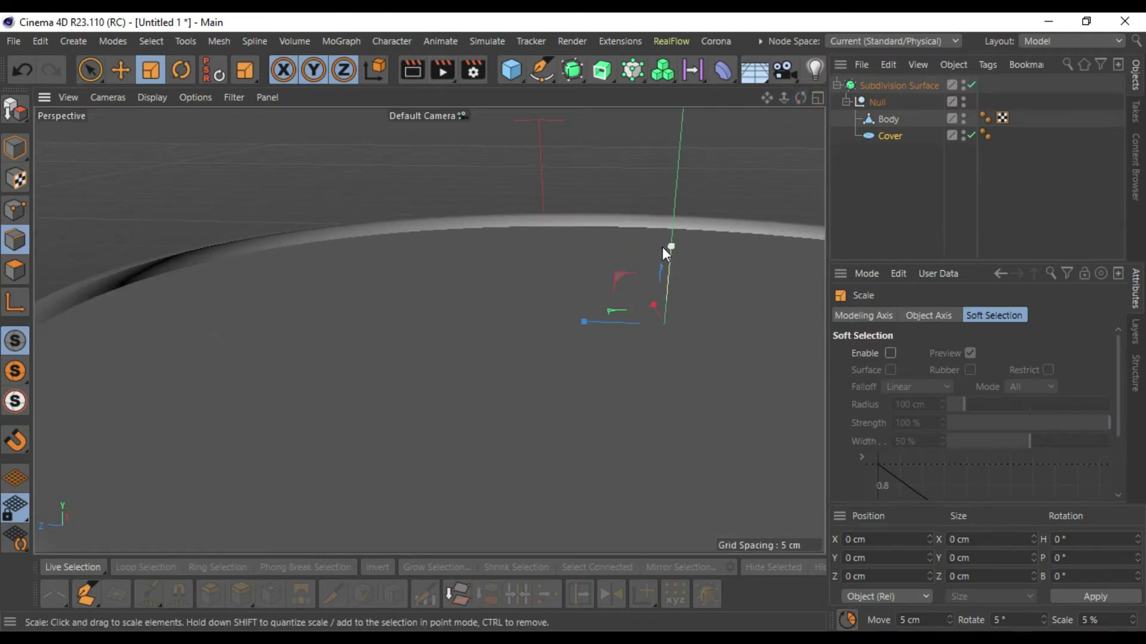
left_click(121, 71)
left_click_drag(670, 250, 672, 238)
Step: Add a Cloth Surface generator and place it under the Subdivision Surface
left_click(883, 119)
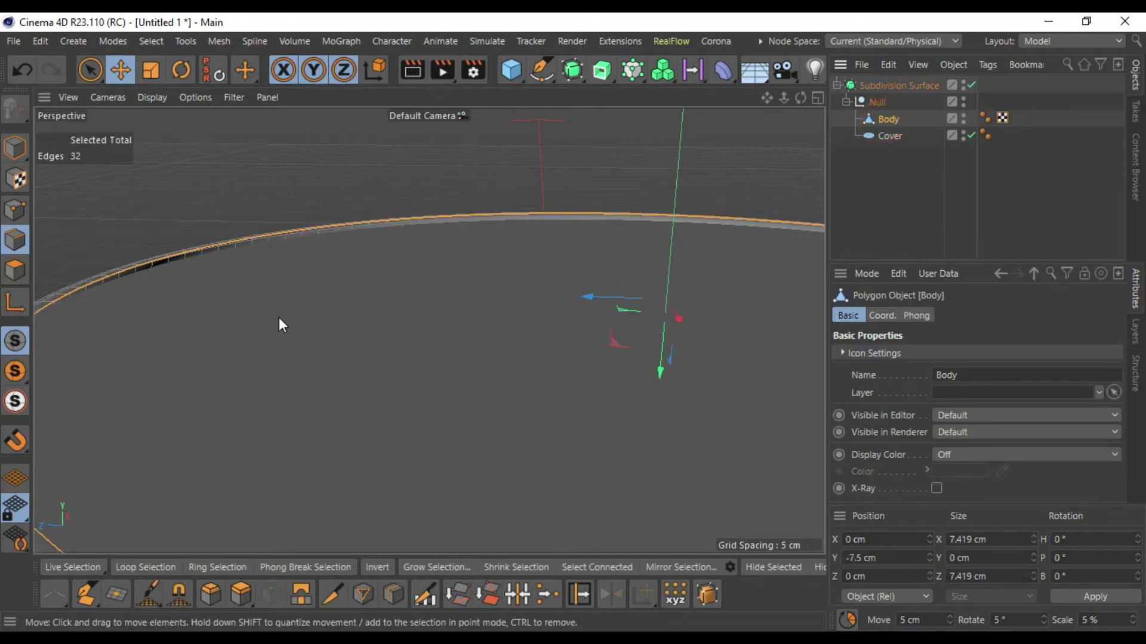
key("s")
scroll(675, 238, "up", 10)
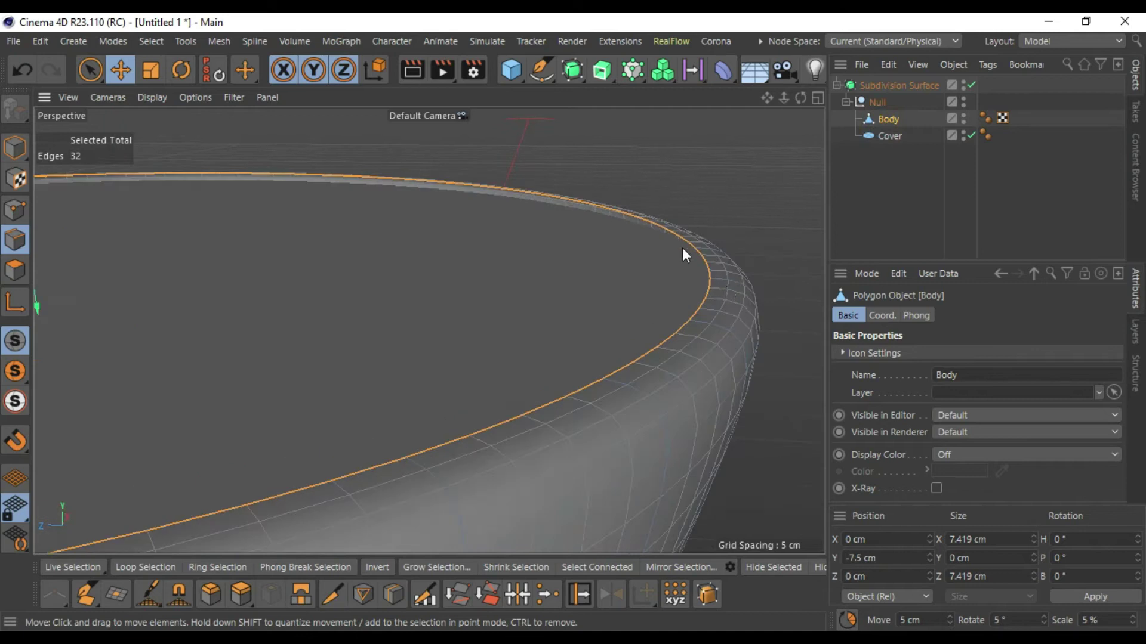
scroll(677, 244, "down", 3)
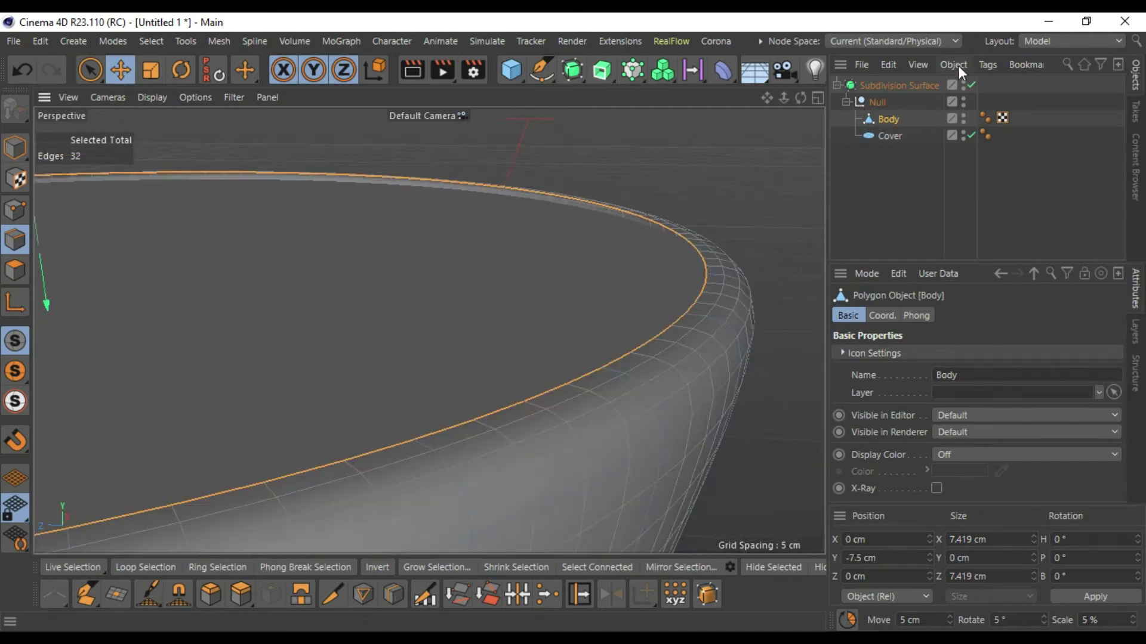
left_click(610, 78)
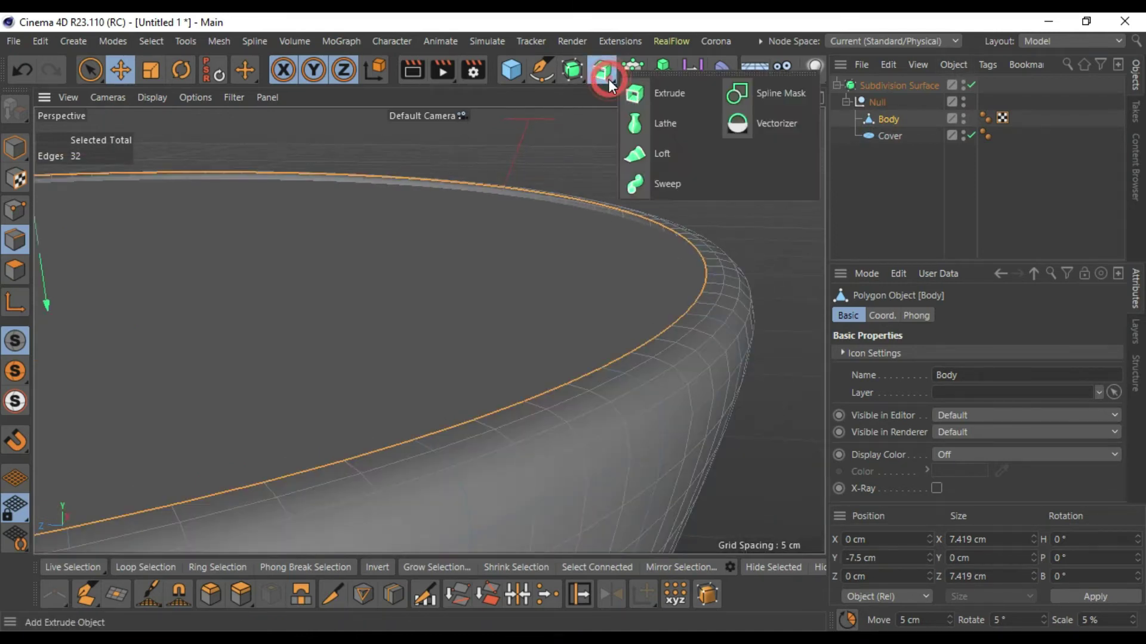
left_click(576, 74)
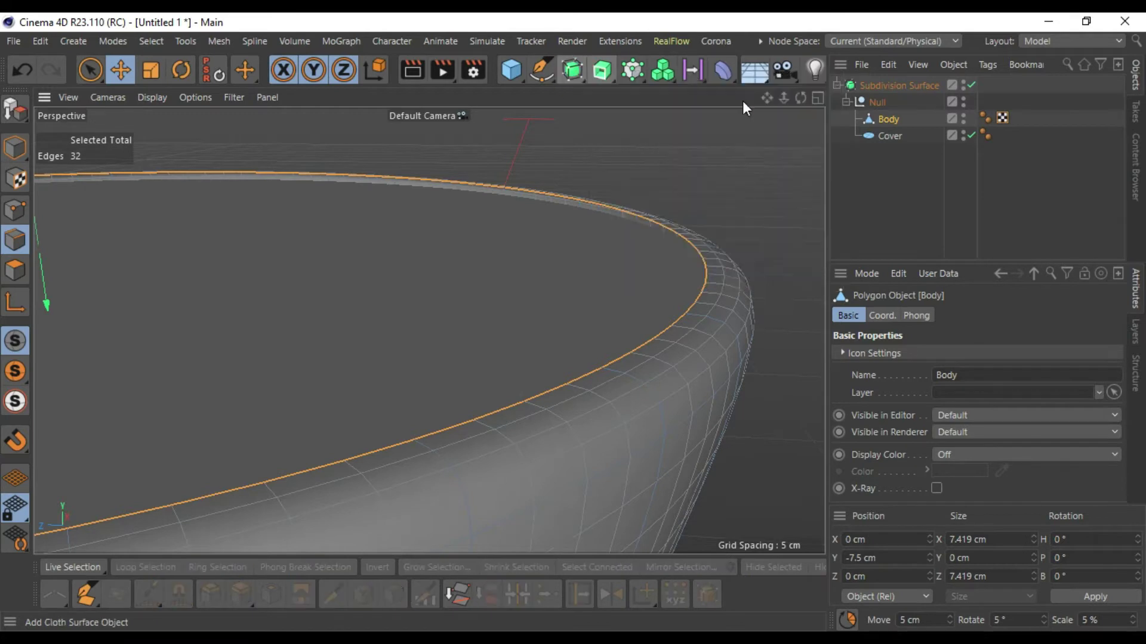
left_click_drag(893, 80, 904, 106)
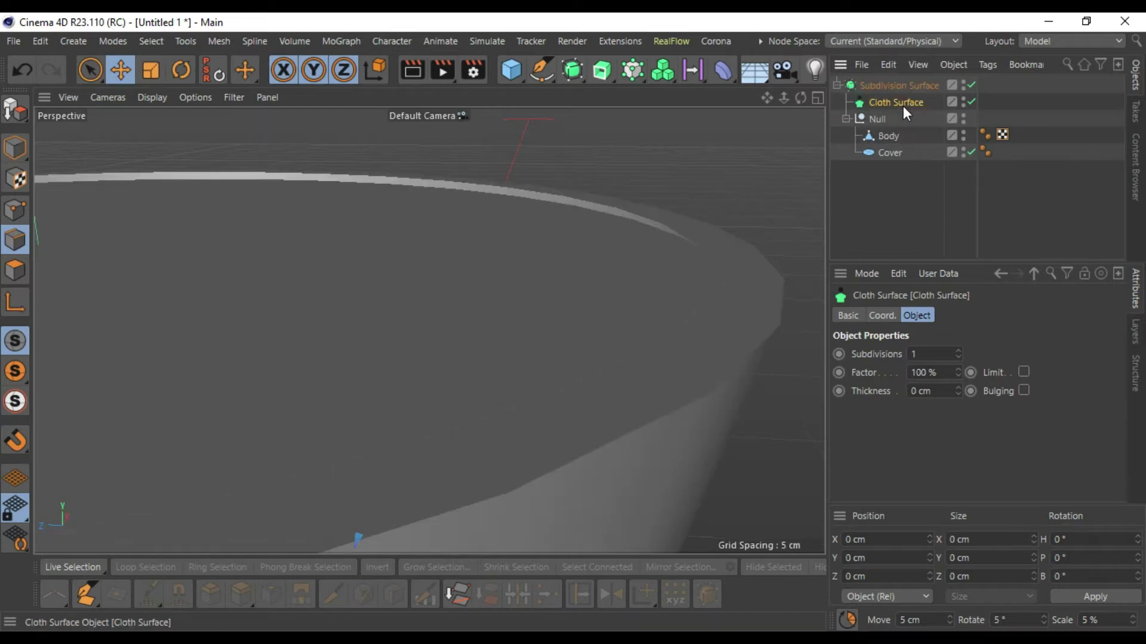
Step: Move the Cloth Surface into the Null and make the Body its child
scroll(264, 241, "up", 5)
scroll(448, 209, "up", 1)
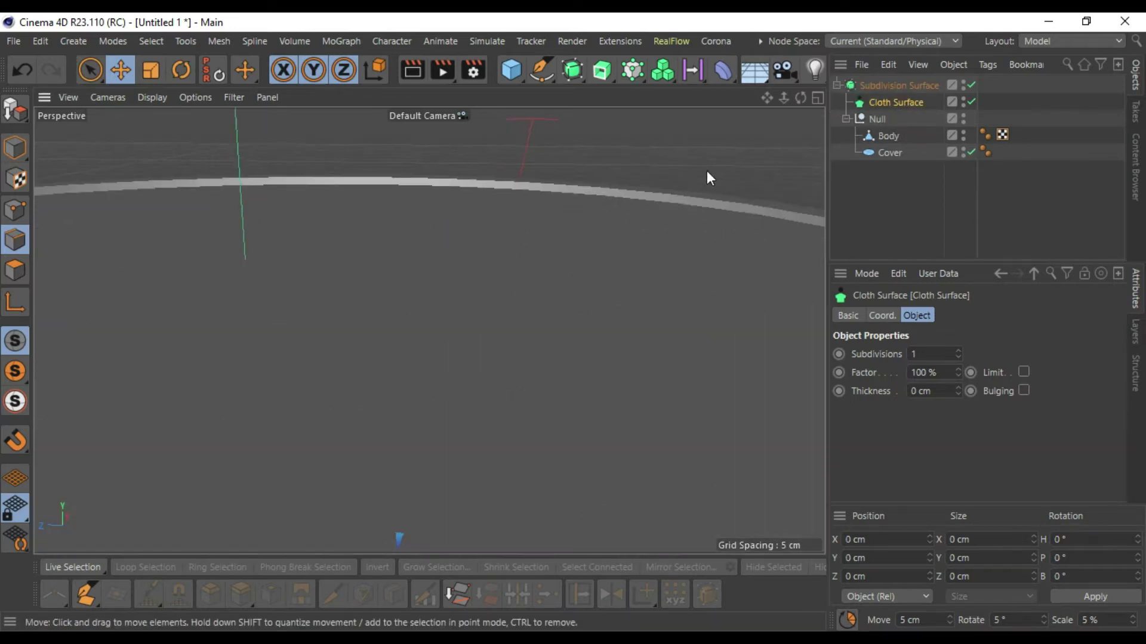
scroll(706, 170, "down", 1)
left_click_drag(890, 101, 886, 135)
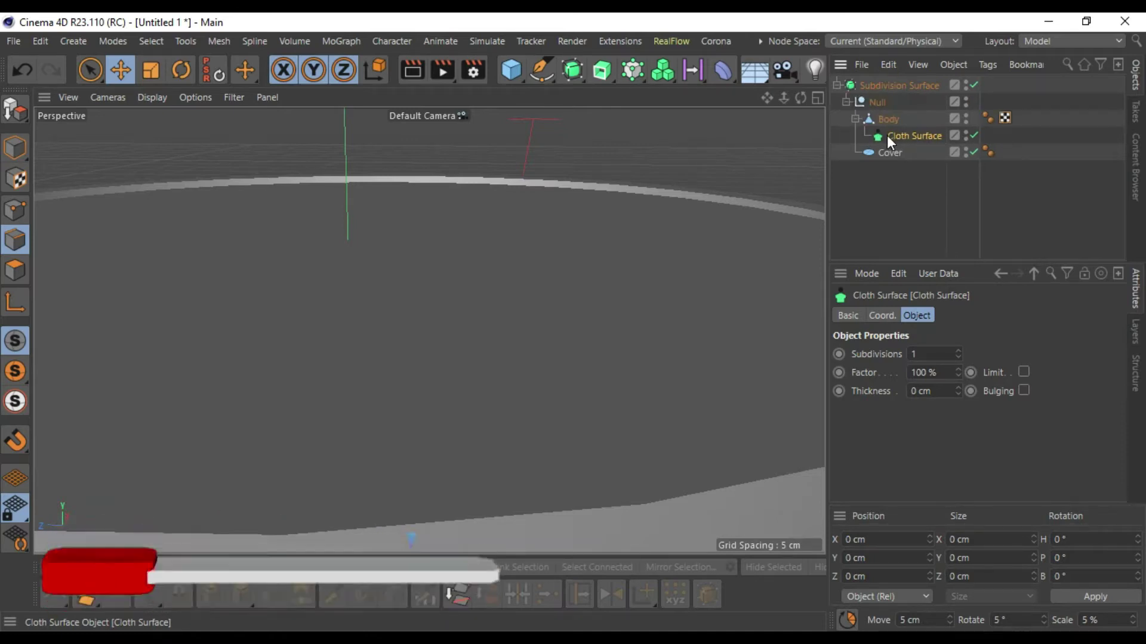
scroll(532, 221, "up", 5)
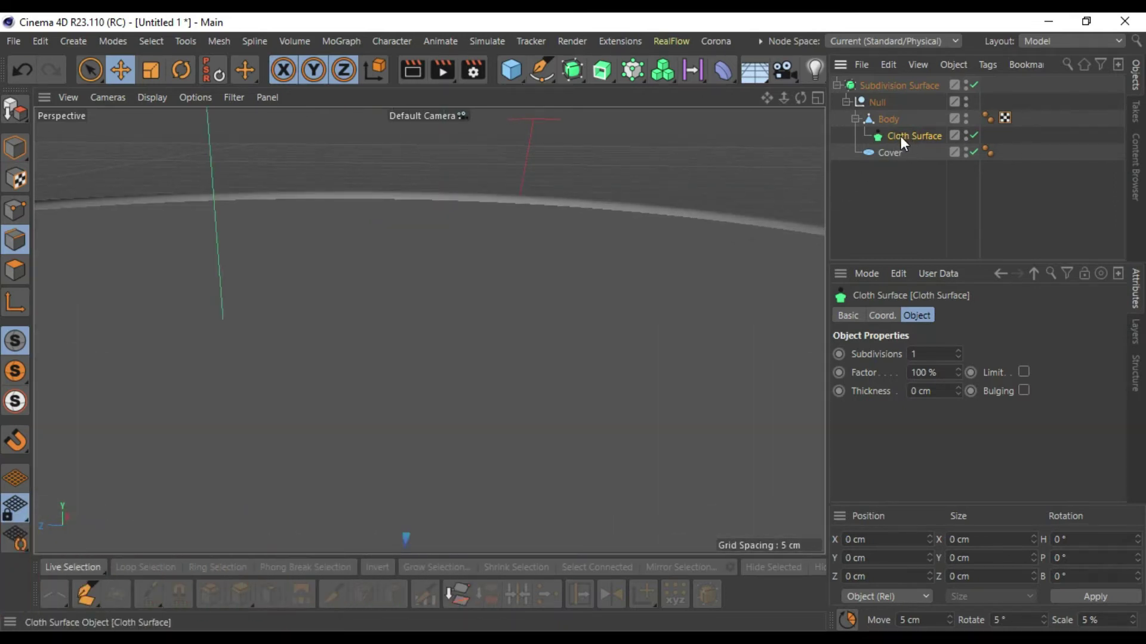
mouse_move(893, 132)
left_mouse_down()
mouse_move(889, 113)
mouse_move(900, 120)
left_mouse_up()
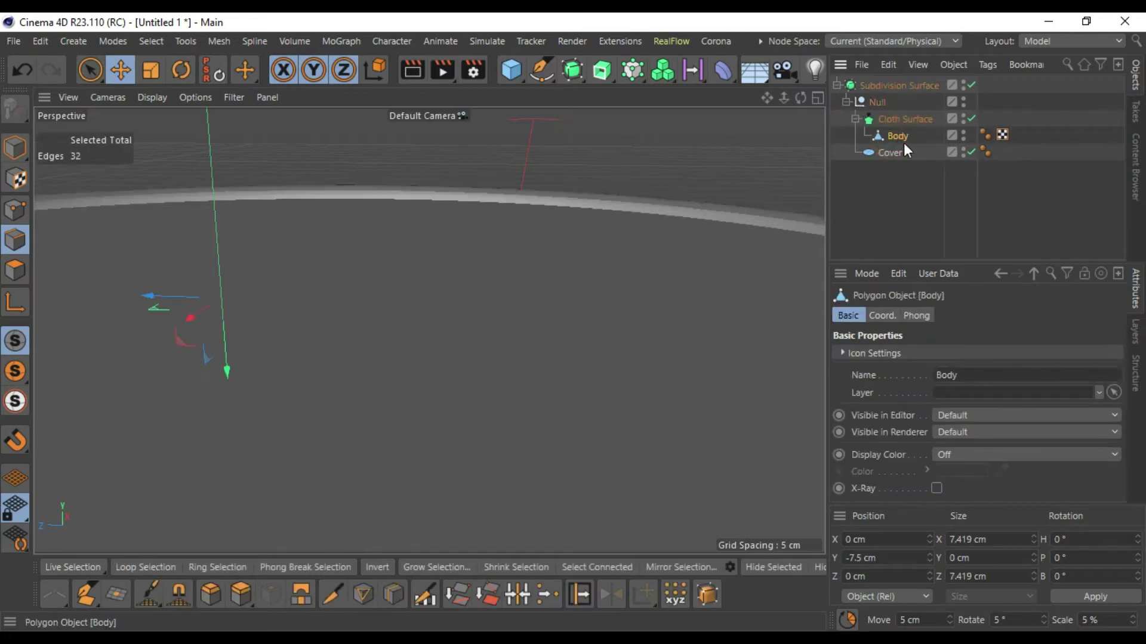
Step: Set the Cloth Surface's subdivisions to 0 and its thickness to 0.5 cm
scroll(567, 247, "down", 6)
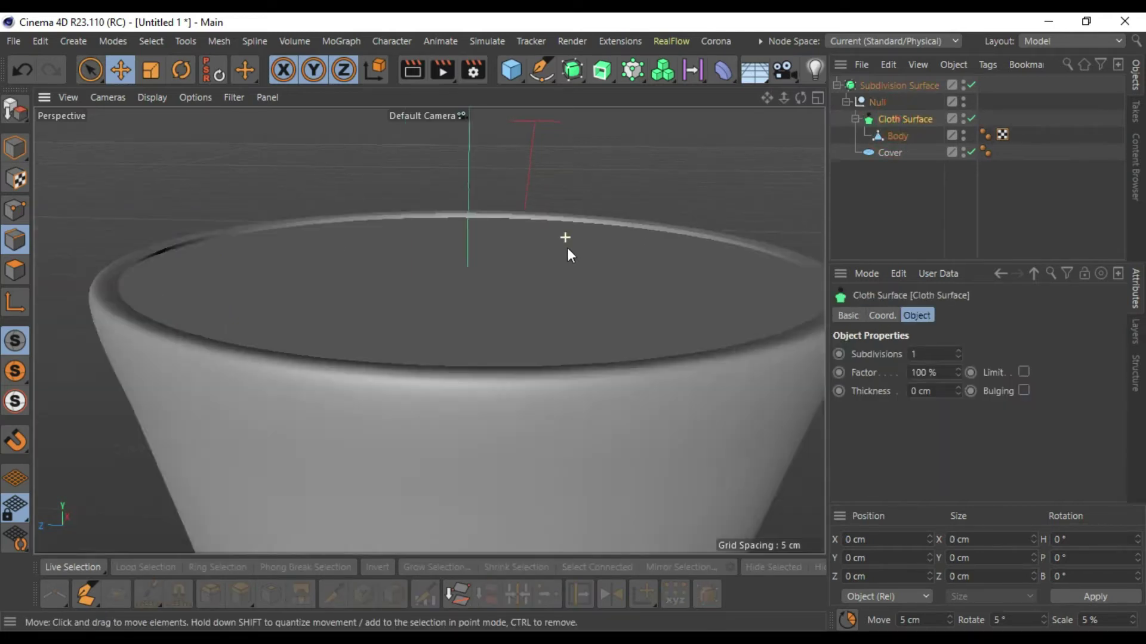
scroll(725, 296, "down", 1)
scroll(358, 257, "up", 8)
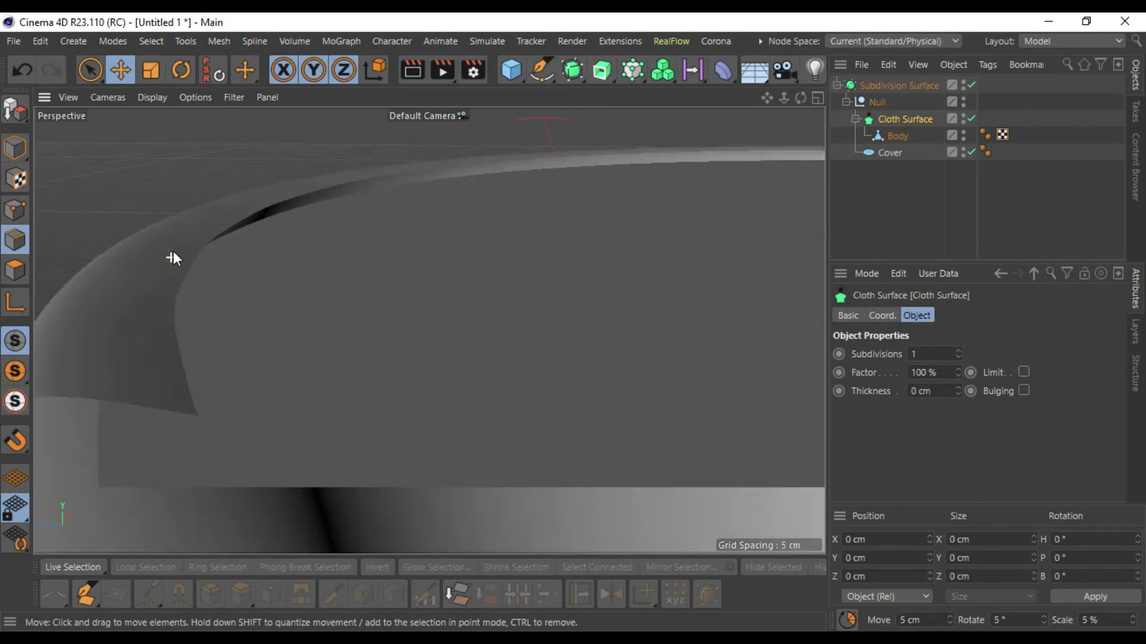
scroll(332, 191, "down", 6)
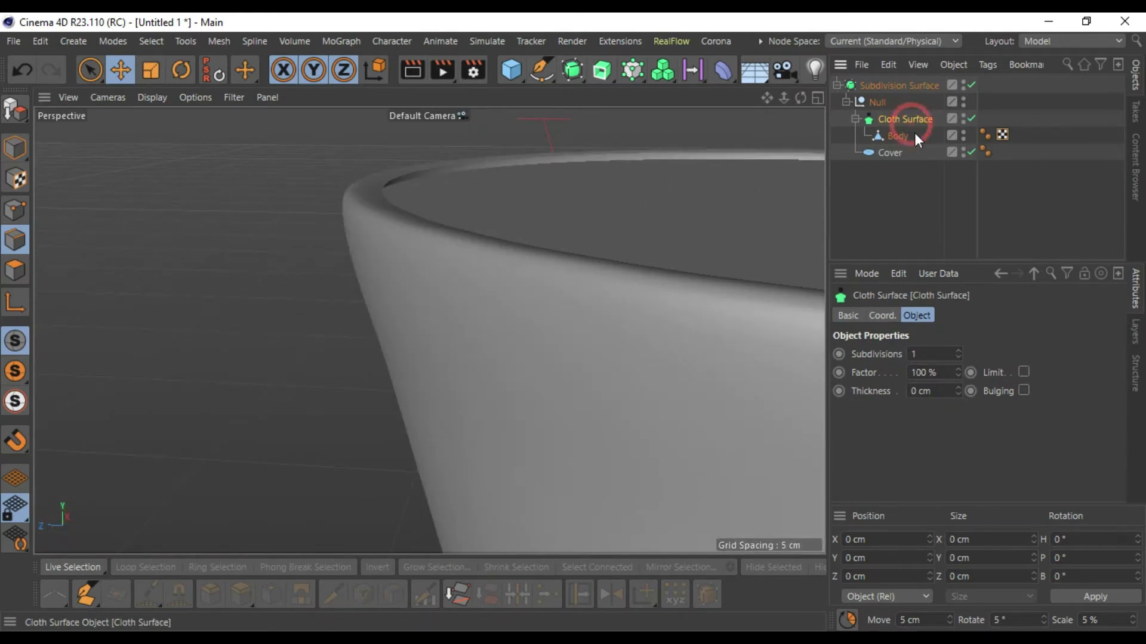
left_click(957, 358)
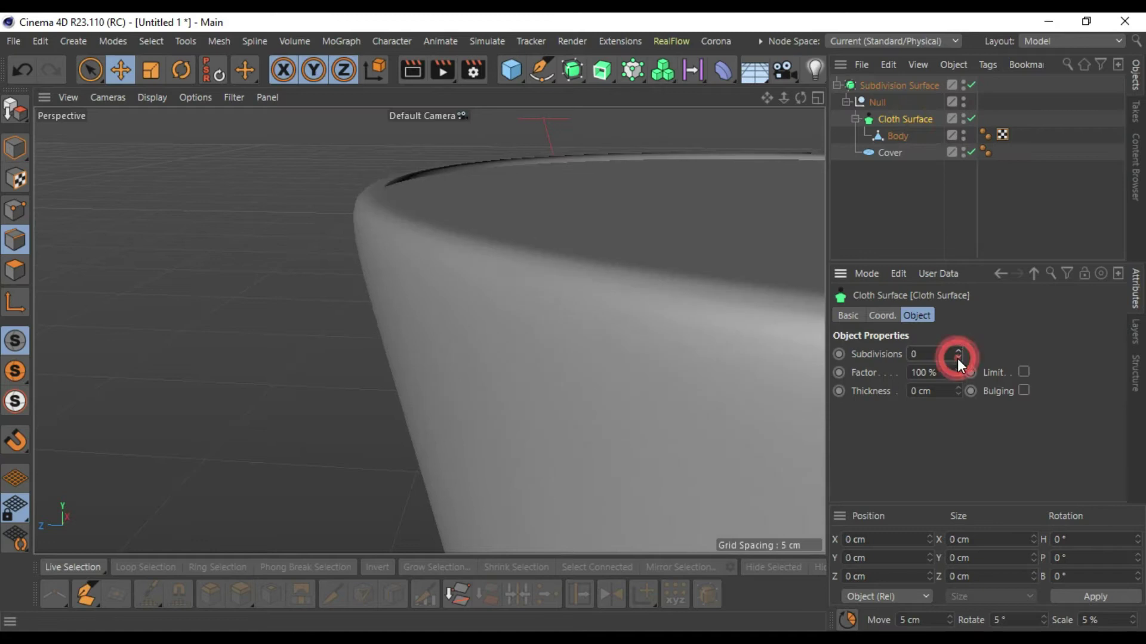
left_click(913, 389)
left_click_drag(912, 385, 349, 374)
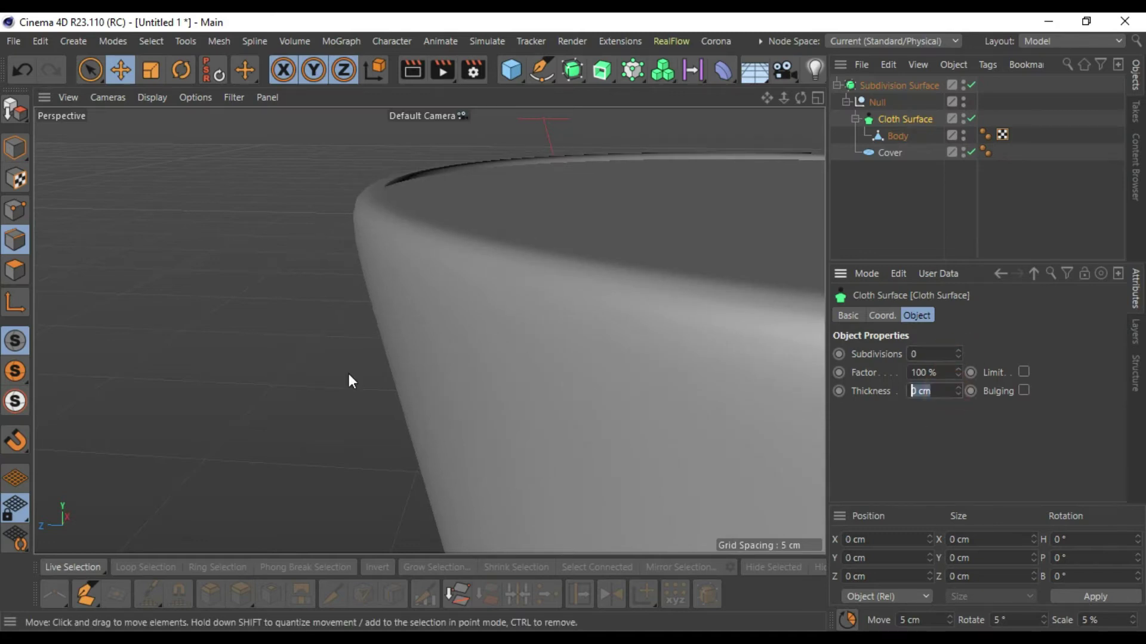
type("0.5")
key("Return")
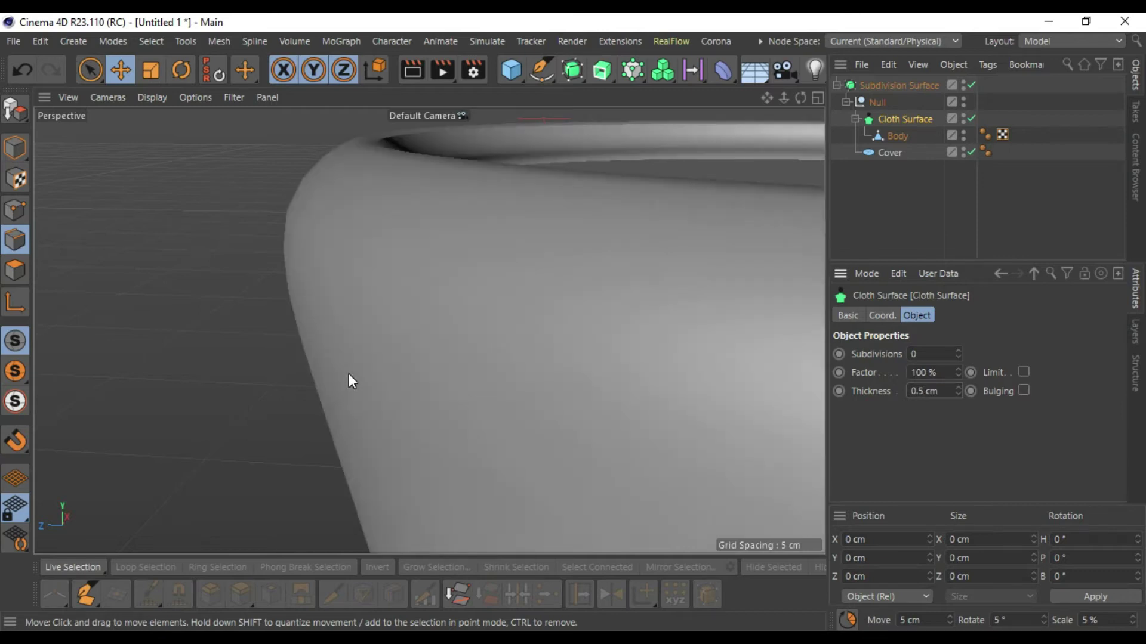
Step: Try a Cloth Surface thickness of 0.005 cm and settle on 0.05 cm
left_click_drag(941, 392, 635, 401)
type("0.005")
key("Return")
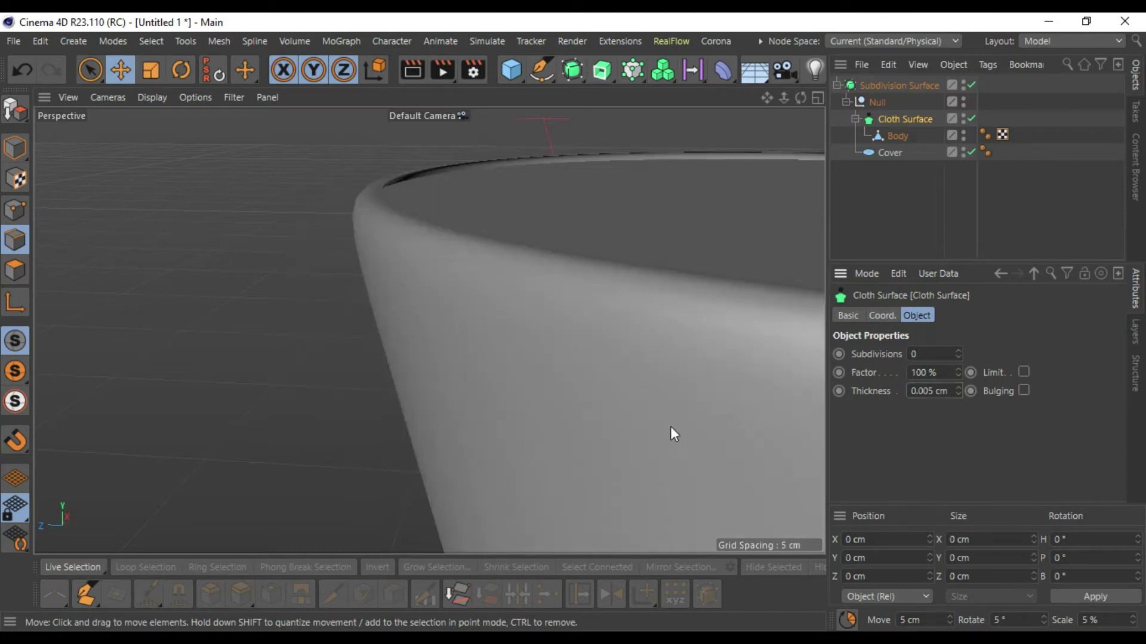
left_click(934, 391)
key("BackSpace")
key("BackSpace")
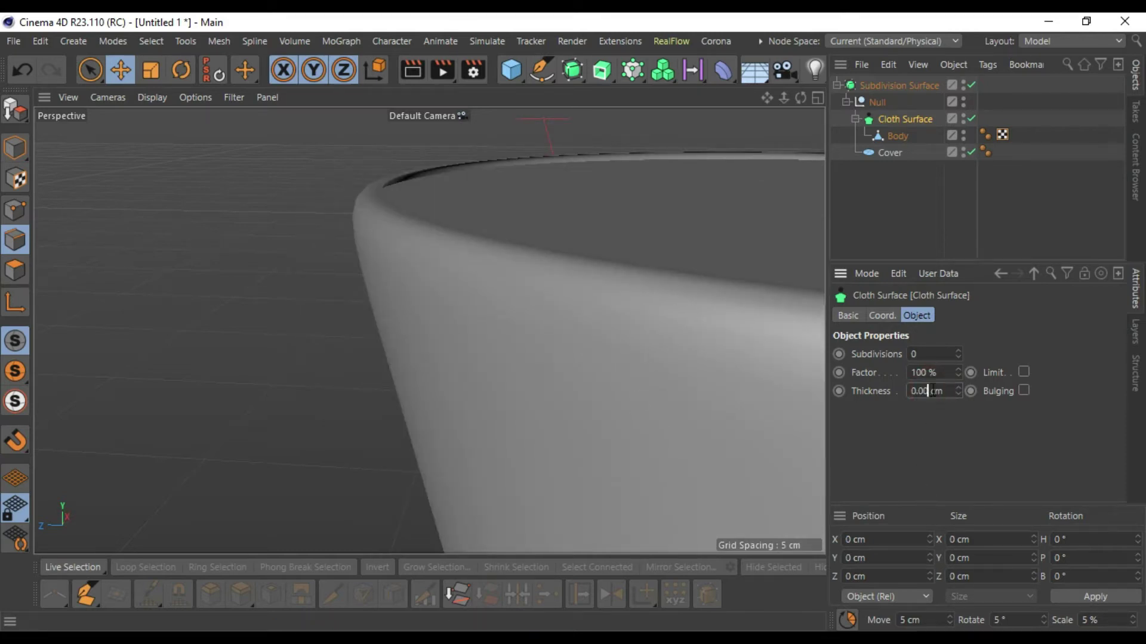
type("5")
key("Return")
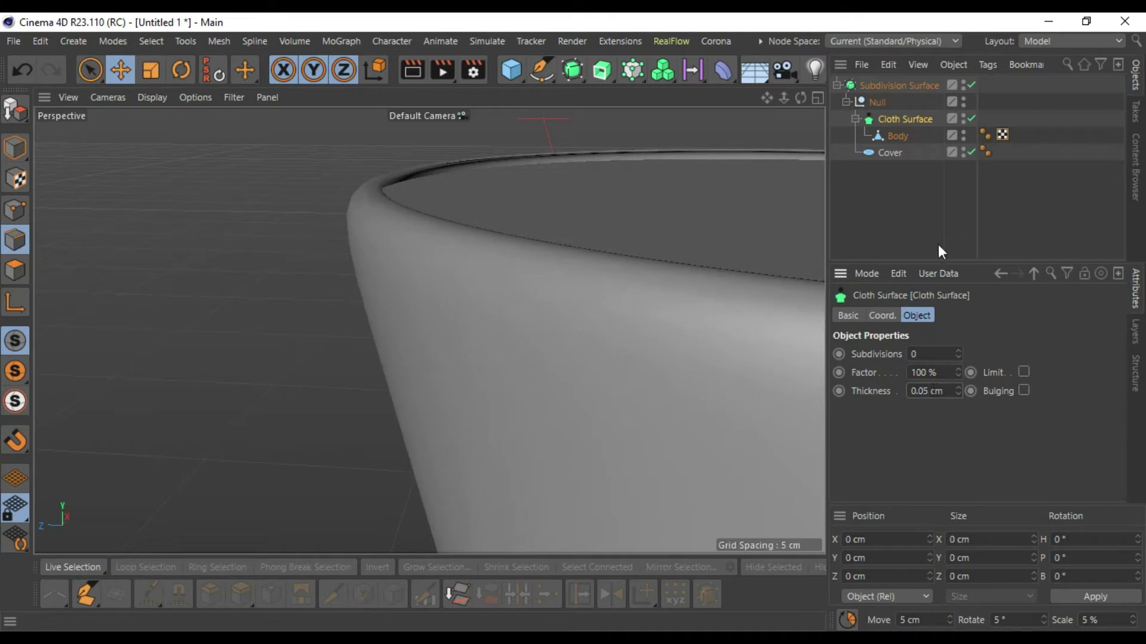
Step: Set the Cloth Surface's subdivisions to 1
scroll(404, 182, "up", 1)
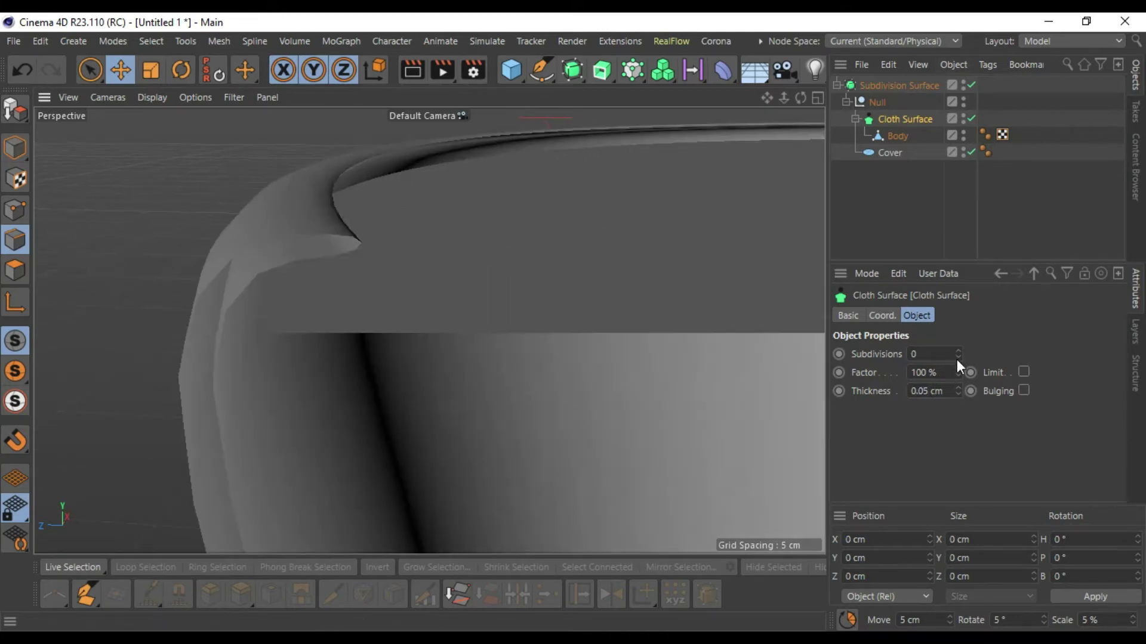
left_click(957, 351)
scroll(424, 289, "down", 2)
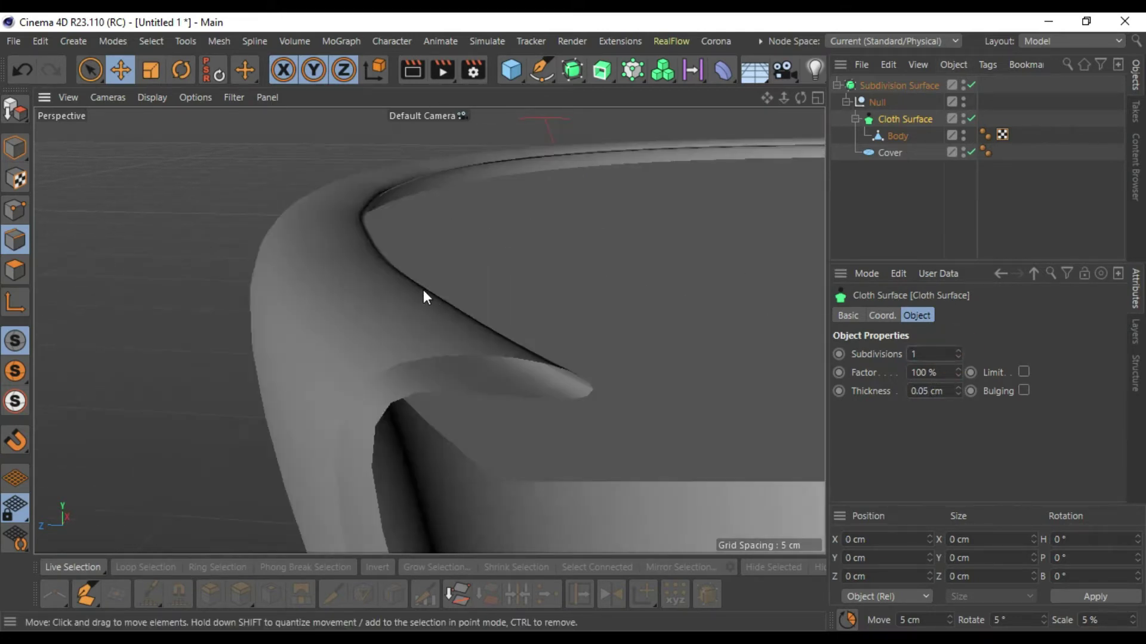
Step: Examine the thickened rim around the Cover and the small opening at the cone's tip from several angles
scroll(425, 278, "down", 2)
scroll(490, 253, "down", 2)
left_click_drag(769, 99, 460, 133)
scroll(345, 296, "up", 4)
scroll(491, 170, "up", 5)
scroll(482, 204, "down", 2)
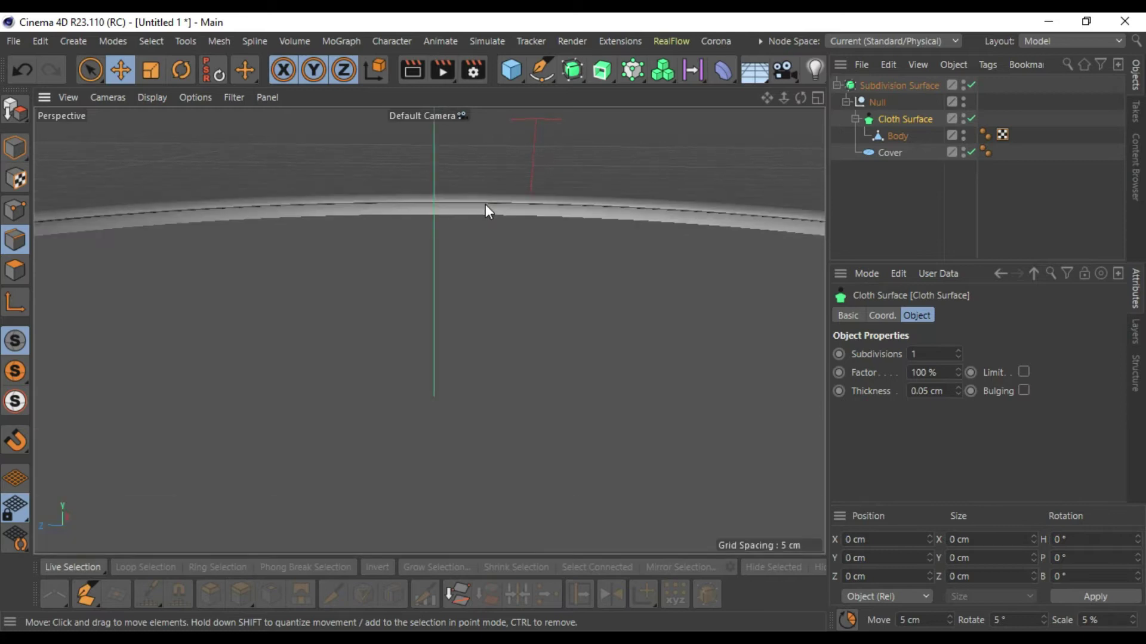
scroll(486, 204, "down", 4)
left_click_drag(799, 97, 689, 6)
scroll(622, 186, "down", 6)
scroll(564, 390, "up", 3)
scroll(585, 373, "up", 5)
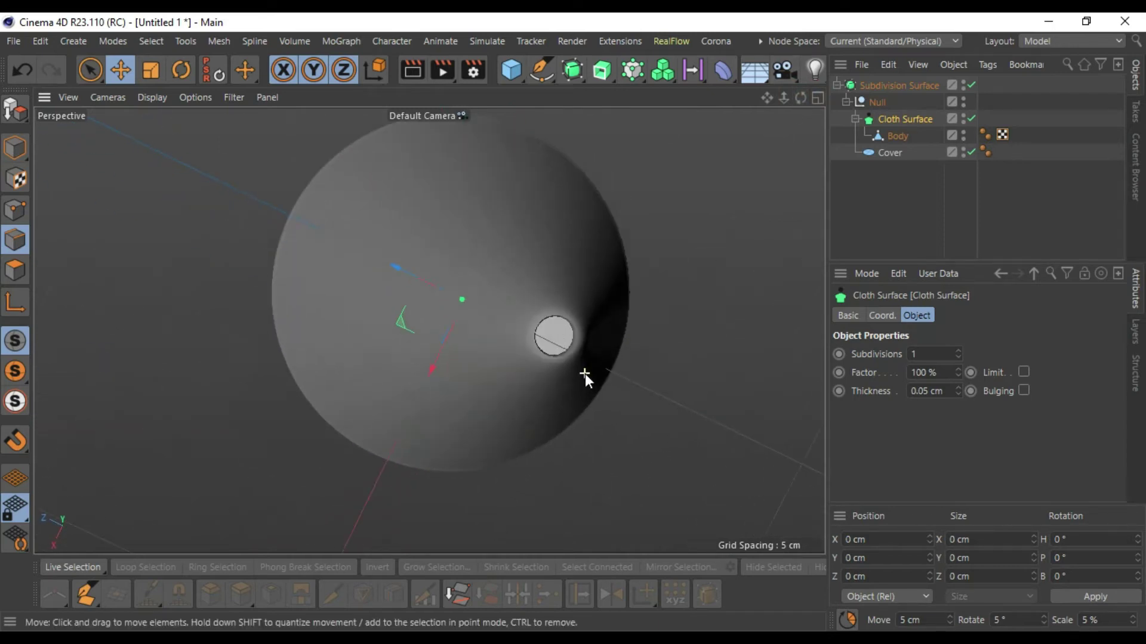
scroll(687, 291, "down", 2)
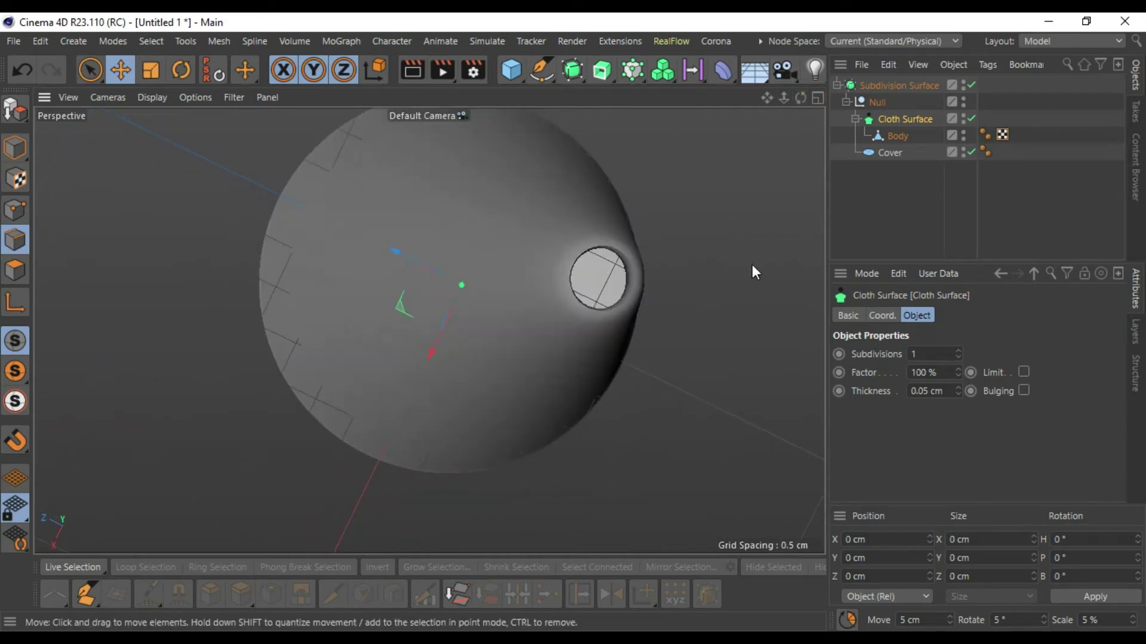
middle_click(775, 273)
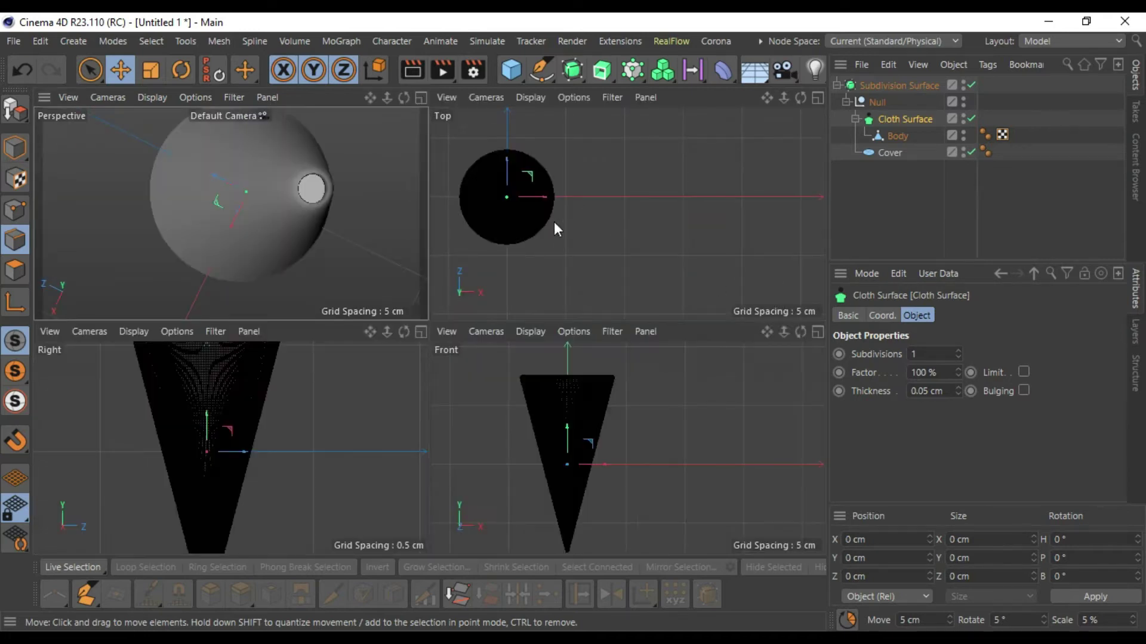
middle_click(338, 244)
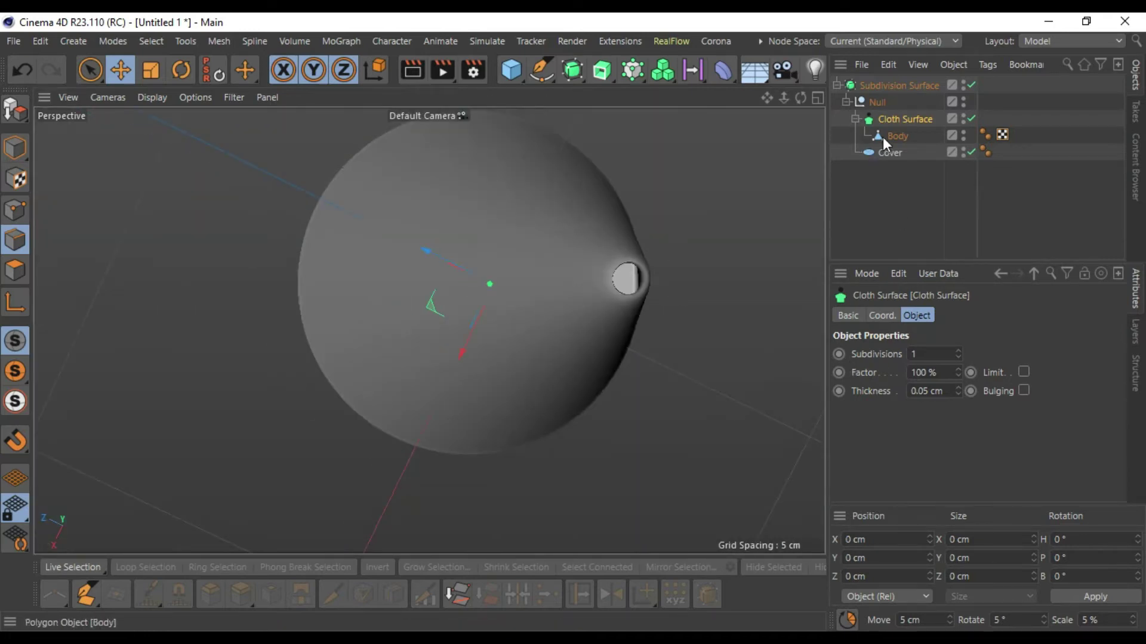
Step: Disable the Cloth Surface and select the Body's edge loop around the opening at the cone's tip
left_click(972, 119)
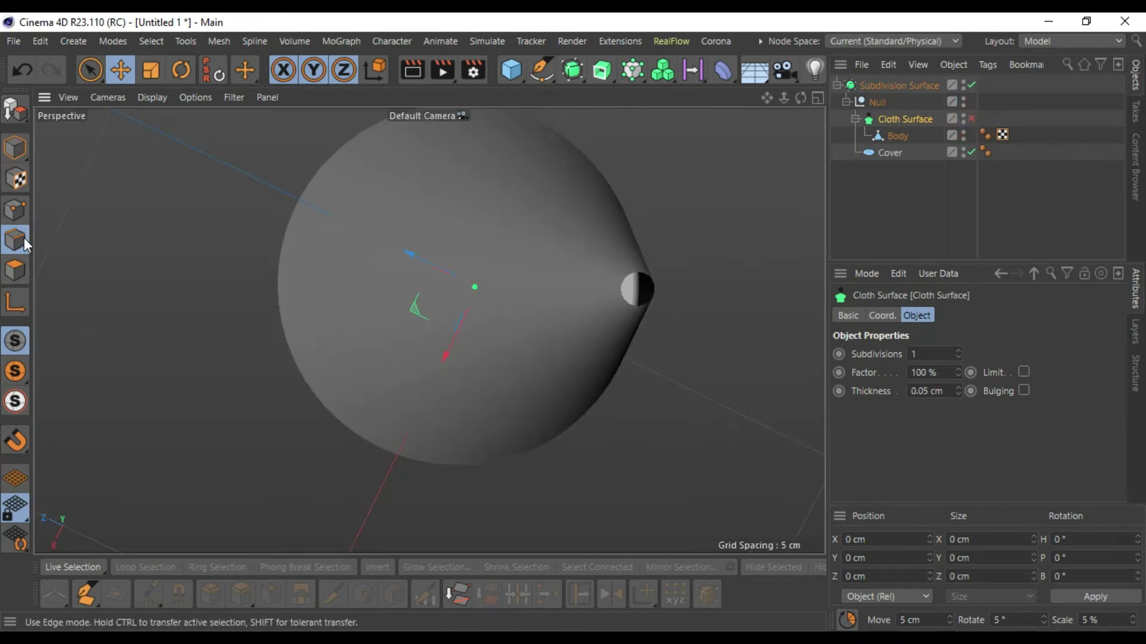
left_click(896, 136)
scroll(635, 277, "up", 5)
scroll(631, 281, "down", 5)
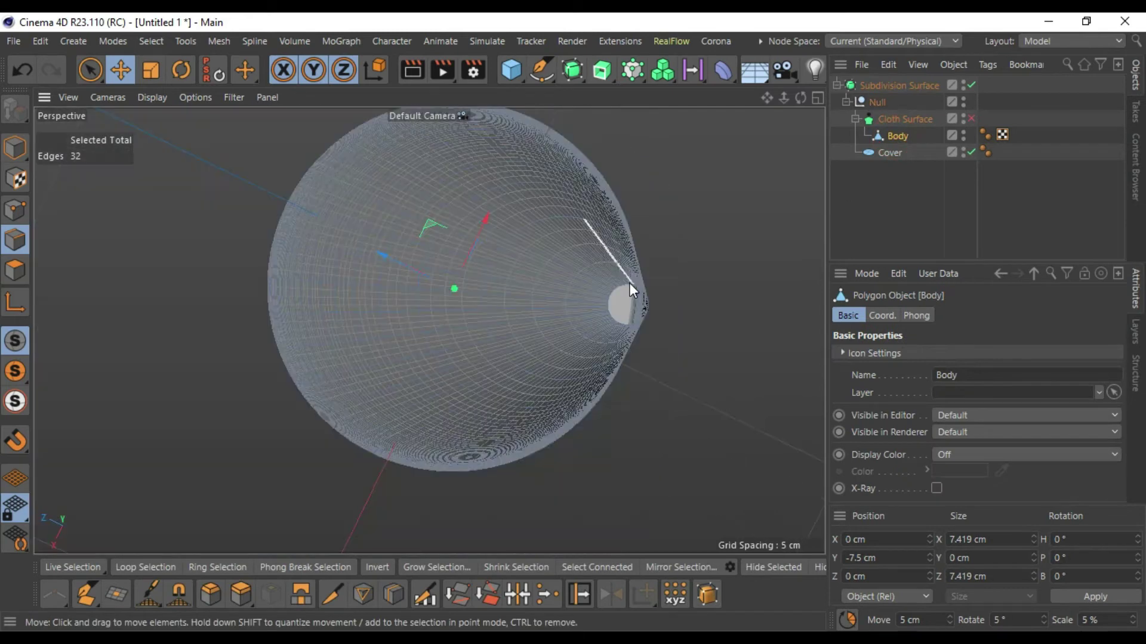
left_click(608, 308)
double_click(607, 308)
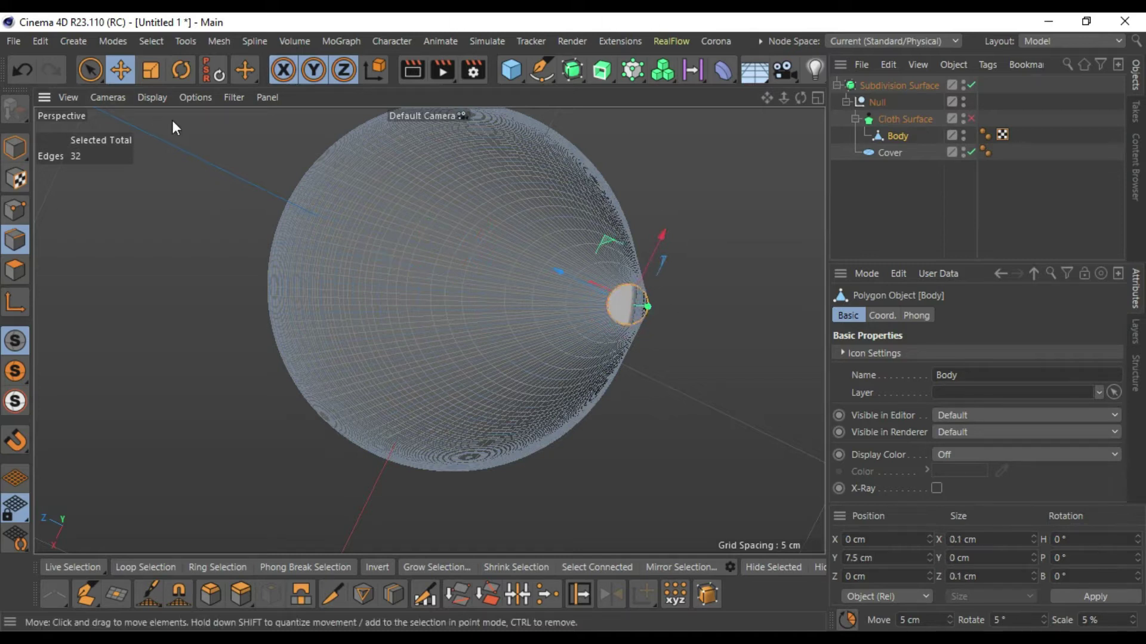
Step: Scale the tip's edge loop down to about 0.04 cm in X and Z, undoing the first scaling attempt
left_click(149, 64)
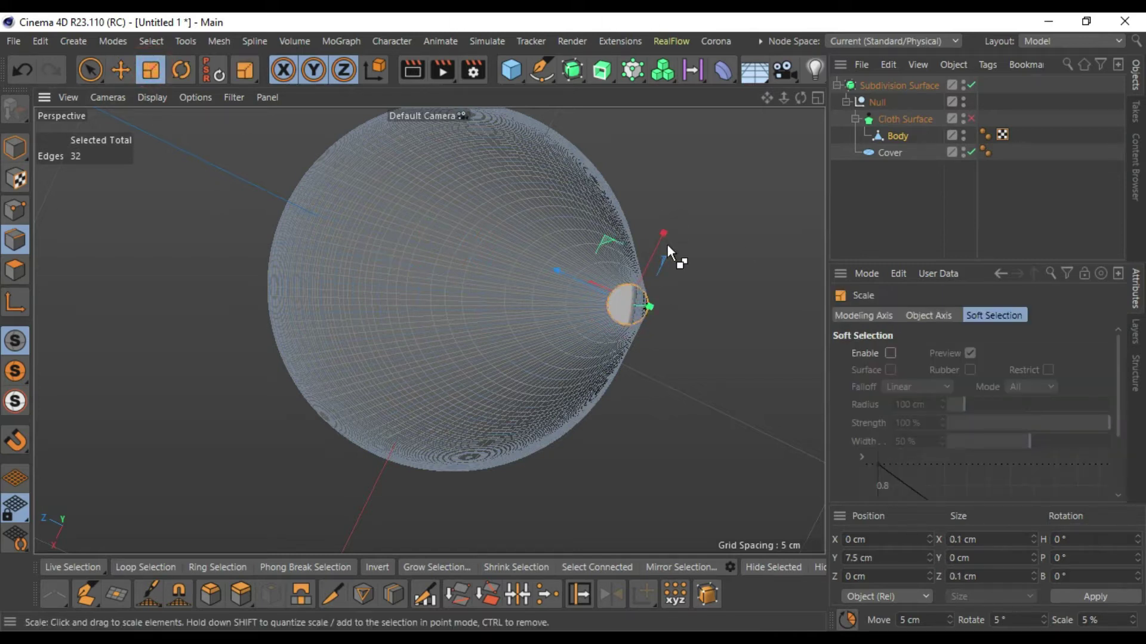
left_click_drag(661, 230, 659, 249)
key("ctrl+z")
left_click_drag(651, 308, 650, 307)
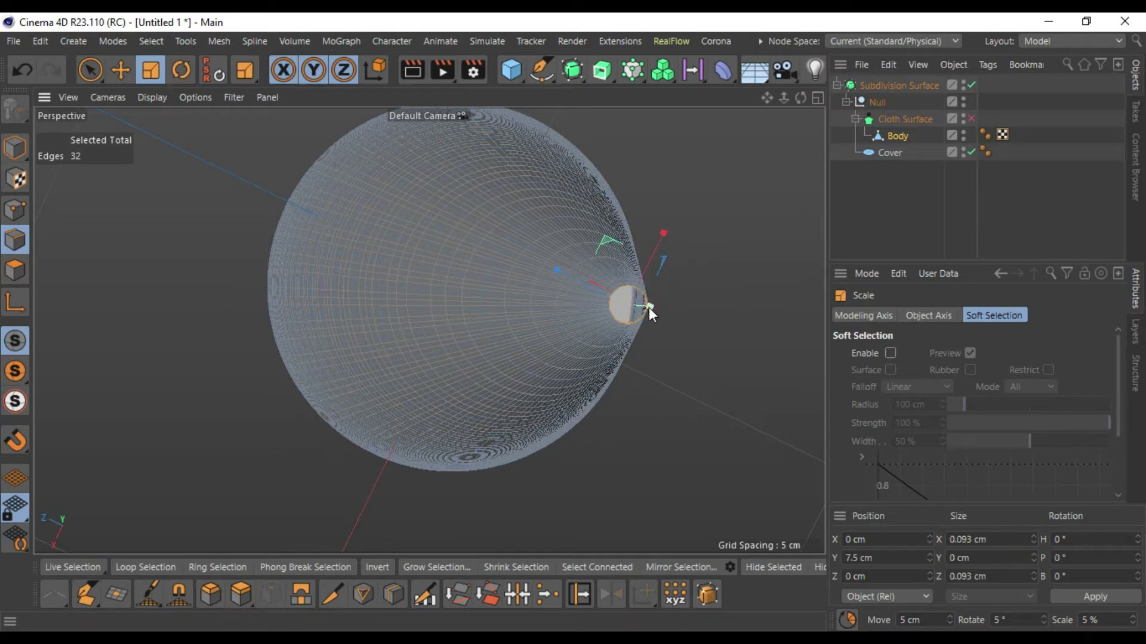
left_click(649, 307)
left_click_drag(651, 305, 633, 296)
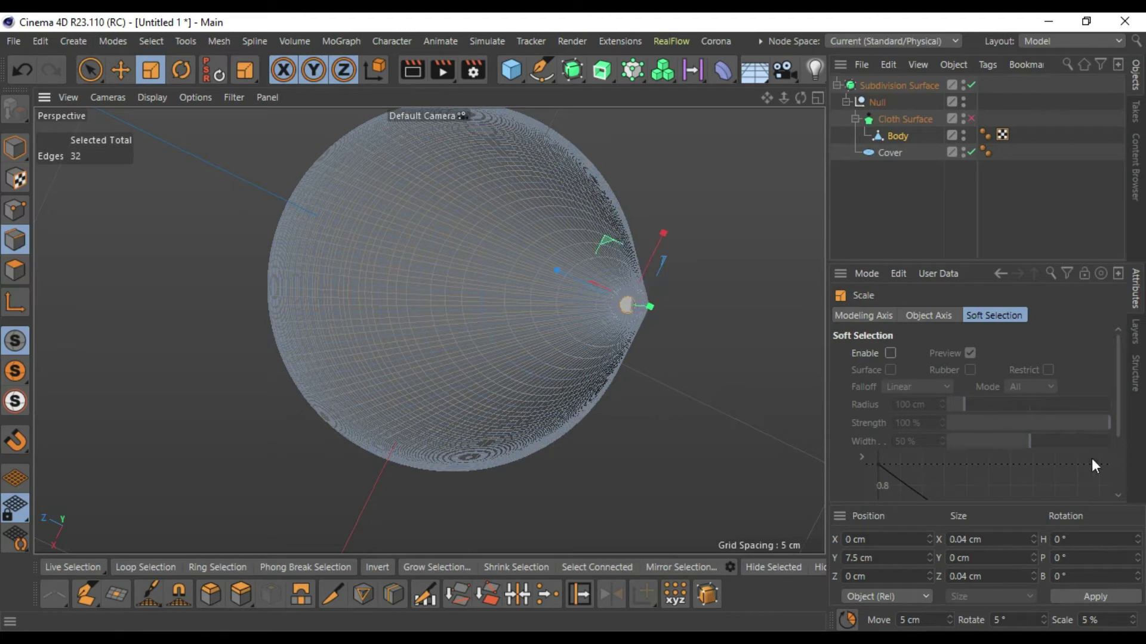
Step: Set the size of the tip's selected edge loop to 0 cm in X and Z
left_click_drag(984, 542, 869, 531)
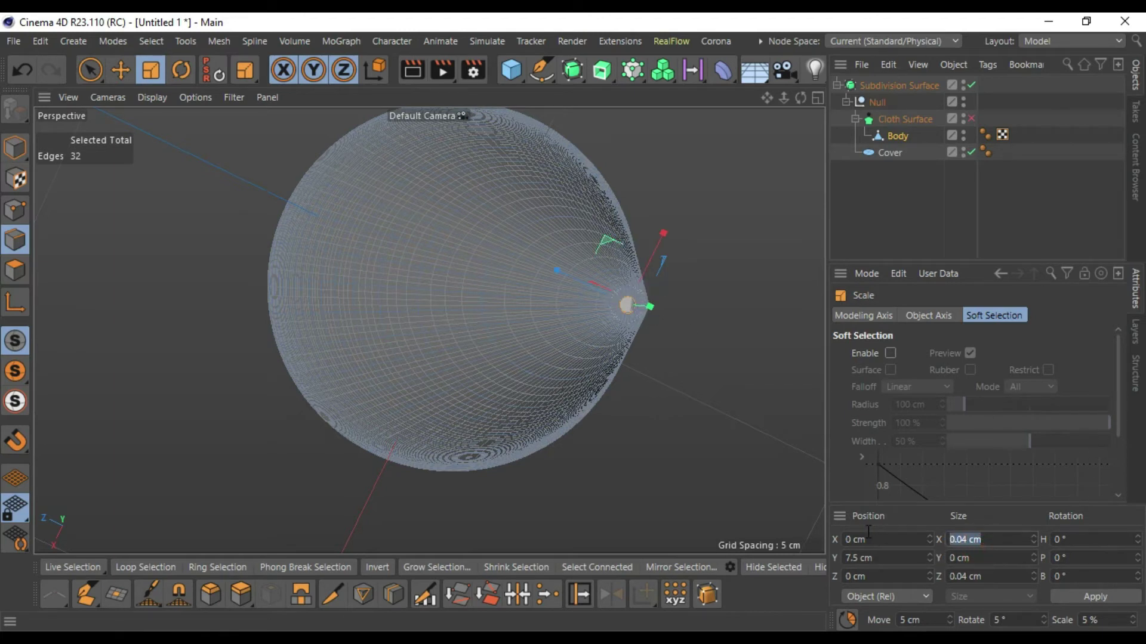
key("Tab")
key("Tab")
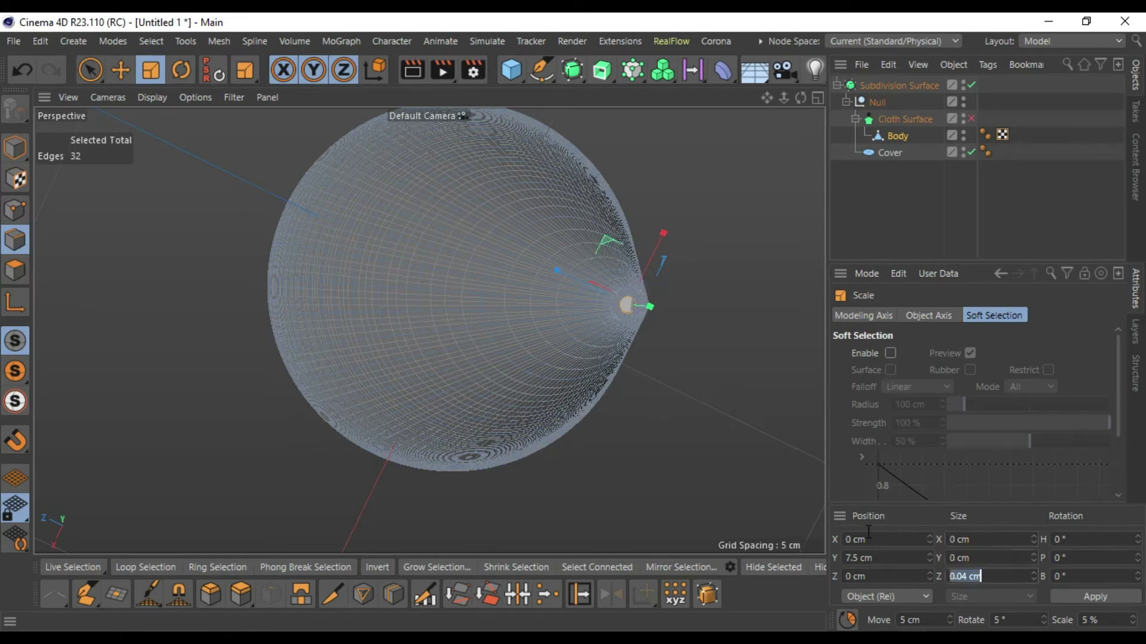
left_click(1092, 595)
Step: Examine the closed tip and the whole cone from several angles and distances
scroll(614, 256, "down", 2)
left_click_drag(695, 149, 676, 242, "alt")
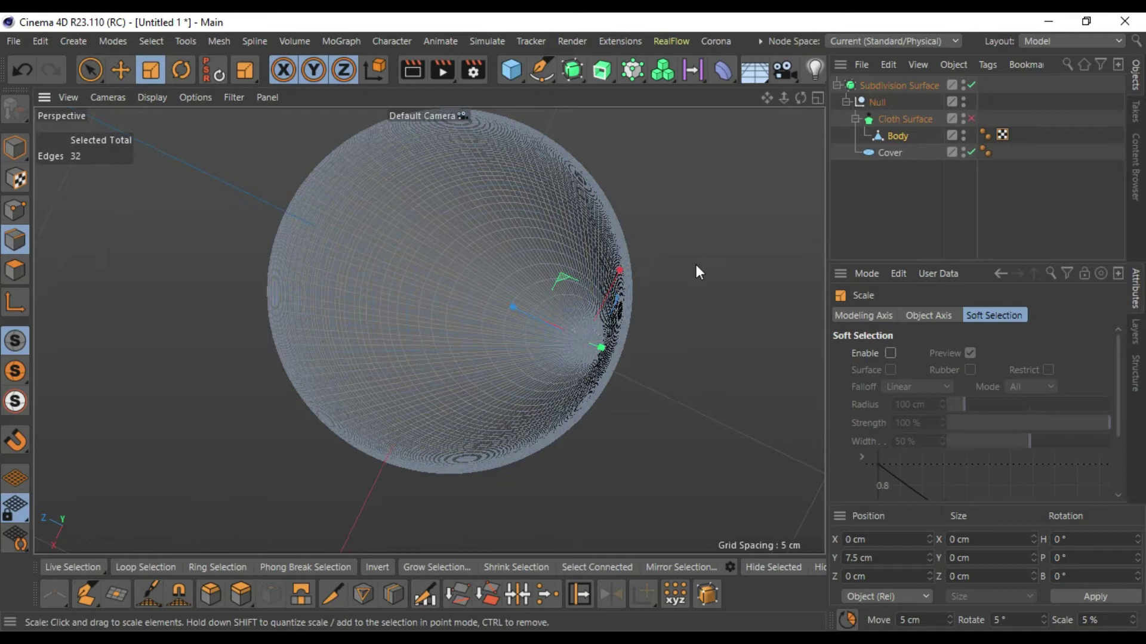
mouse_move(708, 225)
left_mouse_down("alt")
mouse_move(696, 333)
mouse_move(706, 402)
mouse_move(686, 261)
mouse_move(698, 217)
left_mouse_up("alt")
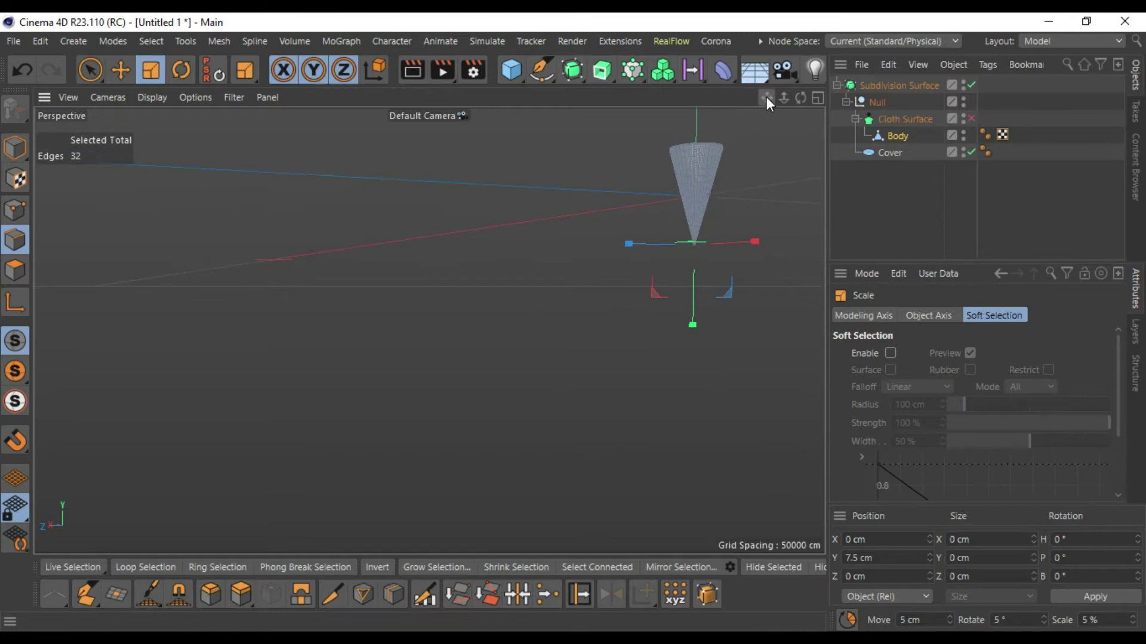
middle_click_drag(737, 189, 578, 339, "alt")
scroll(538, 325, "up", 4)
scroll(540, 322, "up", 5)
mouse_move(800, 98)
left_mouse_down()
mouse_move(782, 113)
mouse_move(800, 99)
mouse_move(770, 99)
mouse_move(798, 99)
left_mouse_up()
scroll(552, 270, "down", 4)
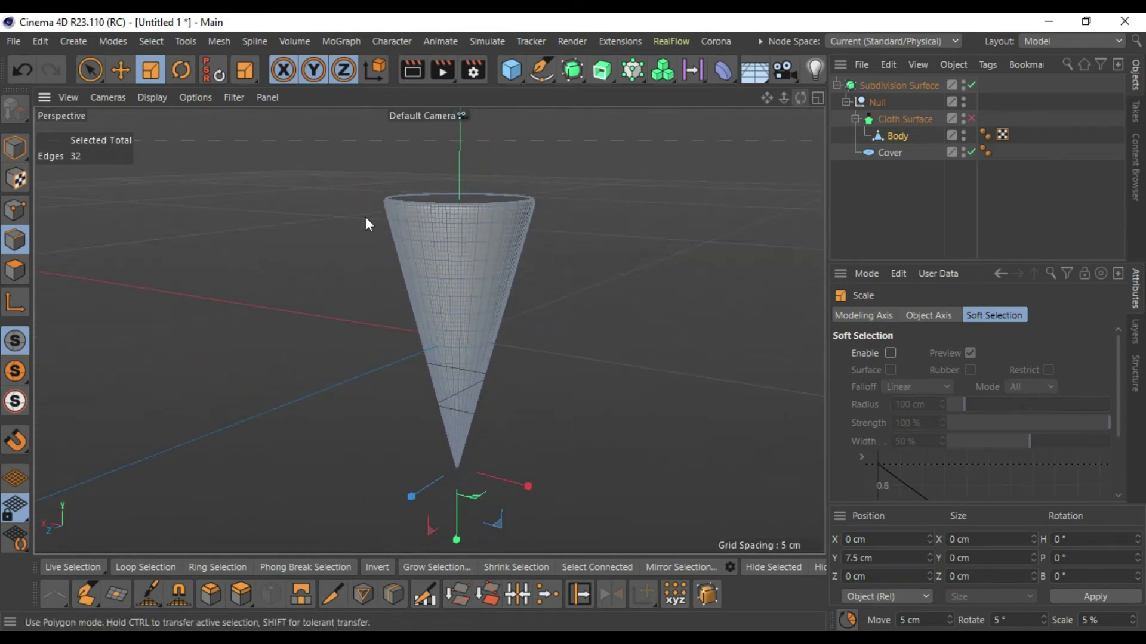
scroll(515, 281, "up", 2)
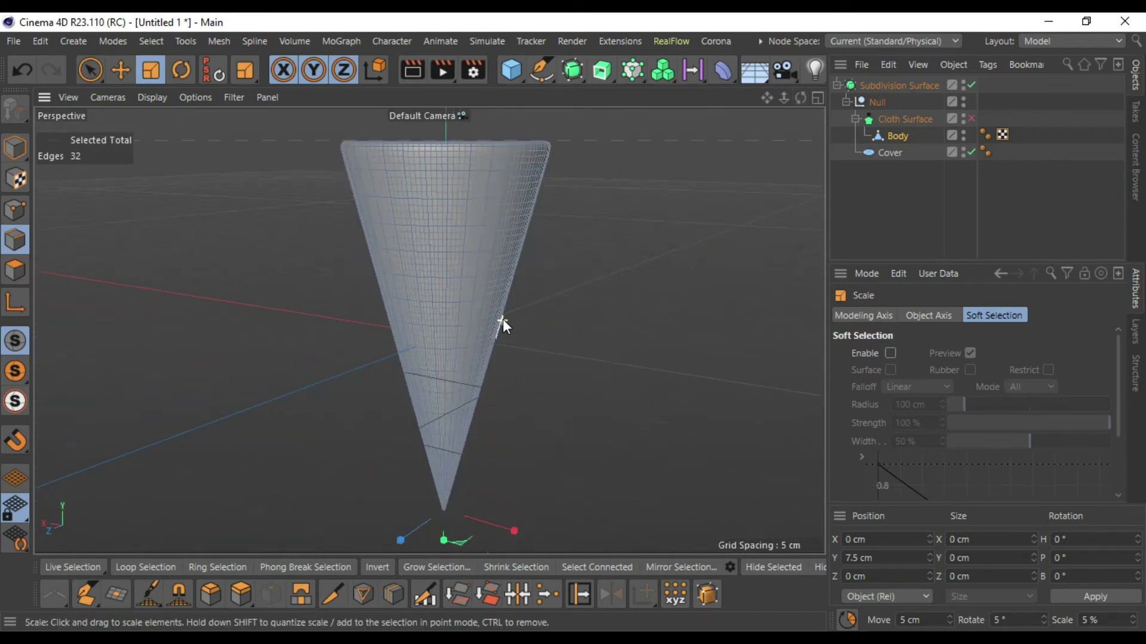
Step: Activate the Magnet tool and set its strength to 23% and its radius to 4.4 cm
right_click(660, 216)
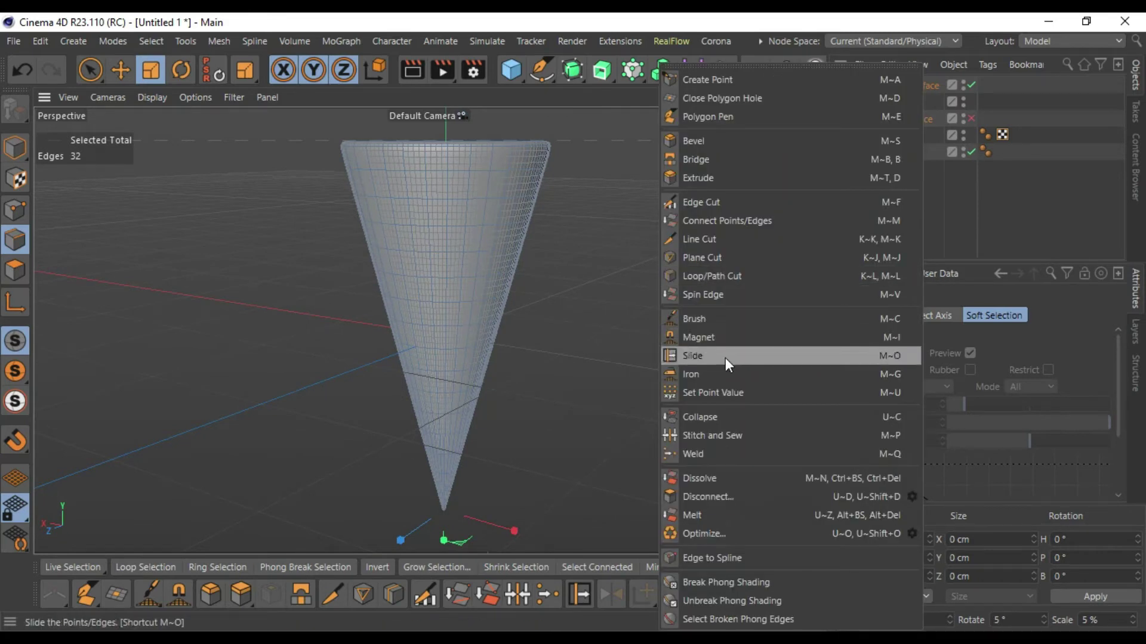
left_click(714, 337)
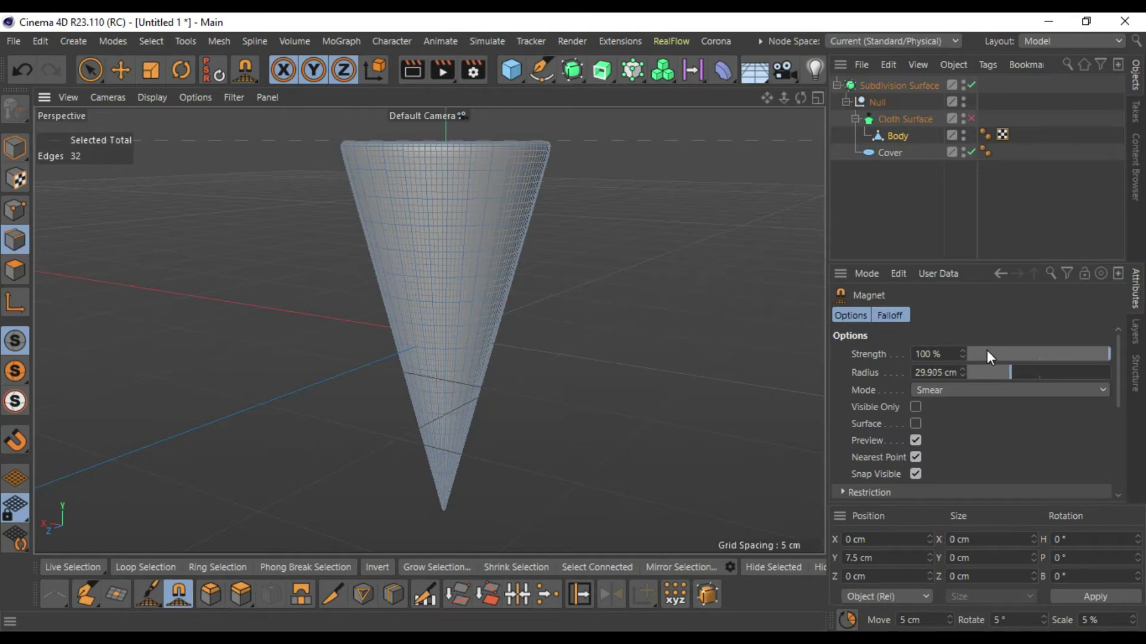
left_click_drag(997, 377, 974, 377)
left_click_drag(1074, 354, 1009, 356)
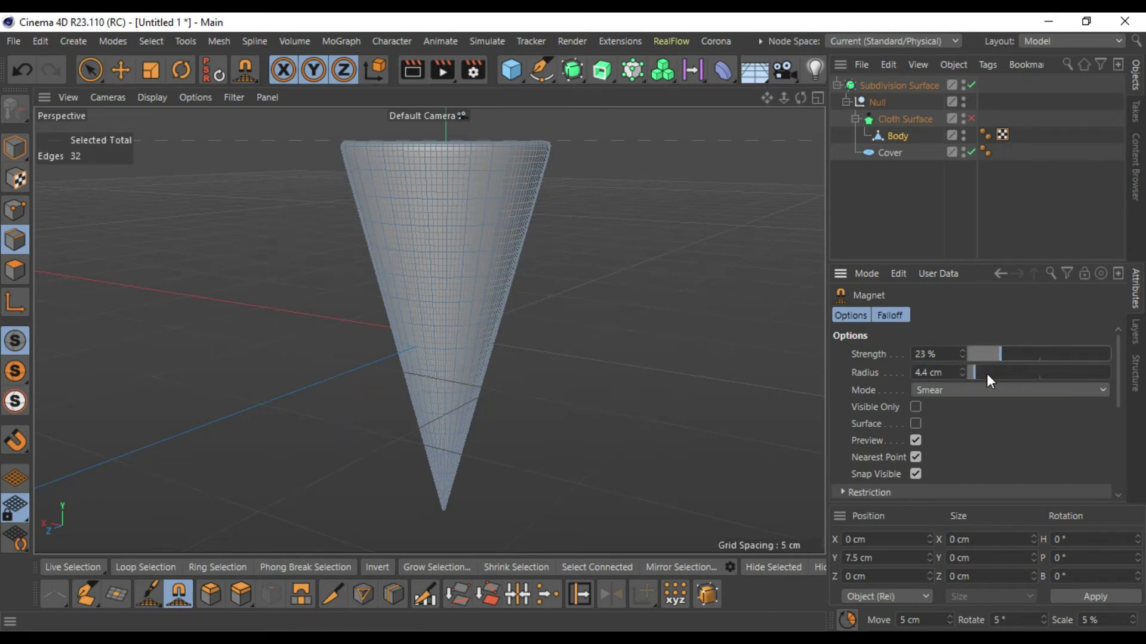
left_click_drag(973, 374, 969, 375)
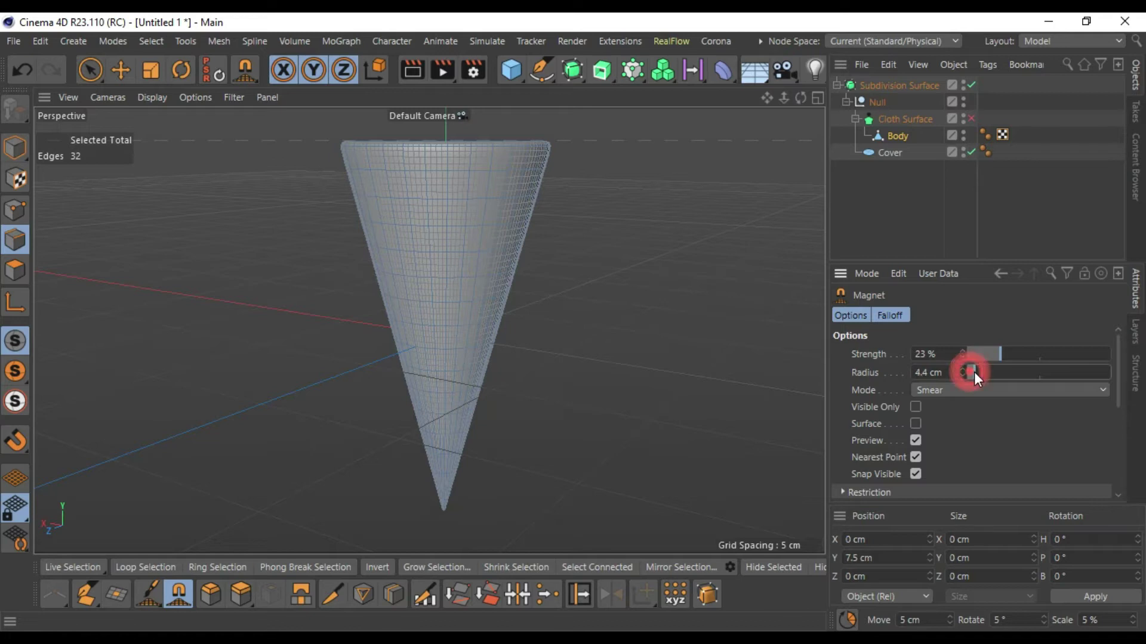
Step: Enable the Cloth Surface and push both sides of the Body slightly inward with the Magnet in polygon mode
left_click(898, 121)
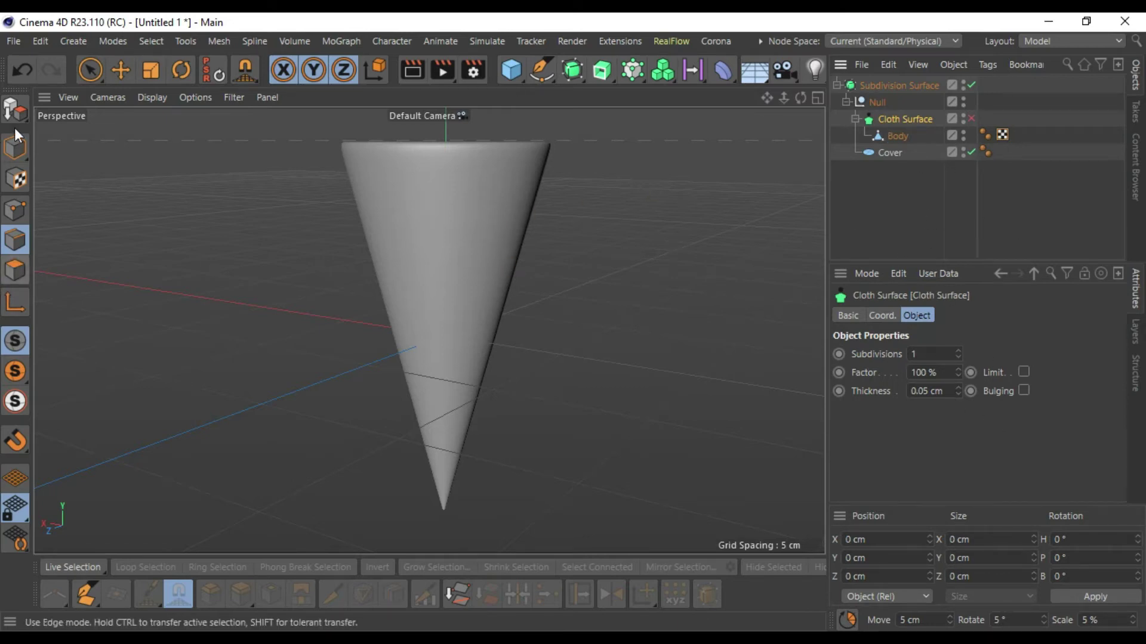
left_click(972, 118)
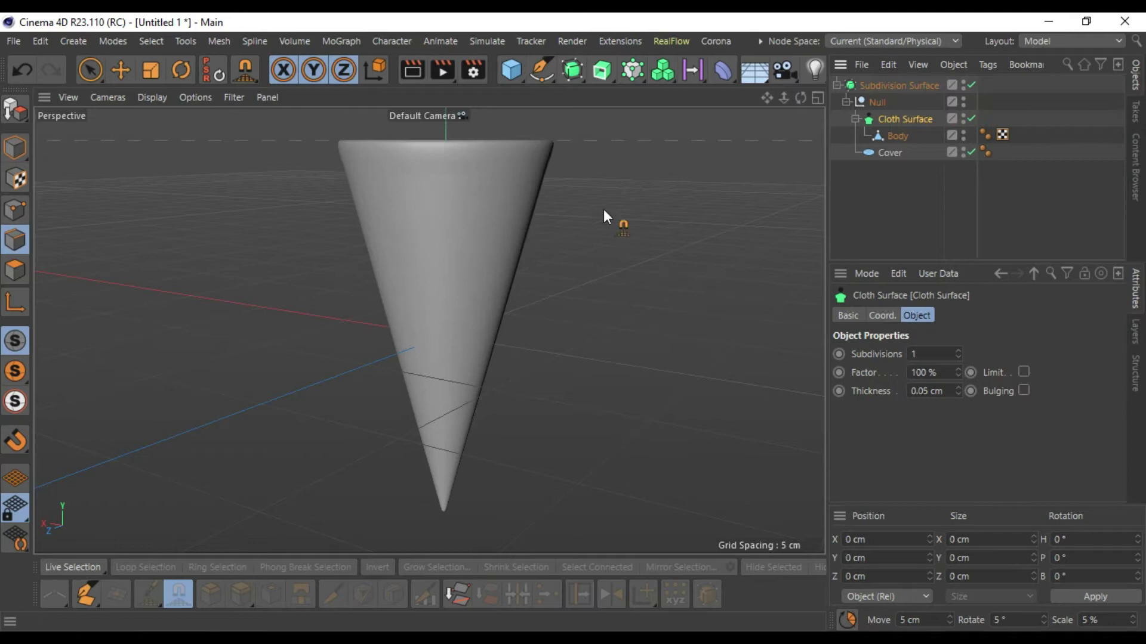
left_click(904, 134)
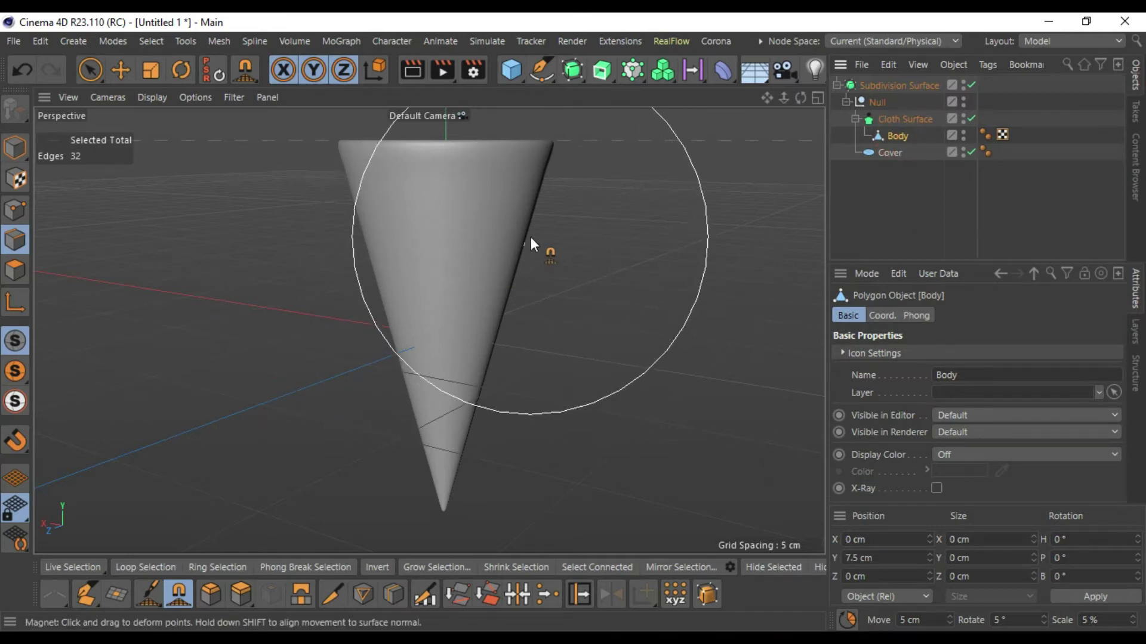
left_click(10, 274)
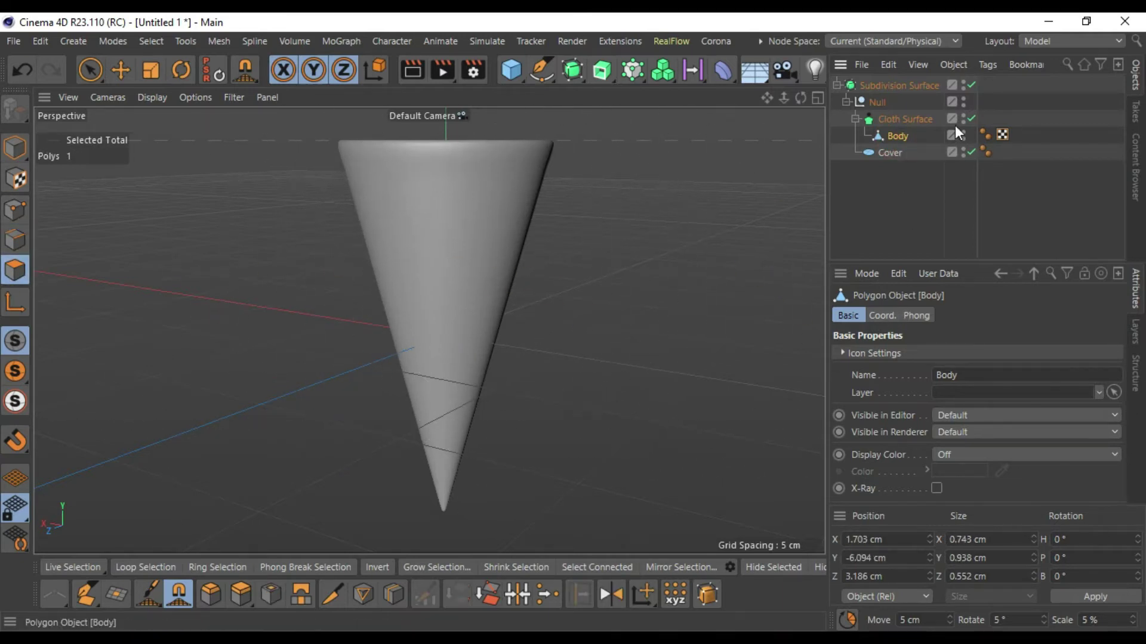
left_click(892, 138)
left_click_drag(511, 267, 491, 268)
left_click_drag(395, 316, 429, 312)
scroll(517, 328, "down", 5)
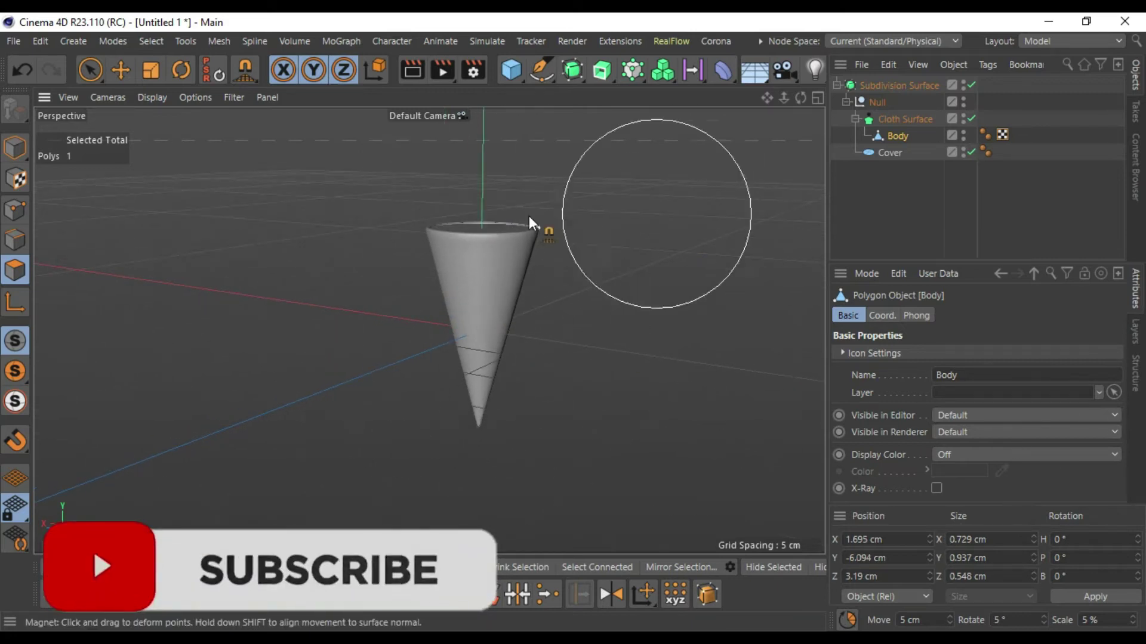
Step: Inspect the cone's overall shape and its rim around the Cover, from a distance and close up
left_click(893, 85)
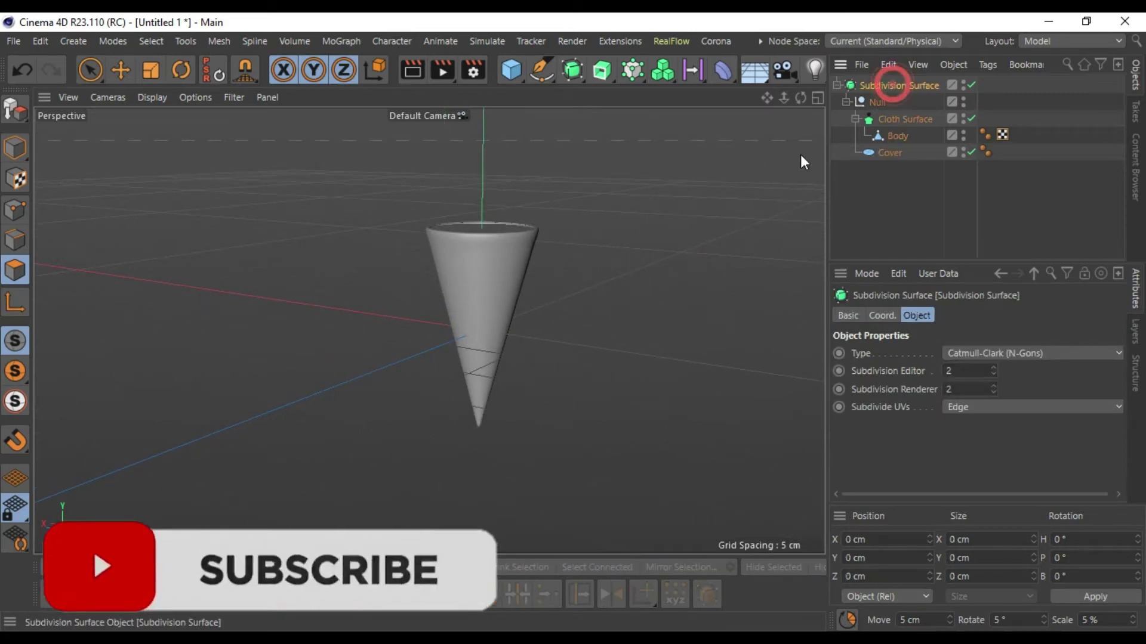
scroll(483, 292, "up", 5)
scroll(481, 307, "down", 3)
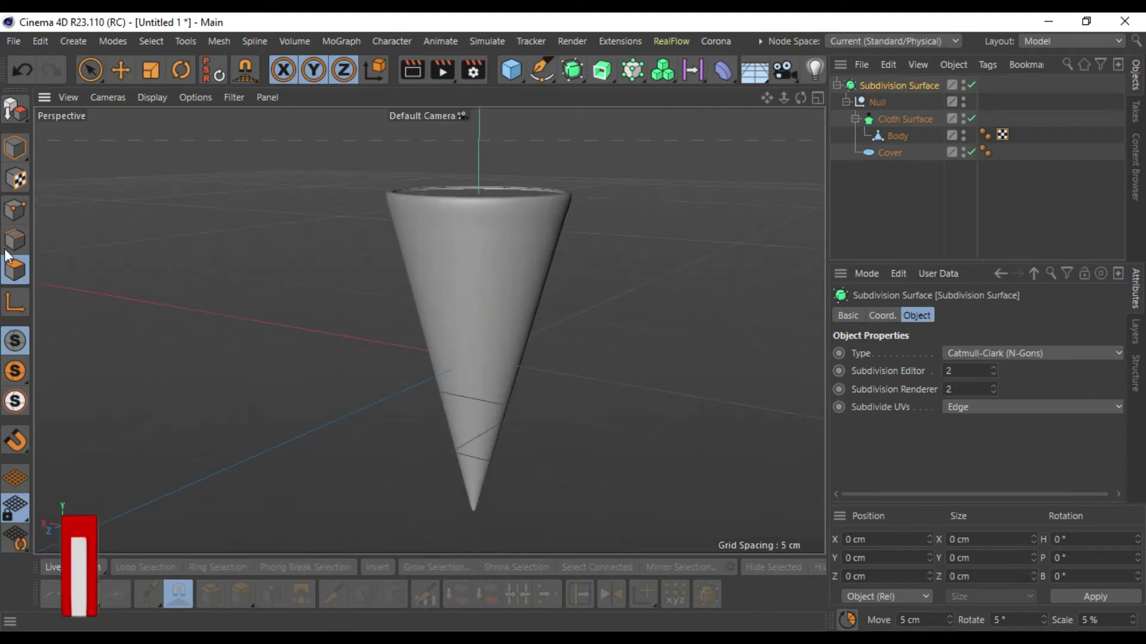
left_click(120, 70)
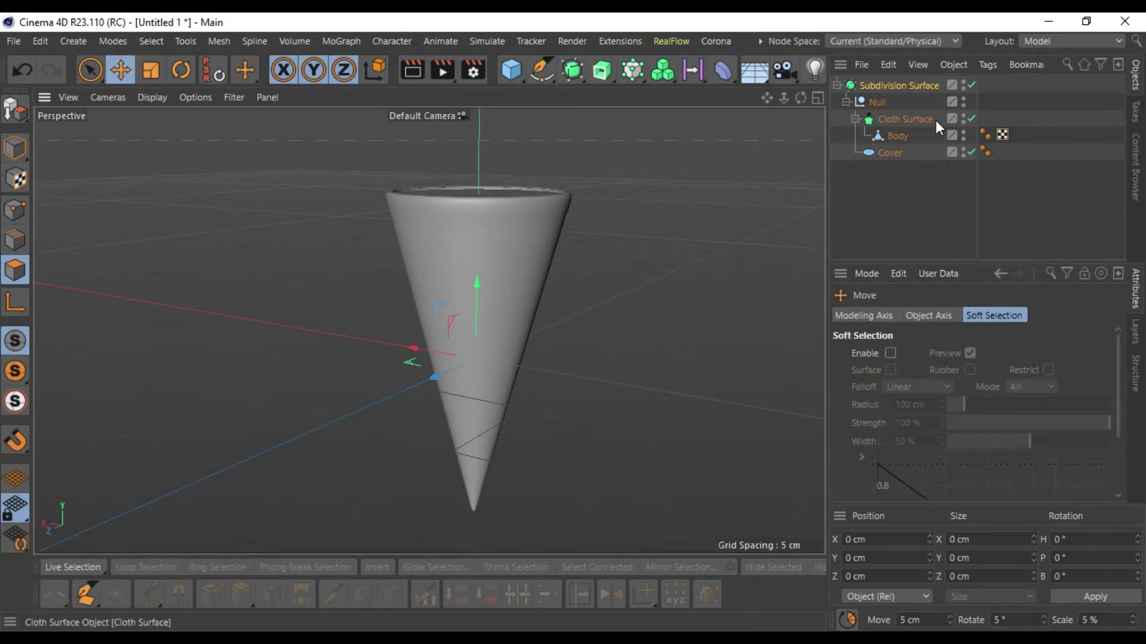
left_click(904, 119)
left_click(877, 102)
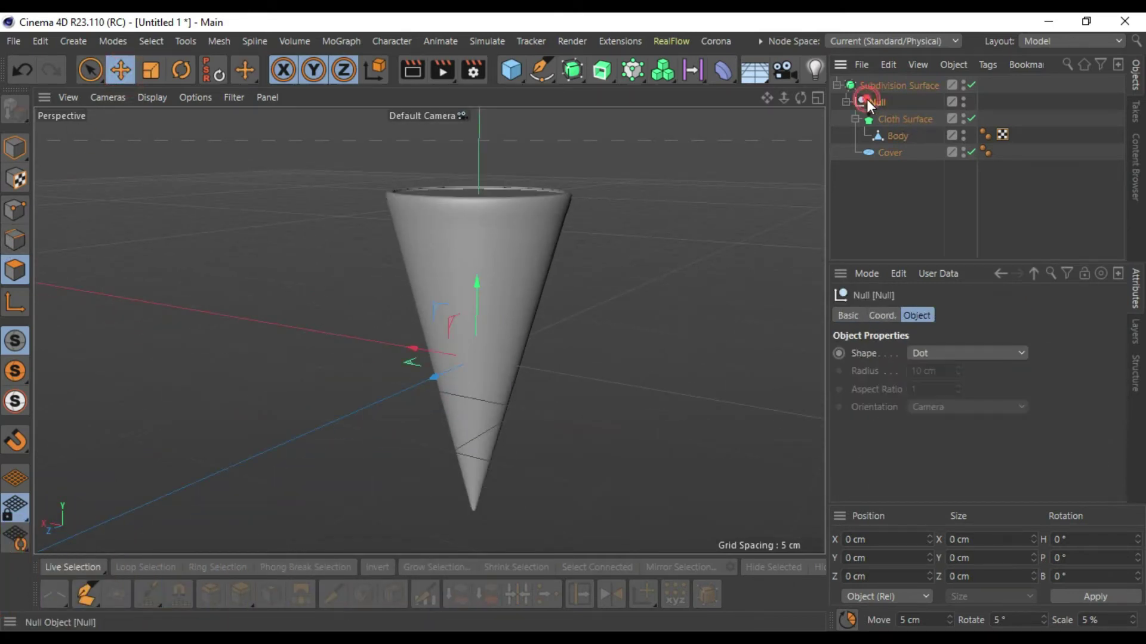
middle_click(680, 354)
middle_click(338, 245)
scroll(543, 242, "down", 1)
scroll(536, 262, "up", 5)
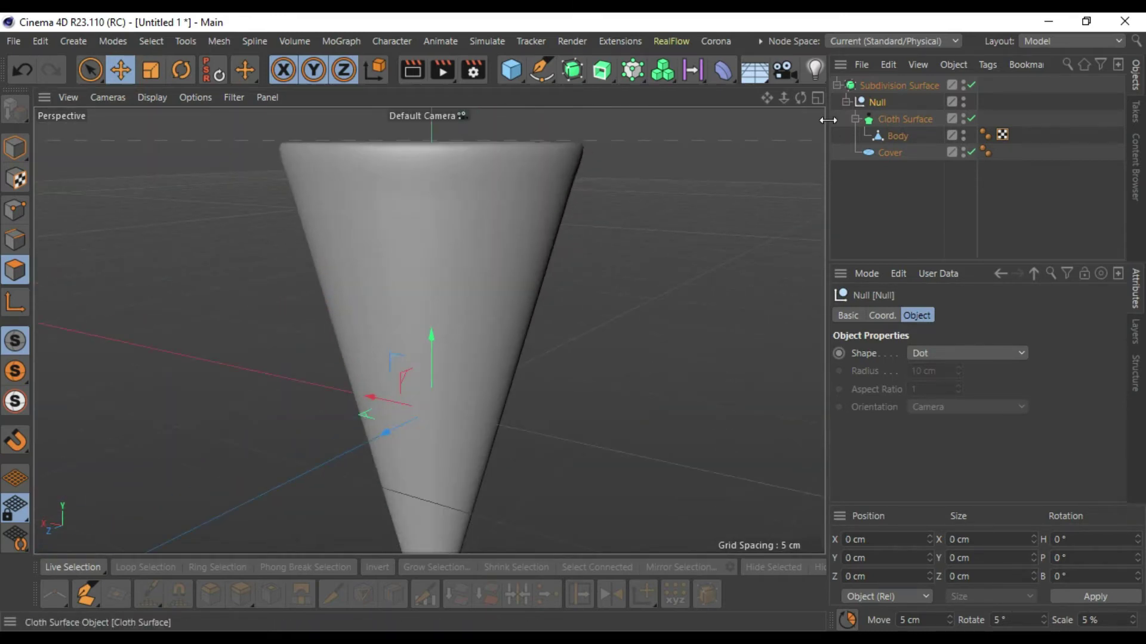
left_click_drag(800, 97, 766, 138)
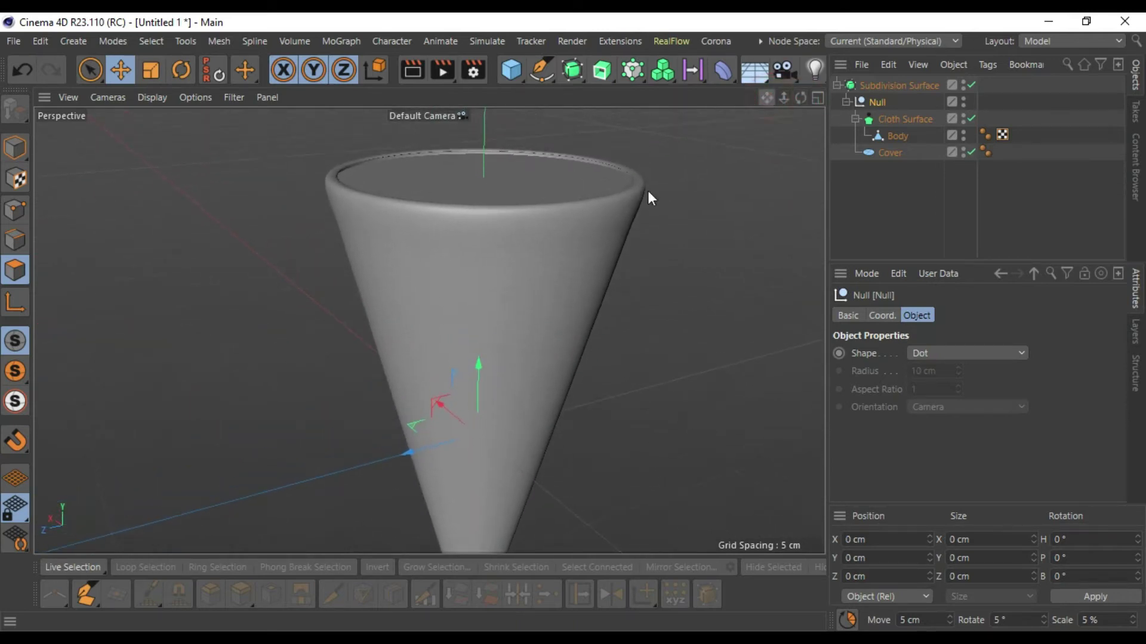
scroll(632, 203, "up", 4)
Step: Select the Body in edge mode and disable the Cloth Surface to expose its mesh near the rim
left_click(901, 122)
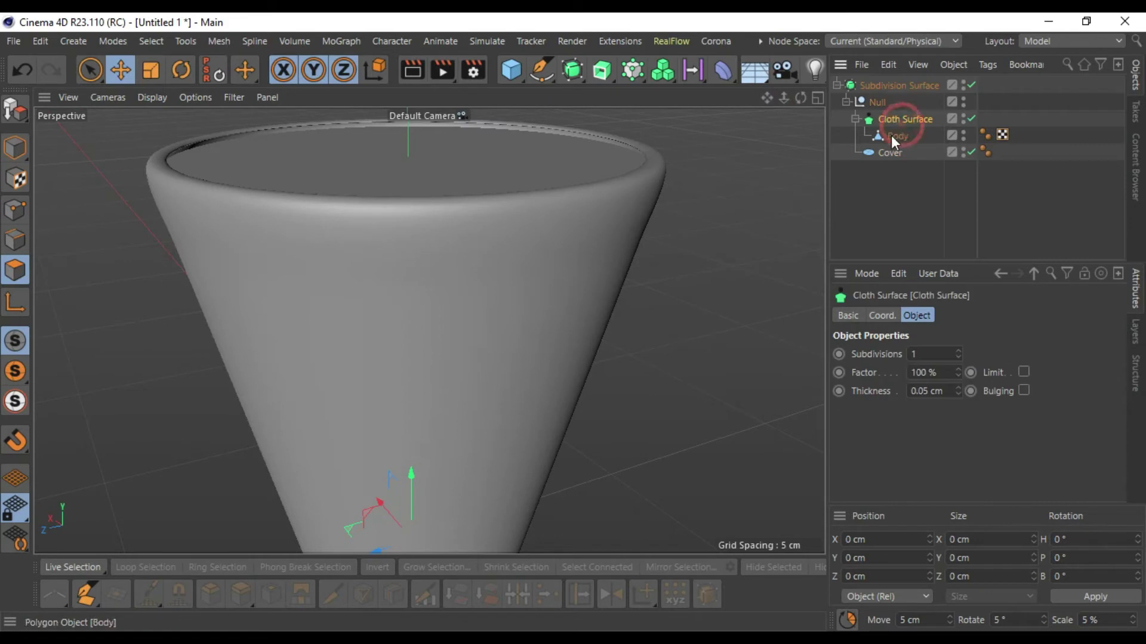
left_click(876, 102)
left_click(16, 239)
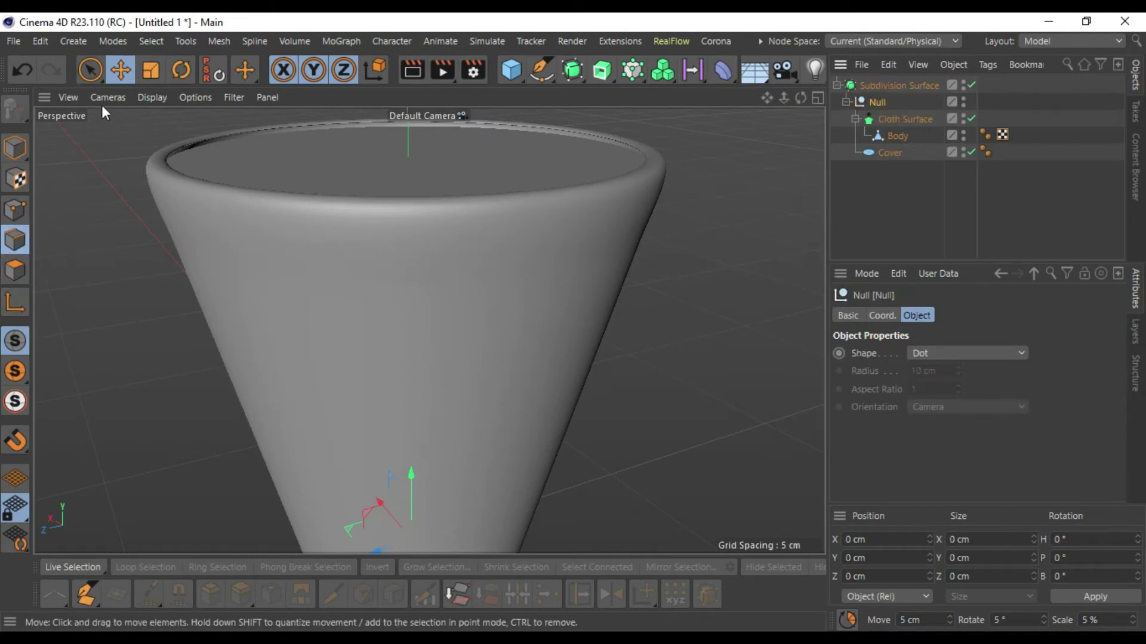
left_click(891, 137)
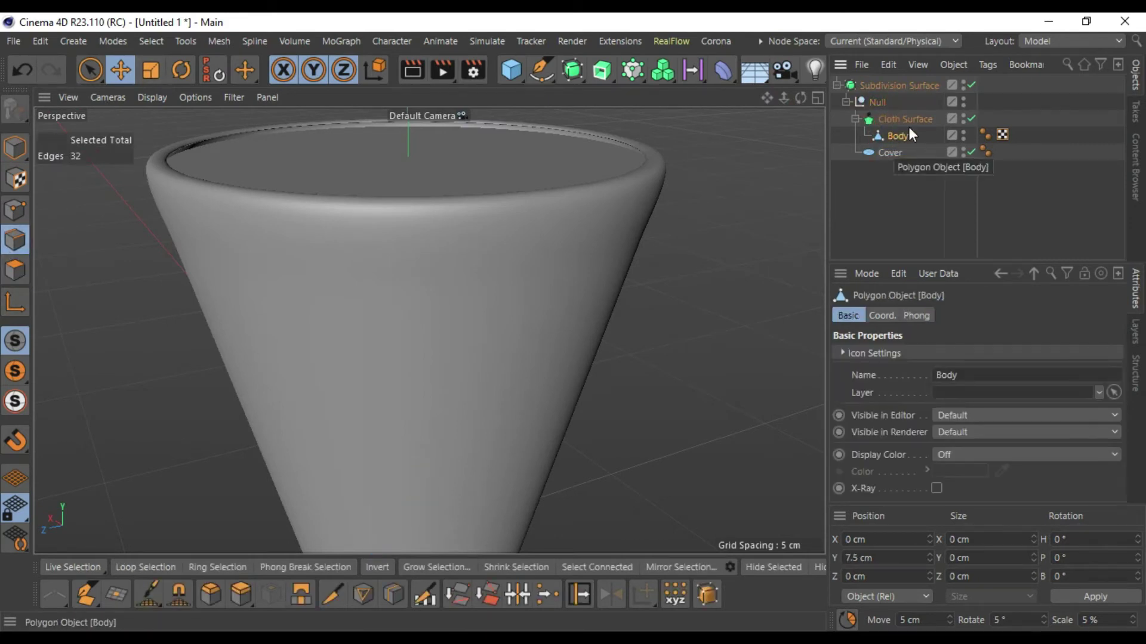
left_click(971, 118)
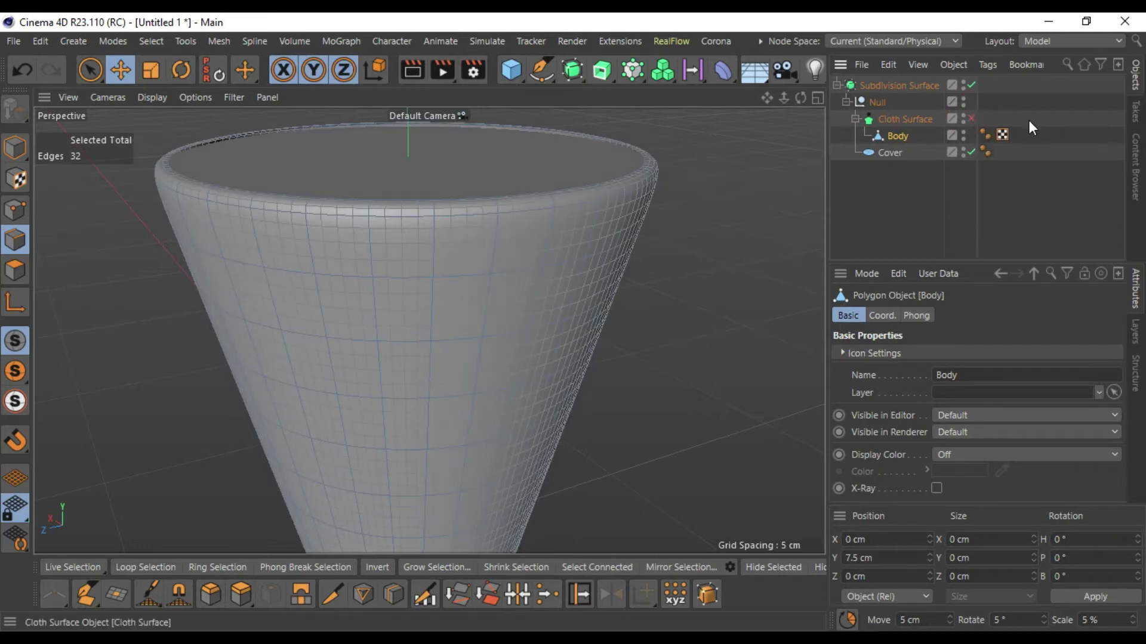
left_click(968, 118)
left_click(969, 117)
scroll(463, 236, "down", 2)
scroll(469, 237, "up", 5)
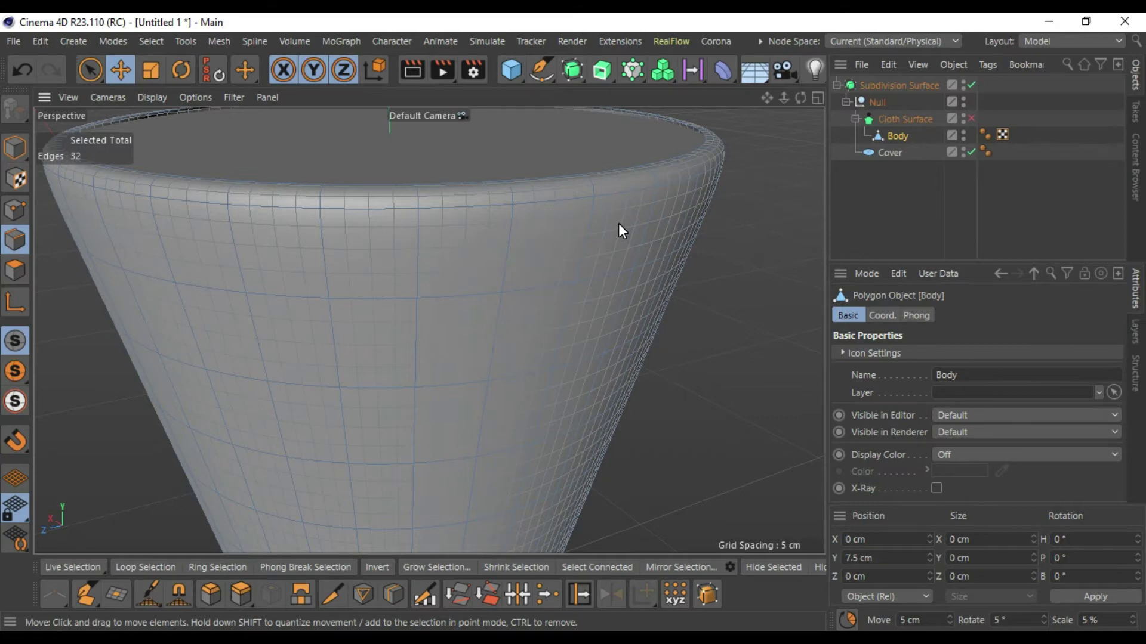
Step: Add two loop cuts around the Body just below the rim, at offsets of 45.344% and 12.131%
right_click(767, 223)
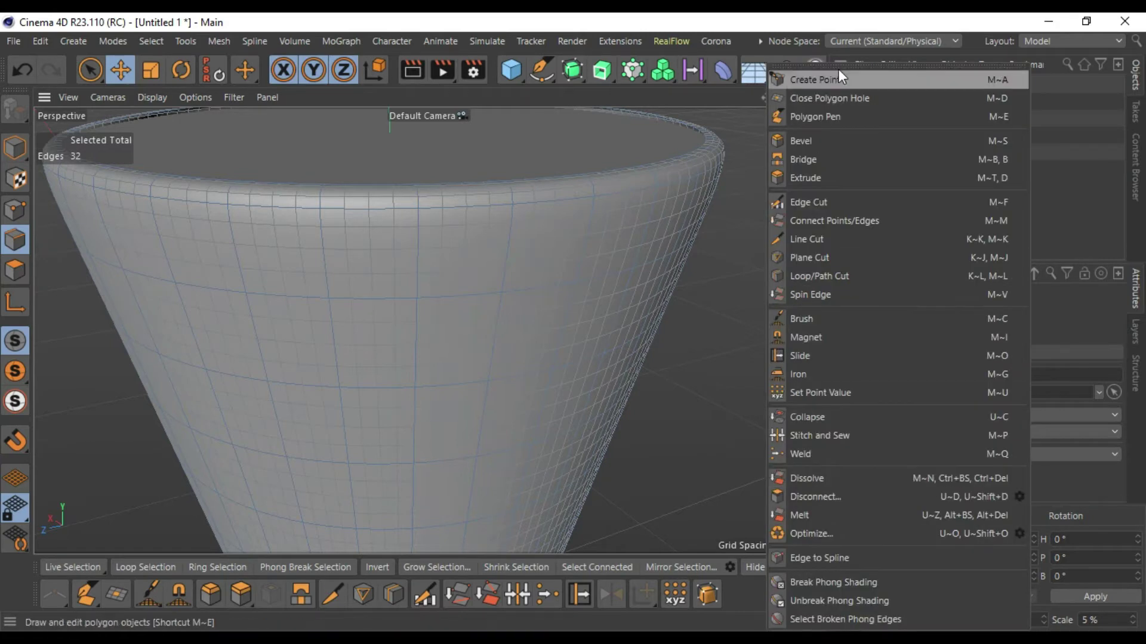
left_click(811, 278)
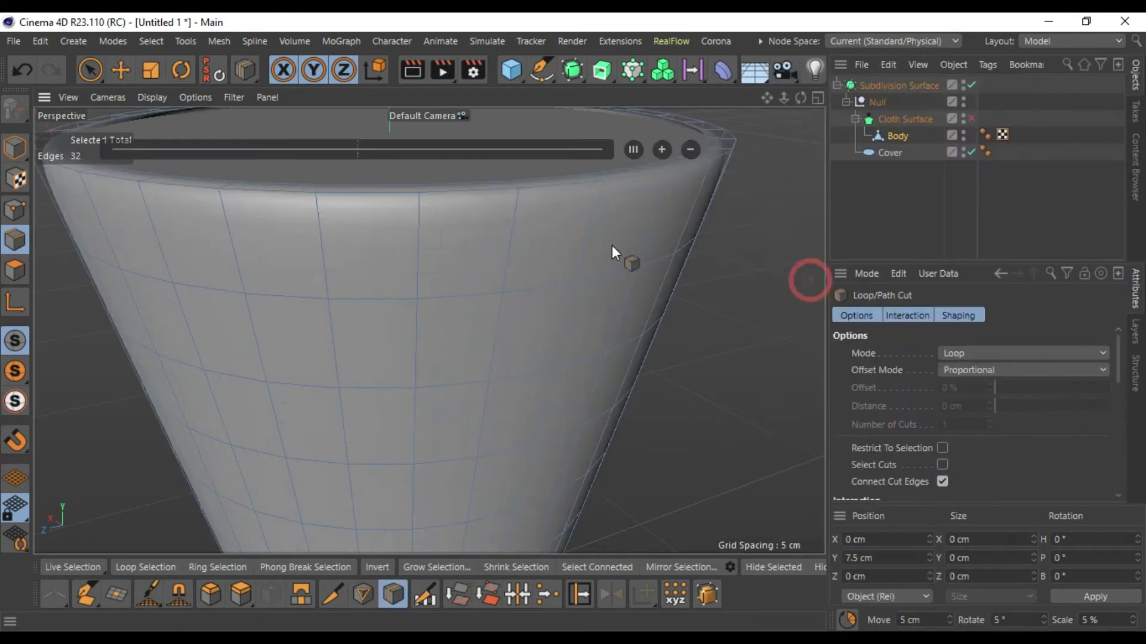
left_click(715, 191)
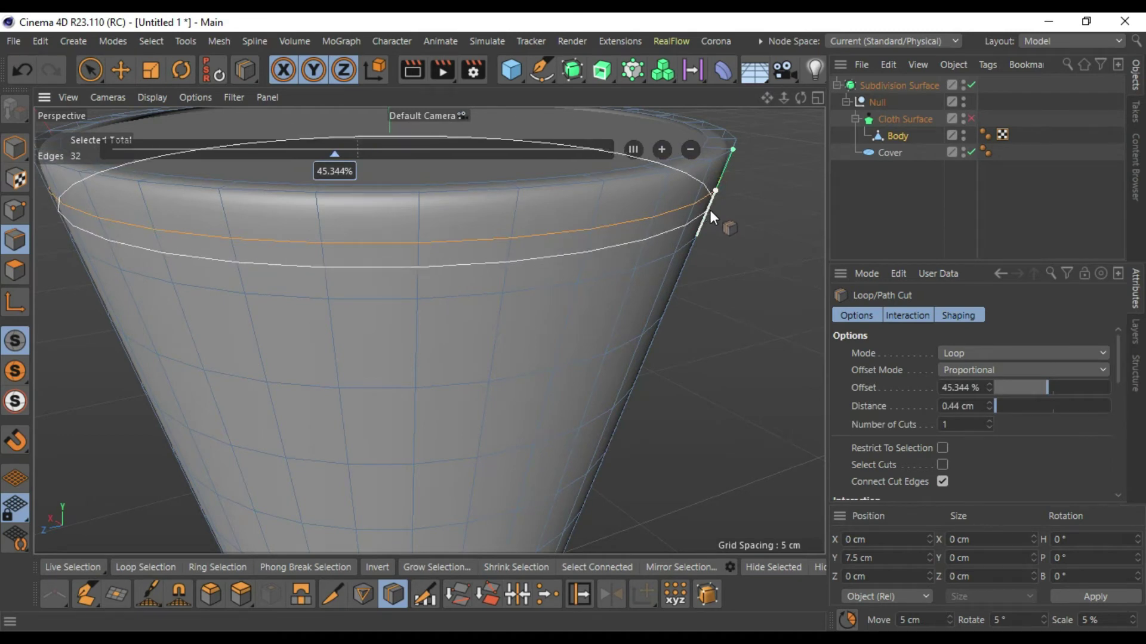
scroll(711, 209, "up", 4)
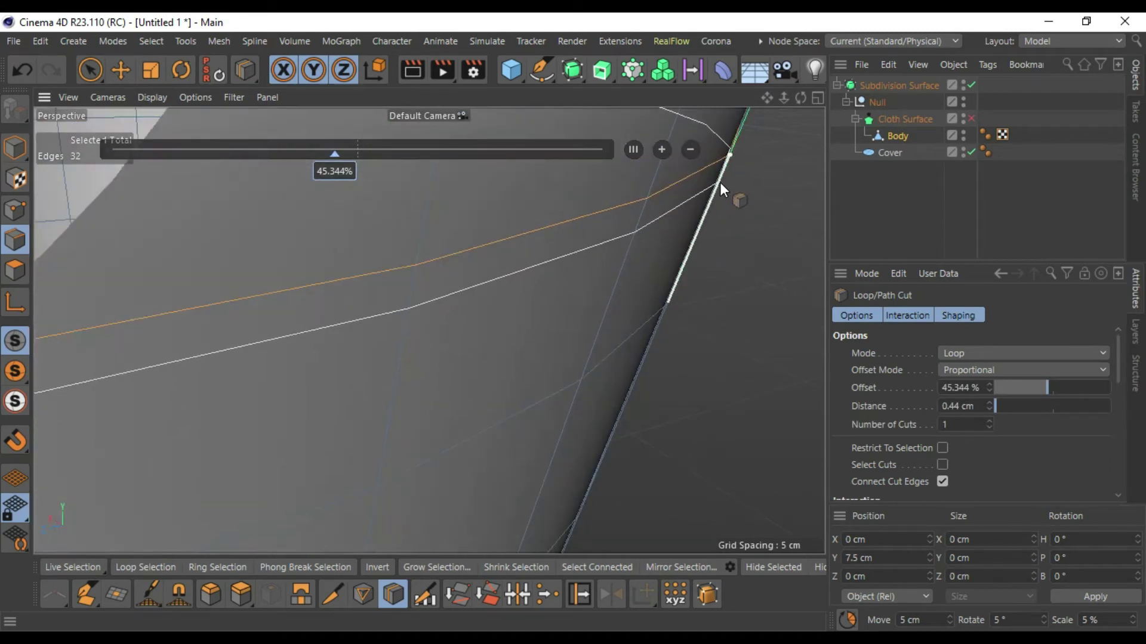
left_click(723, 177)
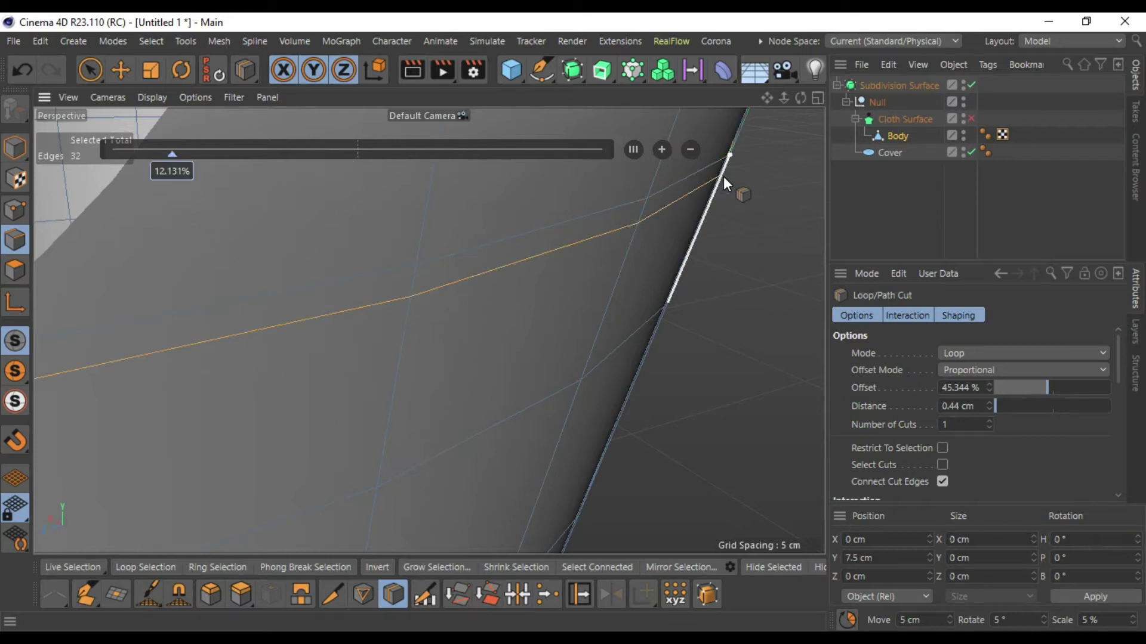
scroll(723, 195, "down", 5)
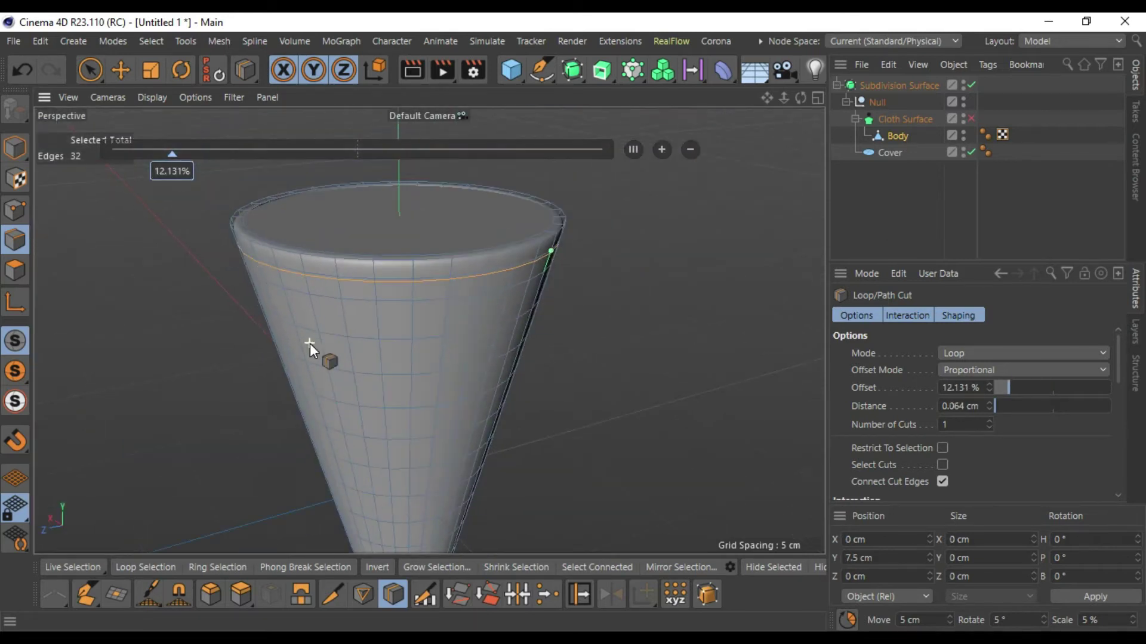
scroll(488, 288, "up", 3)
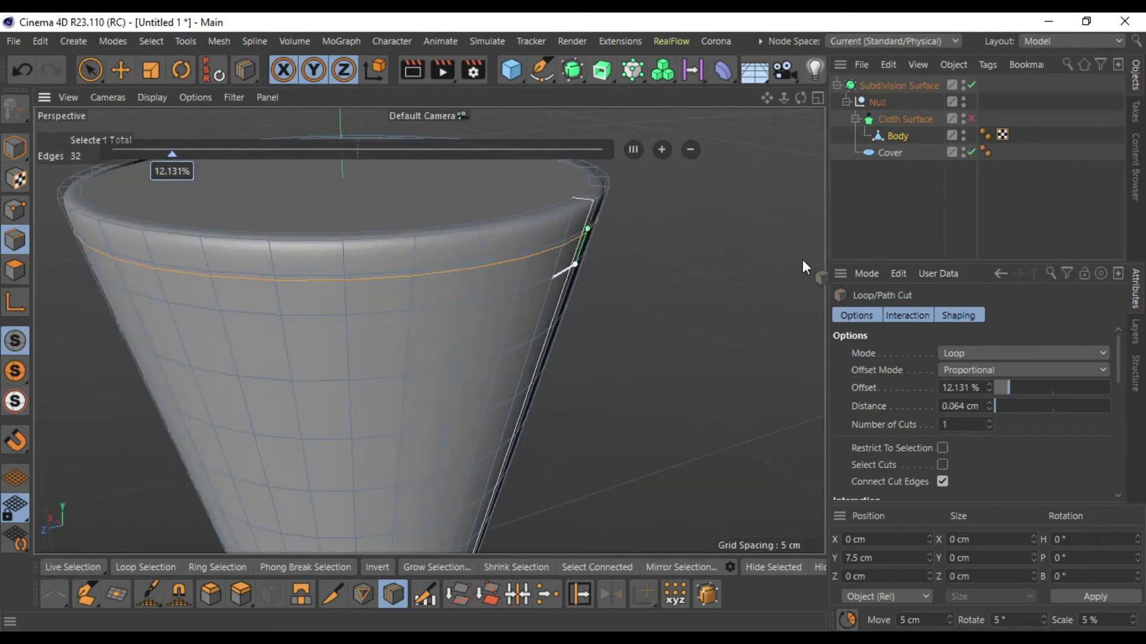
right_click(659, 249)
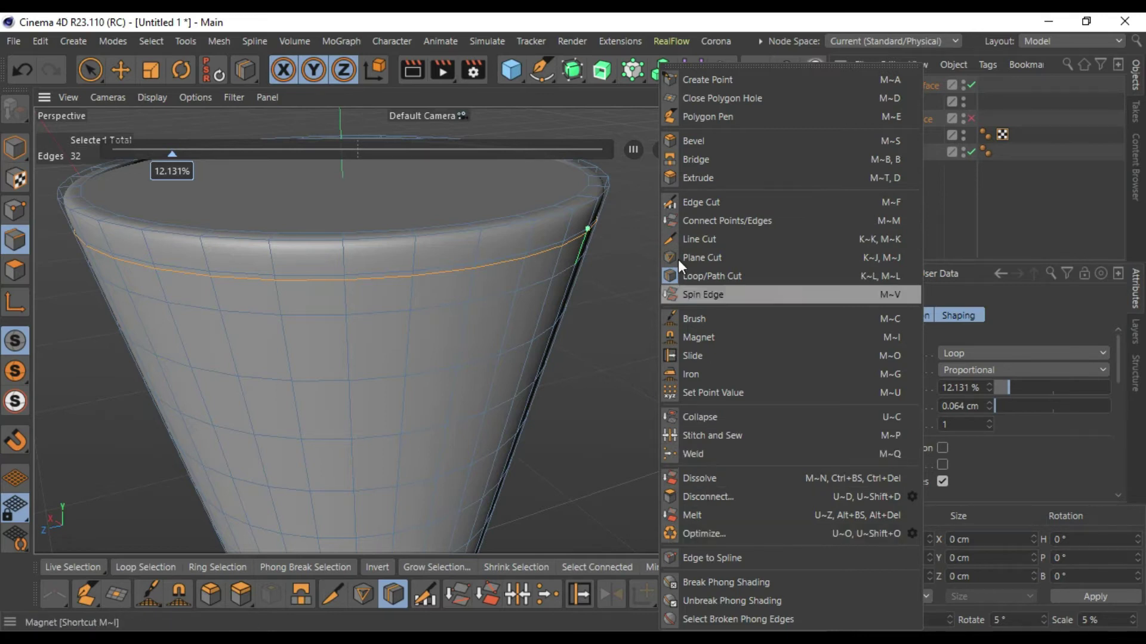
left_click(618, 358)
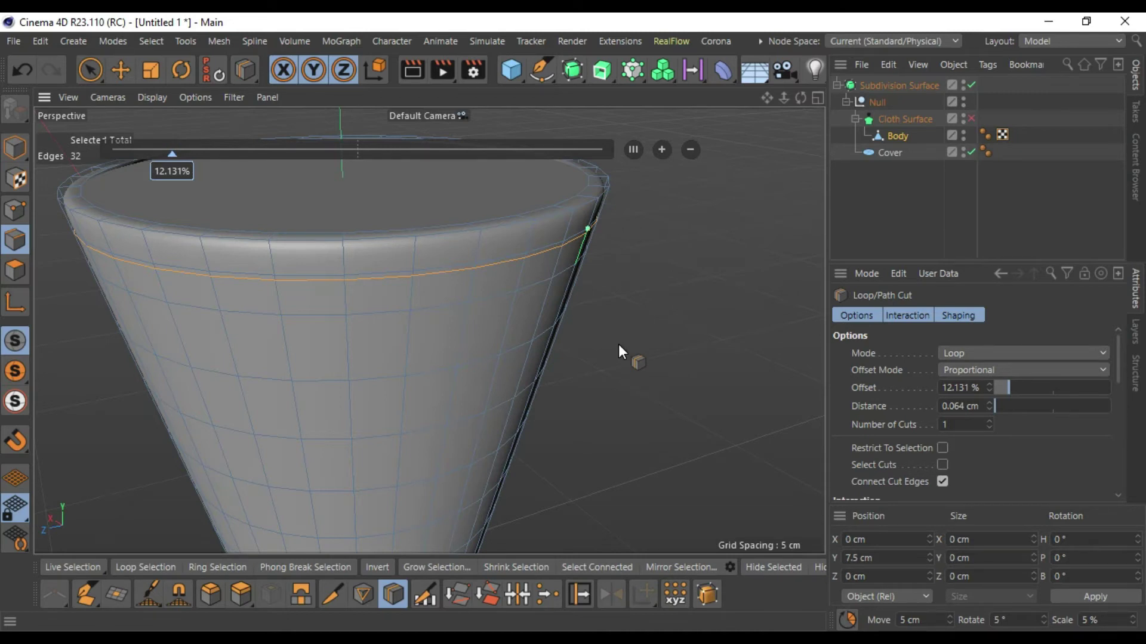
Step: Leave the mesh editing, deselect the Body and re-enable the Cloth Surface
key("m")
key("s")
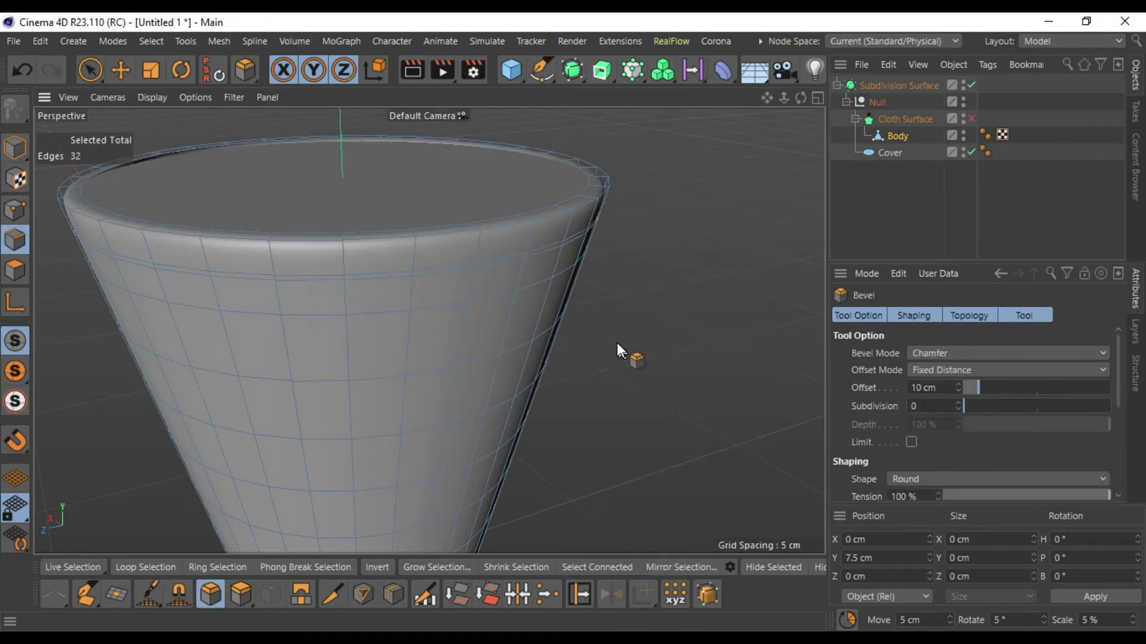
left_click(15, 148)
left_click(897, 136)
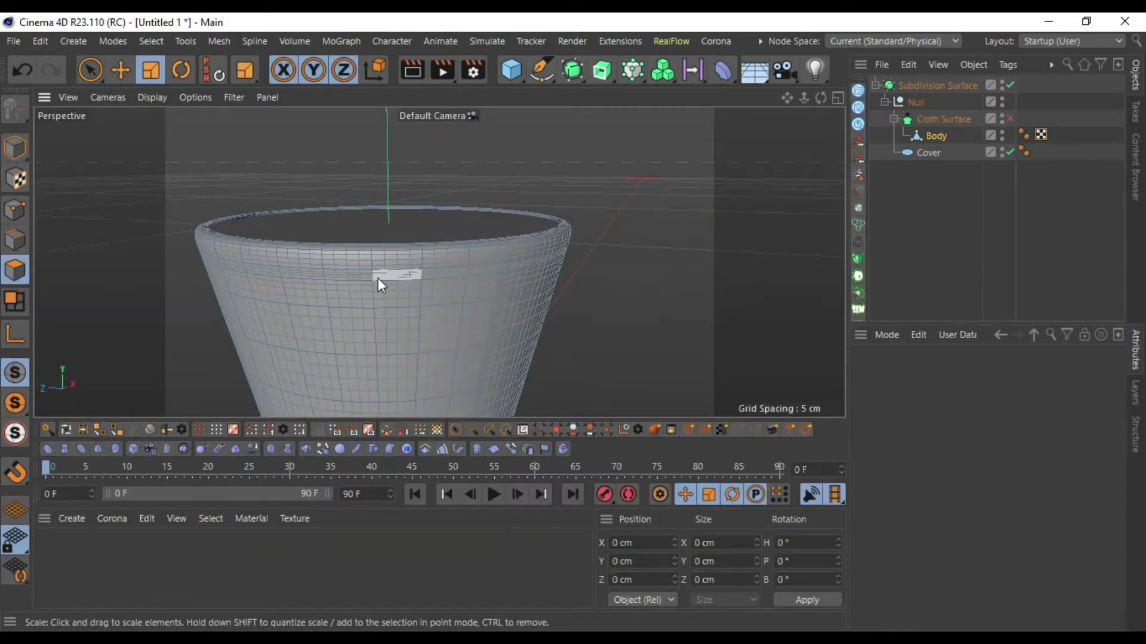
scroll(386, 273, "up", 3)
scroll(637, 287, "down", 4)
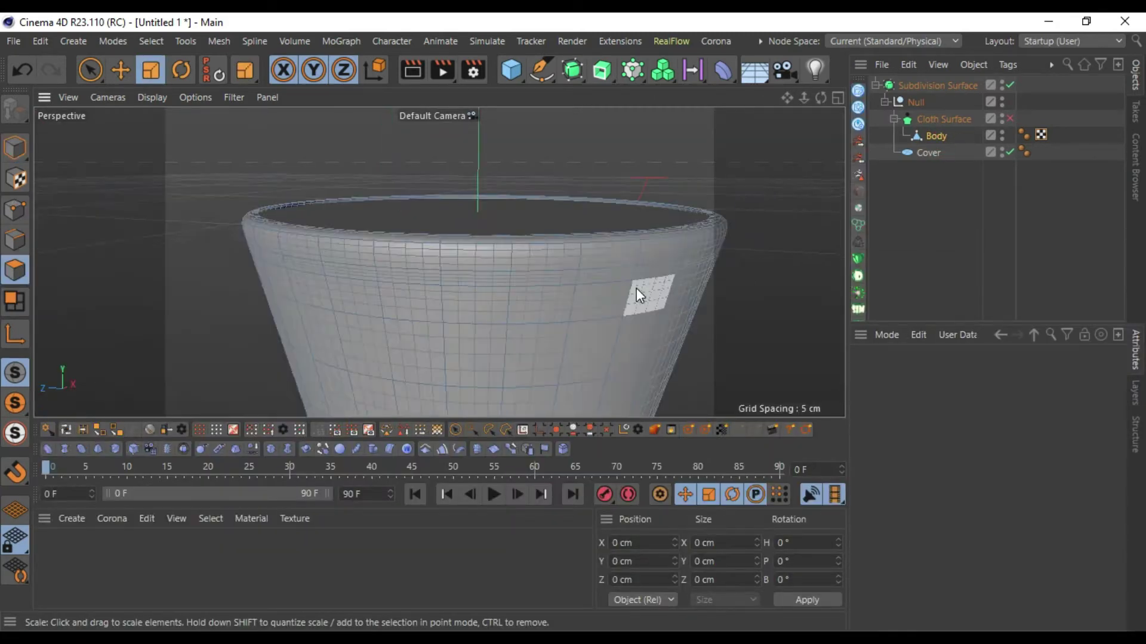
left_click(936, 229)
left_click(1009, 118)
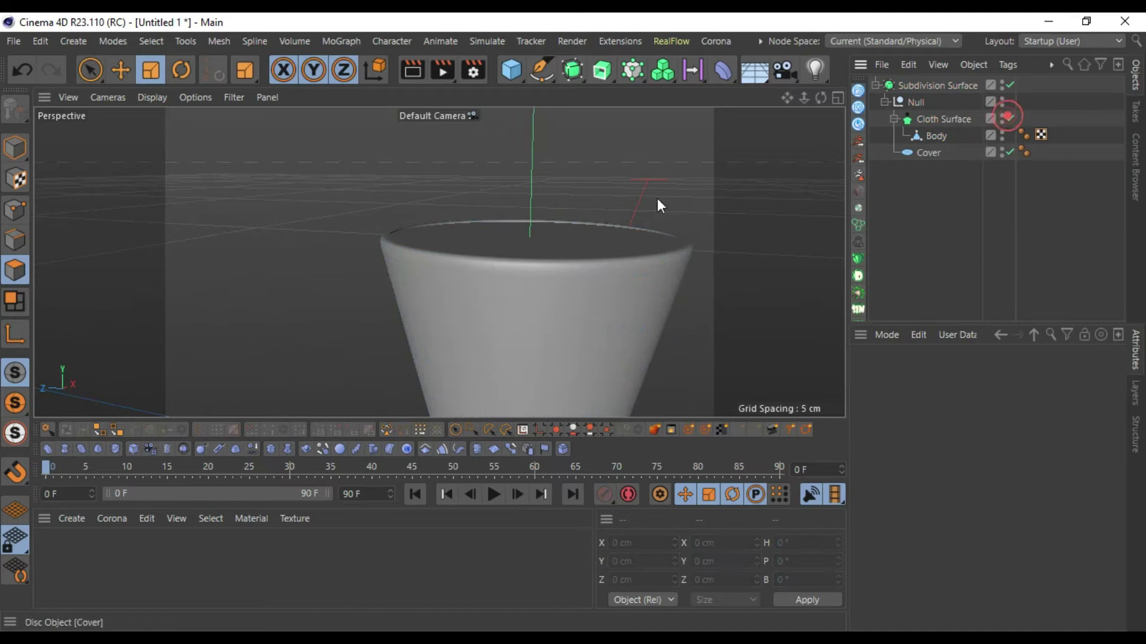
Step: Examine the smoothed rim and the area below it, and review the Subdivision Surface's properties and hierarchy
scroll(674, 287, "down", 4)
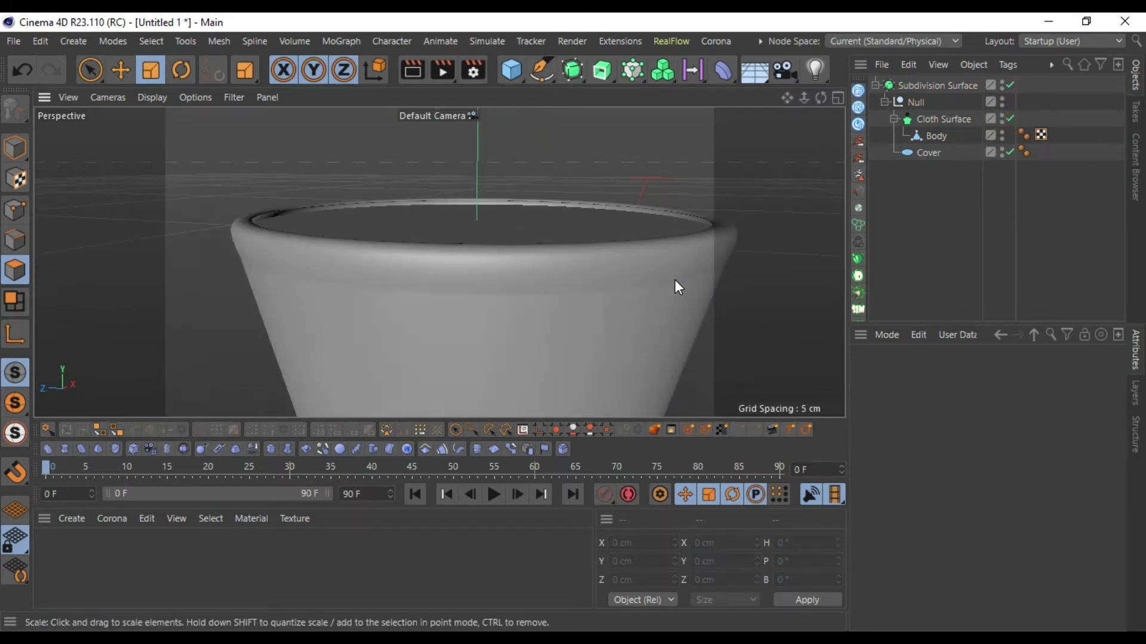
scroll(438, 258, "up", 4)
scroll(437, 258, "down", 4)
left_click_drag(780, 99, 779, 100)
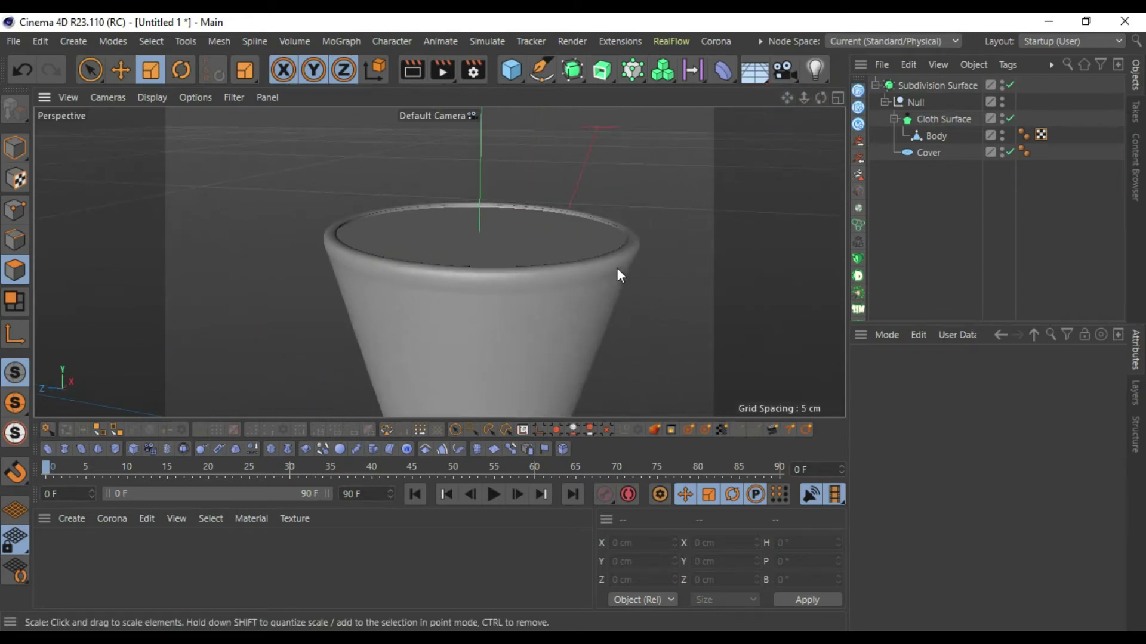
left_click(926, 87)
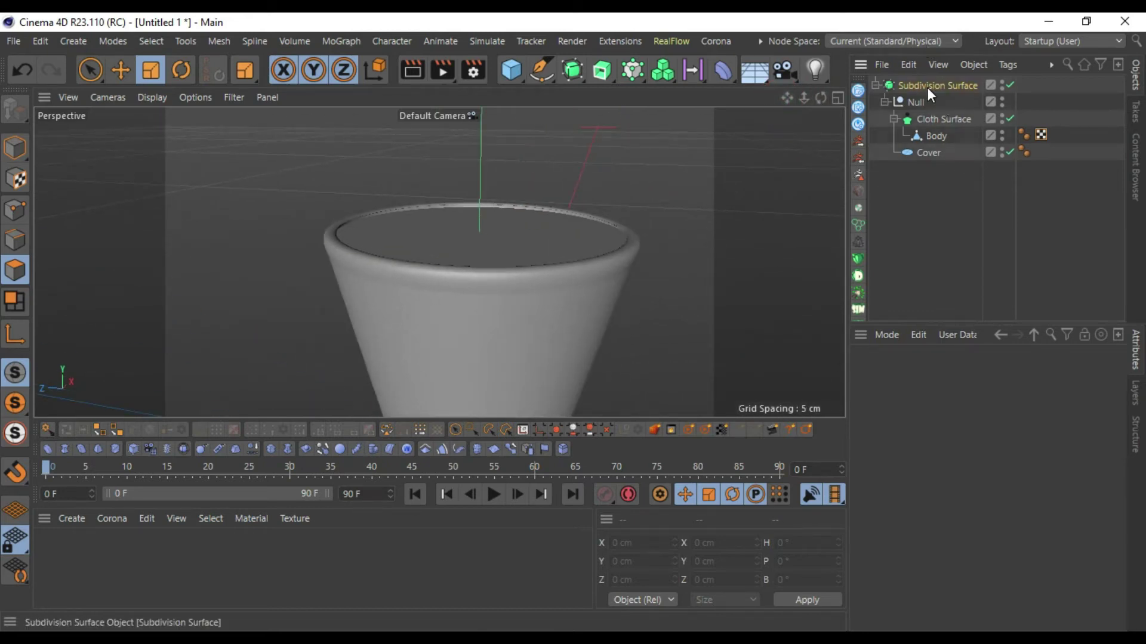
left_click(875, 86)
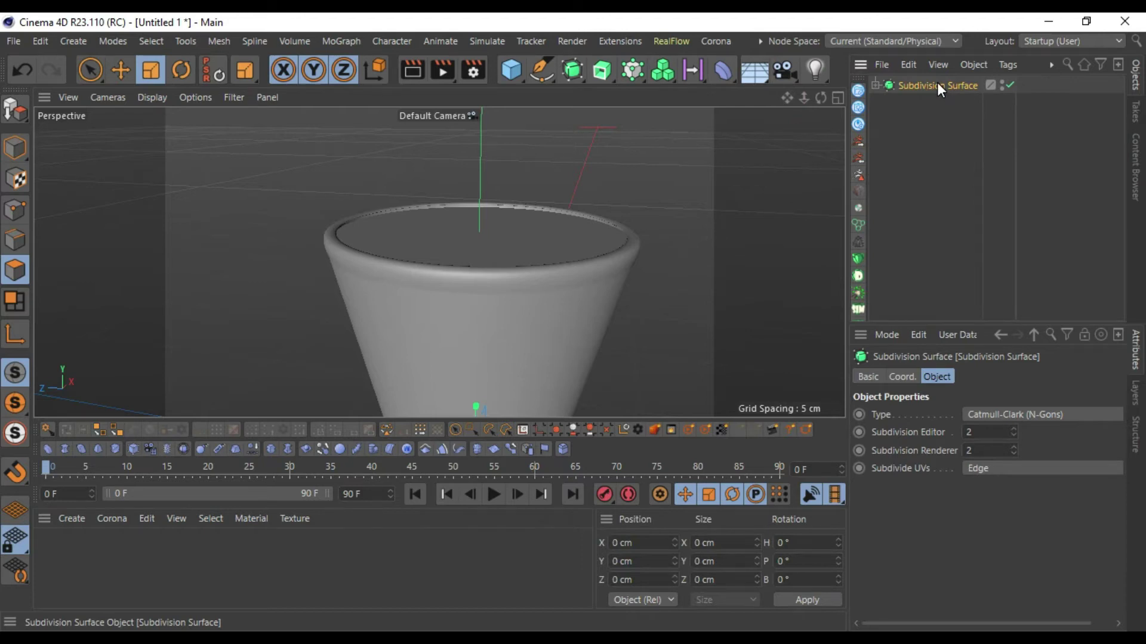
left_click(875, 86)
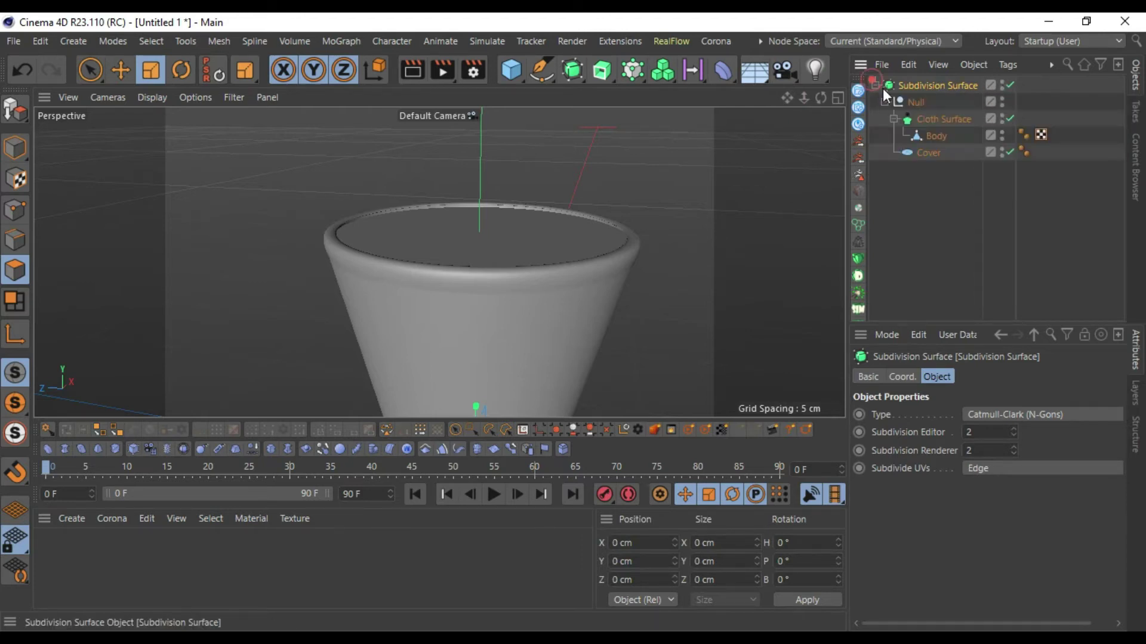
Step: Assign a new default material to the Body and a new red material (H 0°, S 75%, V 80%) to the Cover
double_click(113, 549)
left_click_drag(51, 553, 939, 137)
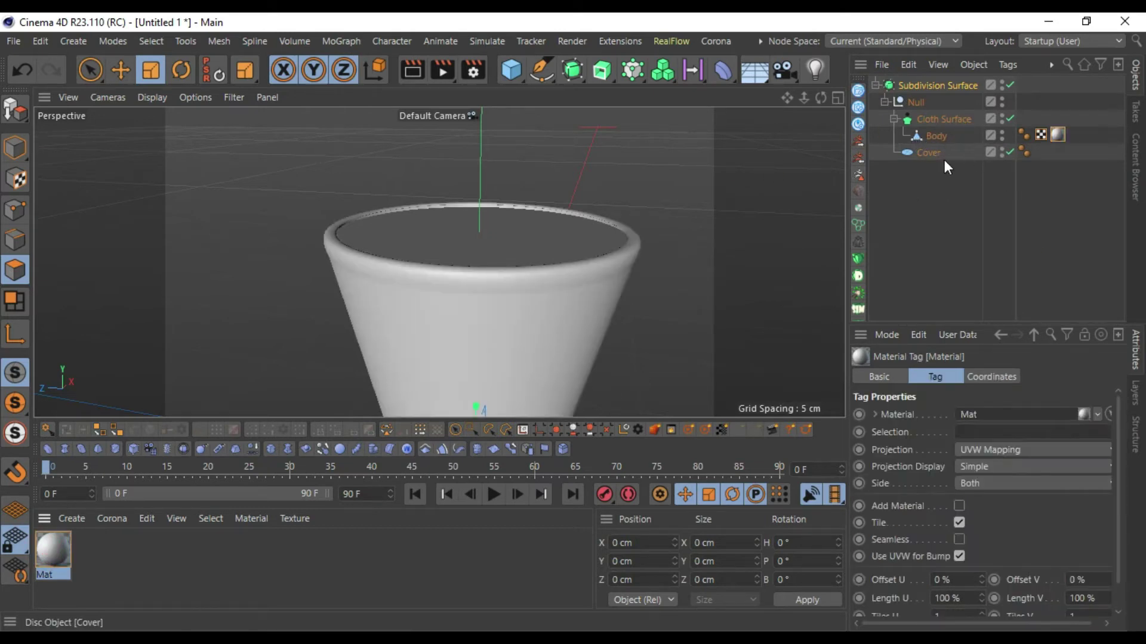
left_click(940, 156)
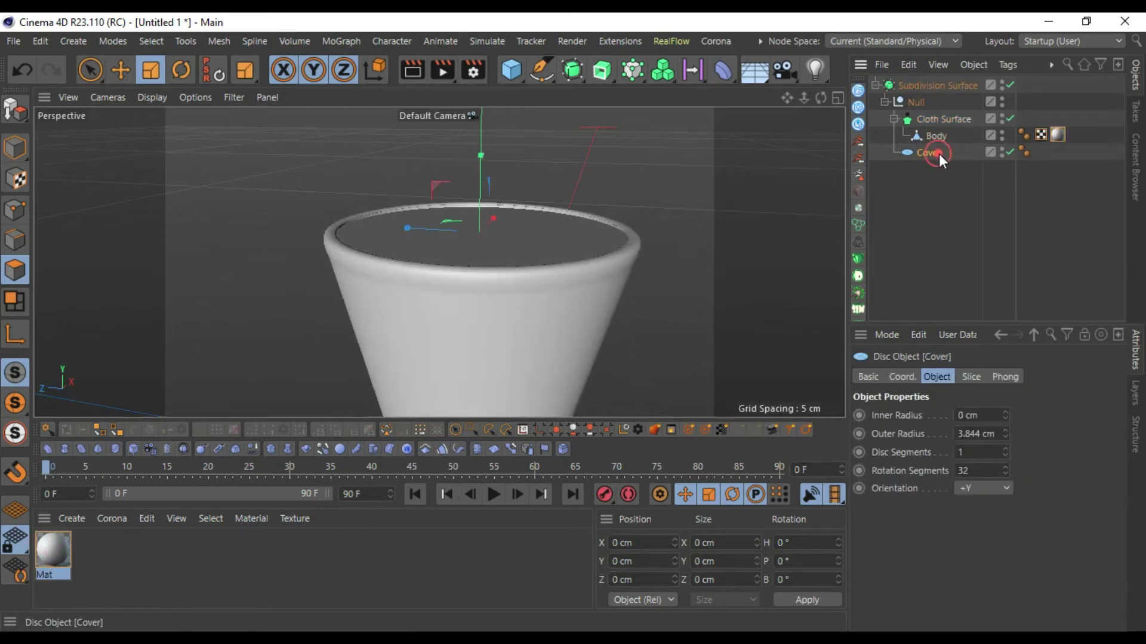
double_click(126, 571)
left_click(1084, 597)
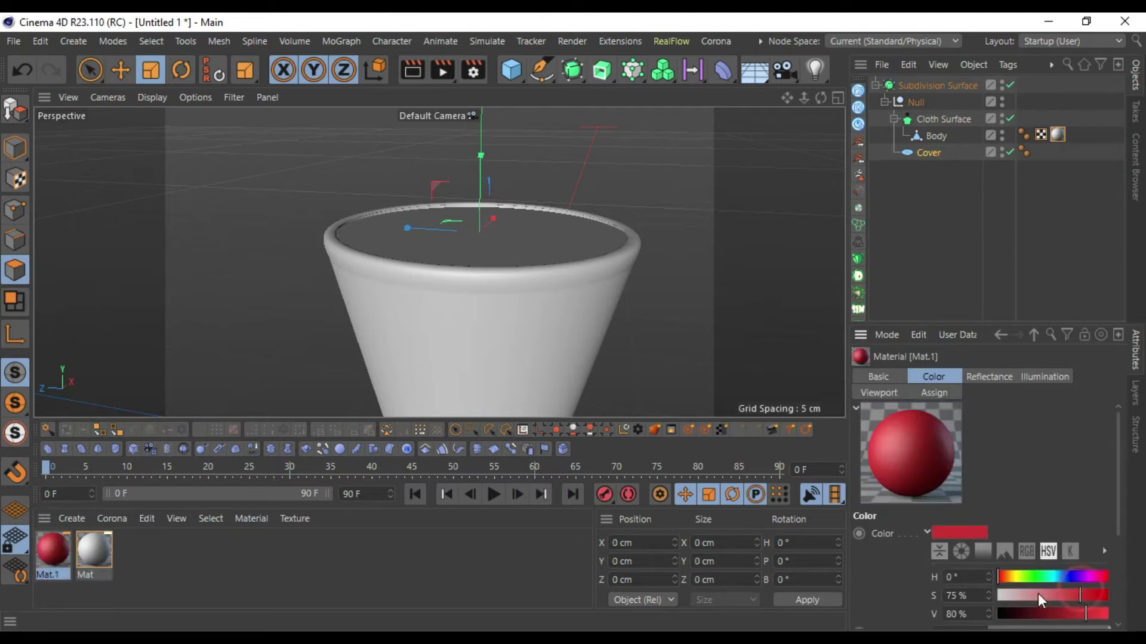
left_click_drag(53, 558, 918, 157)
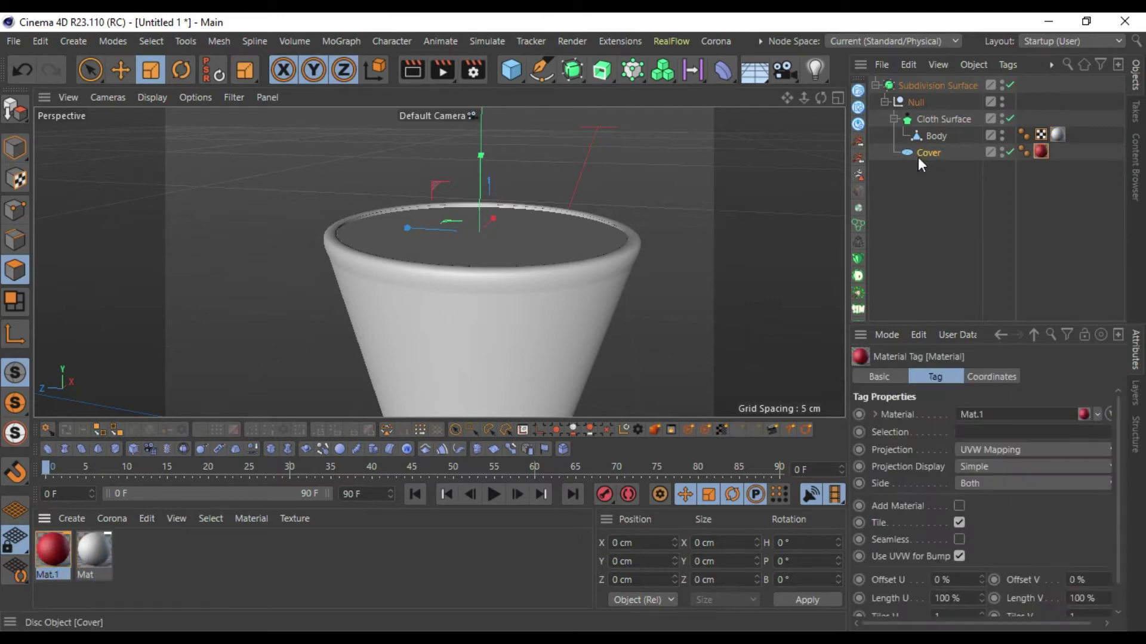
Step: Duplicate the whole Subdivision Surface hierarchy as a backup, then disable the copy and hide it in editor and renderer
left_click_drag(820, 97, 811, 99)
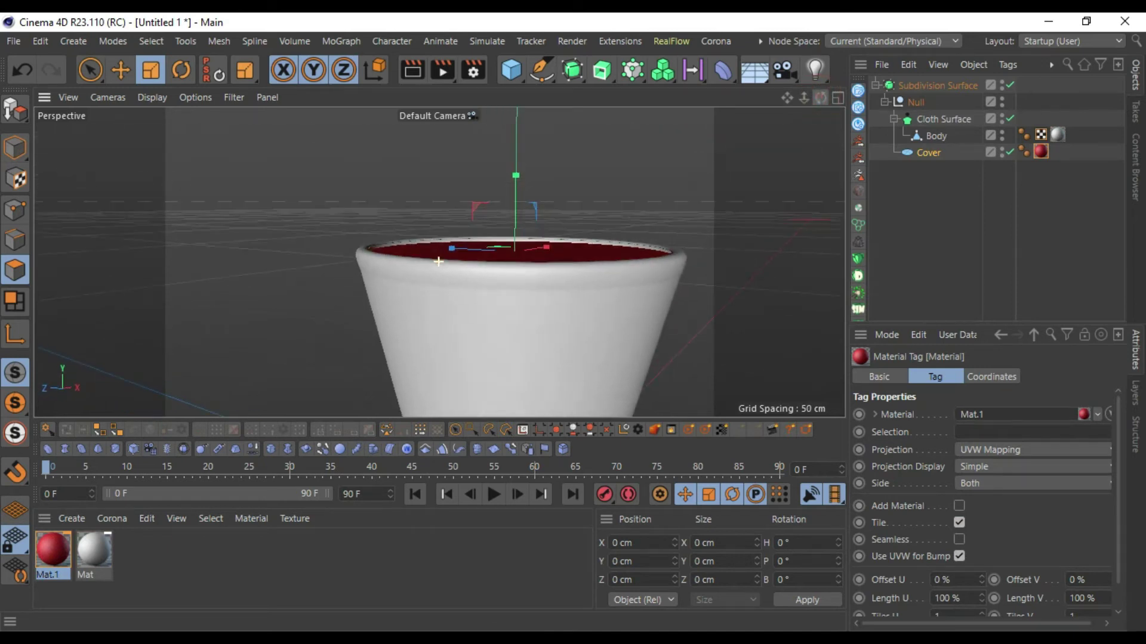
scroll(400, 262, "up", 6)
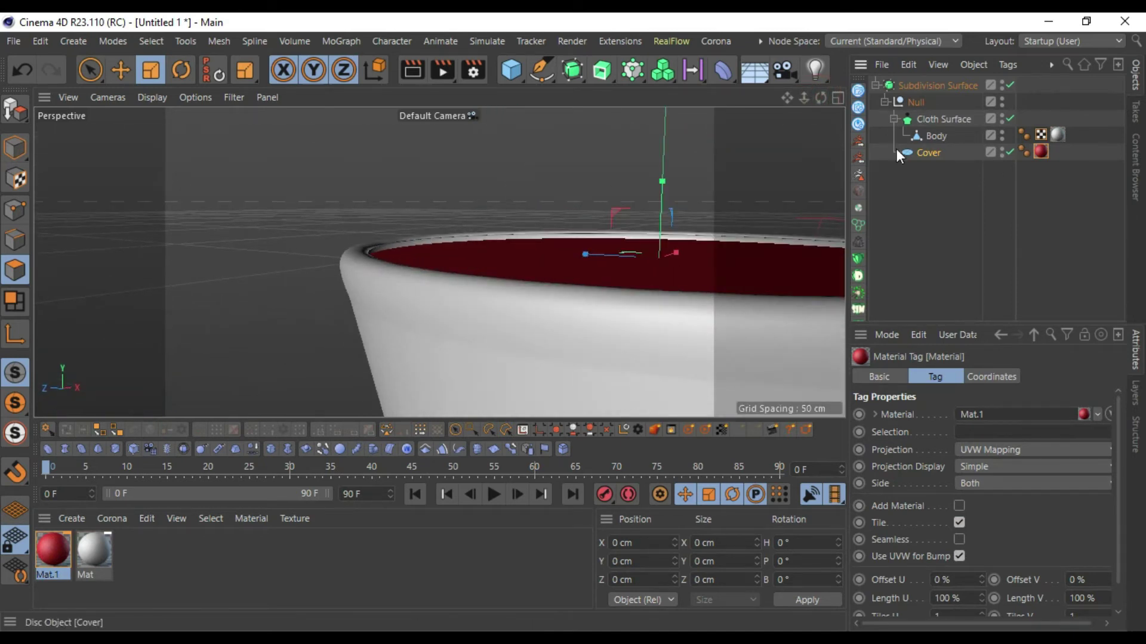
left_click(936, 119)
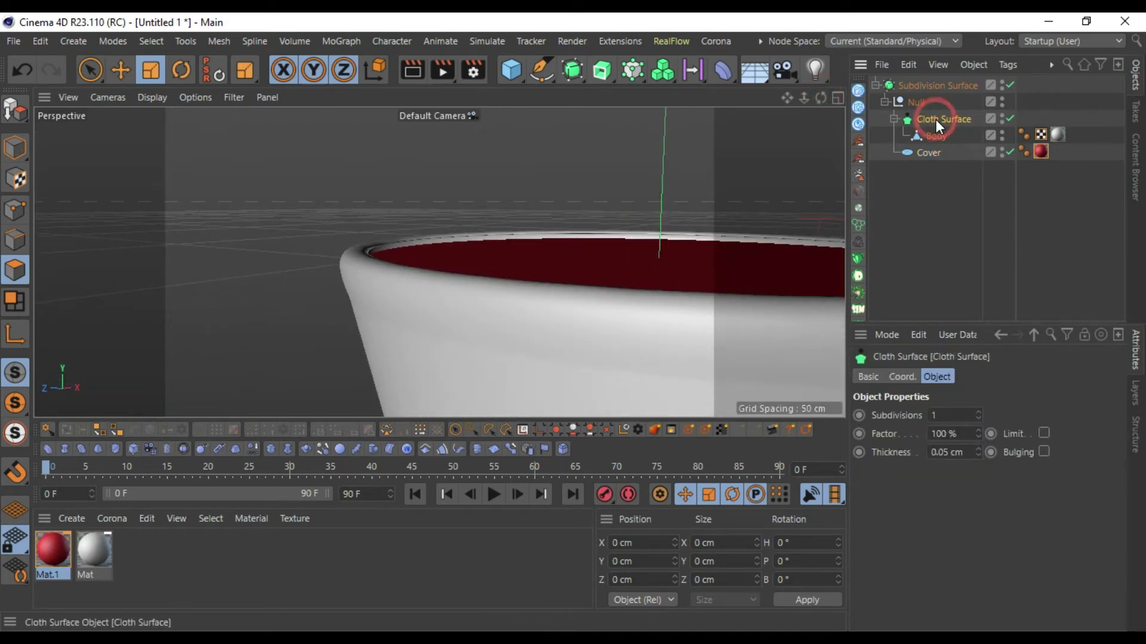
left_click(875, 85)
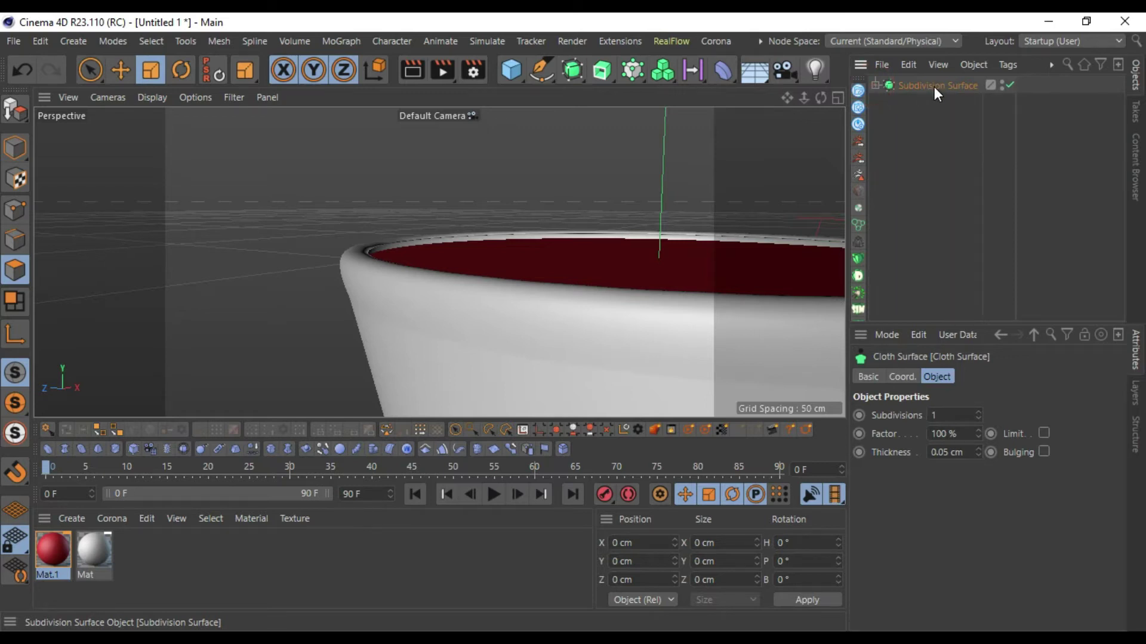
left_click_drag(933, 88, 932, 156, "ctrl")
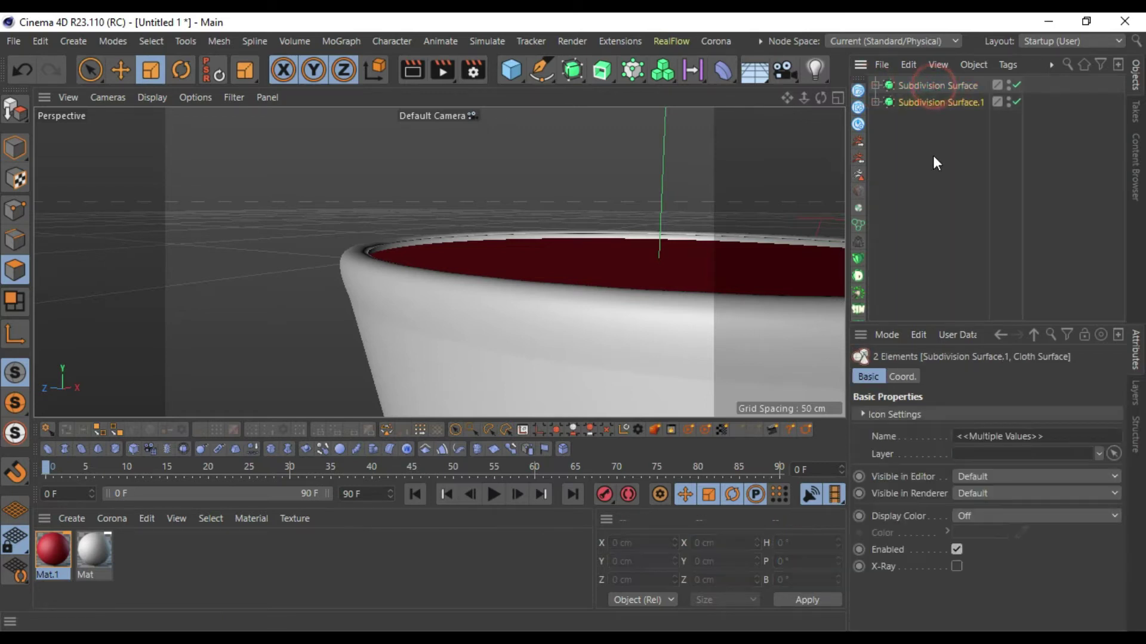
left_click(1009, 105)
left_click(1008, 100)
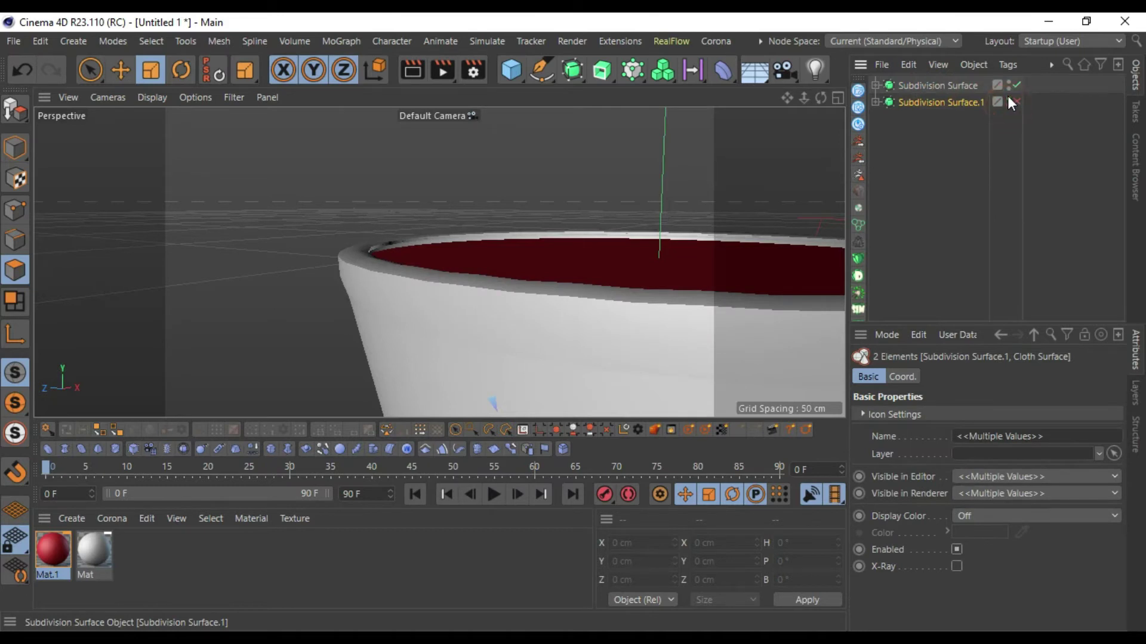
Step: Make the original Cloth Surface and its parent Subdivision Surface editable, and expand the resulting hierarchy to reach the Body
left_click(914, 87)
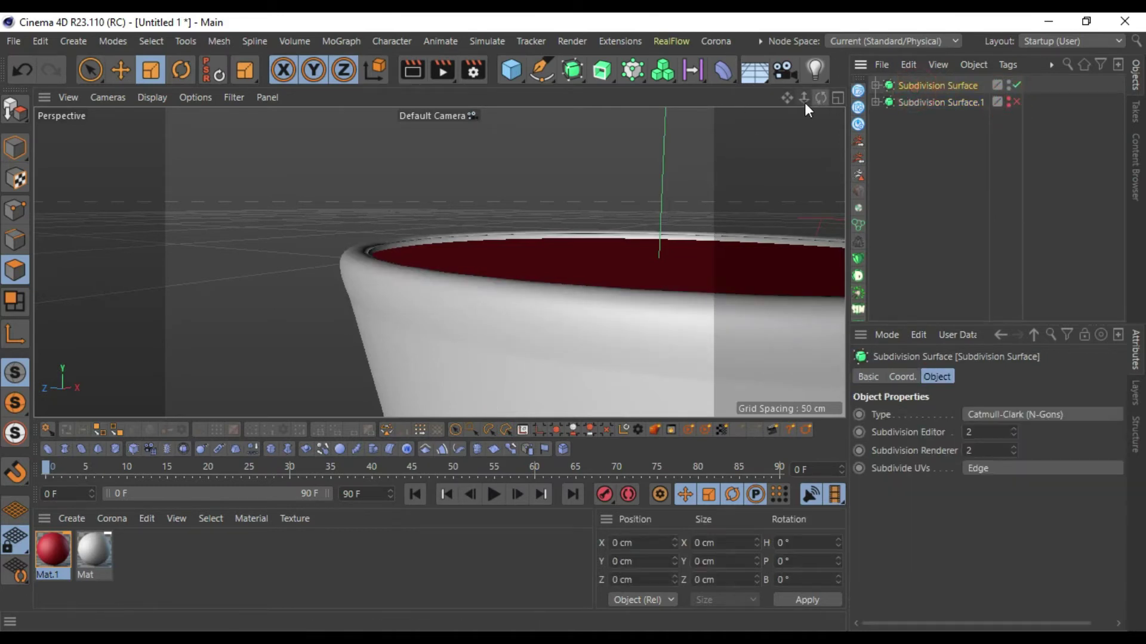
left_click(875, 86)
left_click(926, 118)
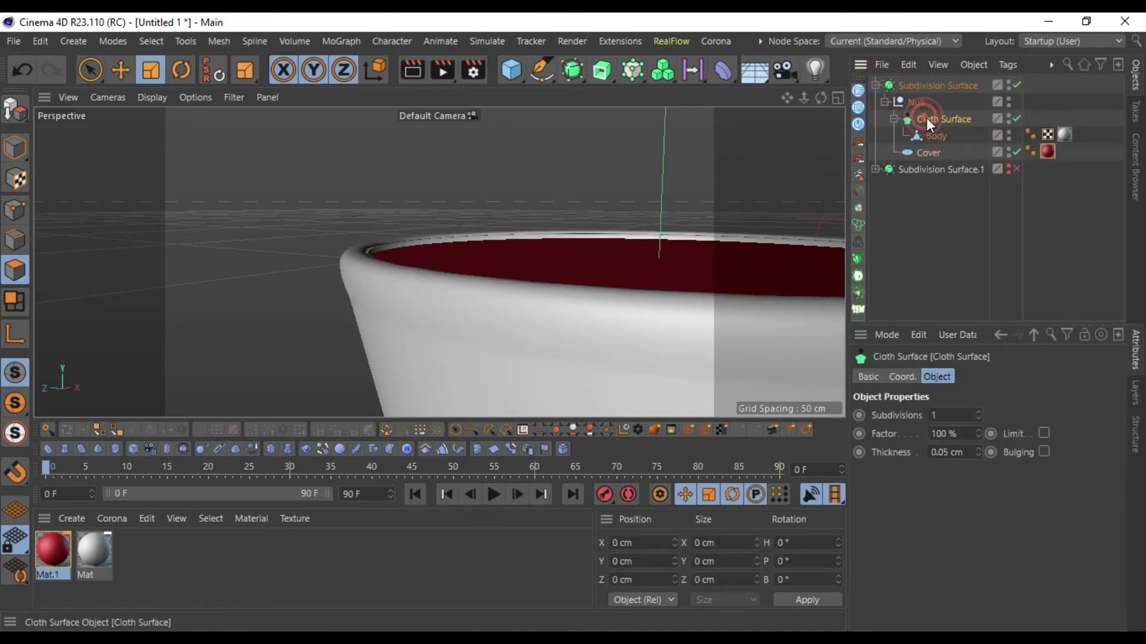
key("c")
left_click(914, 85)
key("c")
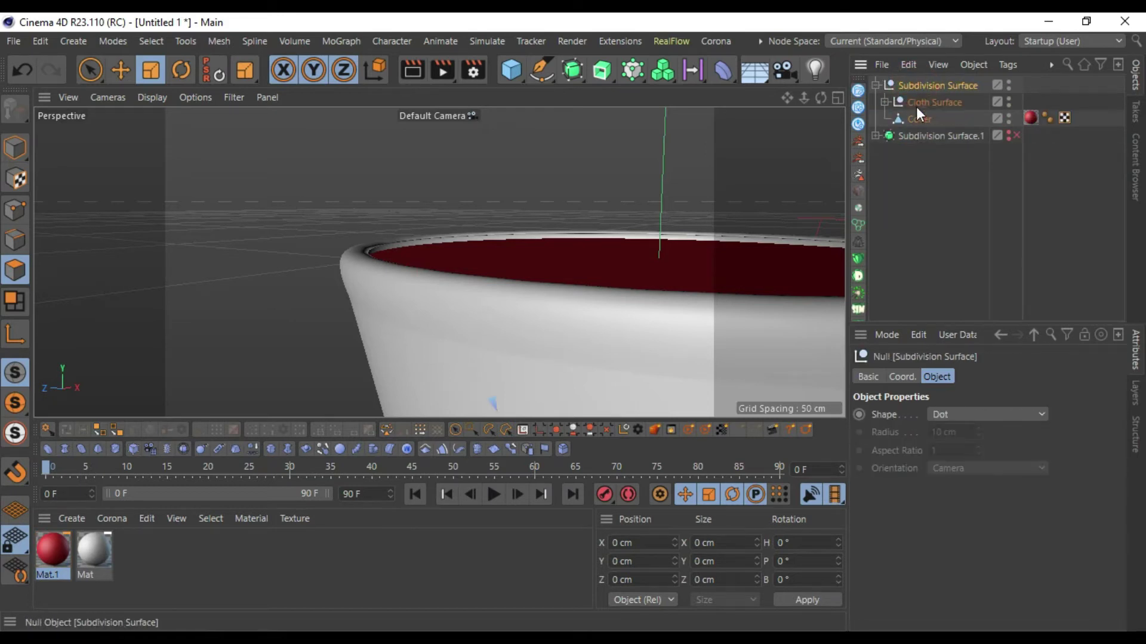
left_click(887, 102)
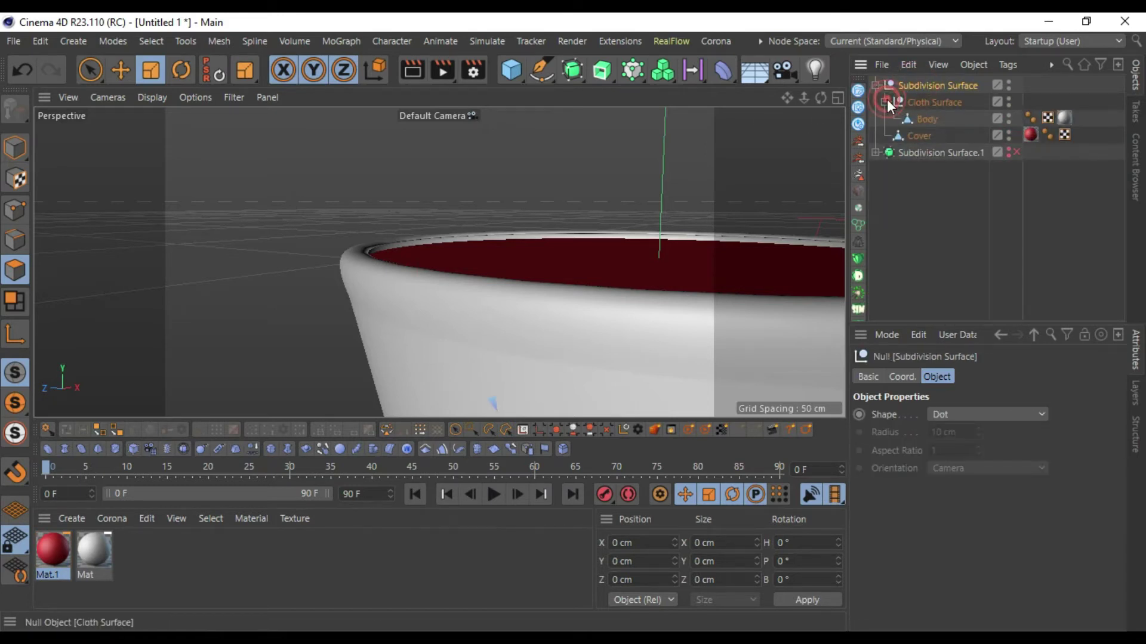
Step: Inspect the converted Body's dense mesh and the cone's overall shape, close up and from a distance
scroll(642, 168, "down", 3)
scroll(698, 167, "up", 5)
scroll(675, 200, "down", 3)
left_click_drag(805, 98, 753, 128)
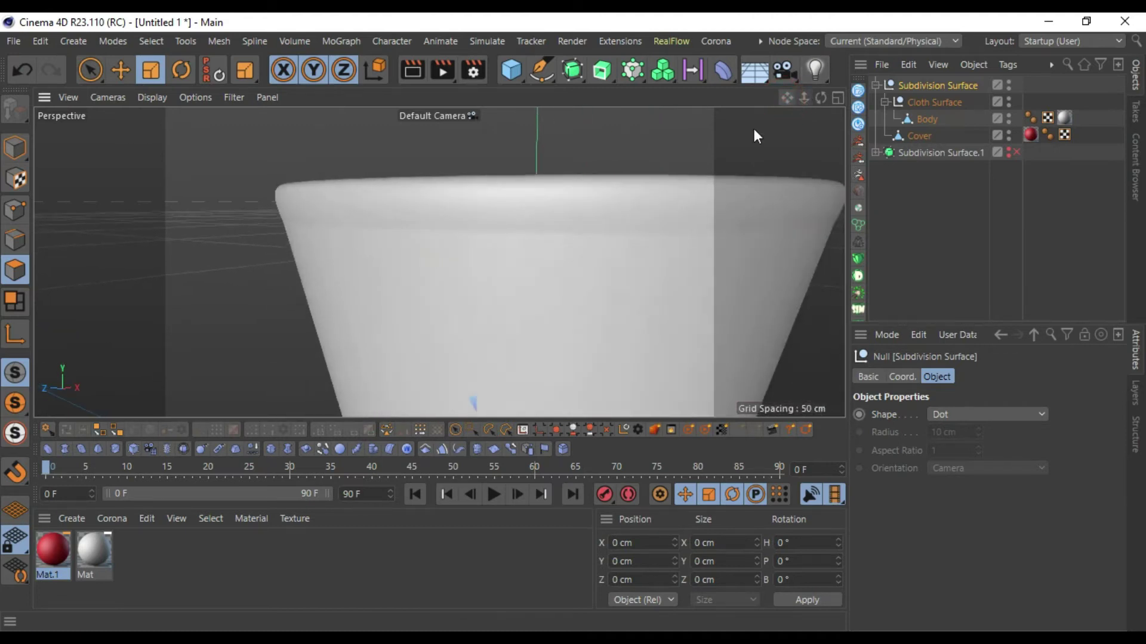
left_click(929, 120)
scroll(605, 256, "down", 2)
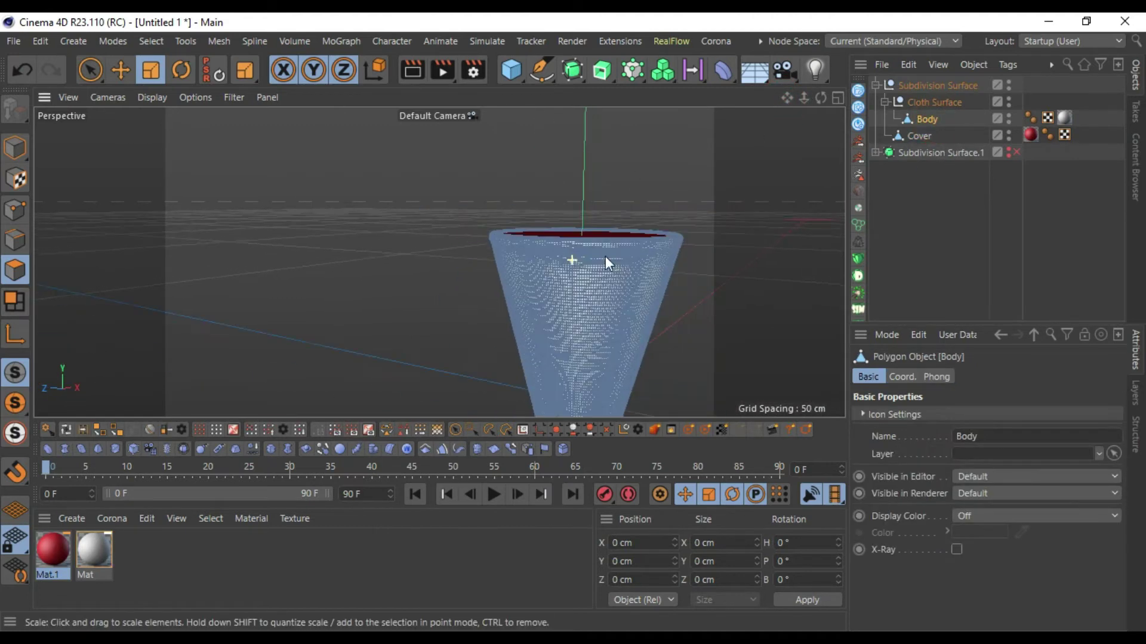
scroll(606, 275, "up", 3)
left_click_drag(787, 97, 695, 47)
scroll(607, 266, "down", 2)
scroll(627, 315, "down", 3)
scroll(566, 238, "up", 5)
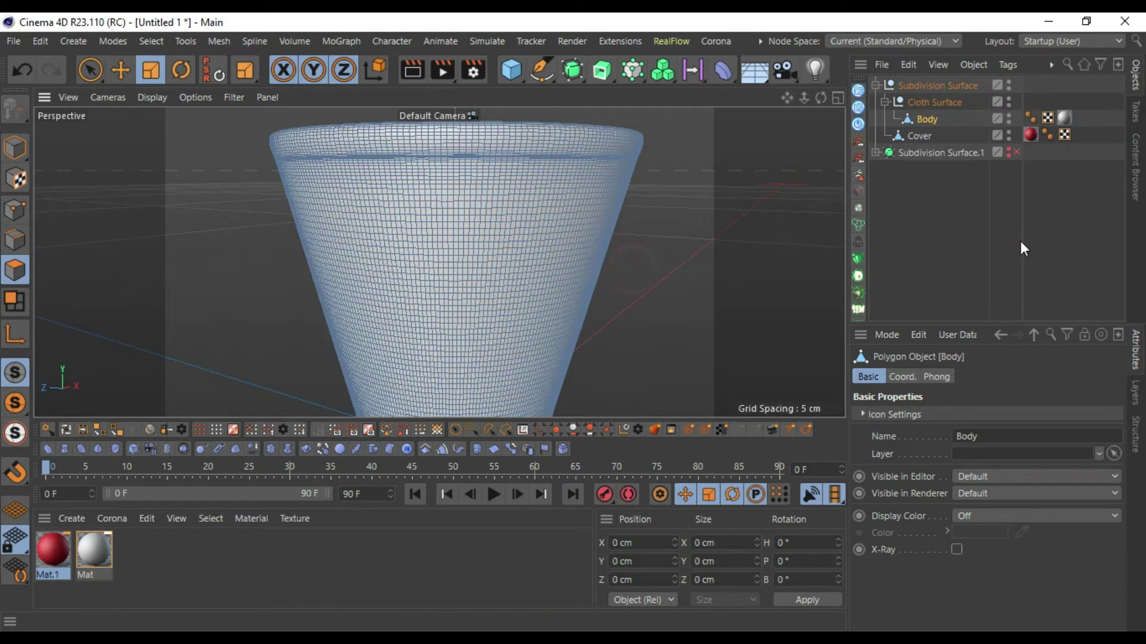
left_click(936, 249)
scroll(481, 229, "down", 5)
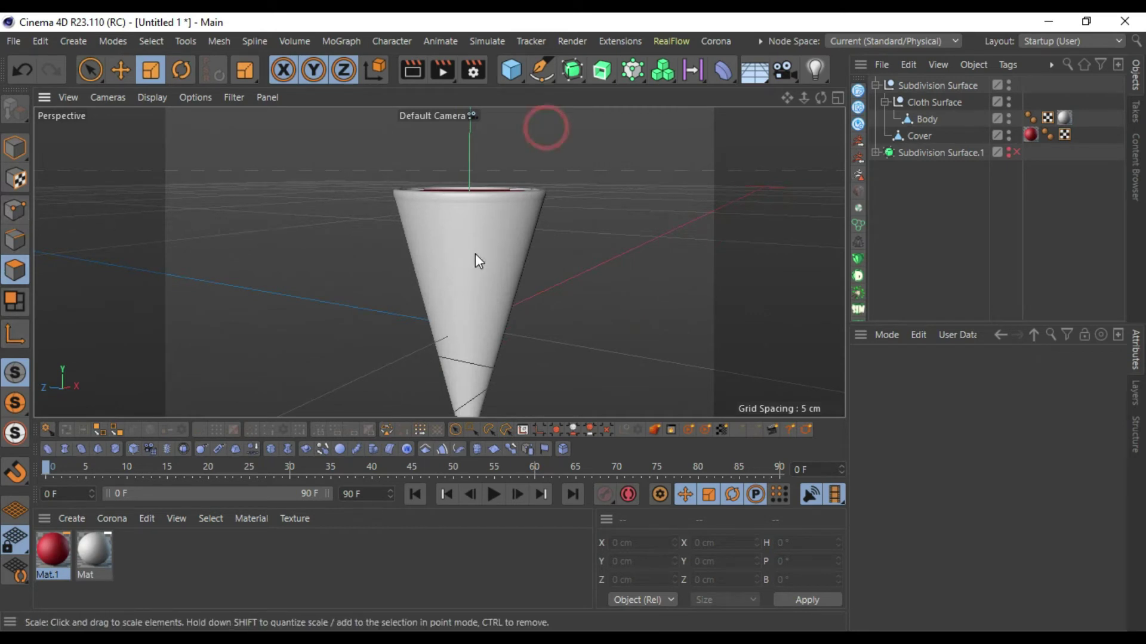
Step: Activate the Magnet on the Body's polygons and set its radius to 3.1 cm
left_click(927, 118)
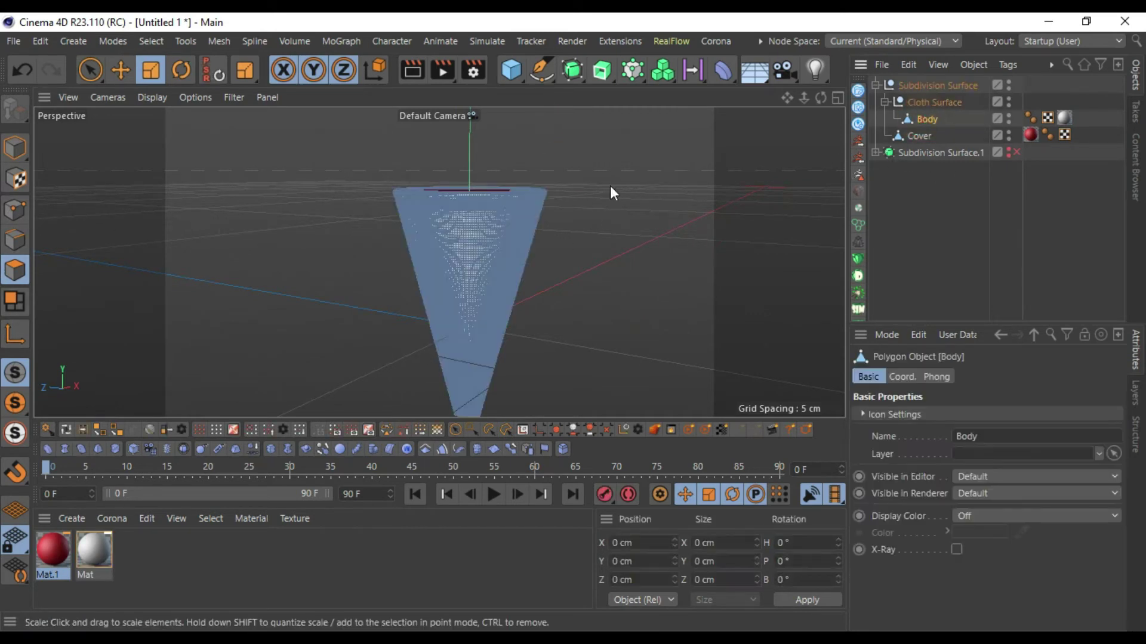
key("m")
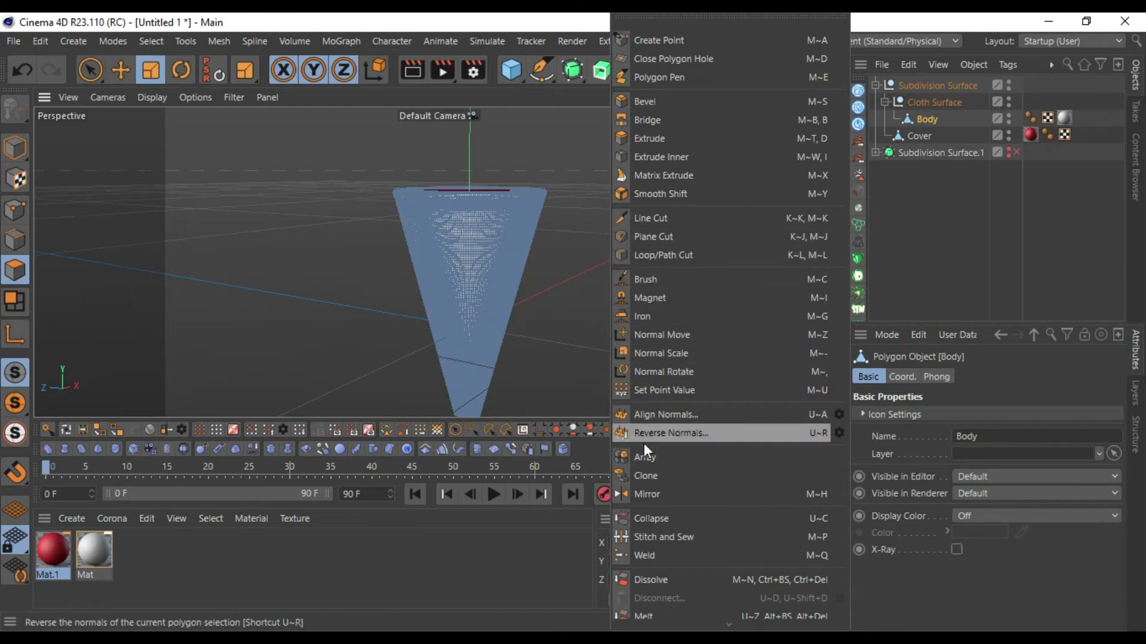
left_click(646, 298)
scroll(507, 269, "up", 5)
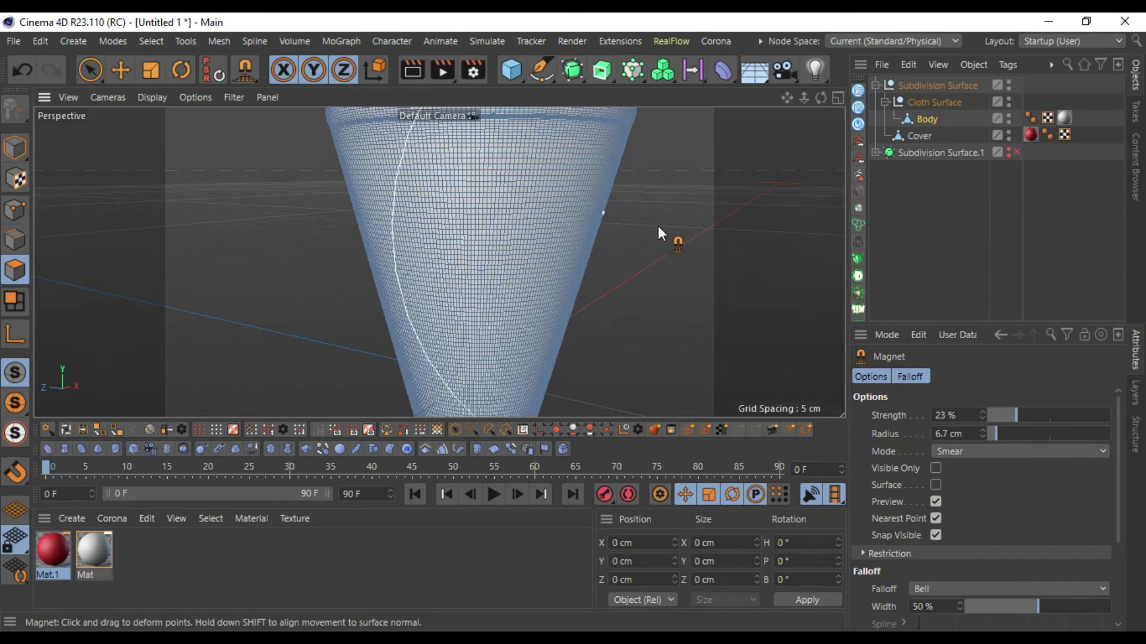
middle_click_drag(659, 226, 656, 227)
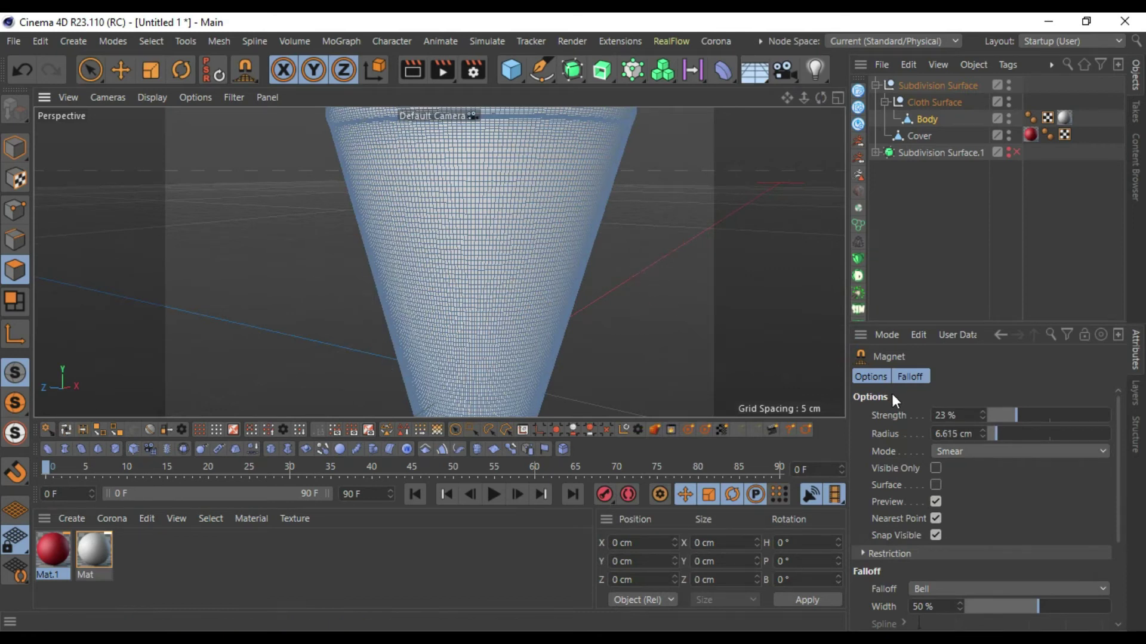
left_click(994, 435)
left_click(993, 434)
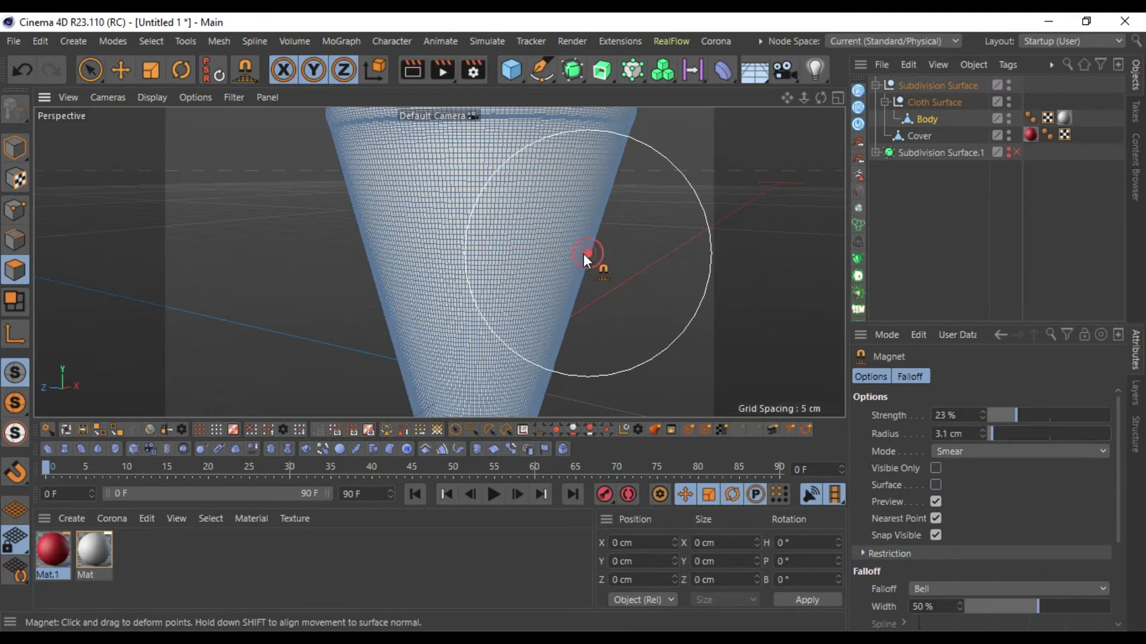
Step: Smear the side of the Body slightly inward with the Magnet at 3.1 cm radius
scroll(617, 284, "down", 3)
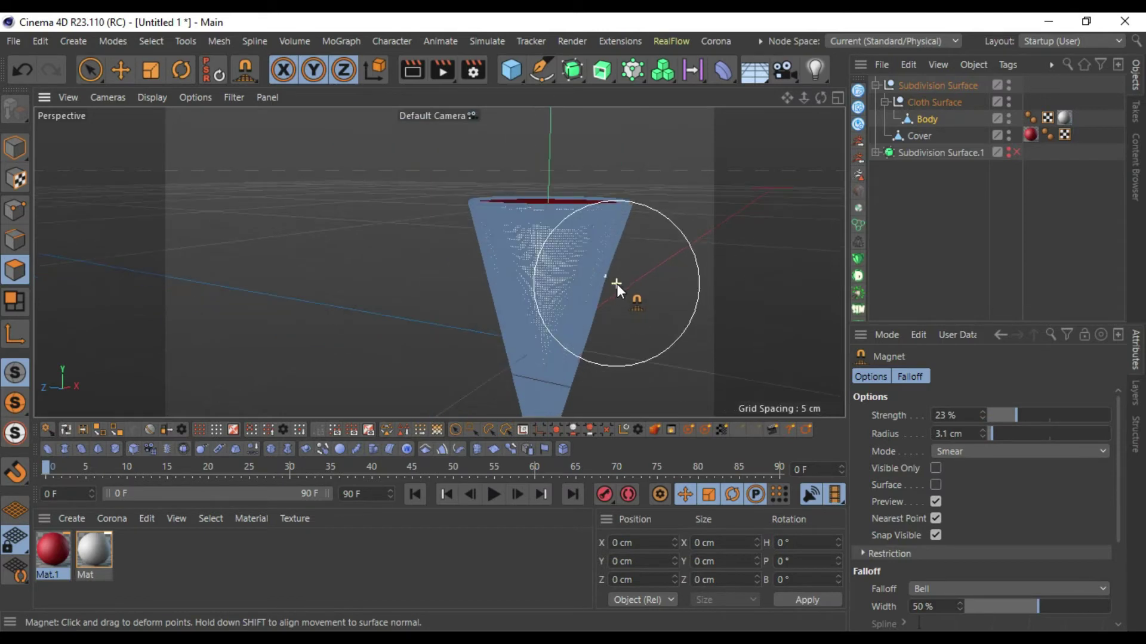
scroll(630, 306, "up", 2)
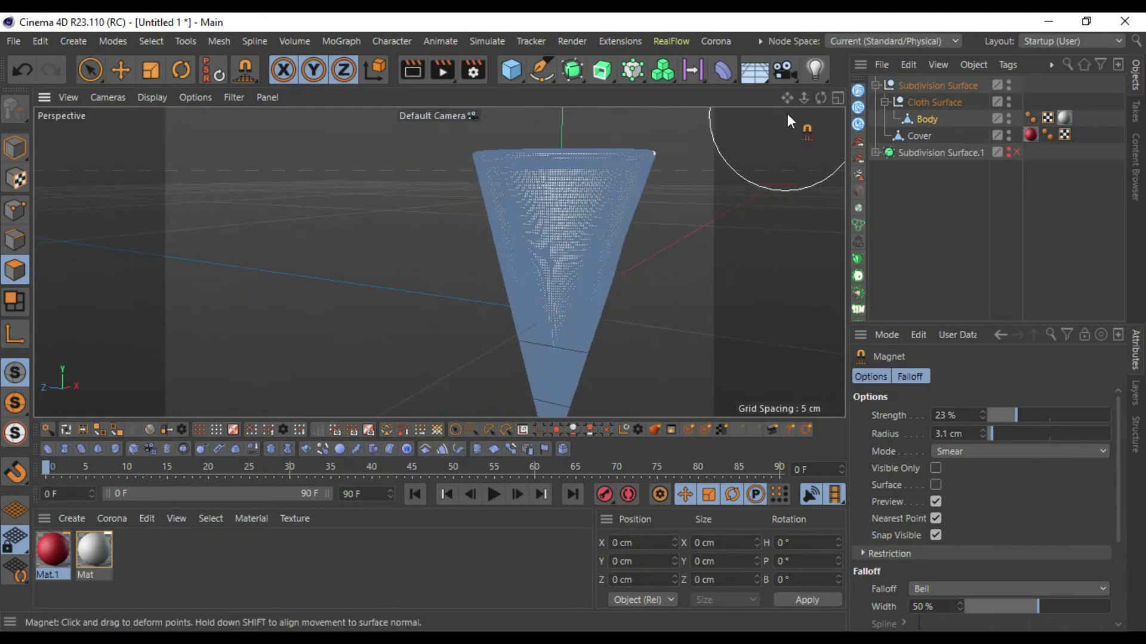
left_click_drag(821, 97, 754, 199)
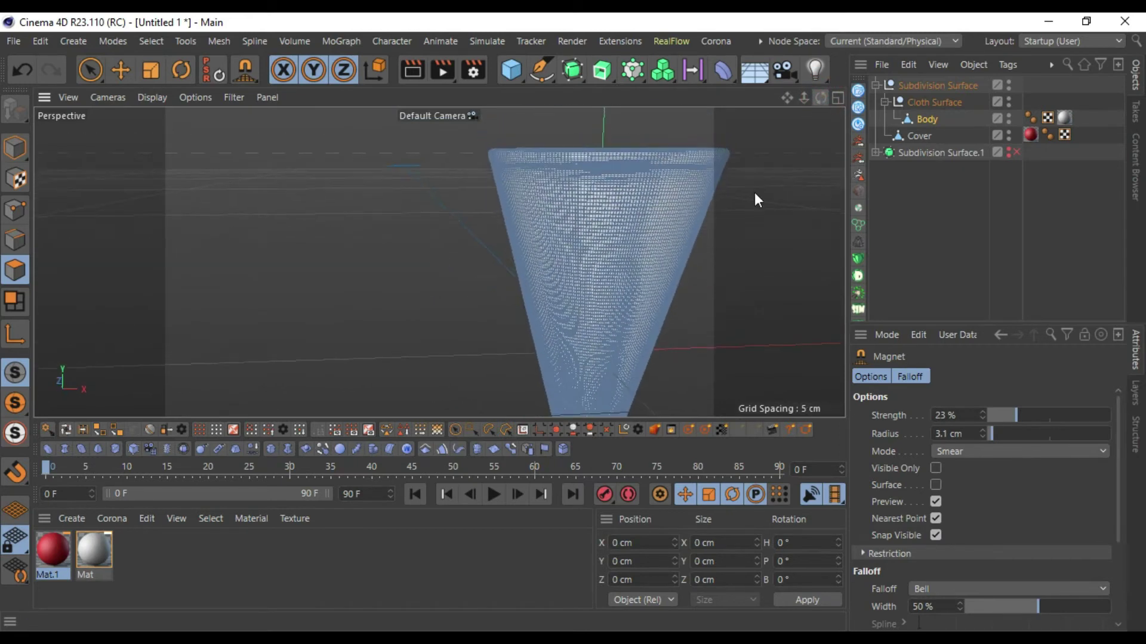
scroll(636, 274, "down", 5)
scroll(669, 229, "up", 2)
scroll(621, 285, "up", 4)
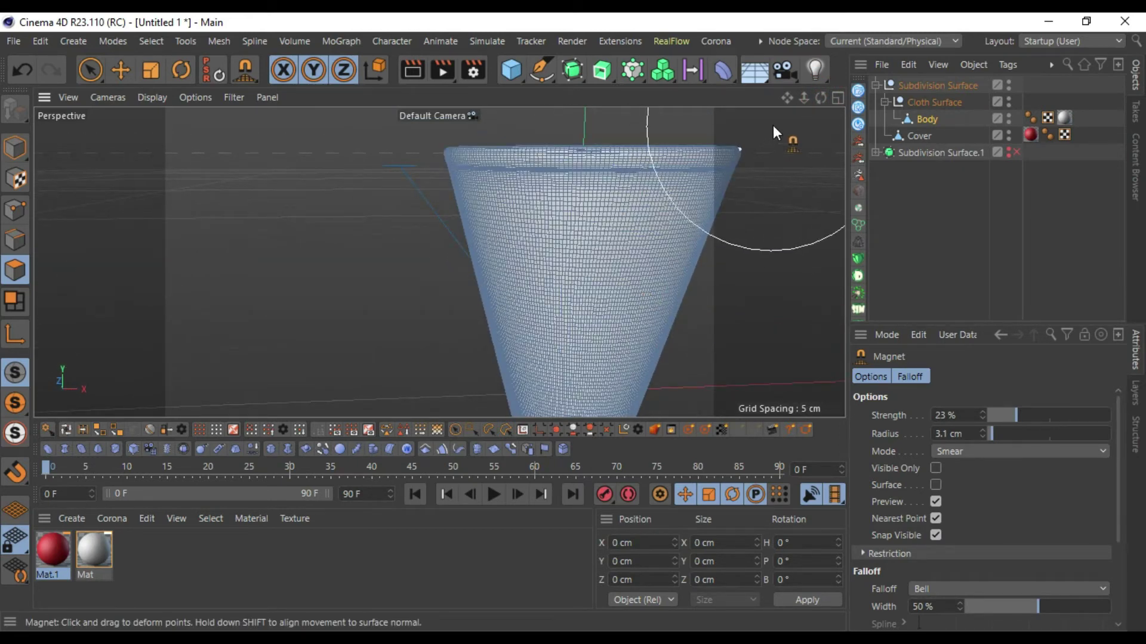
left_click_drag(786, 98, 636, 90)
scroll(550, 310, "down", 5)
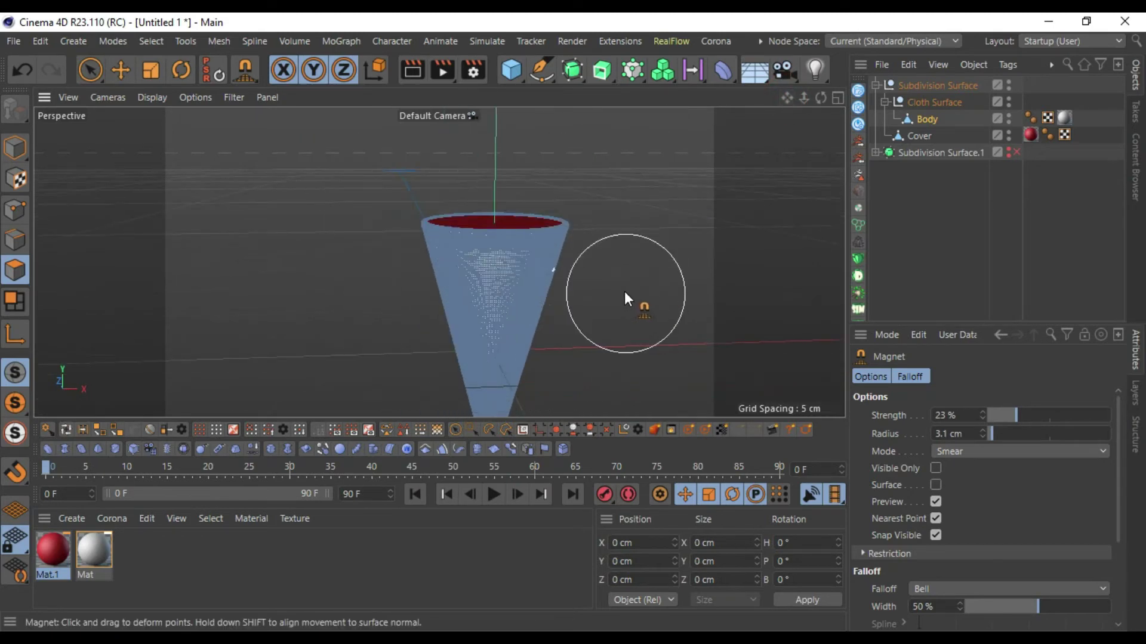
scroll(599, 253, "up", 3)
scroll(526, 266, "up", 5)
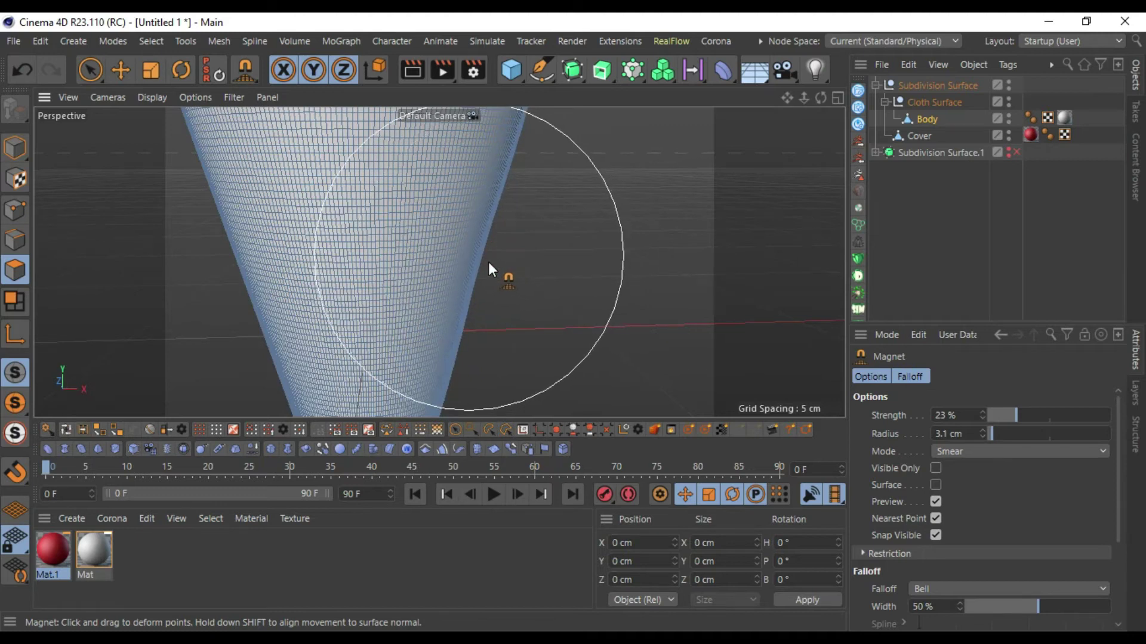
left_click_drag(174, 231, 190, 229)
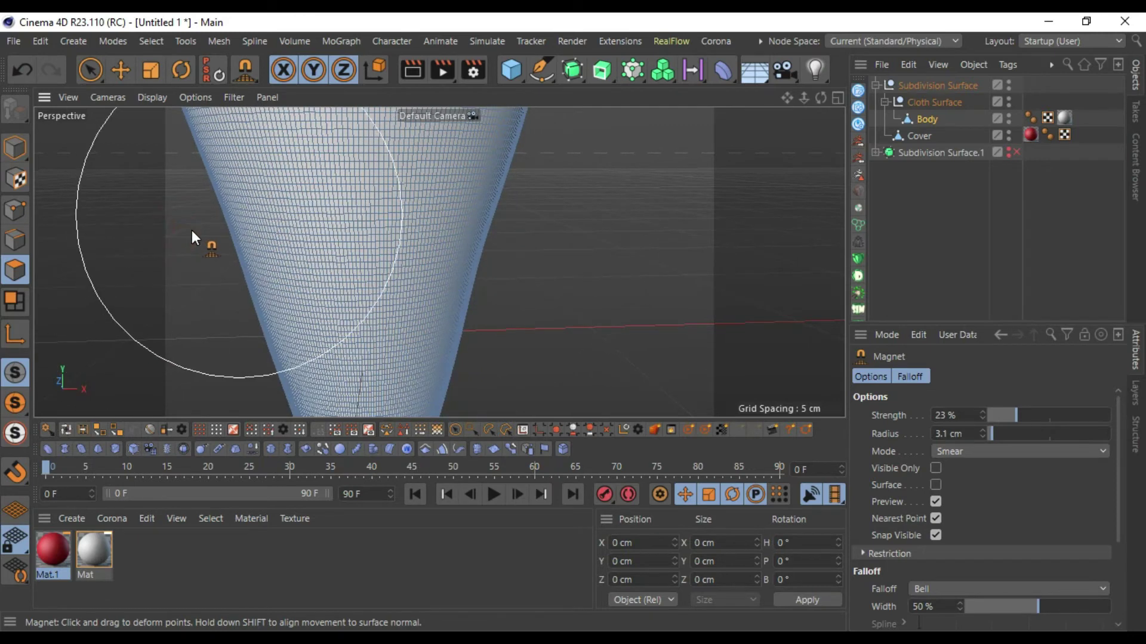
Step: Reduce the Magnet radius to 2.334 cm and, in Model mode, push the Body's upper side slightly inward
scroll(439, 243, "down", 5)
mouse_move(582, 297)
middle_mouse_down()
mouse_move(659, 310)
mouse_move(583, 299)
middle_mouse_up()
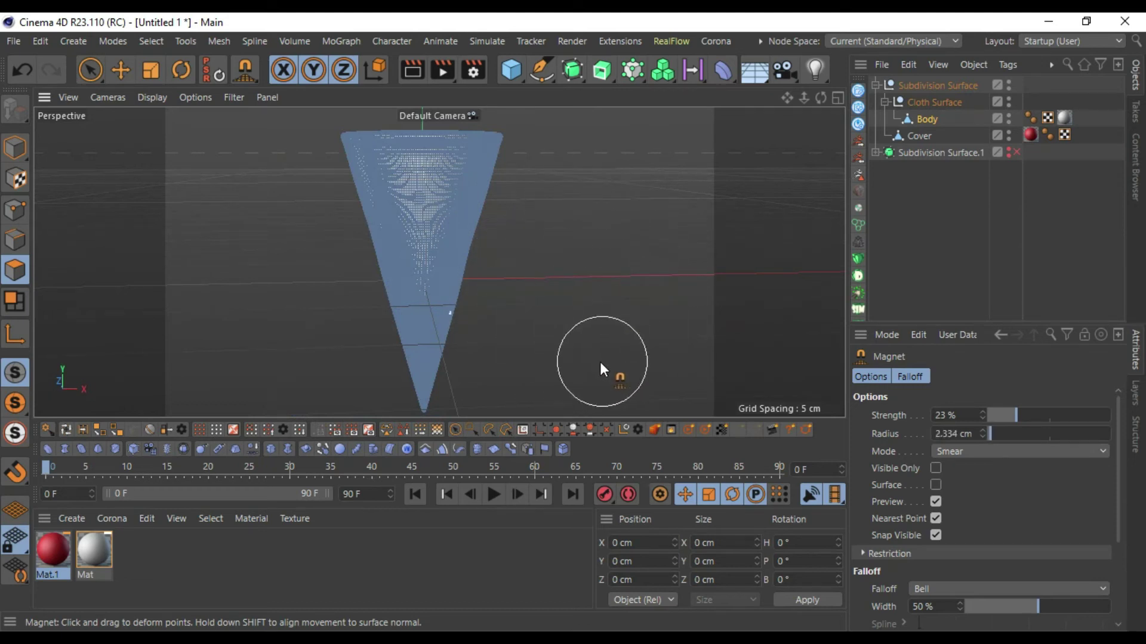
left_click_drag(557, 263, 688, 270)
key("ctrl+z")
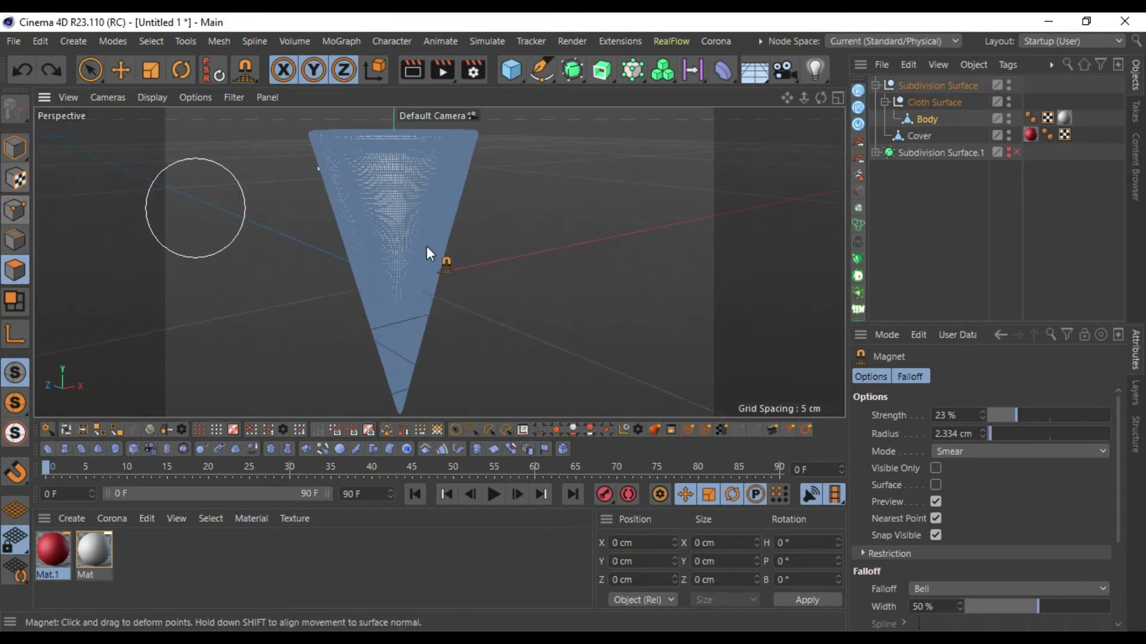
left_click(15, 148)
left_click_drag(453, 200, 445, 201)
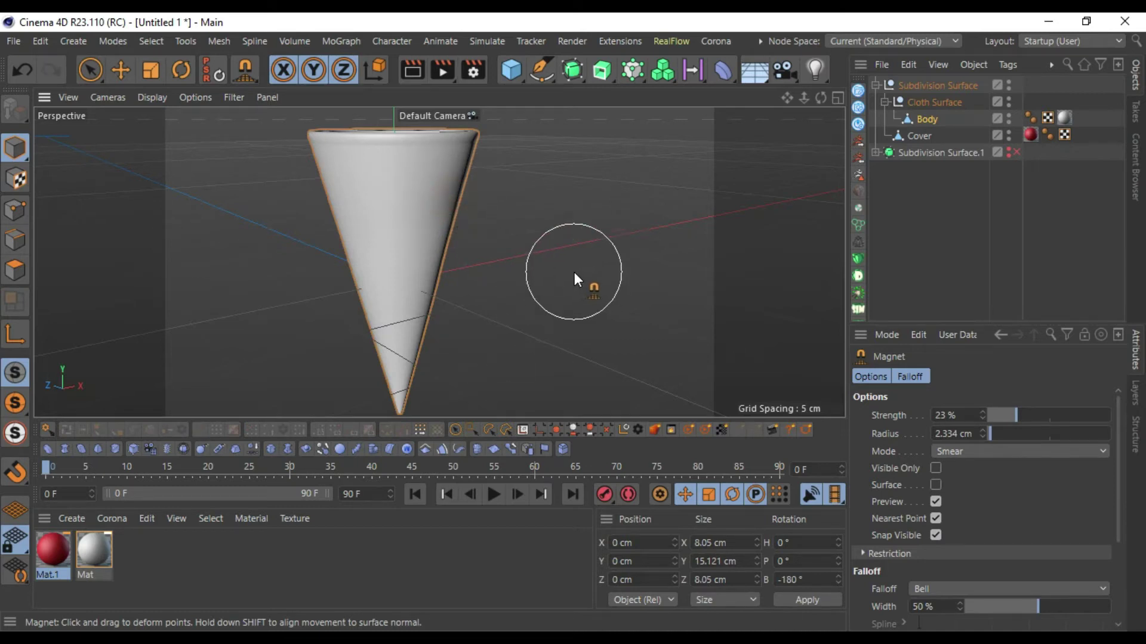
Step: Shift the pointed tip of the Body slightly sideways with the Magnet
left_click_drag(585, 276, 664, 281, "alt")
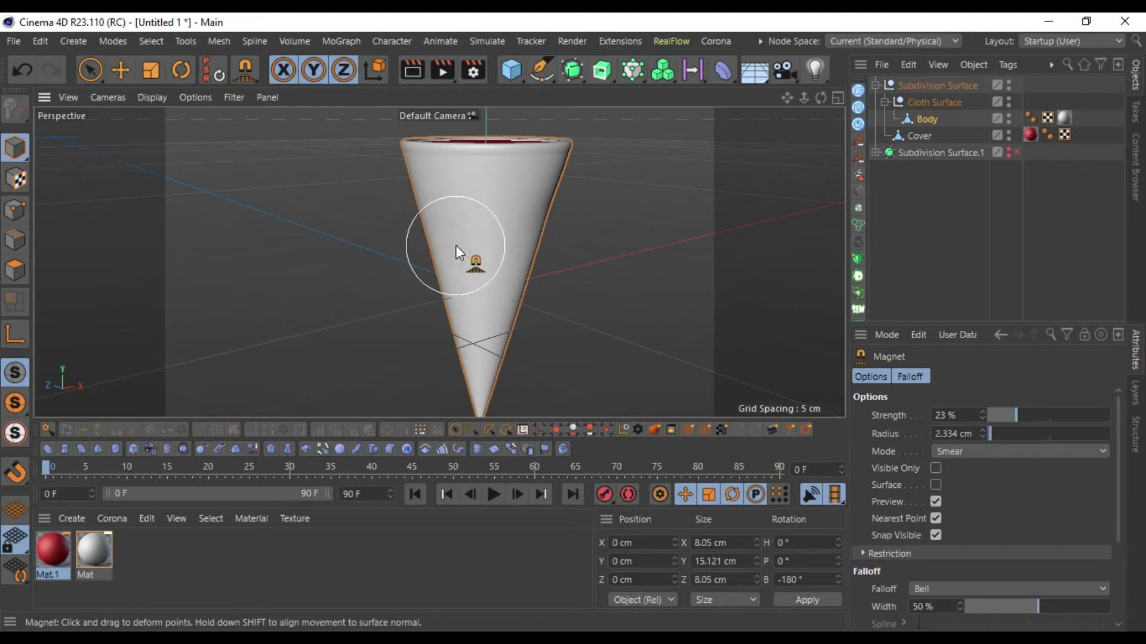
middle_click_drag(673, 295, 606, 256, "alt")
left_click_drag(660, 274, 465, 265, "alt")
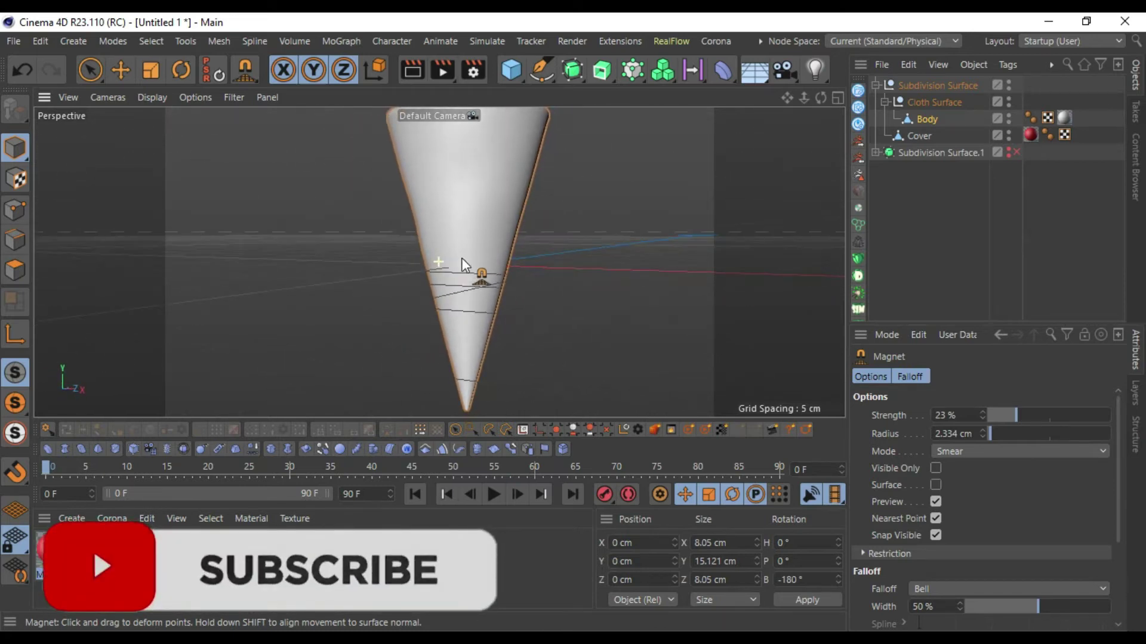
left_click_drag(492, 400, 481, 401)
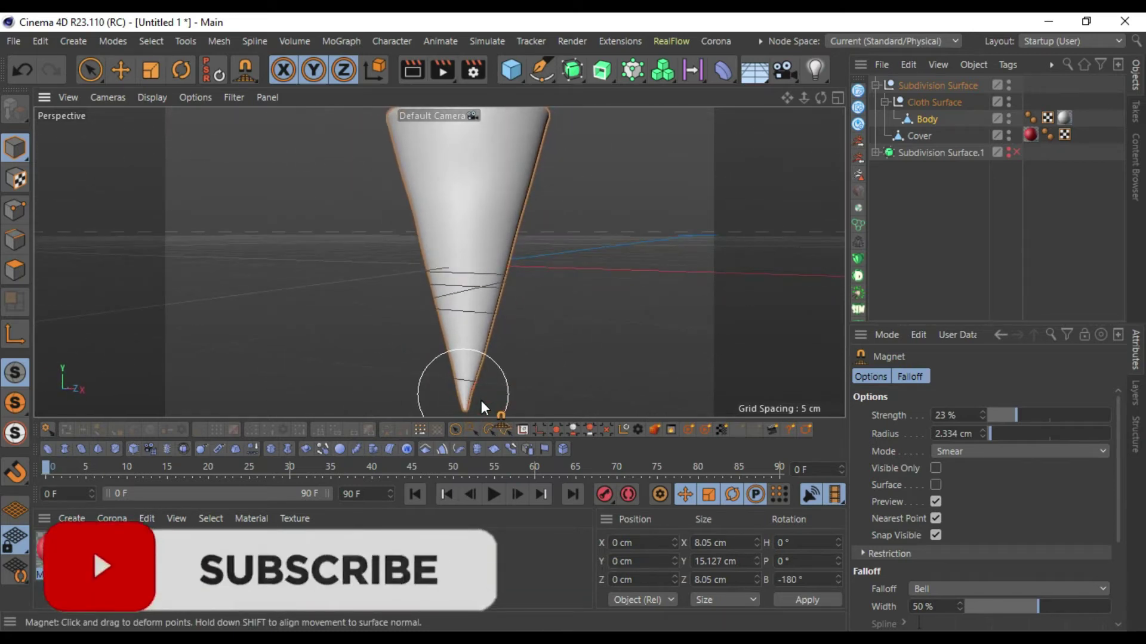
Step: Nudge the Body's rim slightly inward at two places with the Magnet to make it less regular
middle_click_drag(620, 275, 635, 323, "alt")
mouse_move(649, 277)
left_mouse_down("alt")
mouse_move(658, 313)
mouse_move(647, 306)
left_mouse_up("alt")
left_click_drag(593, 161, 585, 165)
middle_click_drag(628, 258, 654, 266, "alt")
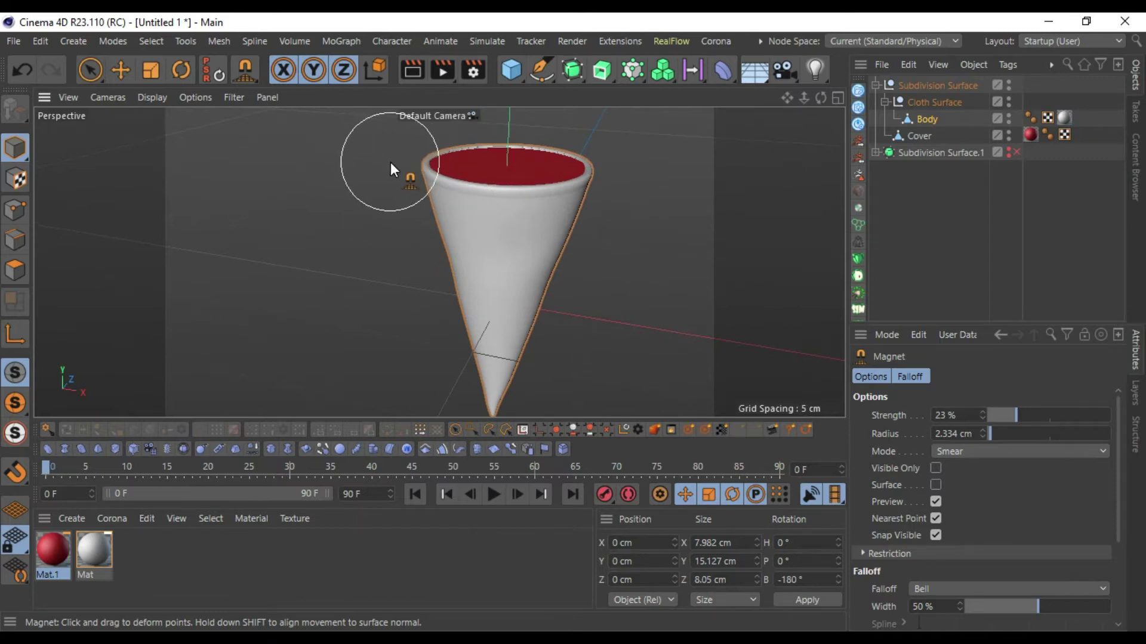
mouse_move(390, 162)
left_mouse_down("alt")
mouse_move(414, 174)
mouse_move(367, 158)
mouse_move(392, 153)
mouse_move(432, 195)
left_mouse_up("alt")
left_click_drag(510, 158, 510, 165)
Step: Select the Cover and pull its centre slightly downward with the Magnet
mouse_move(685, 248)
left_mouse_down("alt")
mouse_move(536, 311)
mouse_move(463, 285)
mouse_move(472, 265)
left_mouse_up("alt")
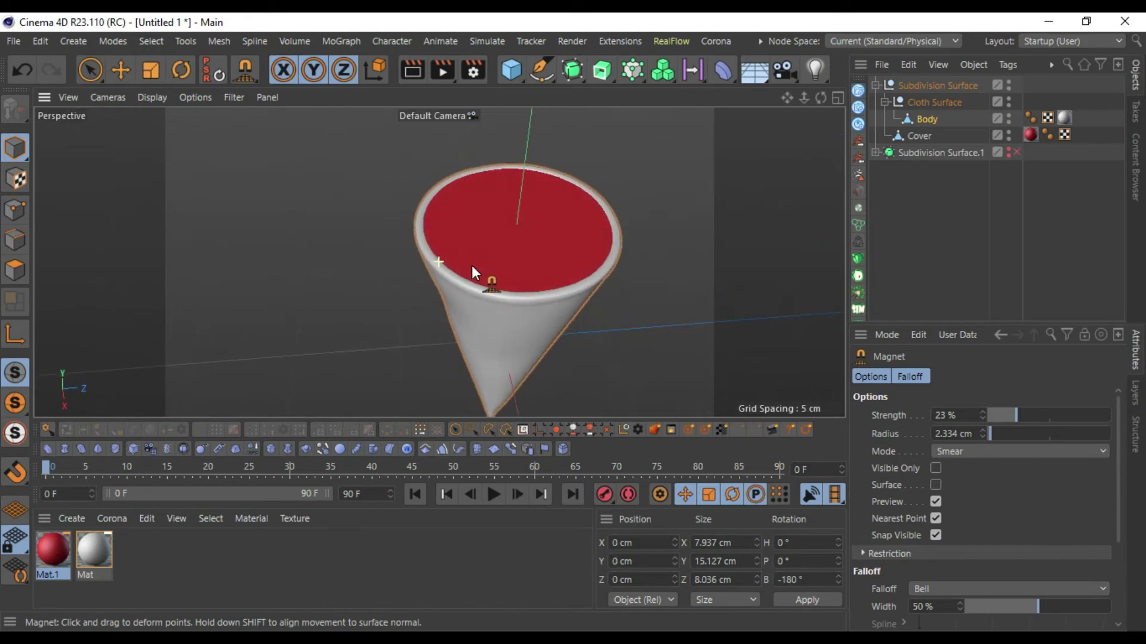
left_click(916, 137)
left_click_drag(517, 225, 516, 239)
Step: Examine the deformed cone and its red cover from several angles and distances, with the Body outlined and without
left_click_drag(679, 267, 696, 239, "alt")
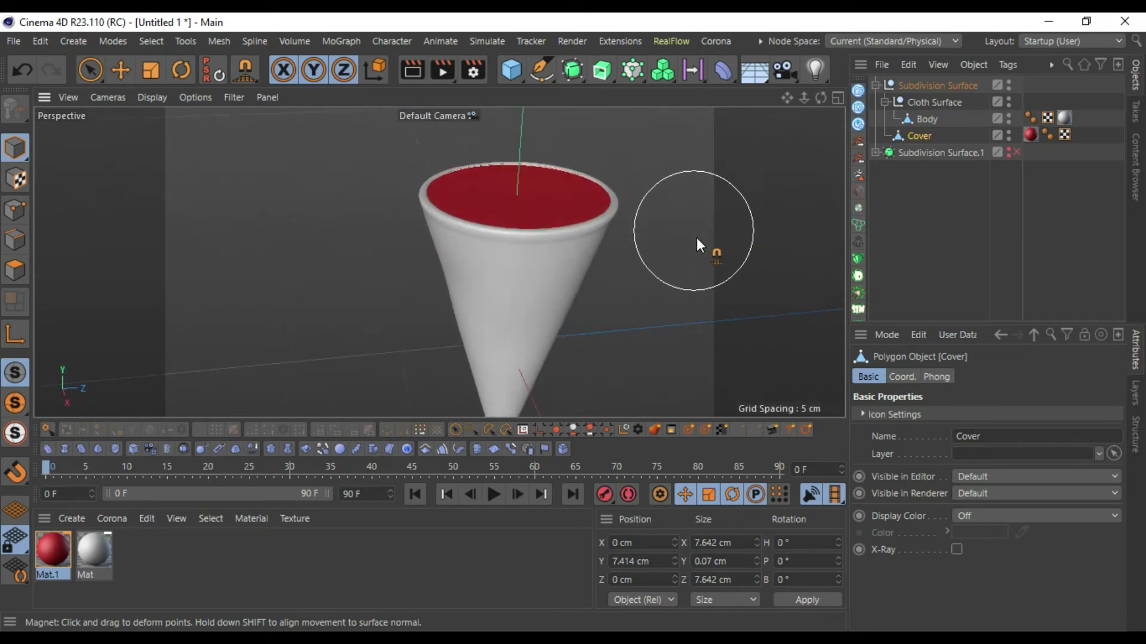
scroll(696, 237, "down", 4)
mouse_move(787, 98)
left_mouse_down()
mouse_move(439, 261)
mouse_move(481, 315)
left_mouse_up()
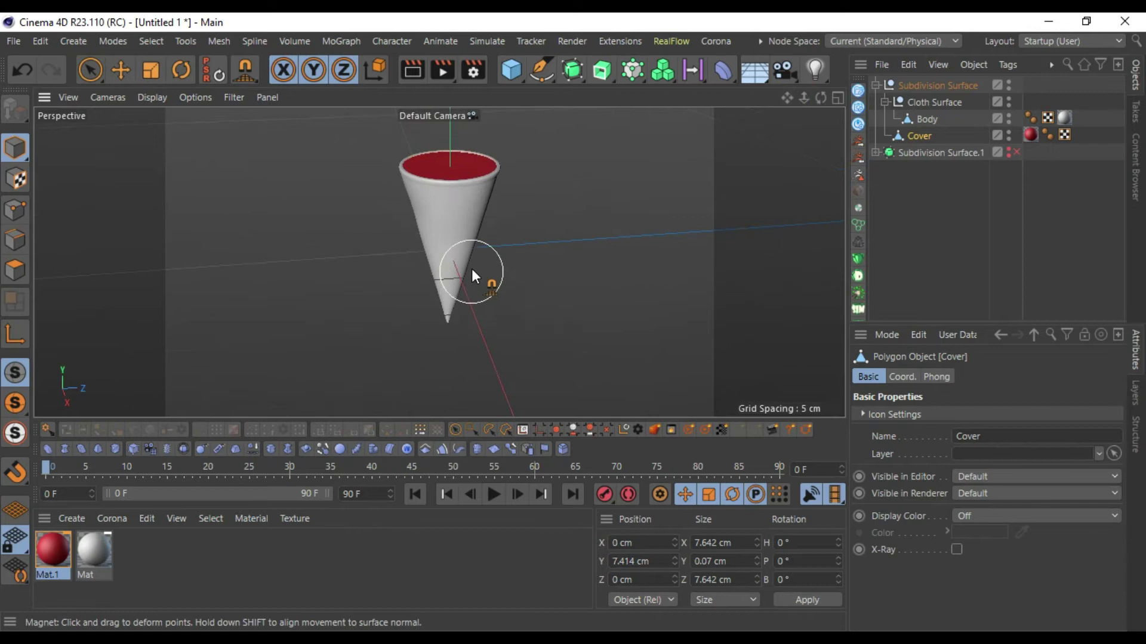
left_click_drag(818, 101, 828, 128)
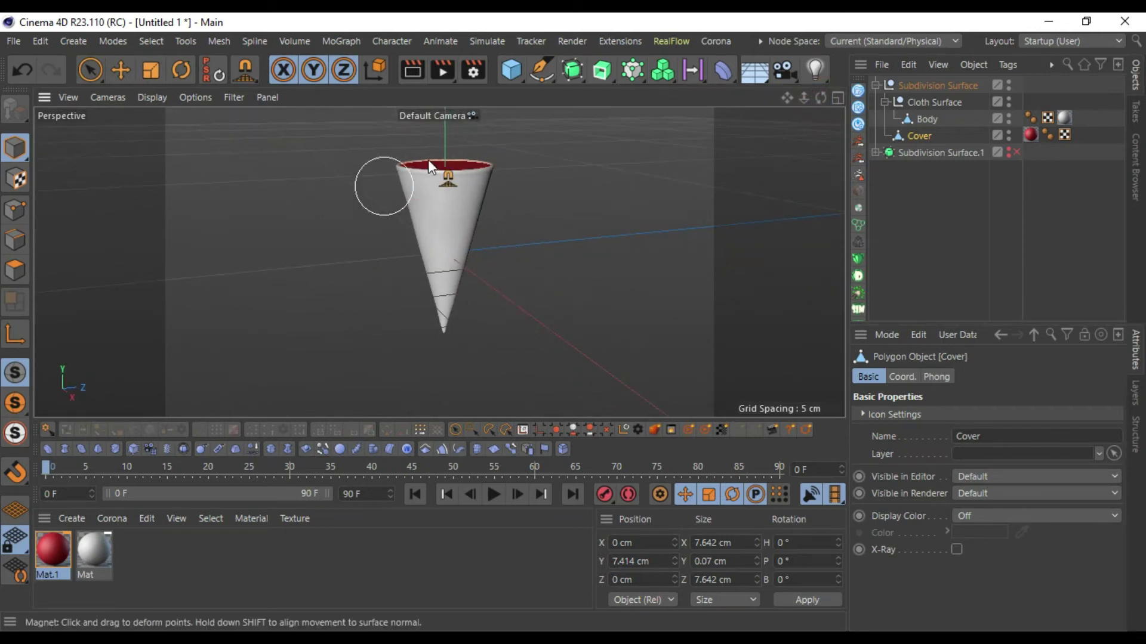
scroll(460, 244, "up", 5)
scroll(474, 234, "down", 2)
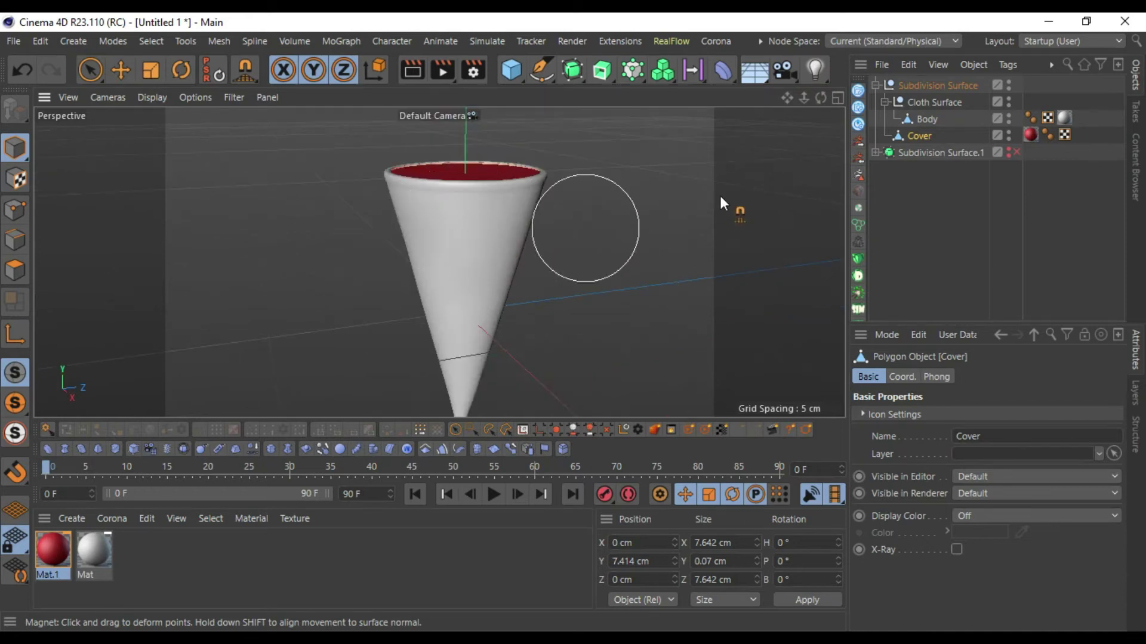
left_click_drag(786, 101, 819, 97)
scroll(578, 223, "down", 3)
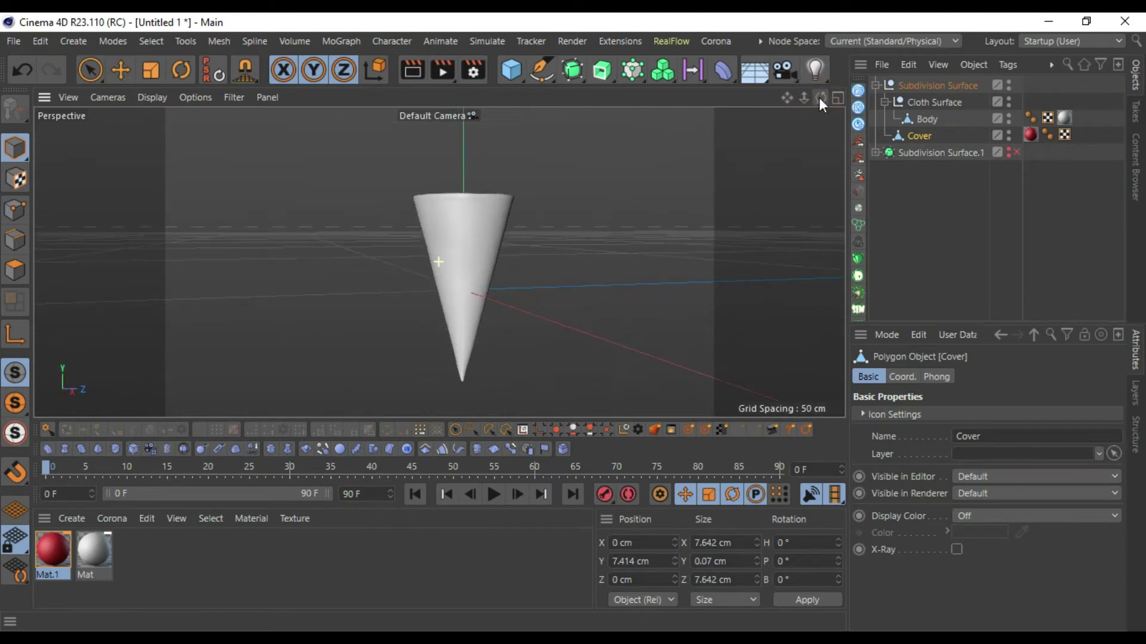
left_click(931, 119)
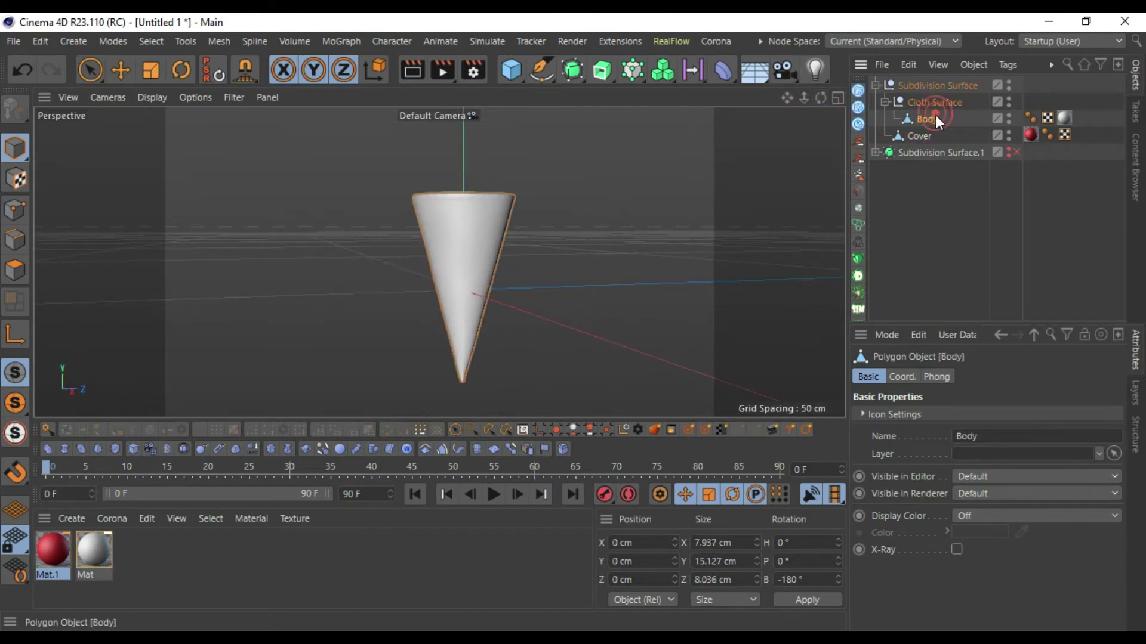
left_click_drag(824, 99, 822, 106)
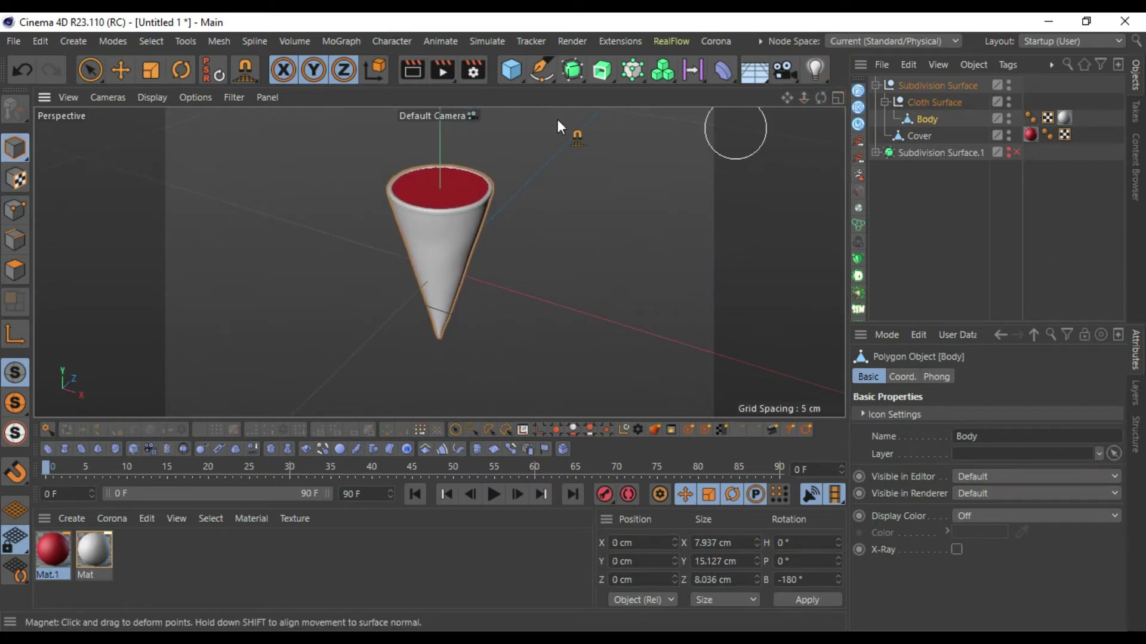
left_click(946, 204)
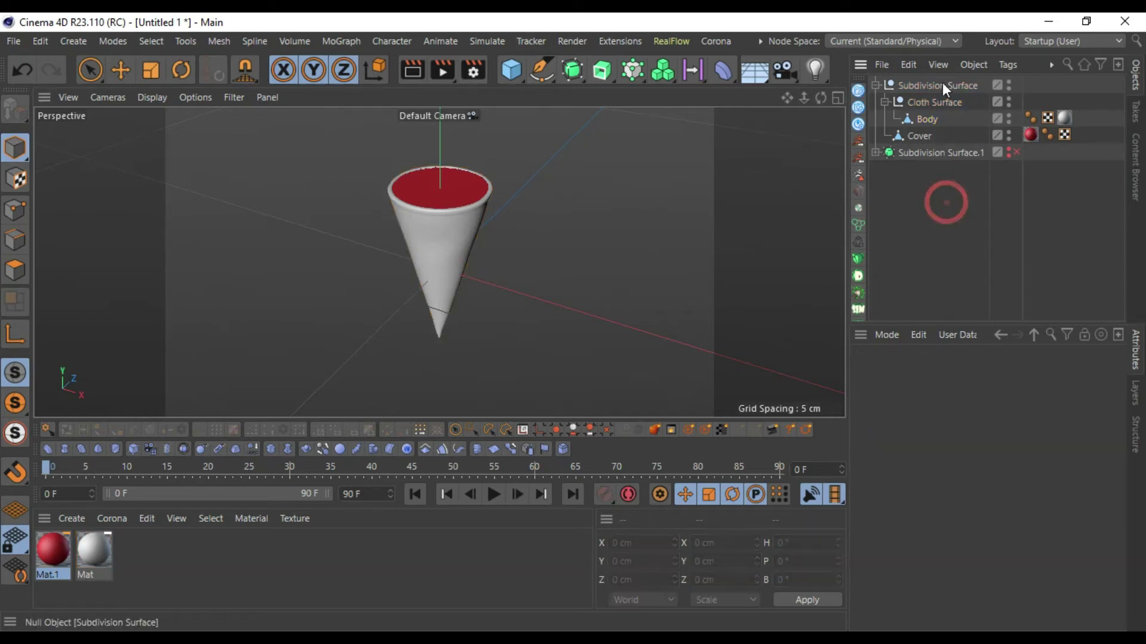
left_click(931, 119)
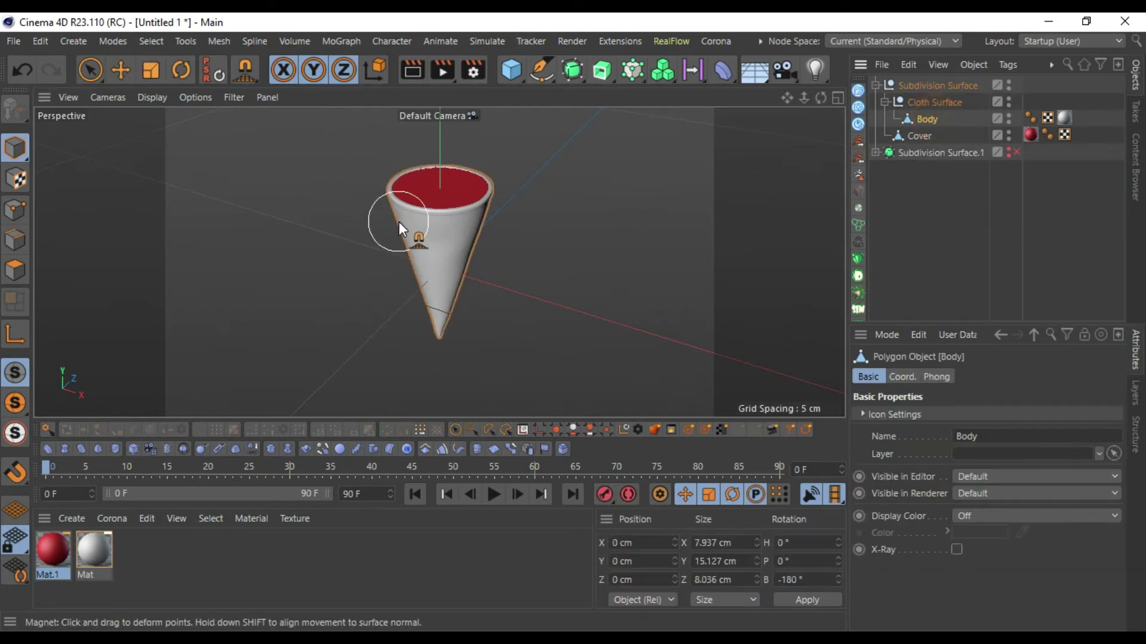
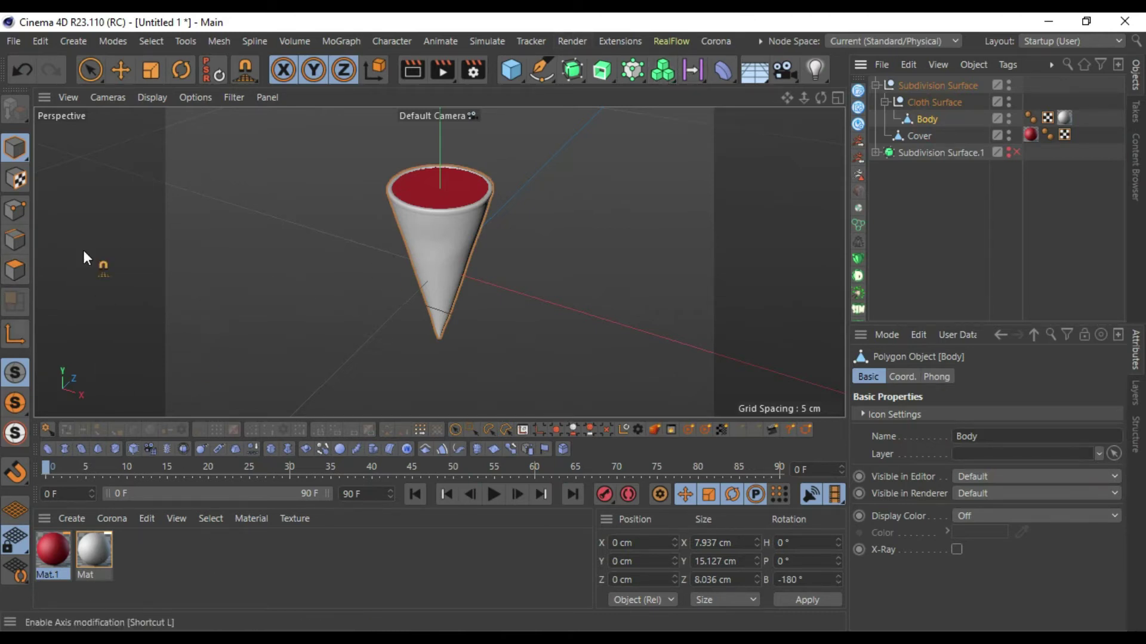
Step: Add a Sphere primitive and set its radius to 1 cm
left_click(513, 74)
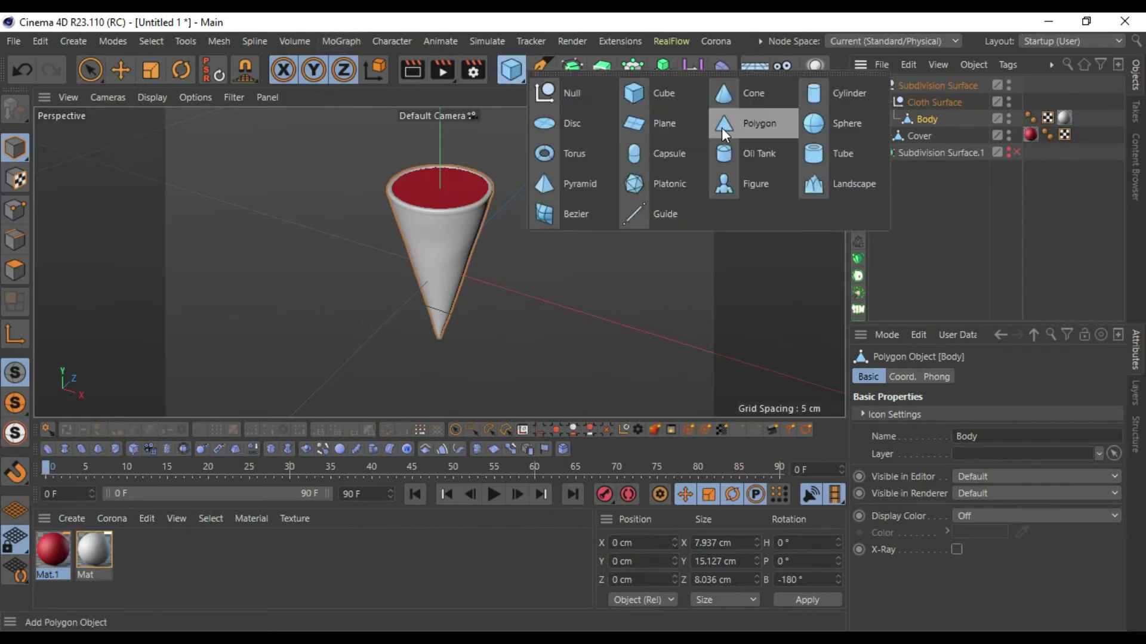
left_click(813, 131)
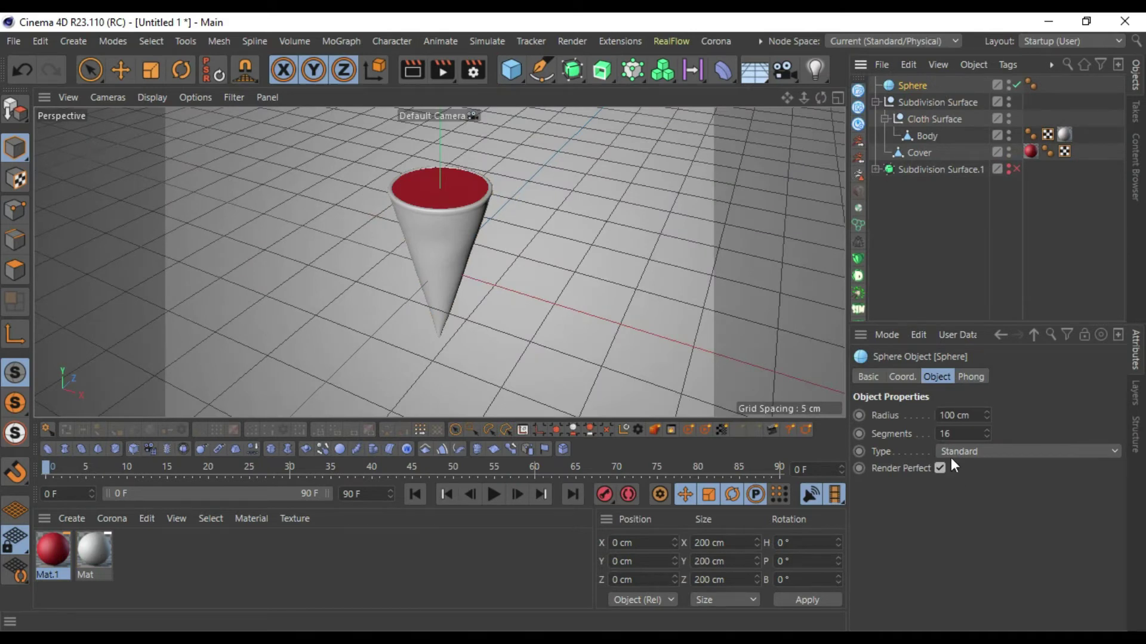
left_click(971, 418)
type("1")
key("Return")
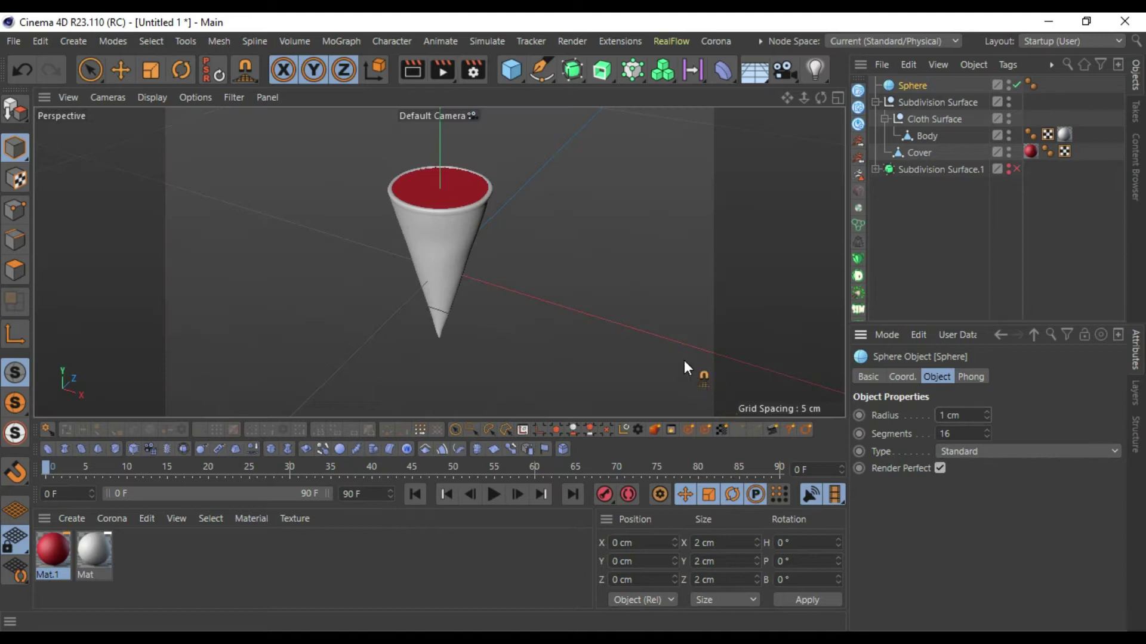
scroll(552, 270, "down", 5)
scroll(584, 228, "up", 6)
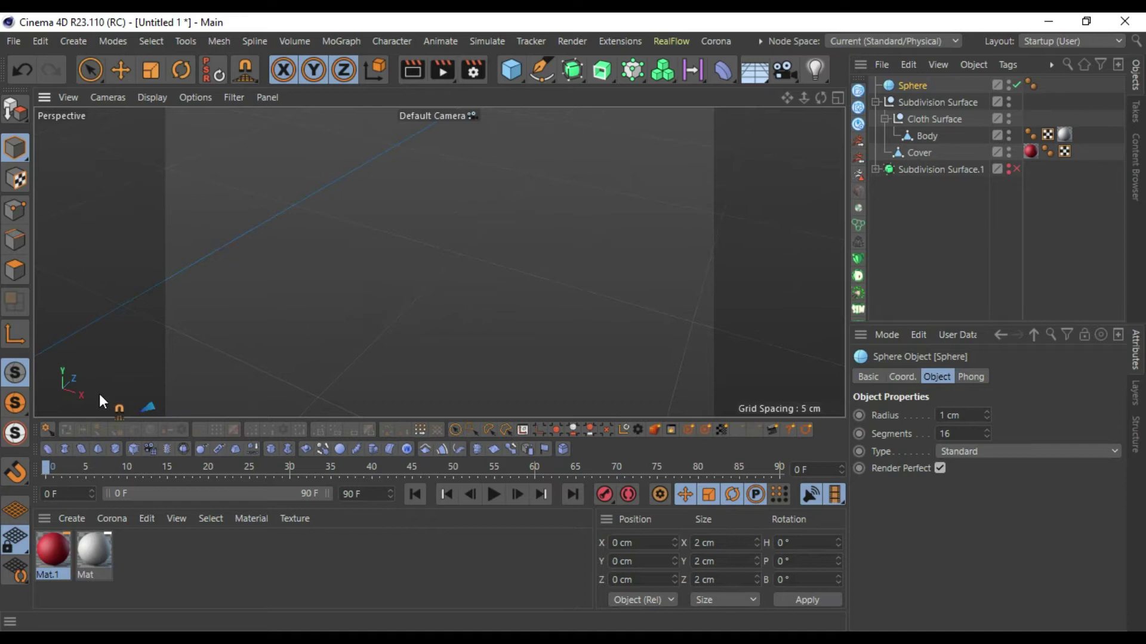
scroll(408, 297, "down", 6)
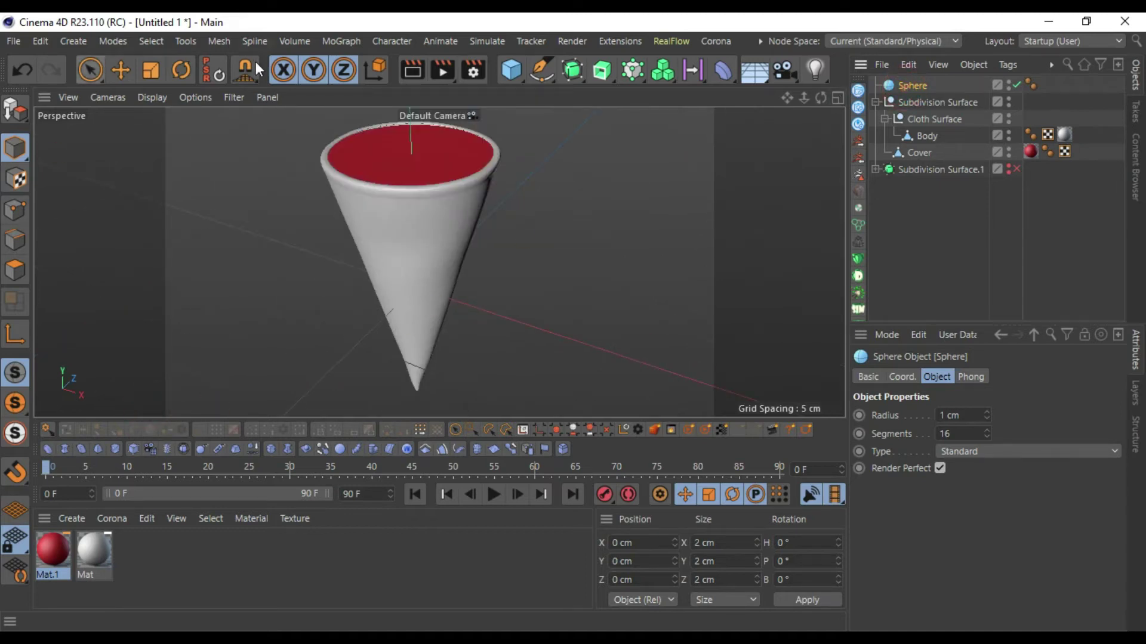
Step: Move the Sphere along the X axis to about 17.8 cm, clear of the cone
scroll(419, 218, "down", 2)
key("e")
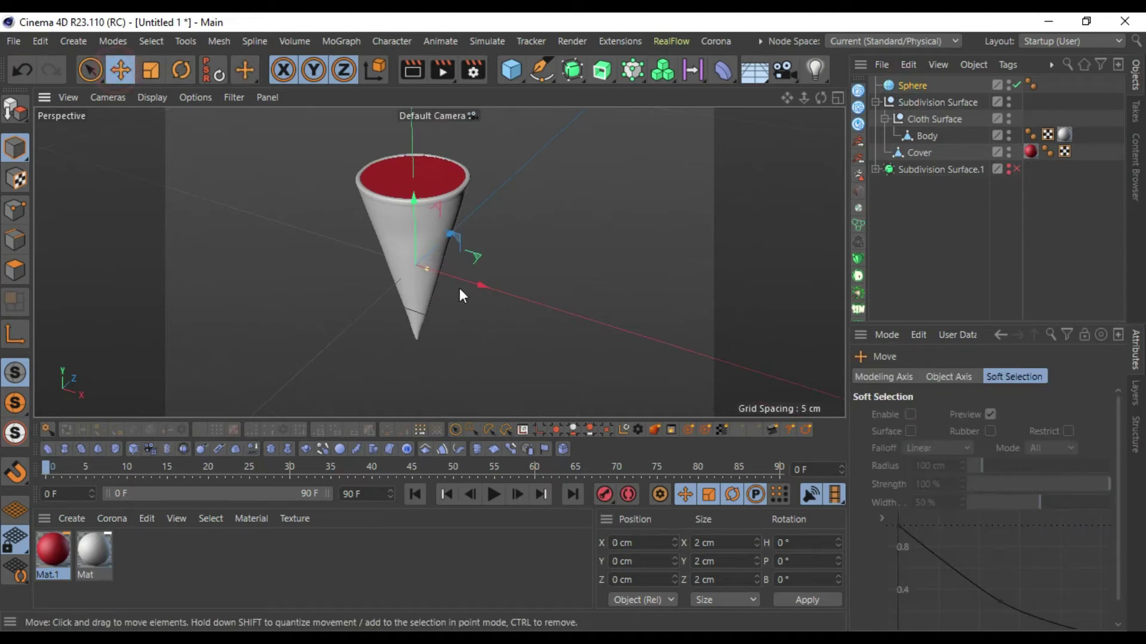
left_click_drag(482, 284, 738, 352)
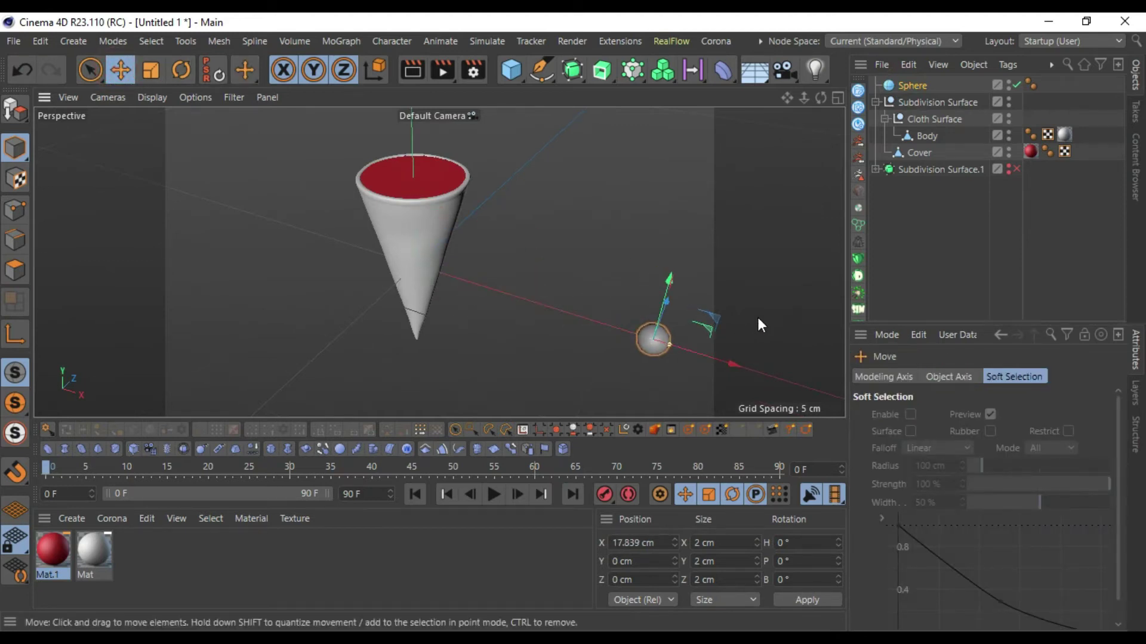
Step: Add a MoGraph Cloner and make the Sphere its child
left_click(922, 228)
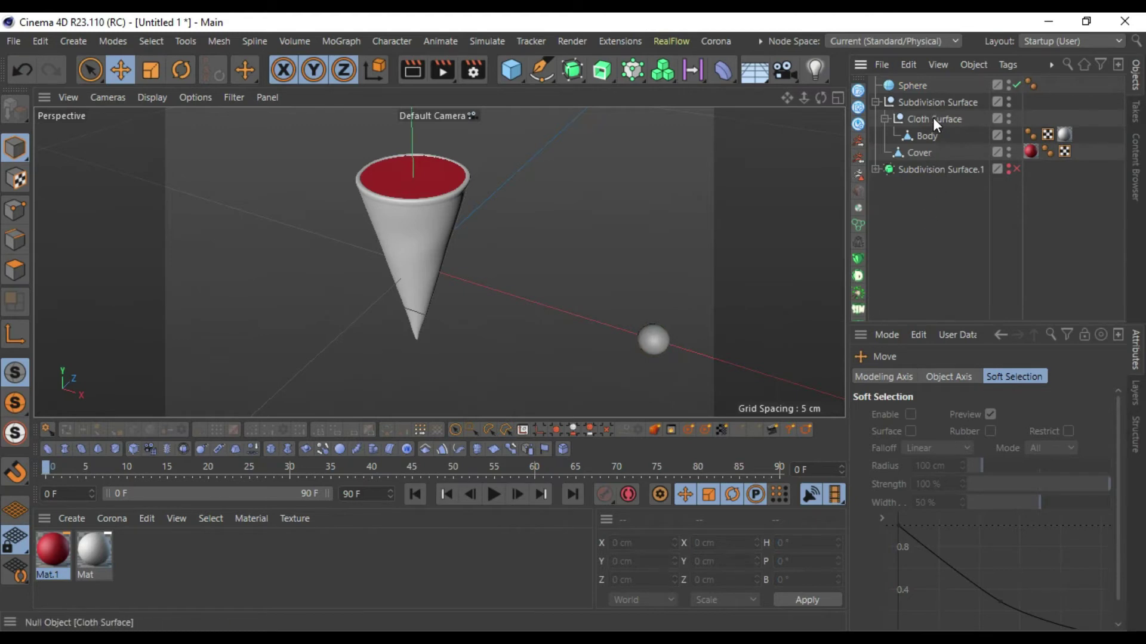
left_click(920, 139)
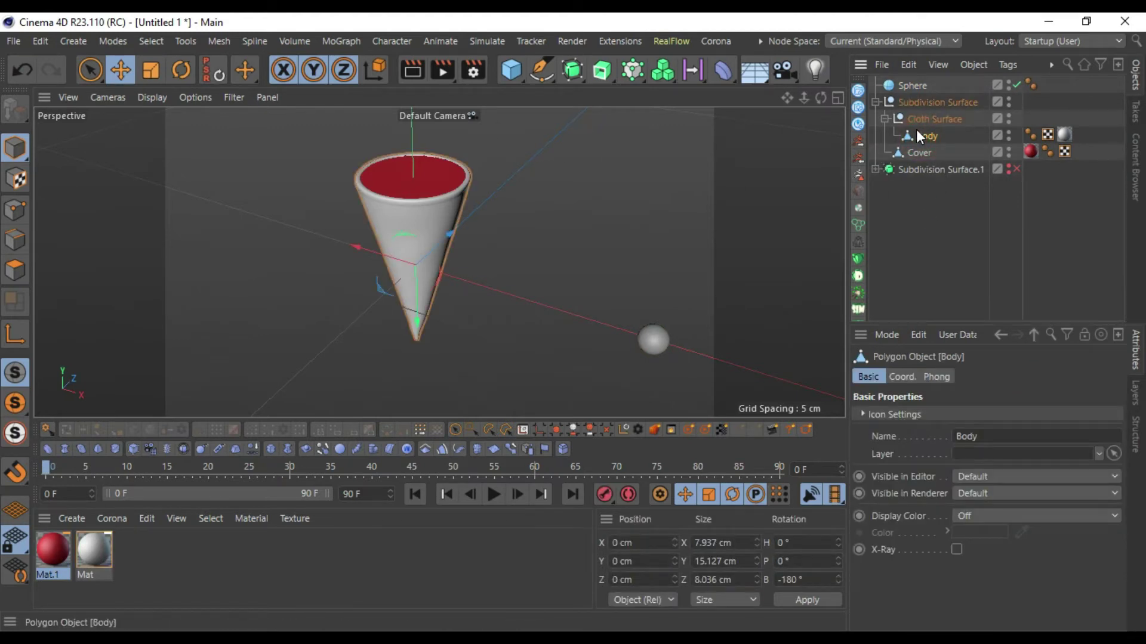
left_click(626, 79)
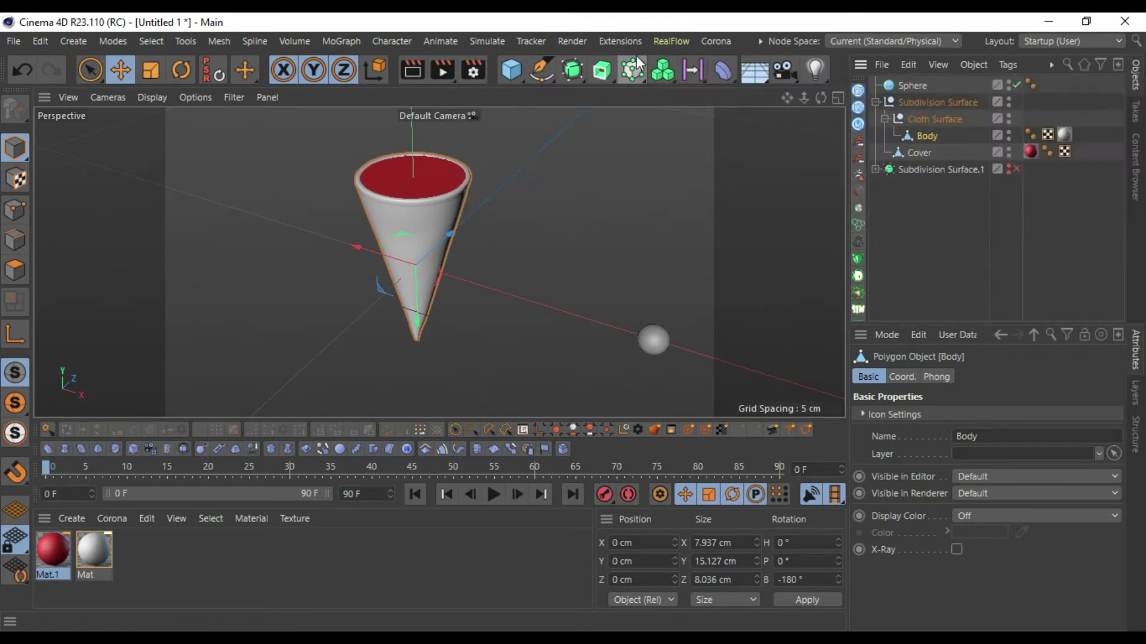
left_click(588, 78)
left_click(581, 77)
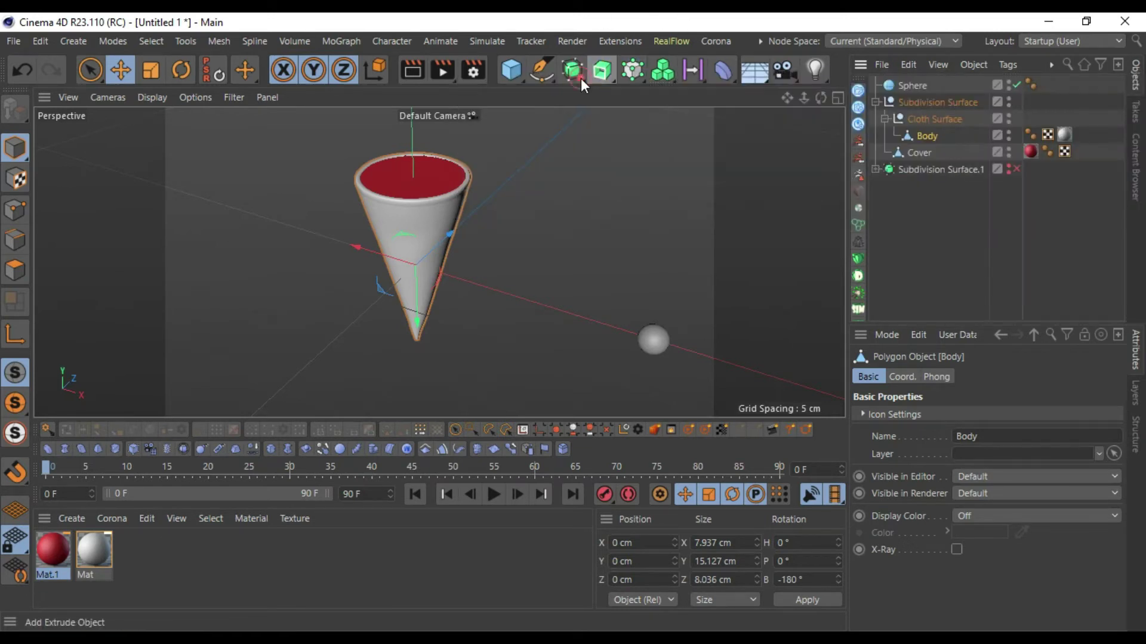
left_click(578, 77)
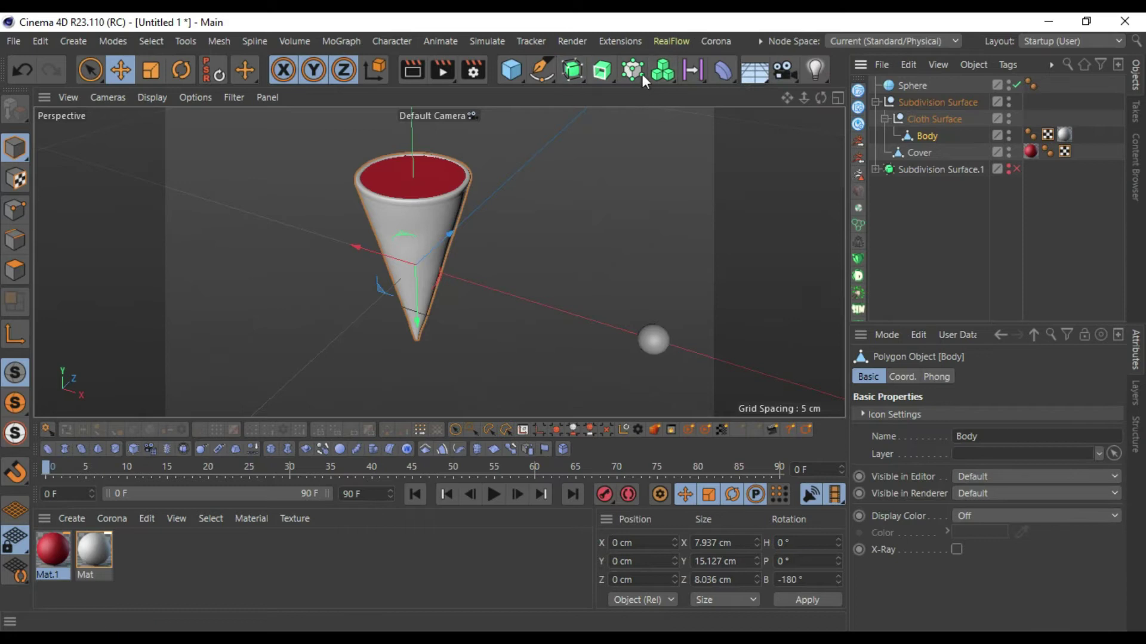
left_click(636, 65)
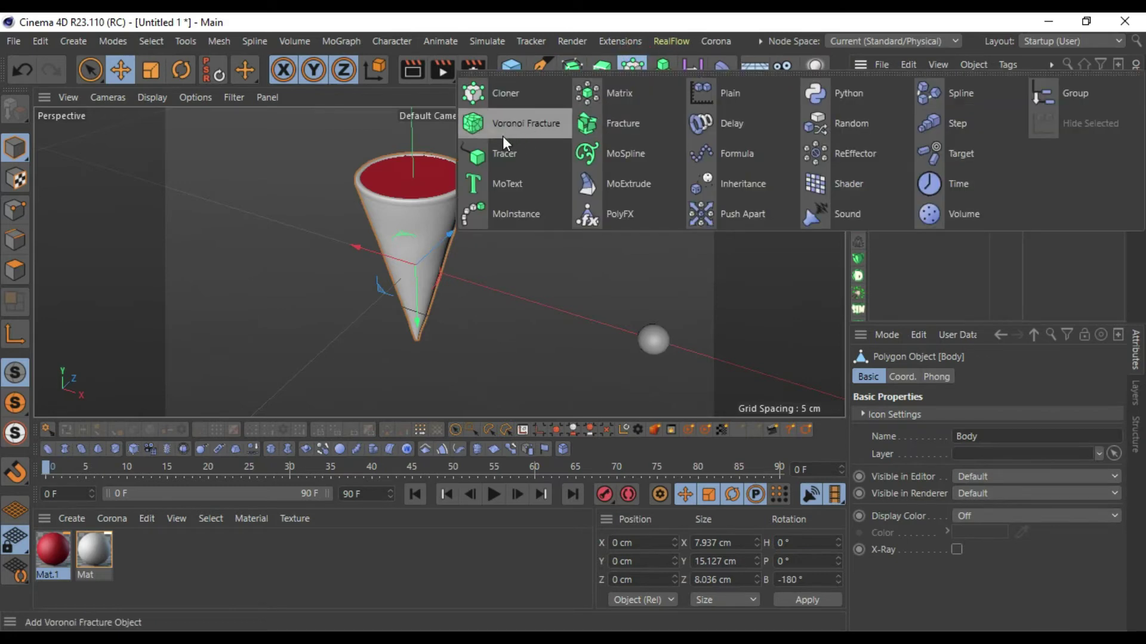
left_click(496, 93)
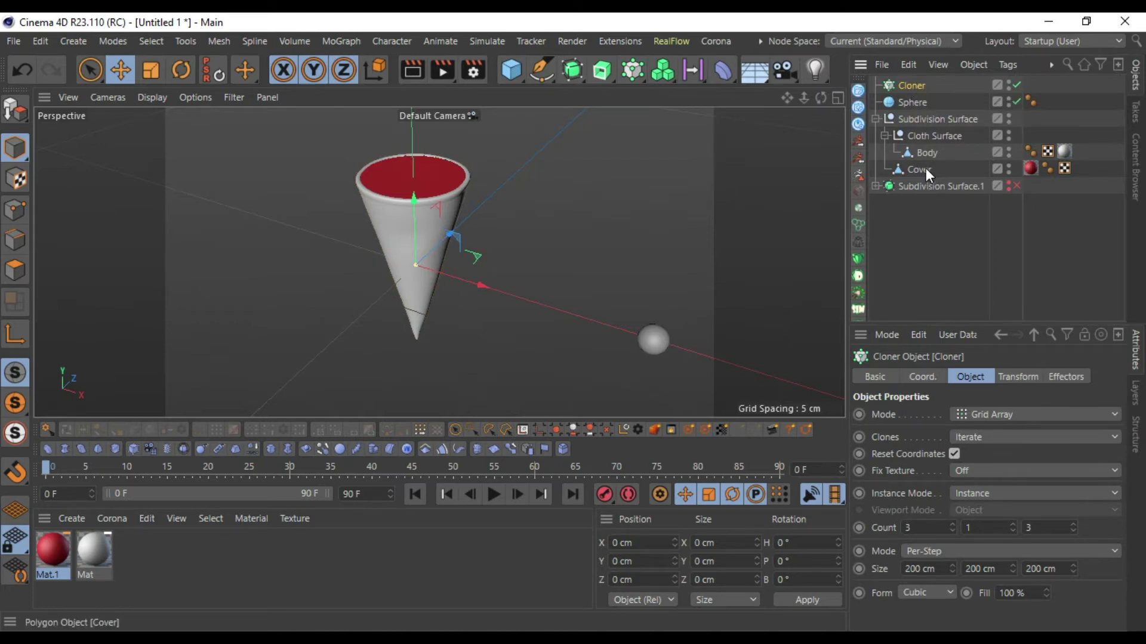
left_click_drag(922, 106, 915, 87)
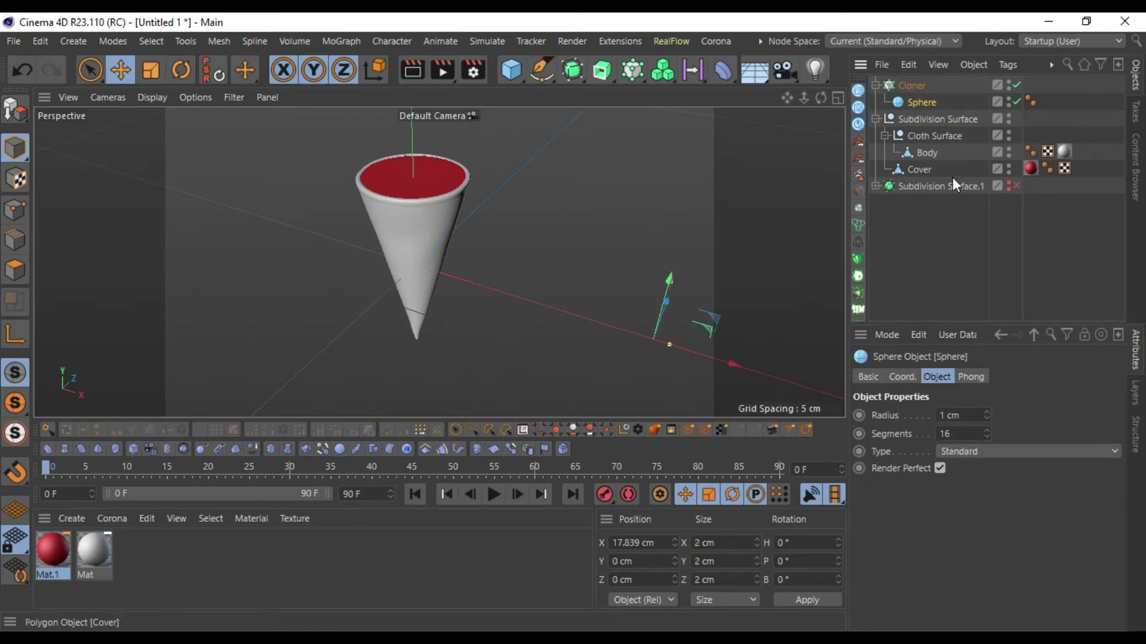
Step: Set the Cloner's mode to Object and assign the Body as the object to clone onto
left_click(908, 87)
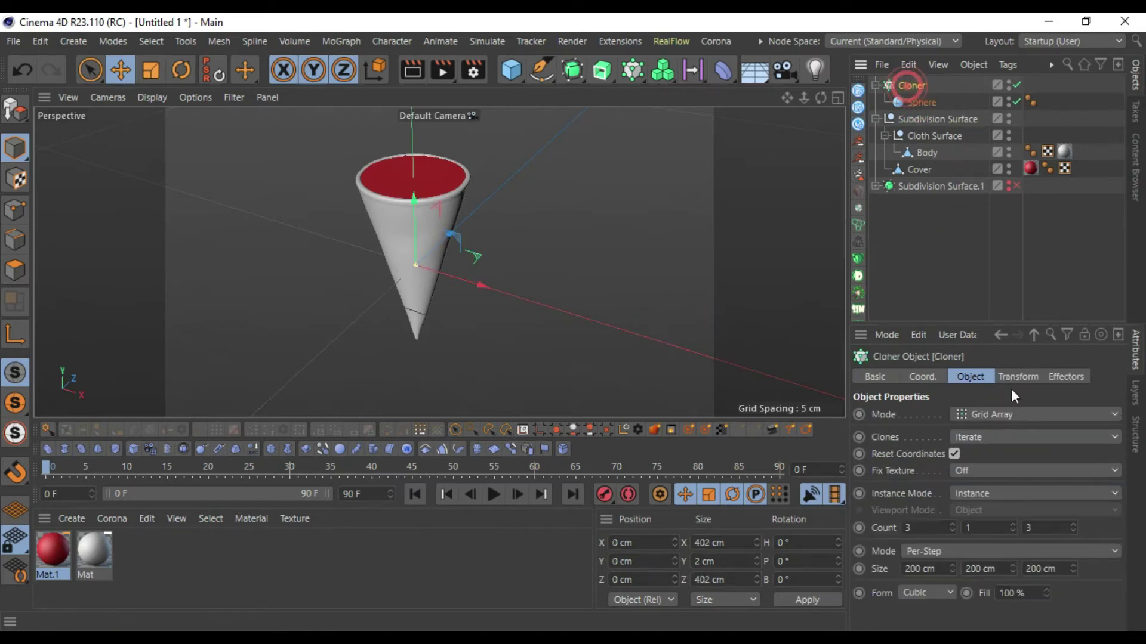
left_click(1015, 413)
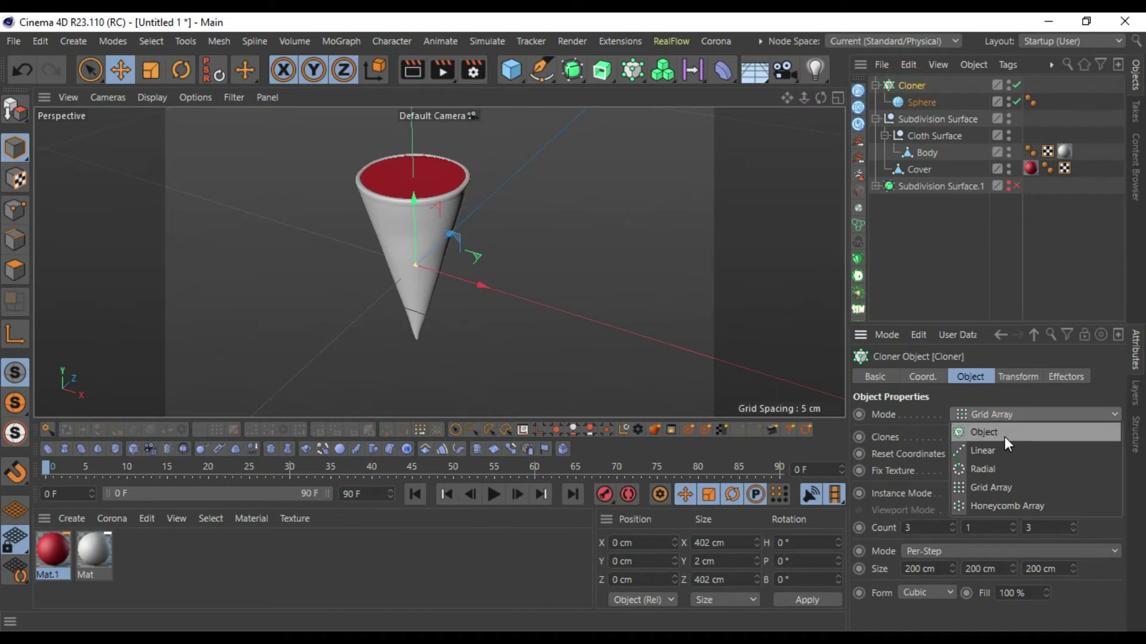
left_click(1004, 434)
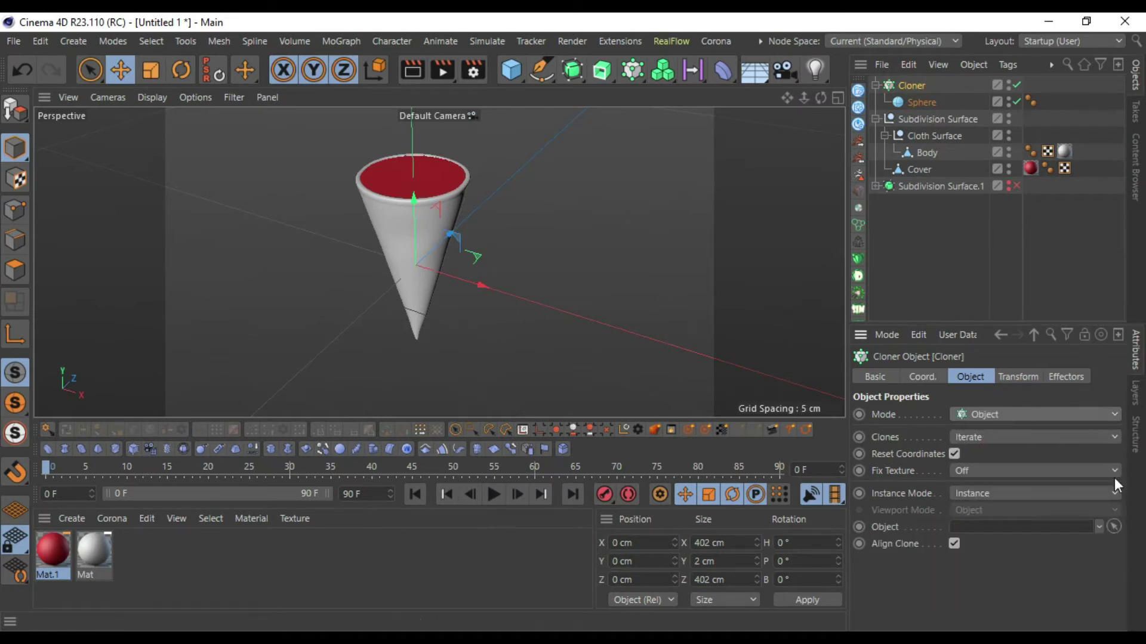
left_click_drag(930, 153, 999, 539)
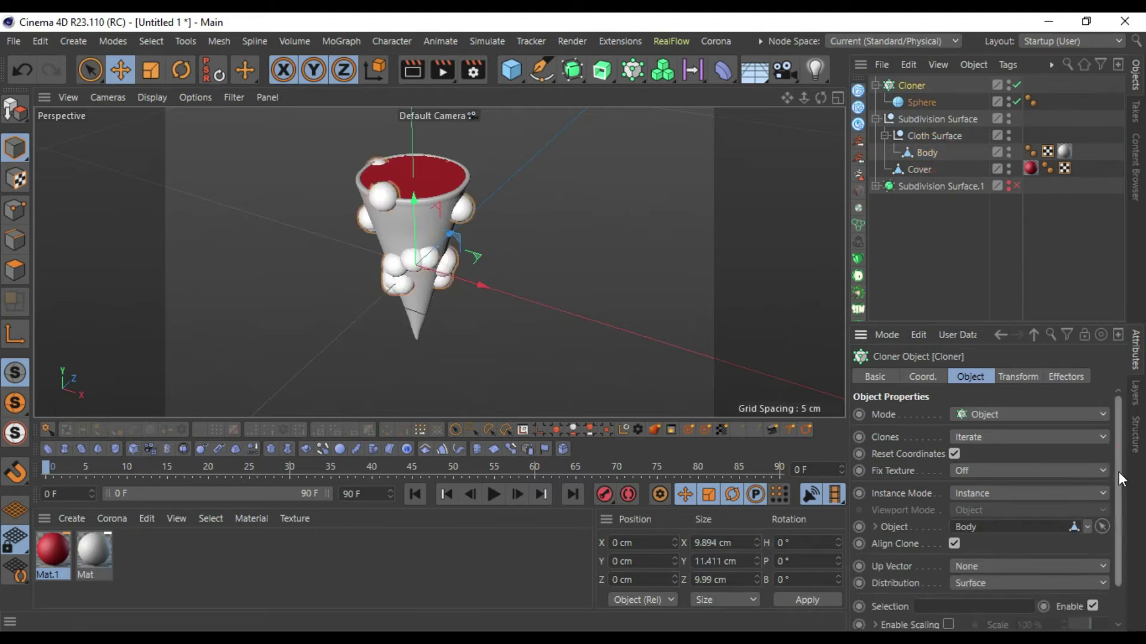
Step: Raise the Cloner's count to 100 and enable clone scaling with a scale of 38 %
left_click_drag(1118, 471, 1118, 548)
left_click_drag(990, 628, 1109, 625)
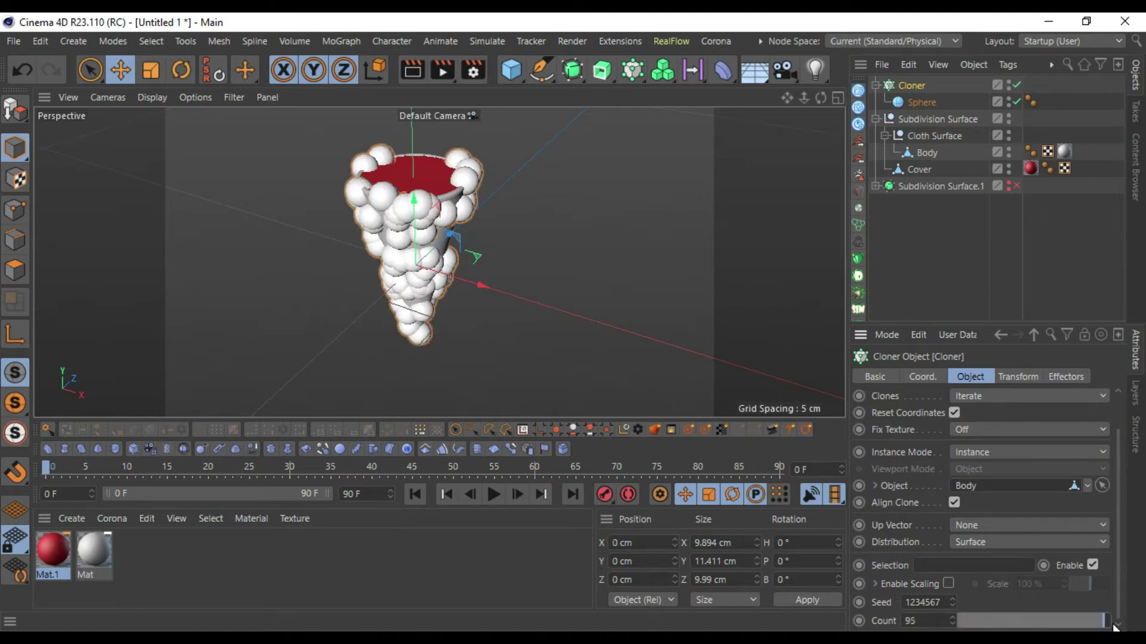
left_click(947, 584)
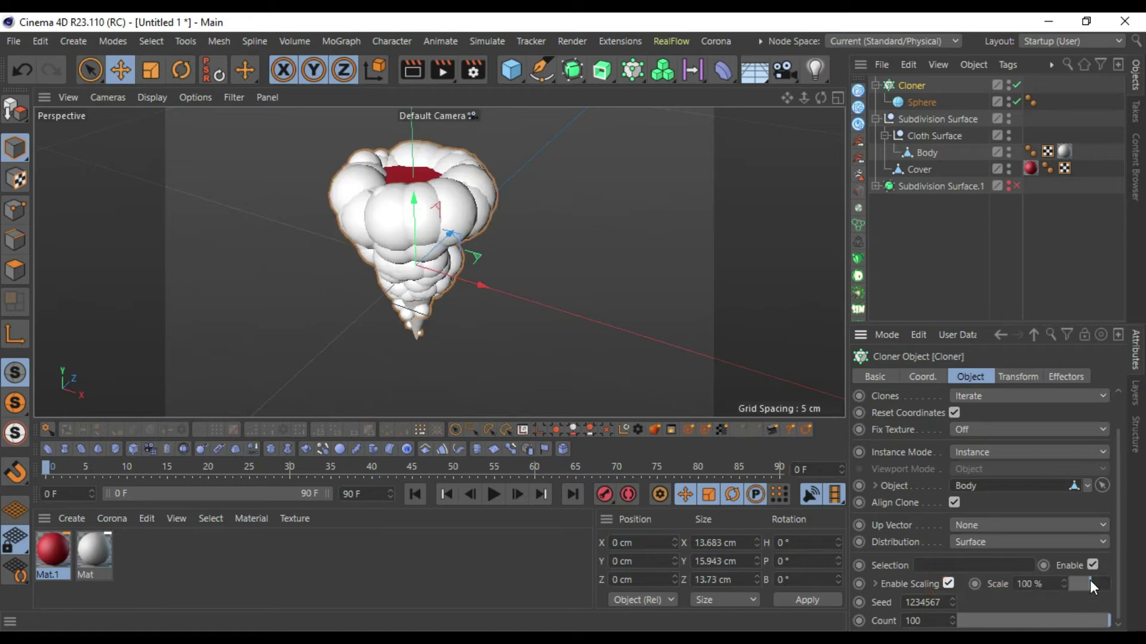
mouse_move(1087, 584)
left_mouse_down()
mouse_move(1058, 583)
mouse_move(1091, 585)
mouse_move(1077, 586)
left_mouse_up()
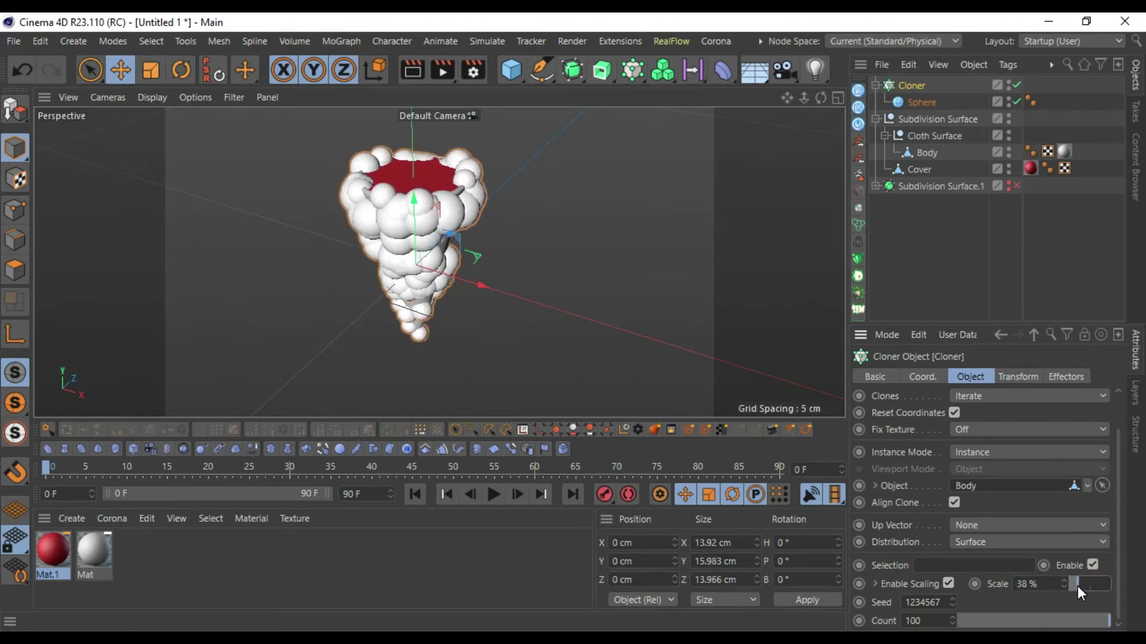
Step: Try radii of 0.01 cm and 0.1 cm for the cloned Sphere
left_click(919, 102)
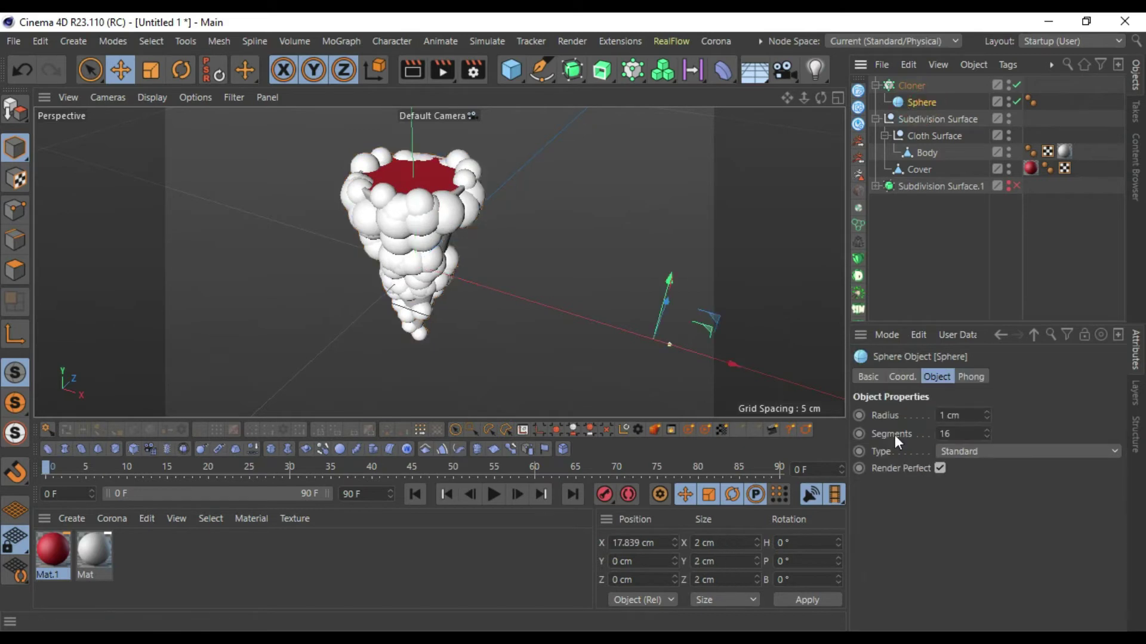
left_click(975, 414)
type("0.01")
key("Return")
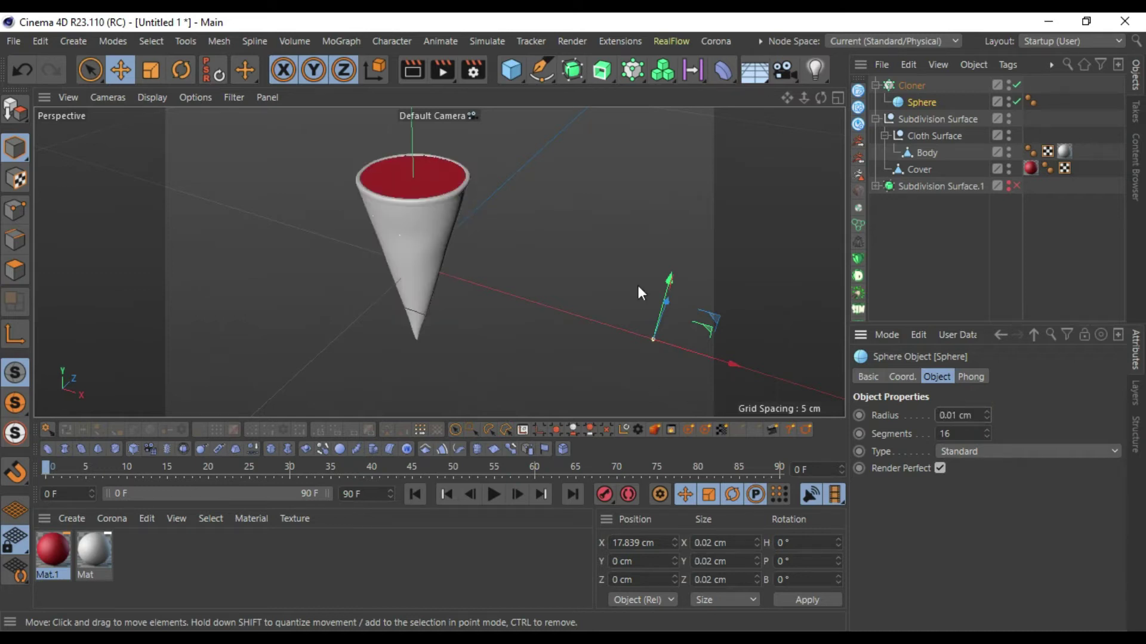
scroll(435, 254, "up", 5)
left_click(948, 416)
key("Return")
scroll(478, 236, "down", 5)
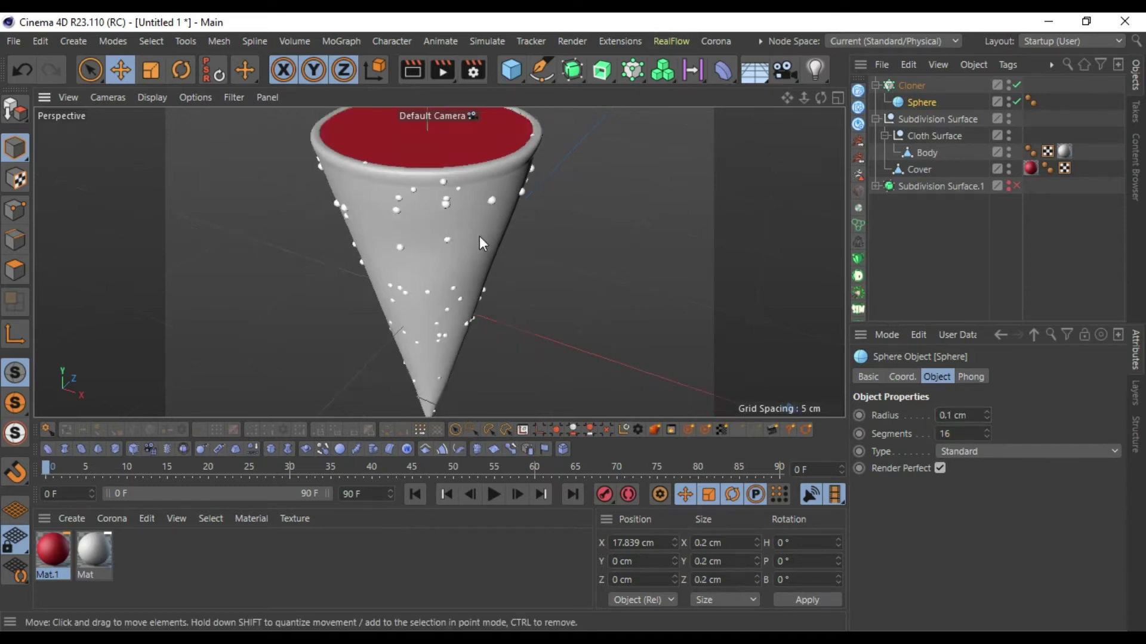
Step: Set the cloned Sphere's radius to 0.05 cm and check the droplets on the cone from several angles
left_click_drag(821, 97, 852, 388)
left_click(950, 415)
key("BackSpace")
key("BackSpace")
type(".05")
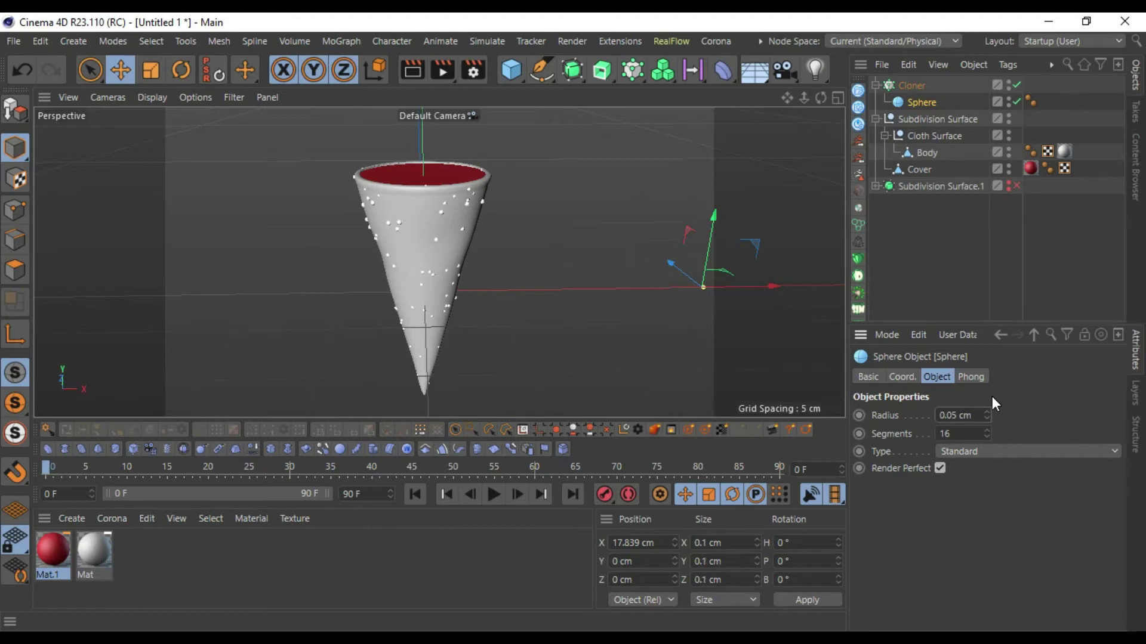
scroll(464, 218, "up", 6)
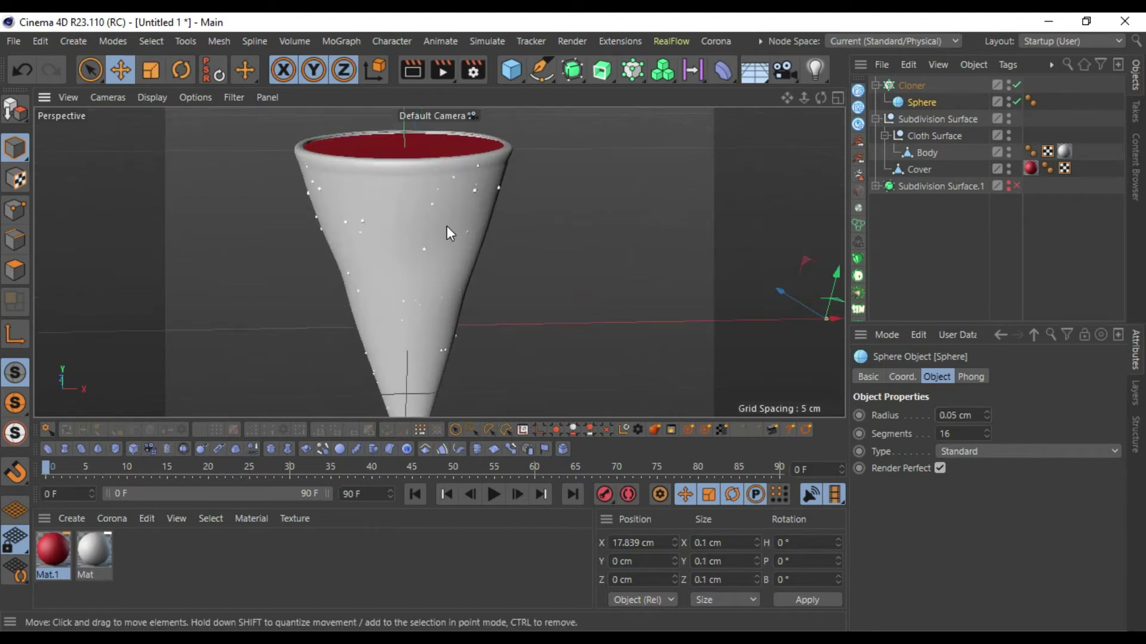
scroll(446, 226, "down", 5)
left_click_drag(821, 98, 742, 142)
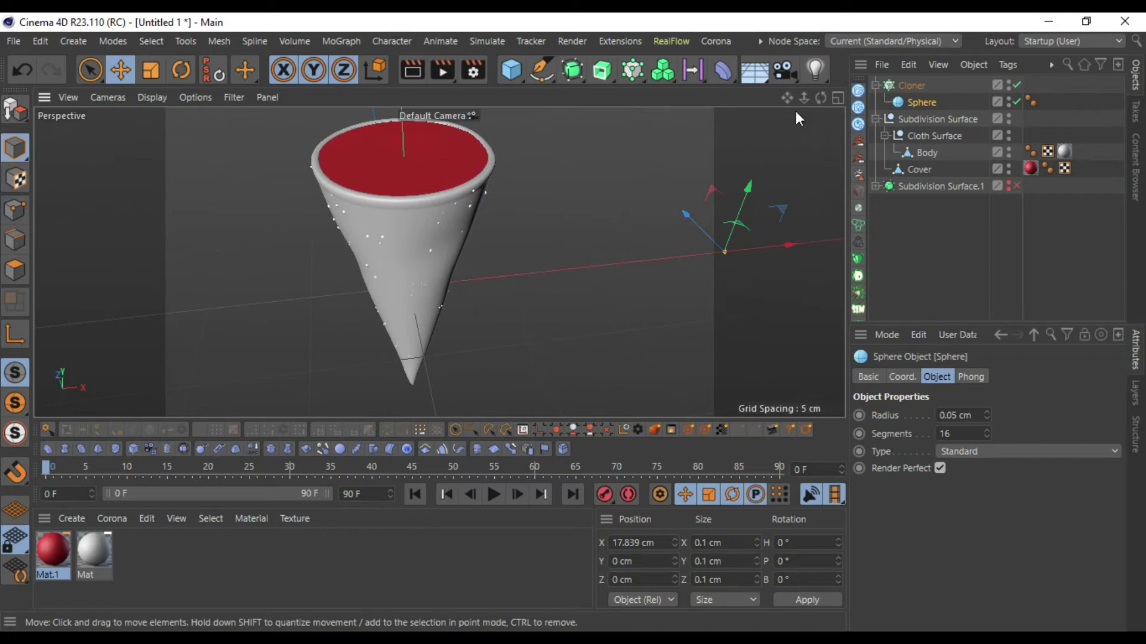
Step: Reduce the Cloner's scale to 14 % and change its distribution seed to 1234568
left_click(919, 84)
left_click(1117, 473)
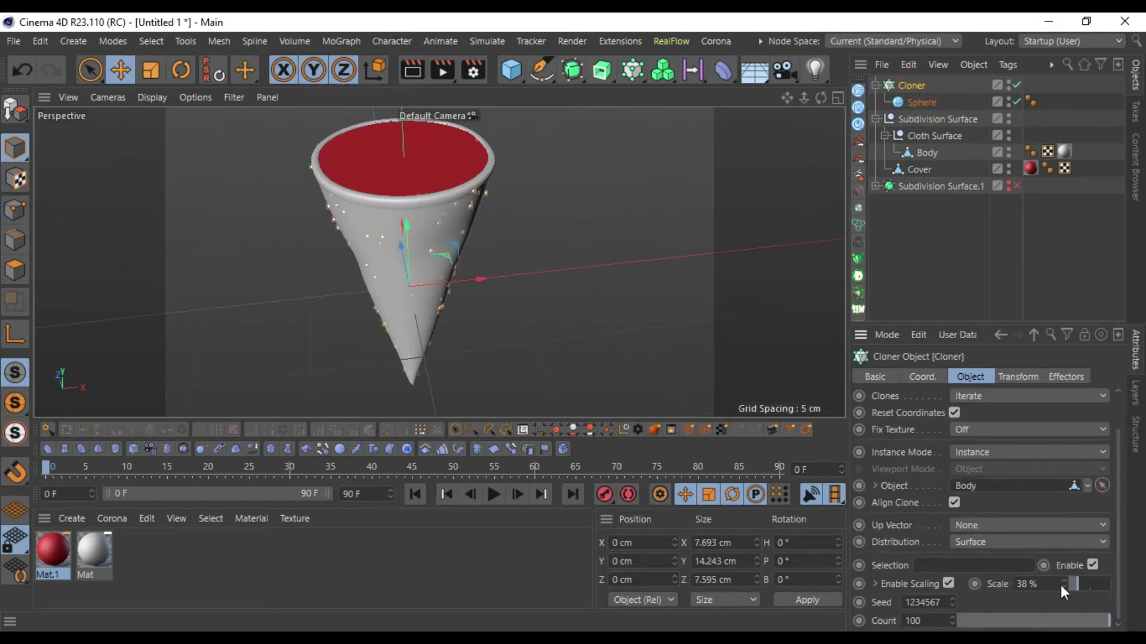
mouse_move(1079, 585)
left_mouse_down()
mouse_move(1115, 584)
mouse_move(1033, 582)
mouse_move(1126, 586)
mouse_move(1073, 589)
left_mouse_up()
left_click(952, 599)
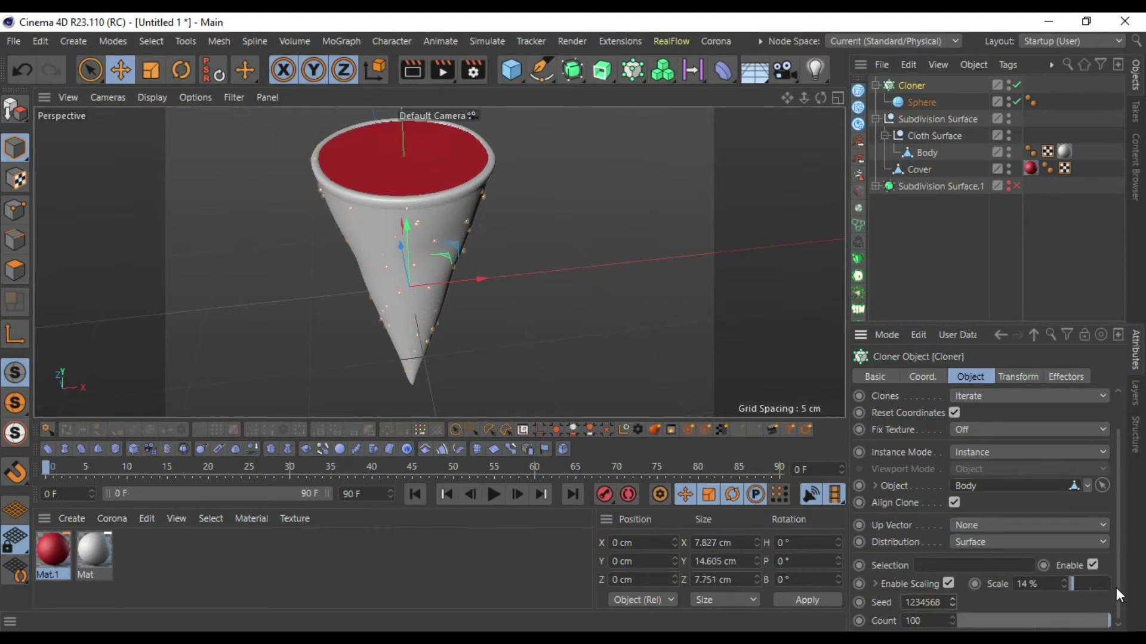
Step: Set the Cloner's count to 200 and lower its scale to 0 %
double_click(912, 620)
key("Return")
mouse_move(820, 98)
left_mouse_down()
mouse_move(818, 144)
mouse_move(815, 77)
left_mouse_up()
left_click_drag(439, 262, 544, 194, "alt")
scroll(472, 168, "up", 5)
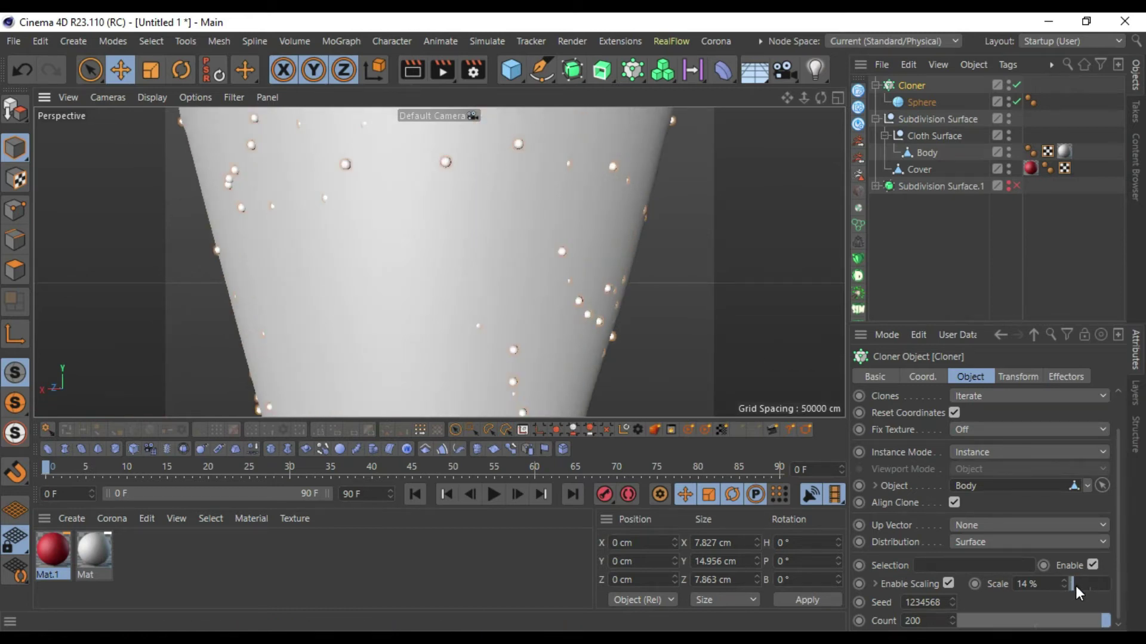
left_click_drag(1075, 586, 1011, 587)
scroll(477, 221, "down", 5)
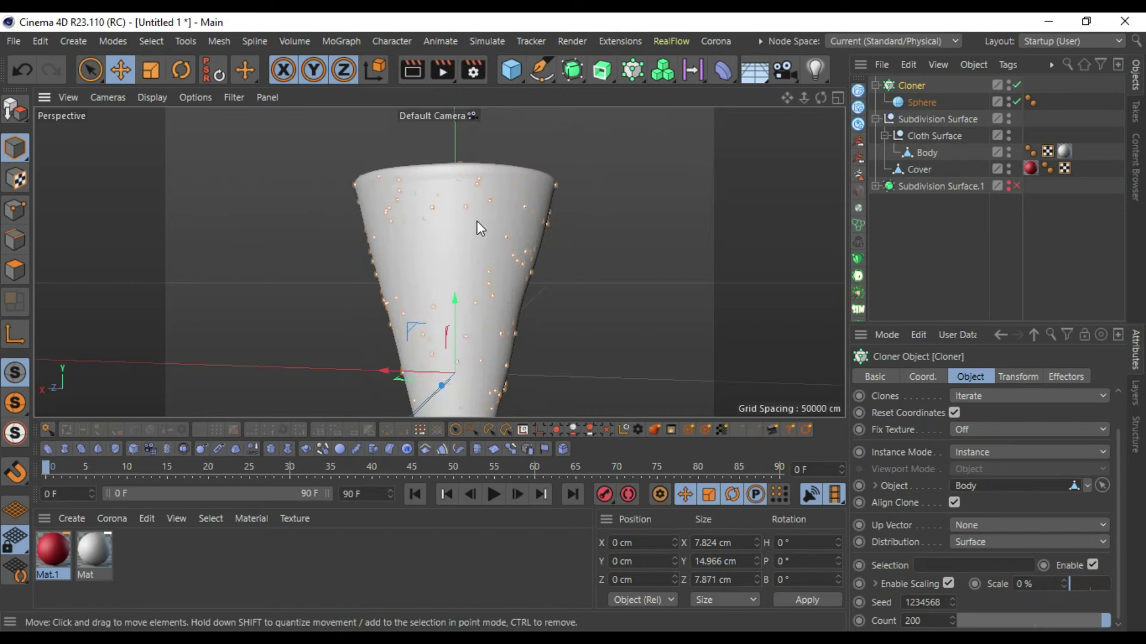
left_click(1073, 542)
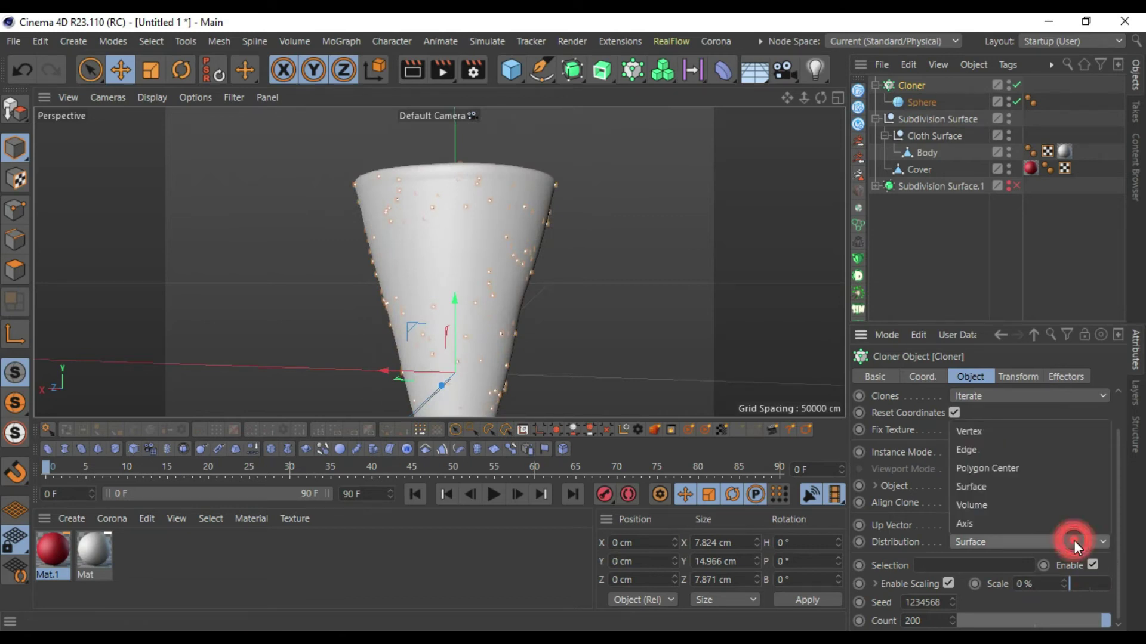
left_click(1073, 541)
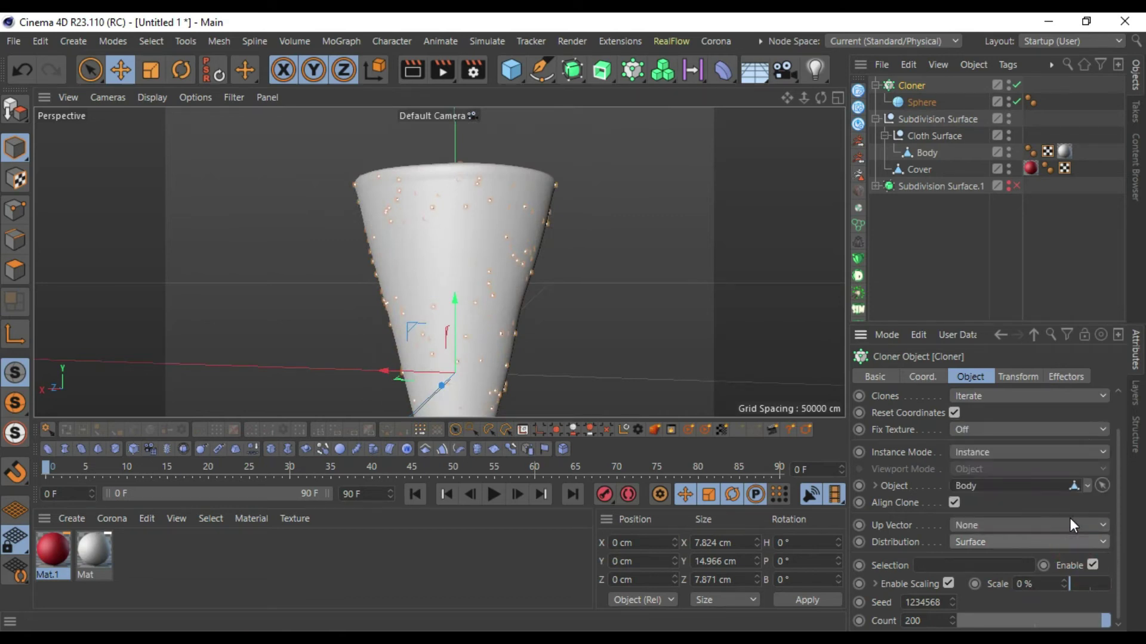
left_click(1070, 522)
left_click(1070, 521)
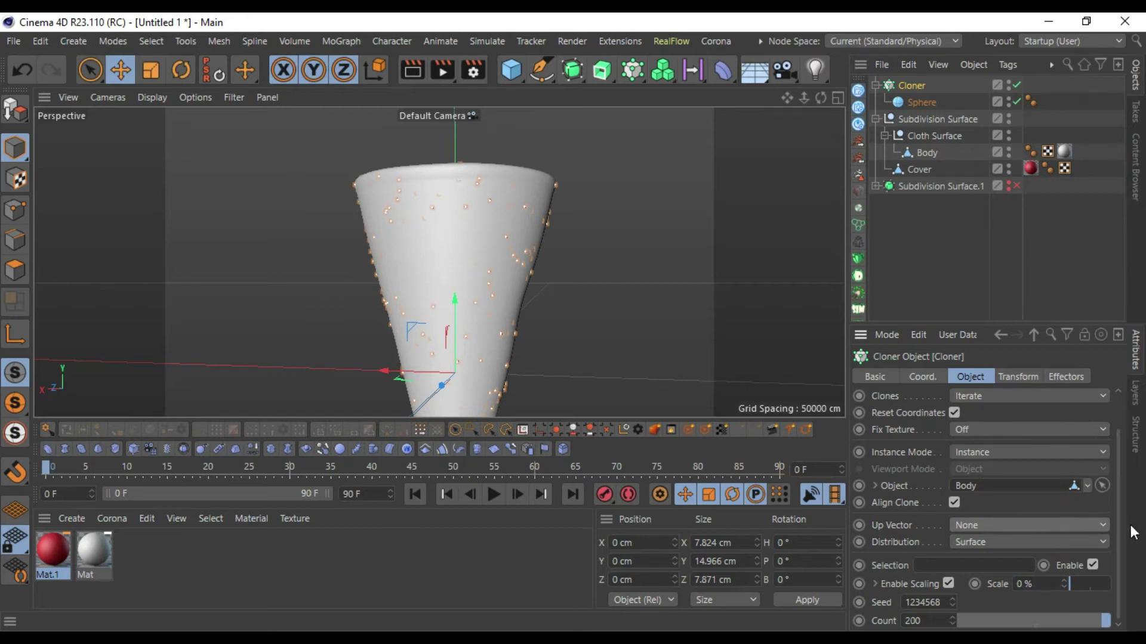
Step: Try the Multi-Instance mode on the Cloner and return it to Instance
left_click(1005, 453)
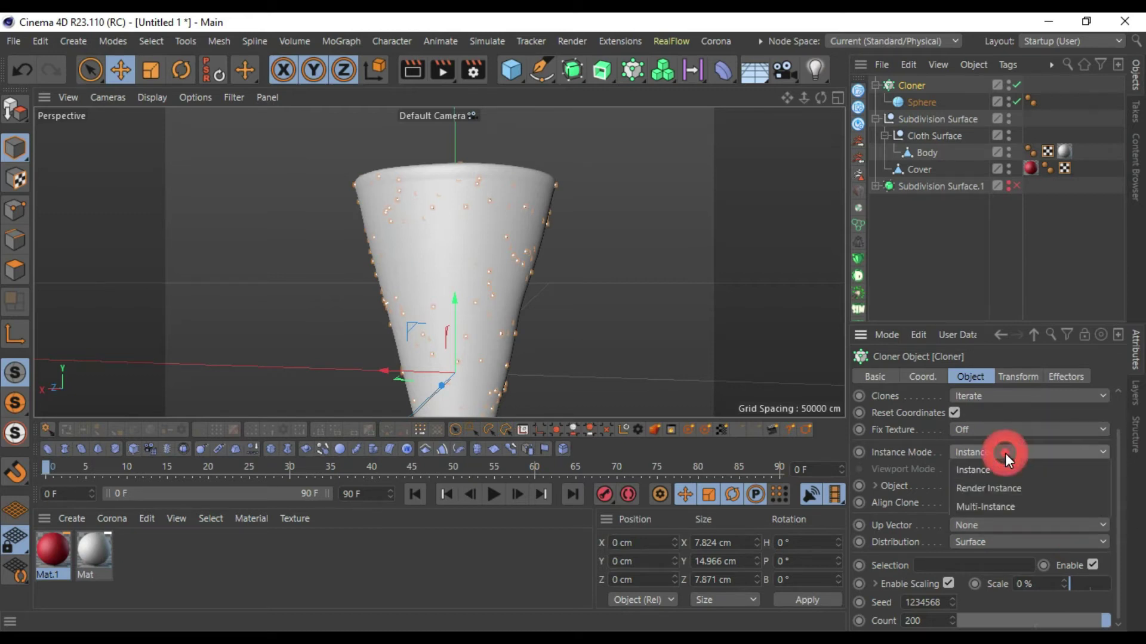
left_click(1004, 507)
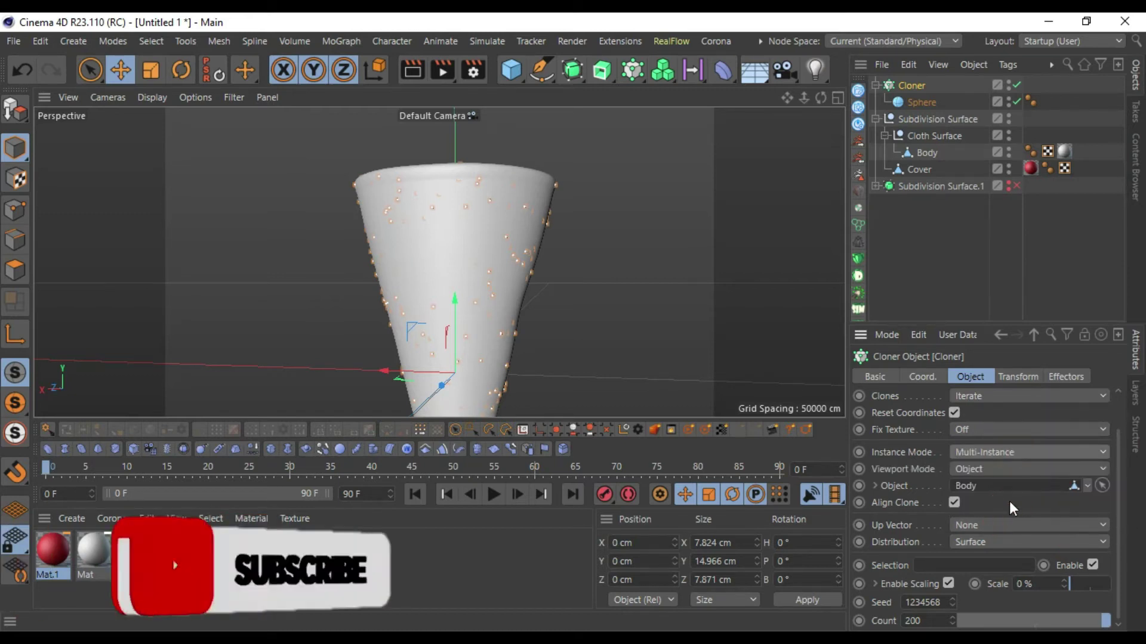
left_click(998, 470)
left_click(1022, 430)
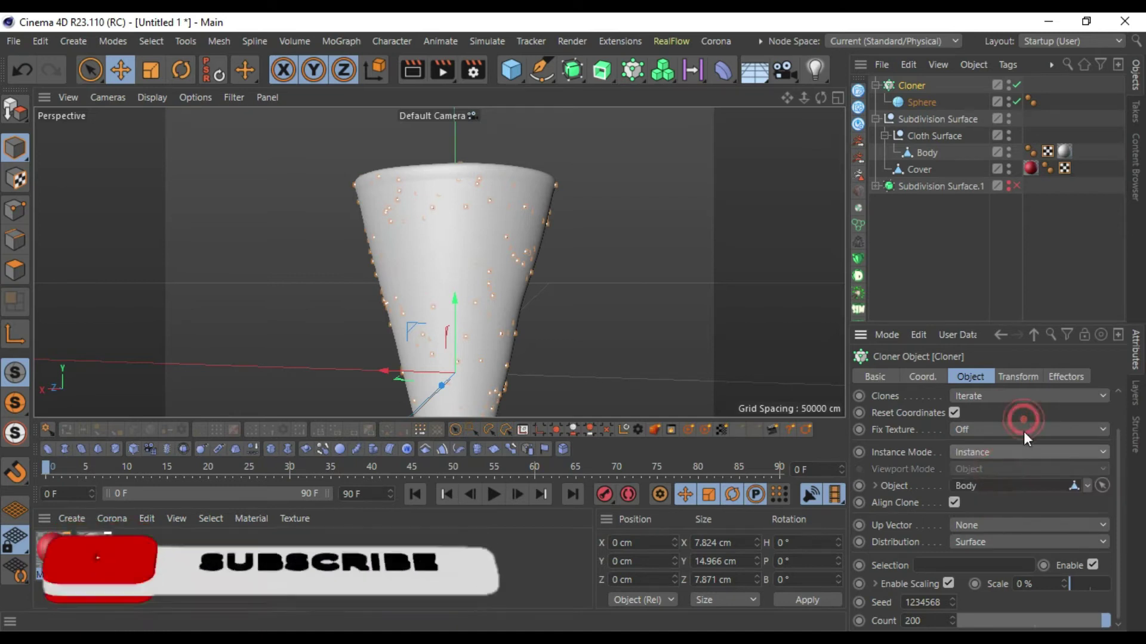
Step: Set the Cloner's Clones option to Random
left_click(1023, 432)
left_click(1025, 398)
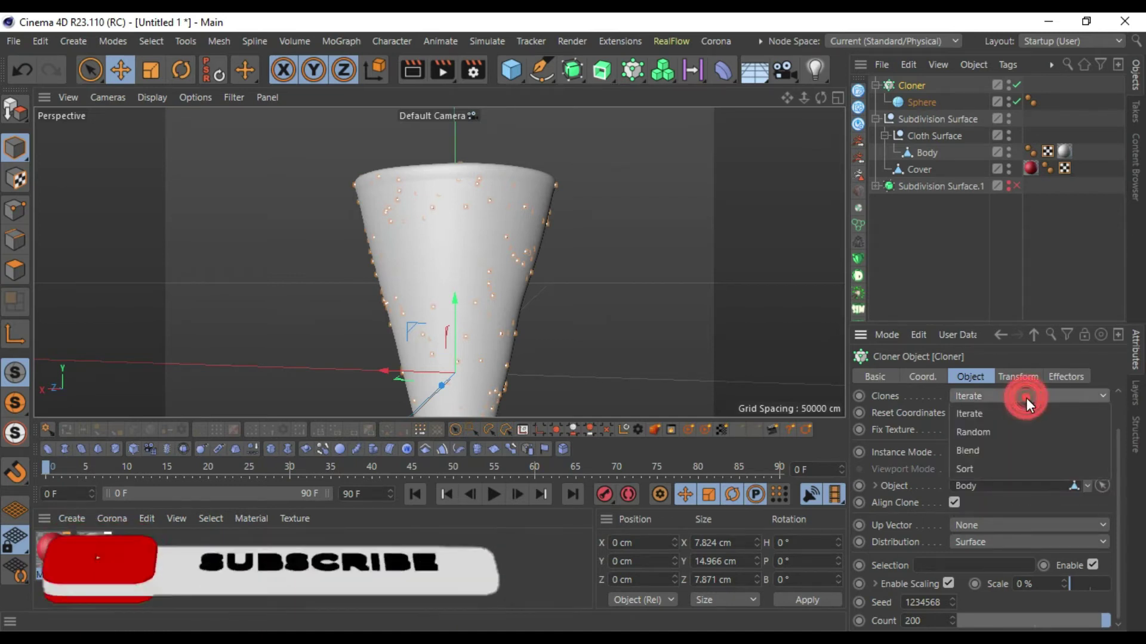
left_click(1009, 432)
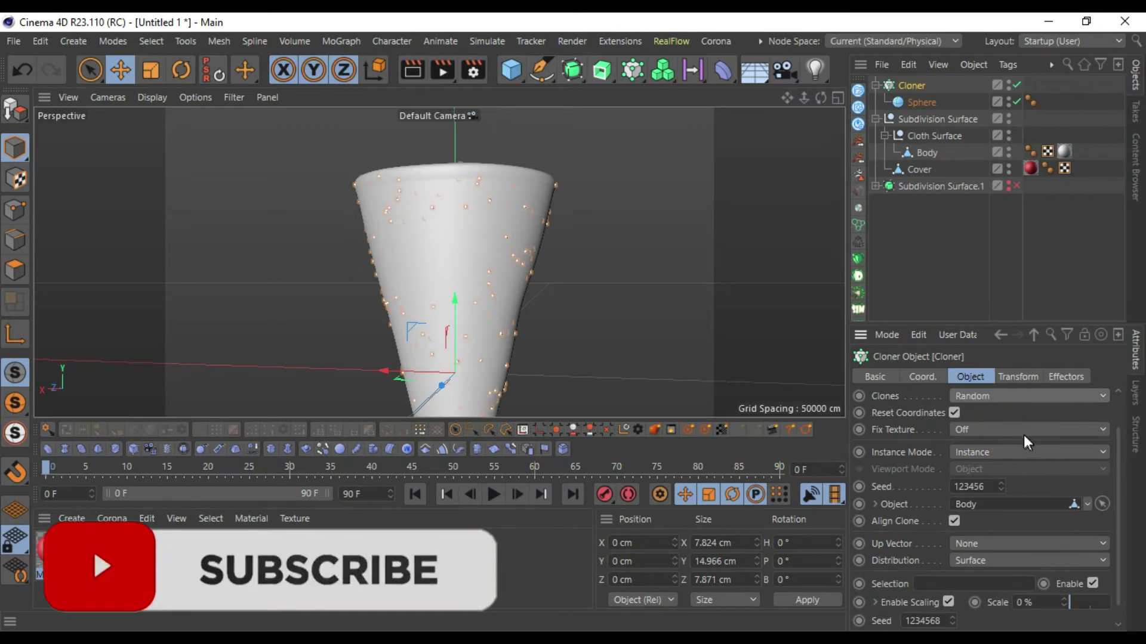
Step: Set the Cloner's Clones option back to Iterate
left_click(1018, 377)
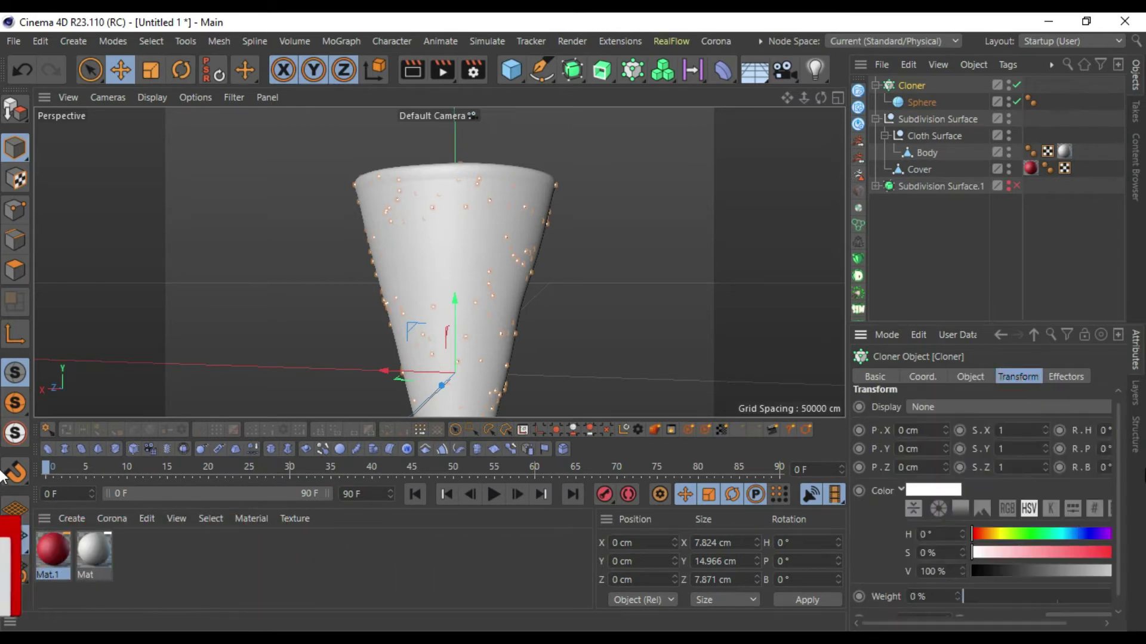
scroll(1116, 477, "down", 1)
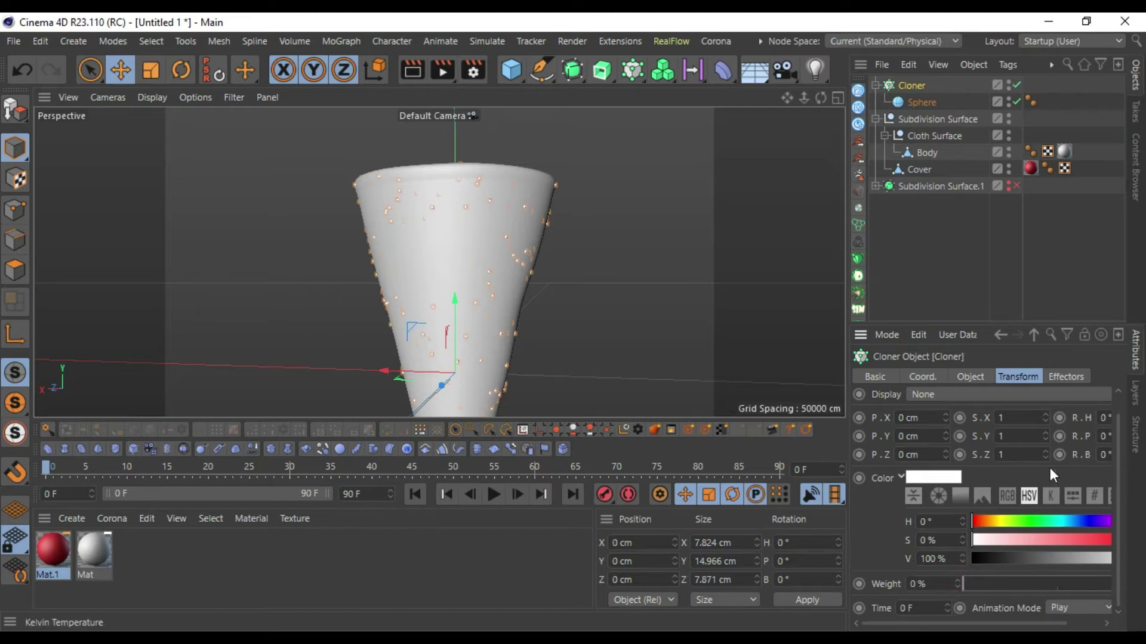
left_click(973, 377)
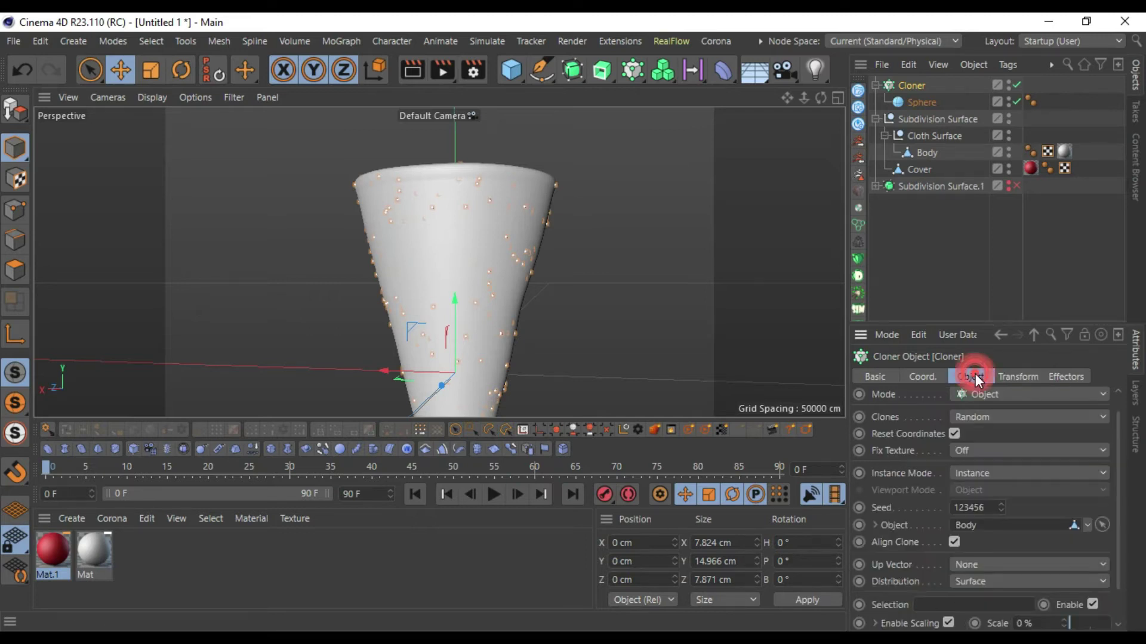
left_click(1037, 417)
left_click(1021, 439)
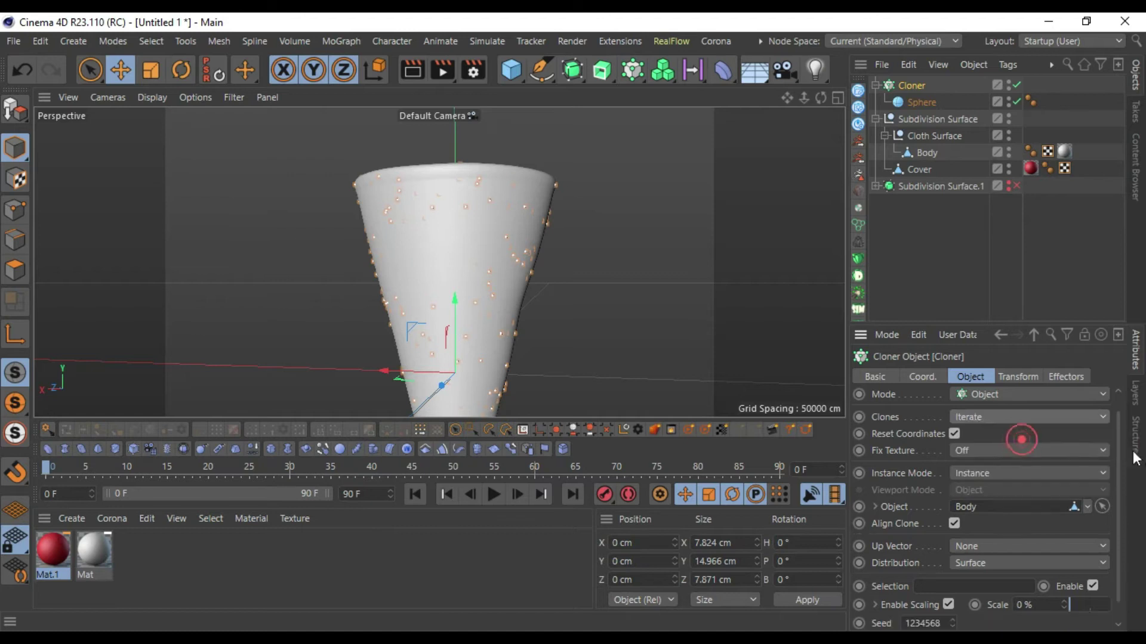
scroll(1119, 453, "down", 1)
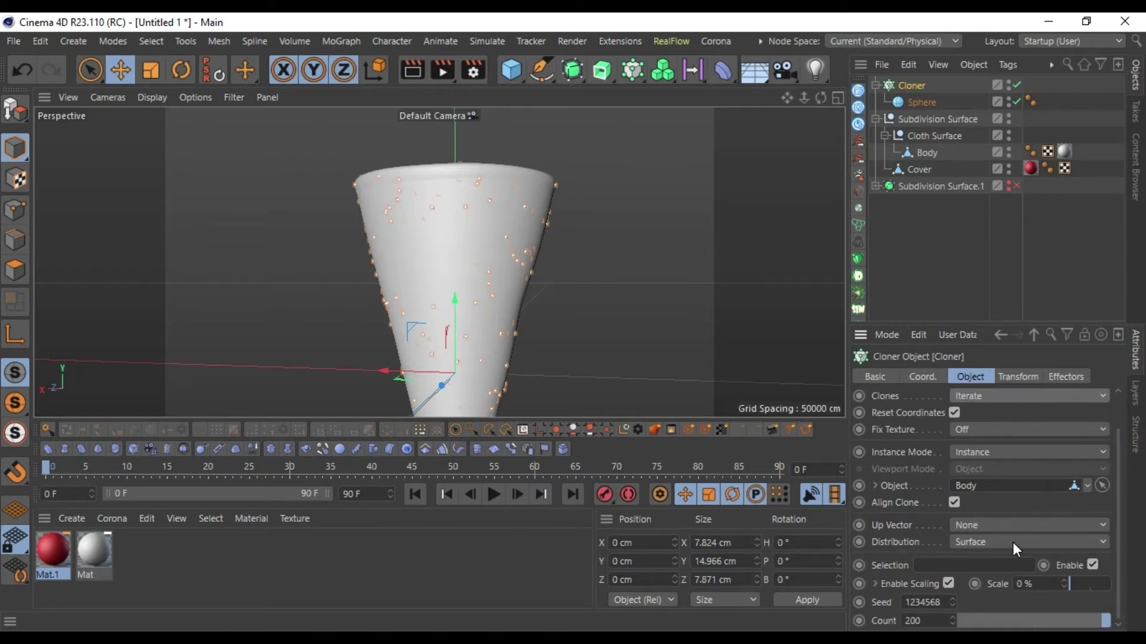
left_click(1001, 527)
left_click(1065, 541)
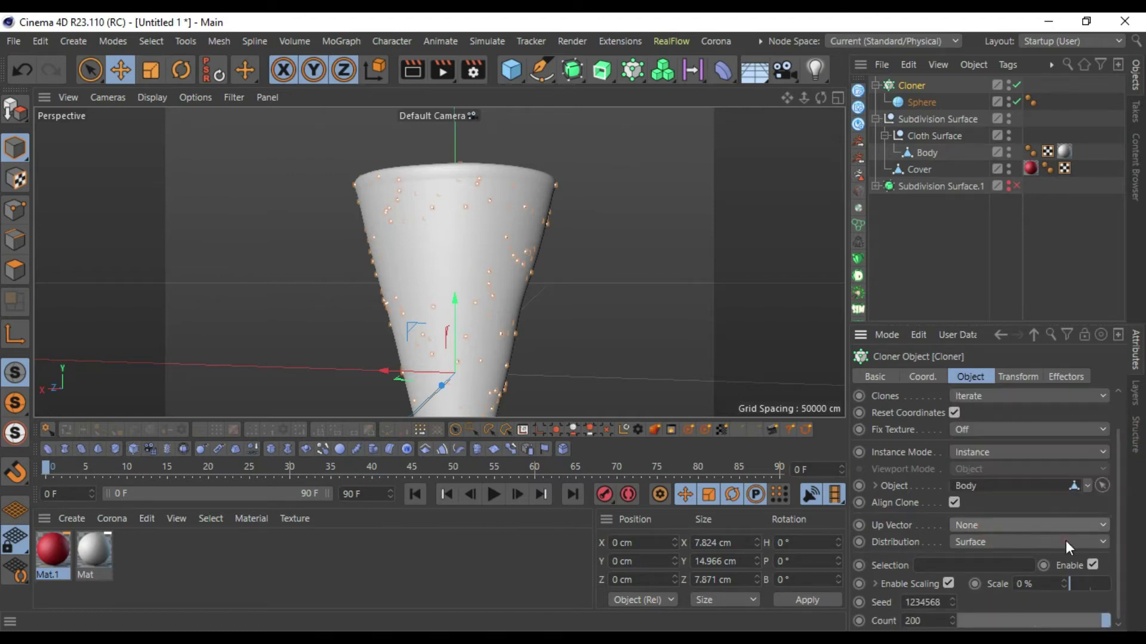
left_click(1065, 541)
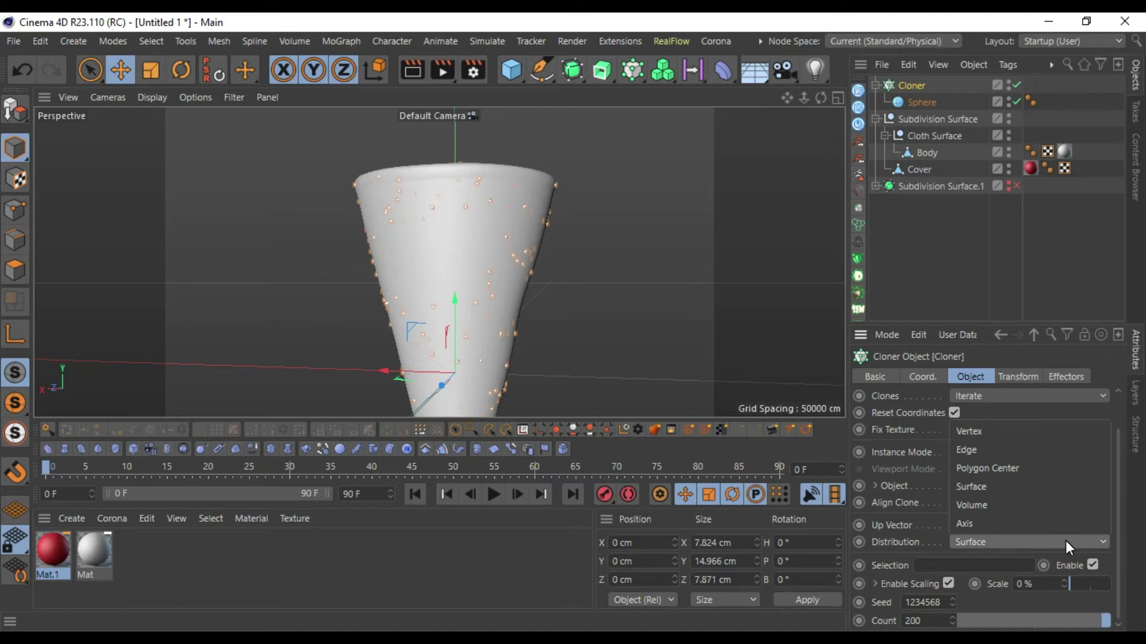
left_click(1065, 541)
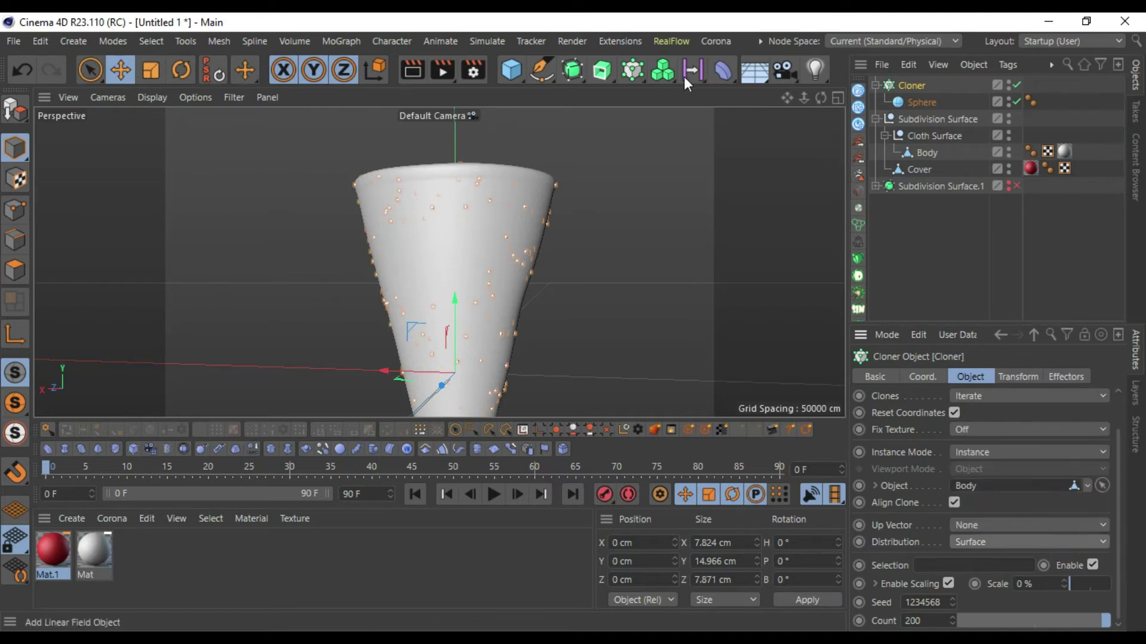
Step: Examine the spheres scattered over the cone's body up close and from another angle
mouse_move(821, 96)
left_mouse_down()
mouse_move(823, 123)
mouse_move(799, 115)
mouse_move(826, 97)
left_mouse_up()
scroll(464, 234, "up", 10)
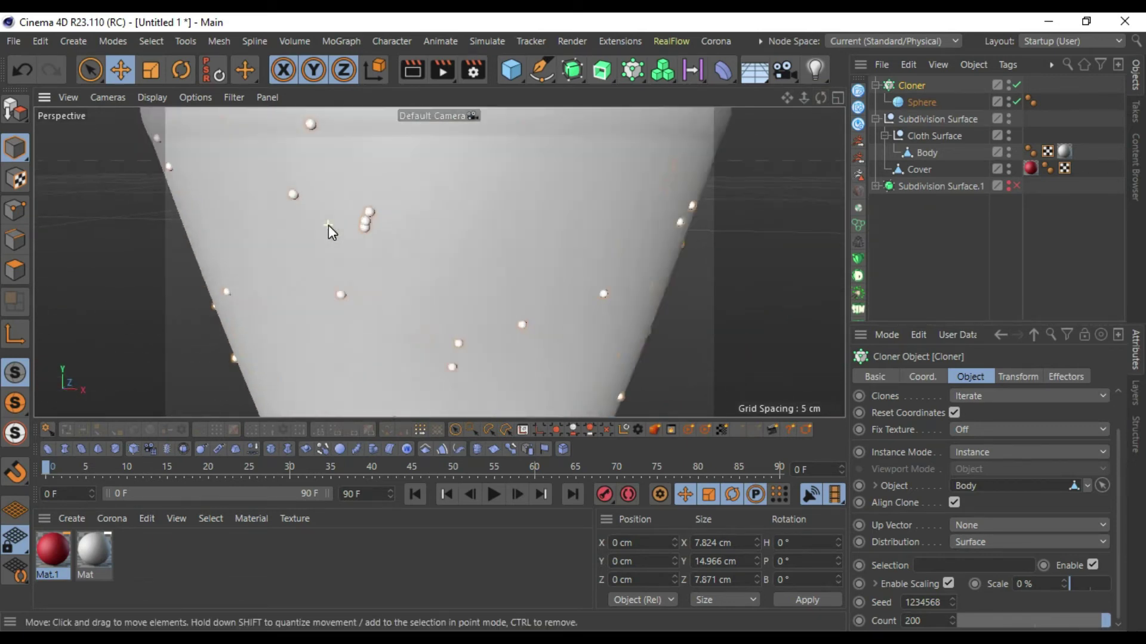
scroll(389, 227, "down", 6)
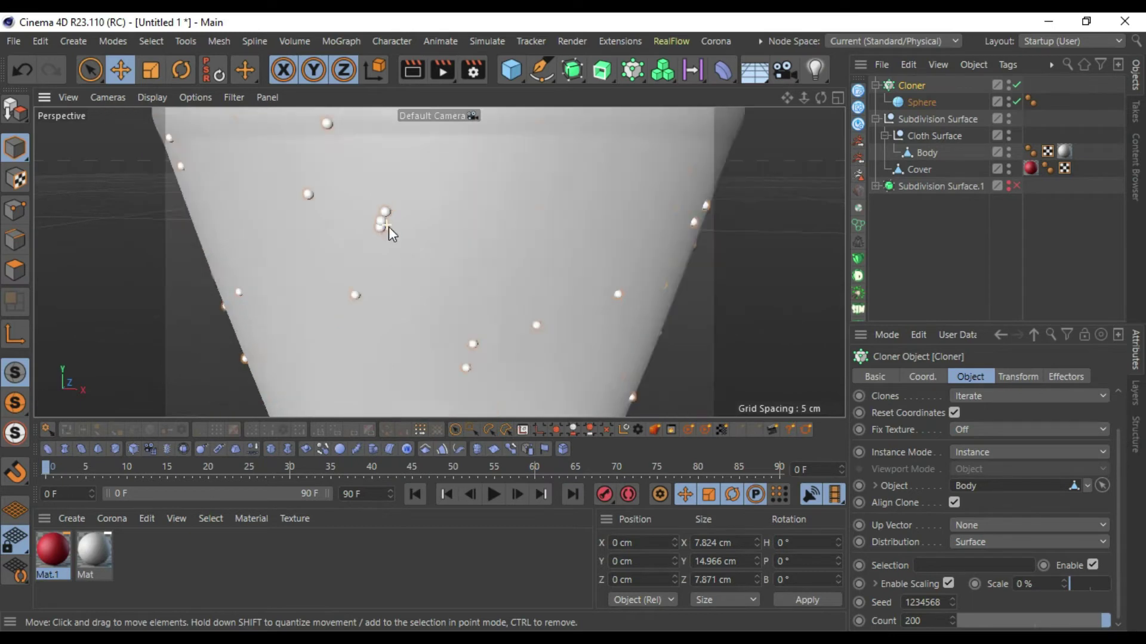
scroll(706, 248, "up", 5)
scroll(654, 217, "down", 10)
left_click_drag(822, 95, 886, 127)
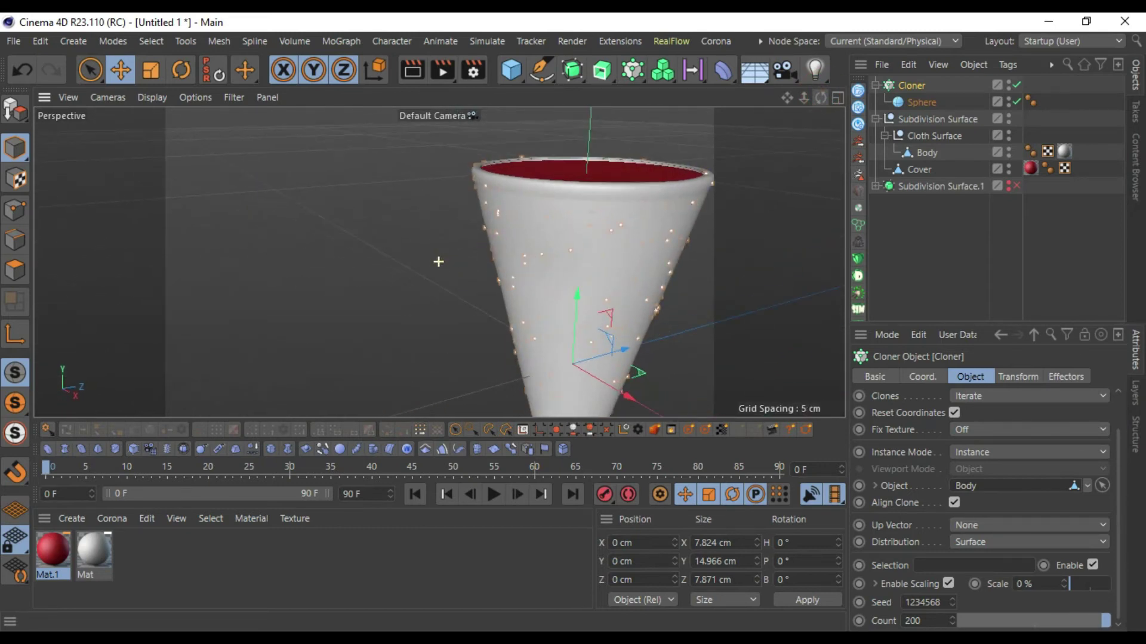
Step: Select the Sphere under the Cloner and locate its original position in the viewport beside the cone
left_click(926, 102)
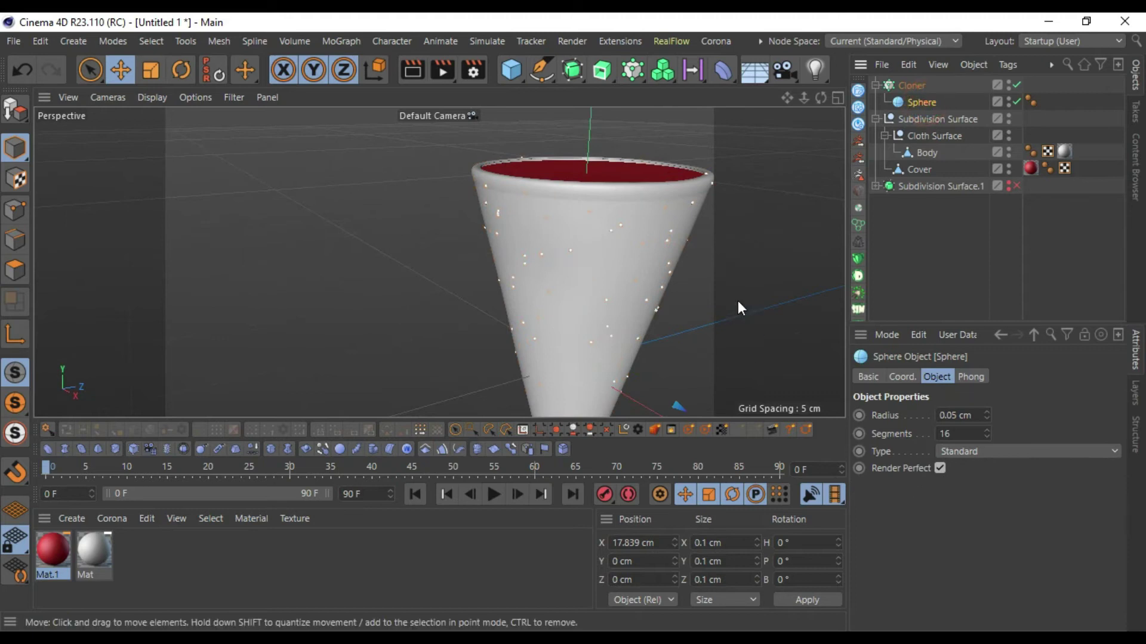
scroll(714, 378, "down", 2)
scroll(713, 385, "down", 2)
left_click_drag(788, 99, 419, 2)
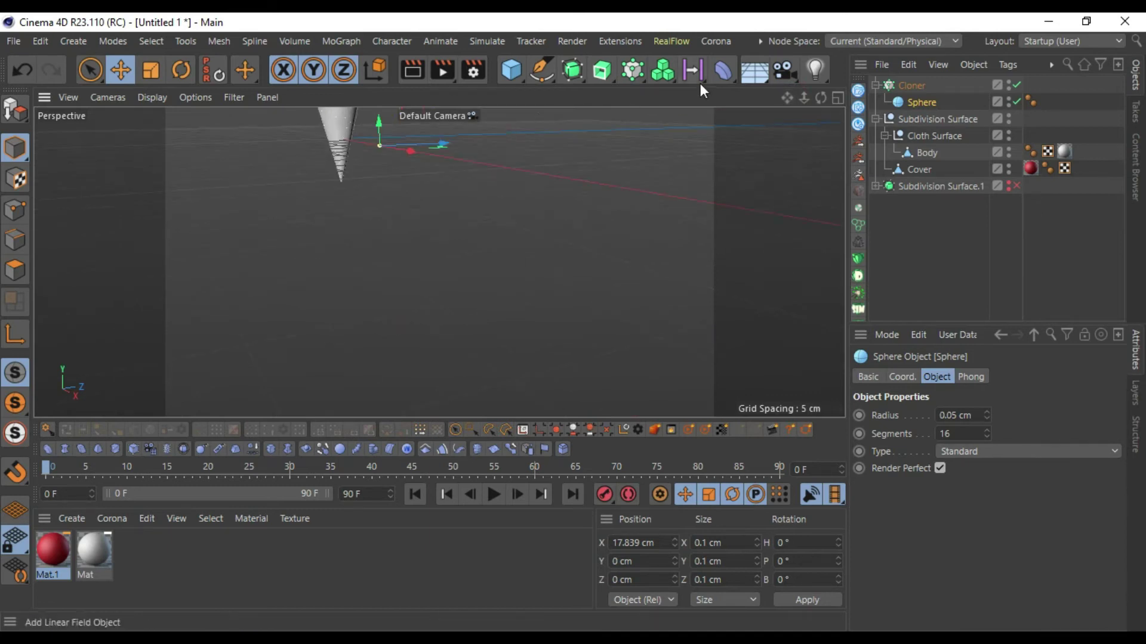
left_click_drag(791, 96, 746, 104)
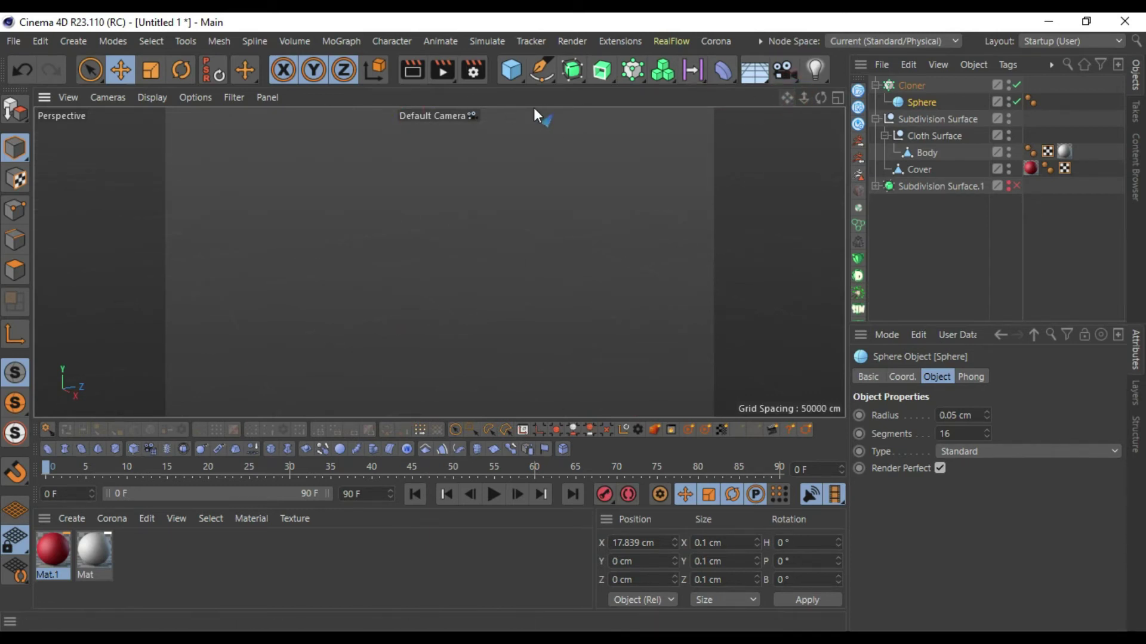
left_click(551, 121)
scroll(195, 153, "up", 3)
scroll(208, 169, "down", 5)
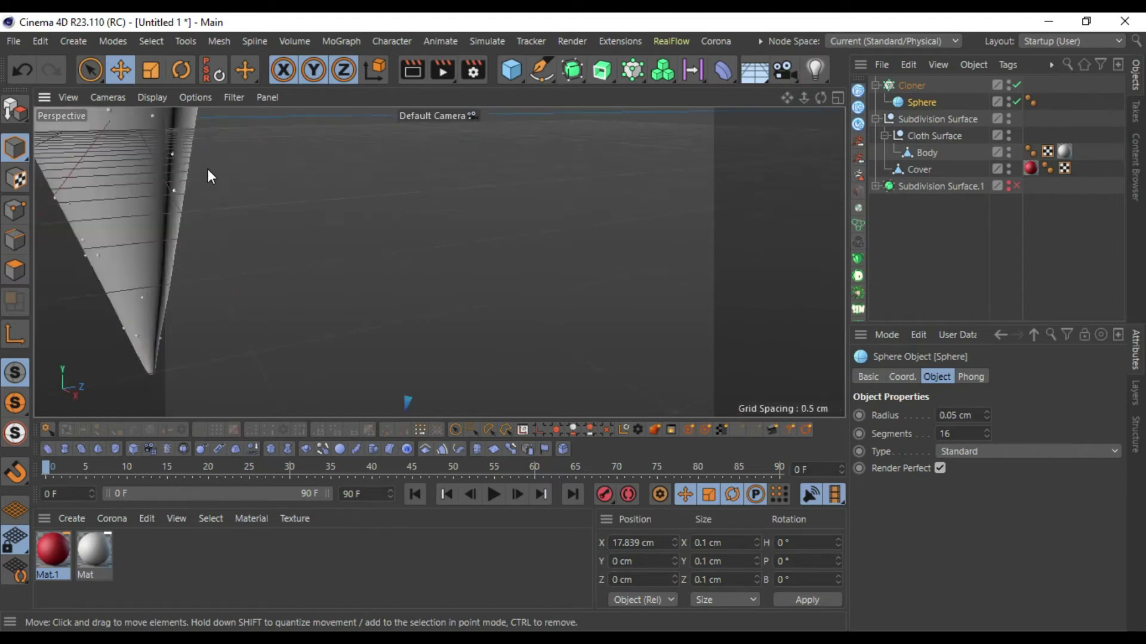
scroll(178, 196, "up", 3)
scroll(228, 196, "down", 3)
left_click_drag(821, 97, 907, 99)
scroll(639, 242, "up", 5)
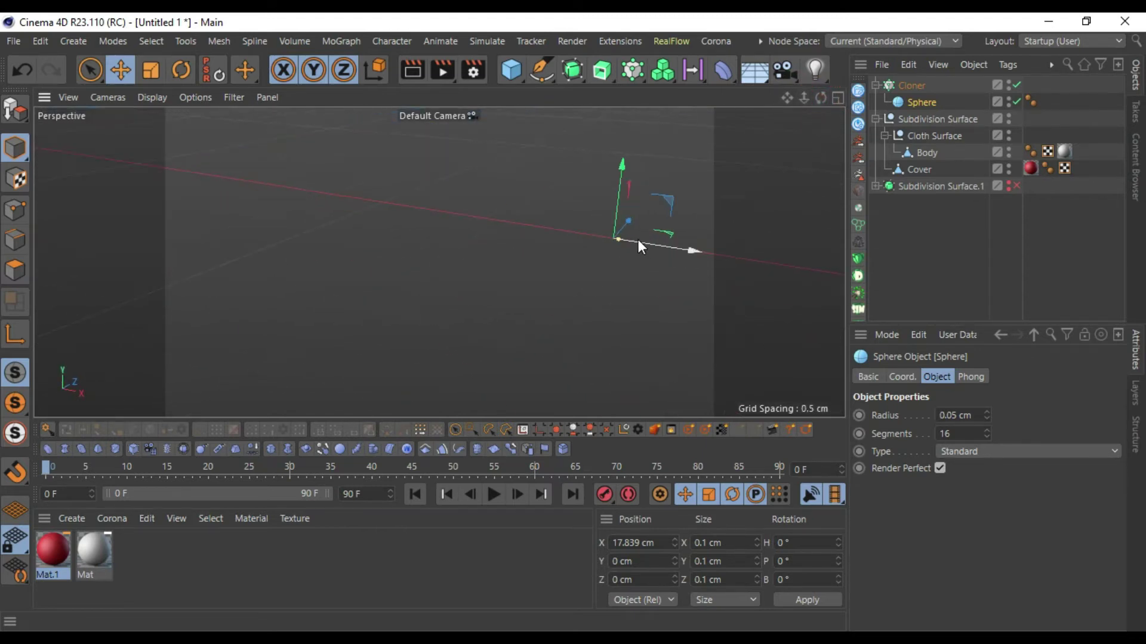
scroll(603, 241, "down", 2)
left_click_drag(781, 99, 568, 64)
scroll(378, 241, "up", 2)
scroll(386, 239, "down", 10)
scroll(388, 241, "up", 7)
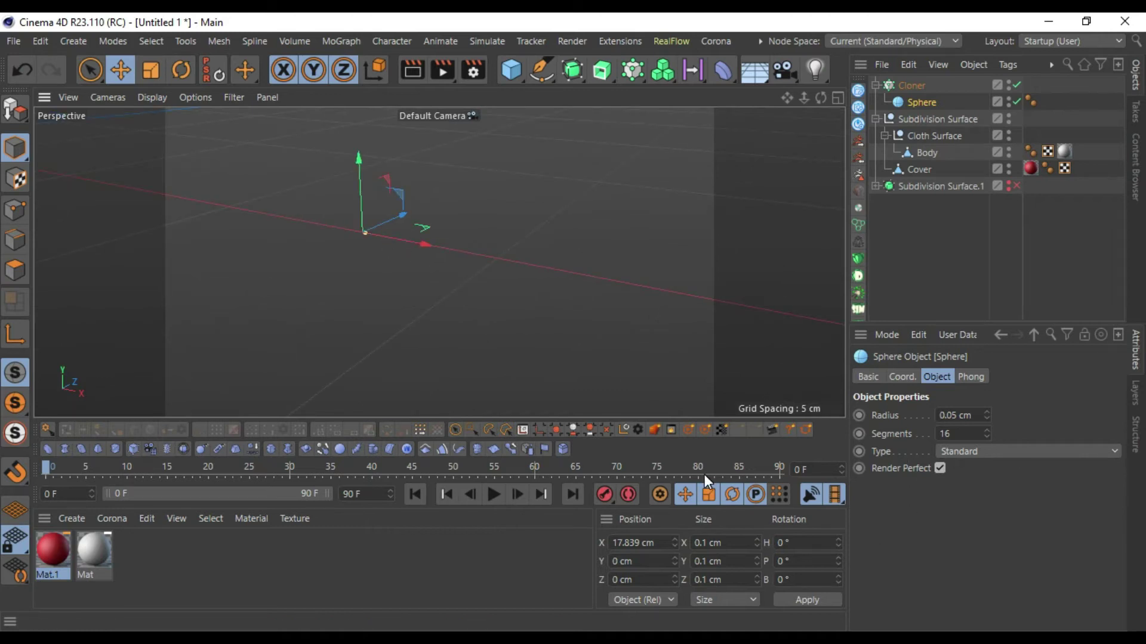
Step: Look through the render settings and the viewport's Filter and Safe Frames settings
key("shift+v")
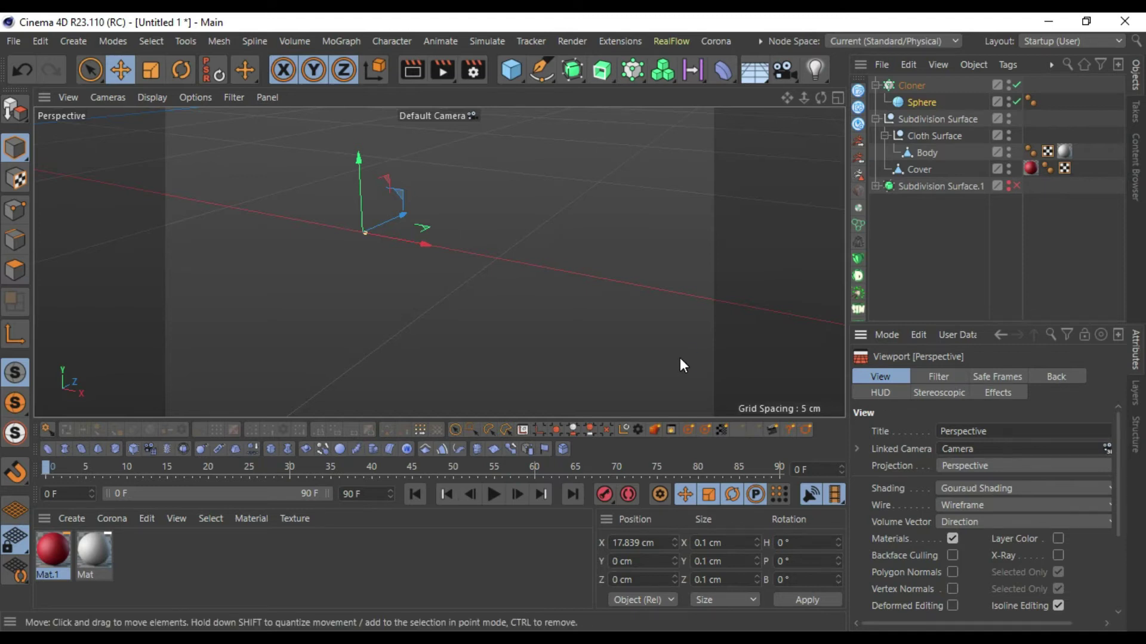
key("ctrl+b")
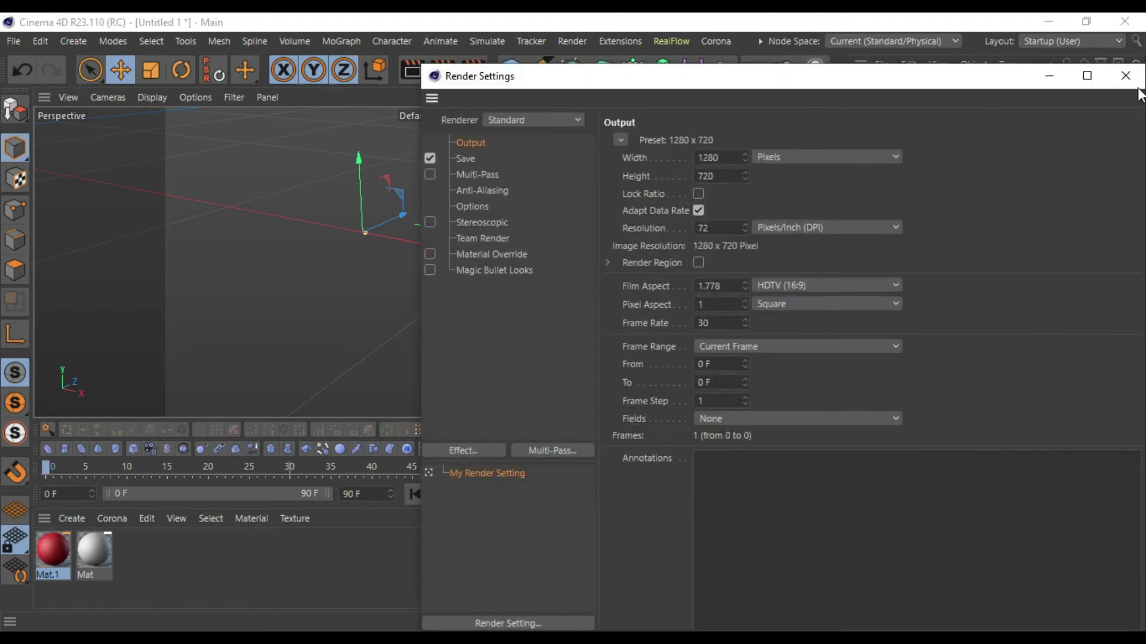
left_click(1125, 75)
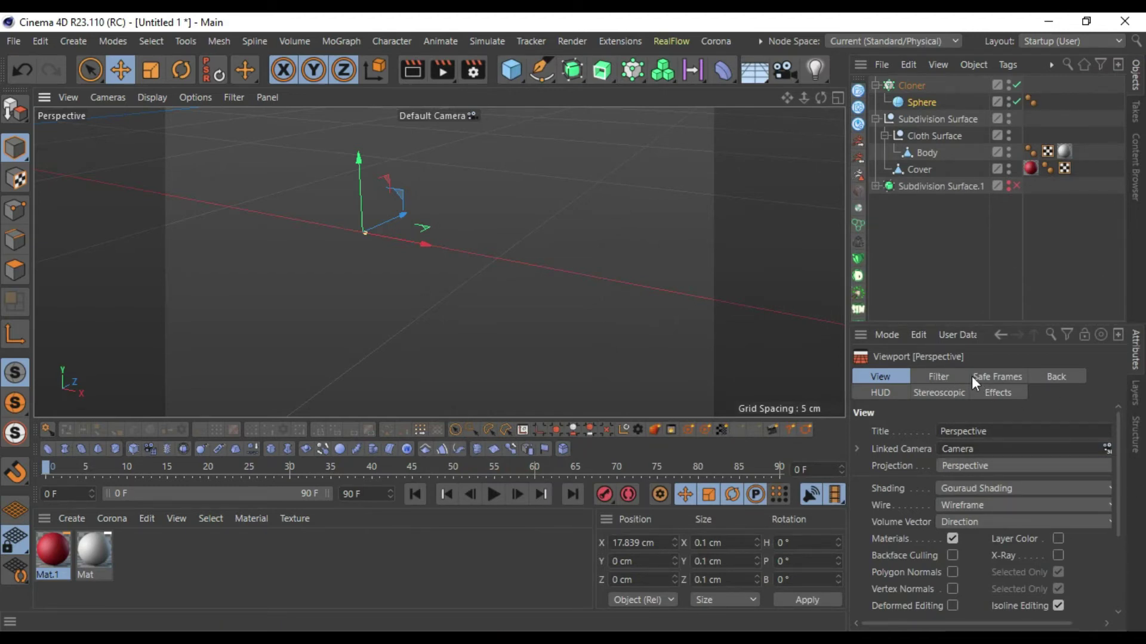
left_click(947, 377)
left_click_drag(1118, 449, 1119, 418)
left_click(1002, 377)
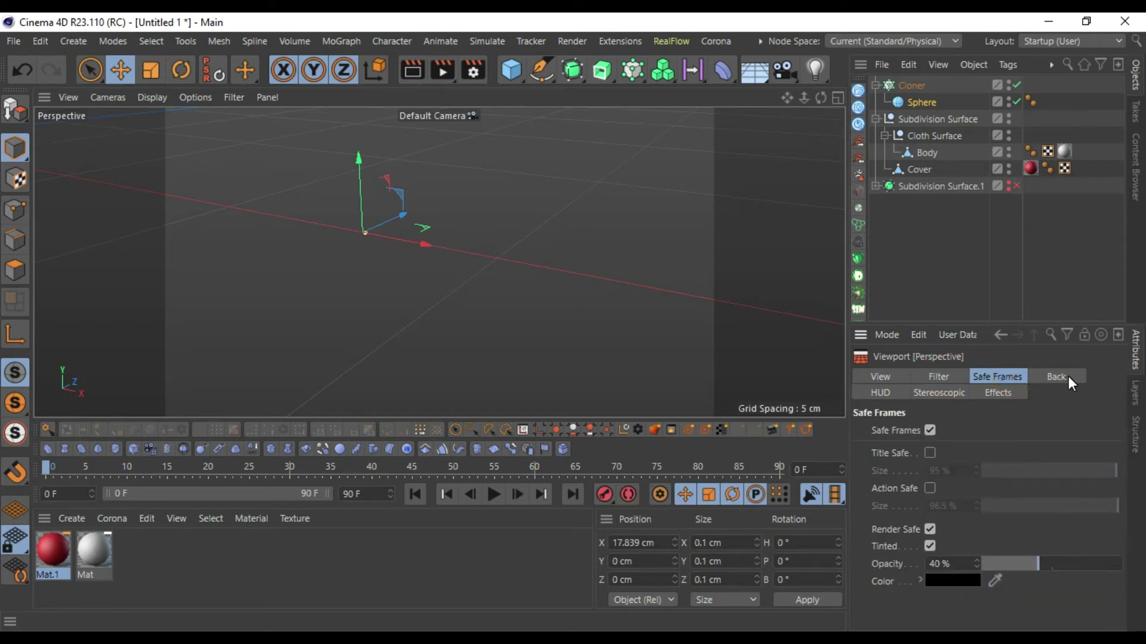
left_click(1076, 248)
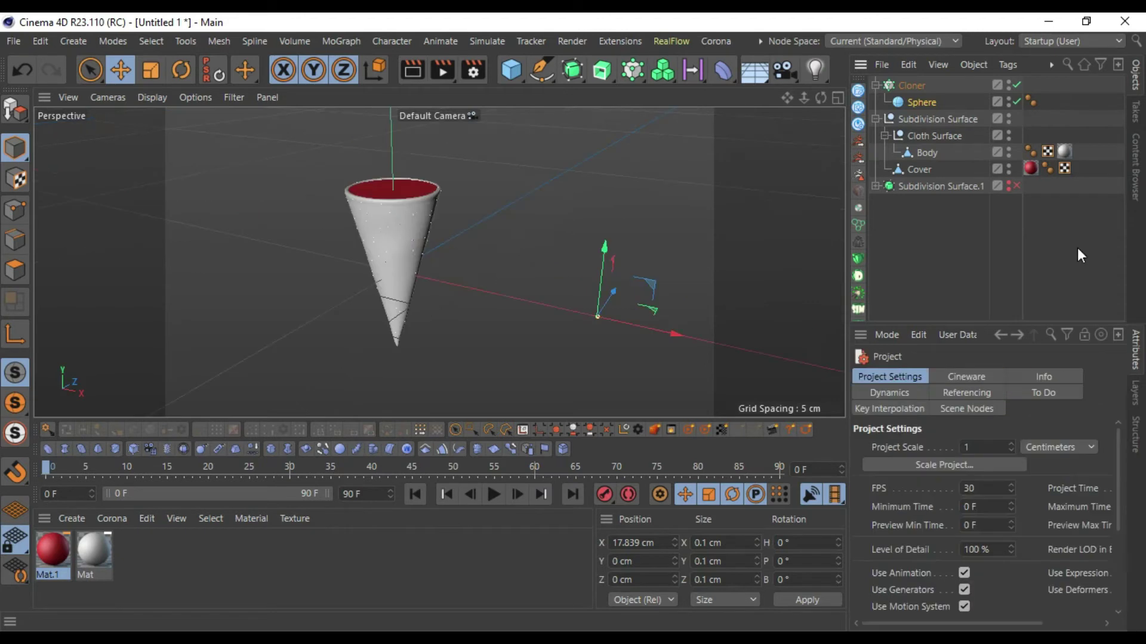
Step: Try a radius of 5 cm on the cloned Sphere and undo the change
left_click(919, 103)
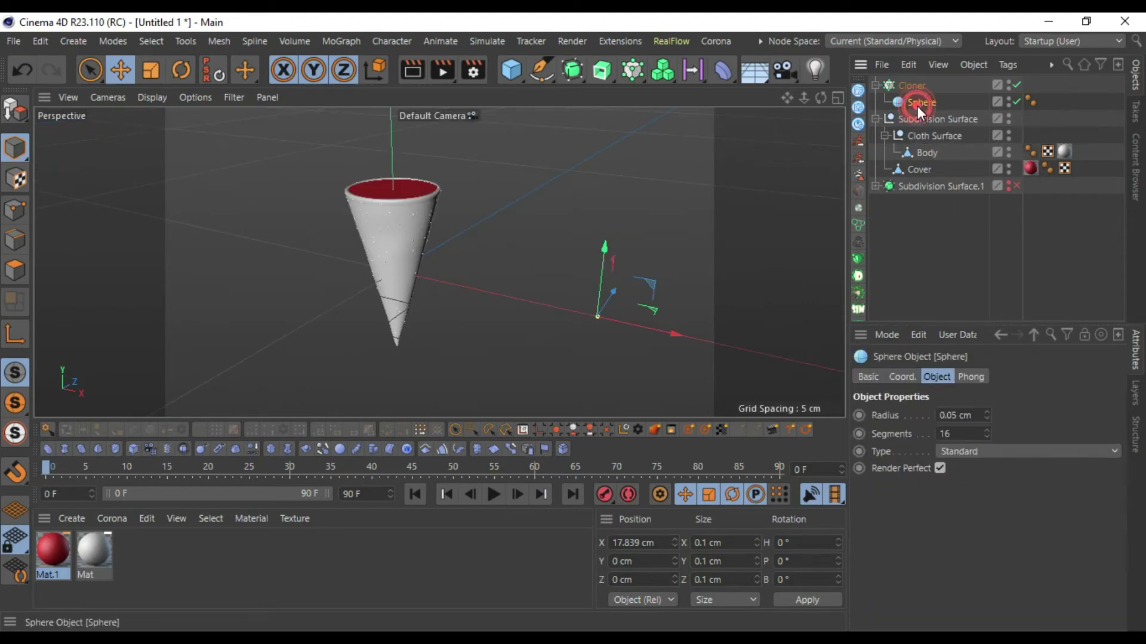
left_click(980, 415)
left_click_drag(980, 415, 445, 303)
type("5")
key("Return")
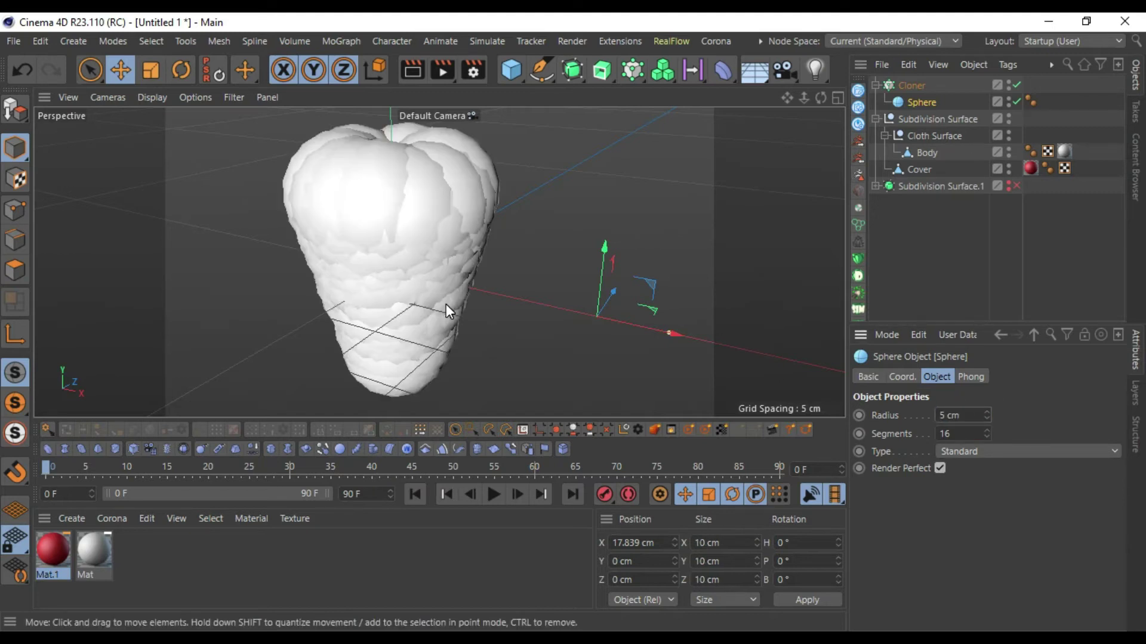
left_click(1017, 85)
left_click(977, 417)
key("ctrl+z")
key("ctrl+z")
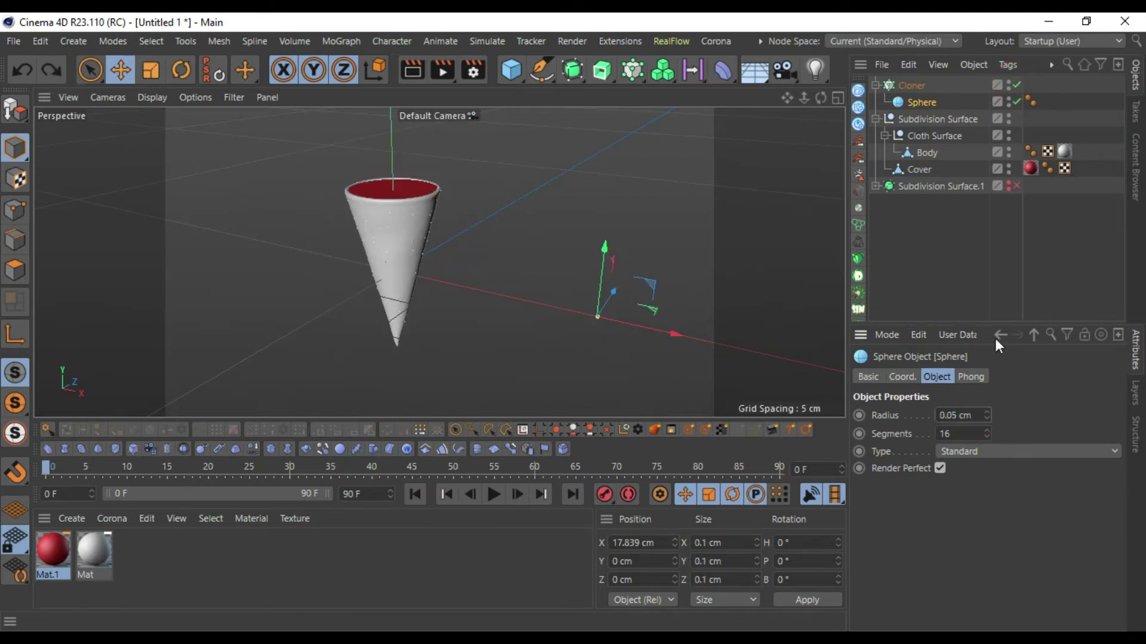
Step: Disable the Cloner so that only its single source Sphere is displayed, and frame it closely
left_click(1017, 84)
scroll(604, 337, "up", 1)
scroll(610, 295, "up", 6)
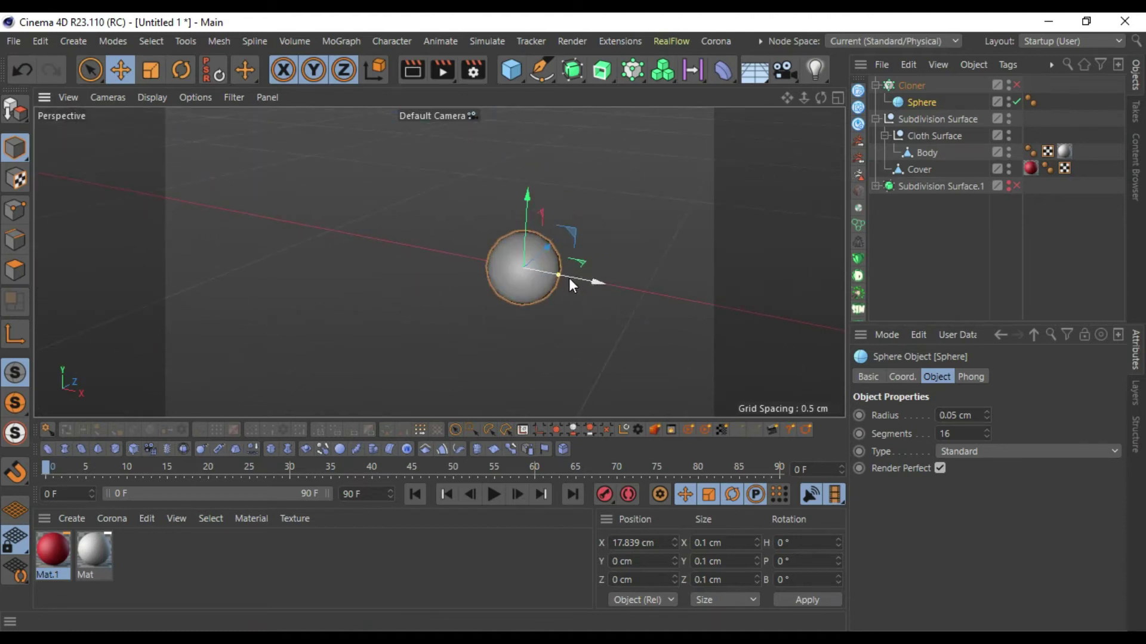
scroll(570, 279, "up", 2)
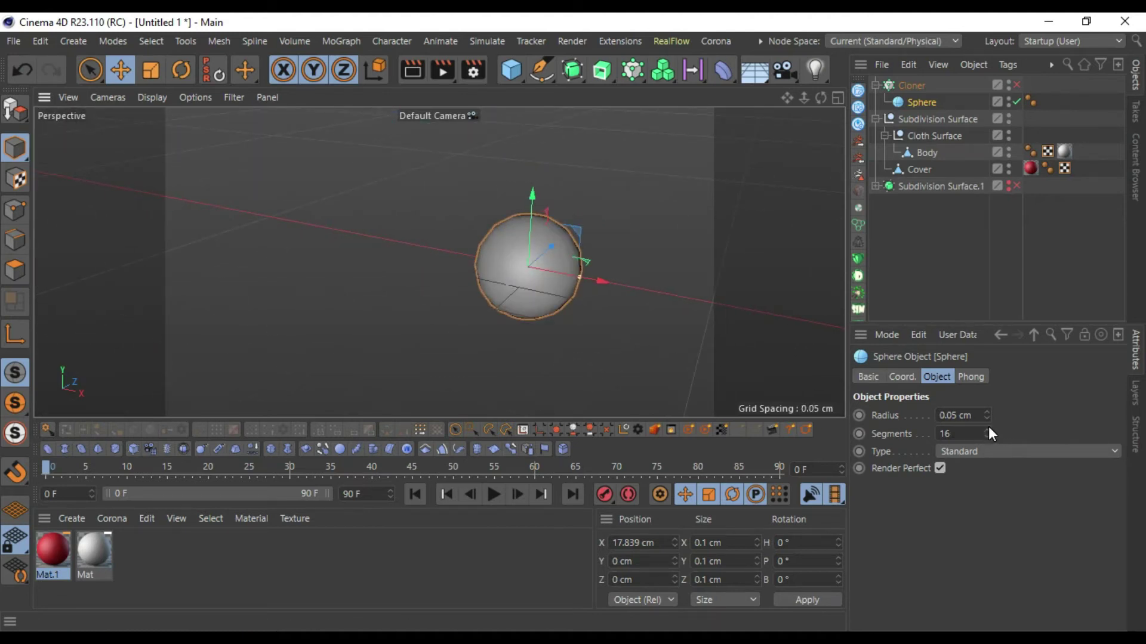
Step: Raise the Sphere's segments to 30
left_click(988, 428)
left_click(988, 429)
left_click(988, 428)
left_click(988, 428)
left_click(988, 430)
left_click(988, 429)
left_click(988, 429)
left_click(988, 430)
left_click(988, 429)
left_click(988, 430)
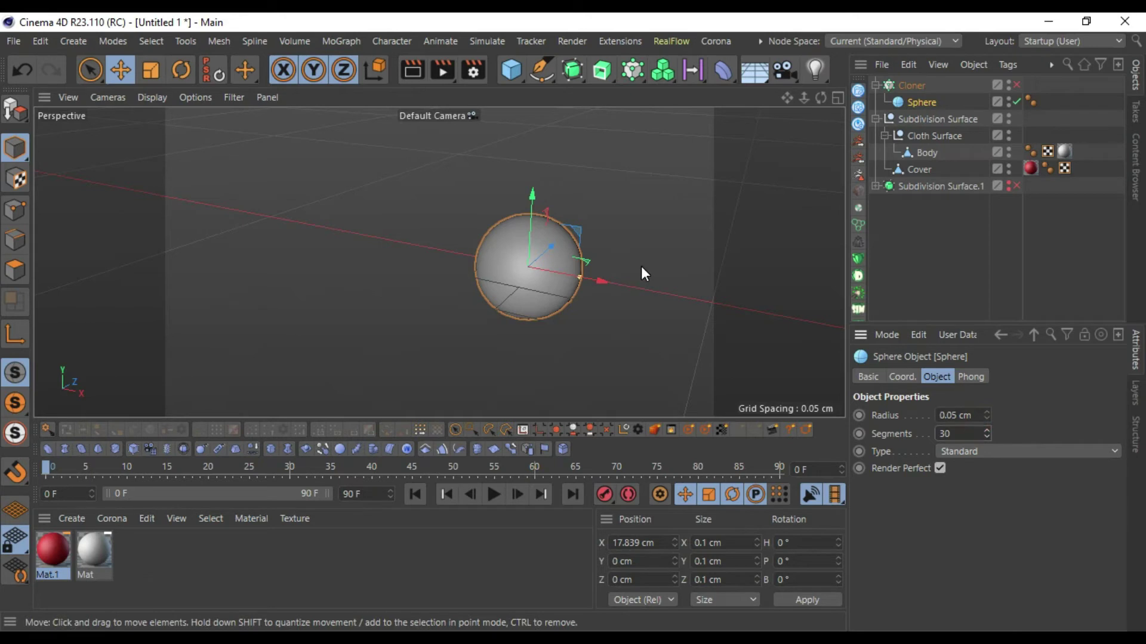
Step: Convert the Sphere under the Cloner into an editable polygon object
scroll(641, 266, "down", 3)
mouse_move(820, 98)
left_mouse_down()
mouse_move(806, 103)
mouse_move(842, 102)
mouse_move(828, 105)
mouse_move(841, 113)
mouse_move(799, 107)
mouse_move(823, 106)
left_mouse_up()
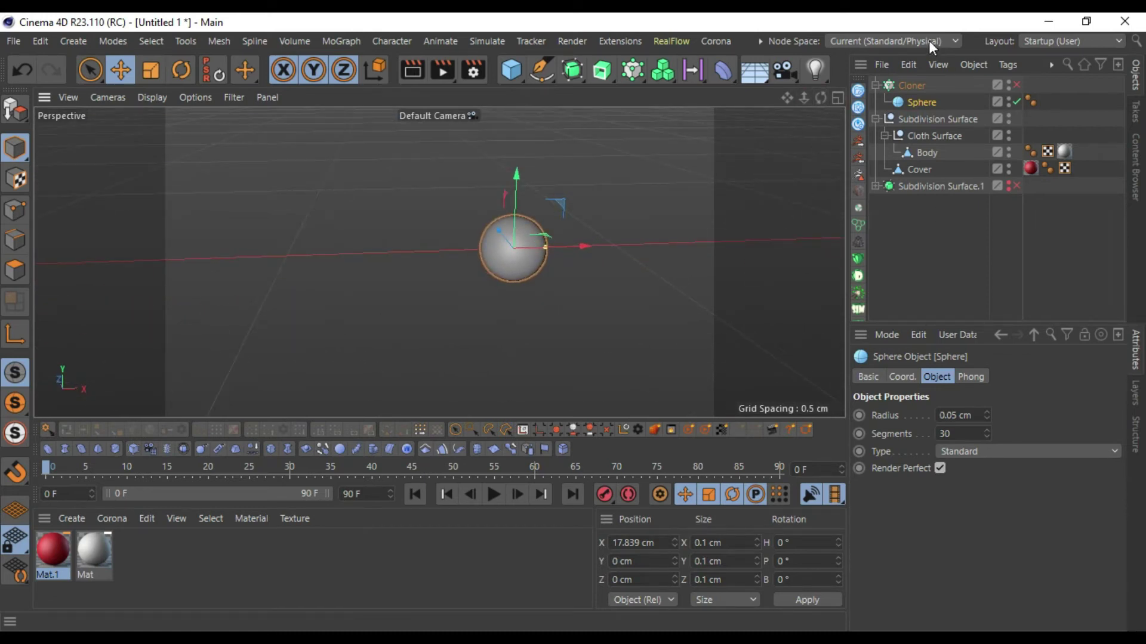
scroll(524, 248, "up", 4)
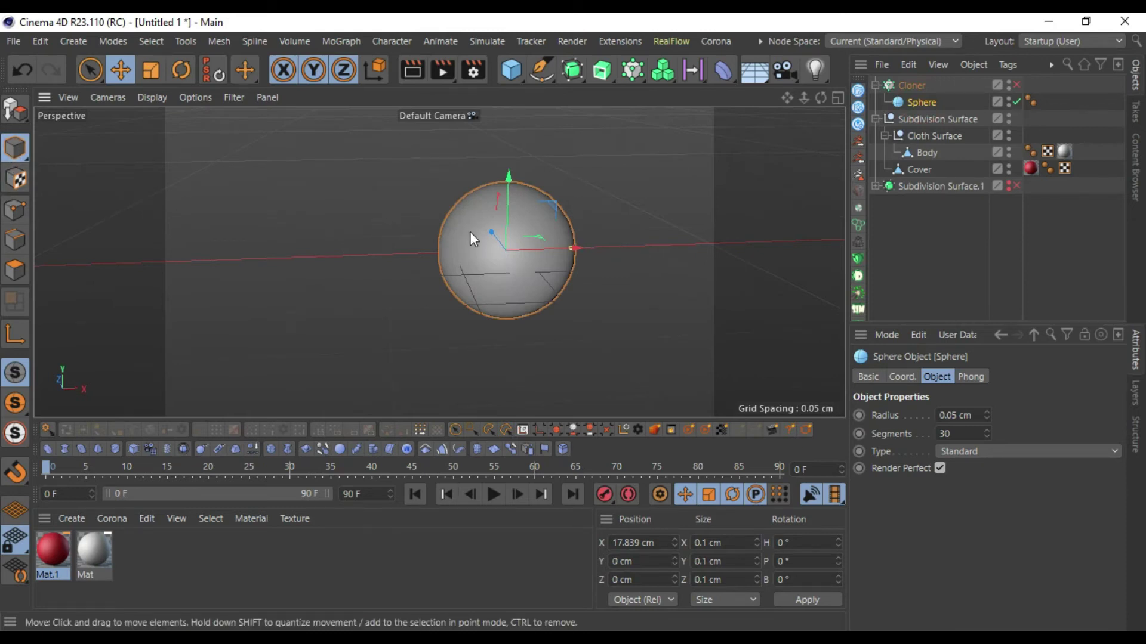
key("c")
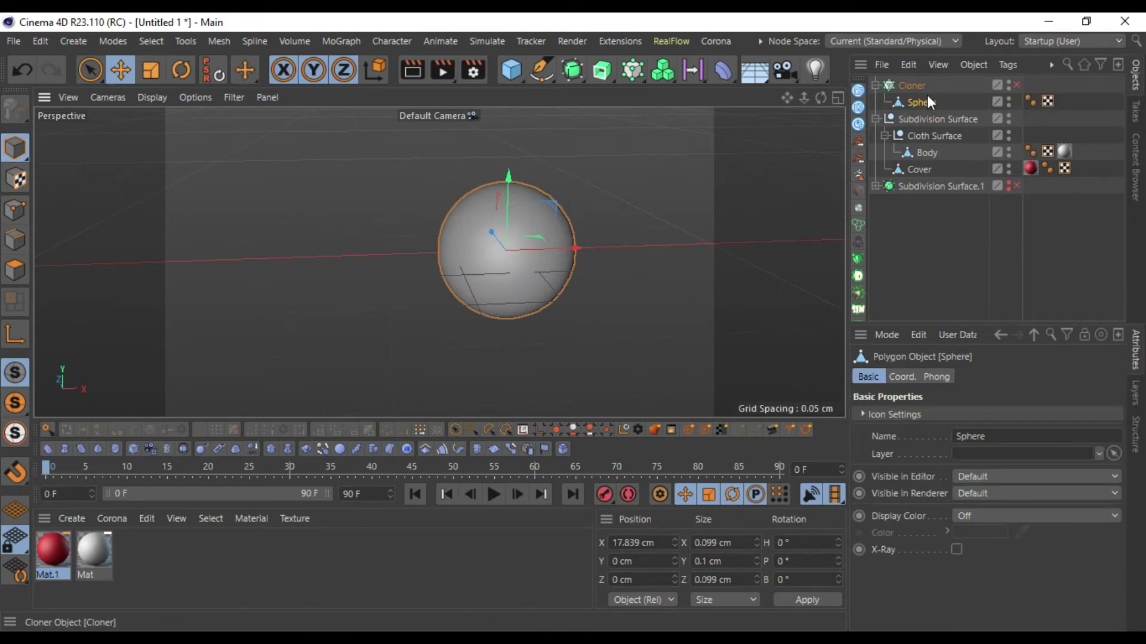
scroll(506, 269, "up", 2)
scroll(539, 276, "down", 2)
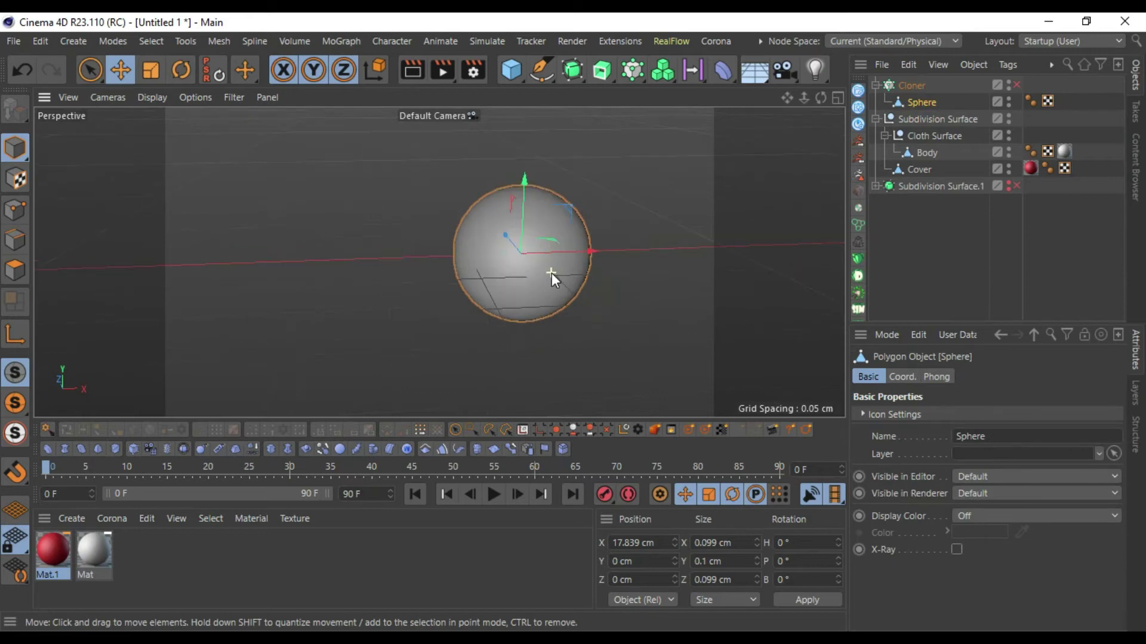
right_click(645, 205)
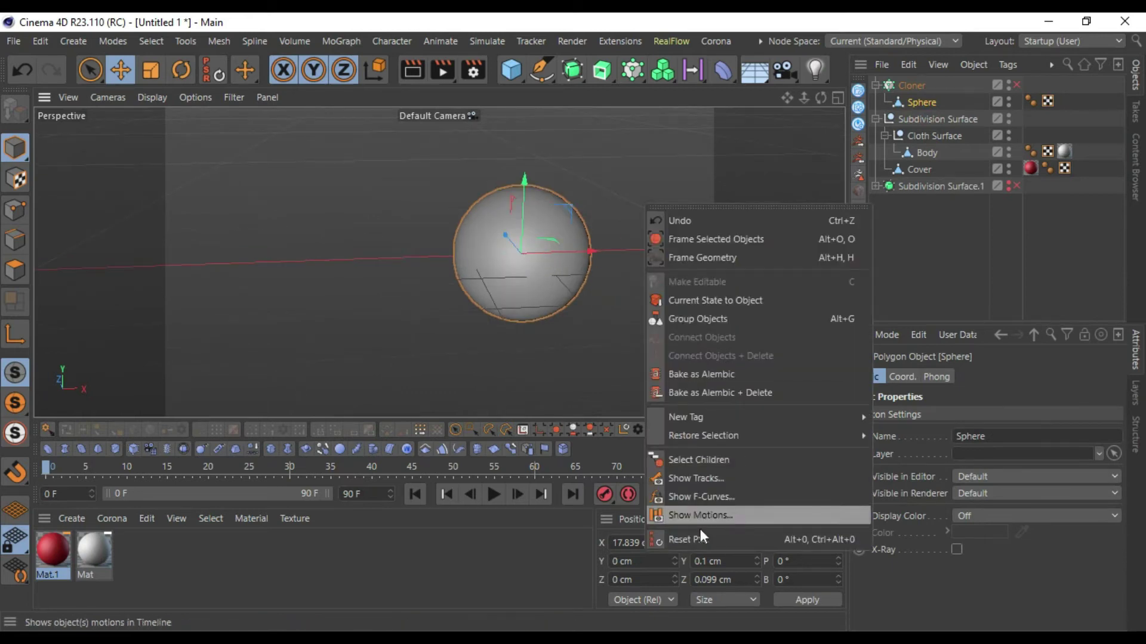
left_click(529, 381)
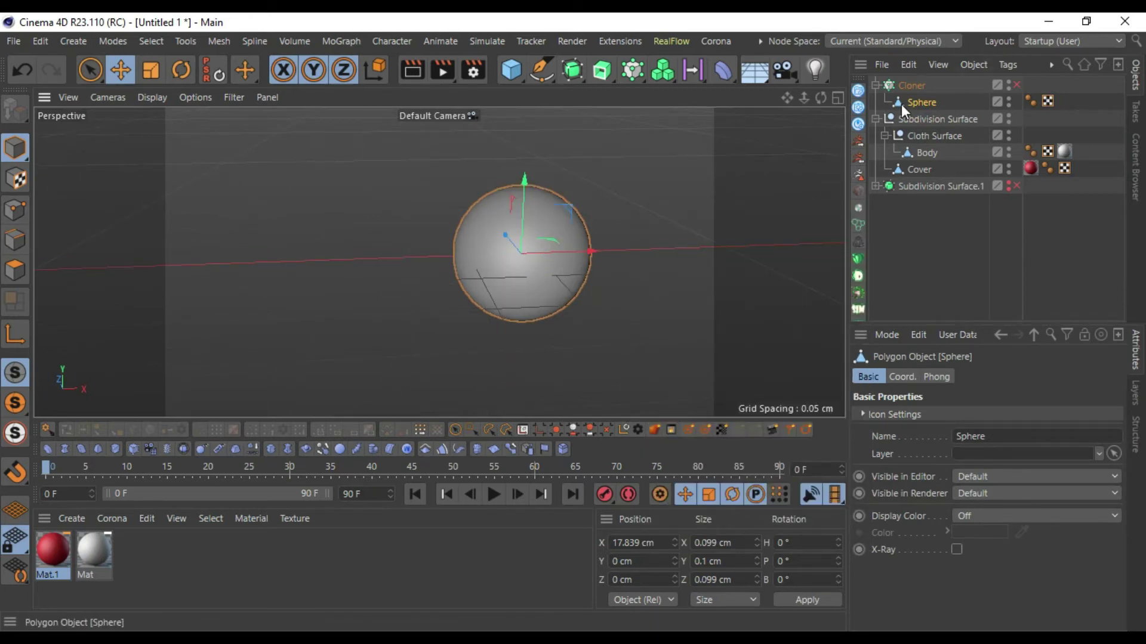
right_click(438, 151)
left_click(266, 179)
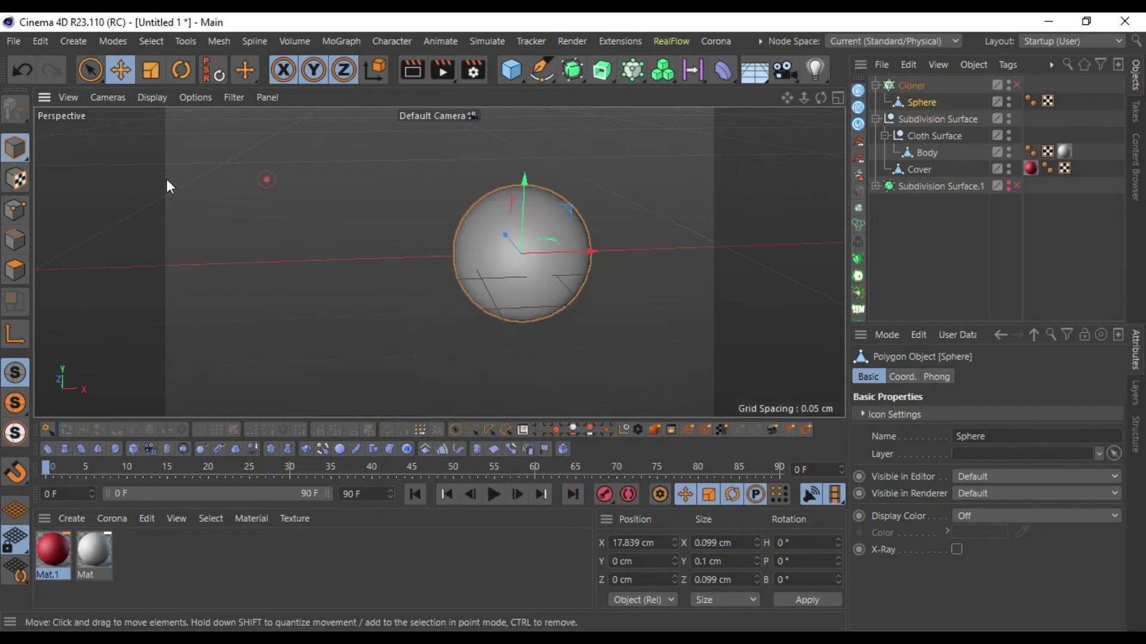
Step: Switch the Sphere to polygon editing and test the Magnet tool near its lower edge, reducing the radius to 1 cm
left_click(21, 270)
scroll(643, 204, "down", 3)
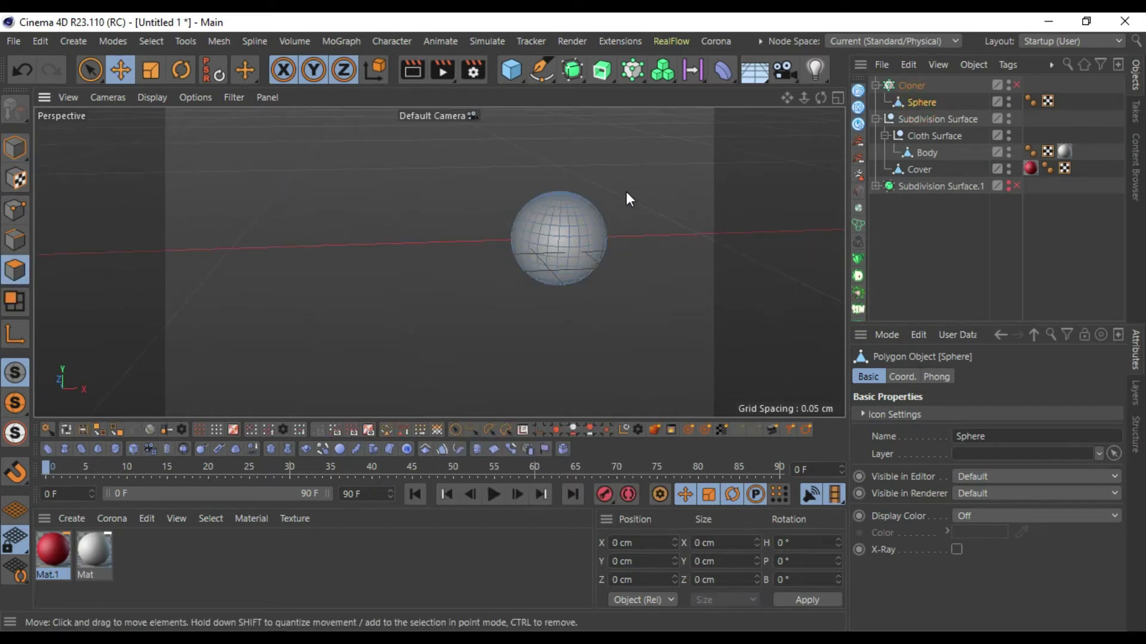
right_click(639, 172)
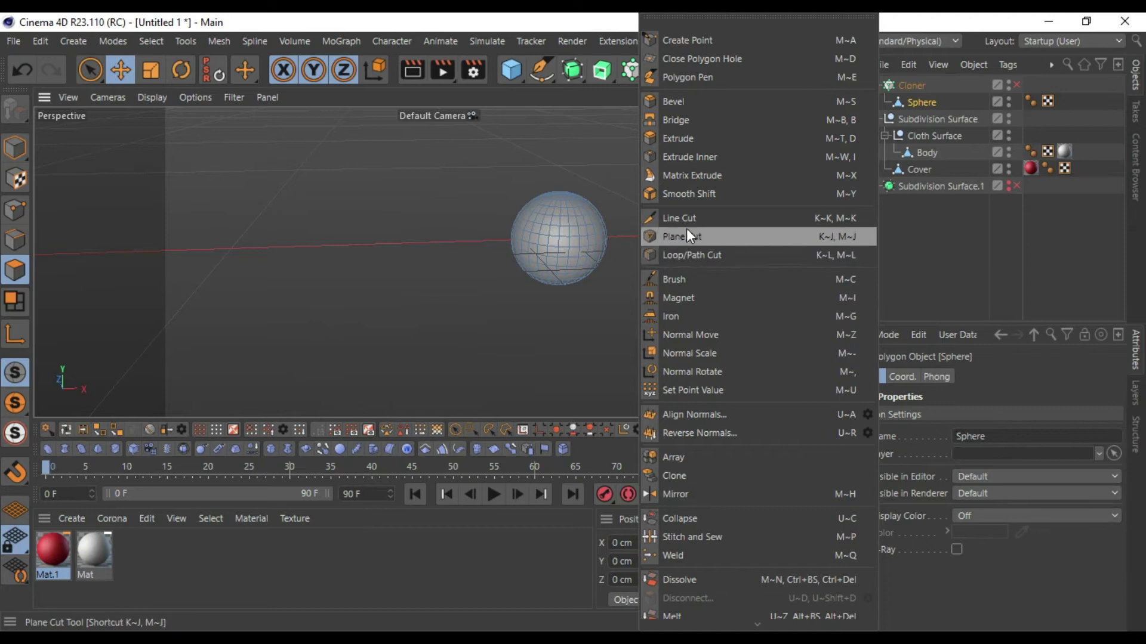
left_click(697, 292)
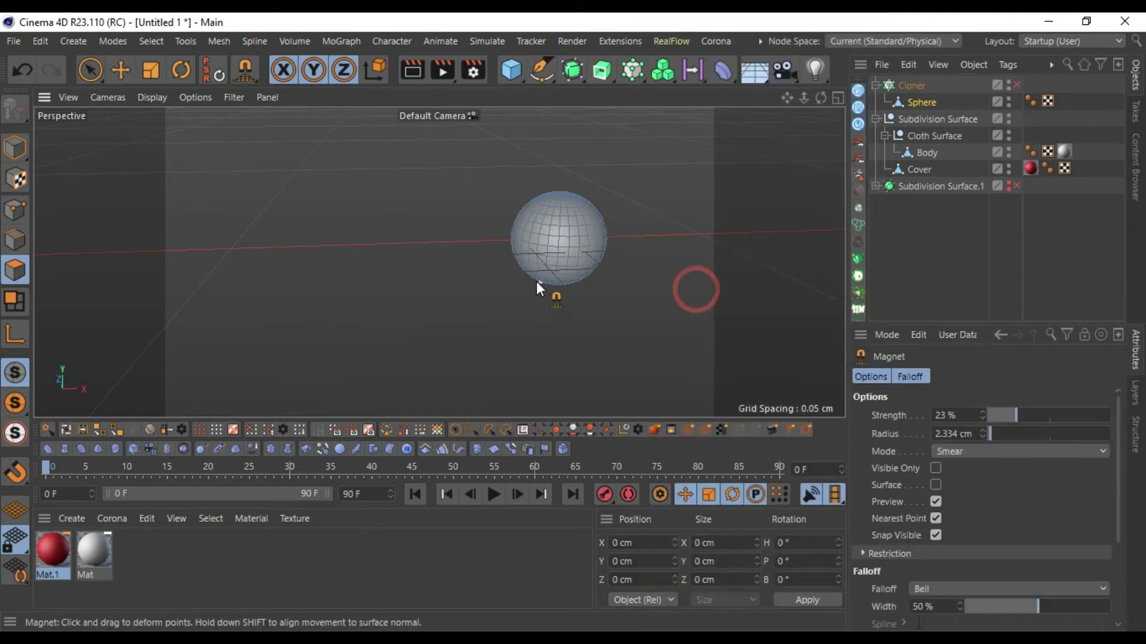
left_click_drag(575, 318, 572, 281)
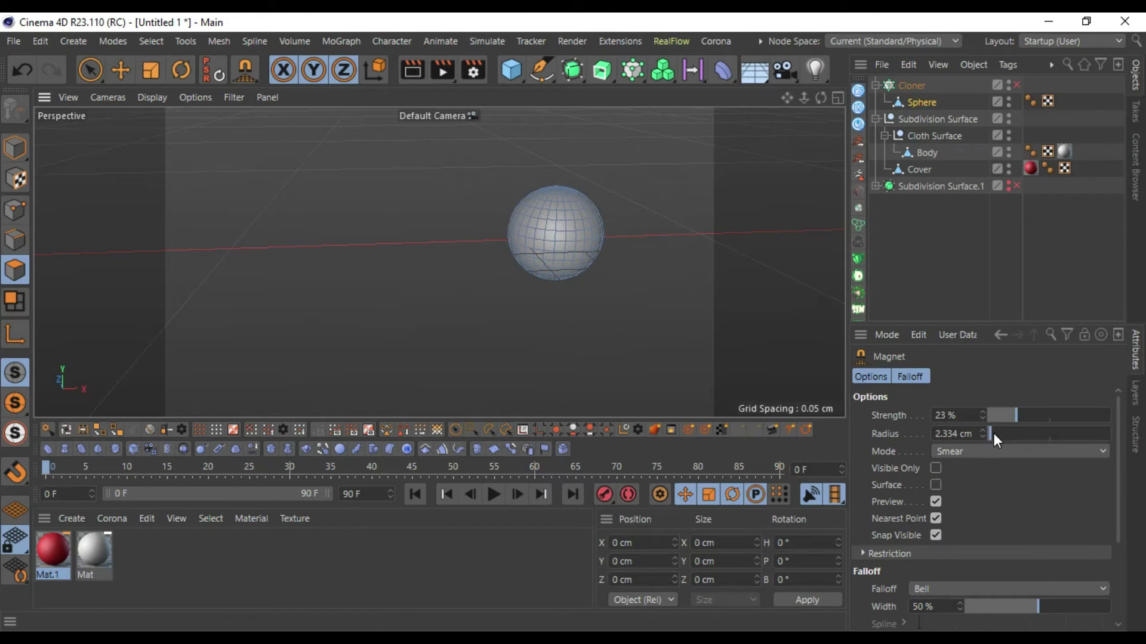
left_click_drag(990, 433, 990, 433)
left_click_drag(592, 291, 592, 286)
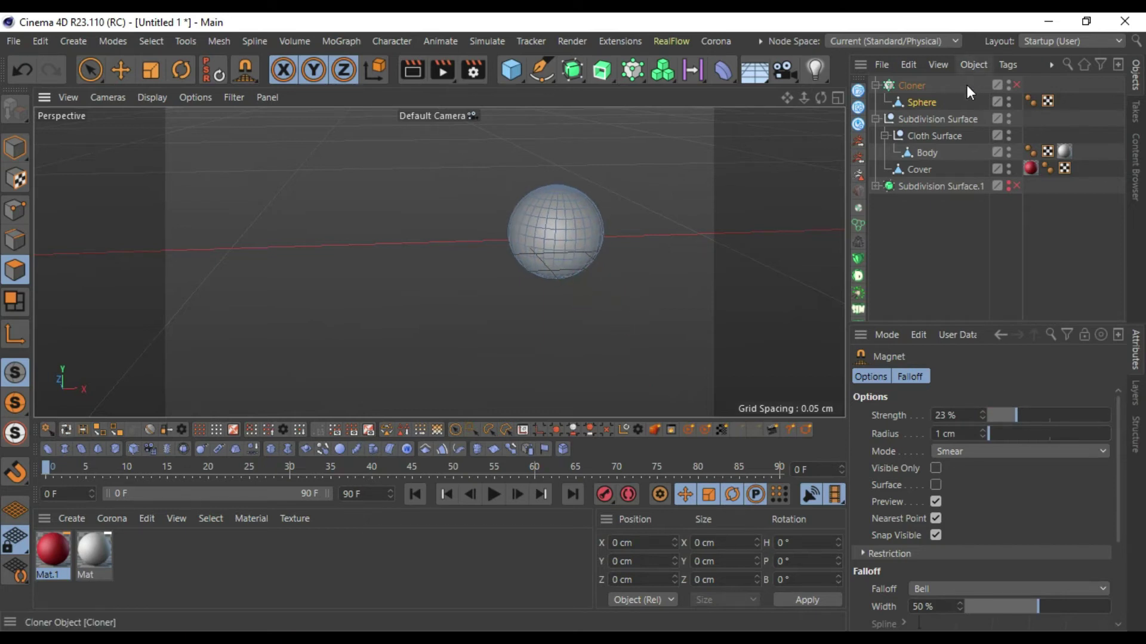
Step: Frame the Sphere again, try a Magnet pull with a 0.5 cm radius, and undo the pull
scroll(514, 250, "down", 5)
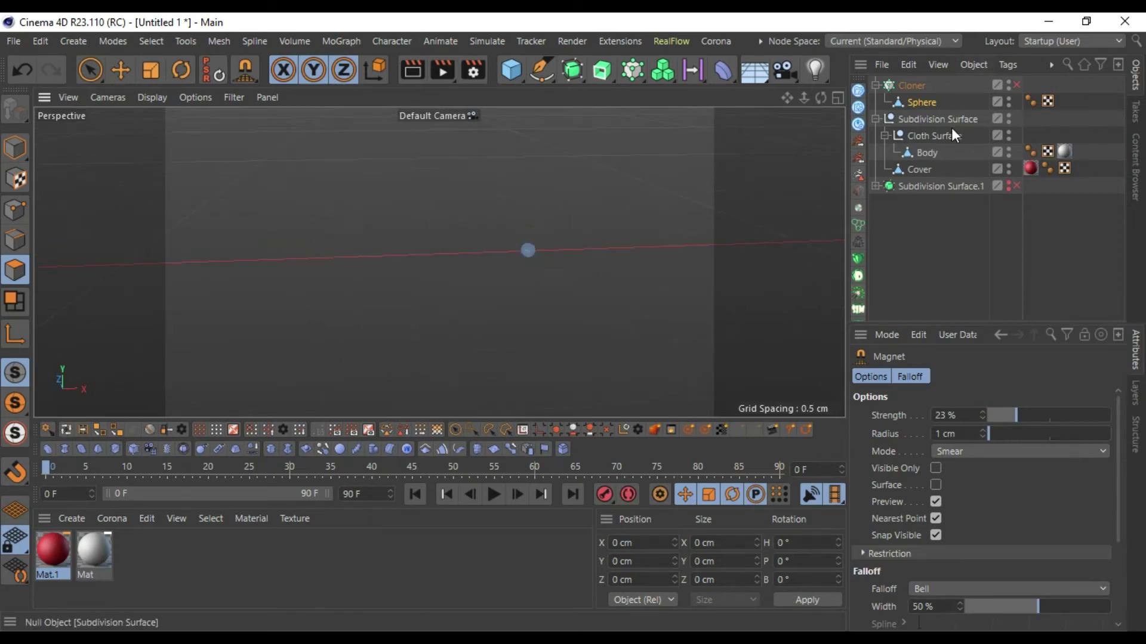
left_click(922, 103)
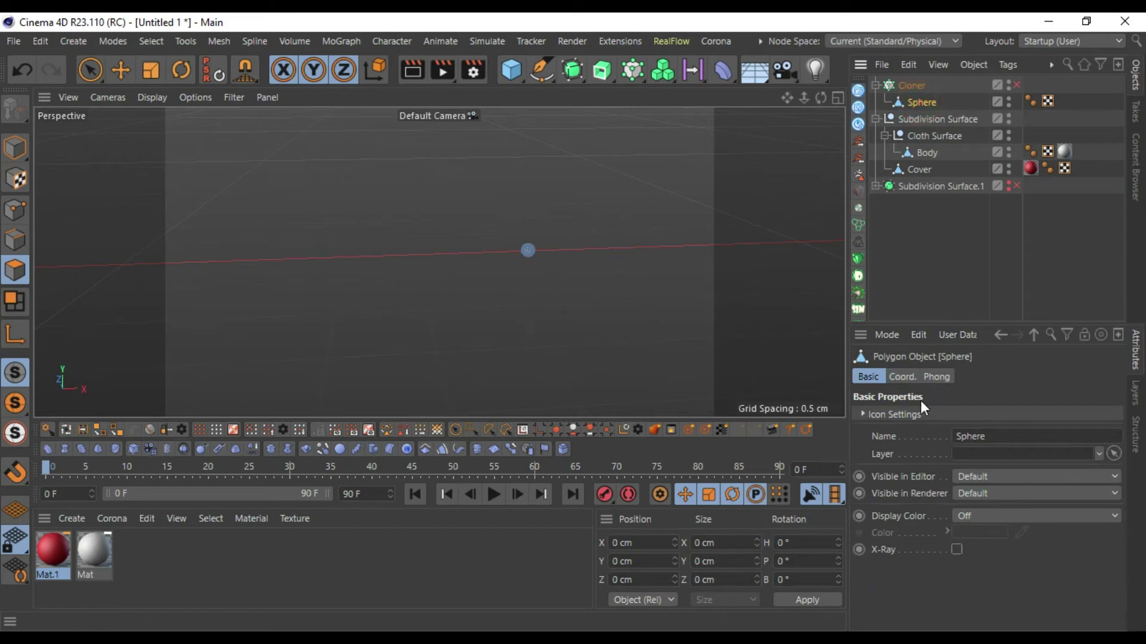
scroll(512, 239, "down", 5)
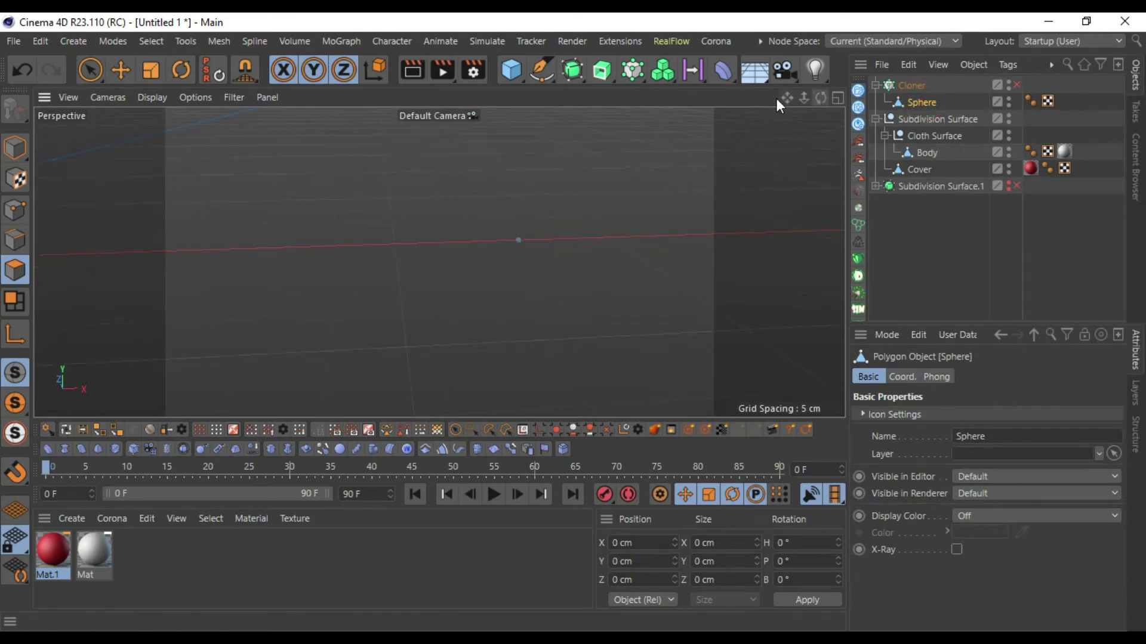
key("o")
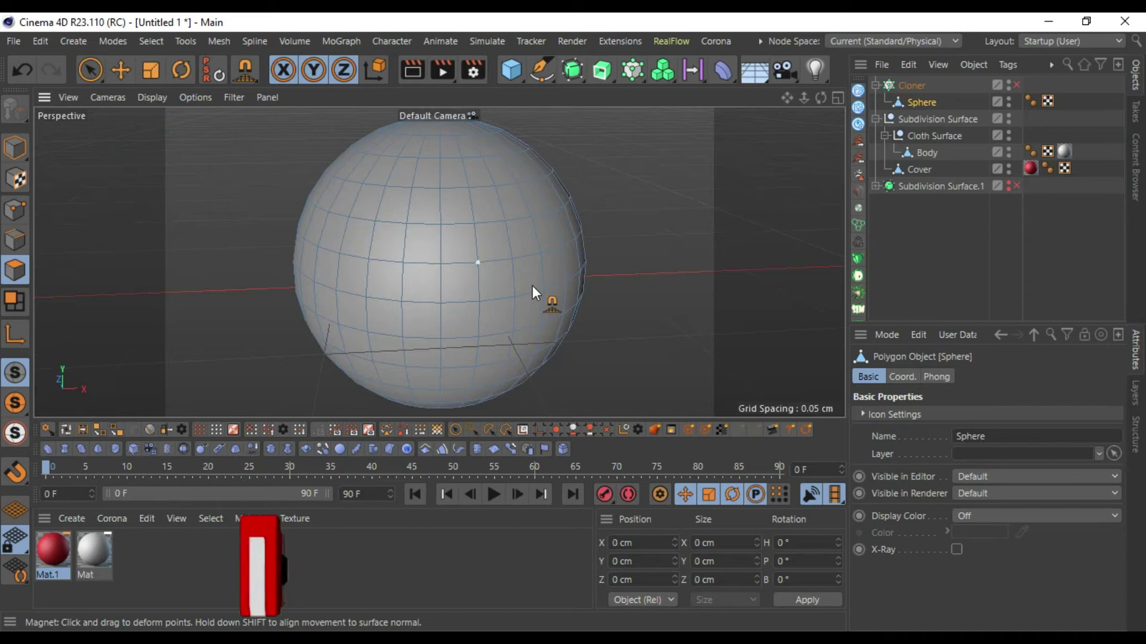
scroll(546, 294, "down", 3)
scroll(545, 295, "up", 1)
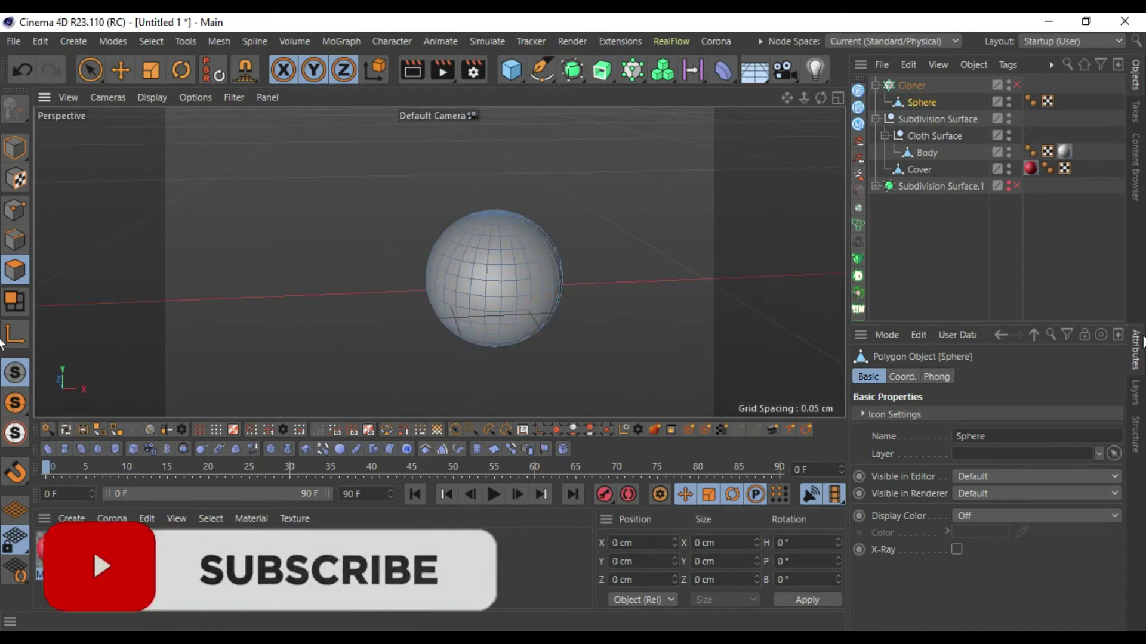
right_click(676, 246)
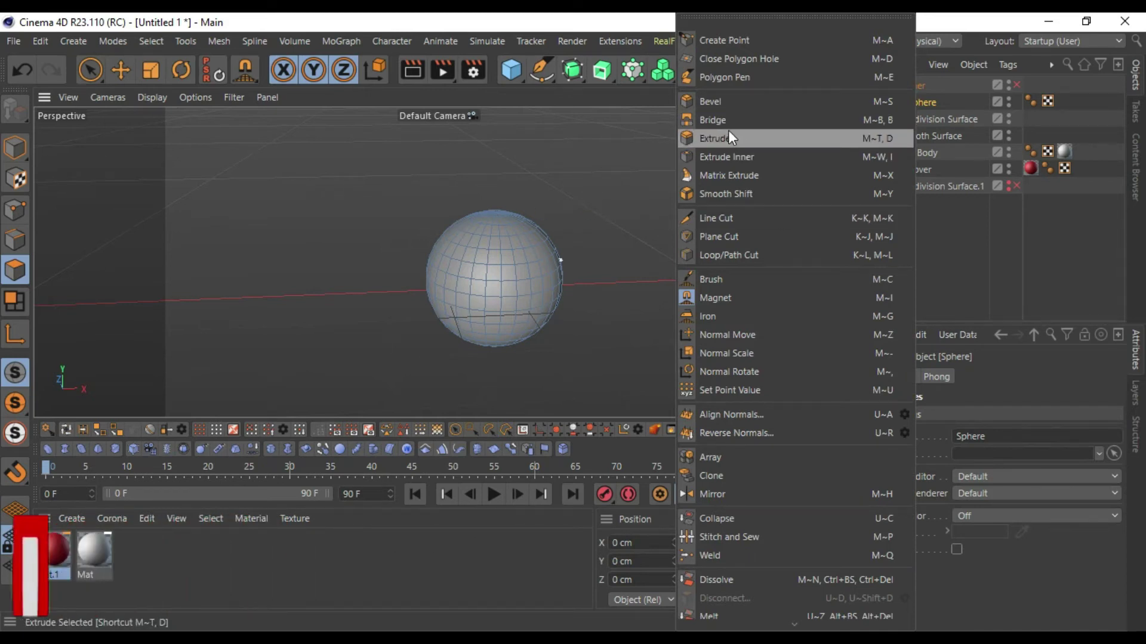
left_click(721, 295)
left_click(966, 431)
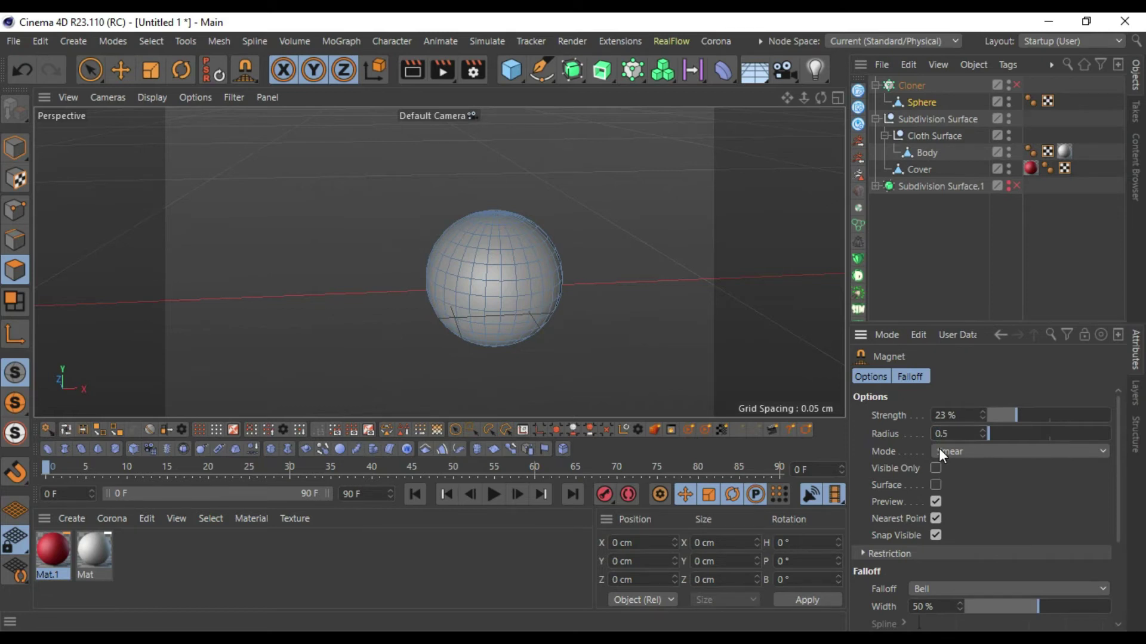
mouse_move(543, 330)
left_mouse_down()
mouse_move(667, 413)
mouse_move(1005, 585)
left_mouse_up()
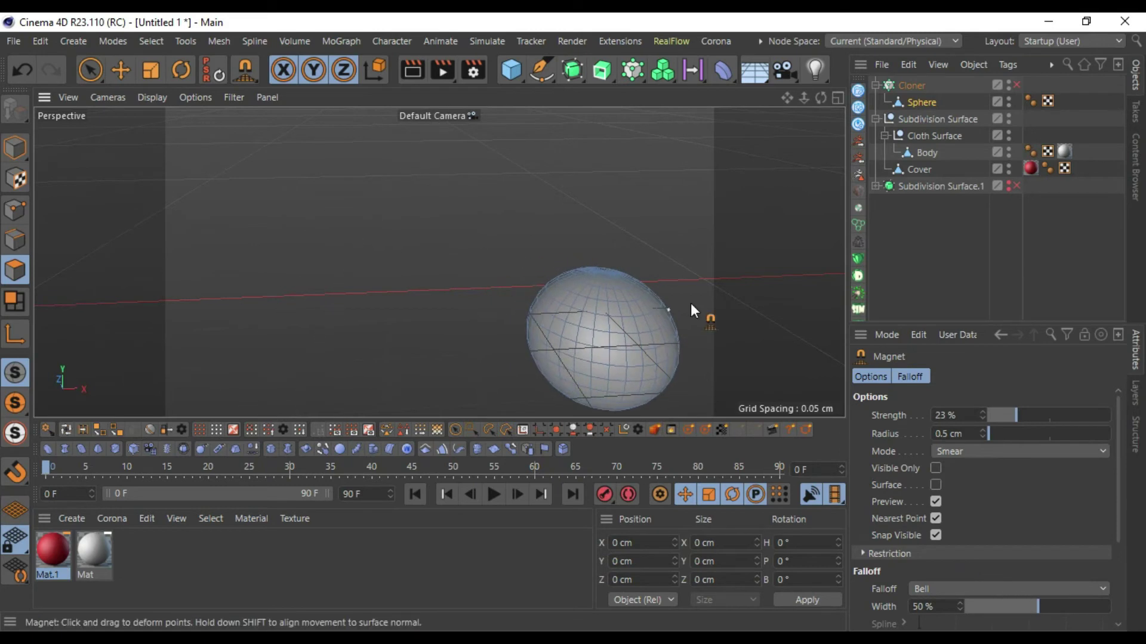
key("ctrl+z")
Step: Set the Magnet radius to 0.05 cm
scroll(655, 256, "down", 5)
scroll(639, 270, "down", 3)
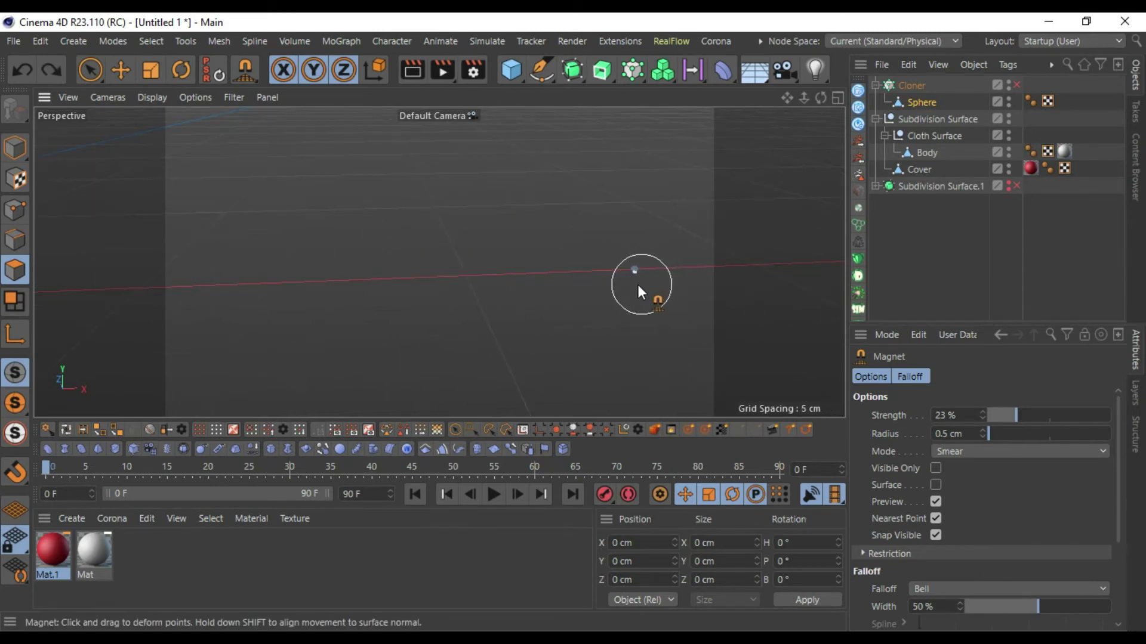
scroll(654, 278, "up", 3)
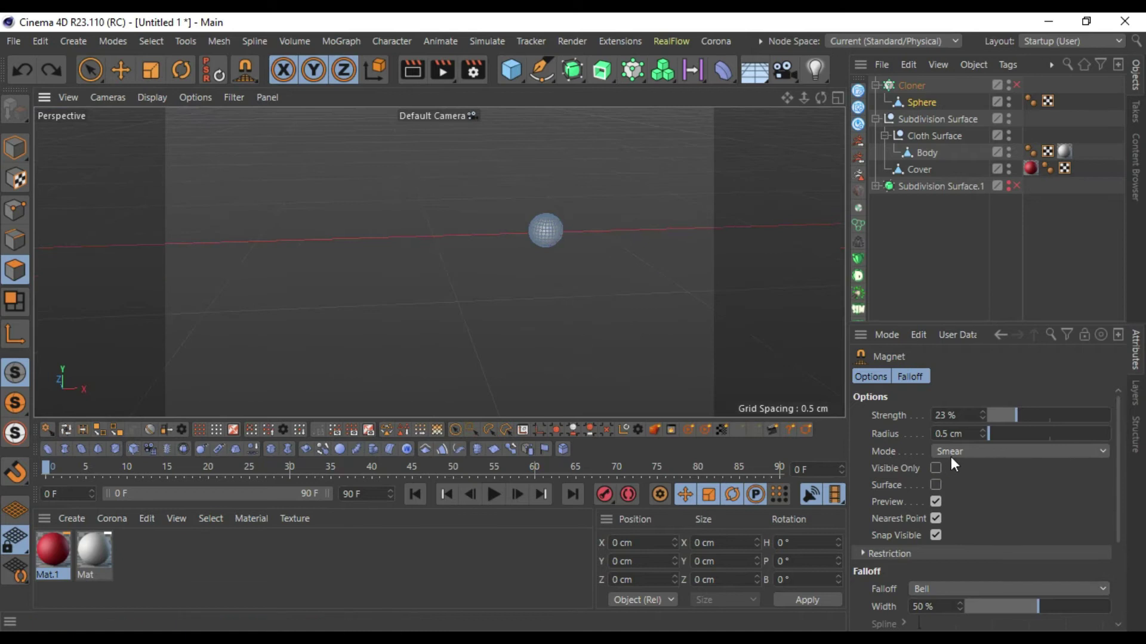
left_click_drag(953, 434, 911, 430)
type("0.0")
type("5")
key("Return")
Step: Pull the Sphere's polygons with the Magnet, raising its top to form an egg-like shape
scroll(579, 263, "up", 4)
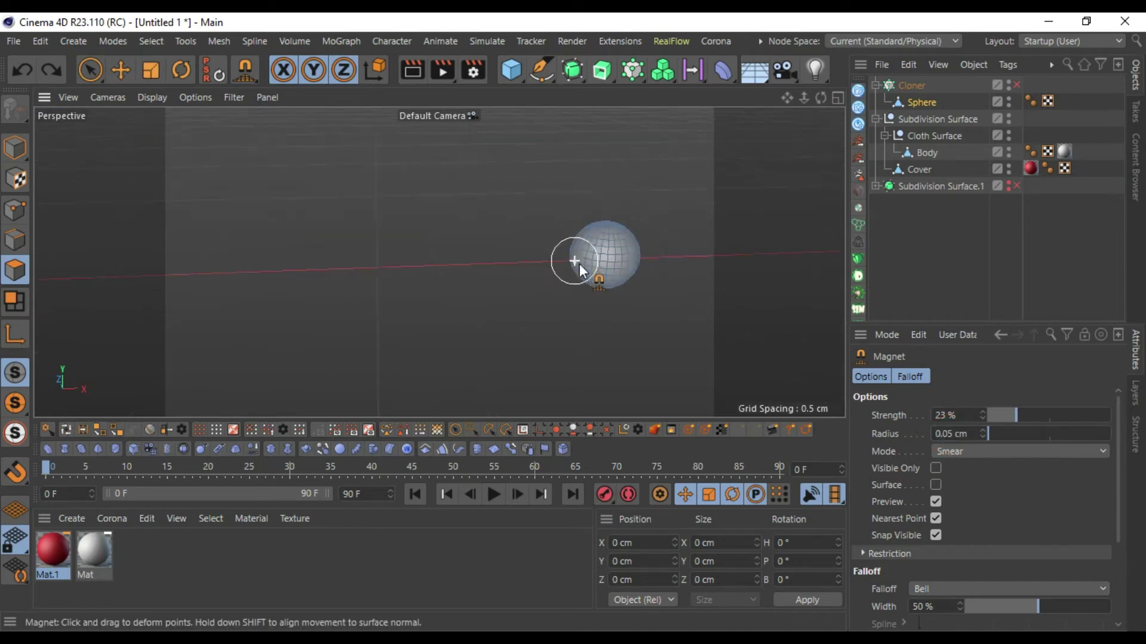
mouse_move(599, 296)
left_mouse_down()
mouse_move(627, 308)
mouse_move(632, 328)
mouse_move(596, 266)
mouse_move(577, 278)
mouse_move(589, 294)
mouse_move(660, 301)
left_mouse_up()
left_click_drag(821, 101, 821, 141)
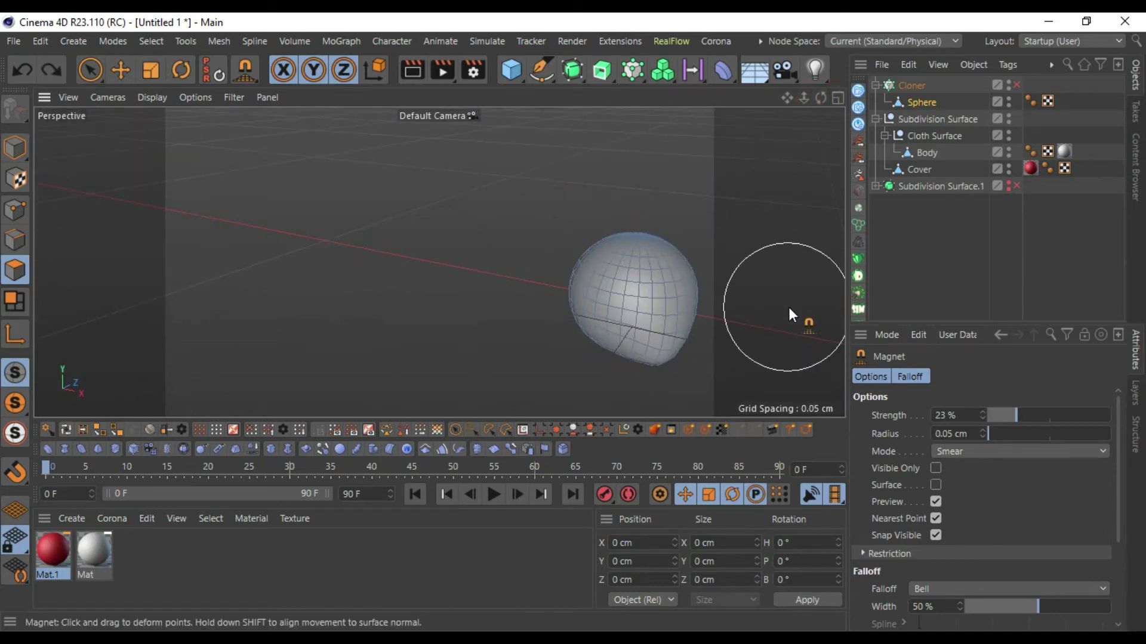
left_click_drag(823, 94, 822, 102)
mouse_move(636, 214)
left_mouse_down()
mouse_move(640, 176)
mouse_move(625, 213)
mouse_move(628, 176)
mouse_move(608, 244)
mouse_move(595, 212)
mouse_move(629, 204)
left_mouse_up()
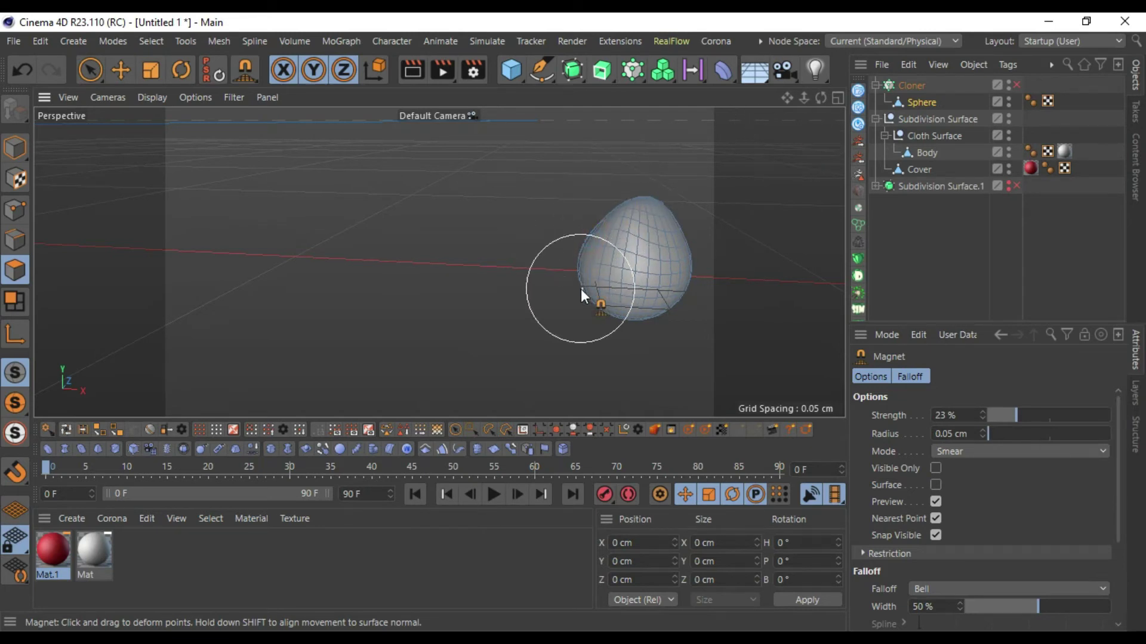
left_click_drag(514, 340, 546, 282, "alt")
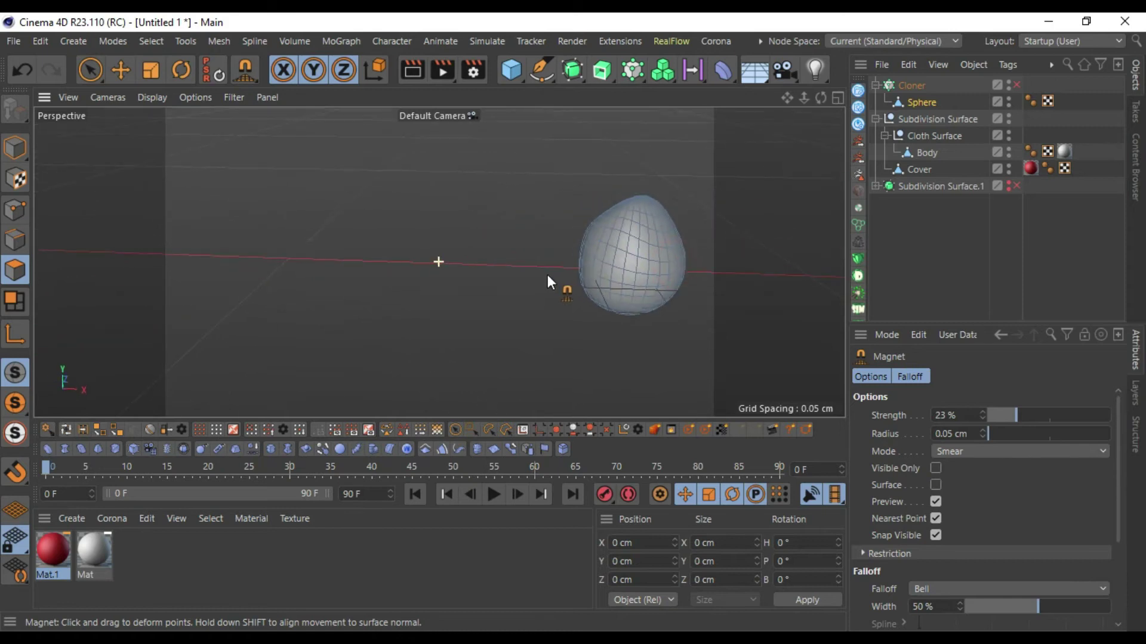
left_click_drag(585, 224, 628, 191)
Step: Reshape the upper sides with the Magnet from several angles so the form tapers into a drop
mouse_move(693, 246)
left_mouse_down("alt")
mouse_move(620, 241)
mouse_move(641, 175)
mouse_move(622, 166)
left_mouse_up("alt")
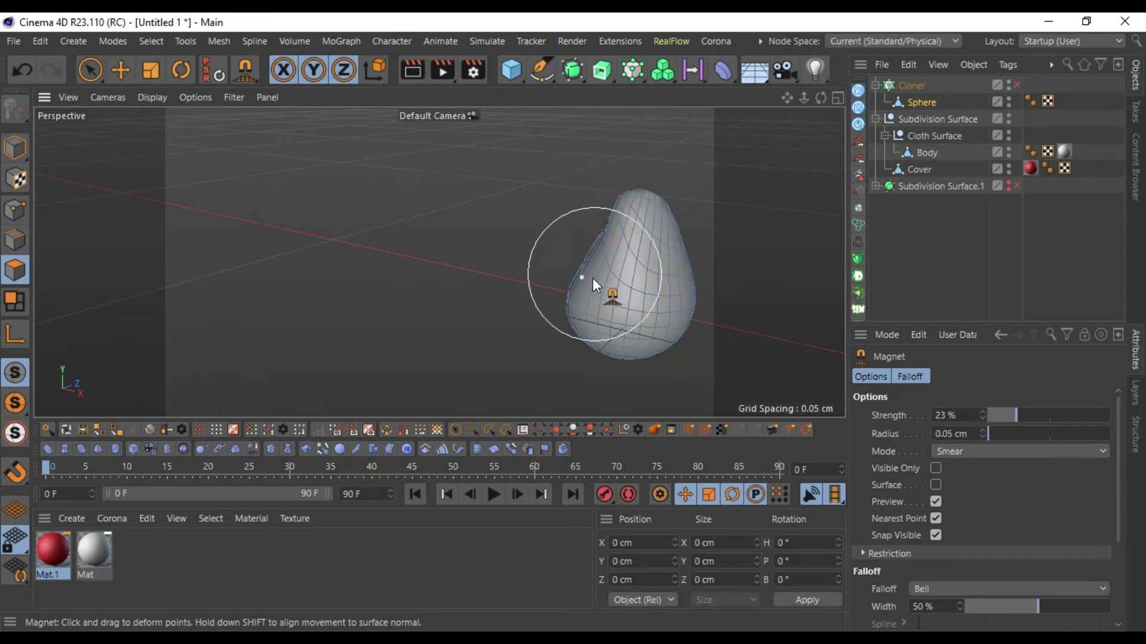
left_click_drag(587, 244, 574, 244)
mouse_move(775, 274)
left_mouse_down("alt")
mouse_move(665, 208)
mouse_move(677, 231)
left_mouse_up("alt")
mouse_move(545, 221)
left_mouse_down()
mouse_move(498, 217)
mouse_move(472, 264)
left_mouse_up()
left_click_drag(558, 272, 519, 266)
mouse_move(716, 255)
left_mouse_down("alt")
mouse_move(689, 263)
mouse_move(766, 283)
left_mouse_up("alt")
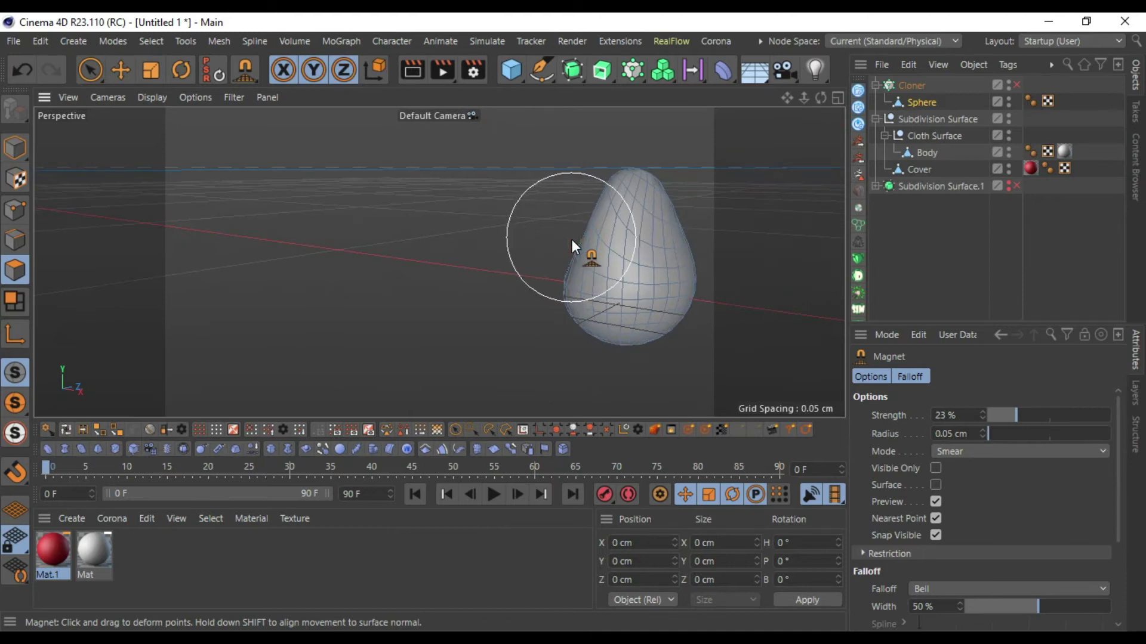
mouse_move(511, 293)
left_mouse_down("alt")
mouse_move(564, 317)
mouse_move(603, 241)
left_mouse_up("alt")
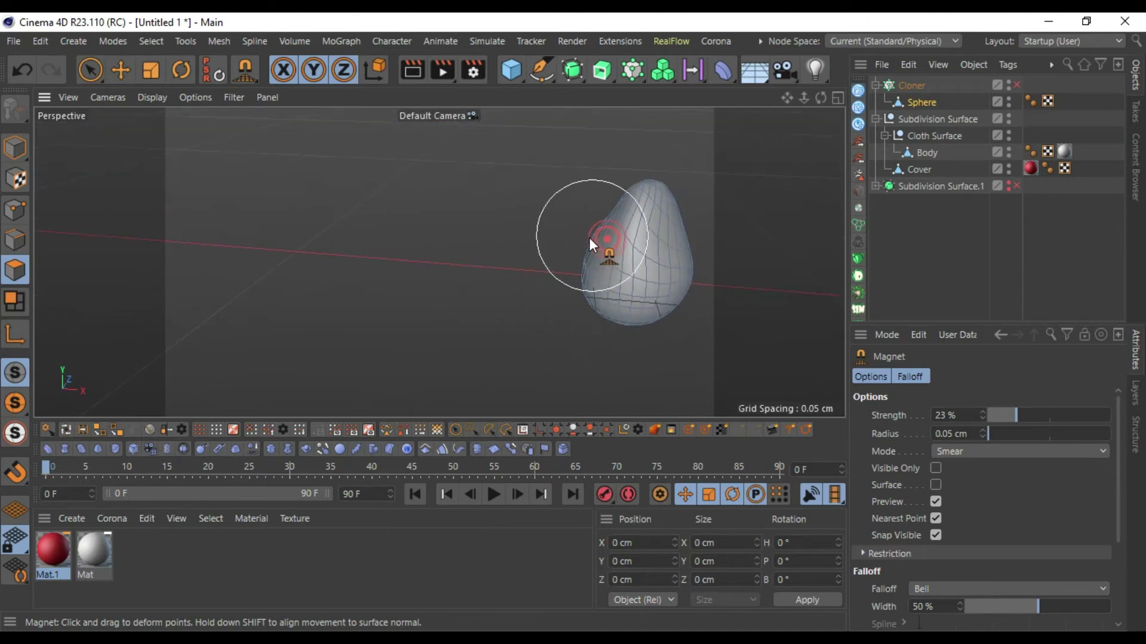
left_click_drag(488, 277, 394, 149, "alt")
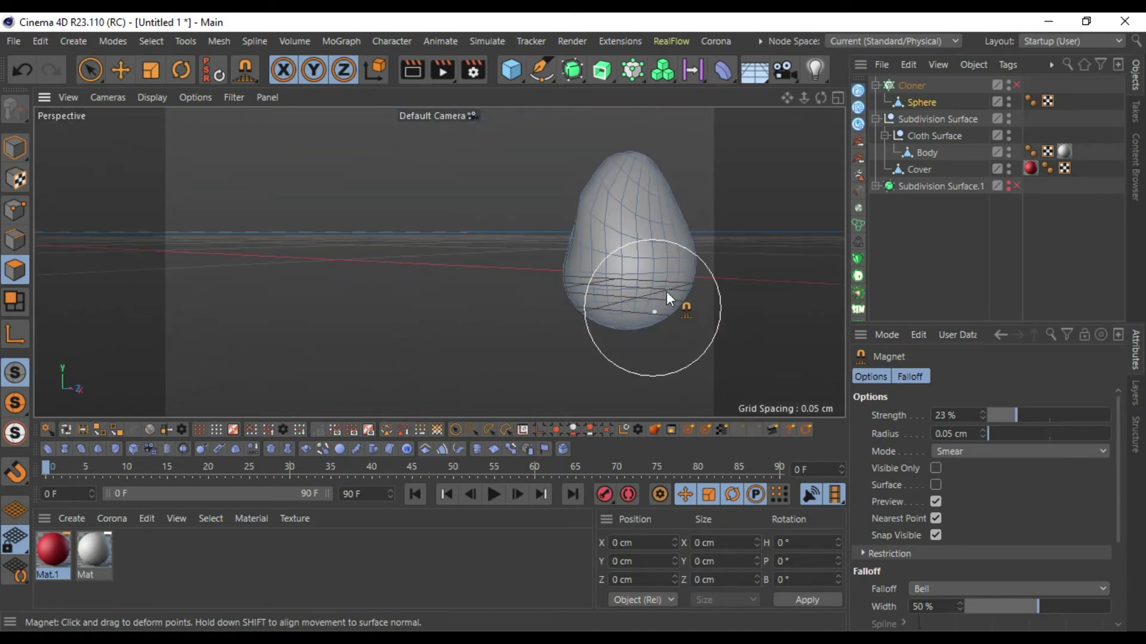
Step: Even out the drop's tip and side contours with small Magnet strokes from a low viewpoint
left_click_drag(686, 214, 679, 207)
left_click_drag(636, 161, 618, 166)
mouse_move(576, 232)
left_mouse_down()
mouse_move(557, 234)
mouse_move(622, 234)
left_mouse_up()
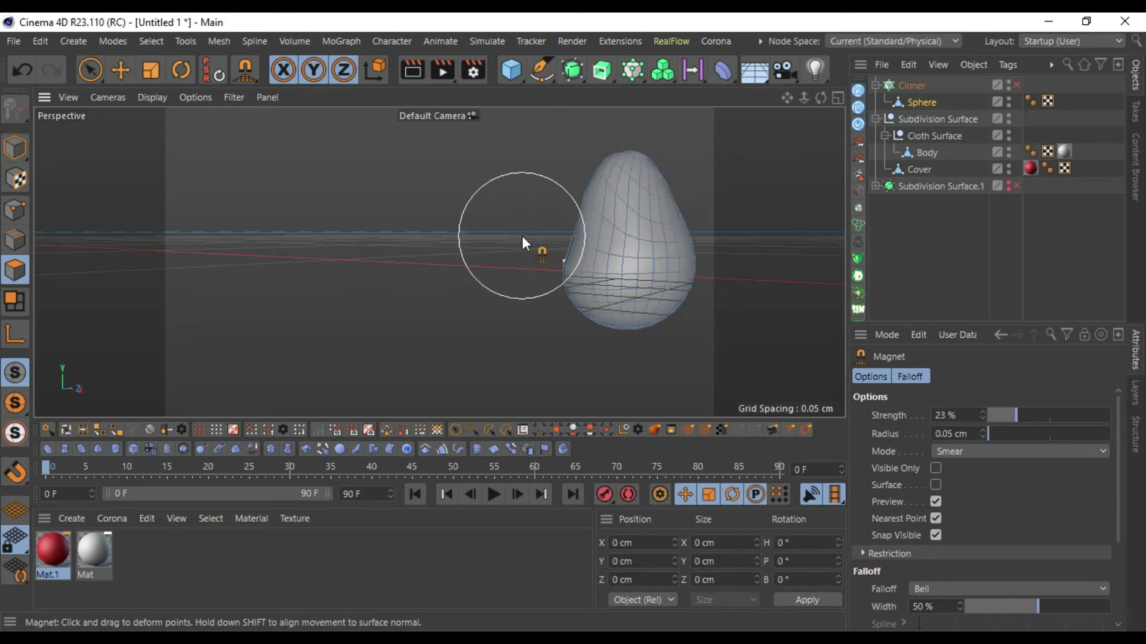
mouse_move(430, 252)
left_mouse_down()
mouse_move(469, 272)
mouse_move(445, 261)
mouse_move(444, 243)
left_mouse_up()
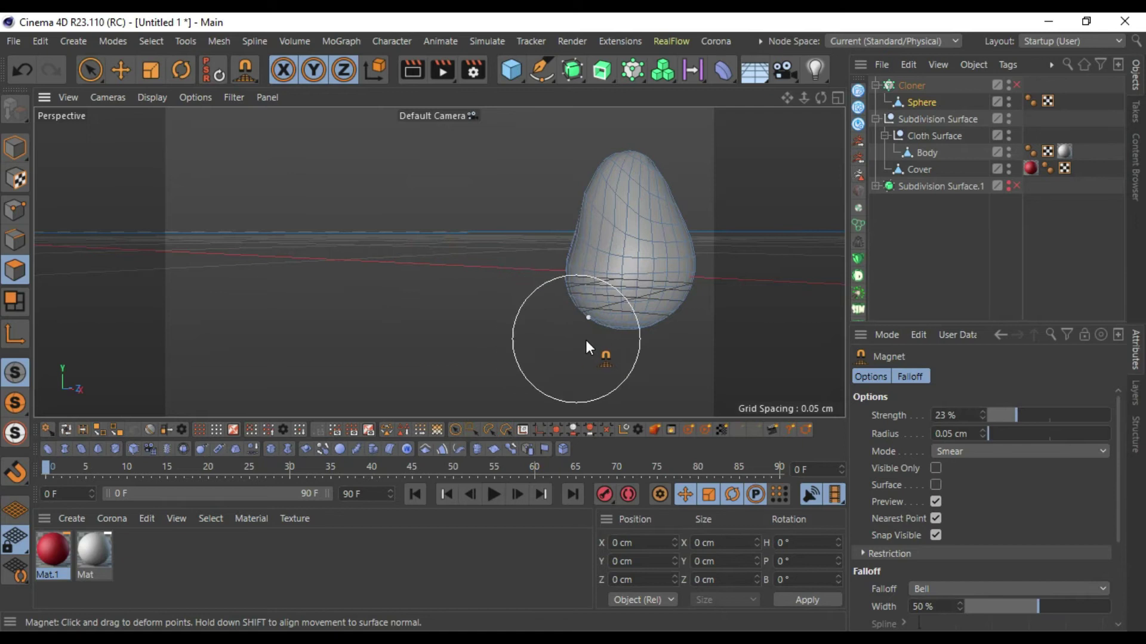
Step: Try pulling the underside of the drop downward with the Magnet and undo the pulls
left_click_drag(615, 329, 618, 363)
left_click_drag(595, 313, 582, 337)
left_click_drag(691, 309, 700, 328)
mouse_move(528, 336)
left_mouse_down("alt")
mouse_move(621, 367)
mouse_move(639, 353)
left_mouse_up("alt")
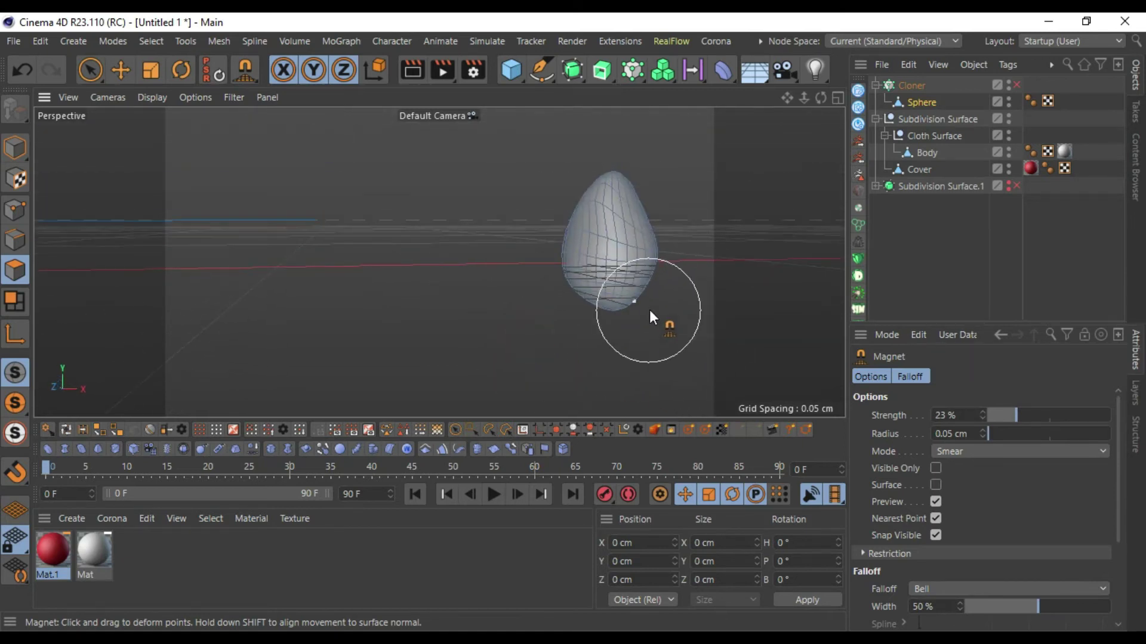
key("ctrl+z")
key("ctrl+z")
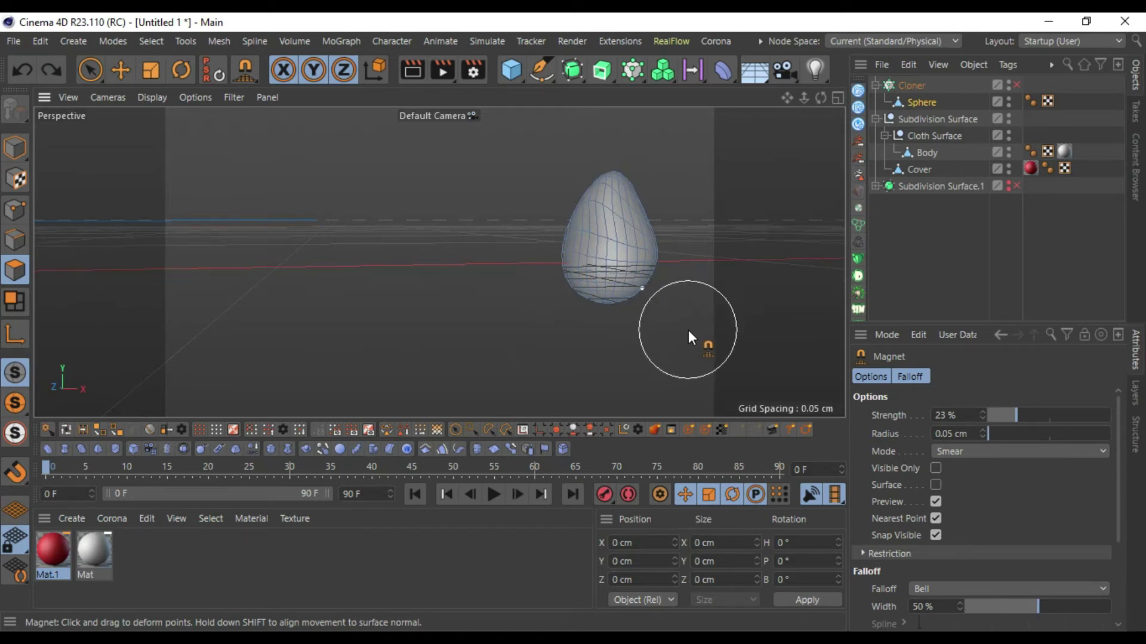
Step: Refine the drop's upper flank and tip with the Magnet while working around the object
mouse_move(693, 323)
left_mouse_down("alt")
mouse_move(668, 353)
mouse_move(677, 364)
mouse_move(666, 343)
left_mouse_up("alt")
left_click_drag(575, 239, 596, 305, "alt")
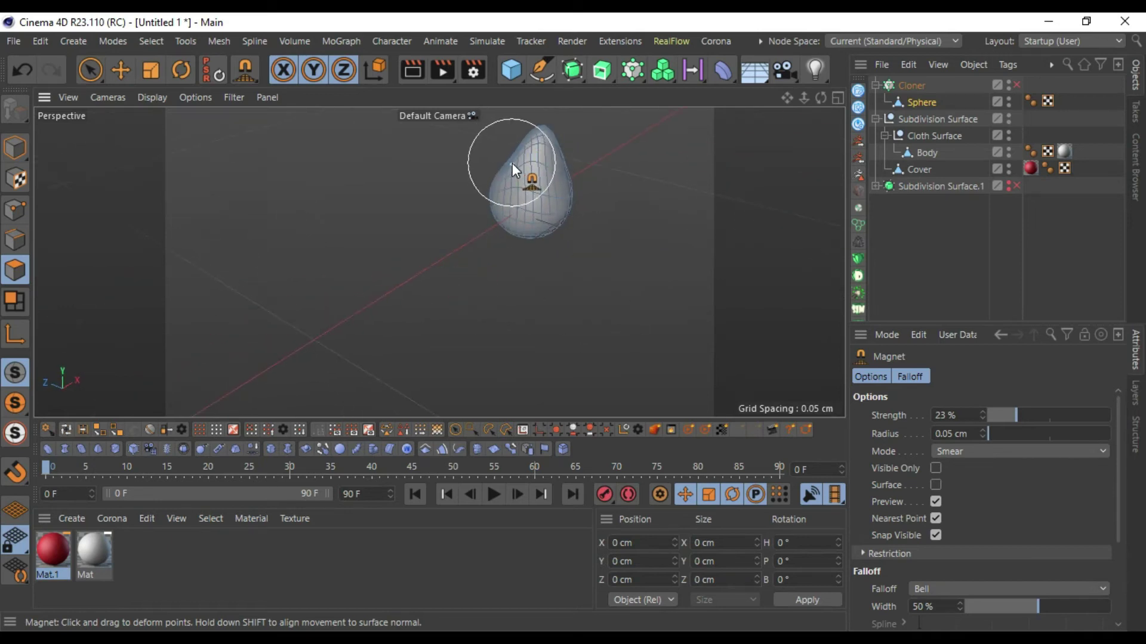
left_click_drag(659, 308, 490, 272, "alt")
left_click_drag(677, 216, 627, 161, "alt")
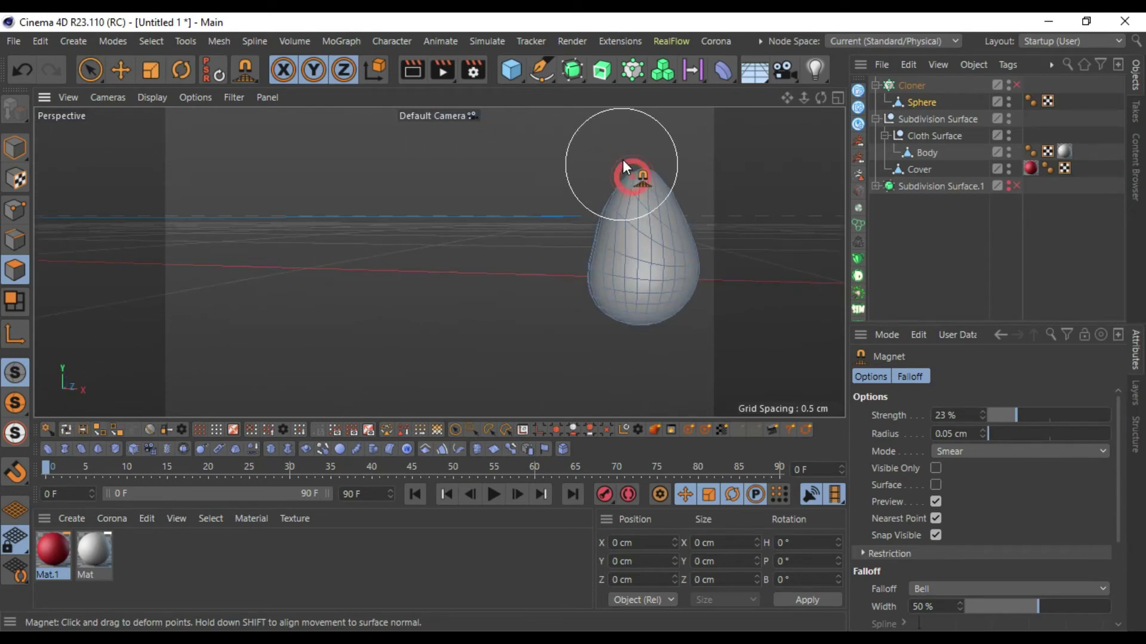
Step: Re-enable the Cloner, inspect the drop-shaped clones on the cone's body, and select the Cloner to show its object properties
scroll(647, 325, "down", 5)
scroll(650, 322, "down", 4)
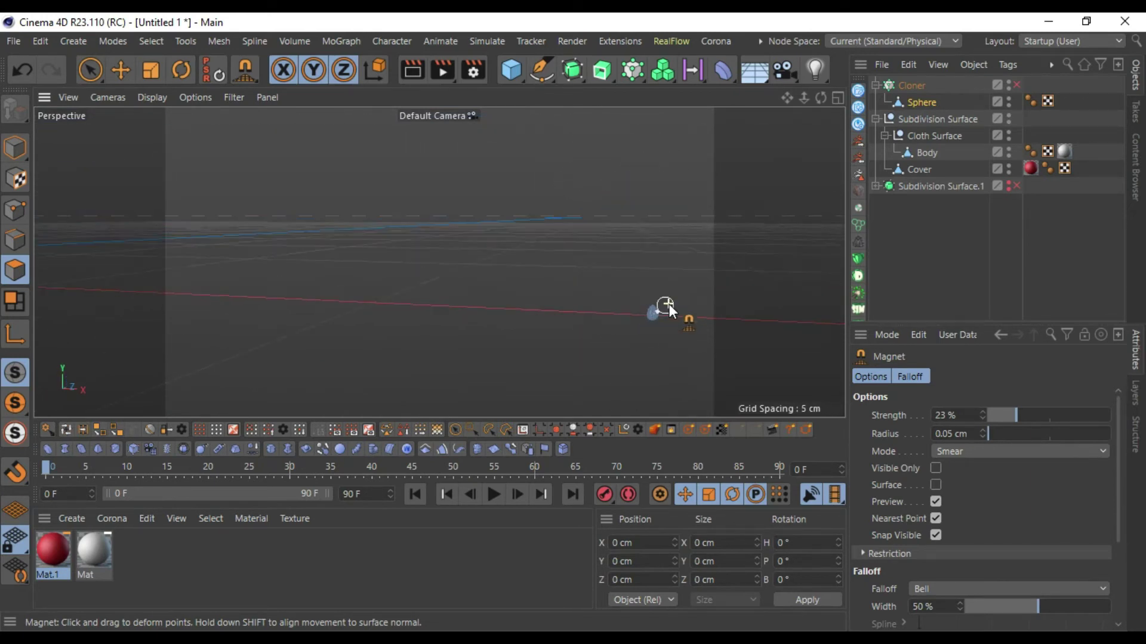
left_click(1024, 80)
left_click(1016, 83)
scroll(303, 272, "up", 5)
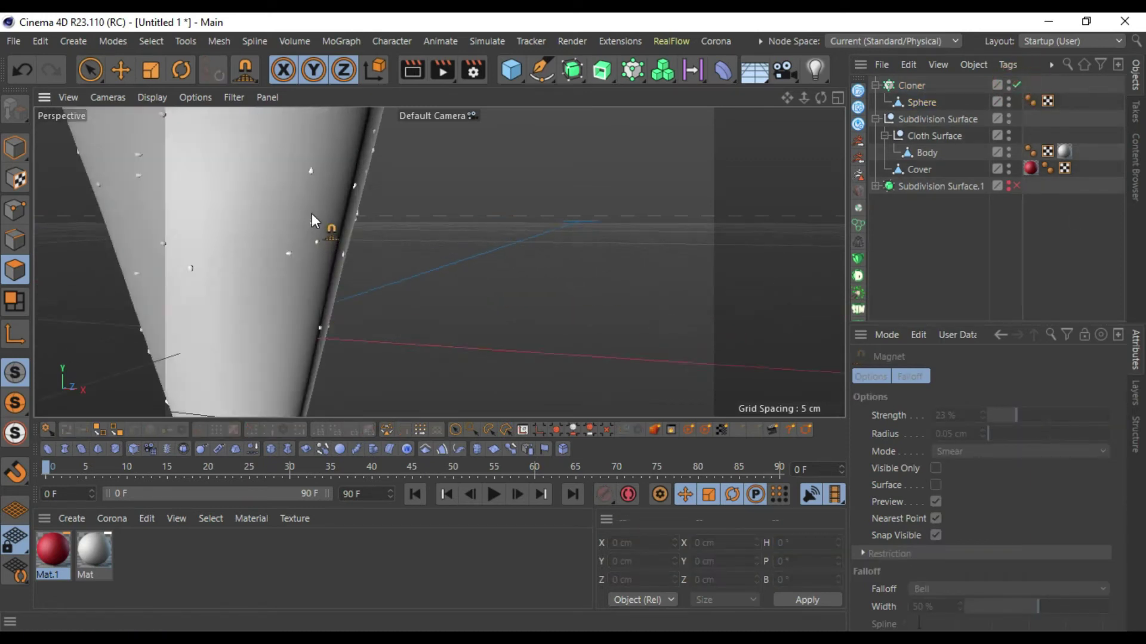
scroll(626, 199, "down", 3)
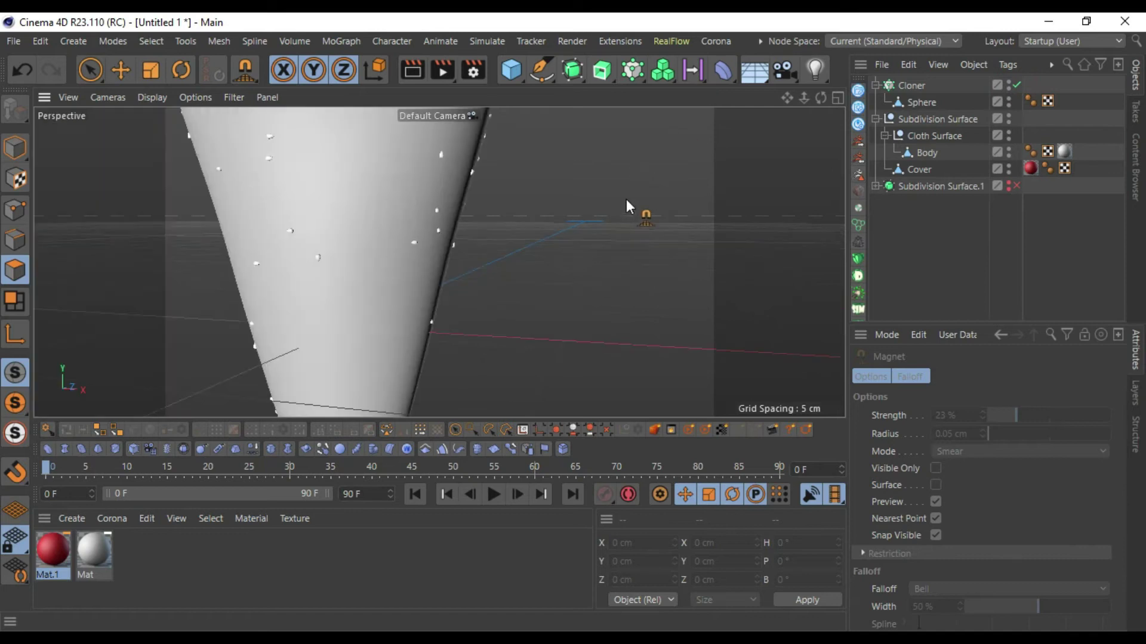
left_click_drag(820, 98, 1050, 167)
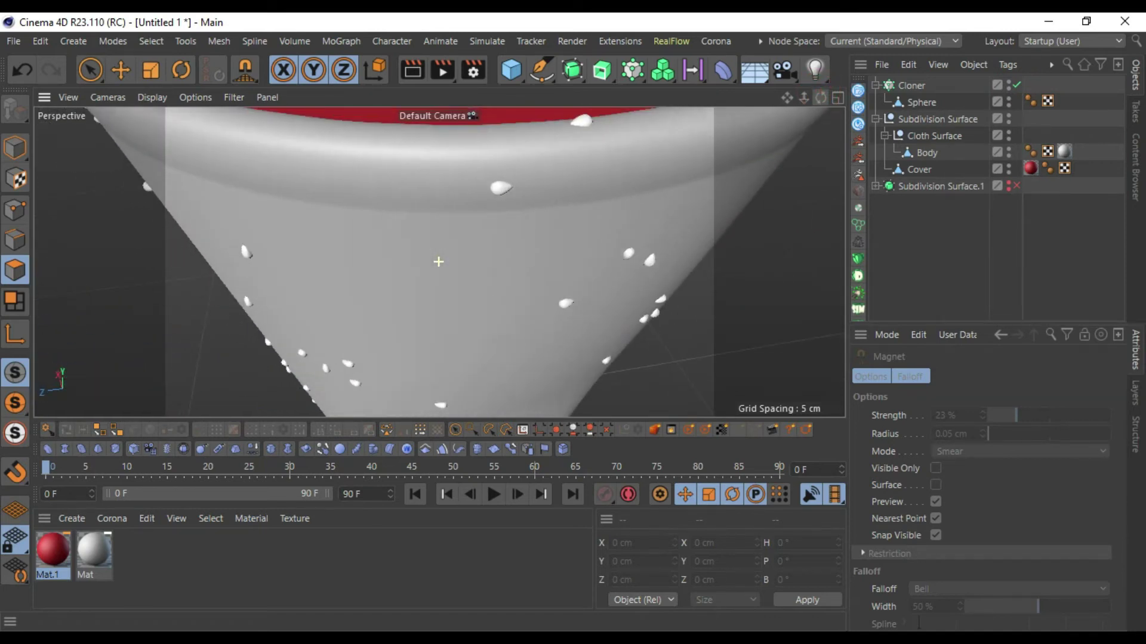
scroll(591, 184, "down", 3)
scroll(591, 184, "up", 2)
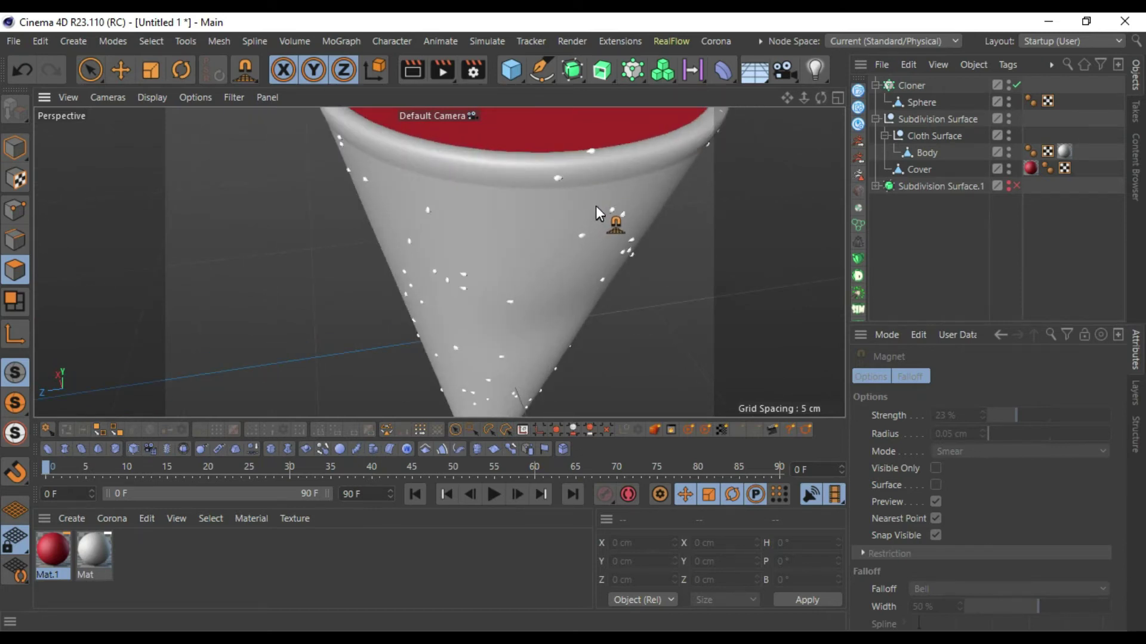
scroll(596, 205, "down", 1)
left_click(898, 85)
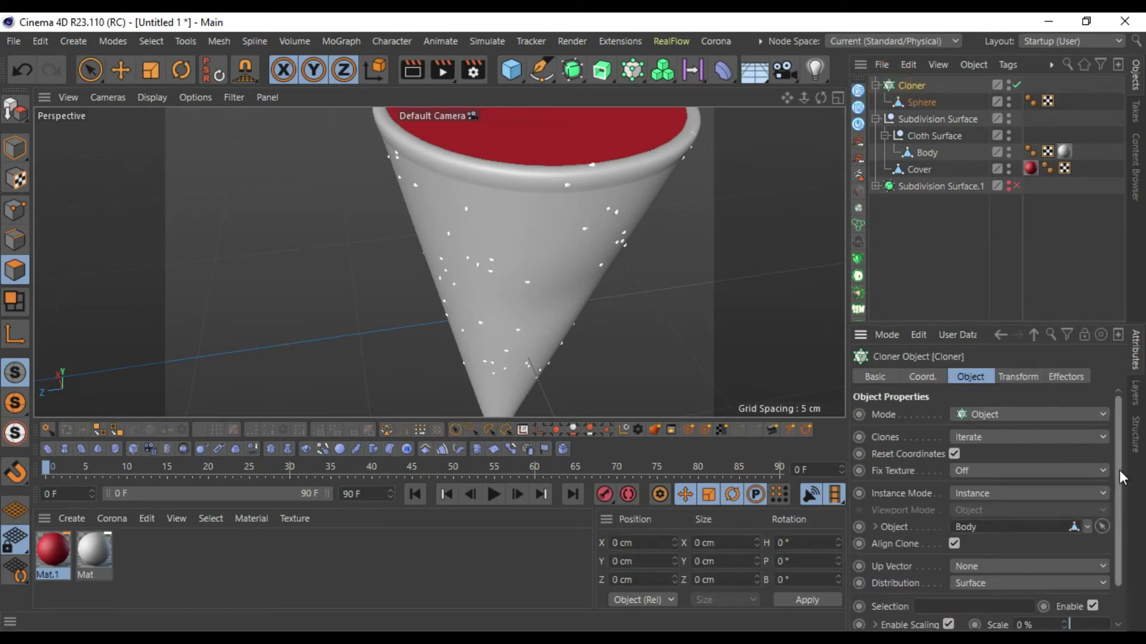
Step: Look through the Cloner's object, scaling, coordinate and basic settings for an option that controls the clones' orientation
scroll(1119, 470, "down", 2)
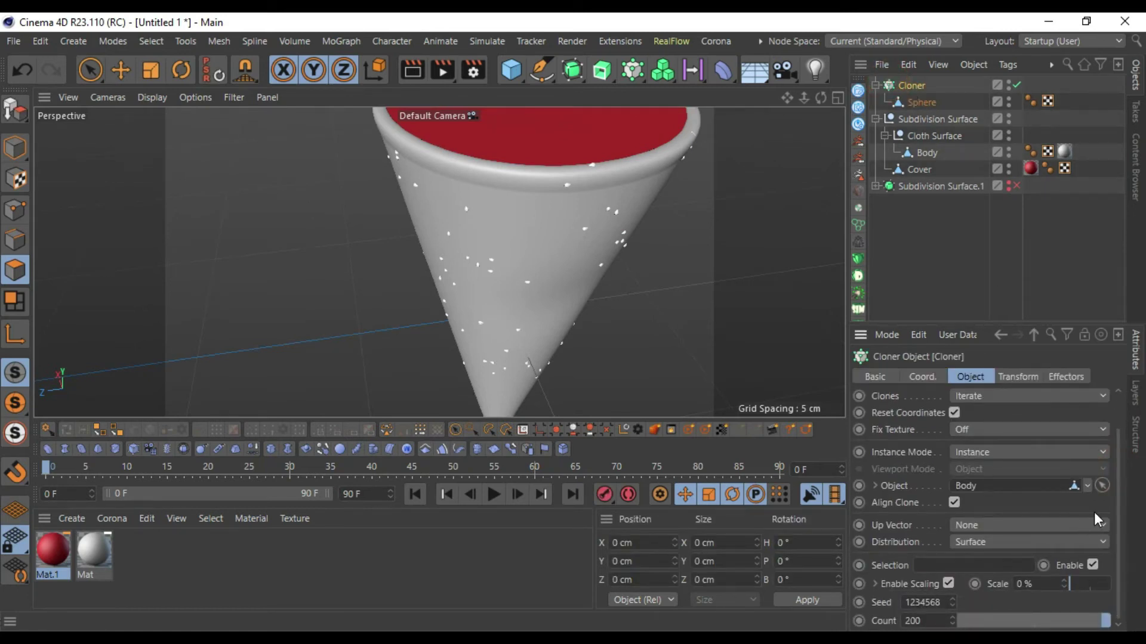
left_click(874, 583)
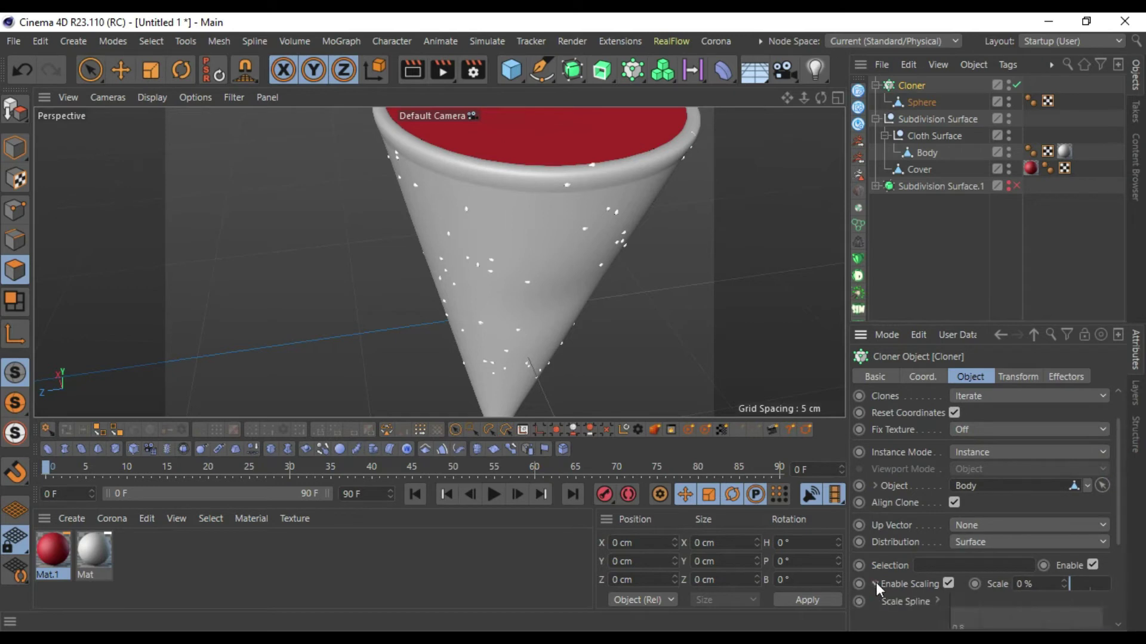
mouse_move(1118, 549)
left_mouse_down()
mouse_move(1128, 624)
mouse_move(1098, 573)
left_mouse_up()
left_click(875, 518)
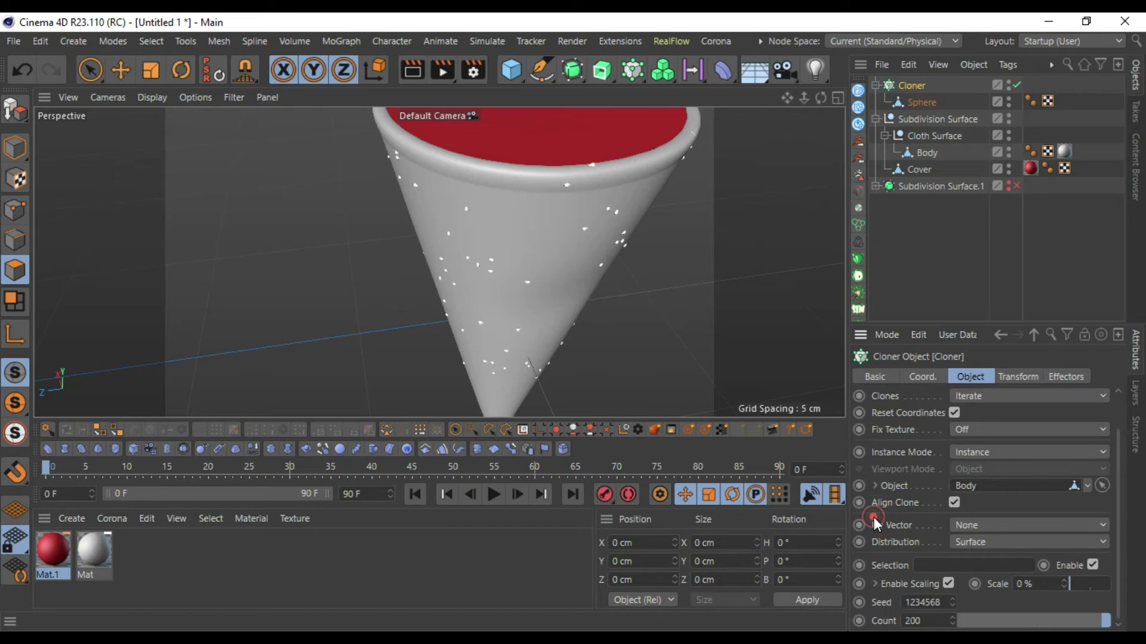
left_click(922, 376)
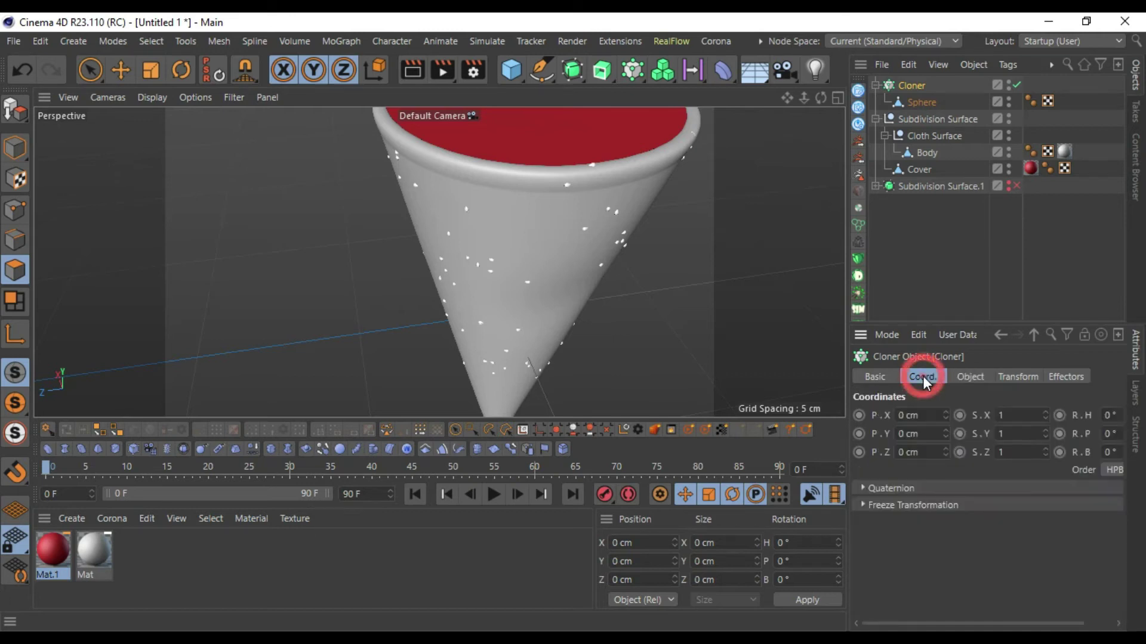
left_click(861, 488)
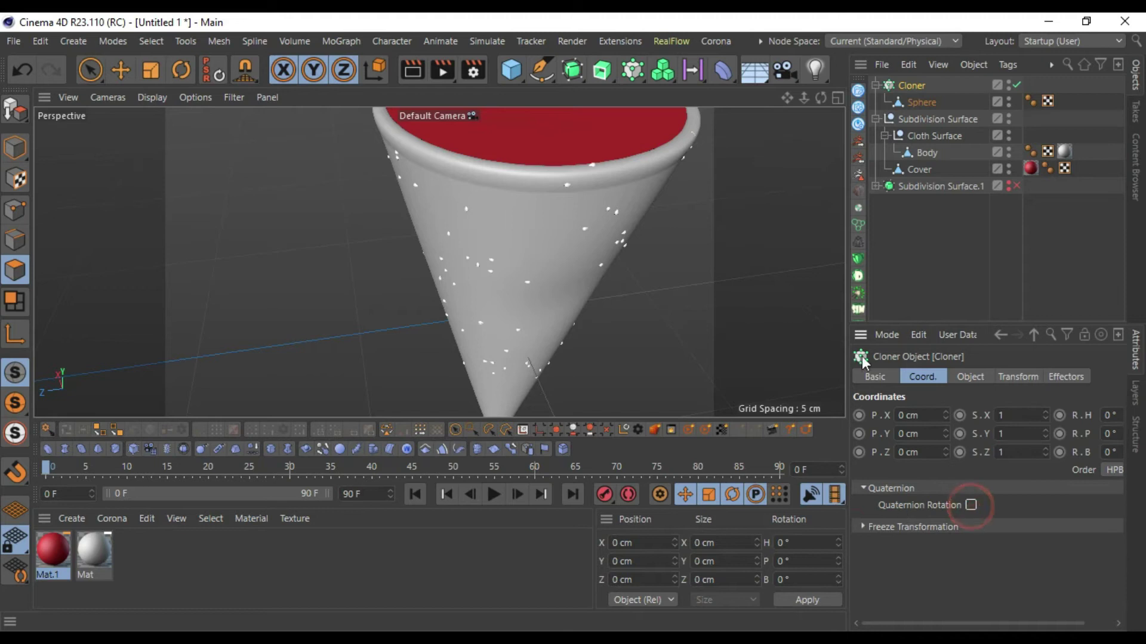
left_click(882, 379)
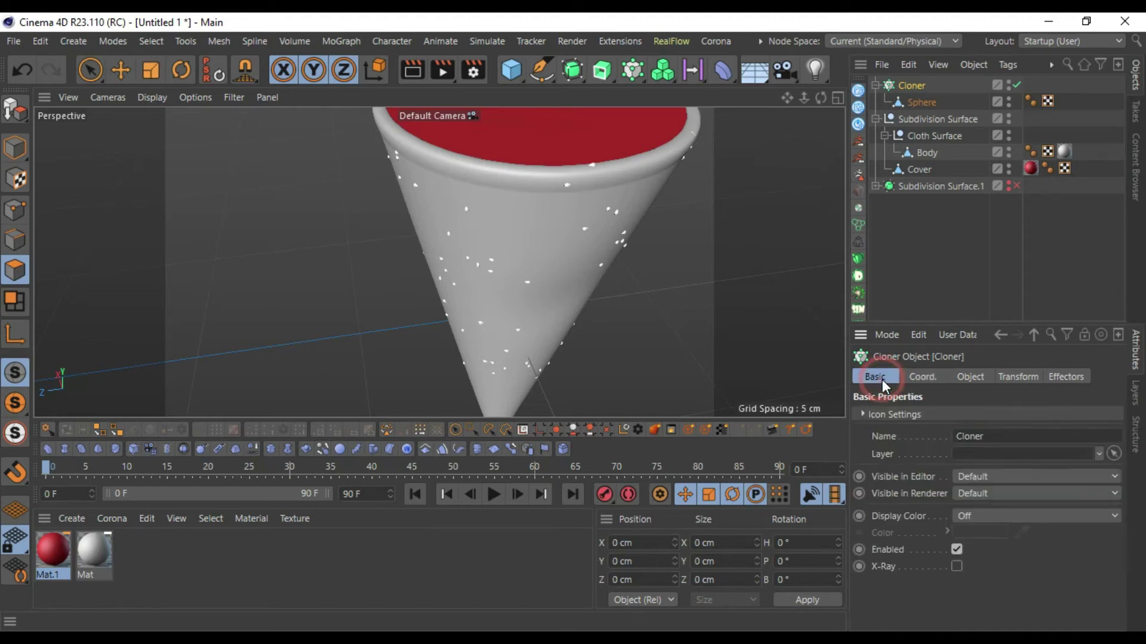
left_click(981, 375)
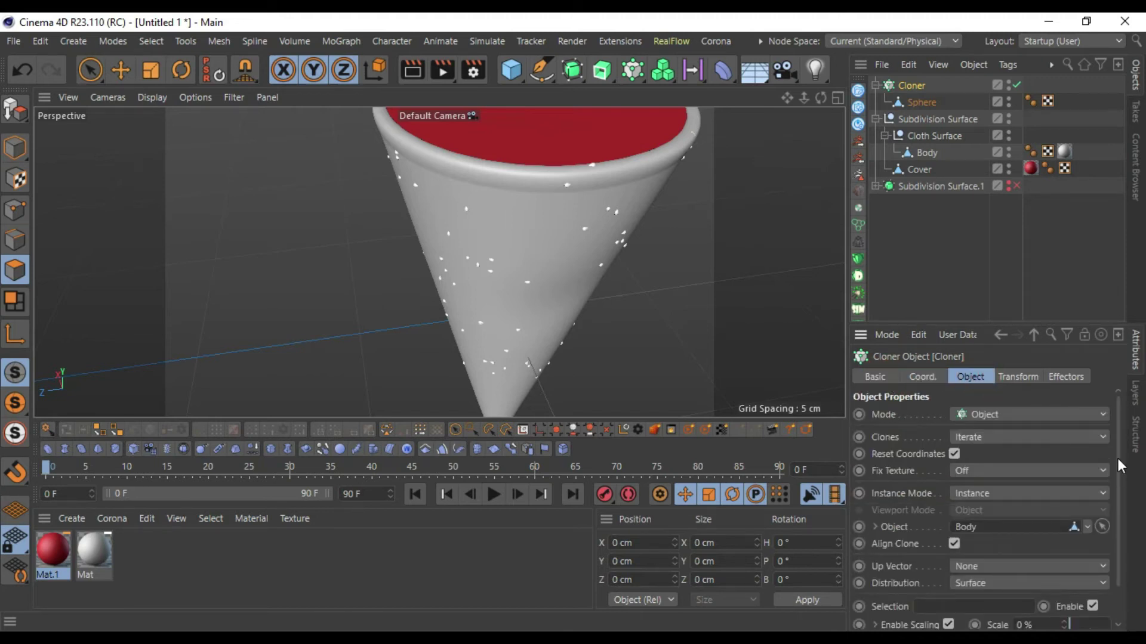
left_click_drag(1118, 457, 1127, 527)
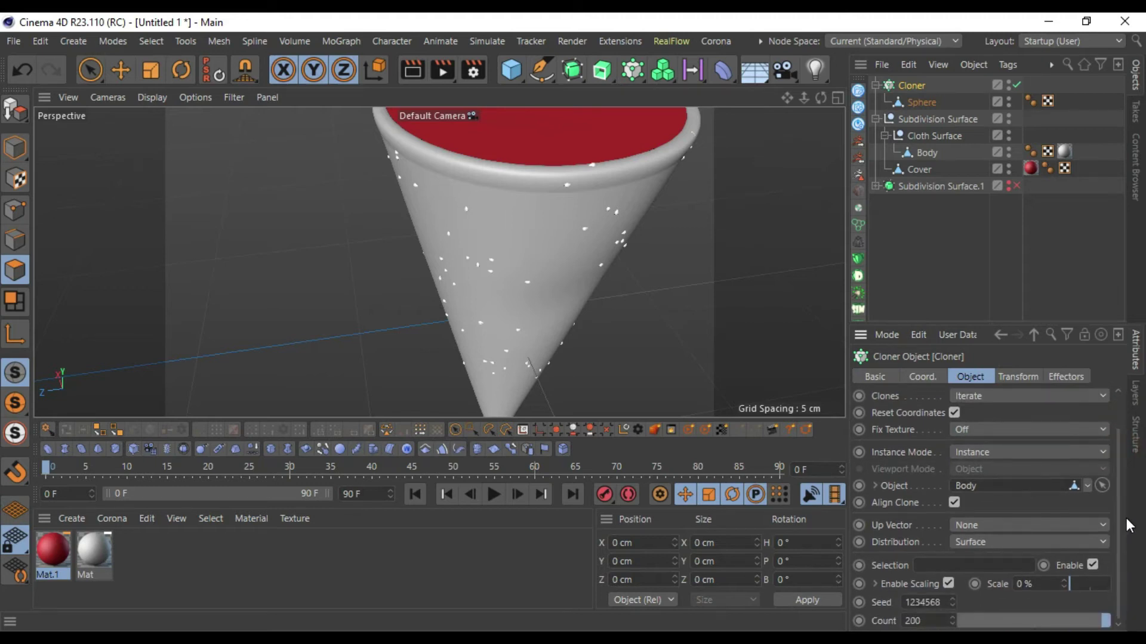
Step: Try X+, Z+ and Y+ as the Cloner's Up Vector and check how the droplets sit on the cone's body
left_click(1038, 526)
left_click(1040, 526)
left_click(1068, 521)
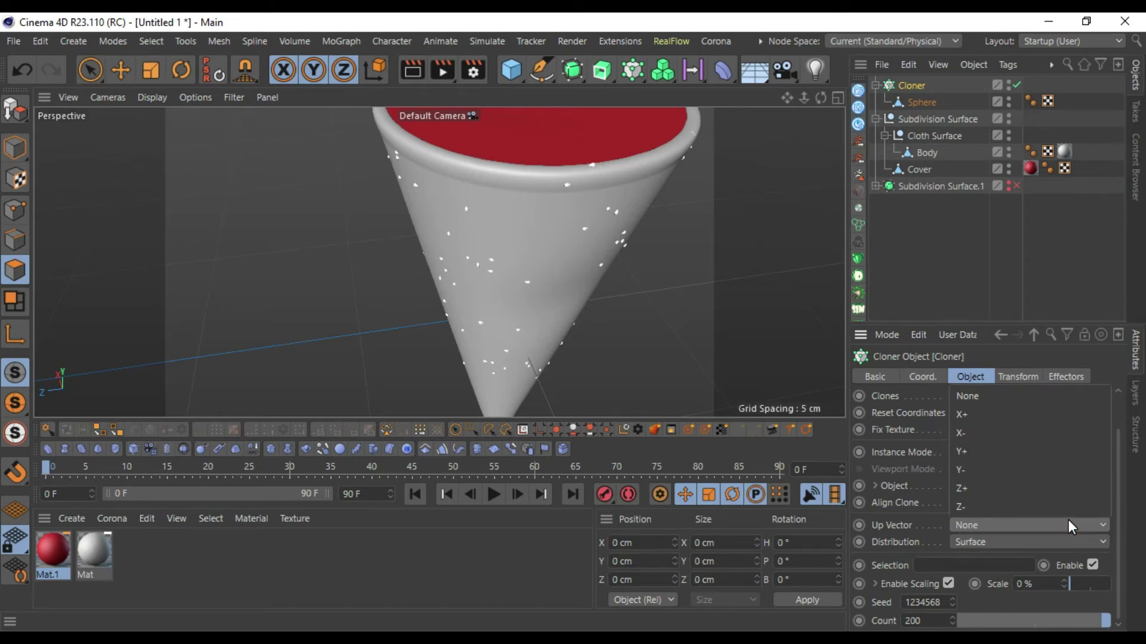
left_click(976, 417)
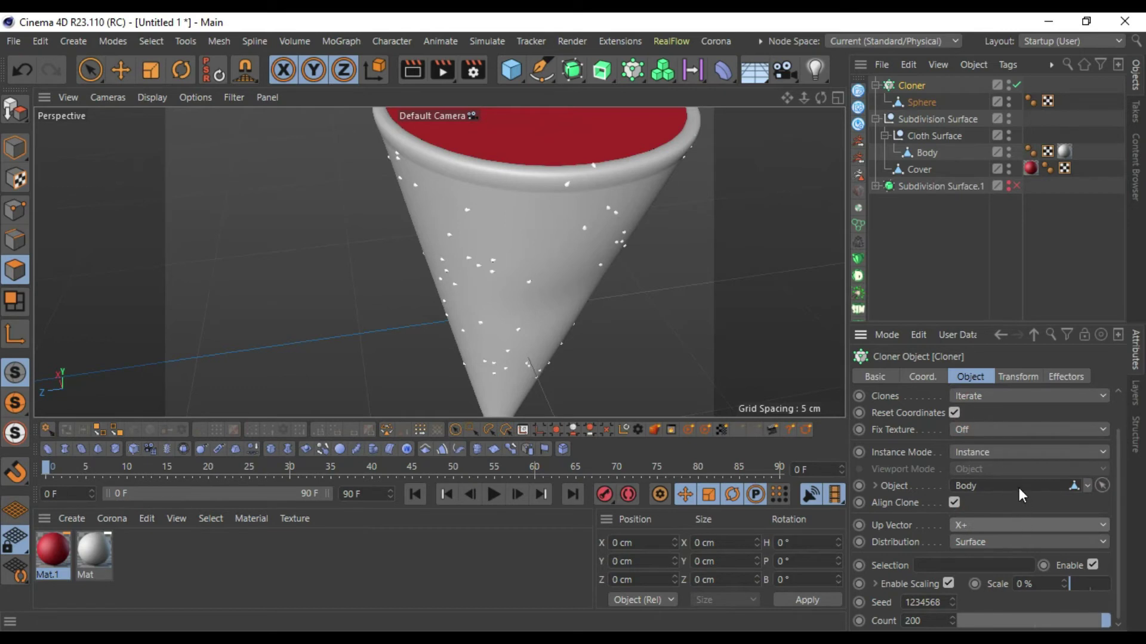
left_click(1015, 525)
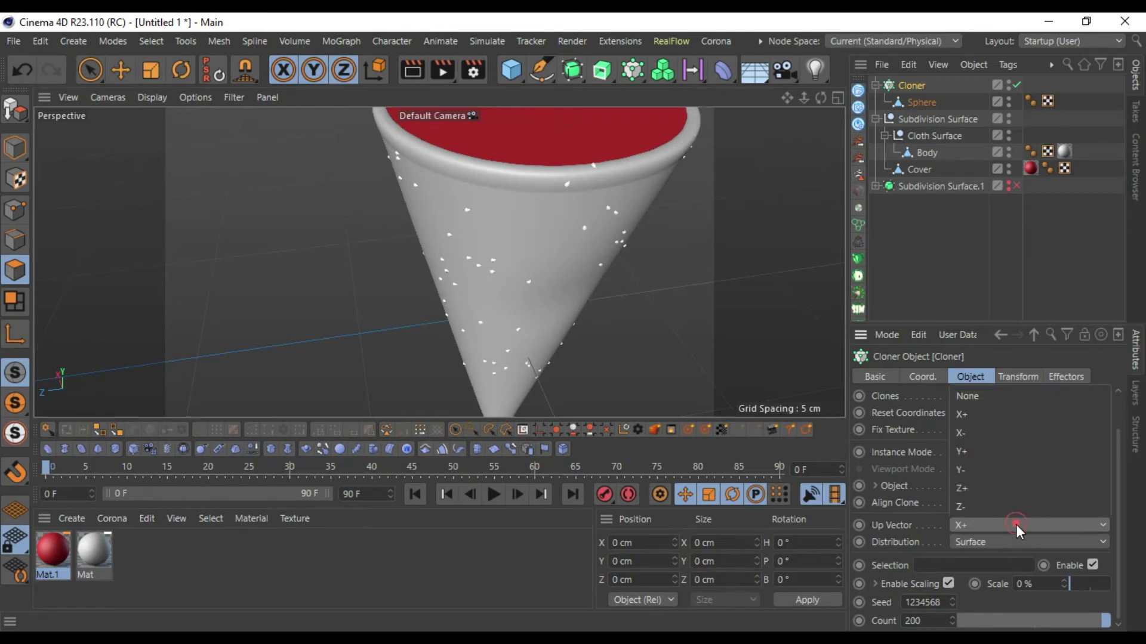
left_click(990, 488)
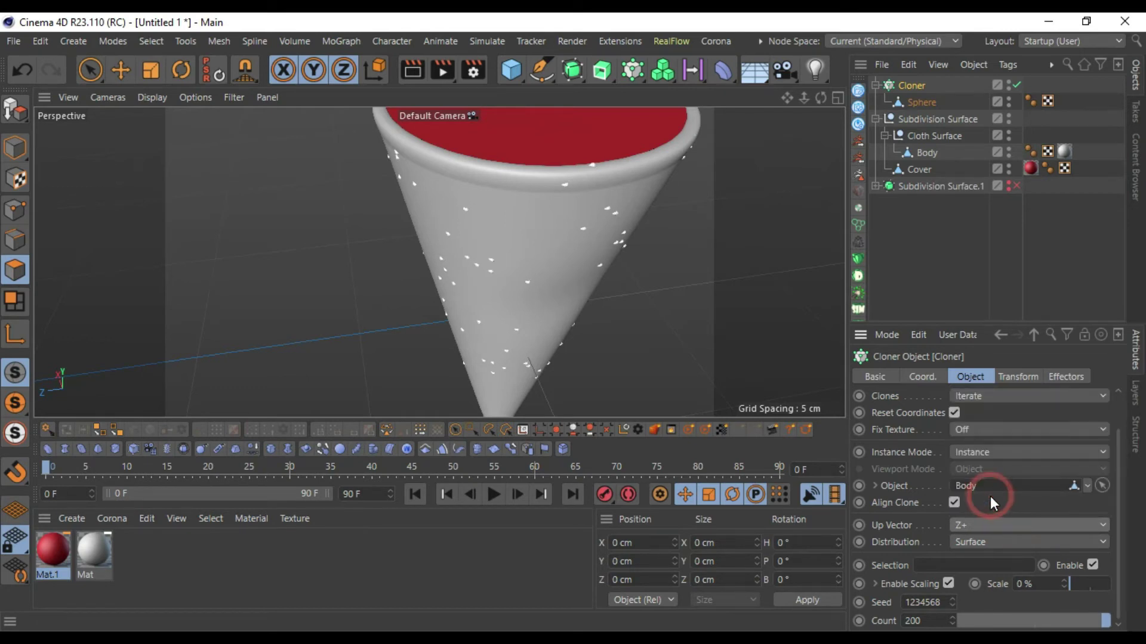
left_click(1009, 525)
left_click(990, 452)
middle_click_drag(677, 349, 711, 329)
left_click_drag(822, 99, 1035, 126)
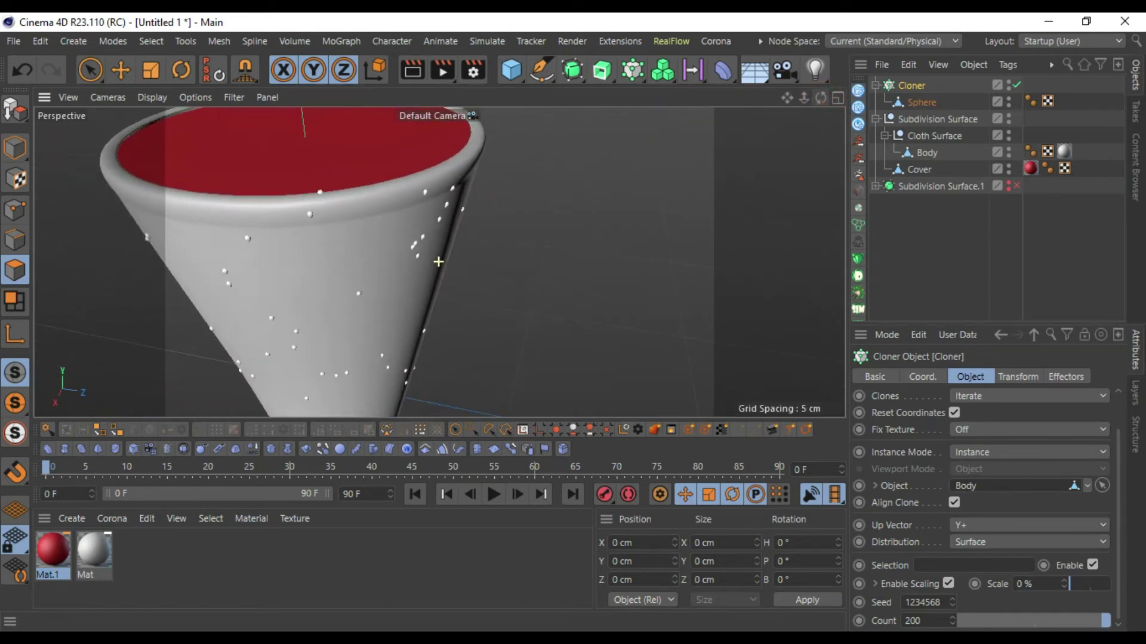
Step: Set the Cloner's Up Vector to Y- and inspect the droplets' direction around the whole cone
left_click(997, 524)
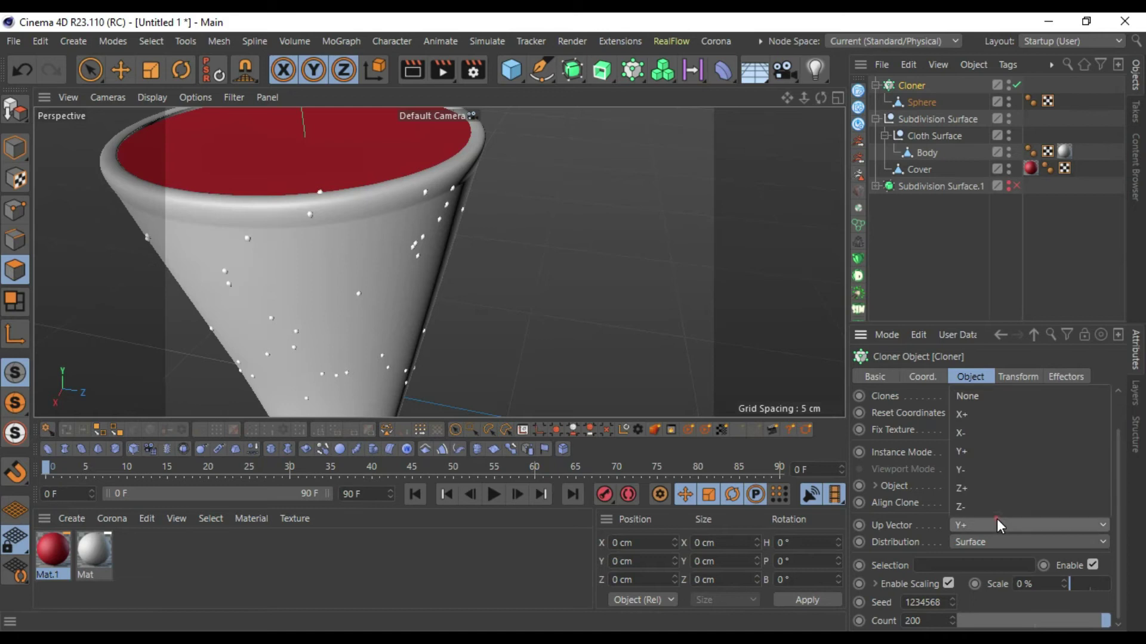
left_click(982, 471)
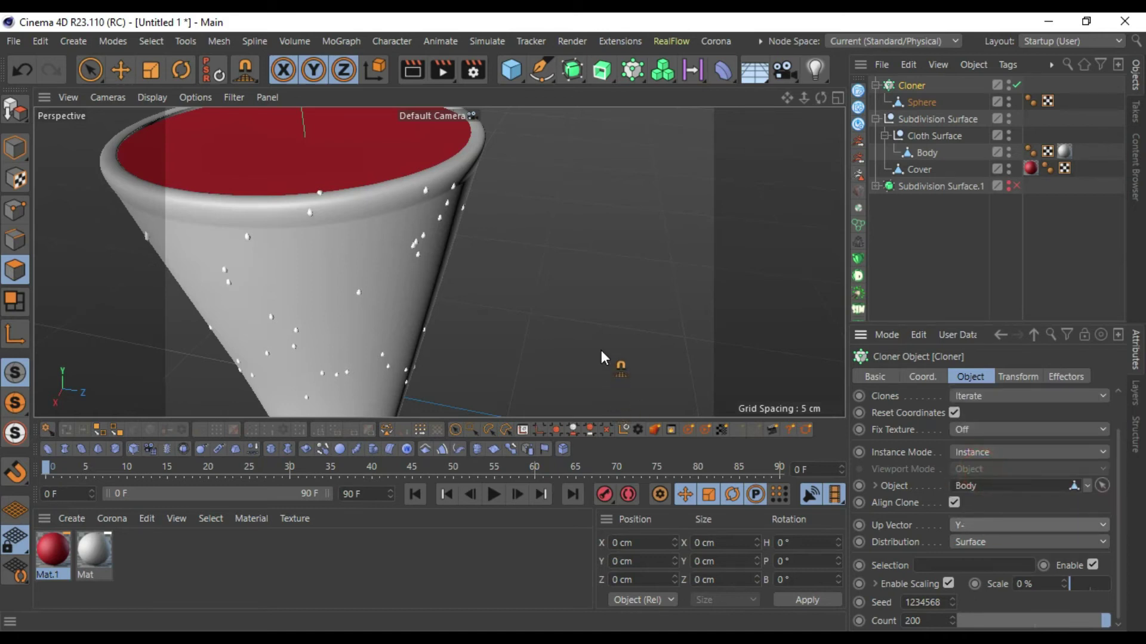
mouse_move(583, 301)
middle_mouse_down()
mouse_move(619, 304)
mouse_move(595, 303)
middle_mouse_up()
left_click_drag(820, 99, 599, 291)
scroll(599, 291, "down", 4)
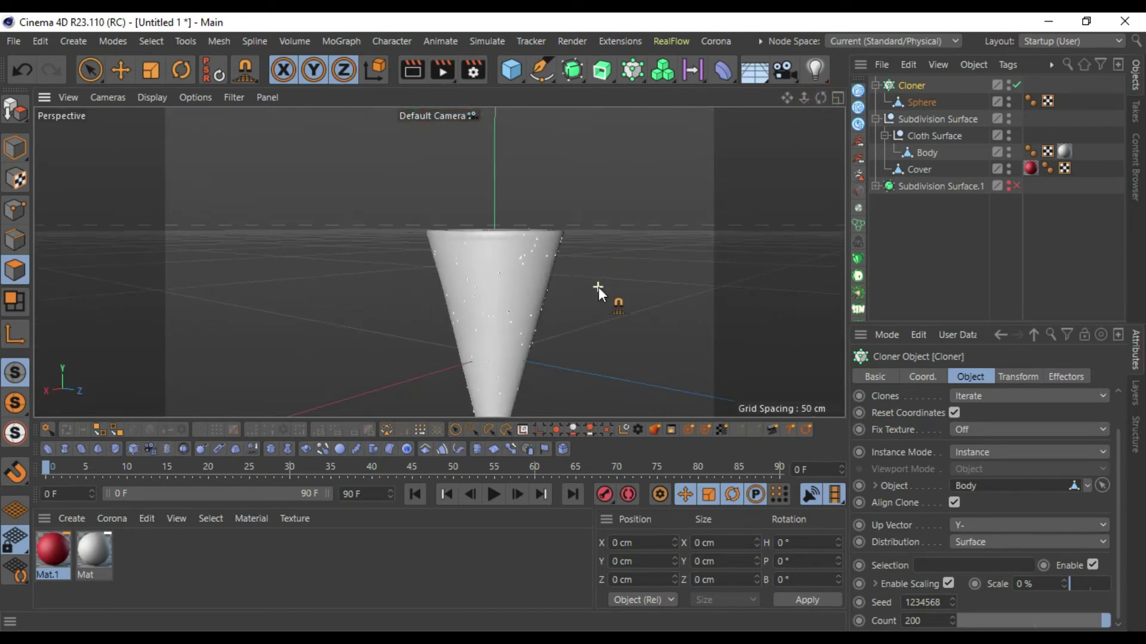
left_click_drag(821, 98, 727, 190)
left_click_drag(785, 99, 639, 86)
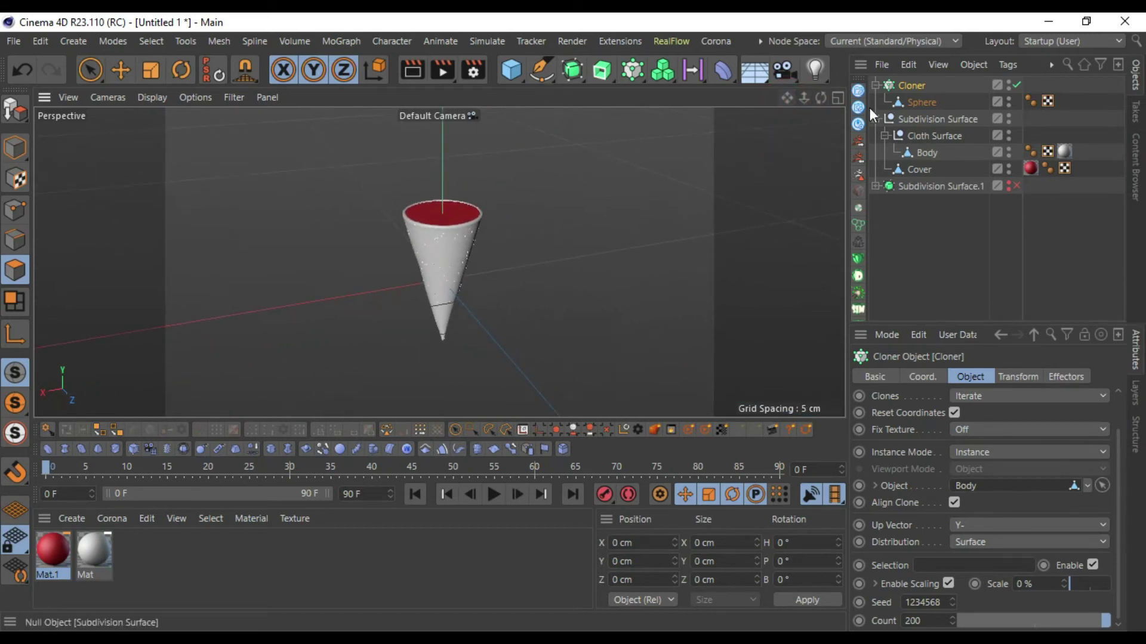
left_click_drag(818, 100, 889, 176)
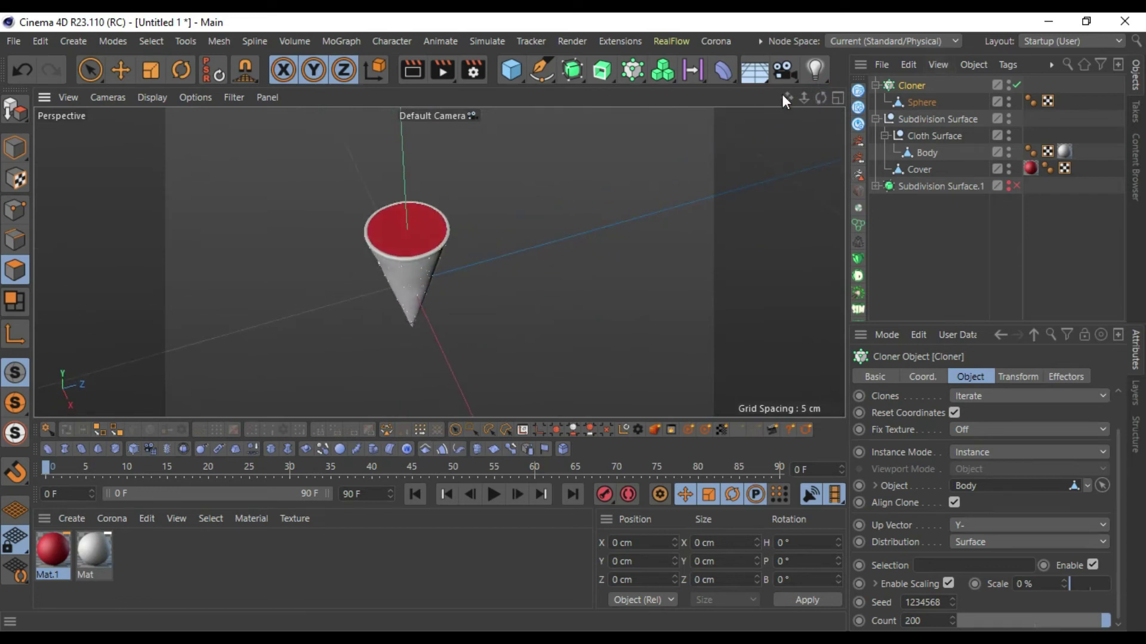
Step: Send the cone model from Cinema 4D to KeyShot and view it there from slightly above
left_click_drag(821, 102, 808, 129)
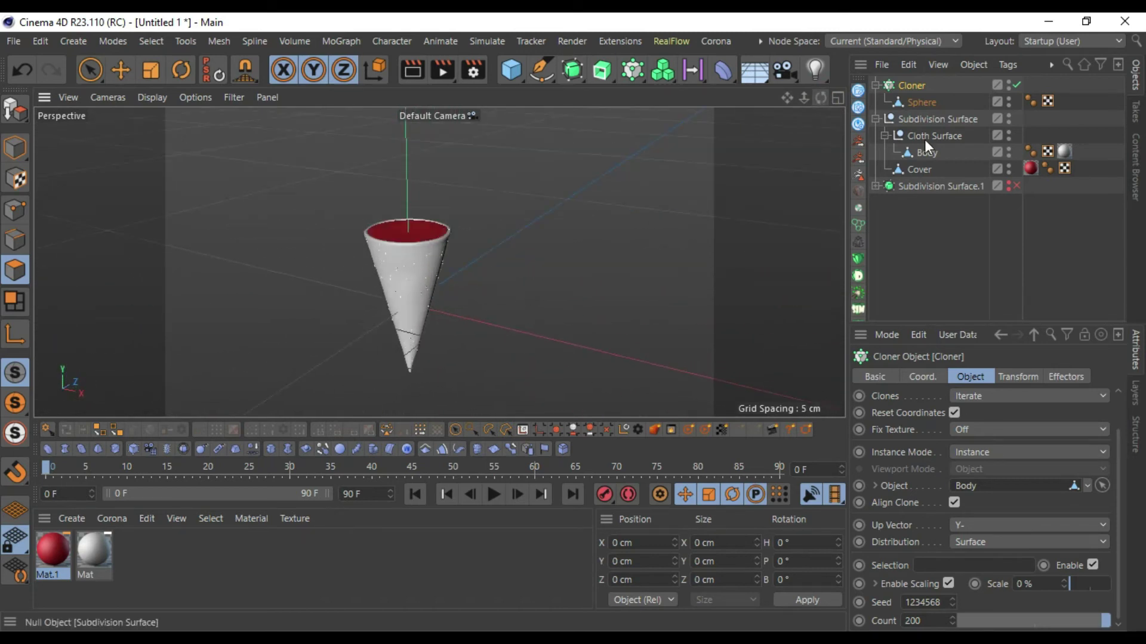
left_click(856, 126)
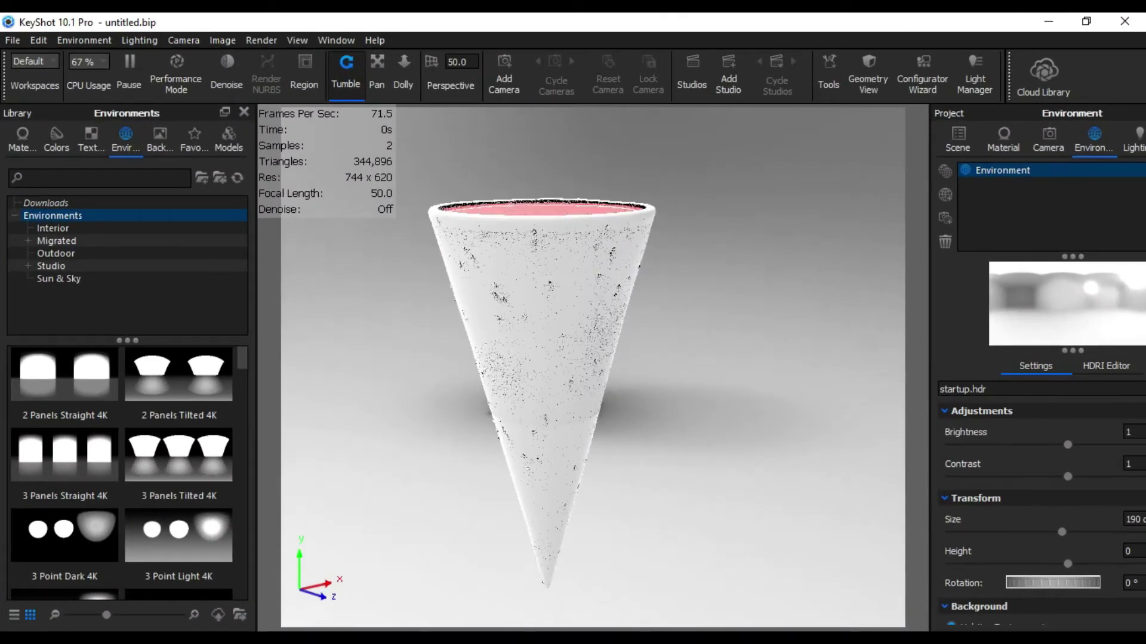
left_click(980, 640)
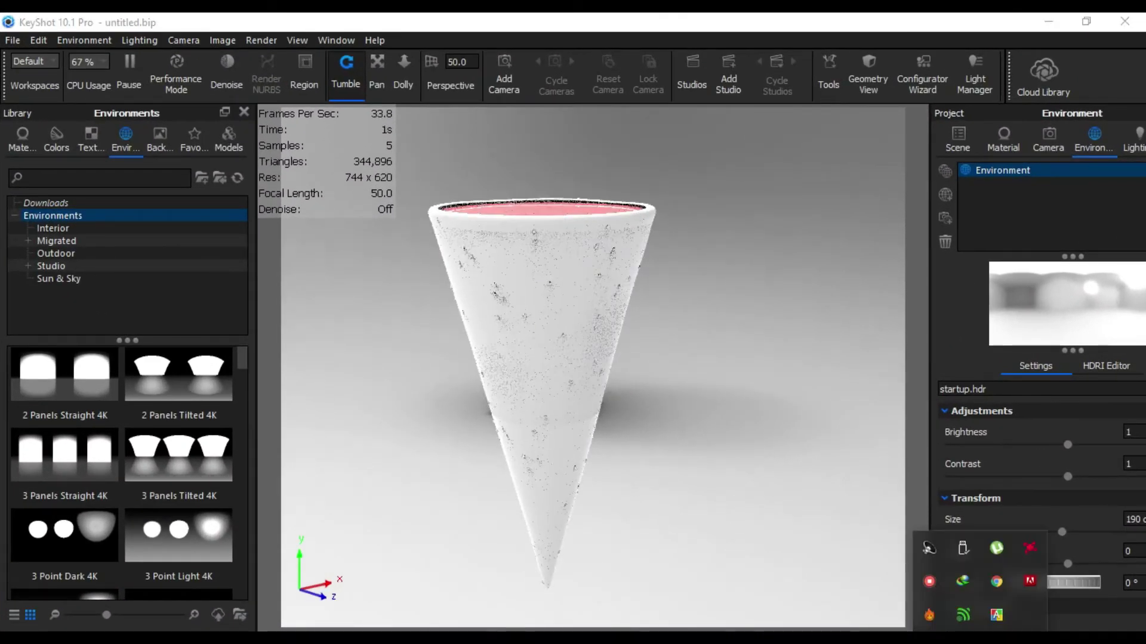
left_click_drag(785, 253, 591, 264)
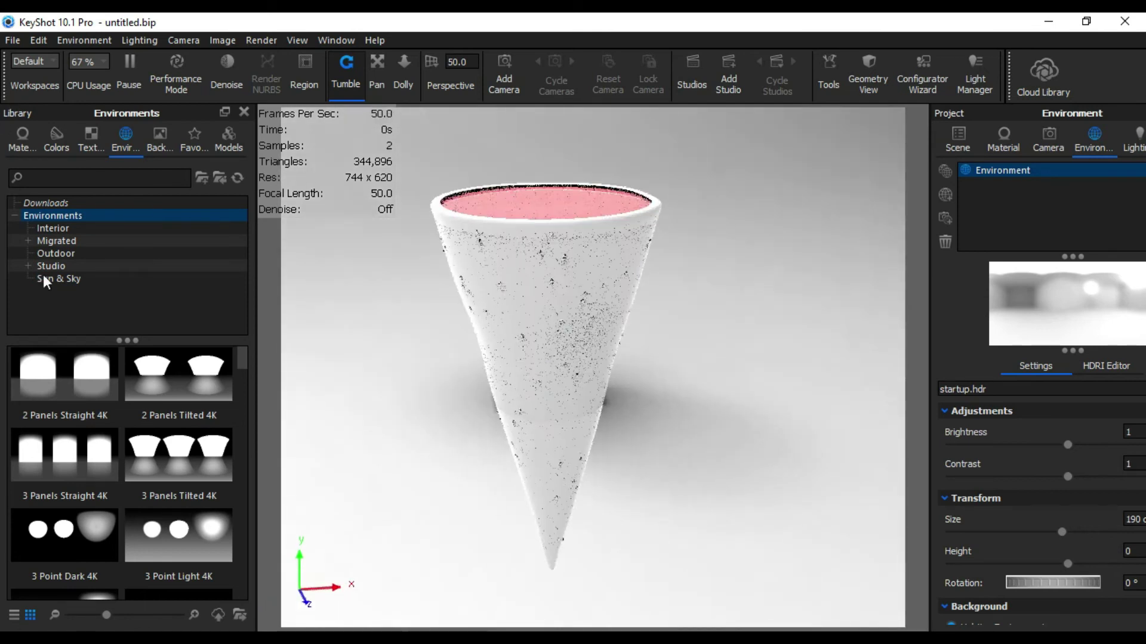
Step: Apply a plain light-grey gradient backplate from the library behind the cone
left_click(160, 141)
left_click_drag(116, 558, 746, 392)
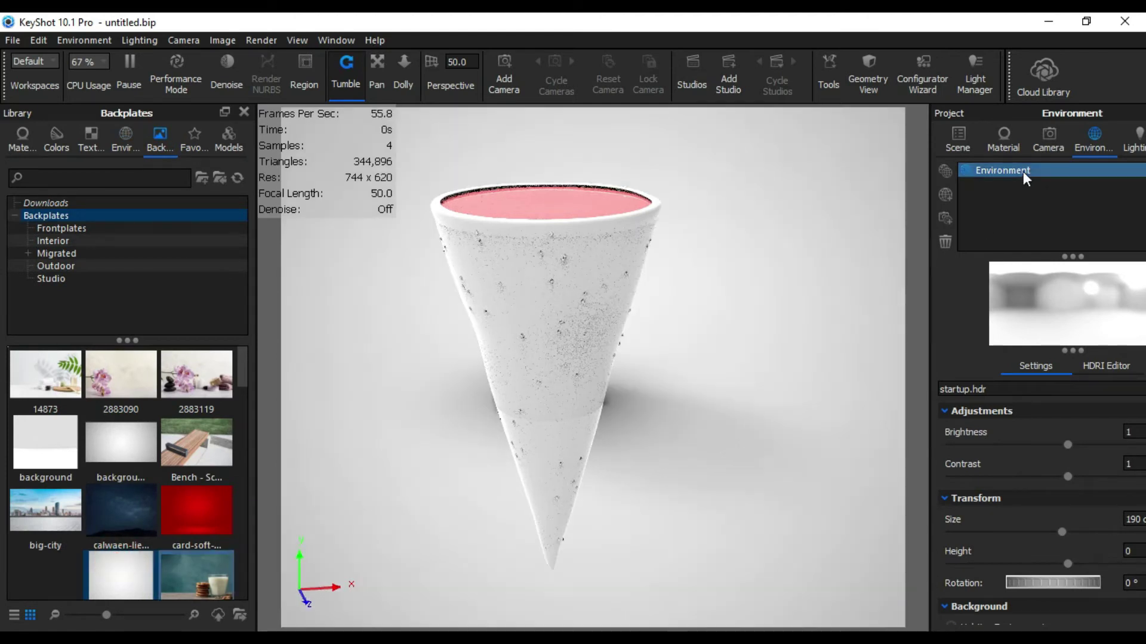
left_click(1086, 21)
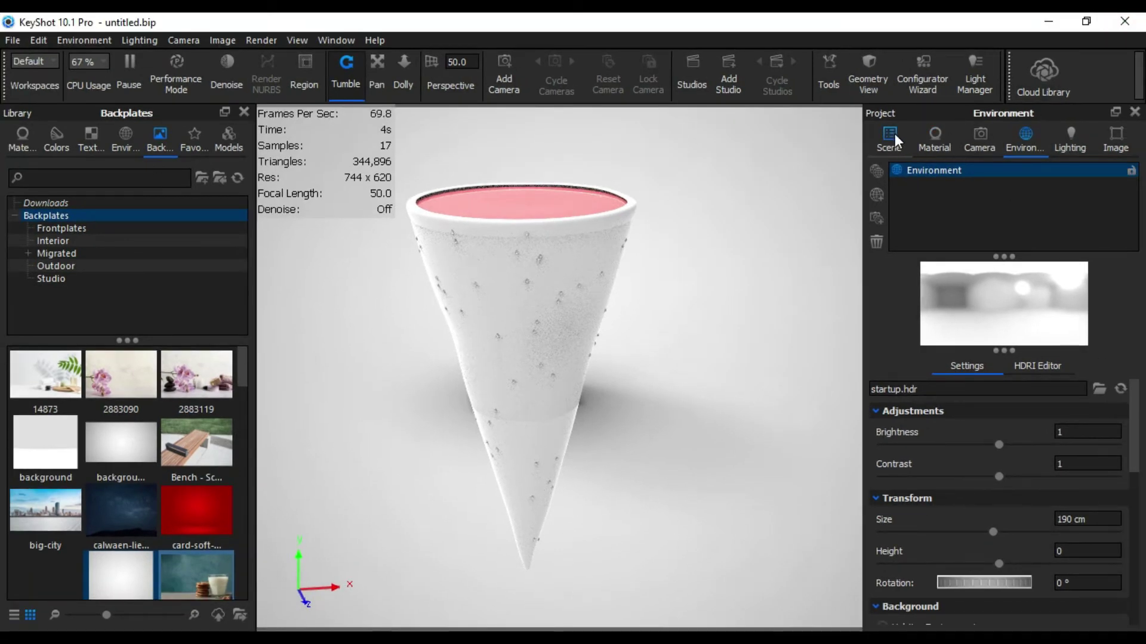
Step: Delete the Subdivision Surface.1 group from the Untitled 1 model set and confirm its removal
left_click(891, 138)
left_click(944, 132)
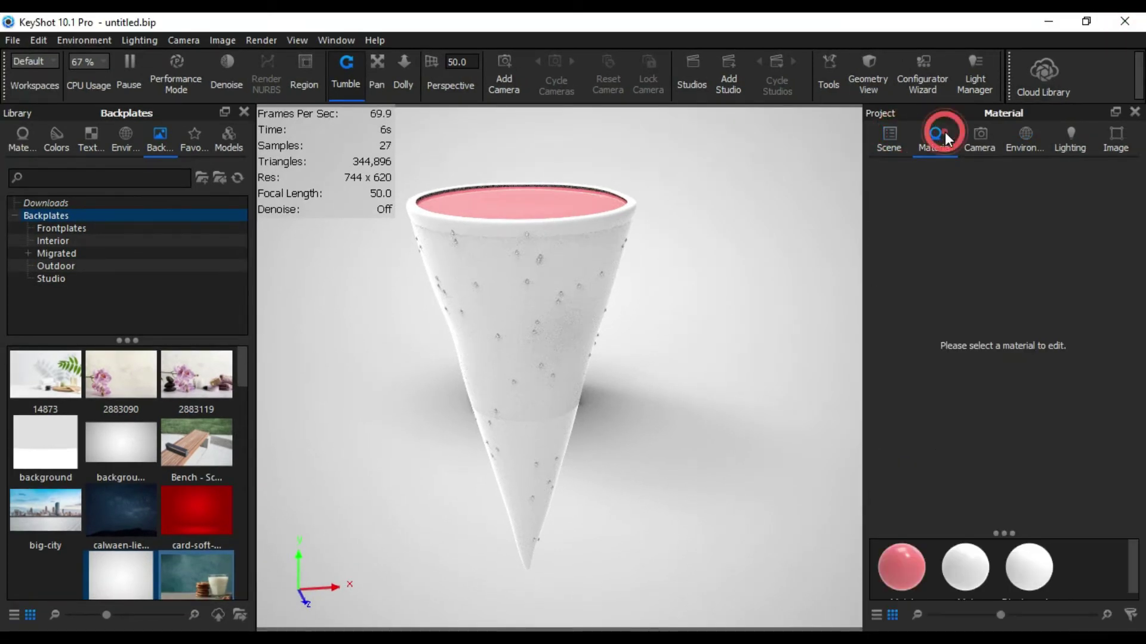
left_click(891, 138)
left_click(979, 228)
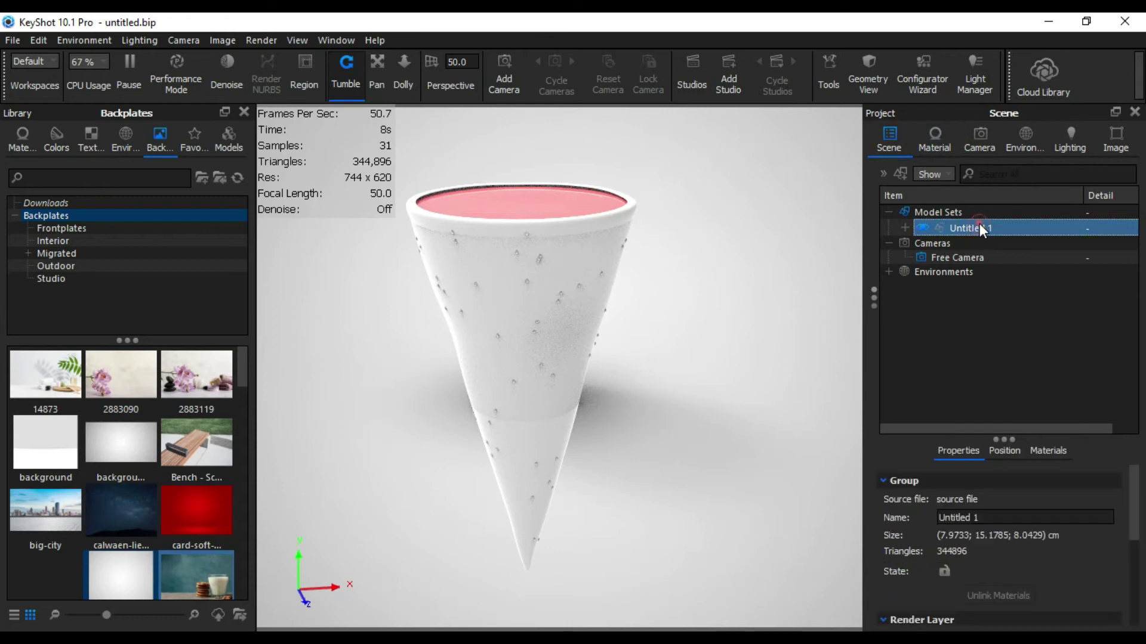
double_click(979, 226)
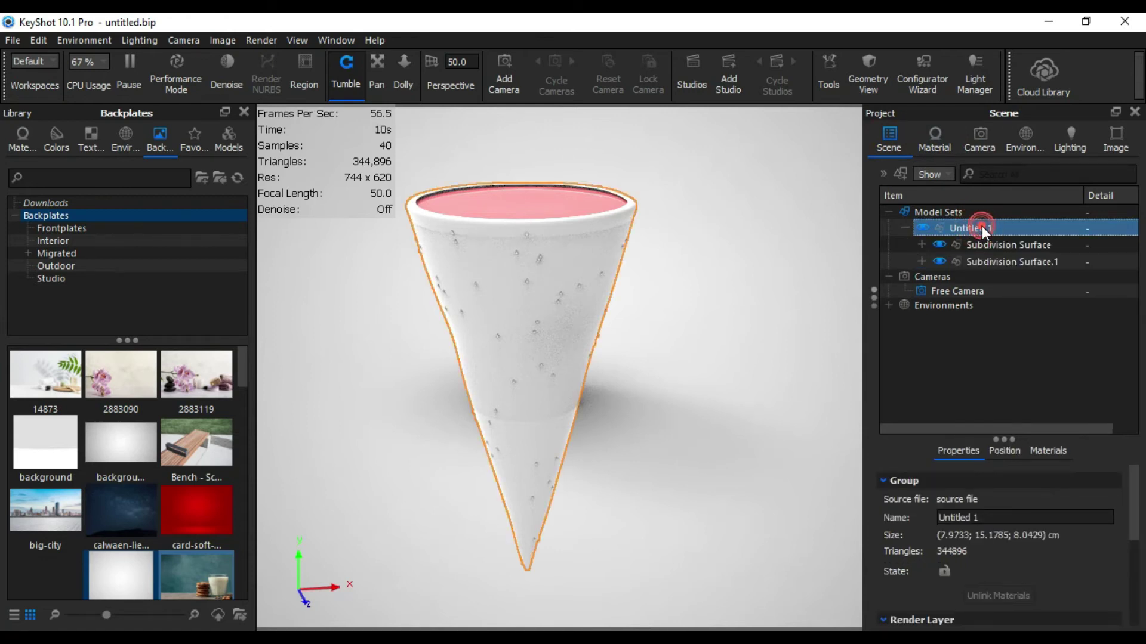
left_click(1010, 261)
key("Delete")
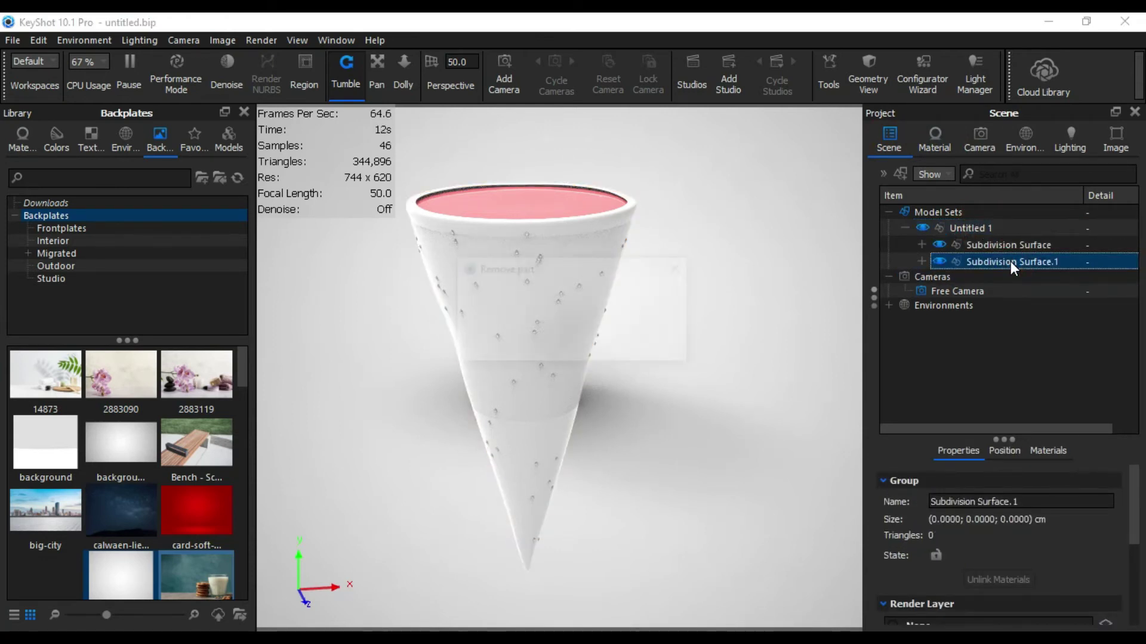
left_click(620, 339)
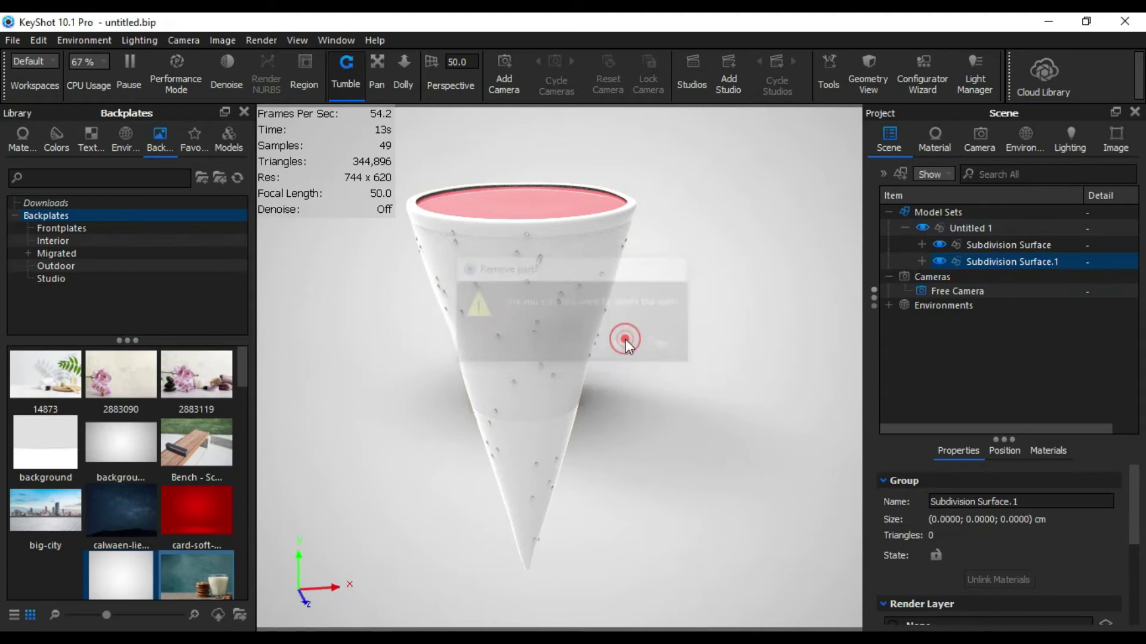
Step: Rename the Untitled 1 model group as Ice cream
left_click(977, 227)
left_click(1017, 512)
type("Ic")
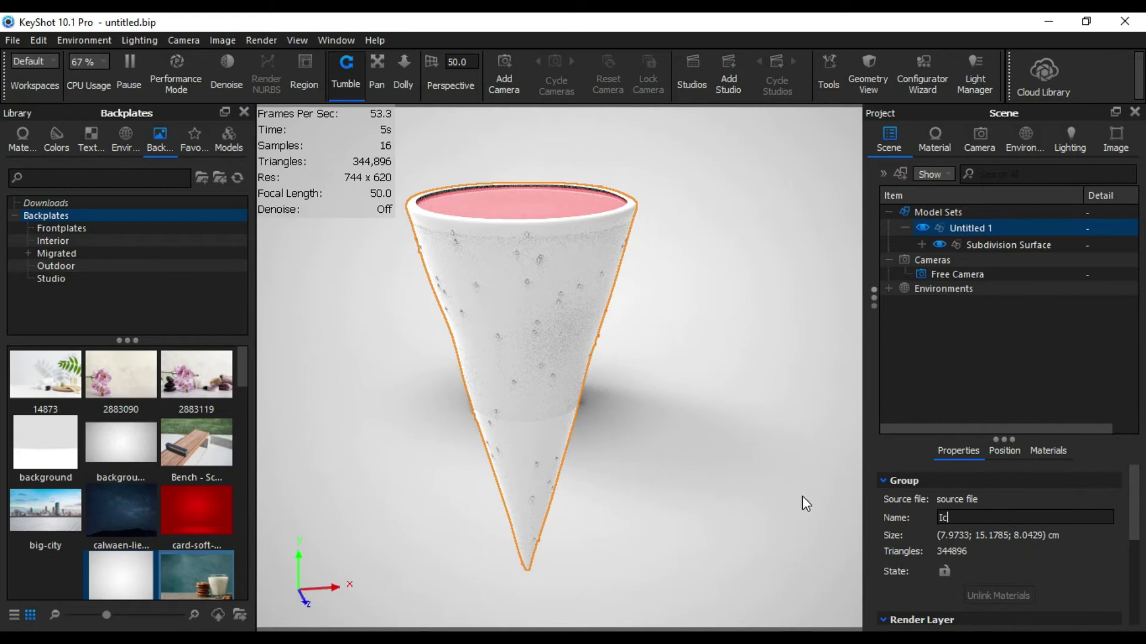
type("ecream")
left_click(955, 518)
key("Return")
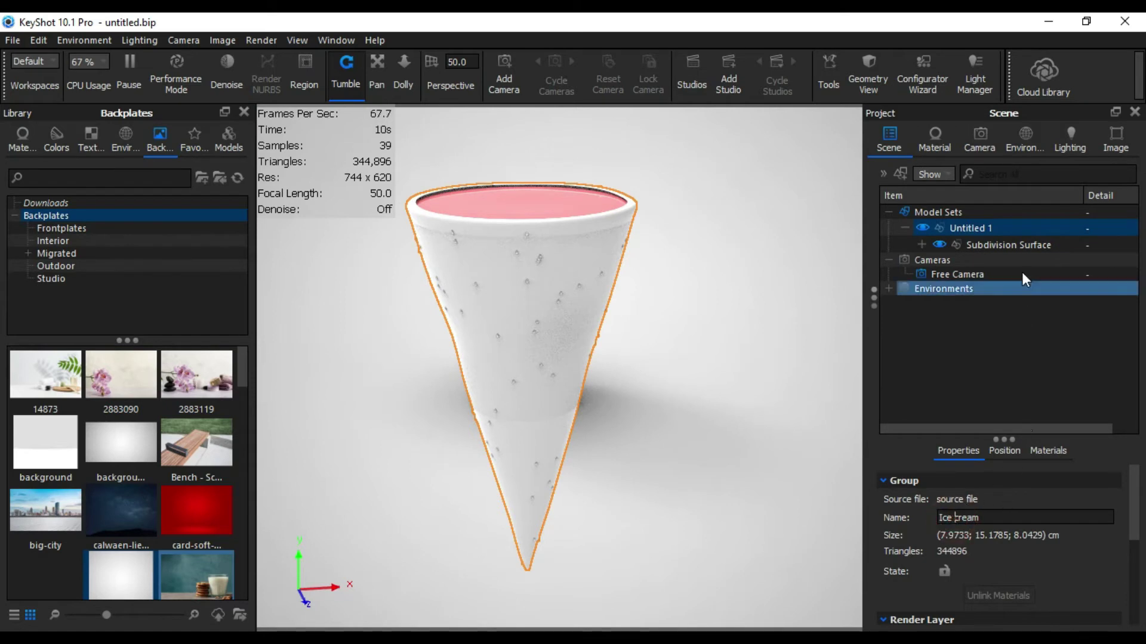
Step: Snap the whole Ice cream group to the ground
left_click(1014, 250)
left_click(969, 229)
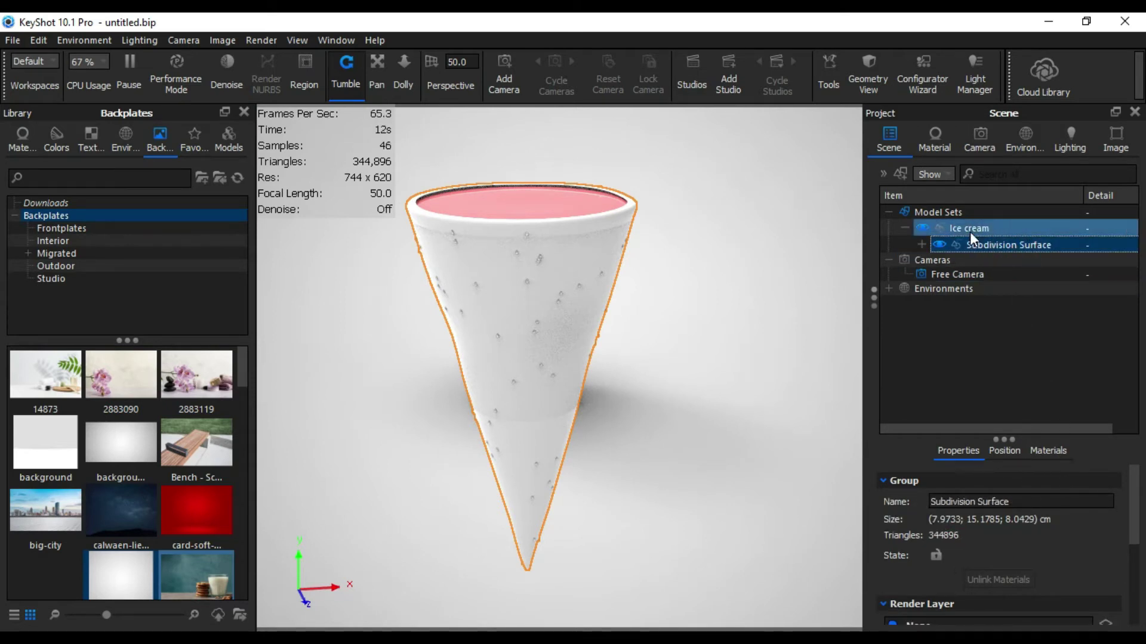
left_click(999, 451)
scroll(907, 597, "down", 1)
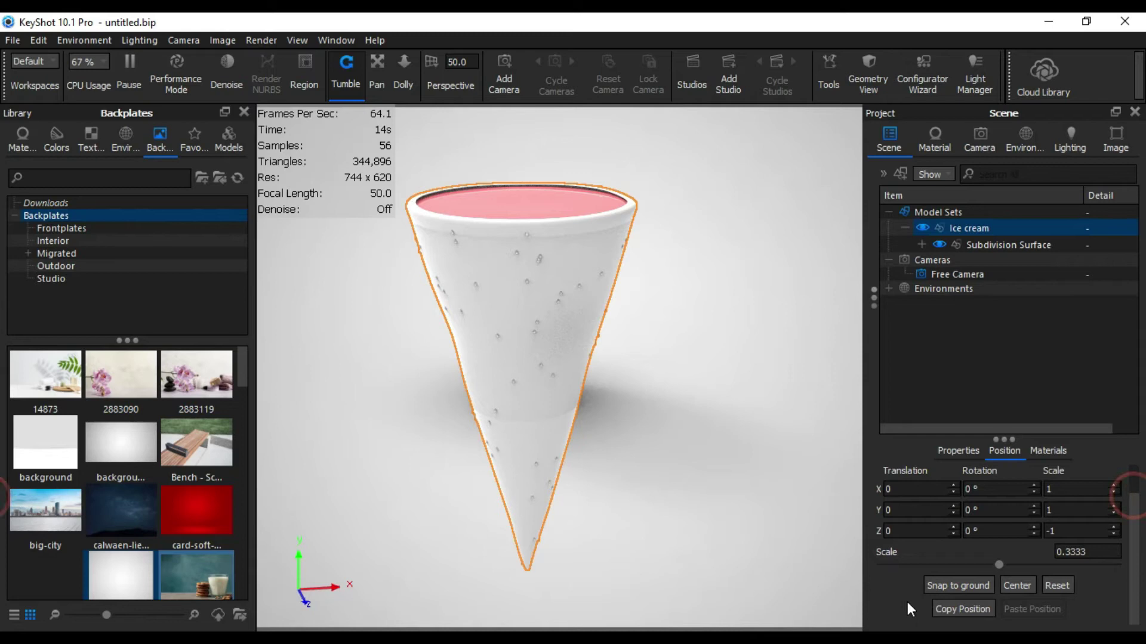
left_click(954, 588)
scroll(651, 369, "up", 2)
scroll(640, 354, "down", 9)
left_click_drag(647, 358, 621, 507)
left_click(981, 245)
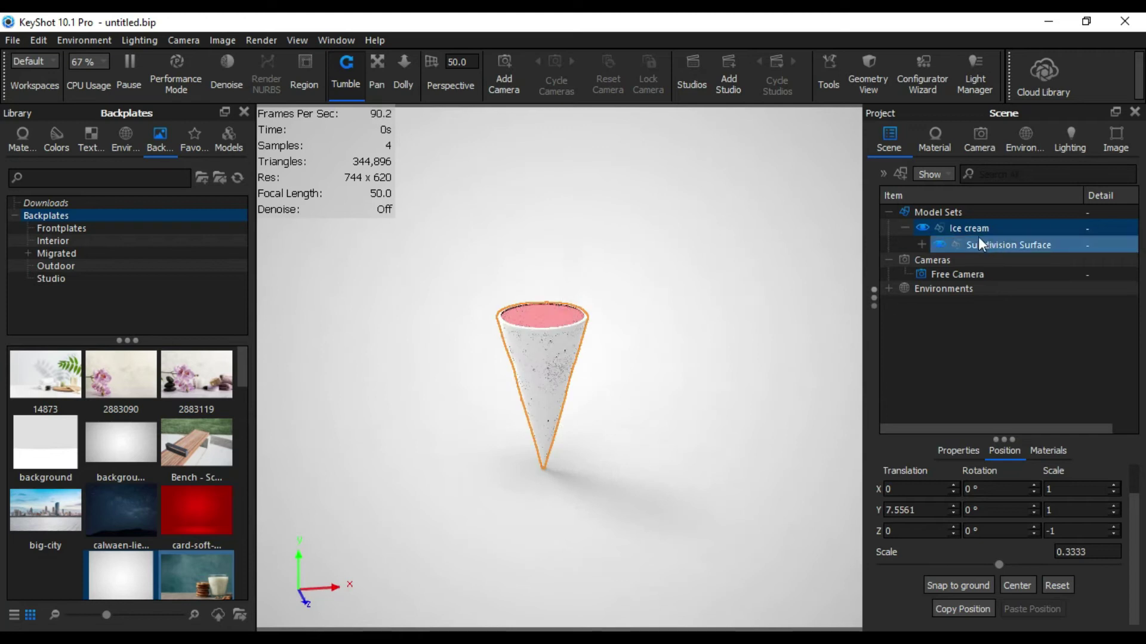
left_click(974, 231)
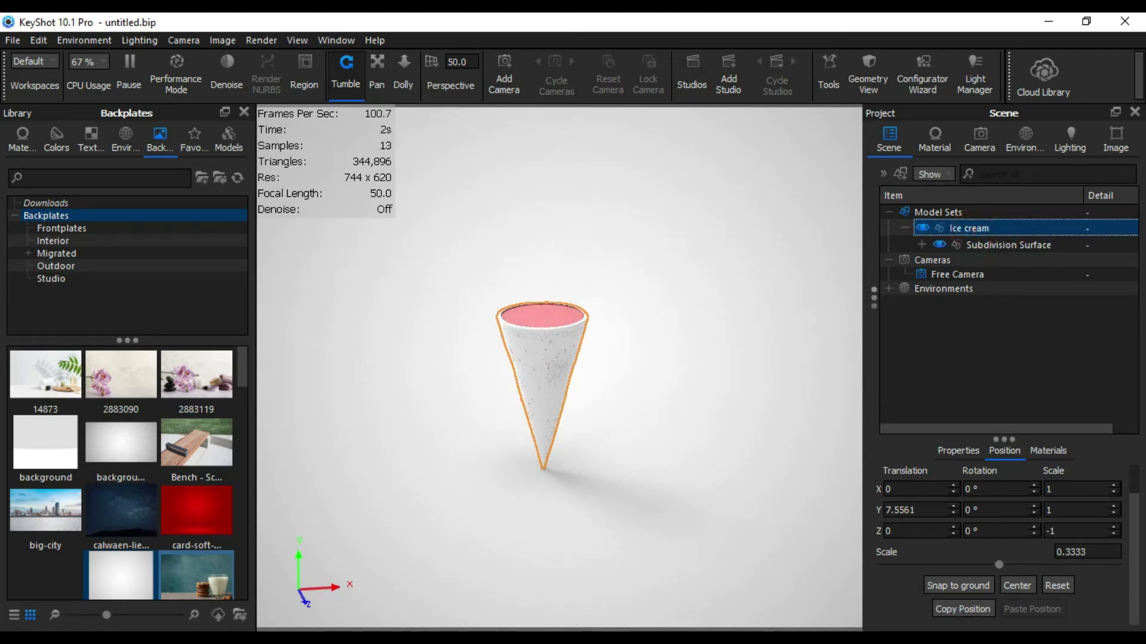
left_click_drag(616, 484, 676, 394)
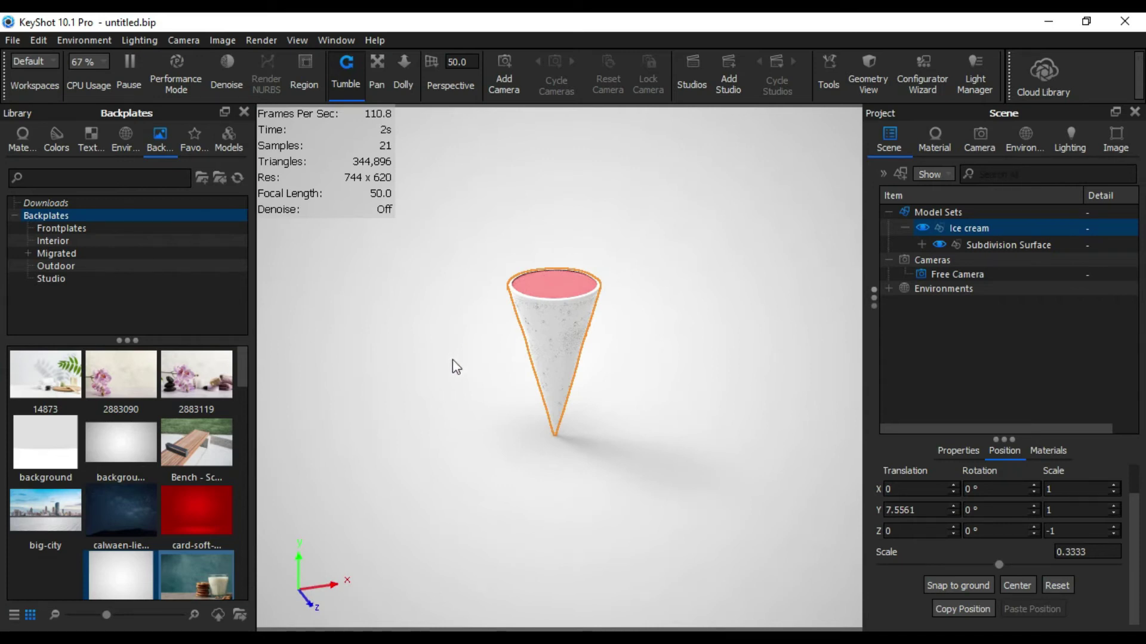
Step: Light the scene with the Dosch-Apartment_2k environment from the library
left_click(17, 131)
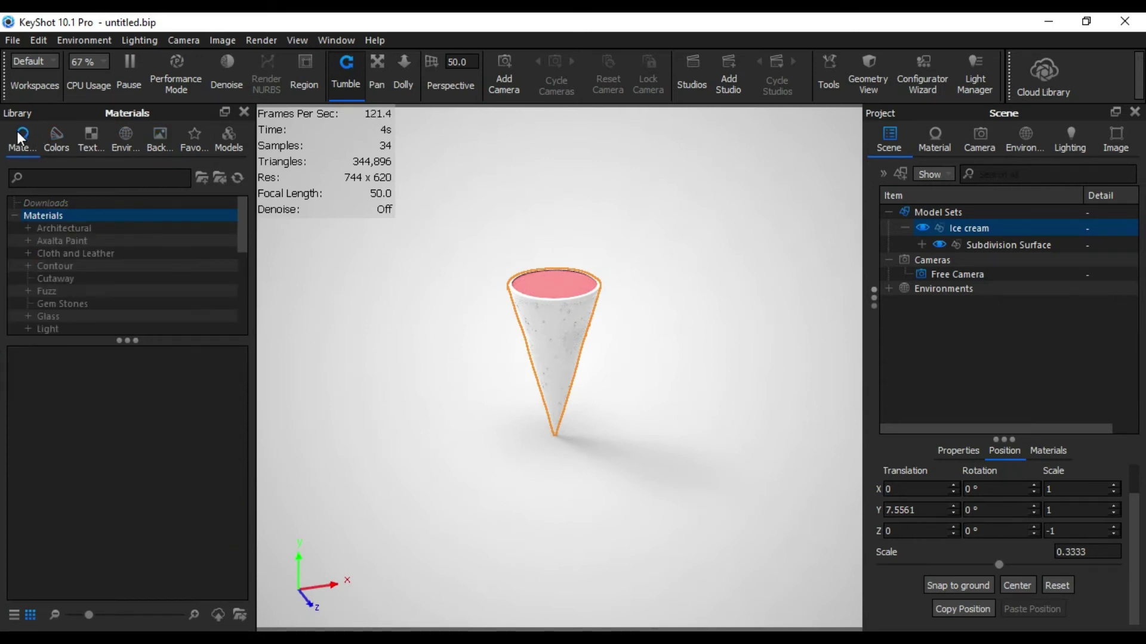
left_click(58, 138)
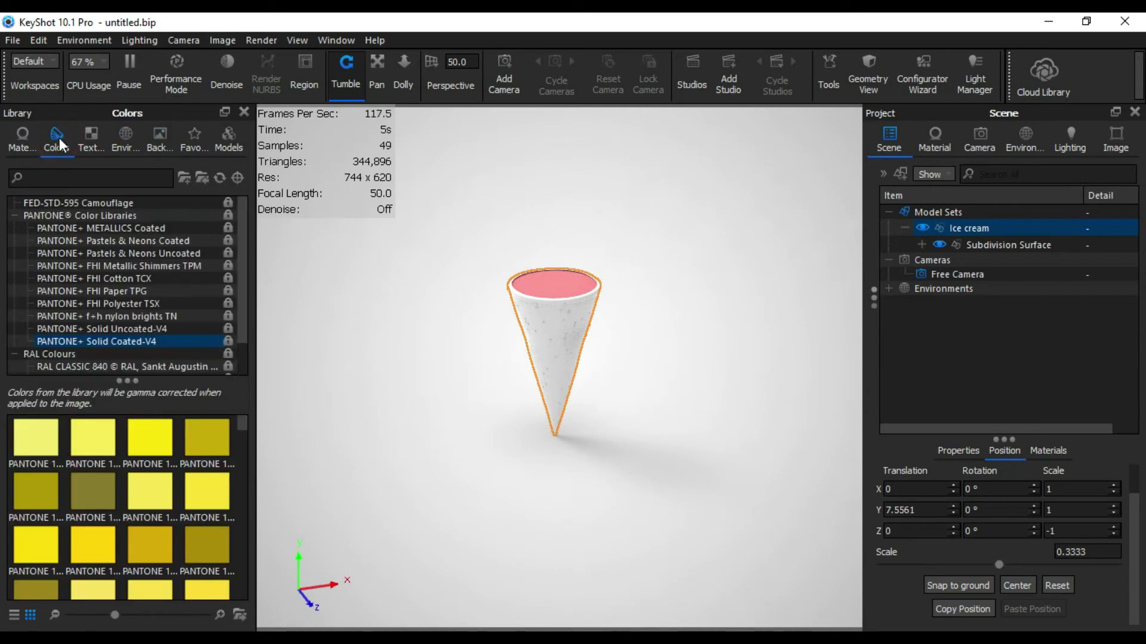
left_click(22, 154)
left_click(125, 141)
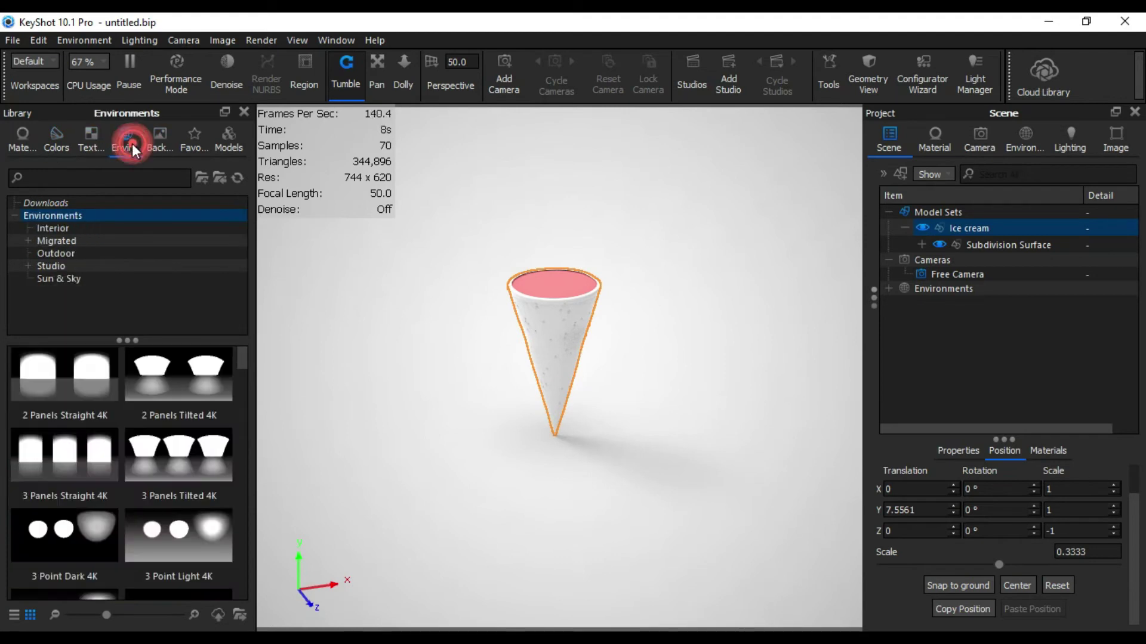
left_click(56, 492)
scroll(98, 509, "down", 10)
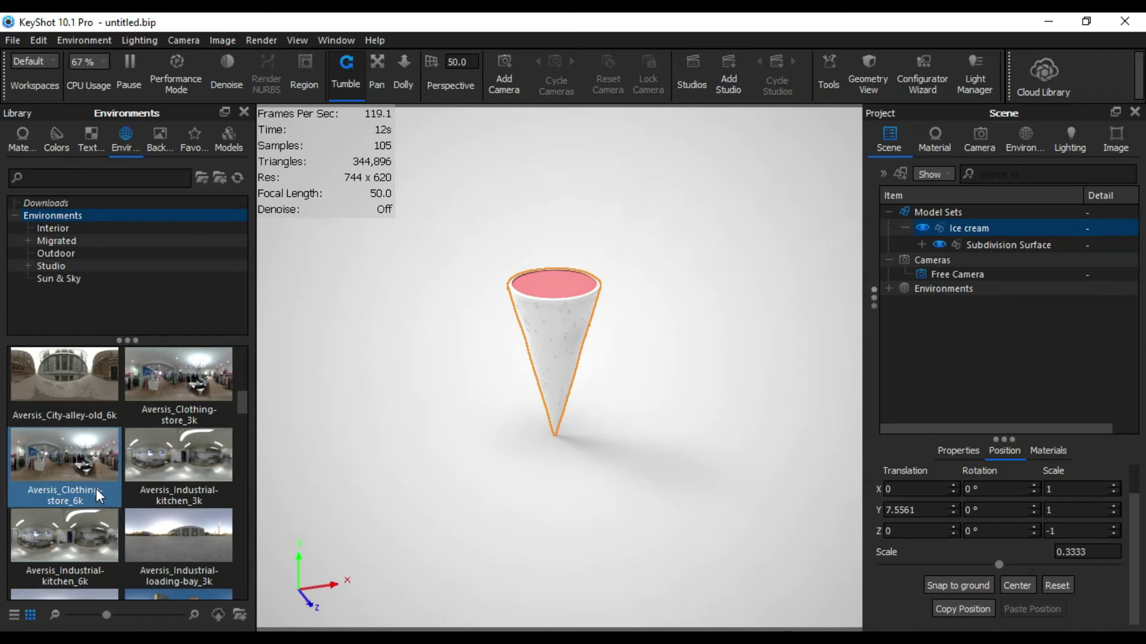
scroll(106, 477, "down", 5)
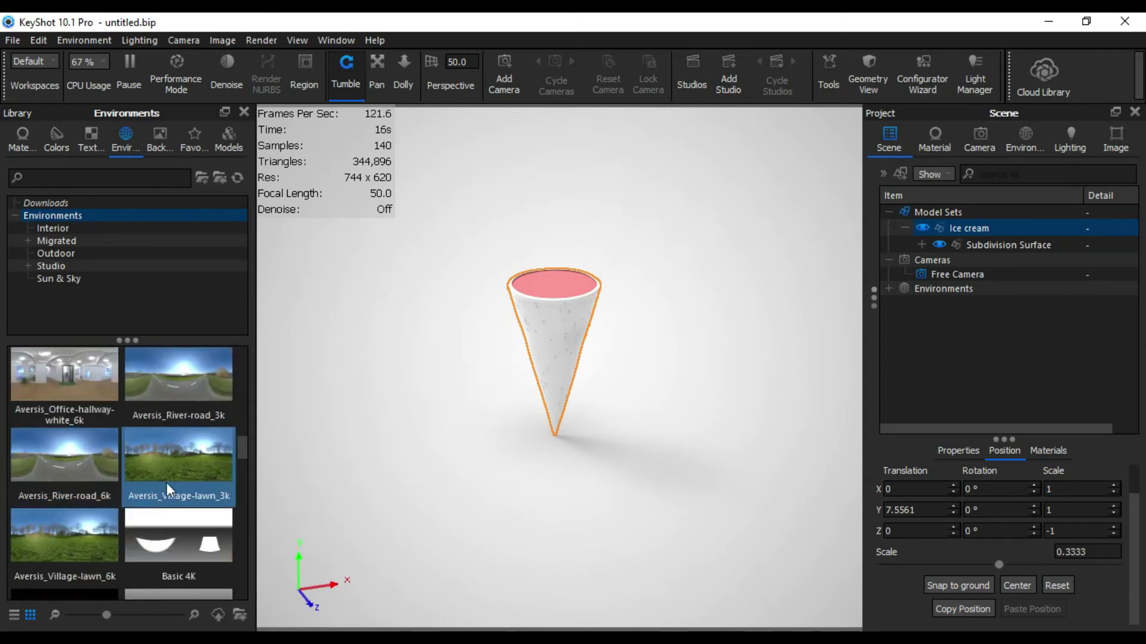
scroll(167, 482, "down", 3)
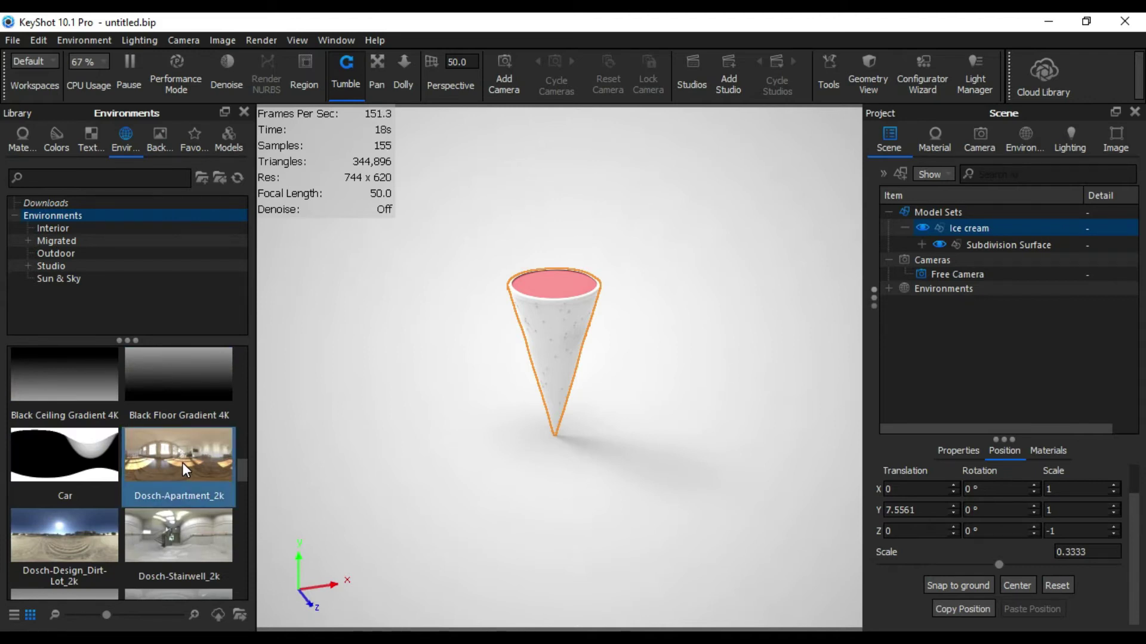
left_click_drag(181, 463, 406, 401)
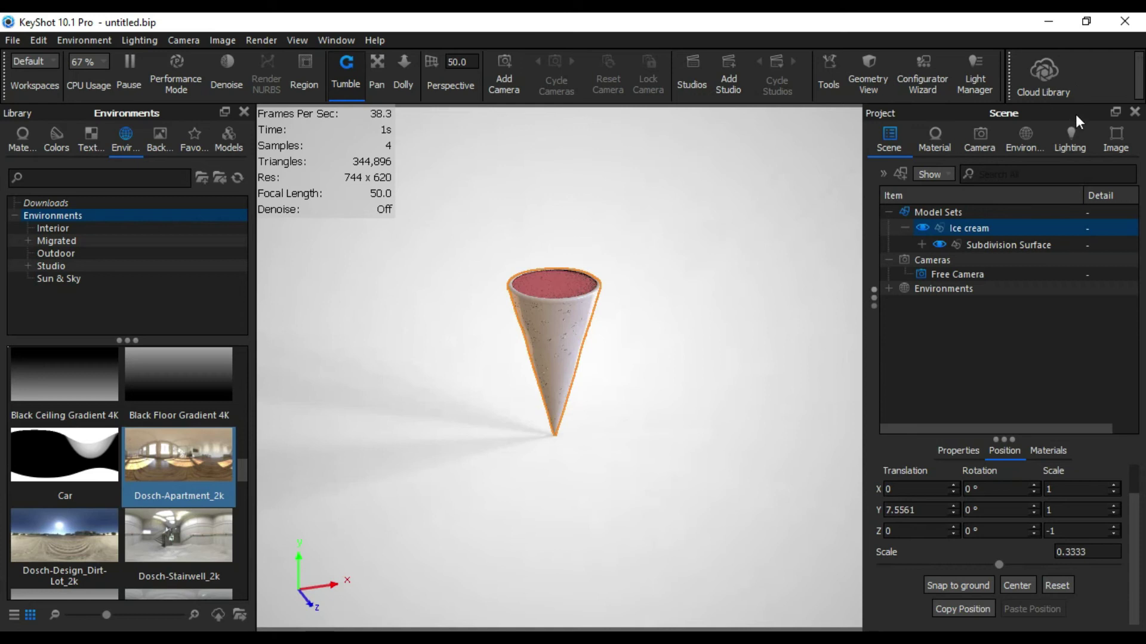
Step: Raise the Ice cream group about 5.08 cm along the Y axis with the Move Tool
scroll(583, 322, "down", 2)
scroll(610, 336, "up", 5)
mouse_move(651, 418)
left_mouse_down()
mouse_move(663, 345)
mouse_move(667, 401)
left_mouse_up()
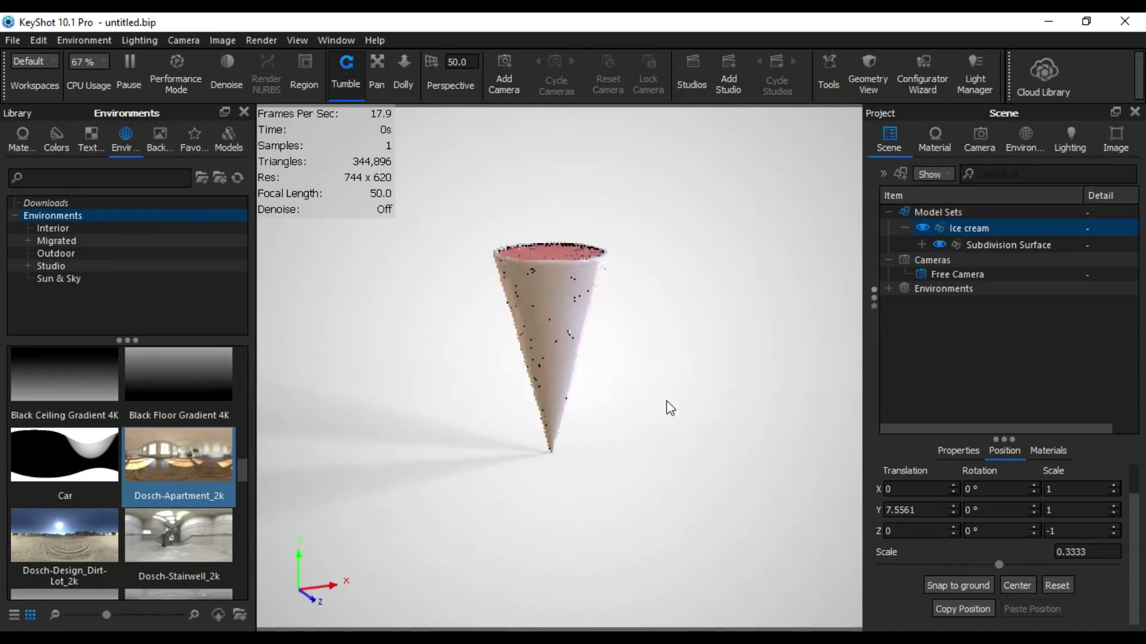
left_click(969, 228)
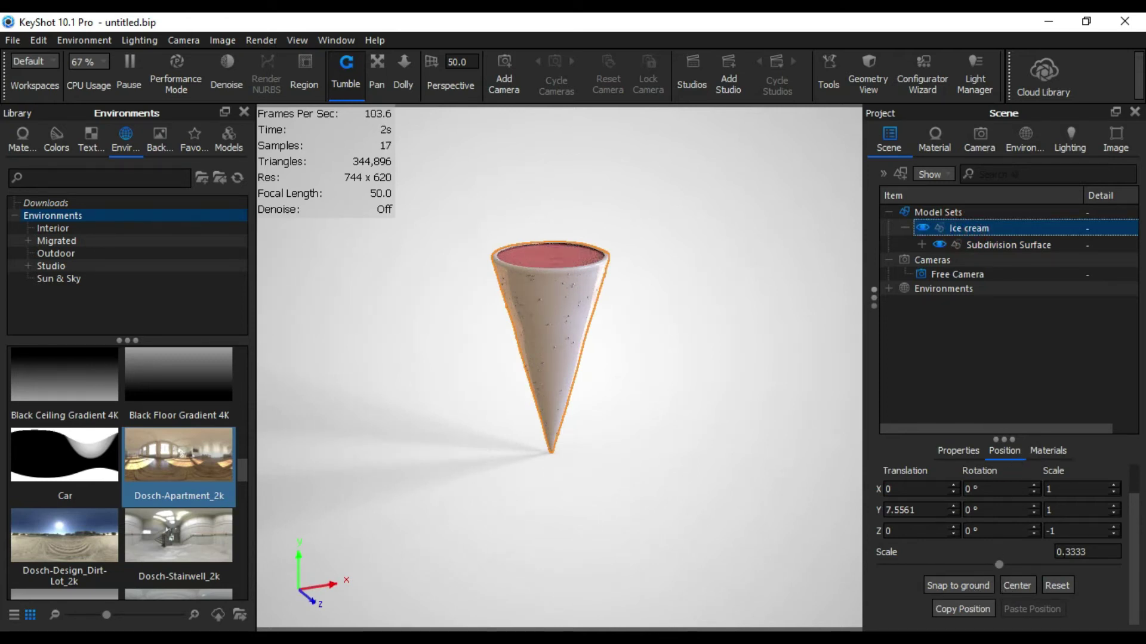
scroll(1008, 492, "up", 1)
left_click(1009, 490)
left_click_drag(553, 294, 558, 223)
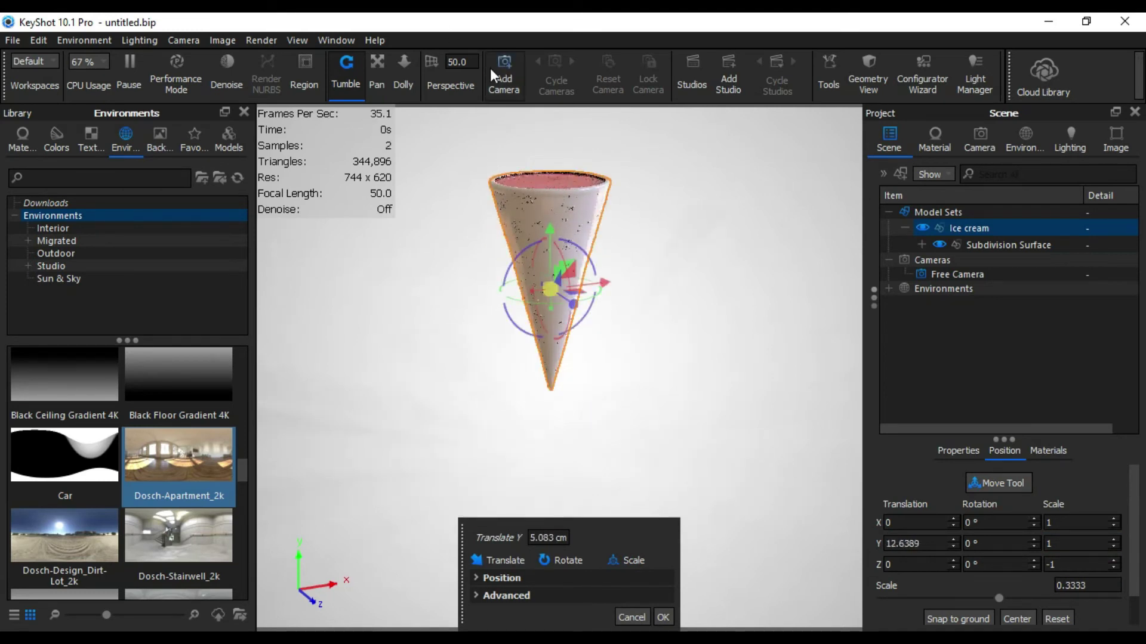
Step: Set the camera's perspective focal length to 85 and accept the Ice cream group's move
left_click(463, 61)
type("85")
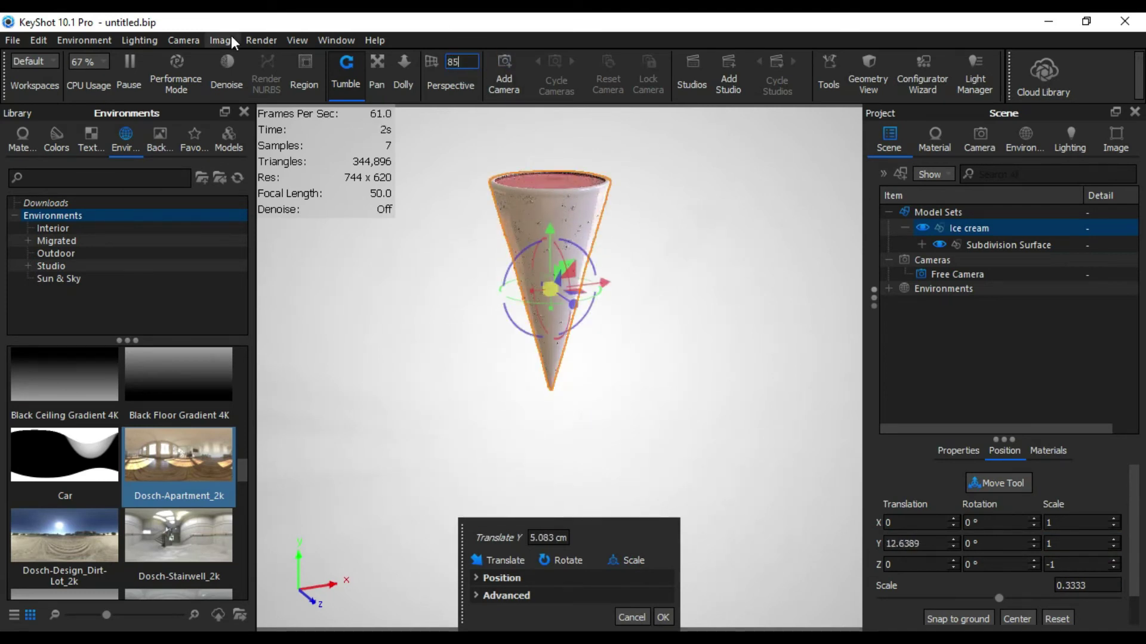
key("Return")
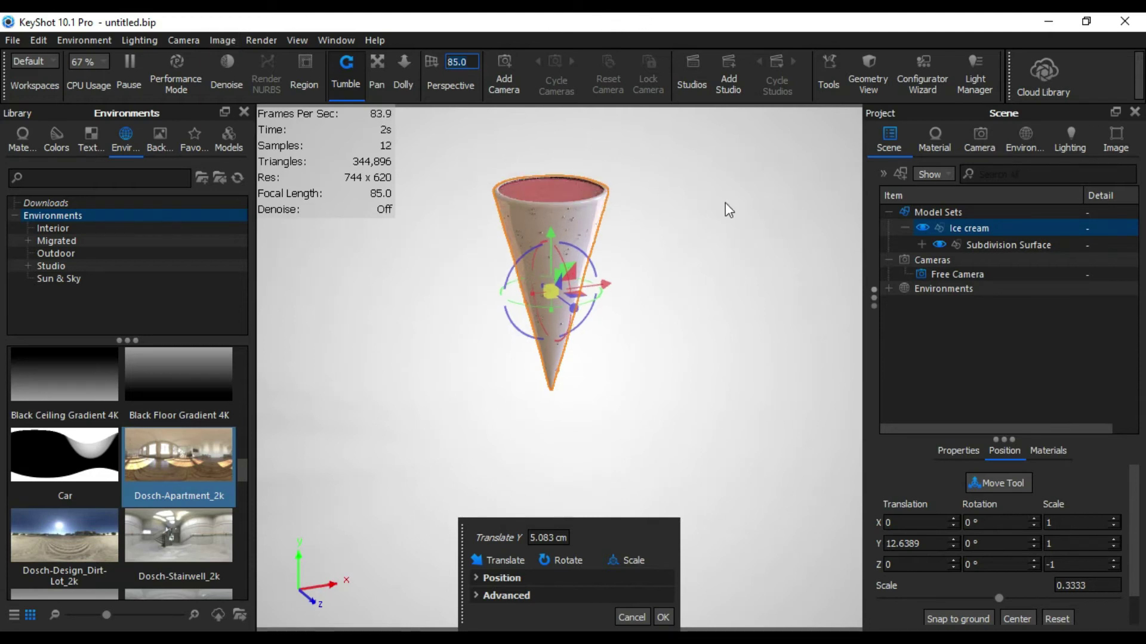
left_click(983, 140)
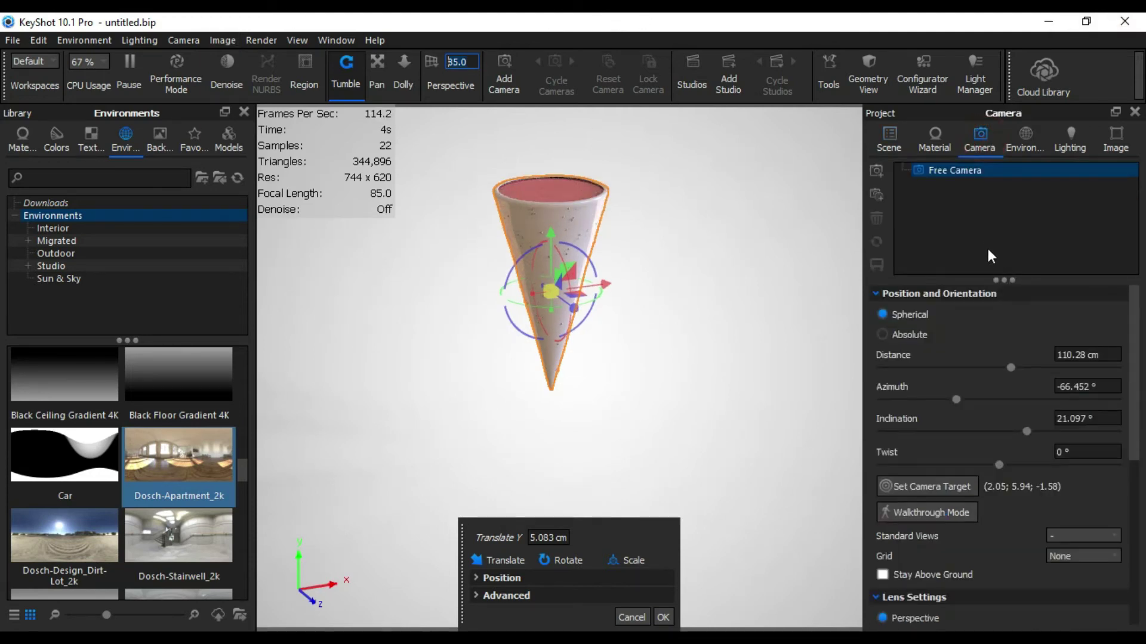
left_click(663, 617)
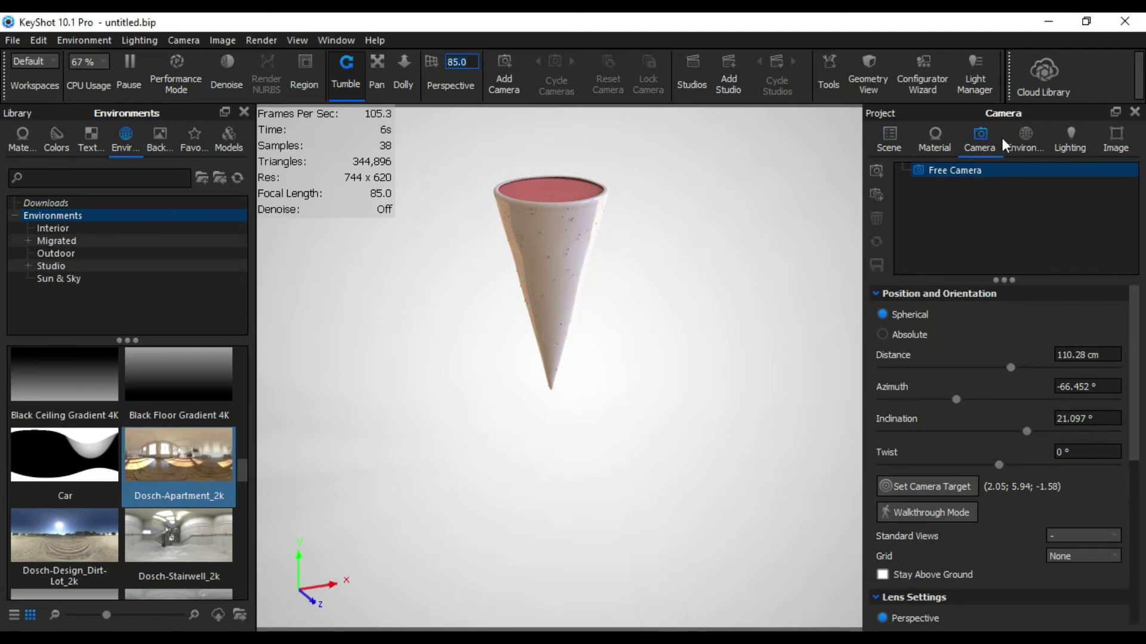
Step: Save the current view as a new locked camera and switch back to the Free Camera
left_click(470, 62)
left_click(876, 170)
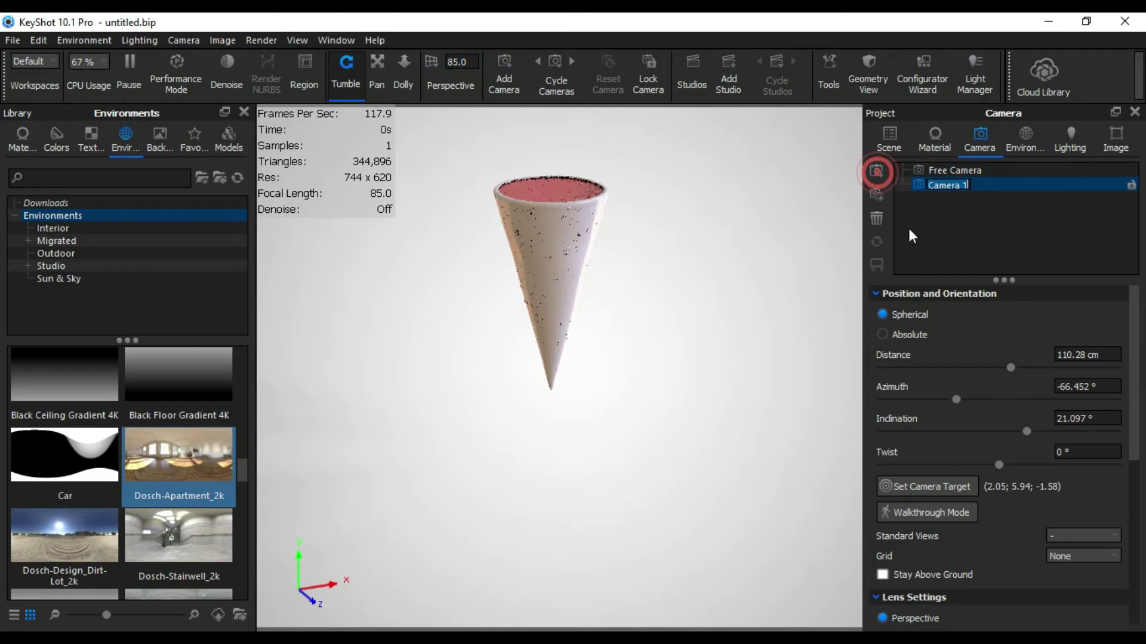
left_click(1129, 184)
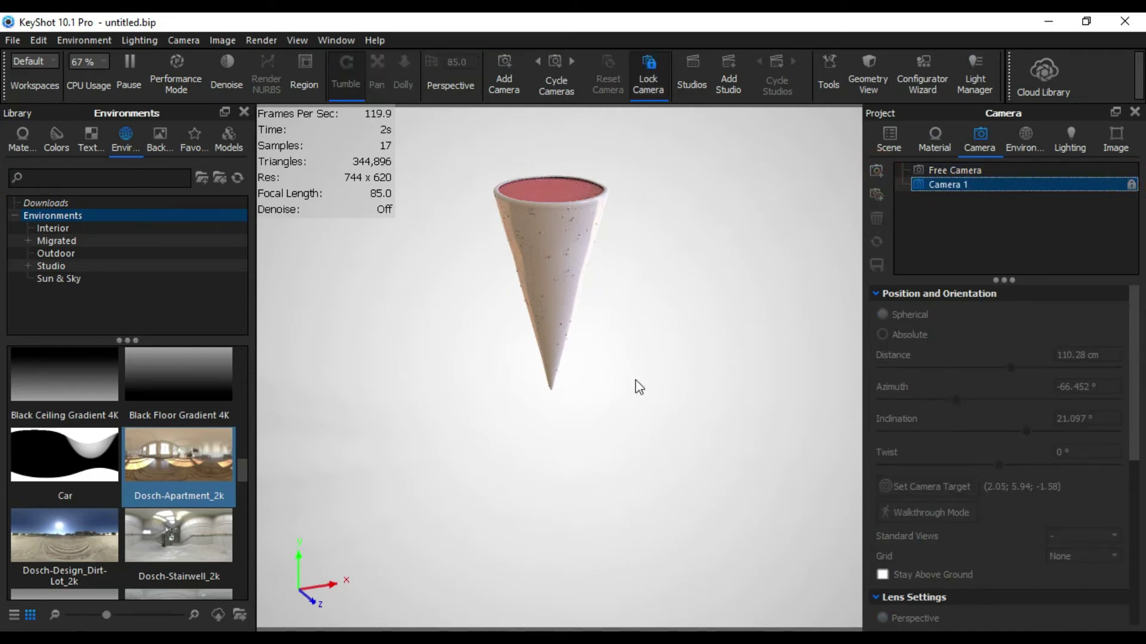
left_click(954, 170)
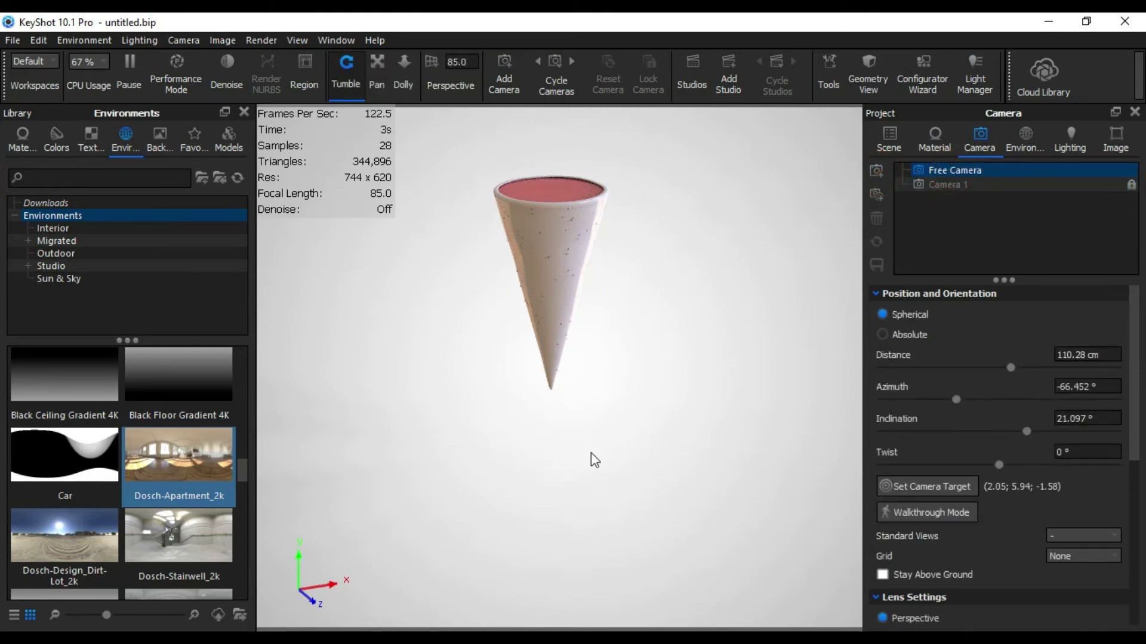
middle_click_drag(591, 460, 581, 589)
scroll(611, 371, "up", 3)
scroll(613, 373, "down", 2)
scroll(616, 378, "up", 2)
left_click_drag(642, 414, 643, 449)
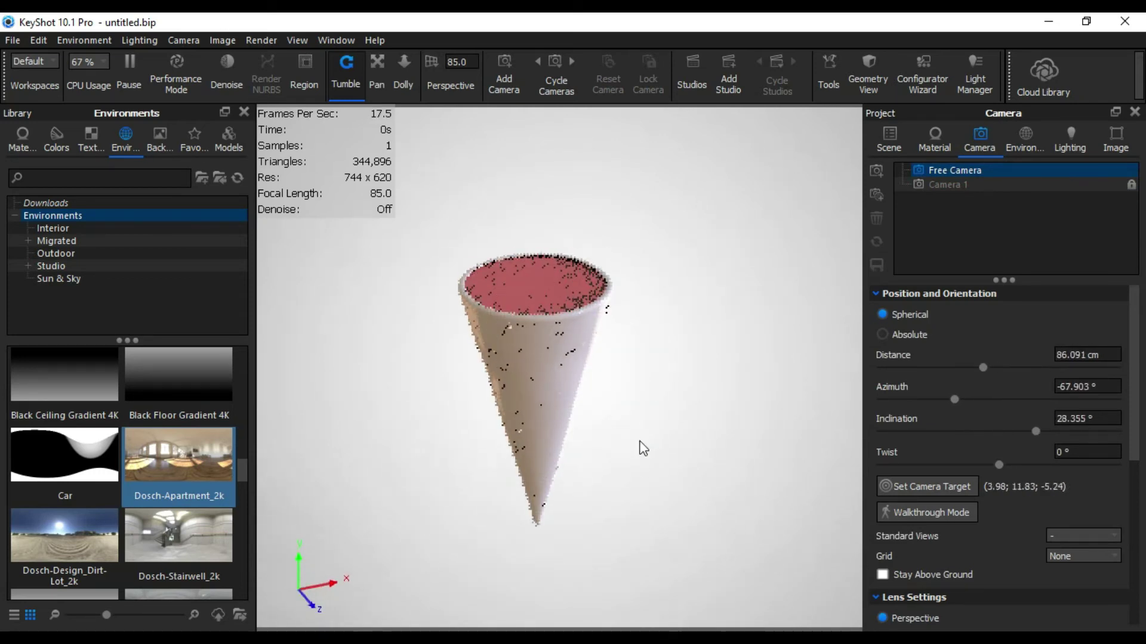
Step: Unlock Camera 1, reframe it closer on the cone at a distance of about 72 cm, then save and relock it
left_click(963, 184)
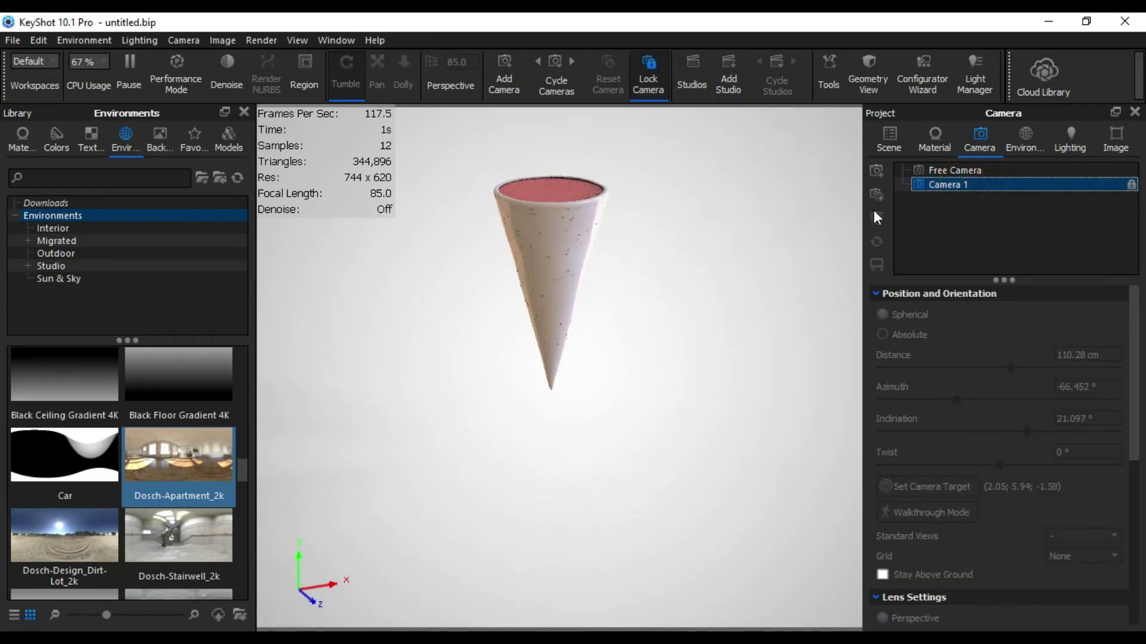
left_click(1131, 185)
scroll(543, 285, "down", 1)
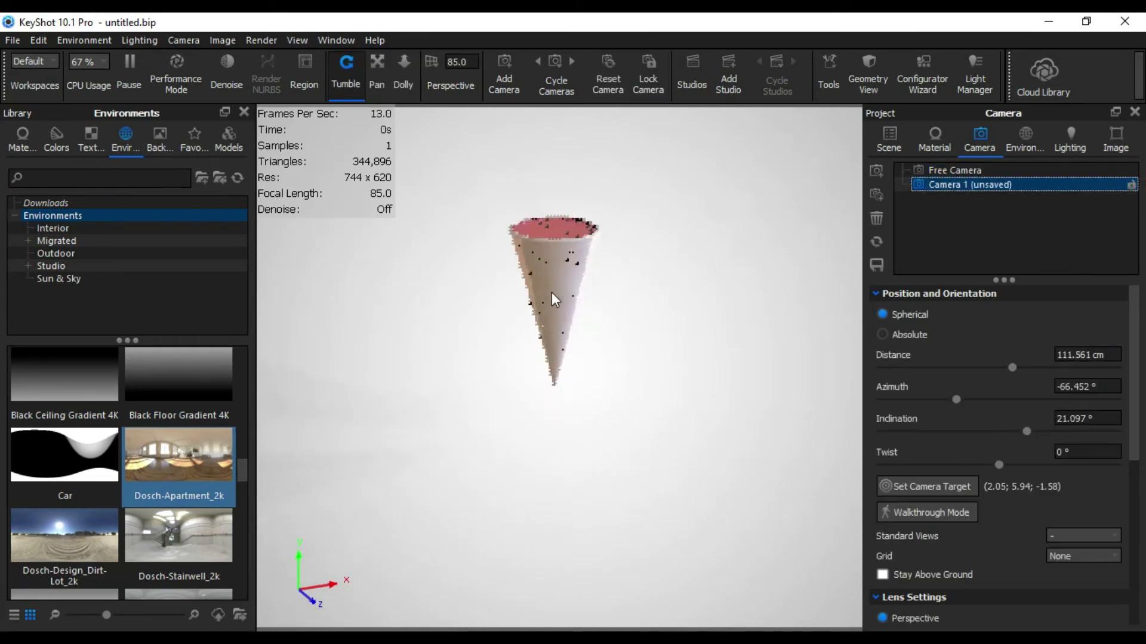
scroll(551, 292, "up", 3)
middle_click_drag(631, 438, 640, 524)
scroll(613, 435, "up", 2)
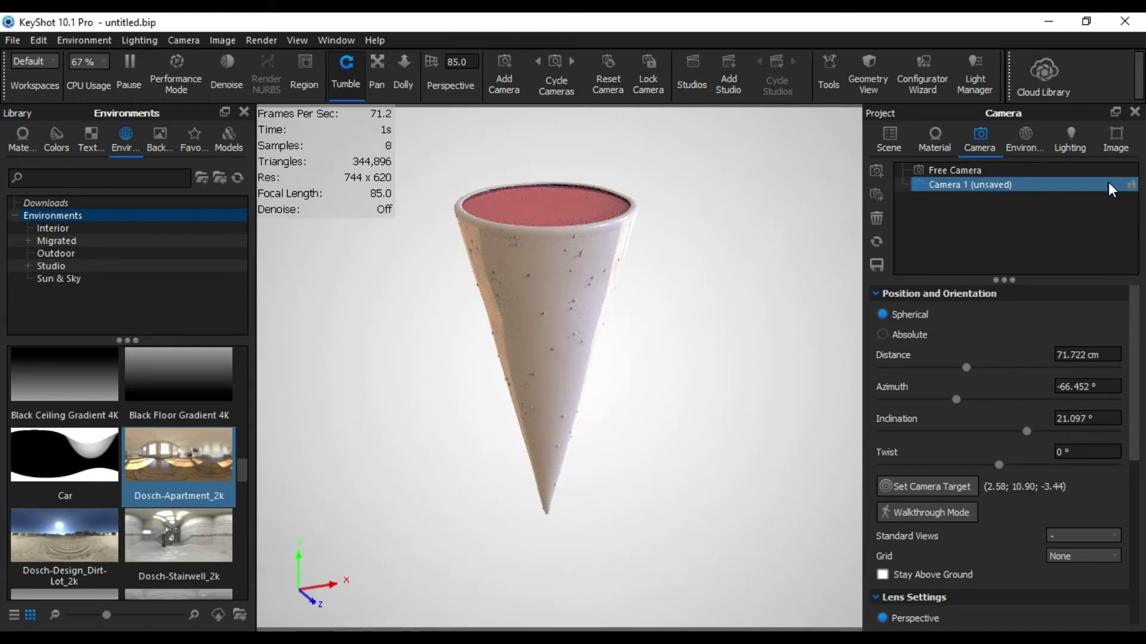
left_click(878, 266)
left_click(1133, 184)
Step: Return to the Free Camera and shift the cone lower in view, orbiting to about -64° azimuth and 19° inclination
left_click(1042, 172)
middle_click_drag(709, 338, 673, 491)
mouse_move(669, 400)
left_mouse_down()
mouse_move(685, 325)
mouse_move(680, 402)
left_mouse_up()
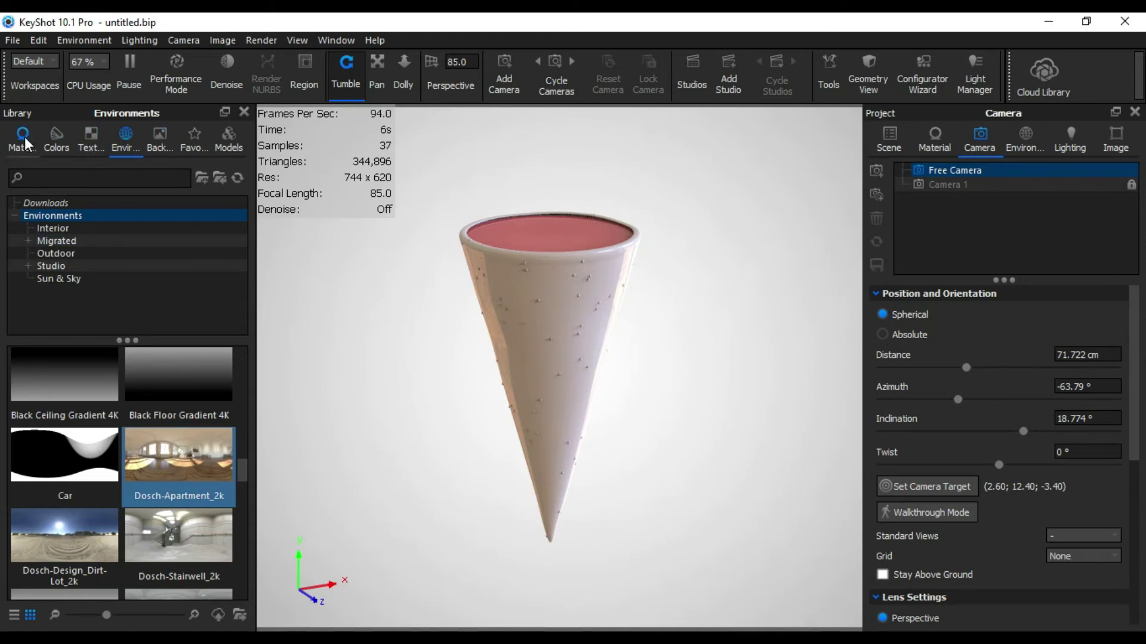
Step: Look through the library's textures, colors and environments and the Contour, Cloth and Leather, Axalta Paint and Architectural materials
left_click(88, 133)
left_click(56, 136)
left_click(30, 140)
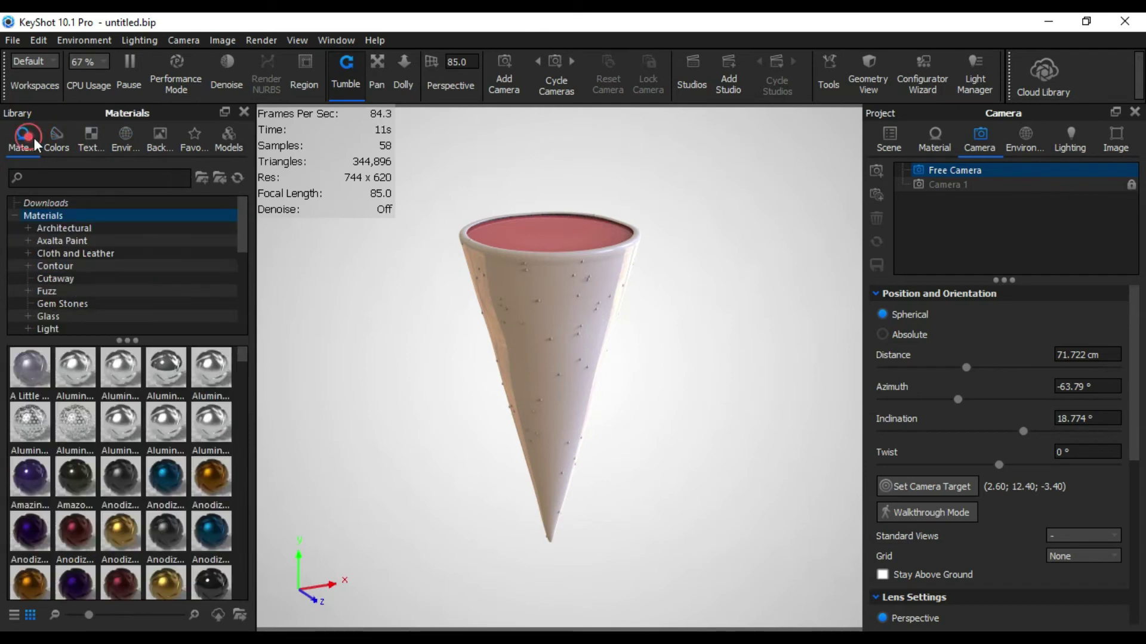
left_click(125, 144)
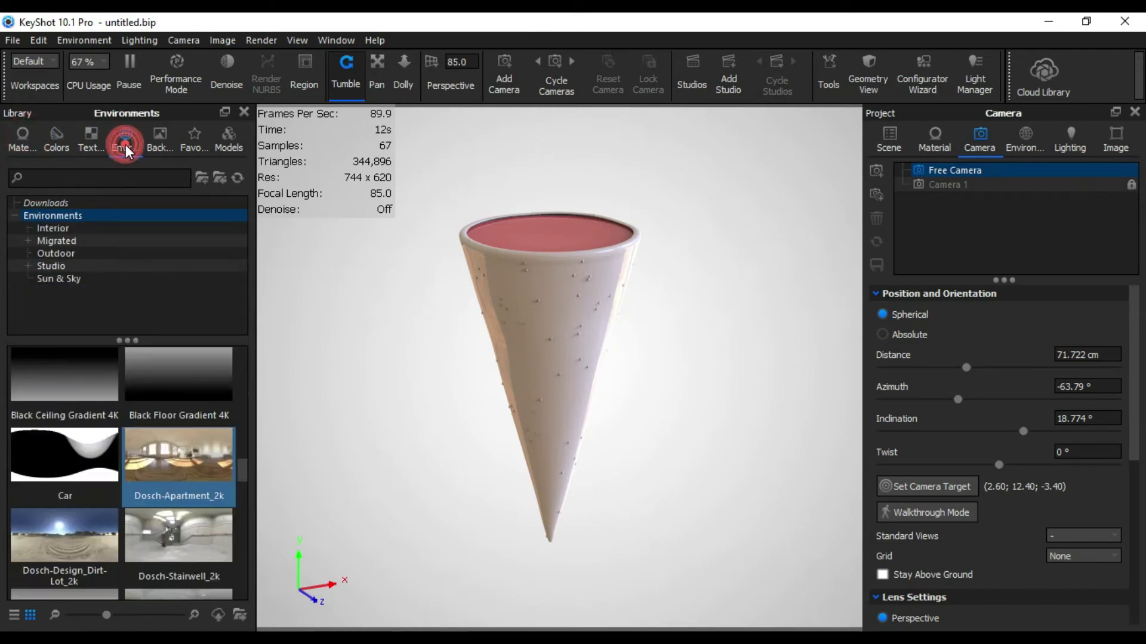
left_click(95, 141)
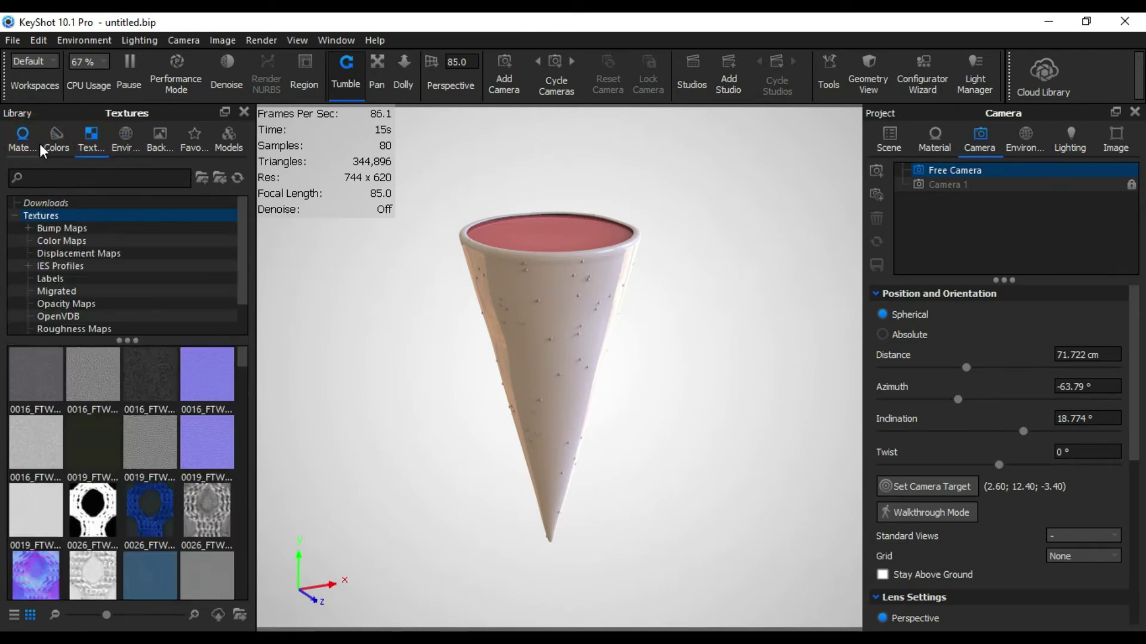
left_click(23, 142)
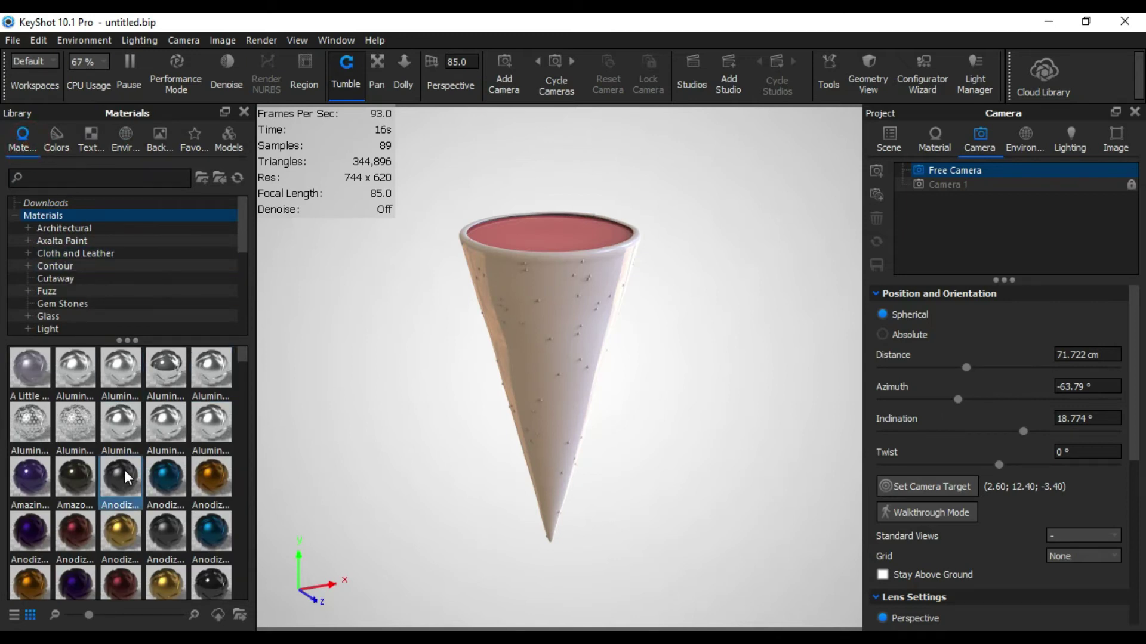
scroll(69, 275, "down", 1)
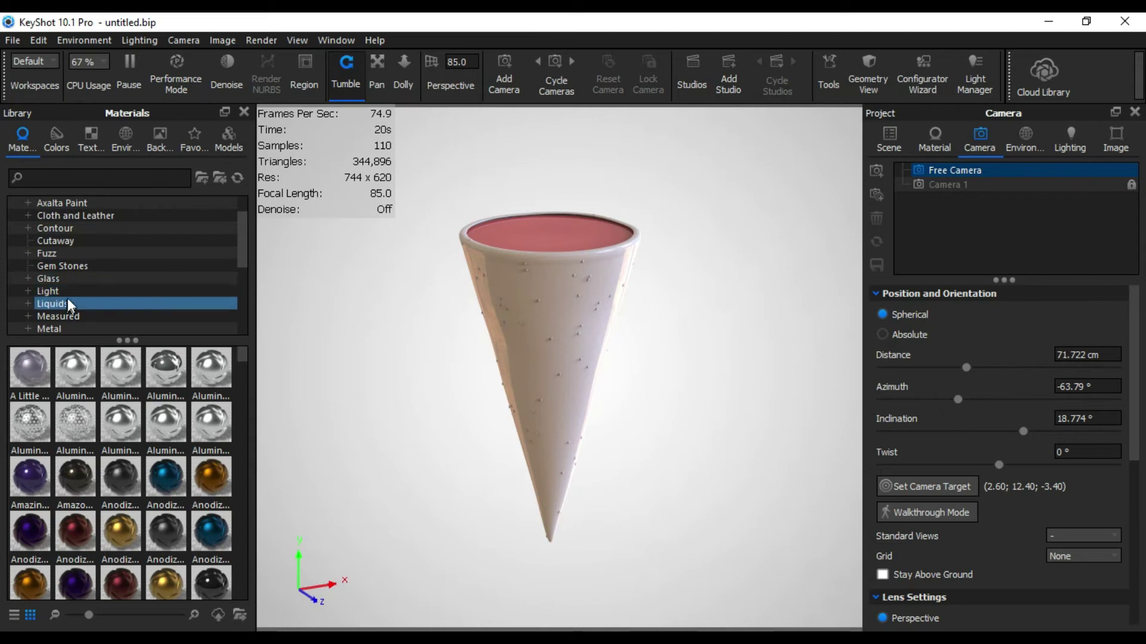
scroll(70, 297, "up", 1)
left_click(79, 266)
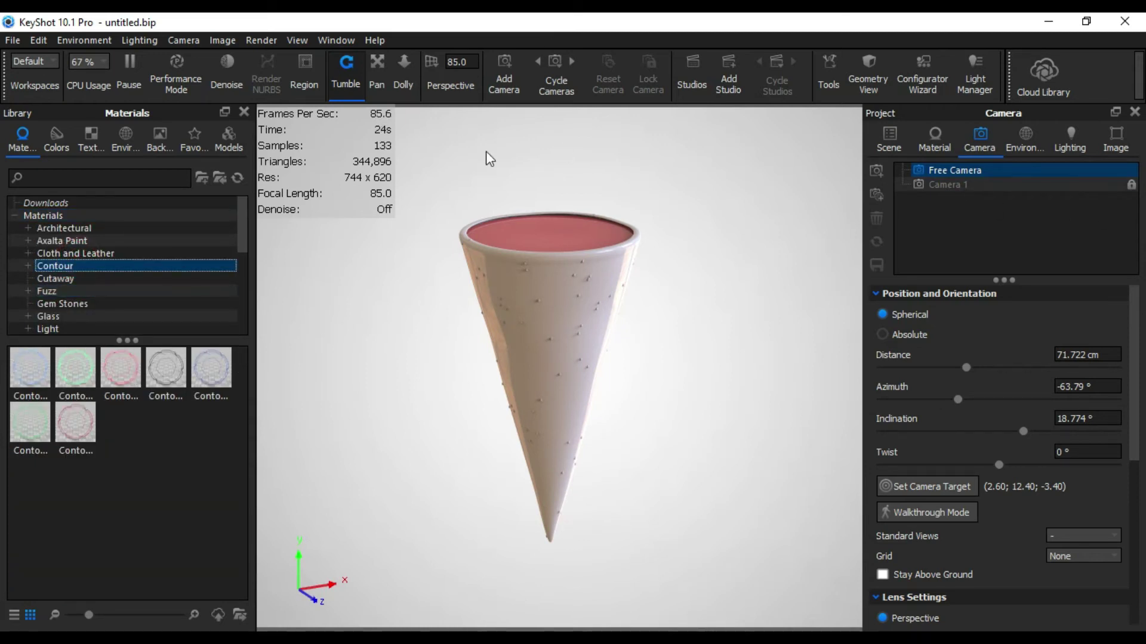
left_click(78, 254)
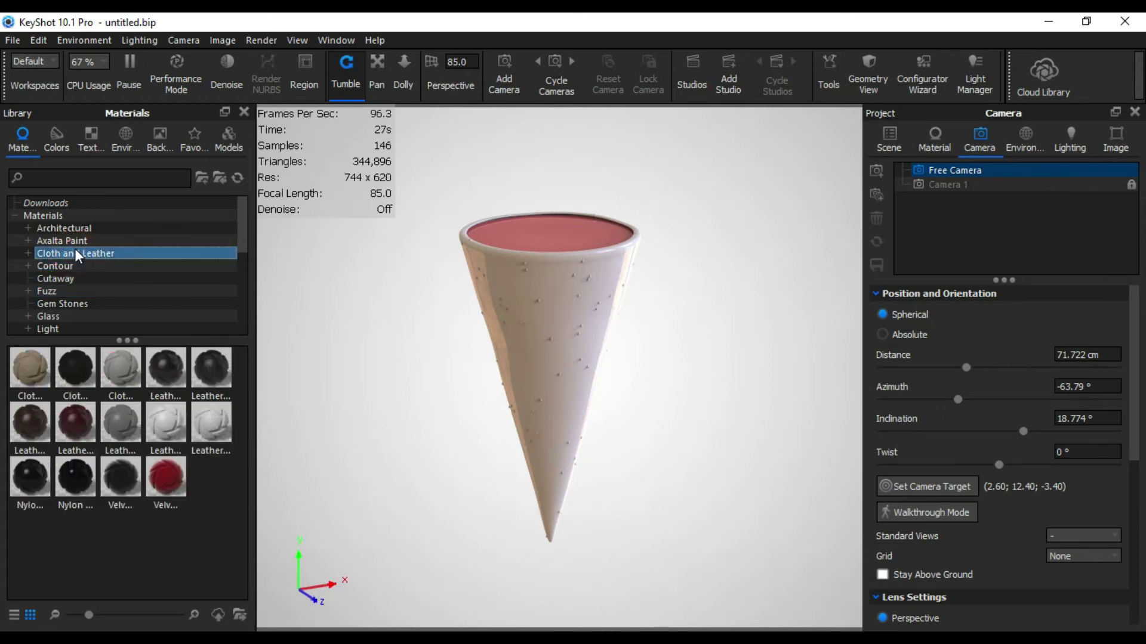
left_click(67, 241)
left_click(65, 229)
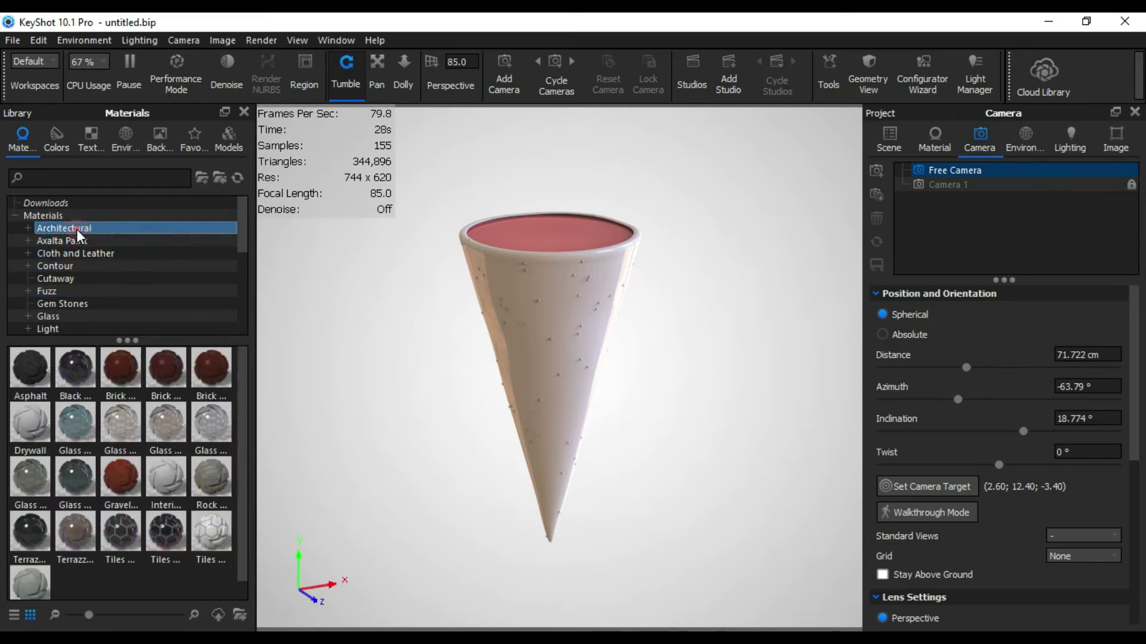
Step: Apply the grey Hard Rough Plastic from the Plastic materials to the cone's outer body, the Cloth Surface
scroll(66, 307, "down", 1)
scroll(80, 311, "down", 1)
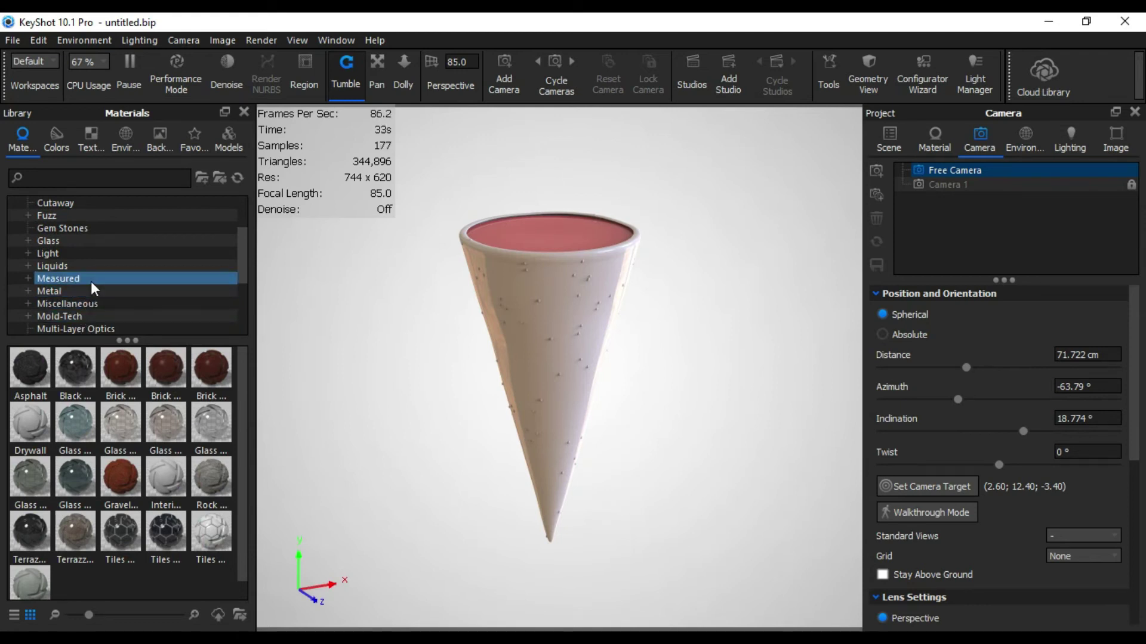
scroll(91, 316, "down", 1)
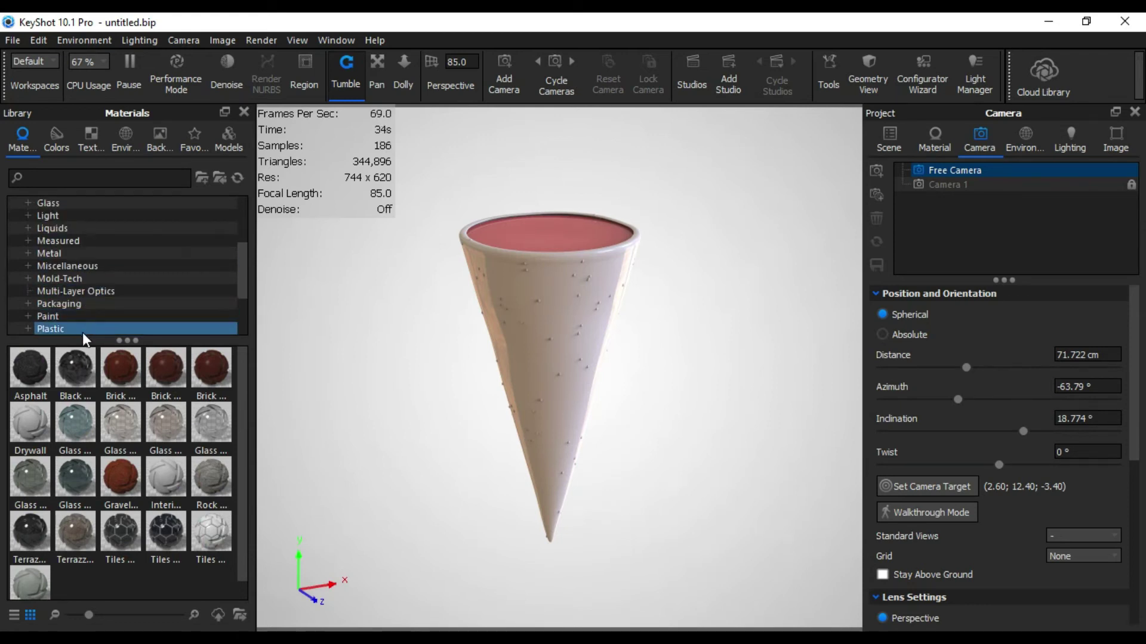
left_click(86, 330)
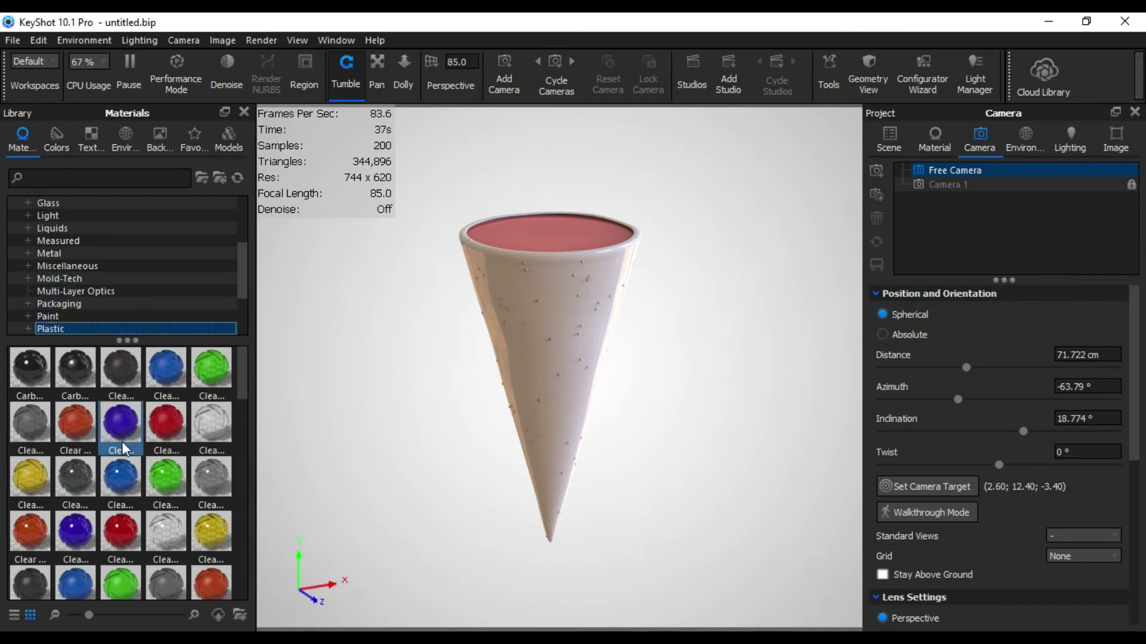
scroll(166, 457, "down", 3)
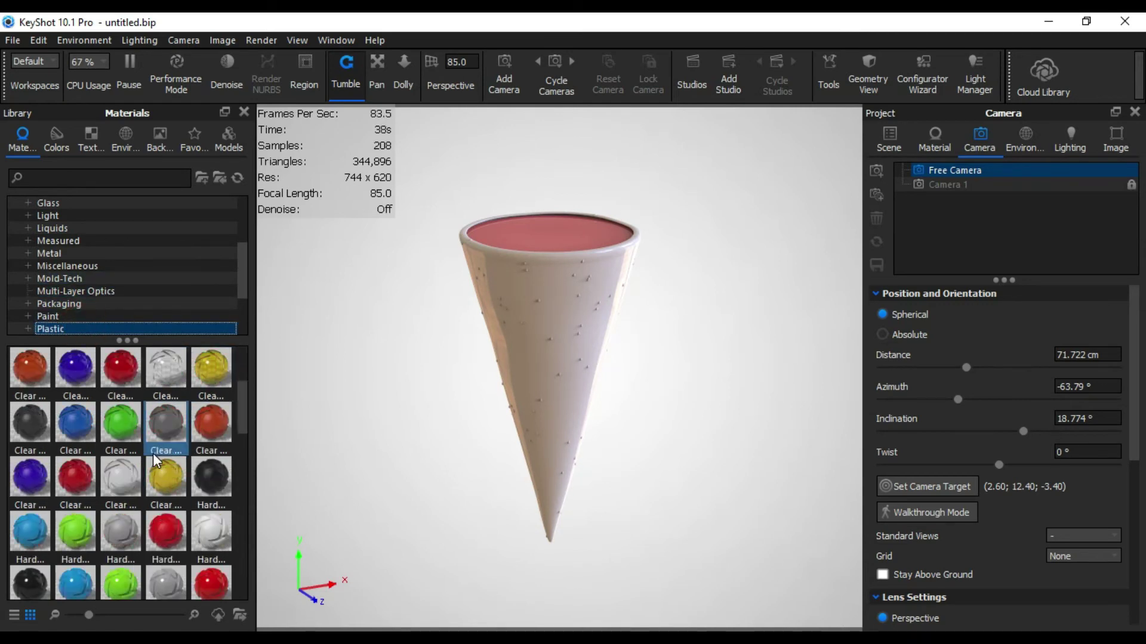
left_click(128, 531)
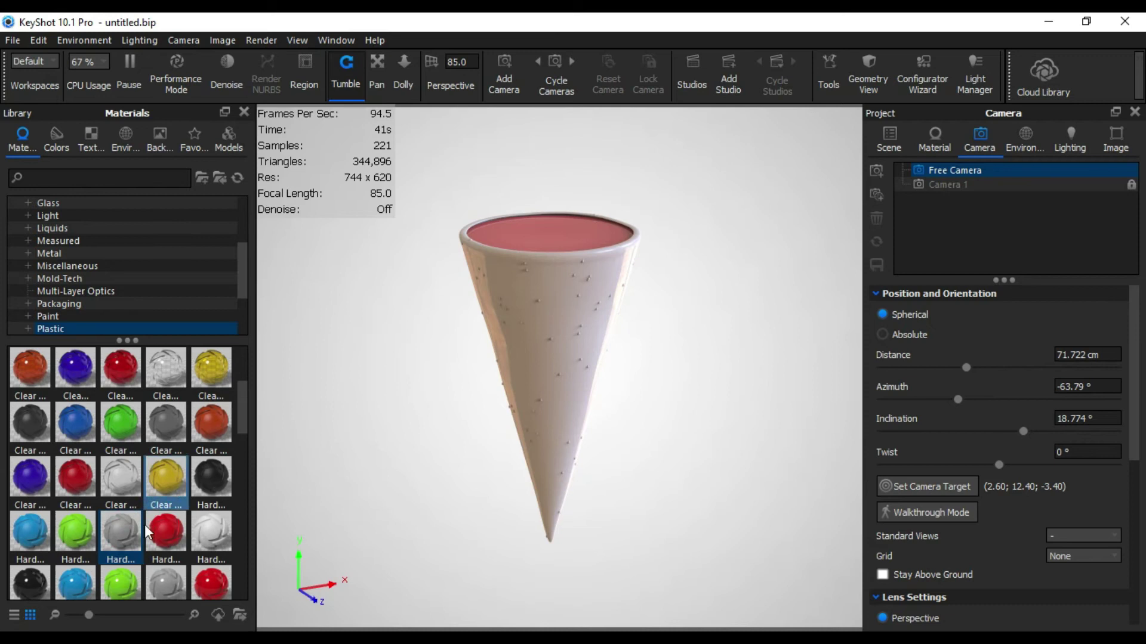
left_click_drag(133, 537, 551, 281)
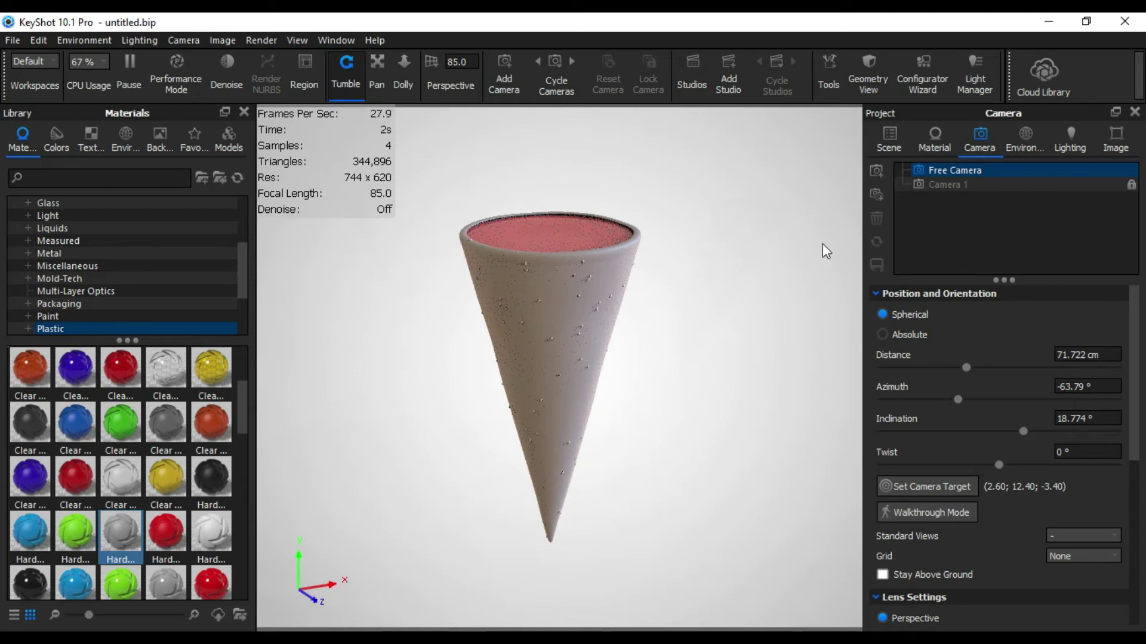
Step: Expand the Ice cream group in the scene tree and apply the same grey Hard Rough Plastic to the Cover
left_click(897, 141)
left_click(922, 244)
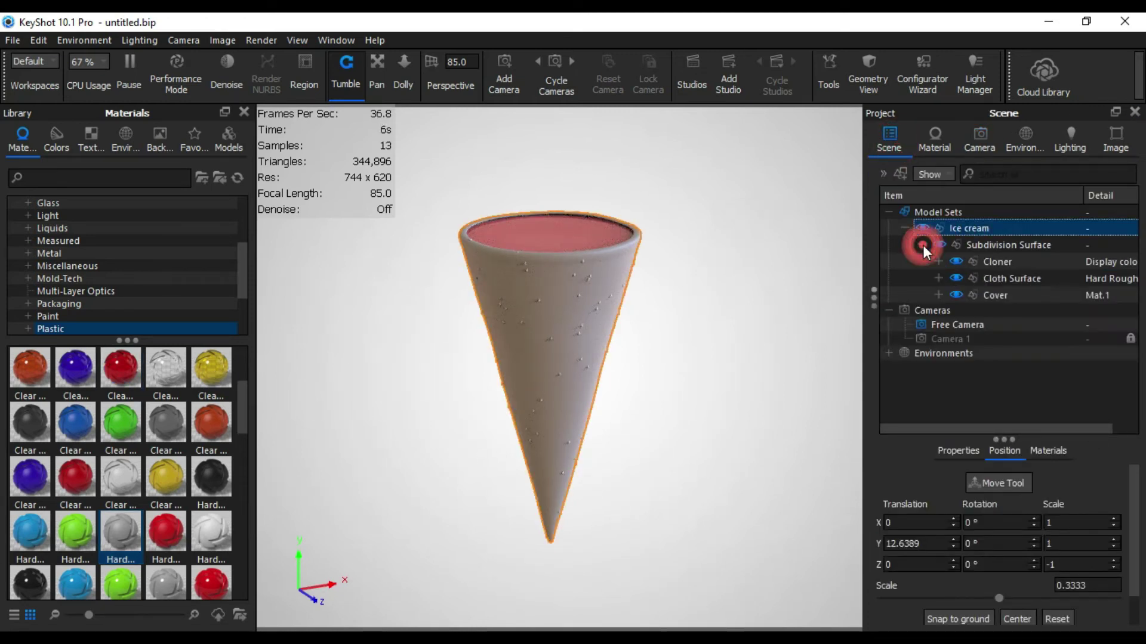
left_click_drag(1031, 428, 1077, 427)
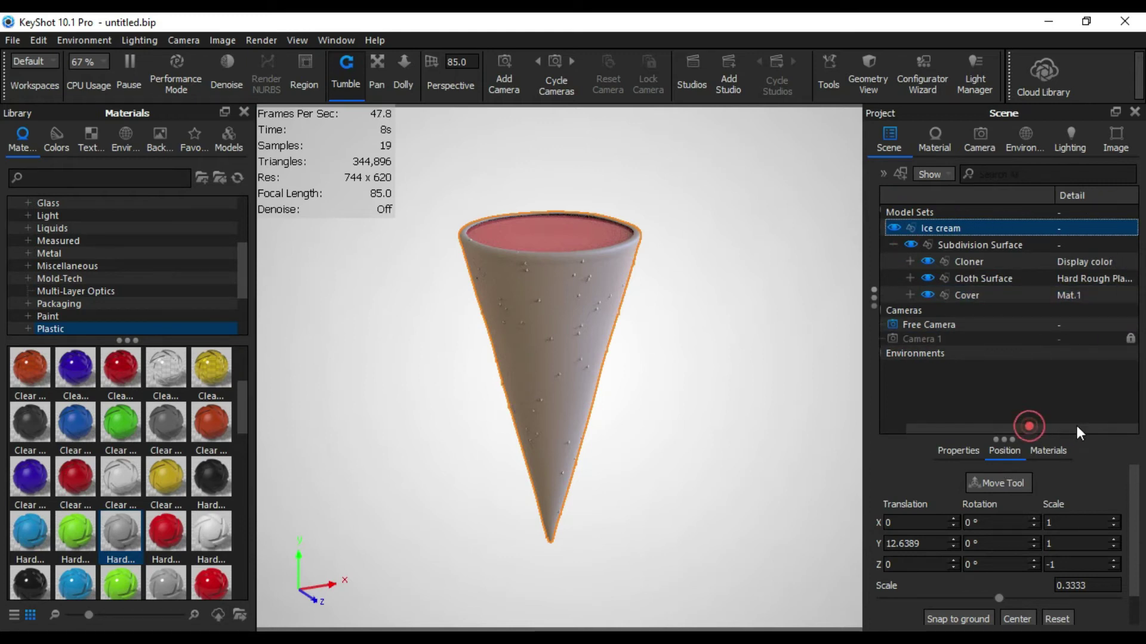
left_click(1080, 295)
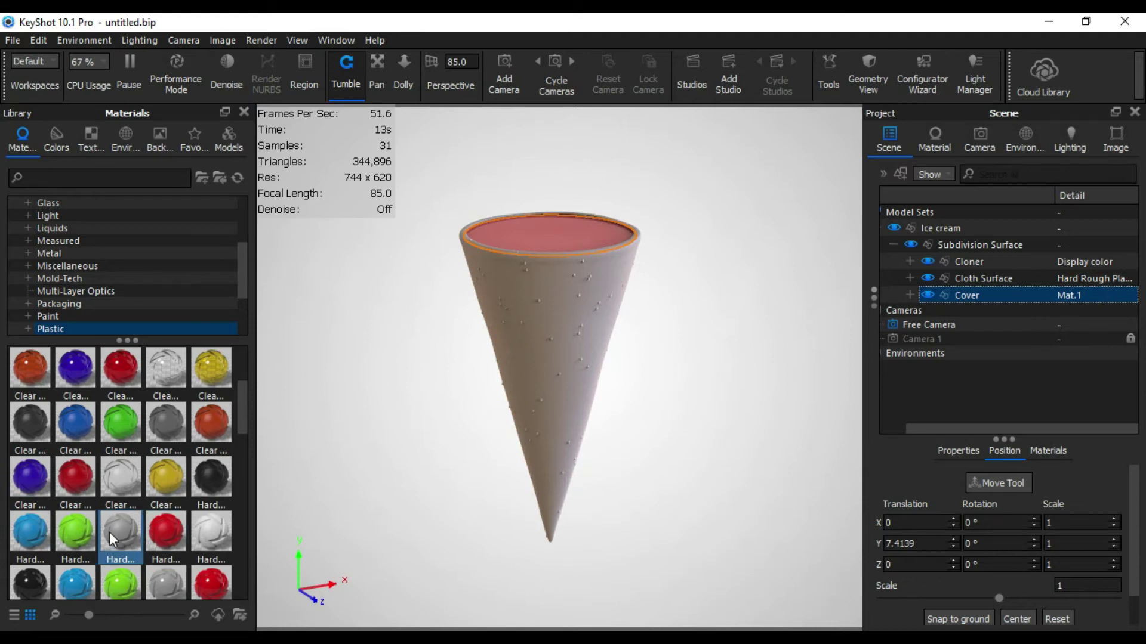
left_click_drag(121, 538, 1083, 291)
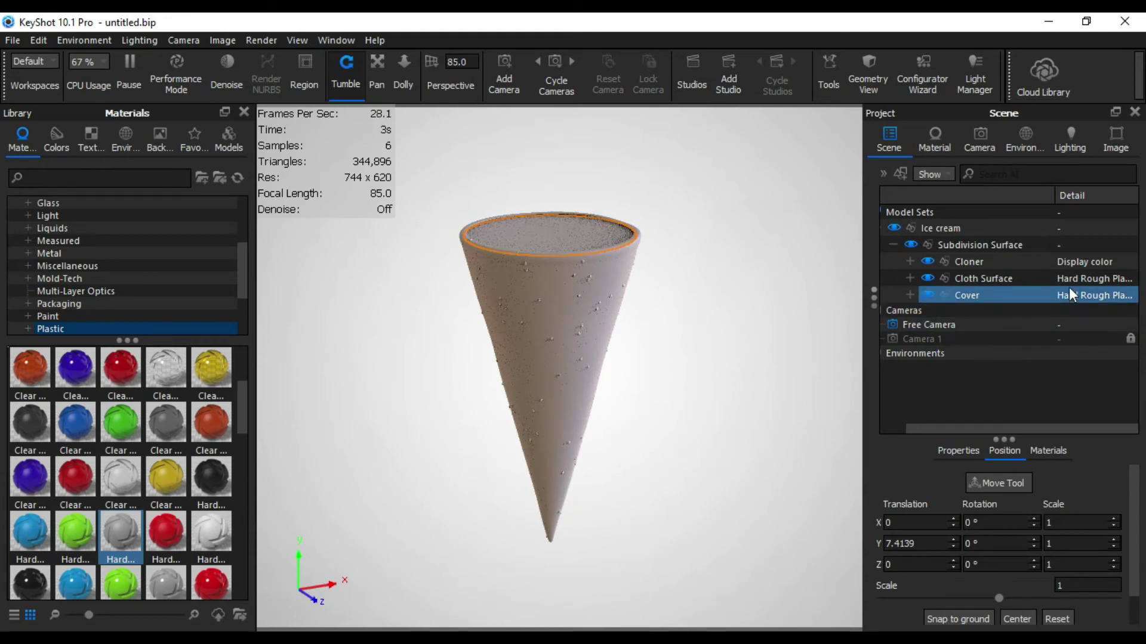
Step: Search the material library for "wat" and apply Liquid Water to the Cloner droplets, then clear the selection
left_click(1083, 267)
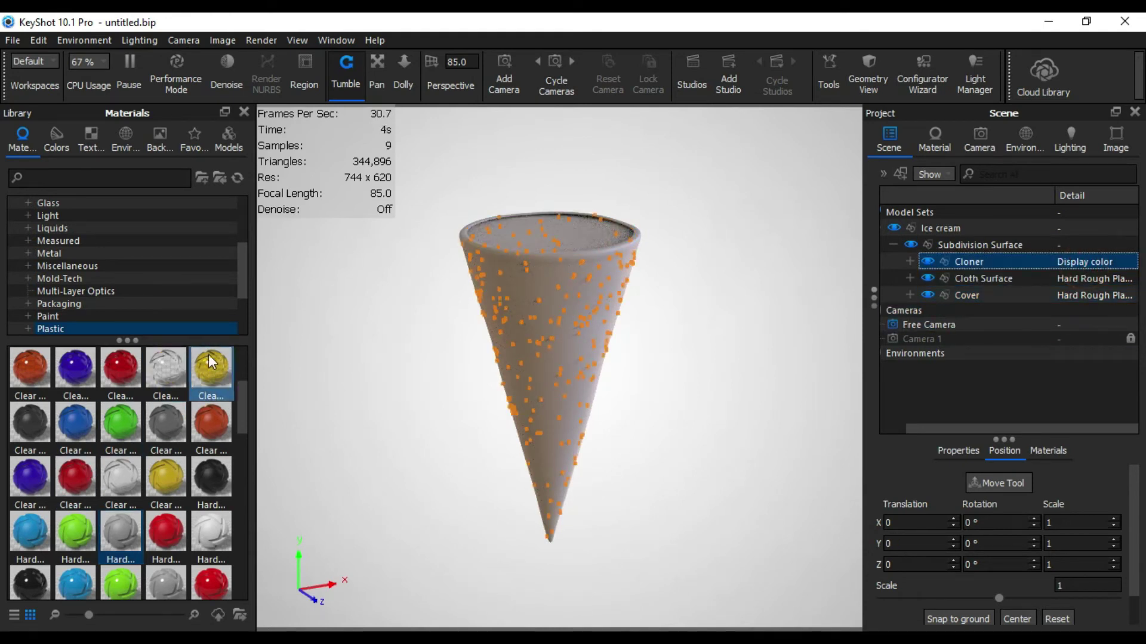
left_click(94, 177)
type("w")
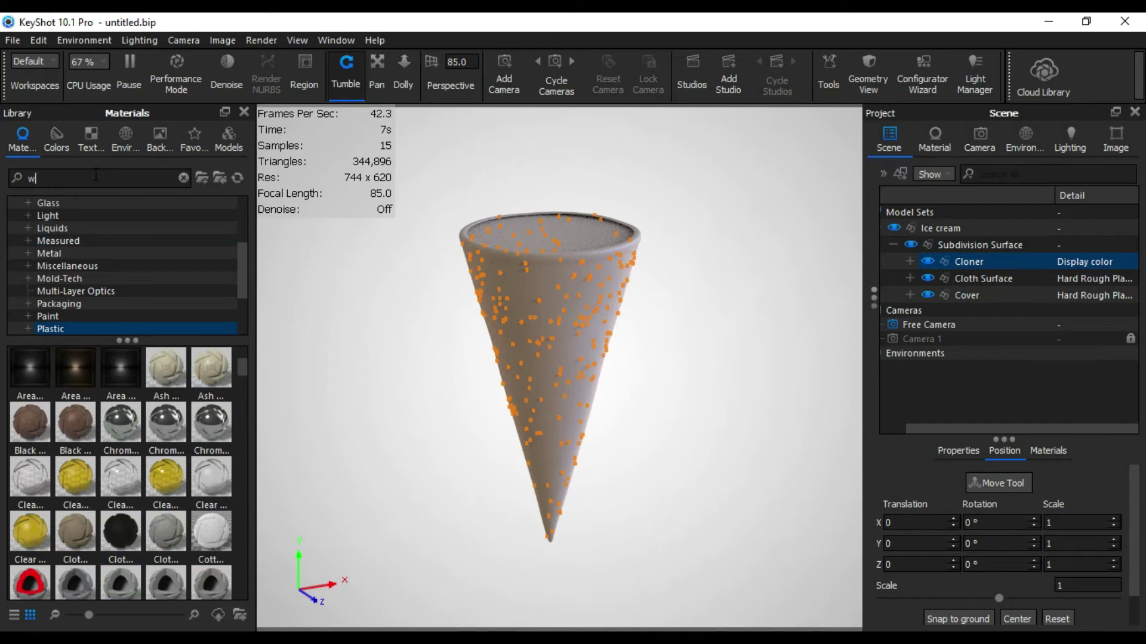
type("at")
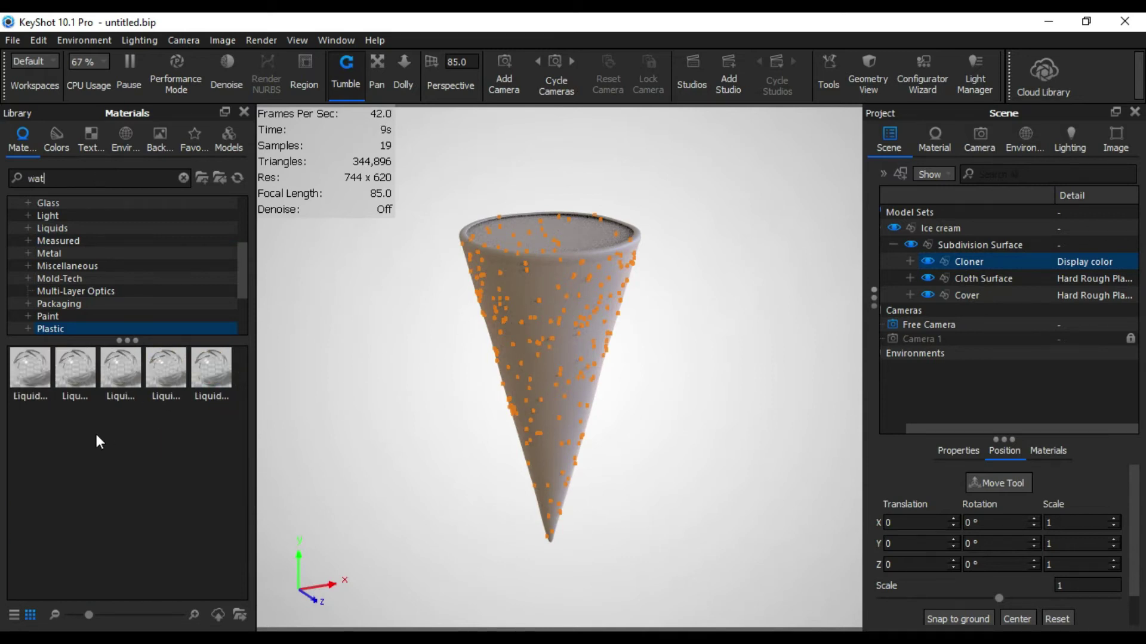
mouse_move(21, 375)
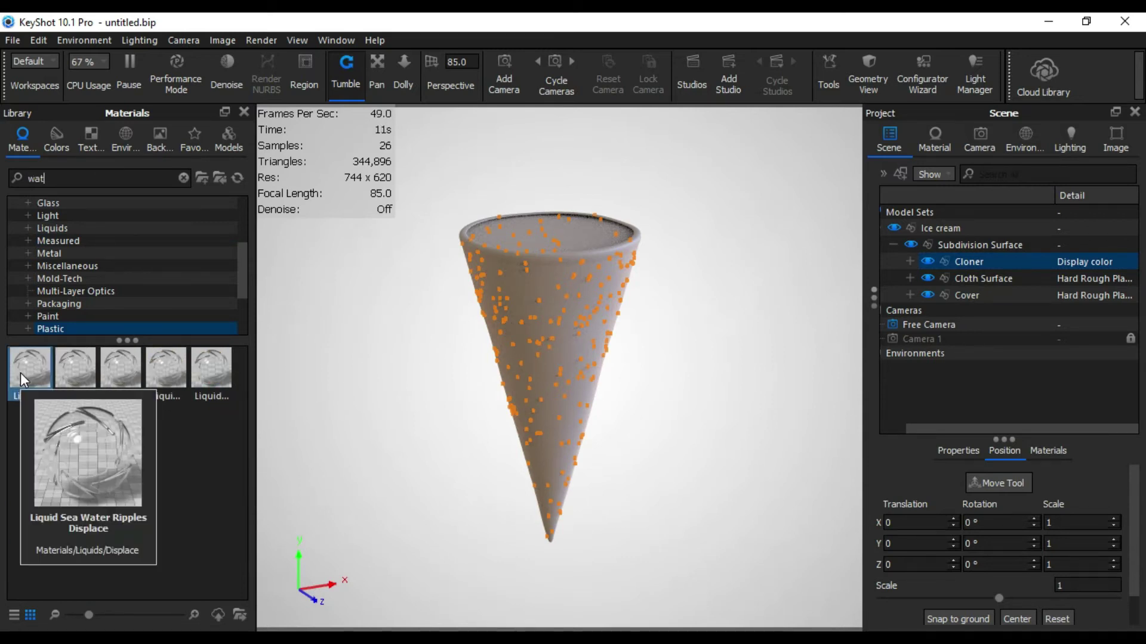
mouse_move(77, 369)
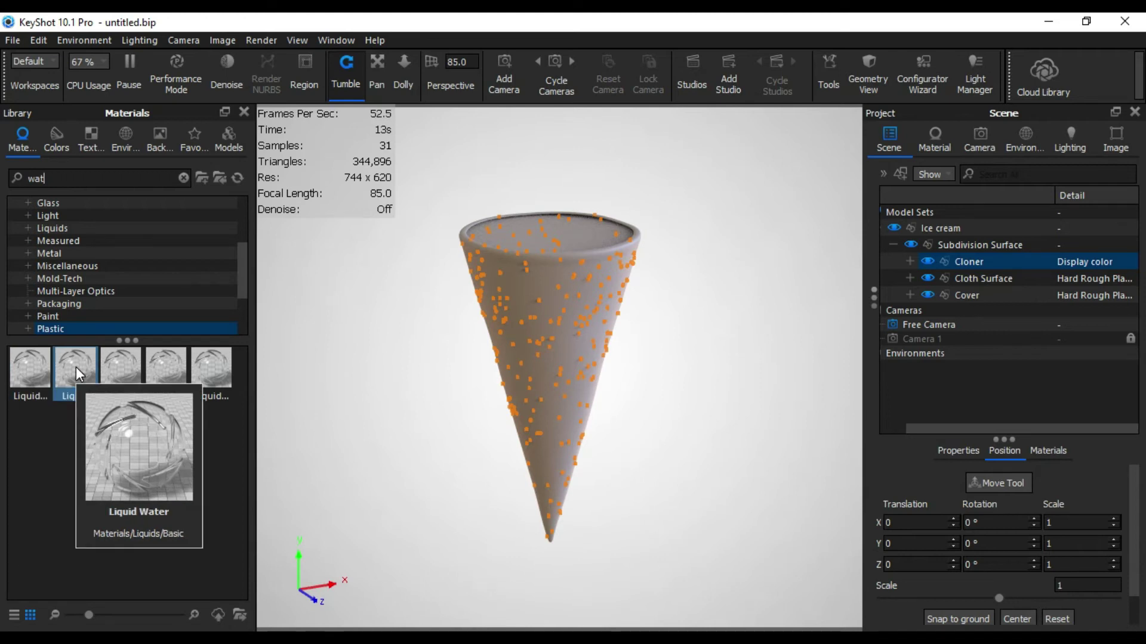
left_click_drag(76, 367, 1087, 257)
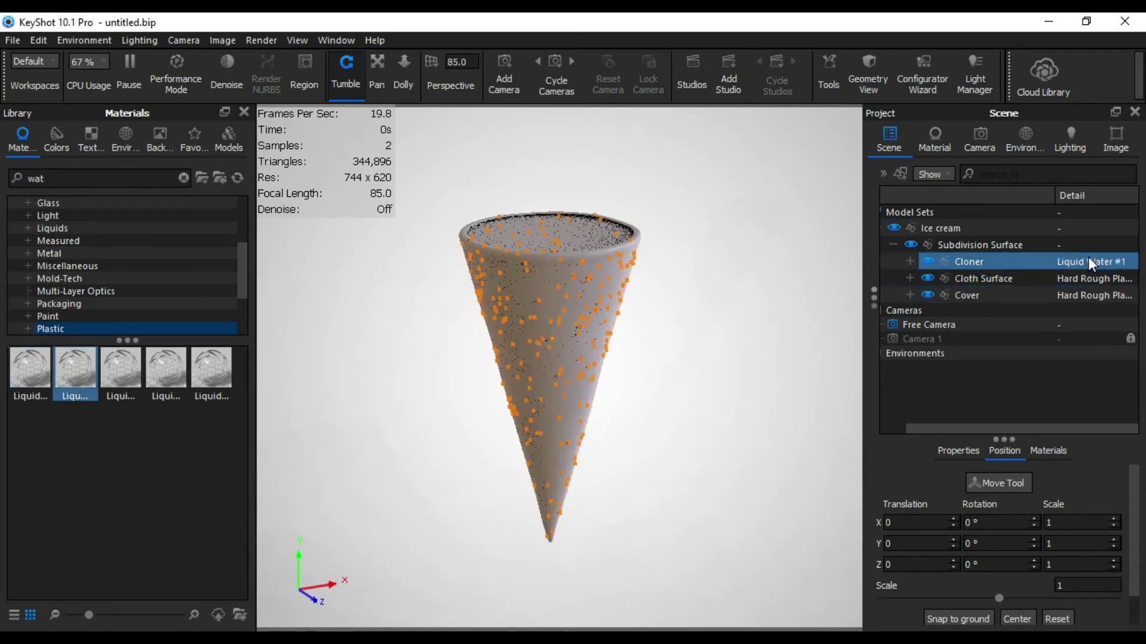
left_click(713, 396)
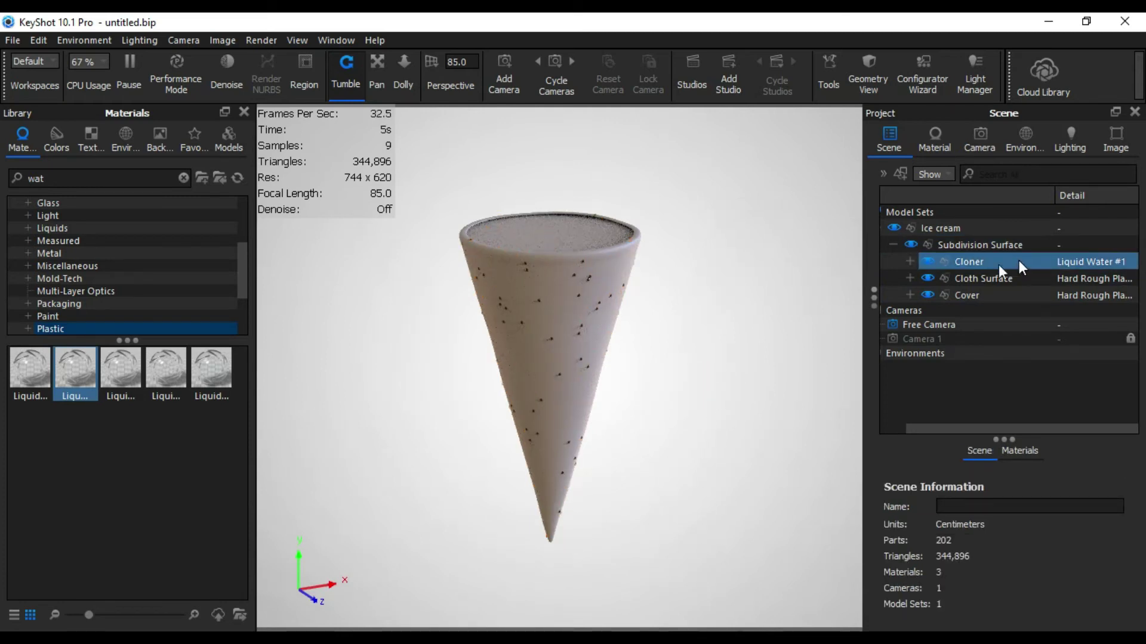
Step: Switch the lighting preset to Jewelry, turn on Denoise and tilt the view to see more of the cone's lid
left_click(1071, 144)
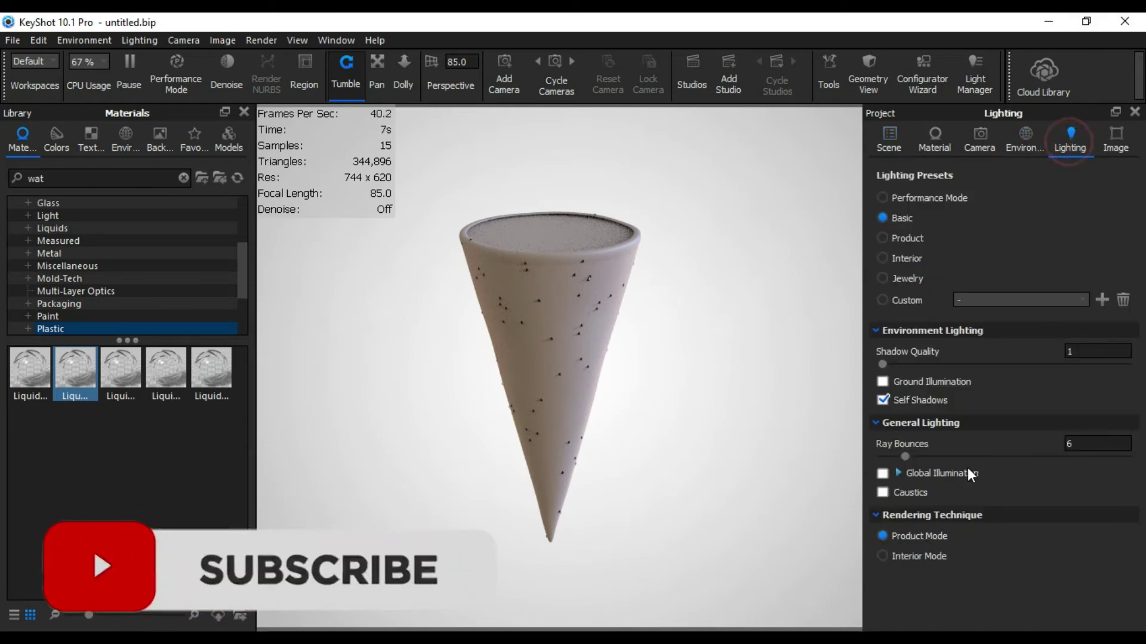
left_click(886, 278)
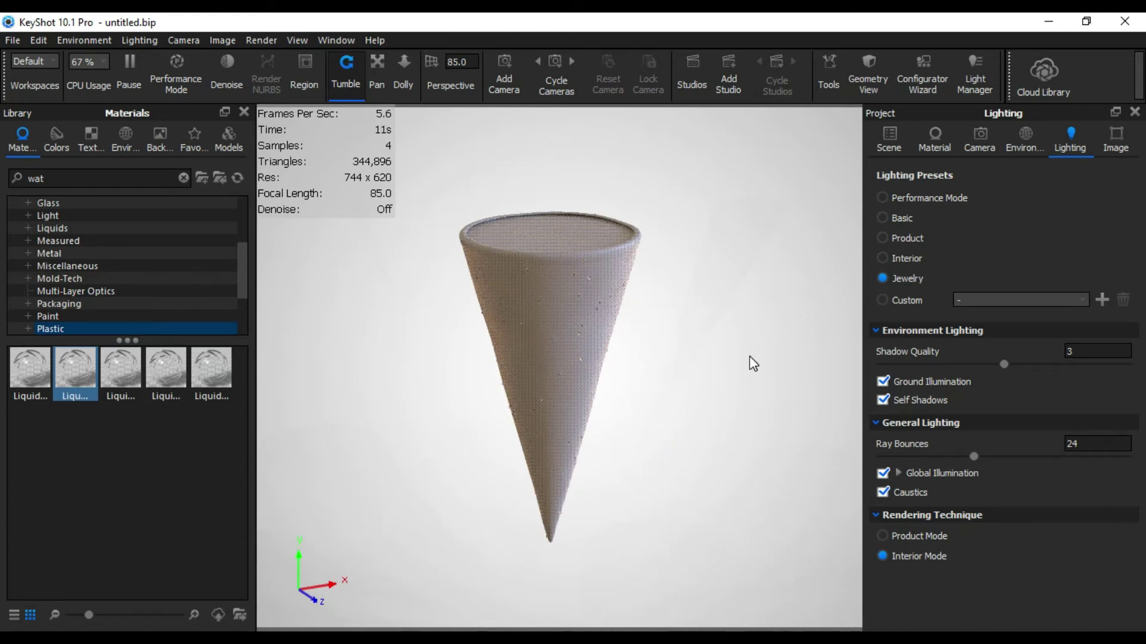
left_click(227, 69)
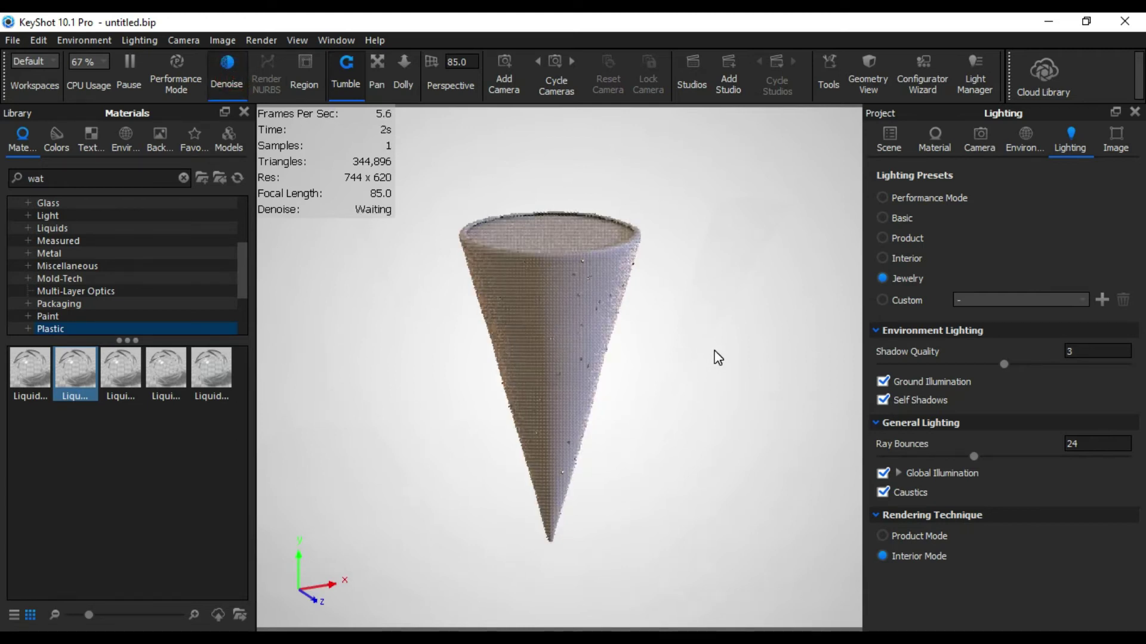
left_click_drag(705, 358, 709, 394)
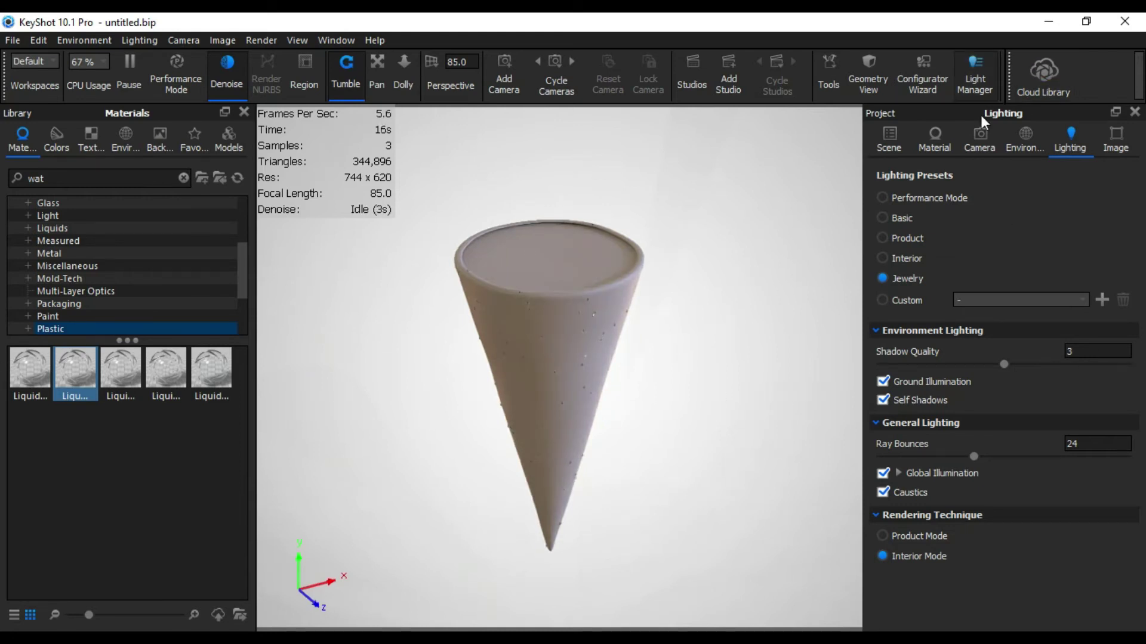
Step: Hide the Cloner droplets in the scene tree and switch the lighting preset to Basic
left_click(937, 139)
left_click(895, 142)
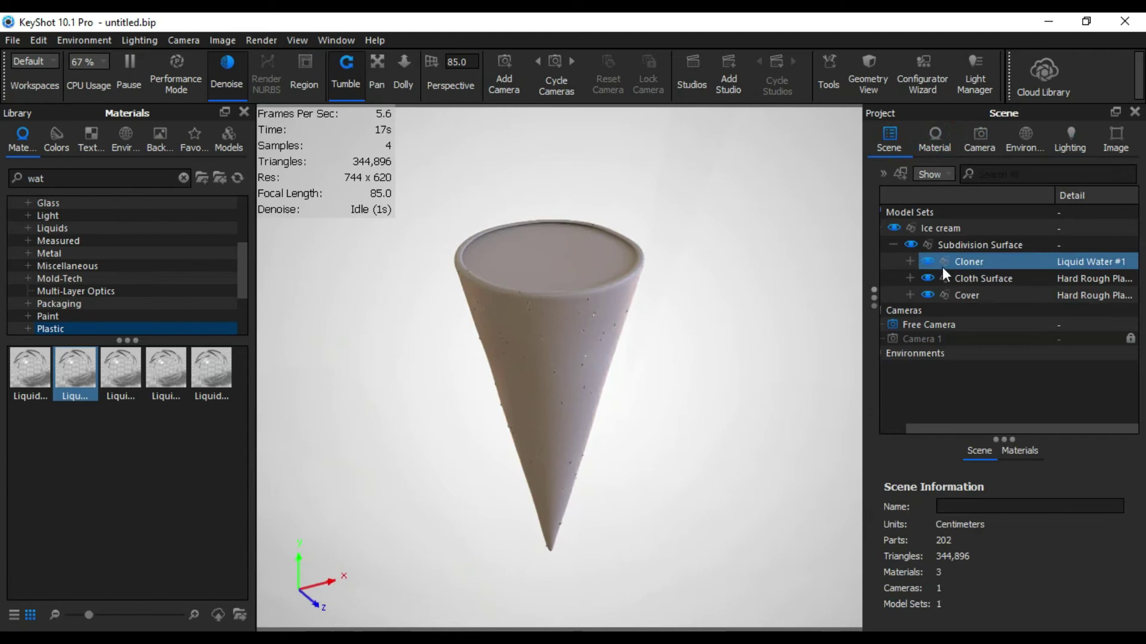
left_click(926, 261)
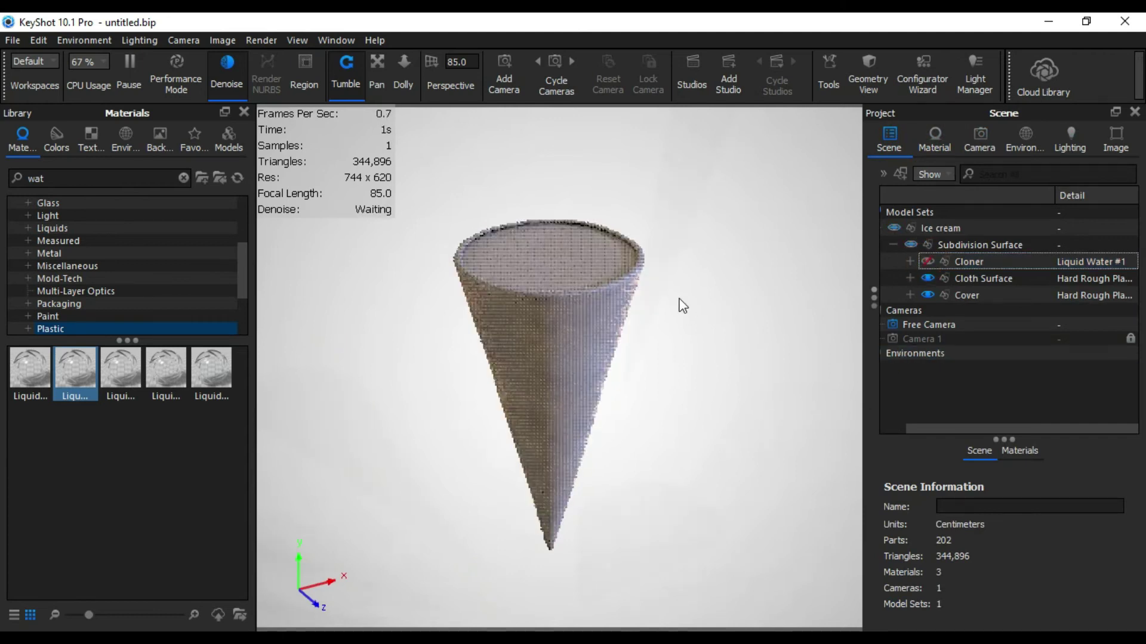
left_click(1081, 131)
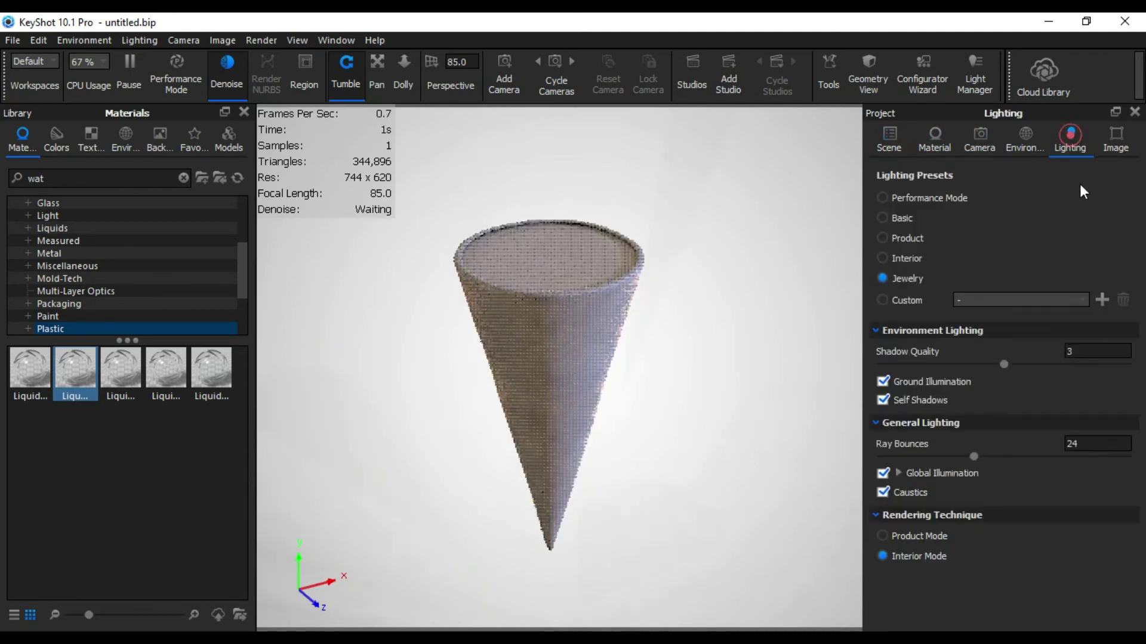
left_click(883, 218)
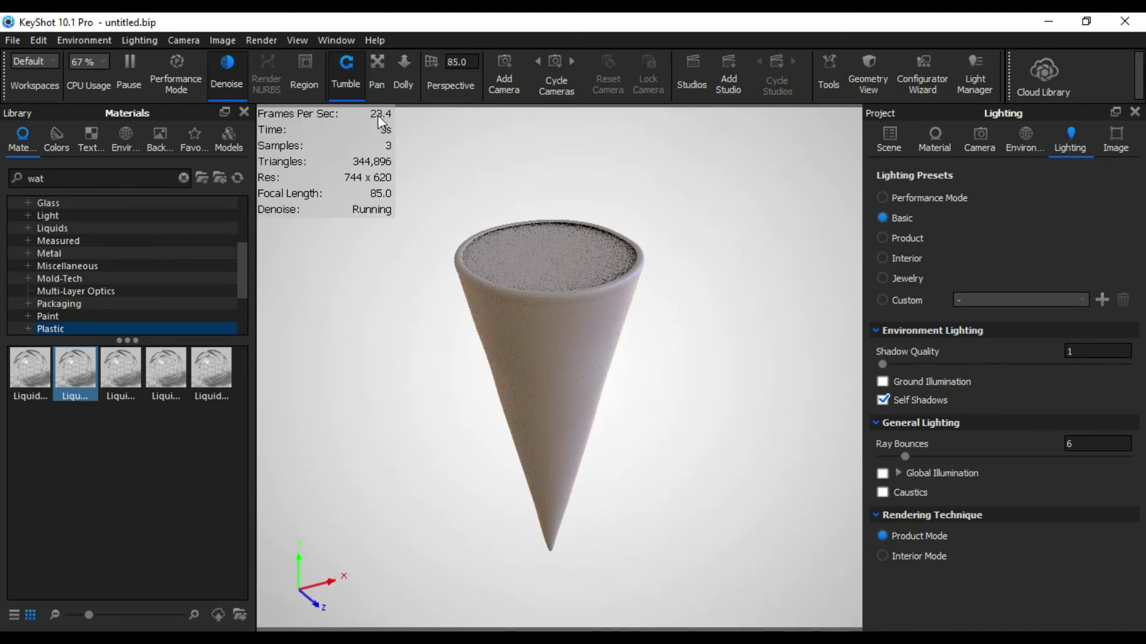
left_click_drag(697, 338, 698, 315)
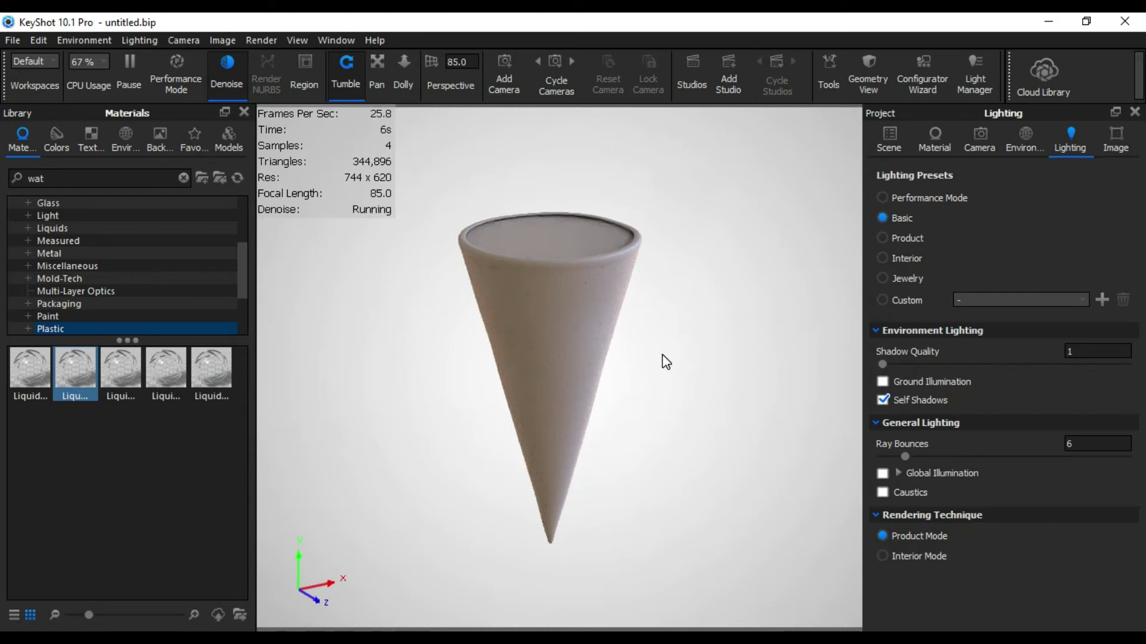
Step: Turn off Denoise and activate the saved Camera 1 view
left_click(882, 138)
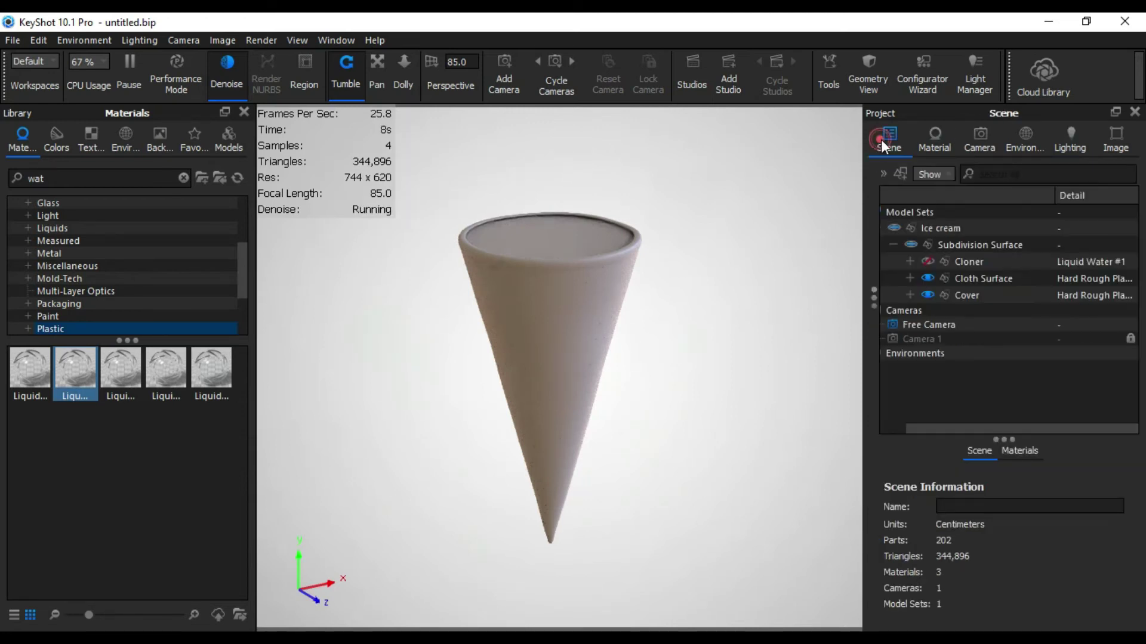
left_click(224, 62)
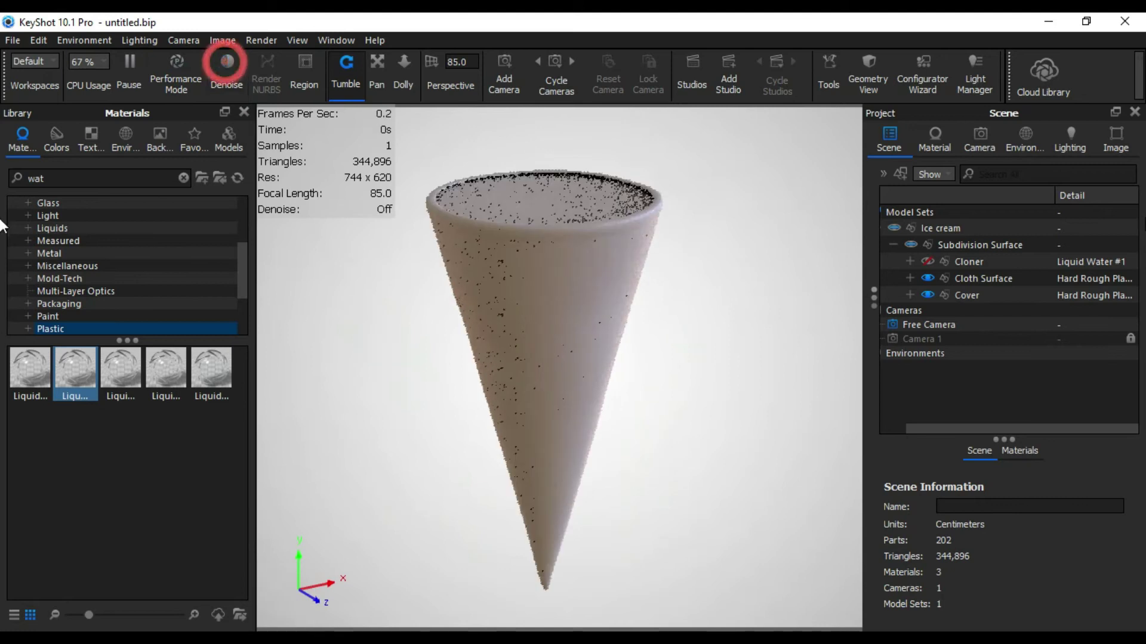
left_click(978, 137)
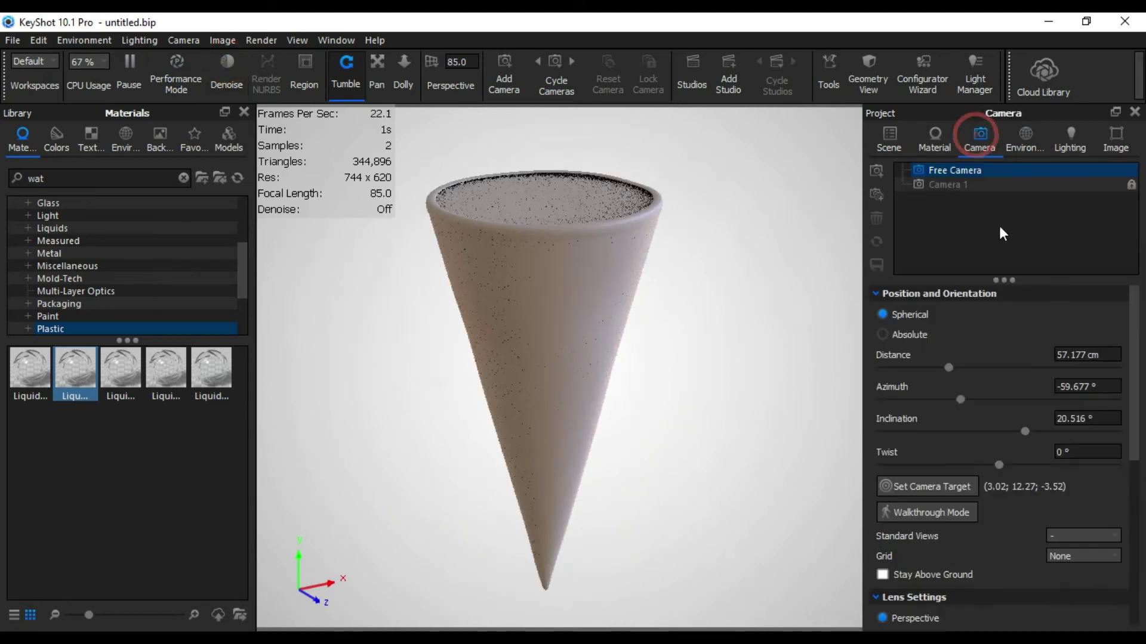
left_click(991, 185)
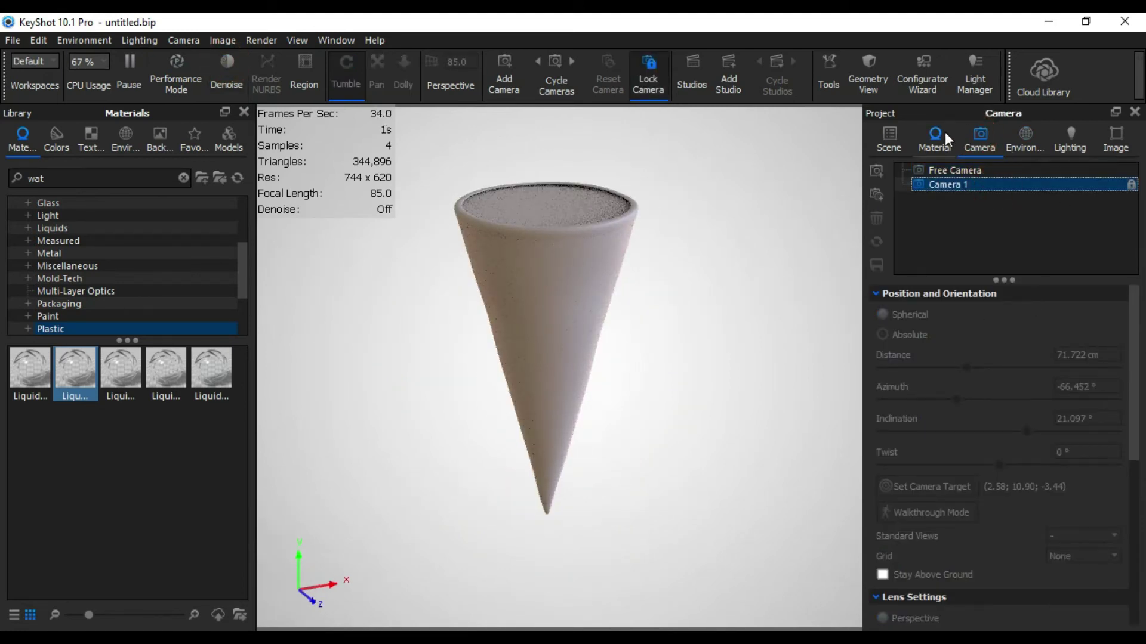
Step: Tilt the Ice cream model with the Move Tool so its lid leans left, about 7° around Y and 14° around Z
left_click(889, 140)
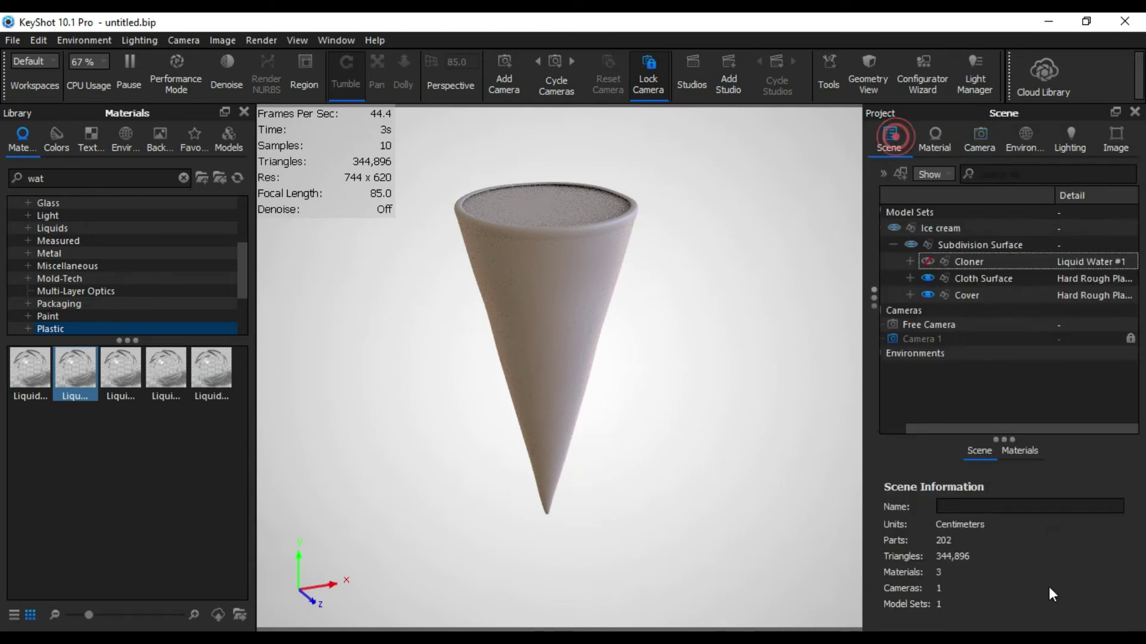
left_click(937, 231)
left_click(952, 227)
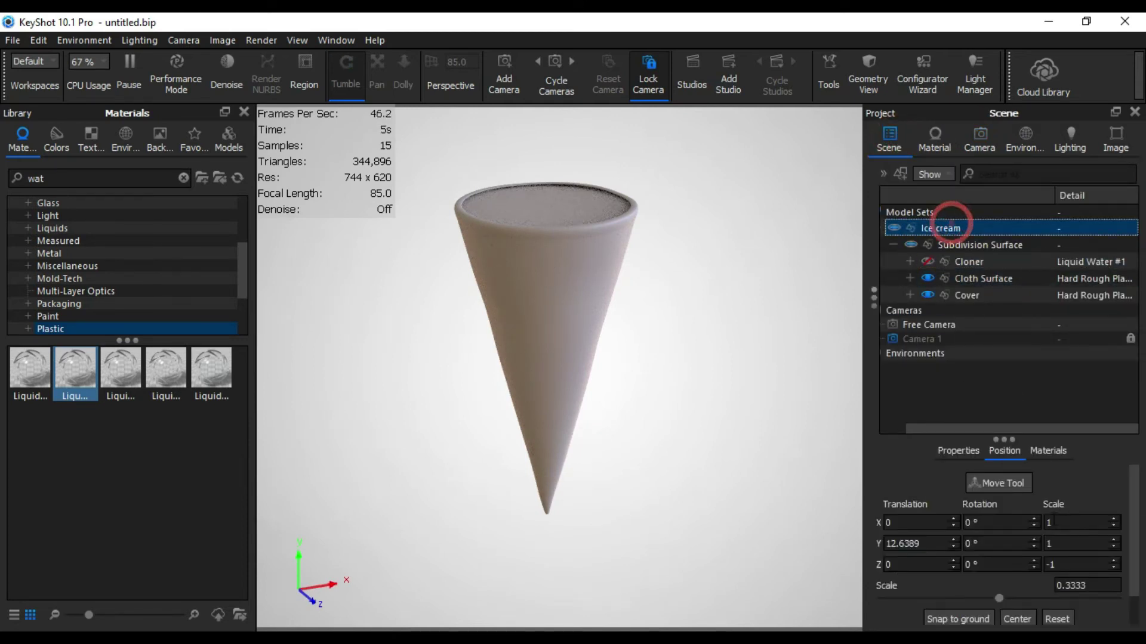
left_click(1002, 482)
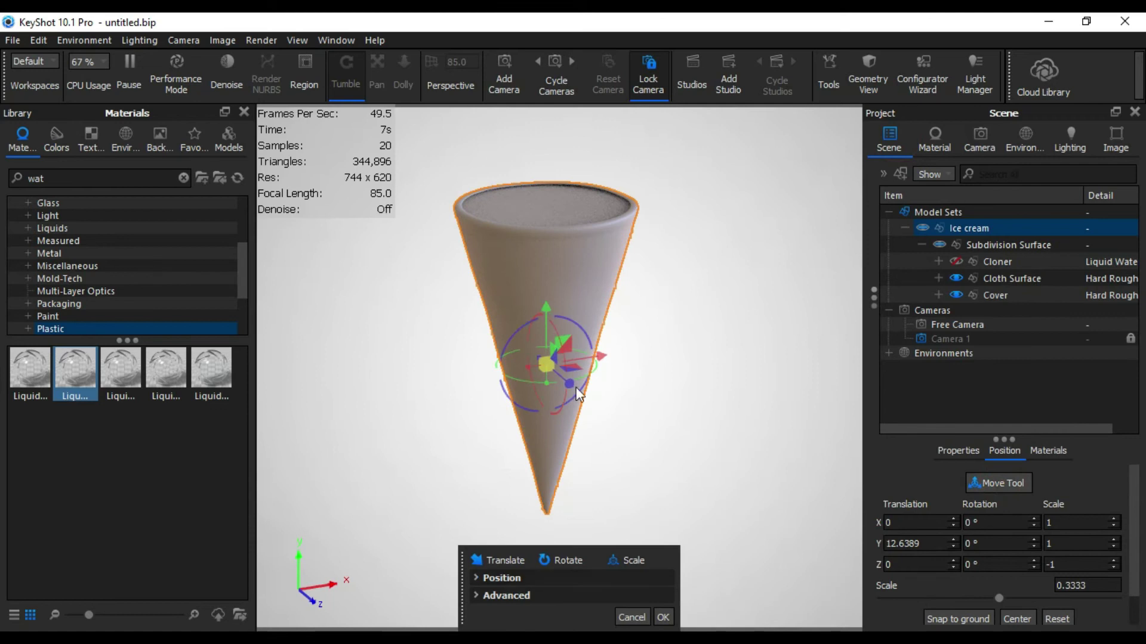
left_click_drag(581, 328, 547, 329)
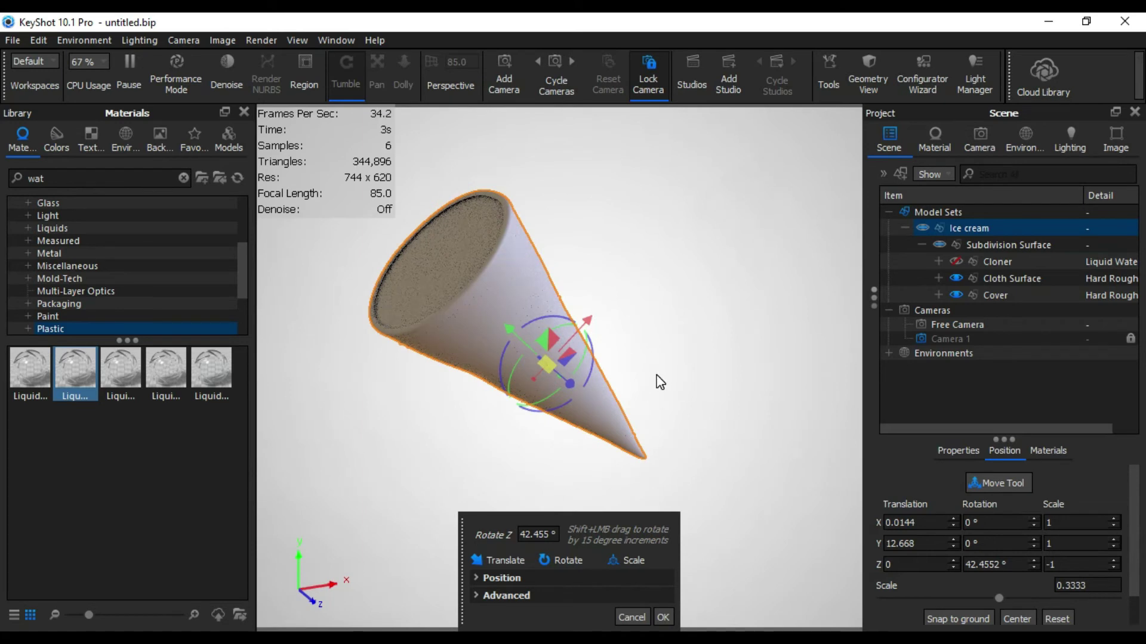
mouse_move(556, 316)
left_mouse_down()
mouse_move(585, 317)
mouse_move(553, 335)
mouse_move(571, 347)
mouse_move(575, 321)
left_mouse_up()
left_click_drag(541, 392, 567, 362)
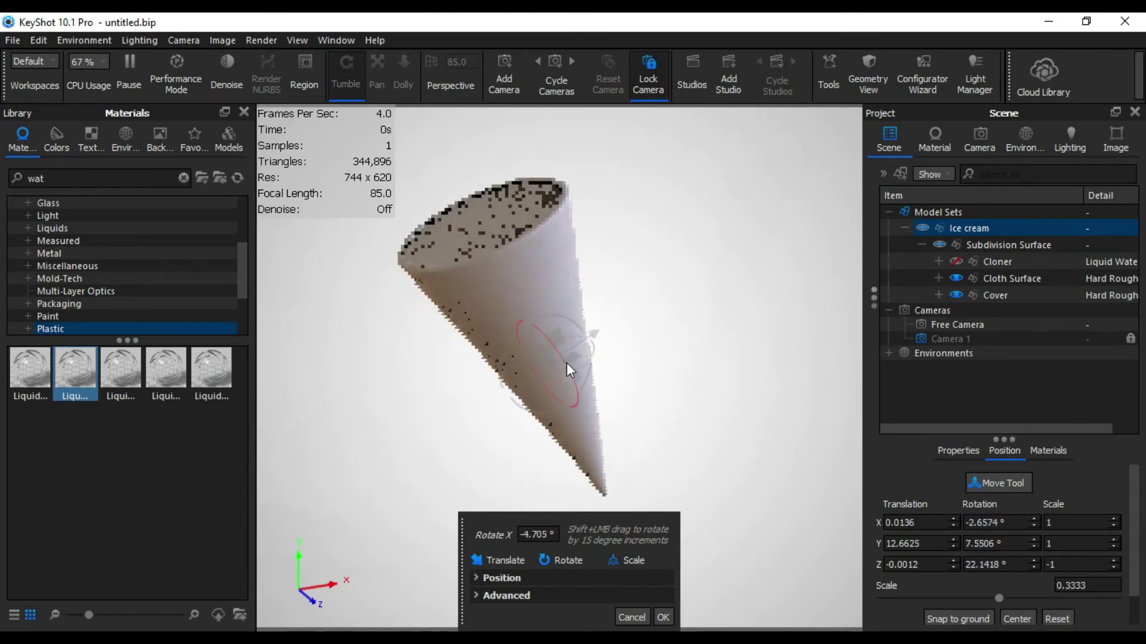
left_click_drag(574, 320, 614, 321)
Step: Unlock Camera 1 and pan its view so the cone sits slightly lower and further right
left_click(980, 140)
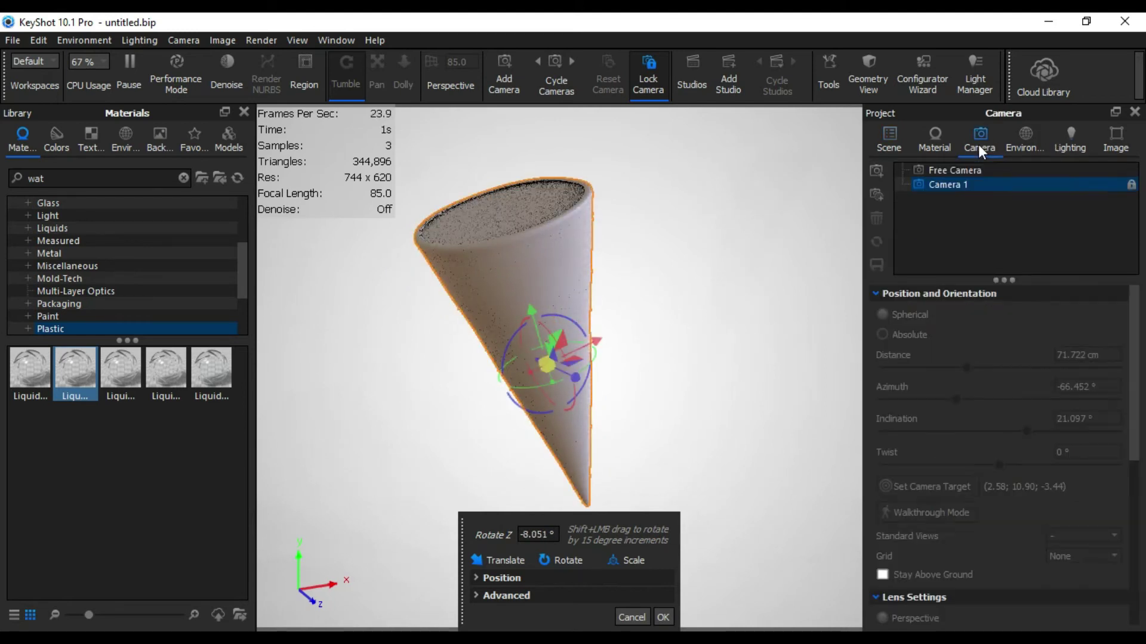
left_click(1130, 185)
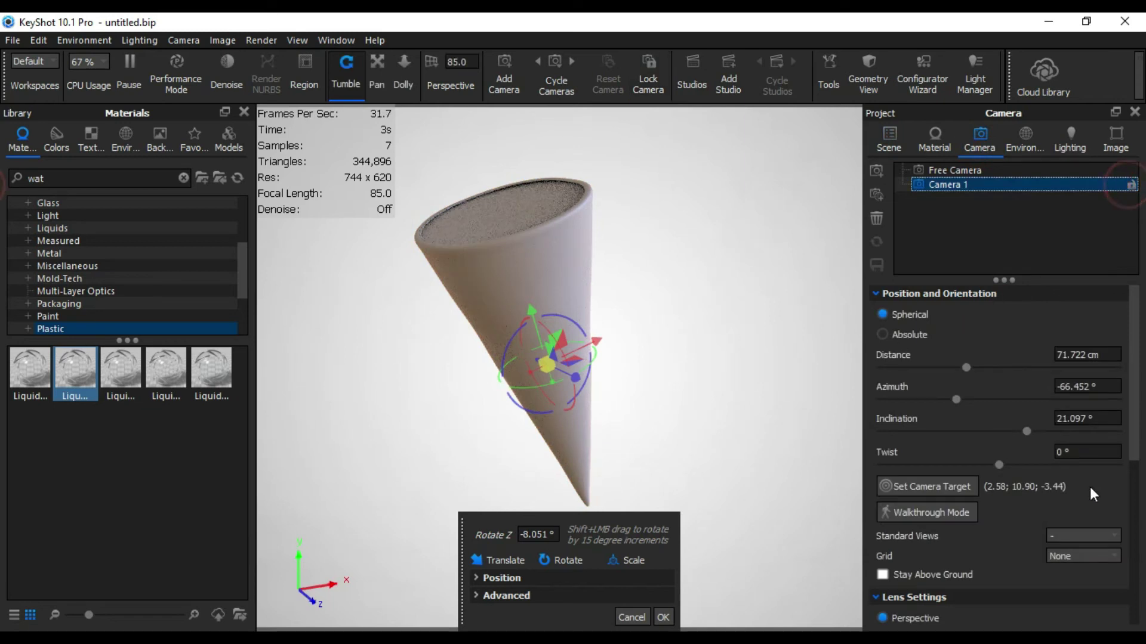
scroll(692, 411, "up", 1)
scroll(684, 413, "down", 3)
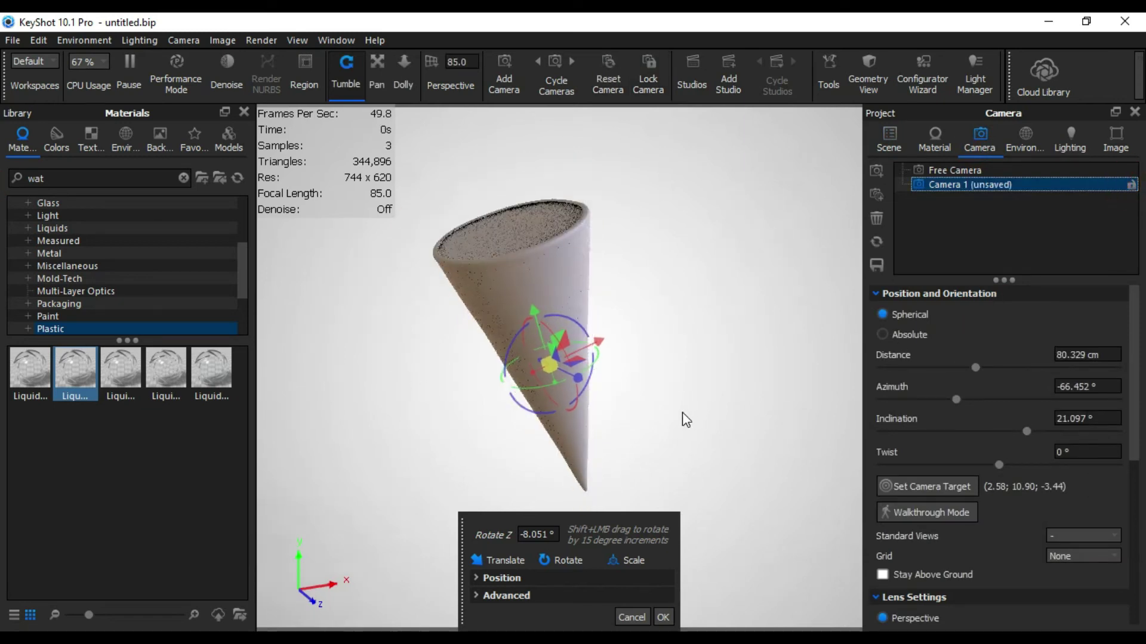
scroll(684, 413, "up", 2)
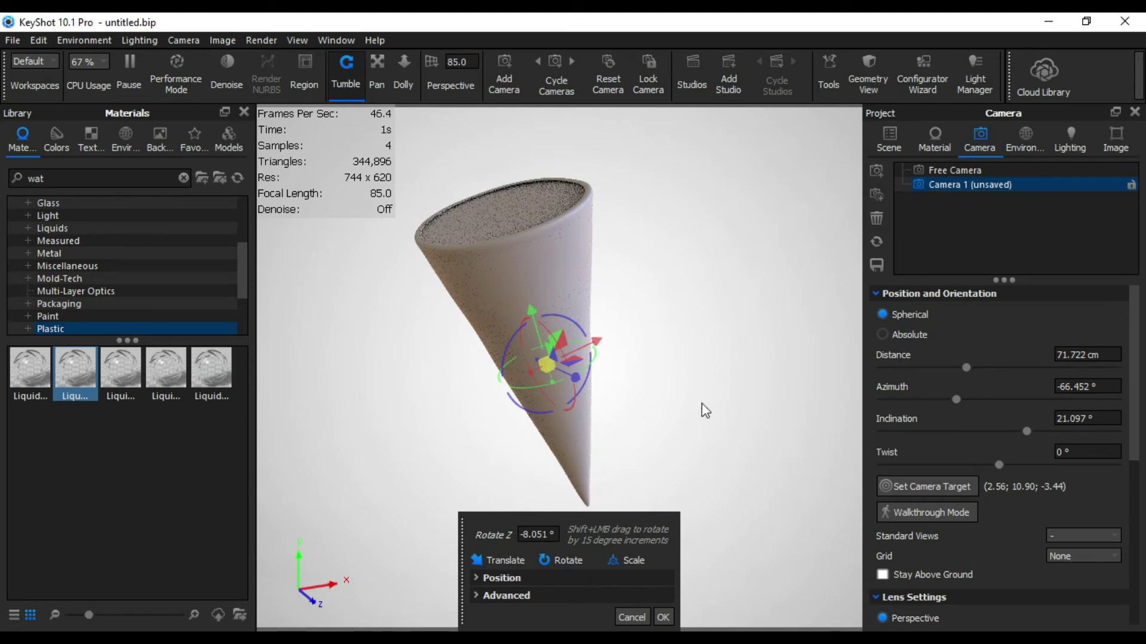
middle_click_drag(705, 411, 734, 443)
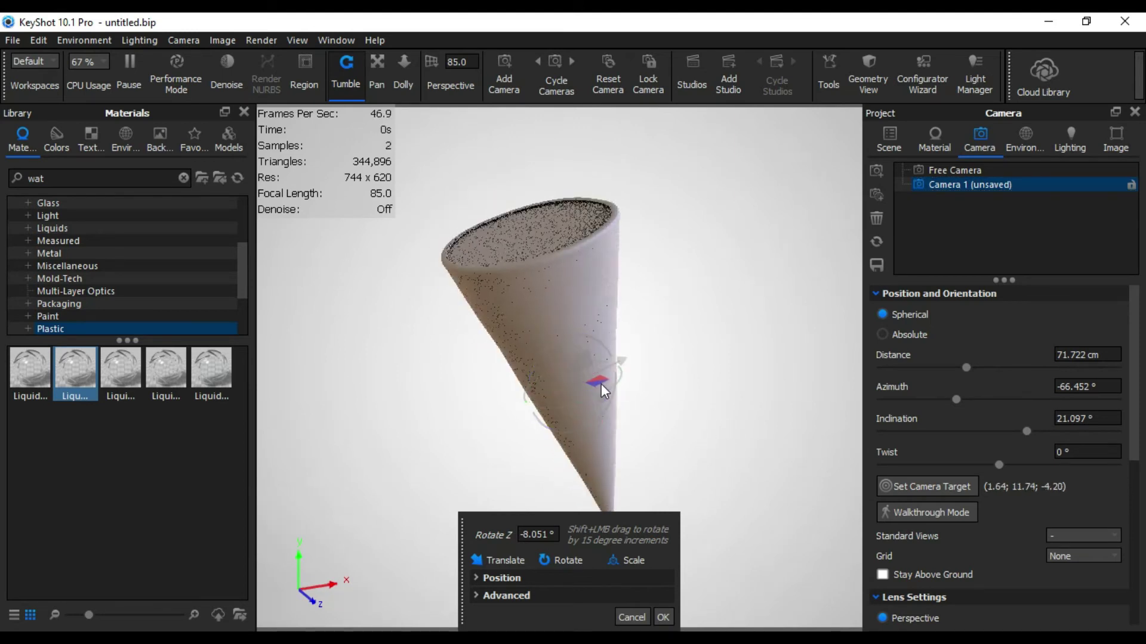
Step: Rotate the cone a further -1.377° around X and apply the move
left_click_drag(593, 378, 593, 378)
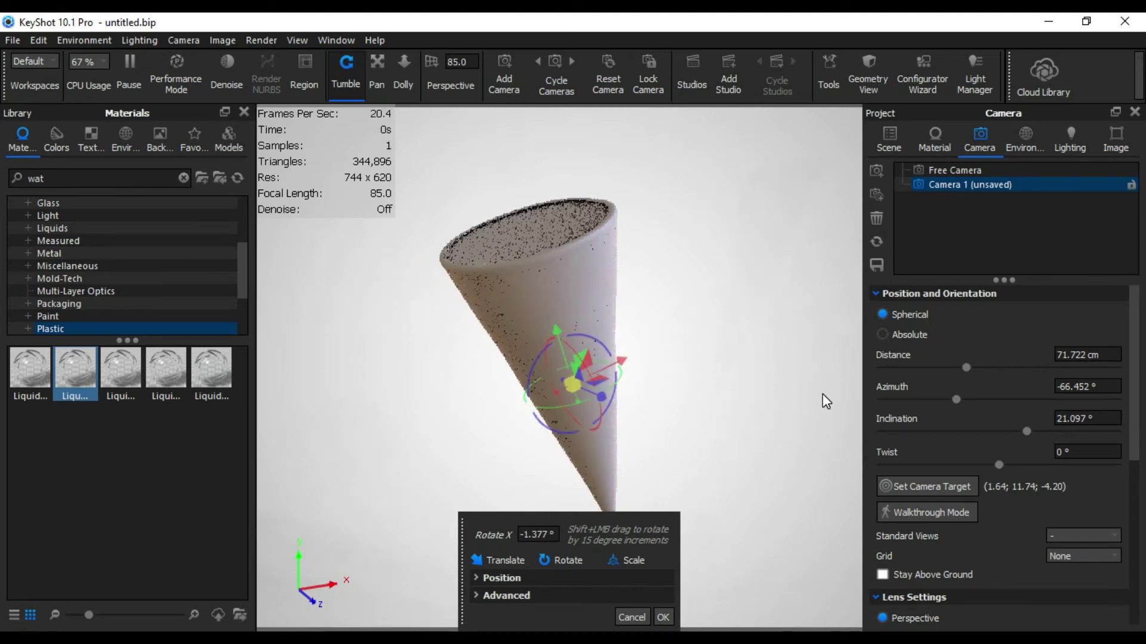
left_click(662, 617)
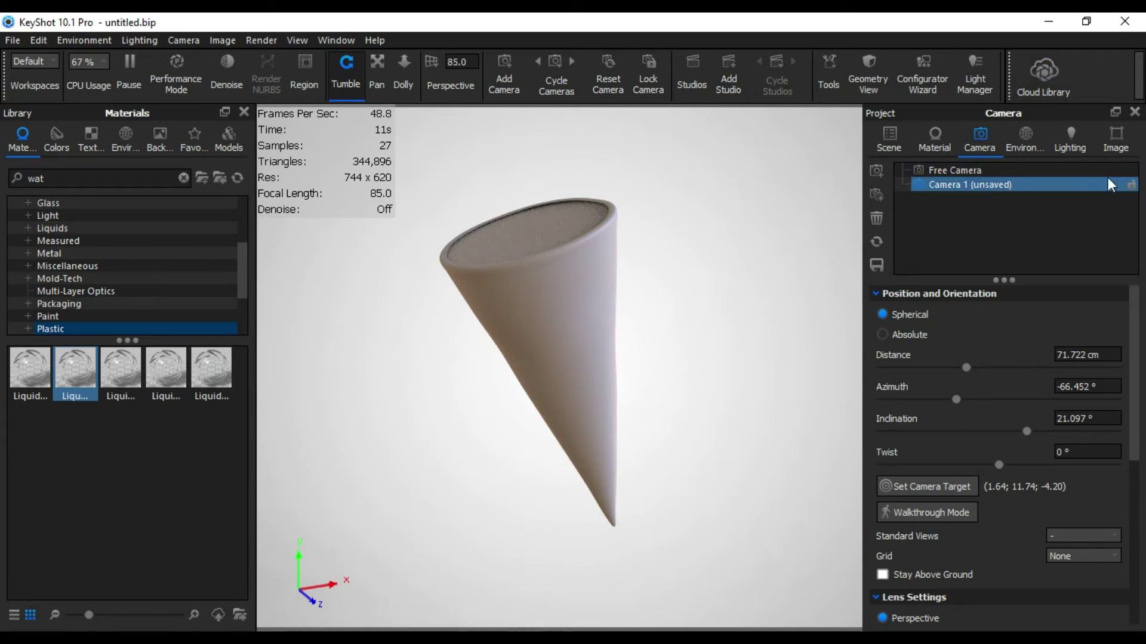
Step: Save the adjusted view to Camera 1 and lock the camera again
left_click(876, 265)
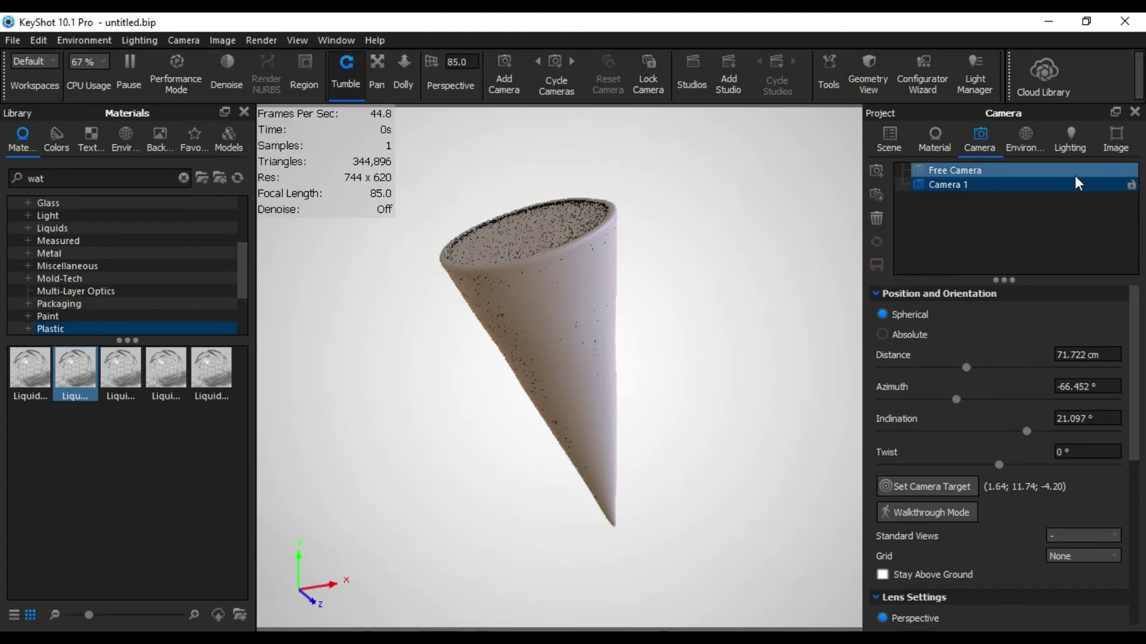
left_click(1131, 184)
left_click(944, 135)
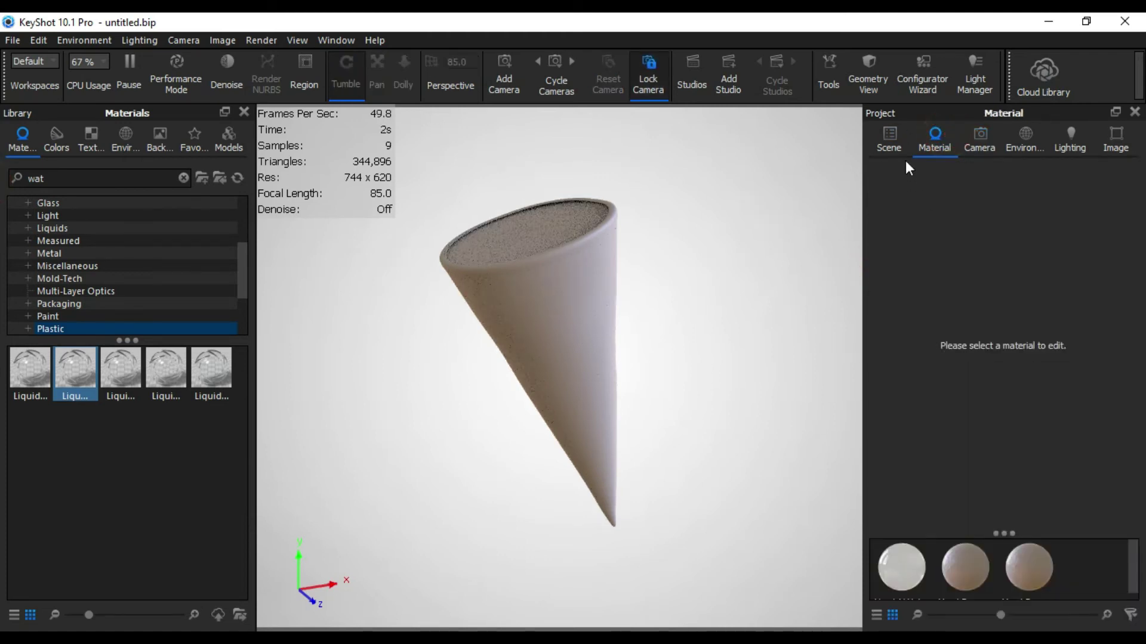
Step: Collapse the Ice cream model in the scene tree and duplicate it
left_click(889, 137)
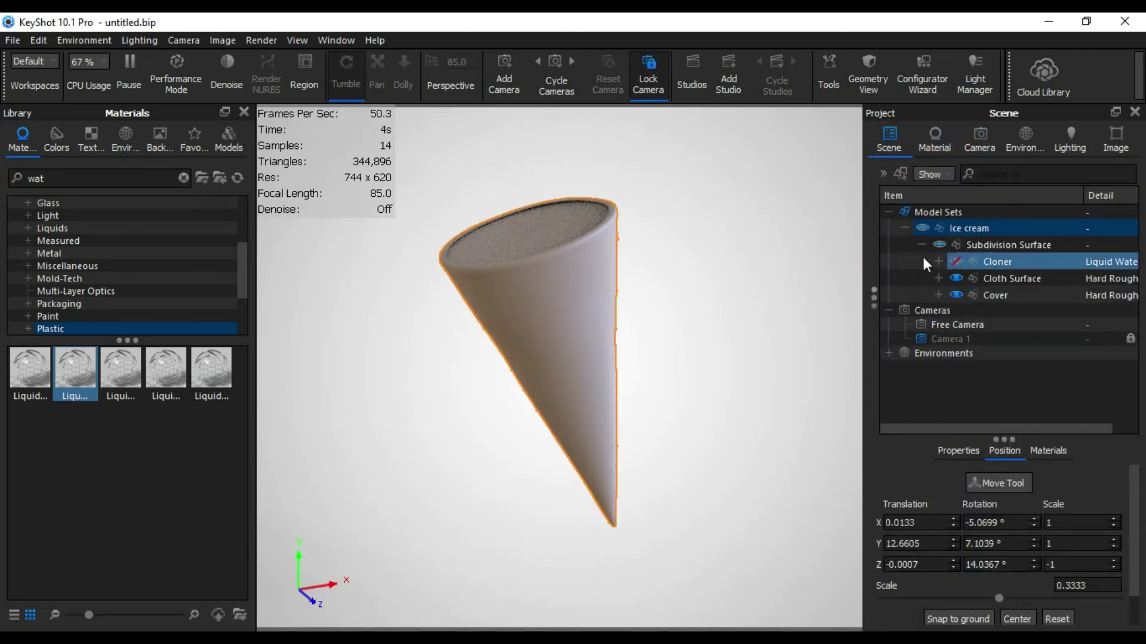
left_click(904, 229)
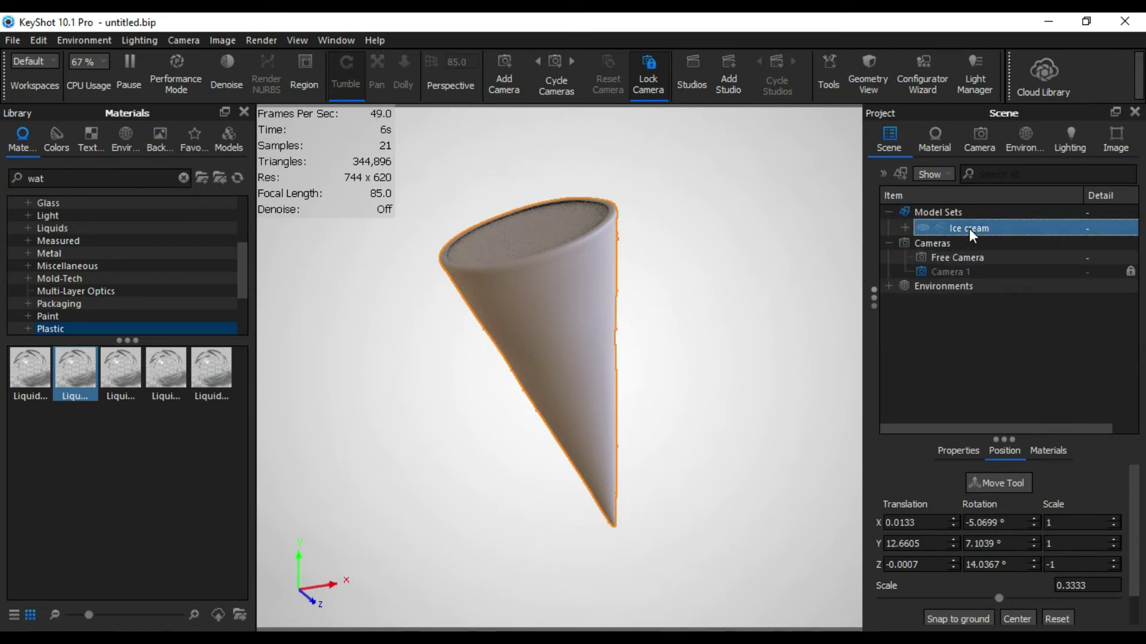
right_click(969, 228)
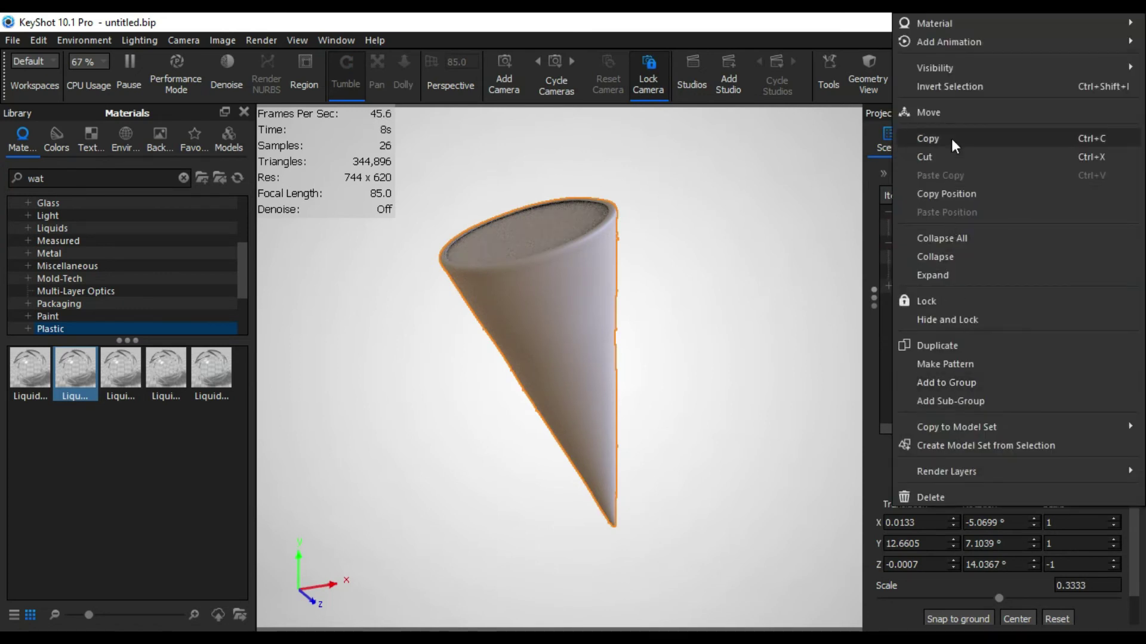
left_click(952, 347)
left_click(536, 370)
Step: Place the duplicate cone right of the original, rotated about -32.6° around Z and shifted -2.448 cm along Y, and apply the move
left_click_drag(635, 367, 738, 306)
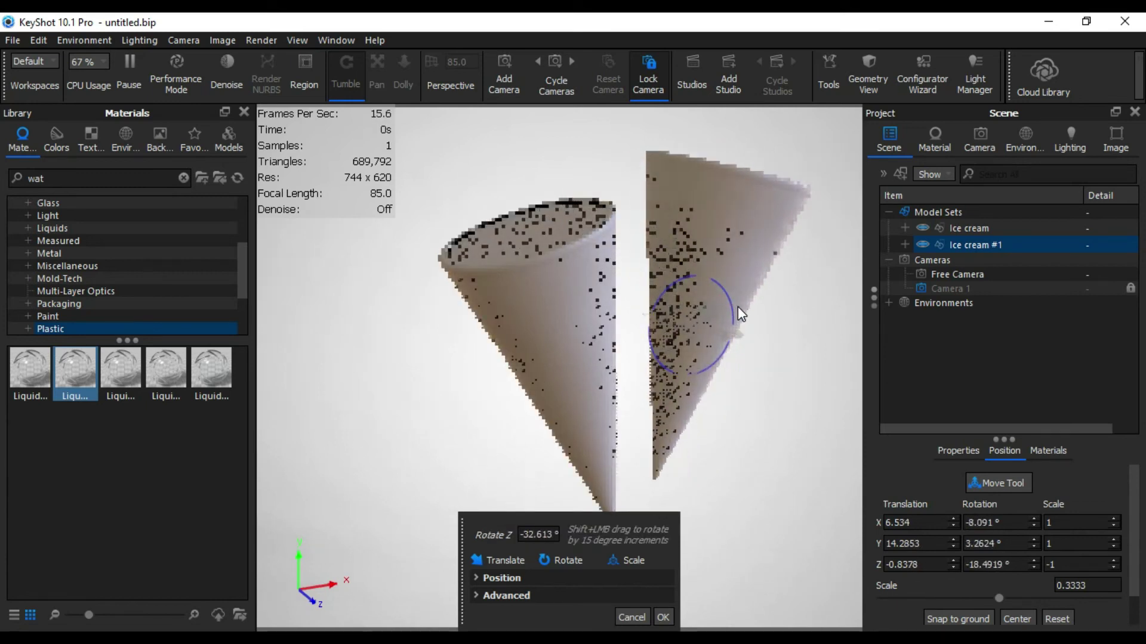
left_click_drag(706, 271, 720, 416)
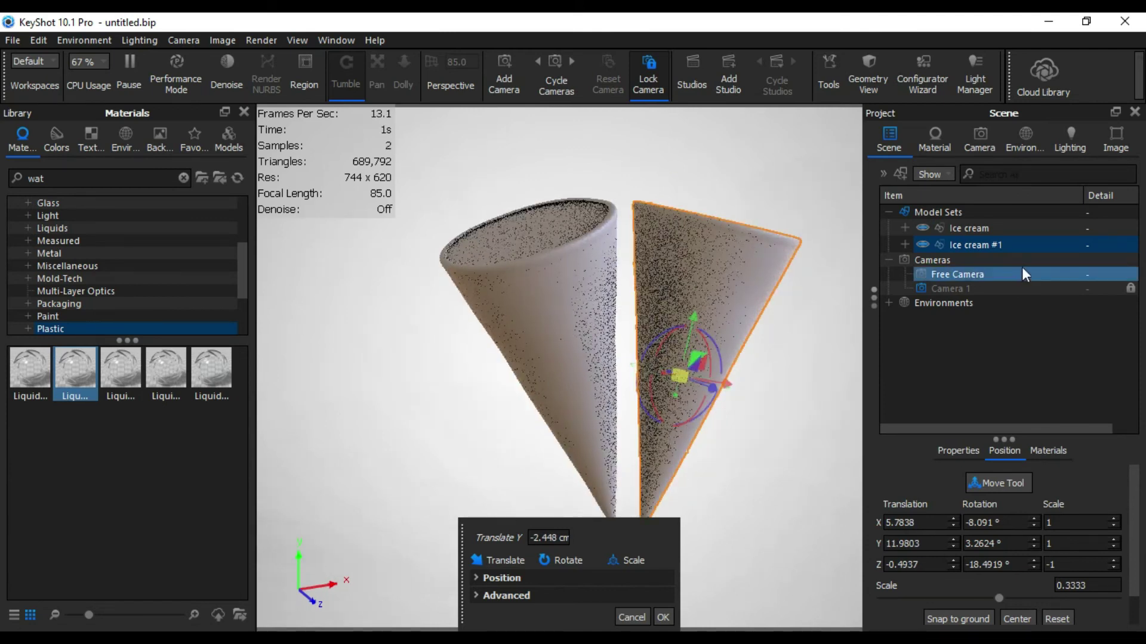
left_click(968, 214)
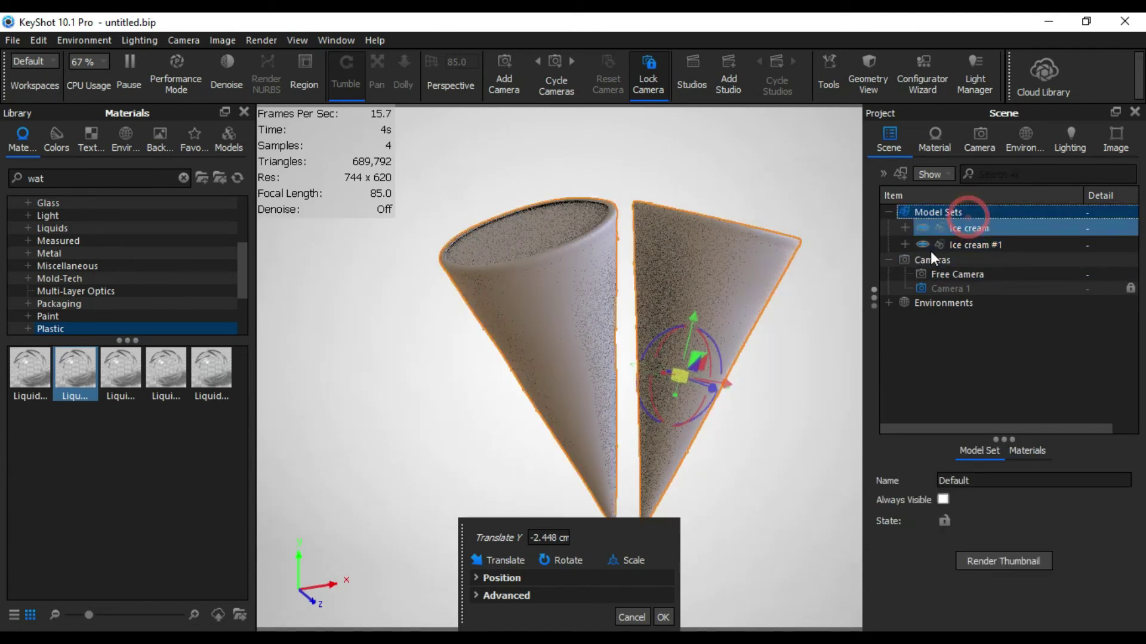
left_click(663, 617)
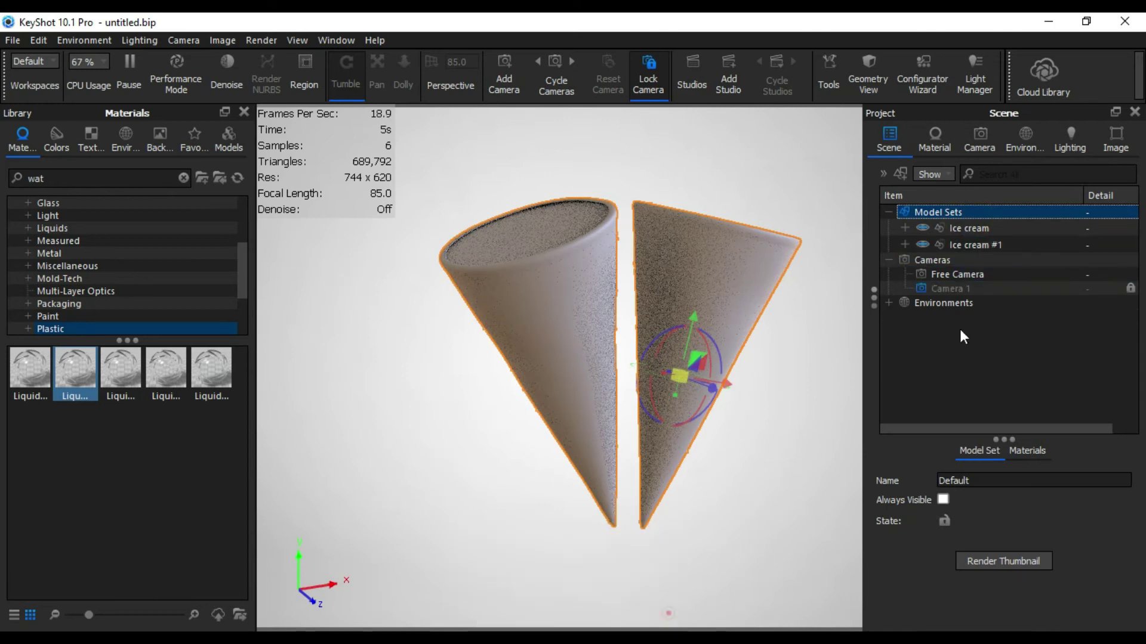
Step: Select both Ice cream models, rotate them together 5.132° around Y, shift them 1.094 cm along Y, and apply the move
left_click(977, 230)
left_click(979, 245, "shift")
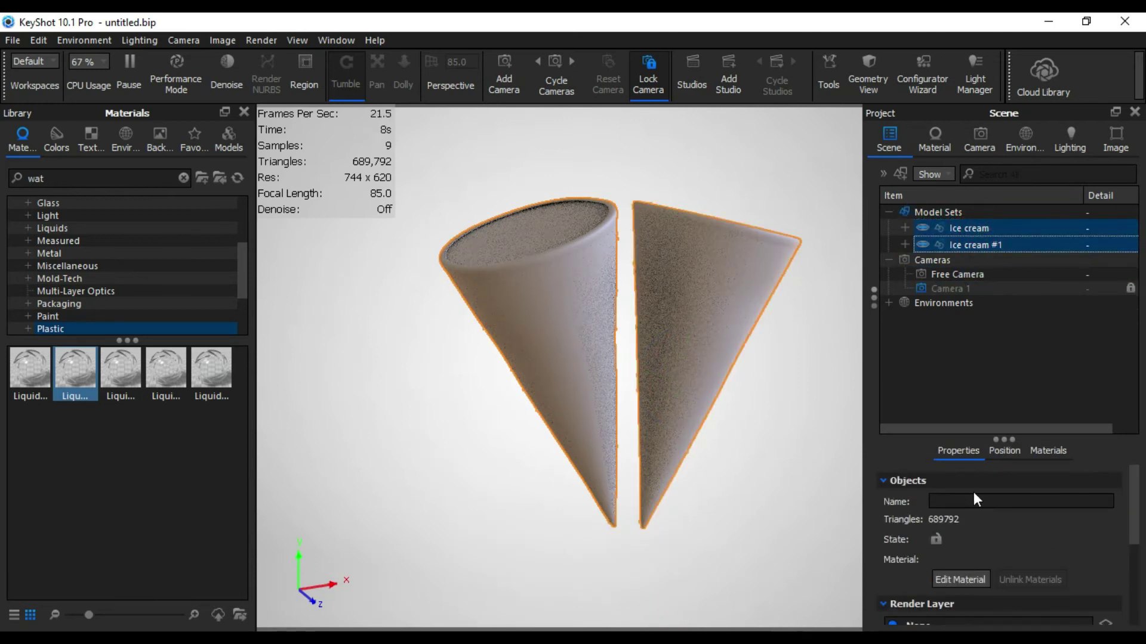
scroll(1137, 549, "down", 1)
scroll(1045, 513, "up", 1)
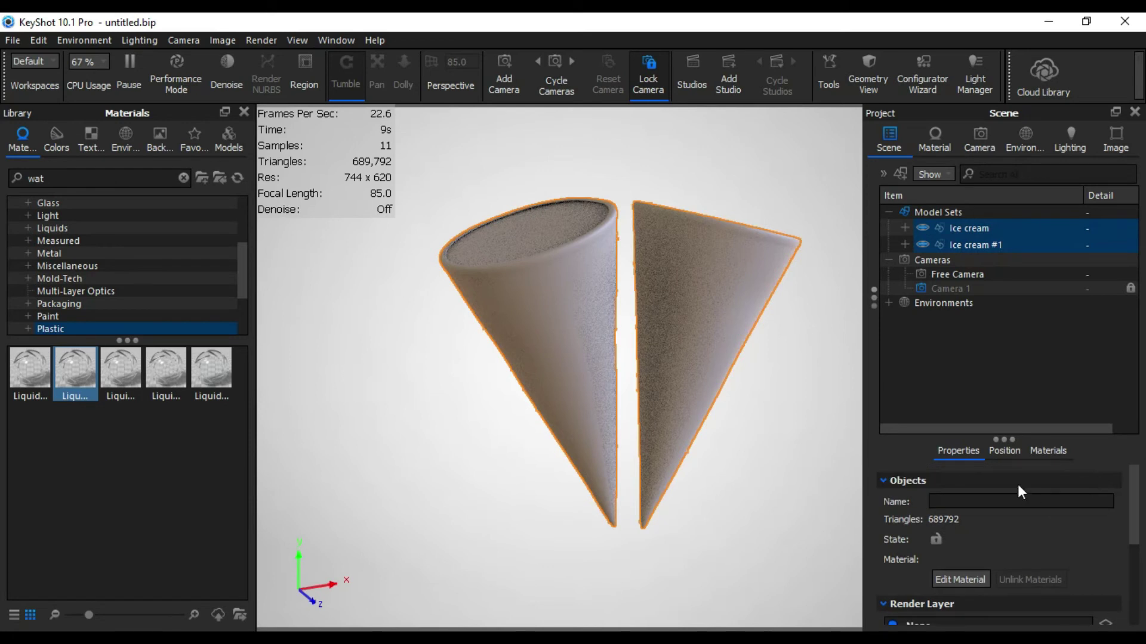
left_click(1004, 451)
left_click(1015, 481)
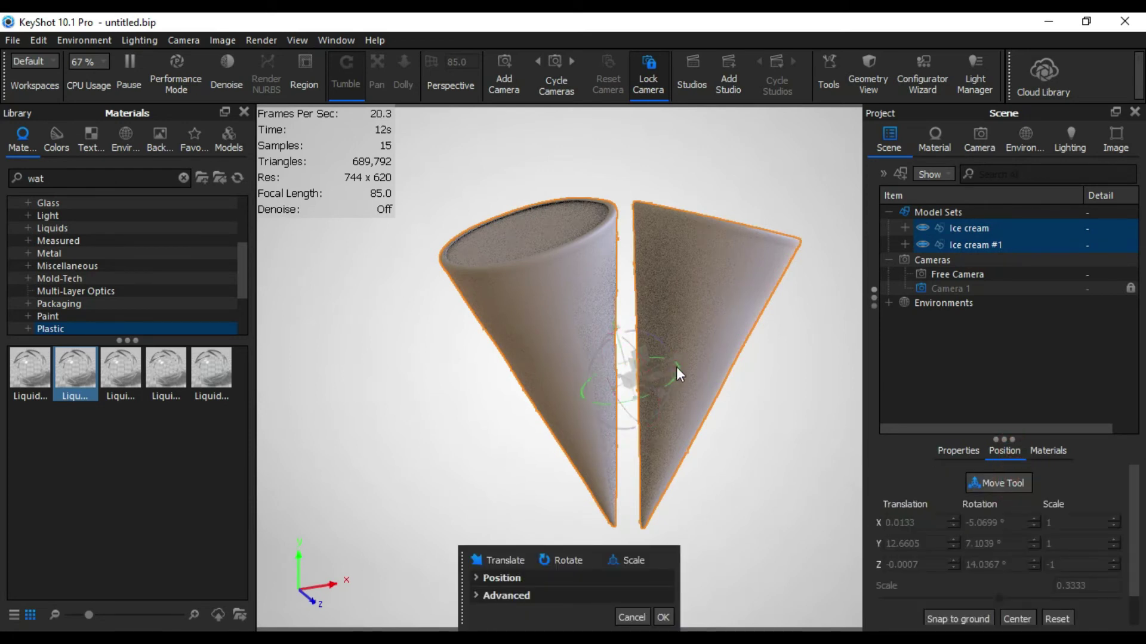
left_click_drag(668, 360, 639, 385)
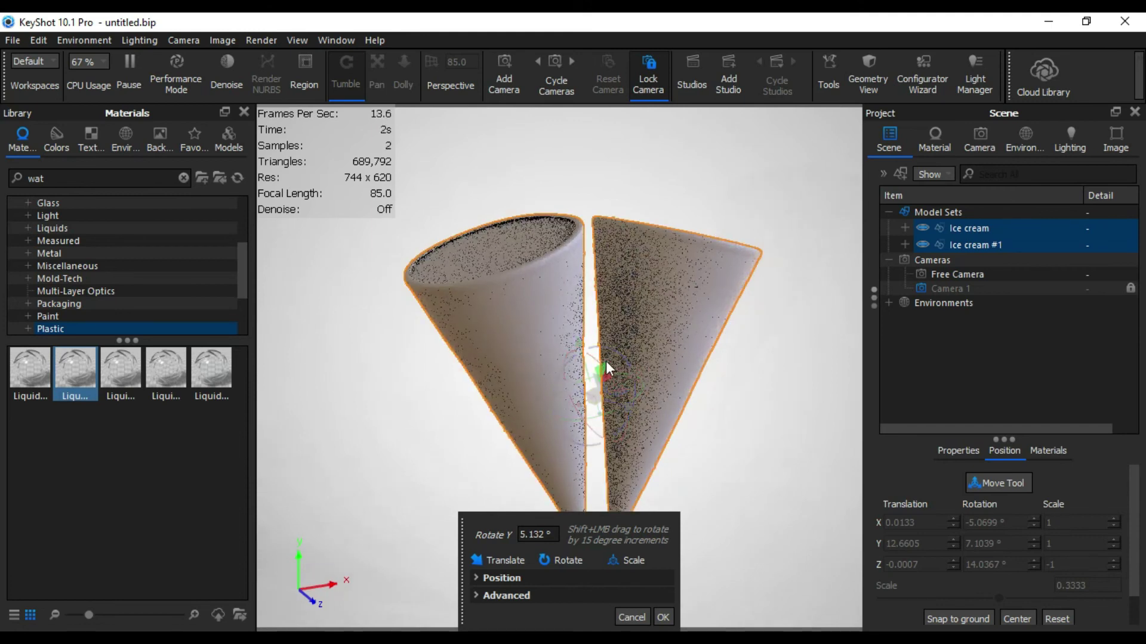
left_click_drag(581, 348, 583, 332)
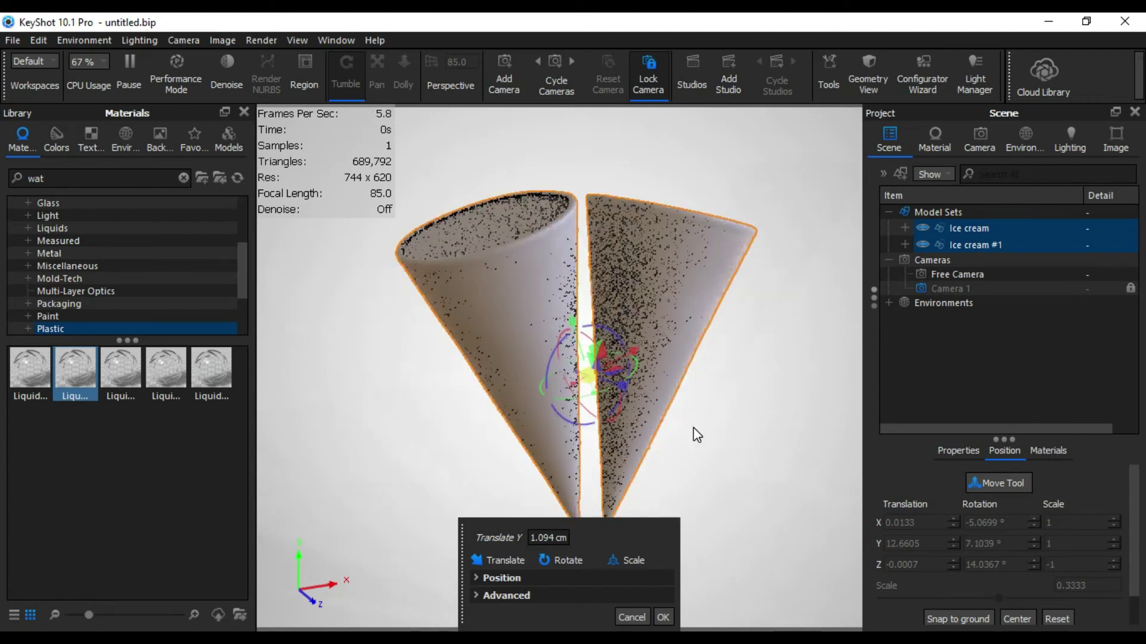
left_click(661, 616)
left_click(772, 483)
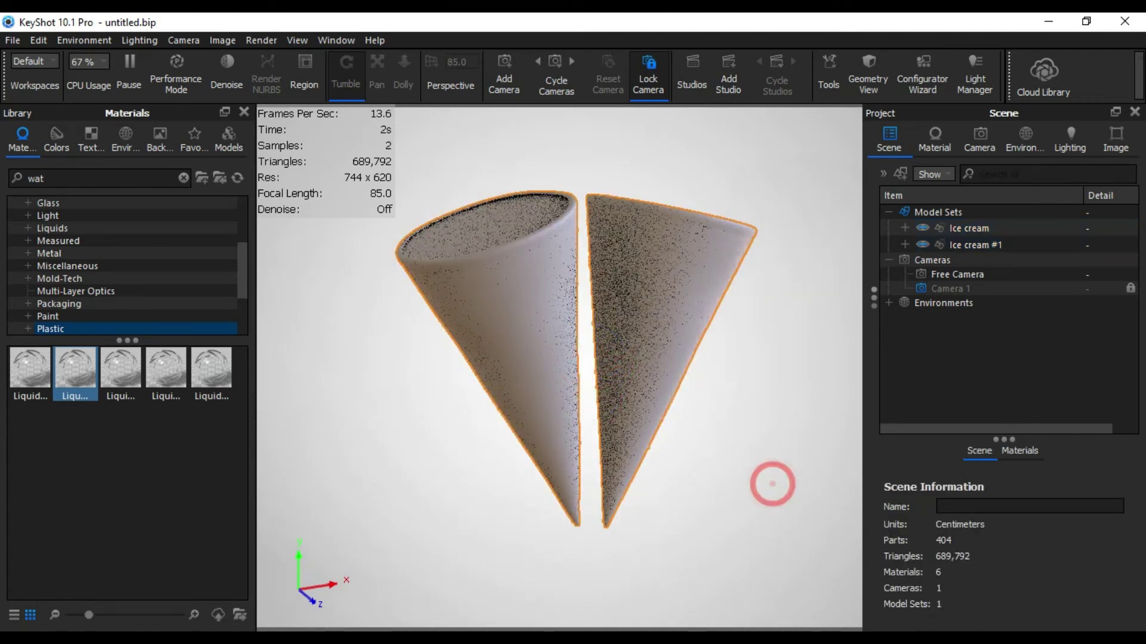
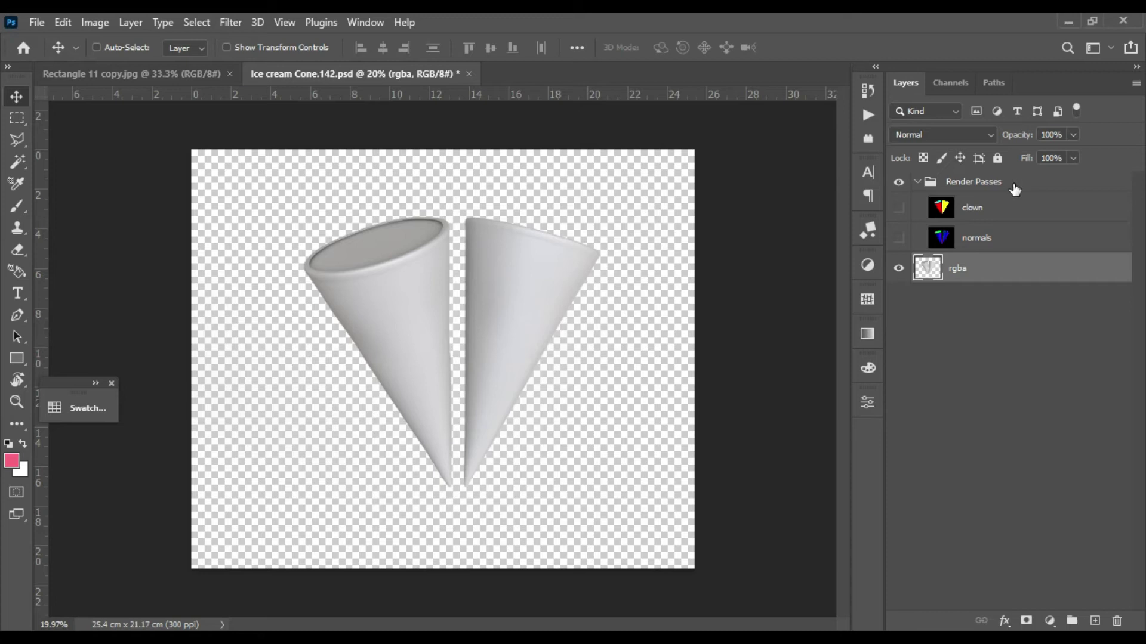
Step: In the Photoshop render file, draw a pink rectangle about 980 × 1725 px over the left cone, directly above the rgba layer
left_click(996, 213)
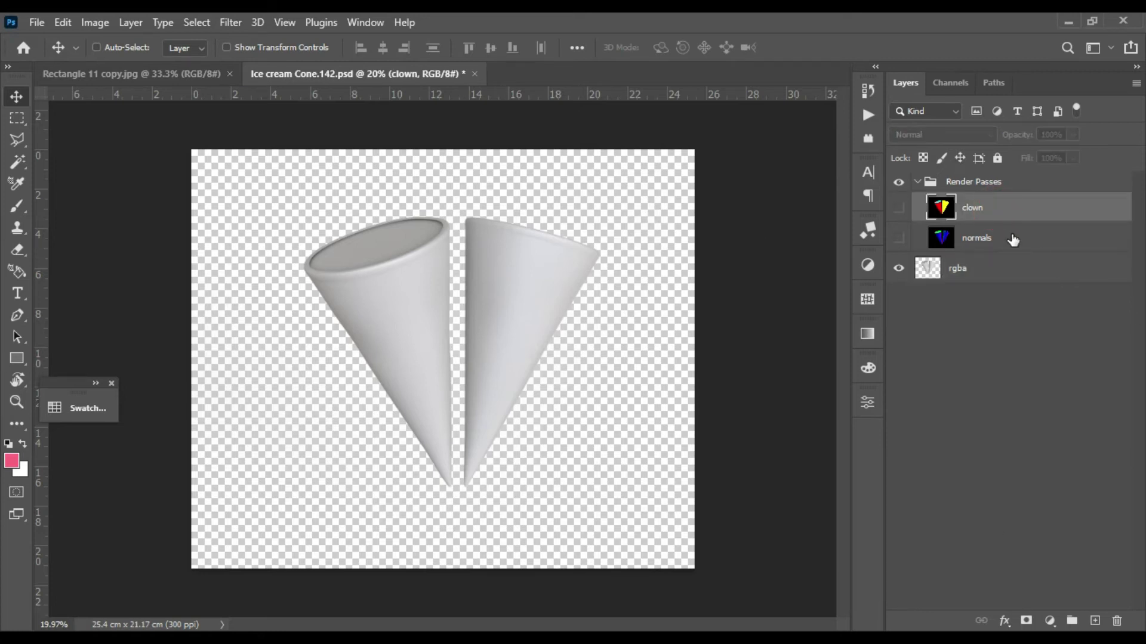
left_click(1013, 239)
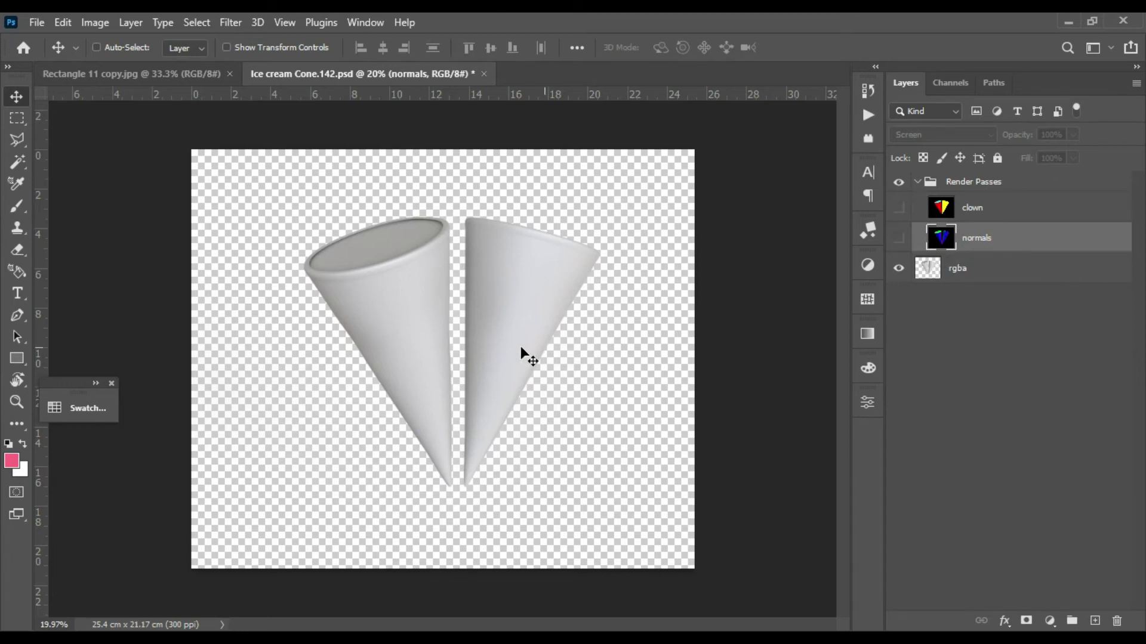
left_click(957, 273)
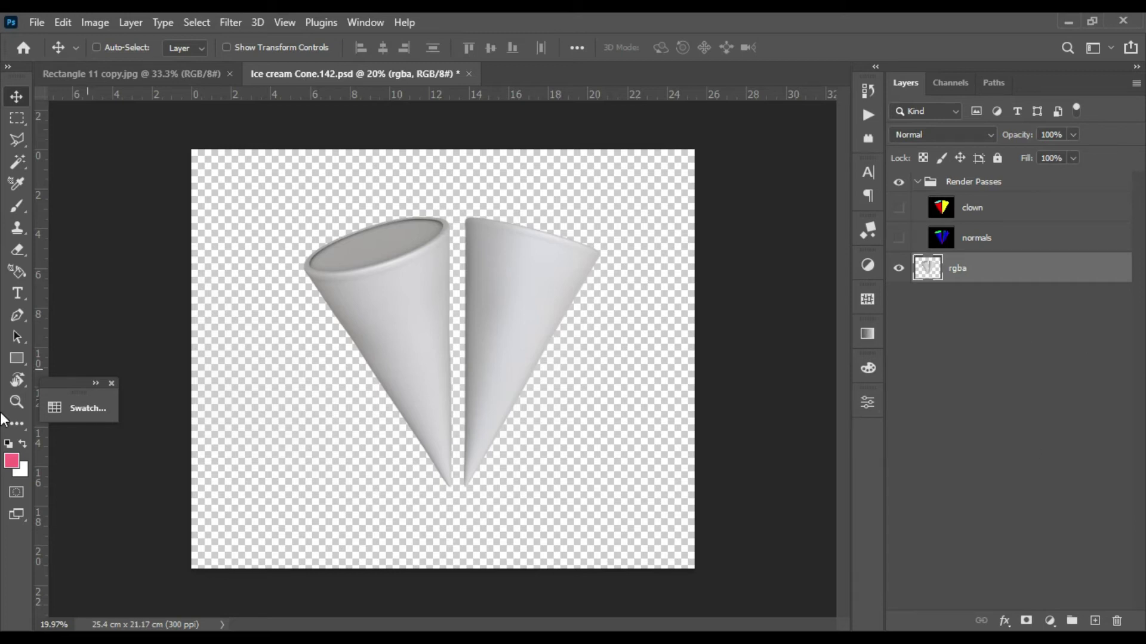
left_click(920, 269)
left_click(17, 360)
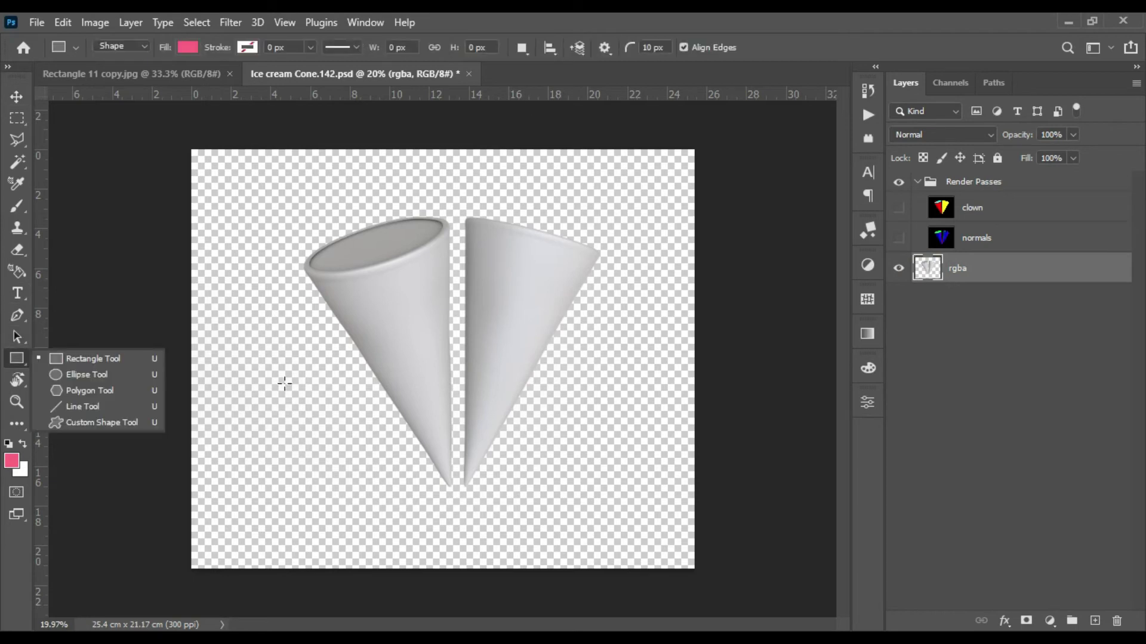
left_click_drag(297, 204, 461, 492)
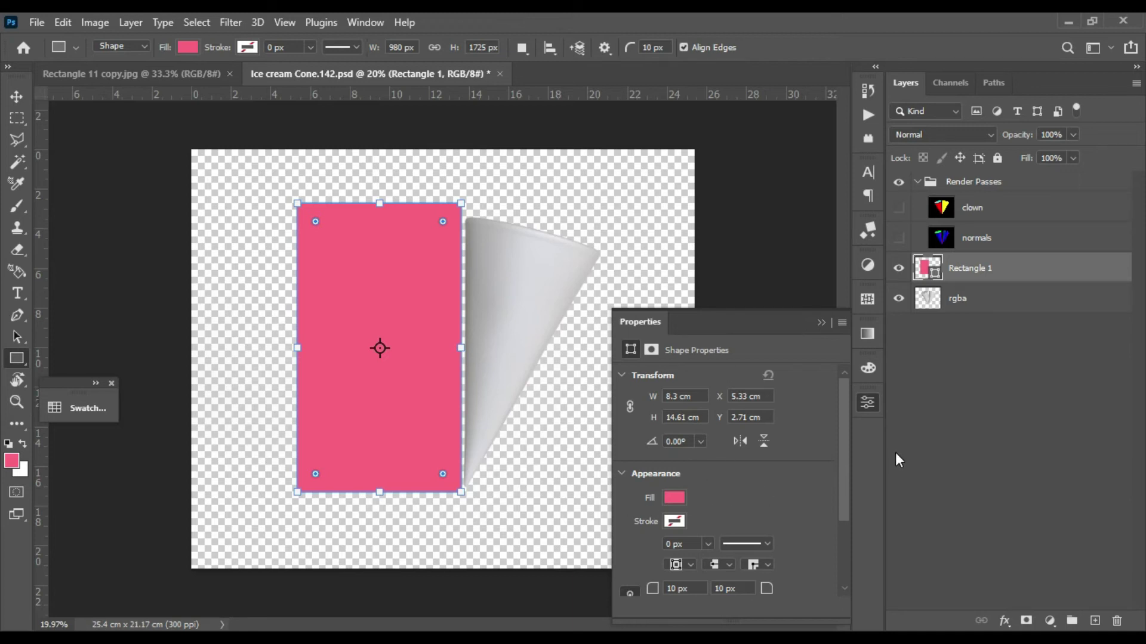
Step: Set all corner radii of the pink rectangle to 0 px and collapse its shape properties
left_click_drag(845, 462, 846, 527)
left_click(688, 489)
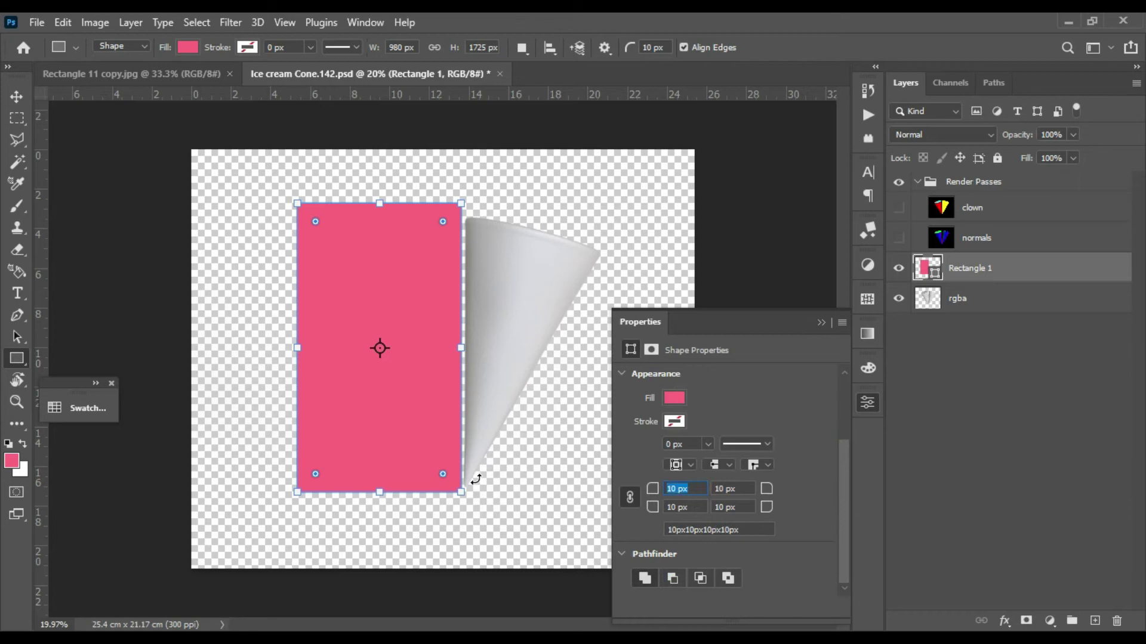
type("0")
key("Return")
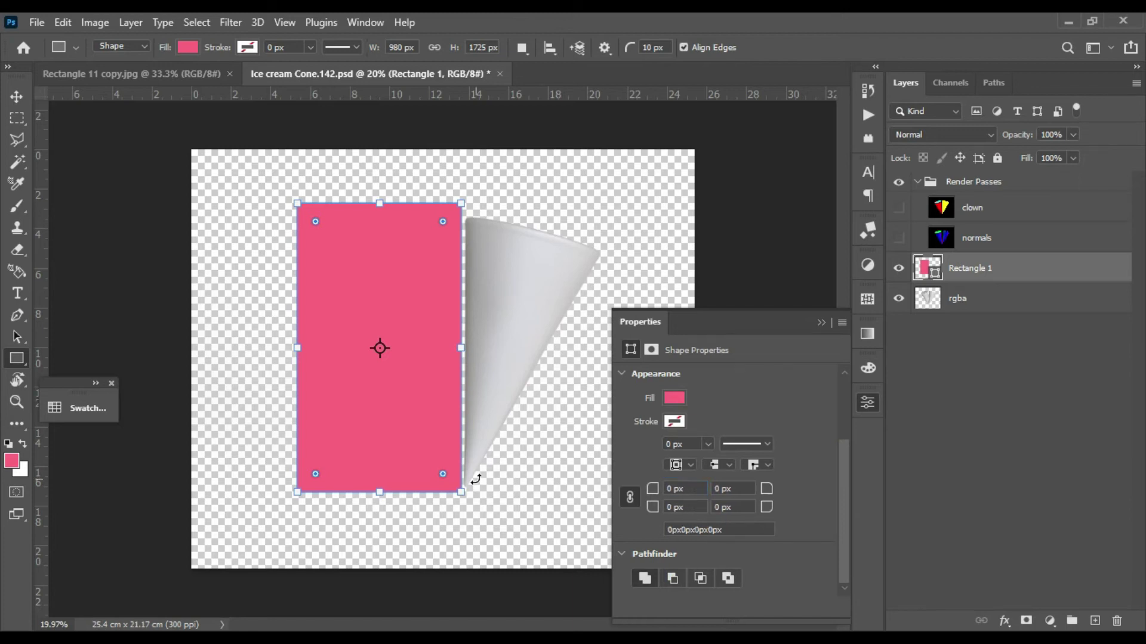
left_click(822, 324)
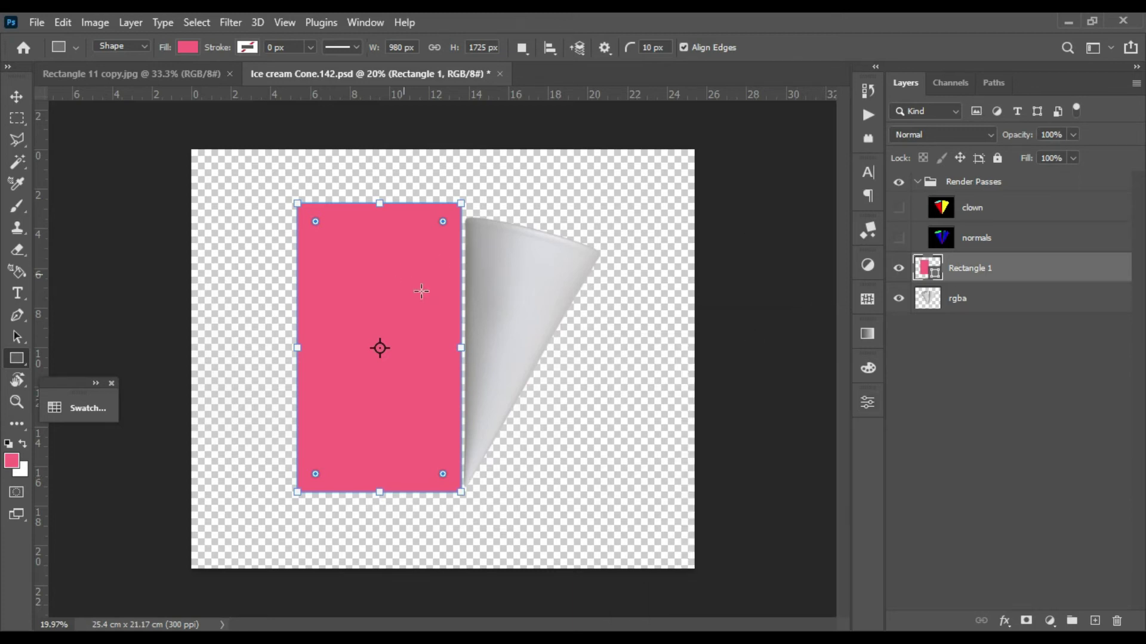
Step: Trim the rectangle to about 965 × 1680 px around the left cone at 18% opacity, and return its opacity to 100%
left_click(1075, 135)
left_click_drag(1058, 154, 1011, 155)
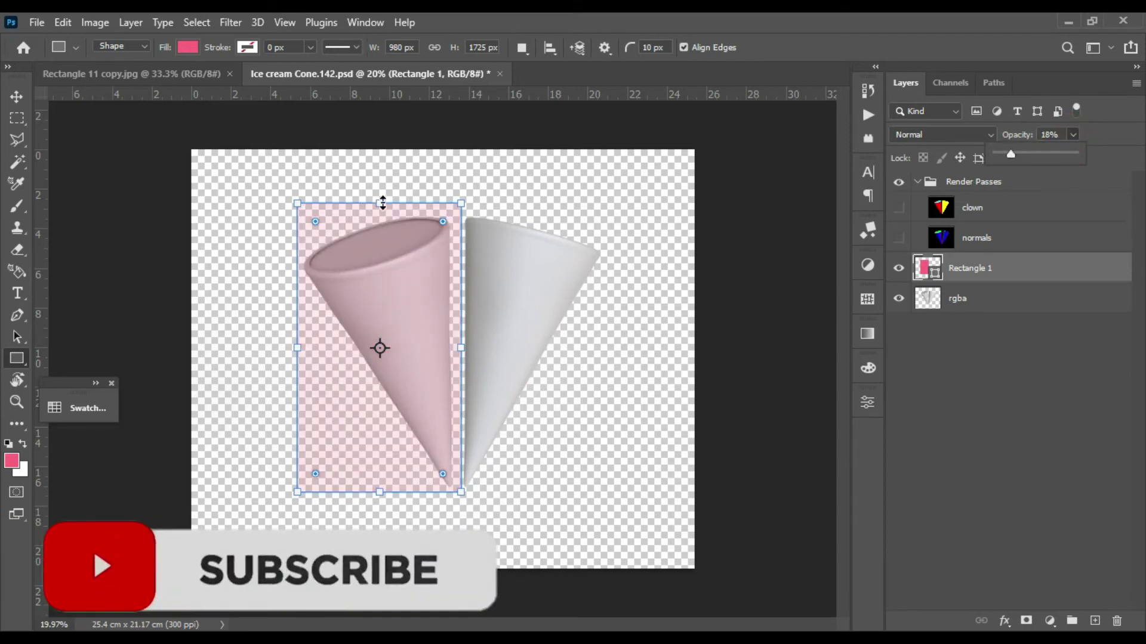
left_click_drag(382, 203, 381, 209)
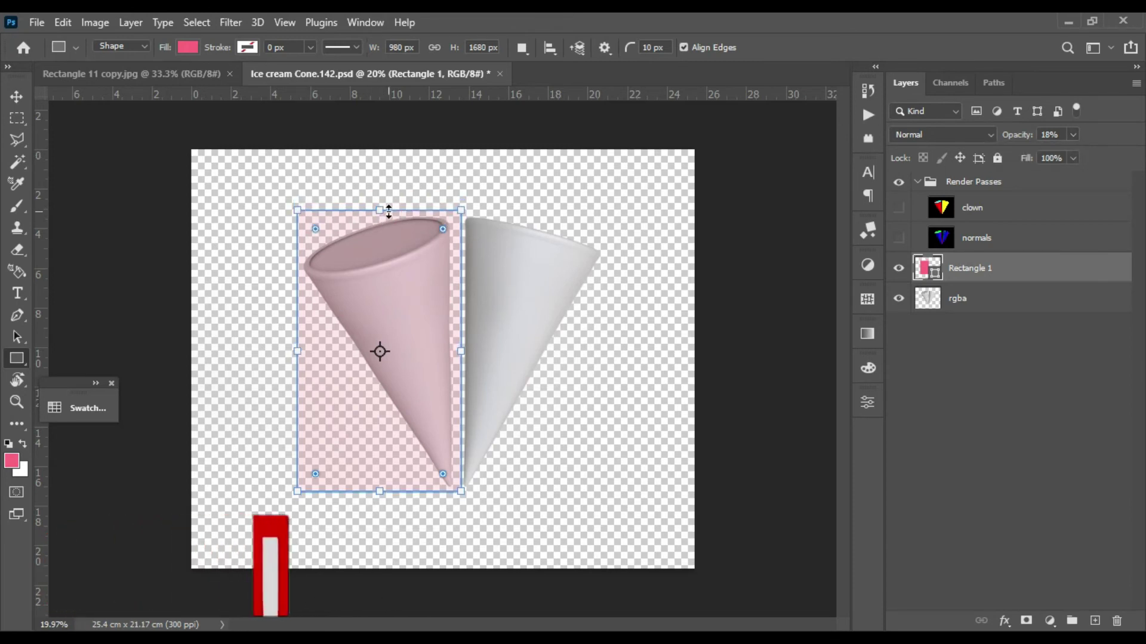
left_click_drag(297, 352, 300, 352)
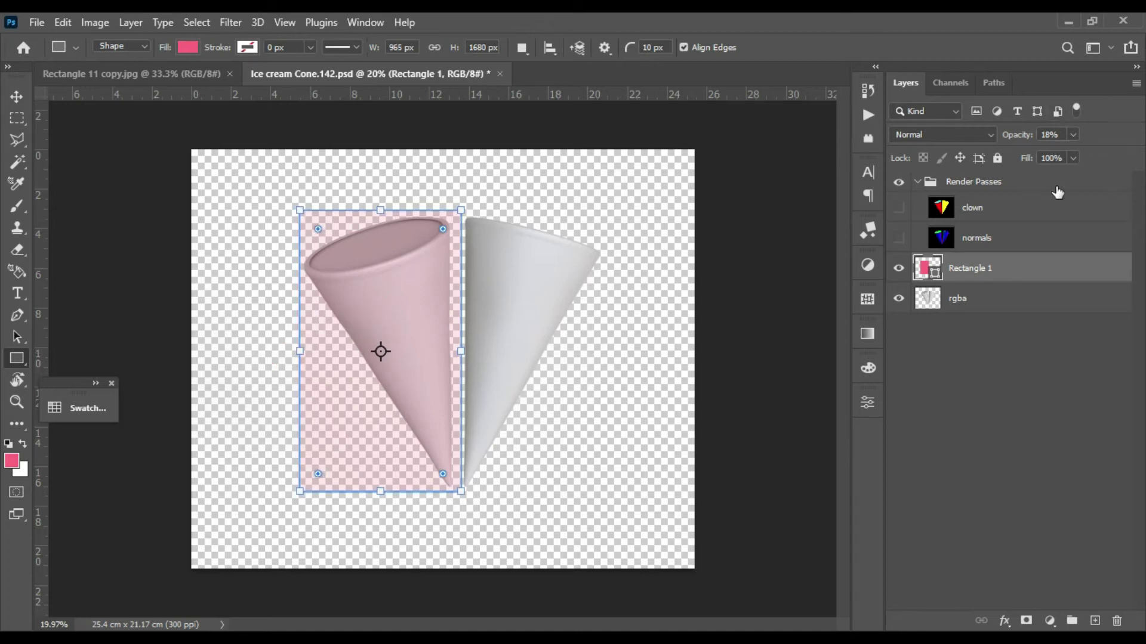
left_click(1073, 135)
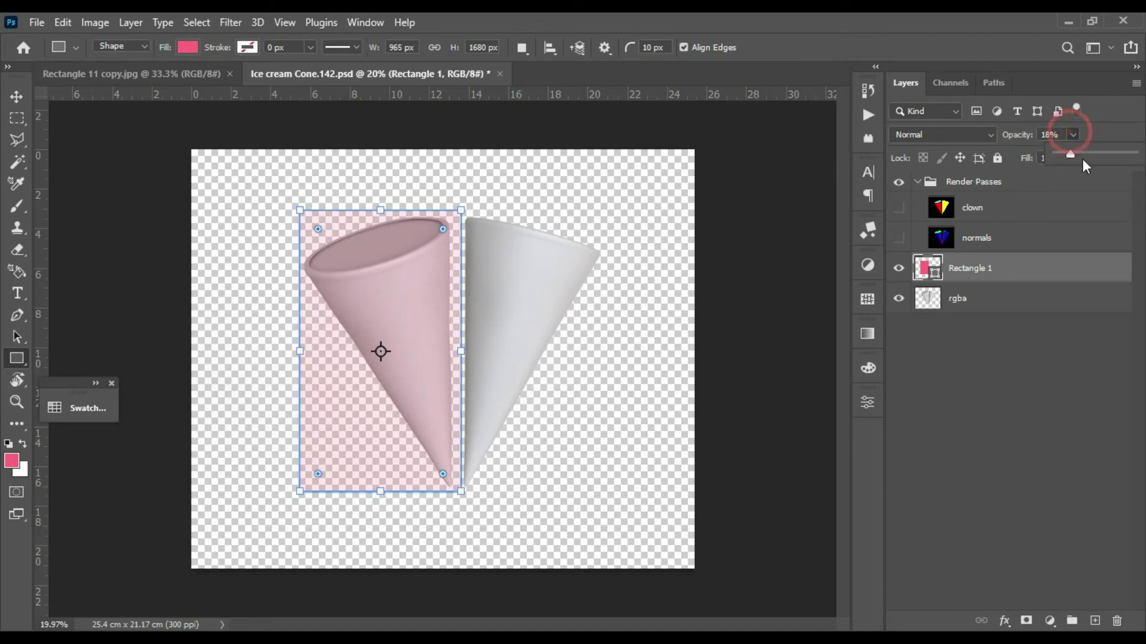
left_click_drag(1066, 154, 1133, 154)
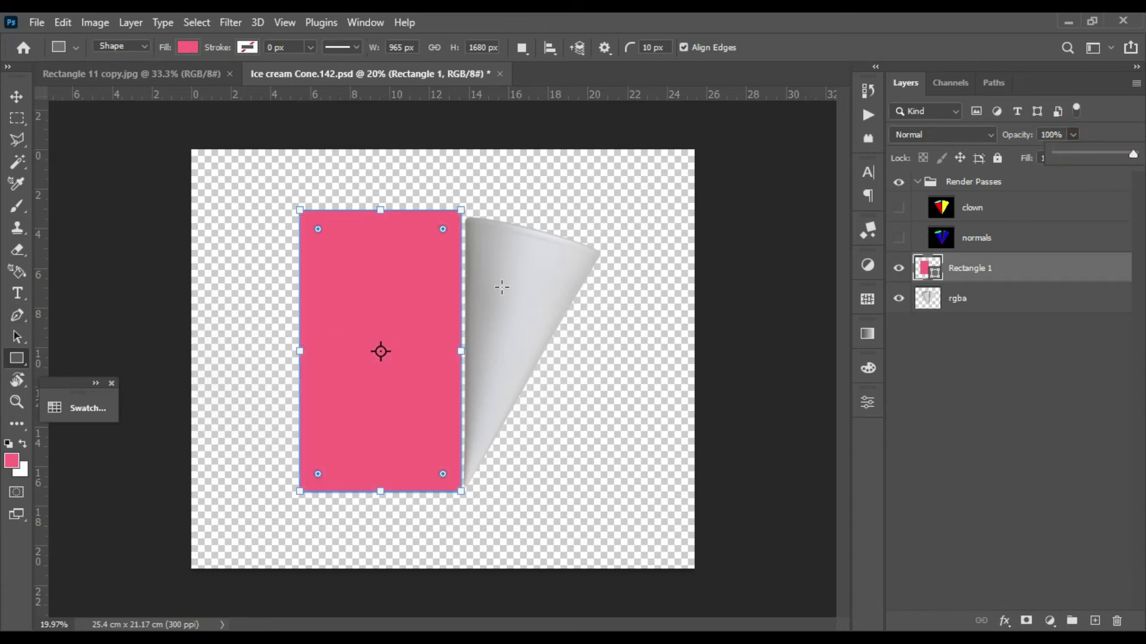
Step: Convert the Rectangle 1 layer to a smart object and open its contents for editing
left_click(926, 269)
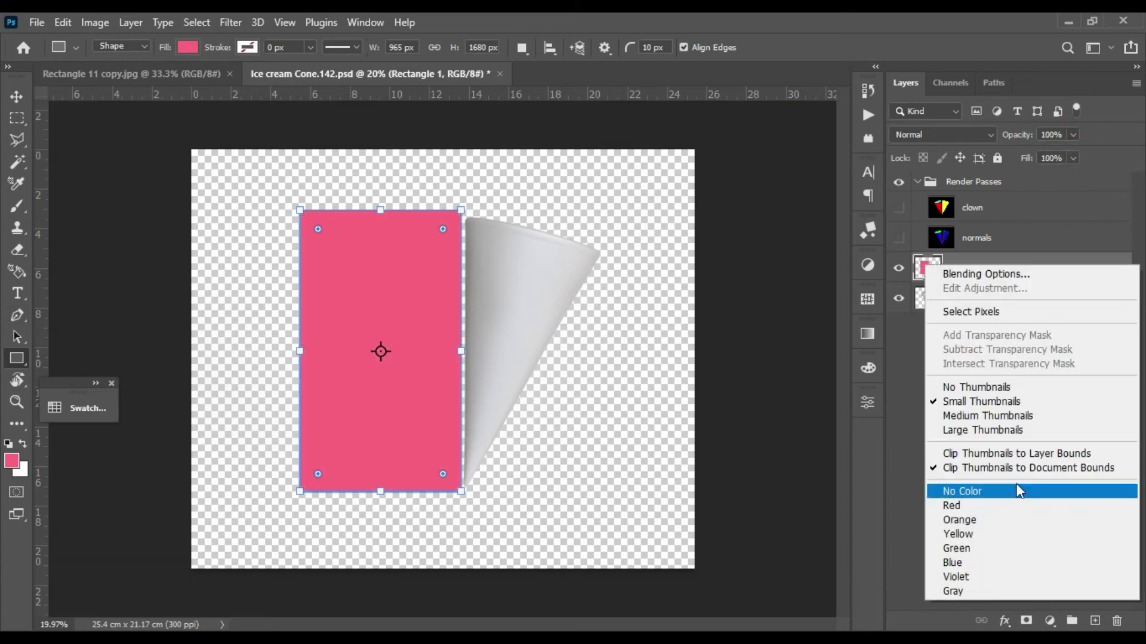
right_click(1046, 258)
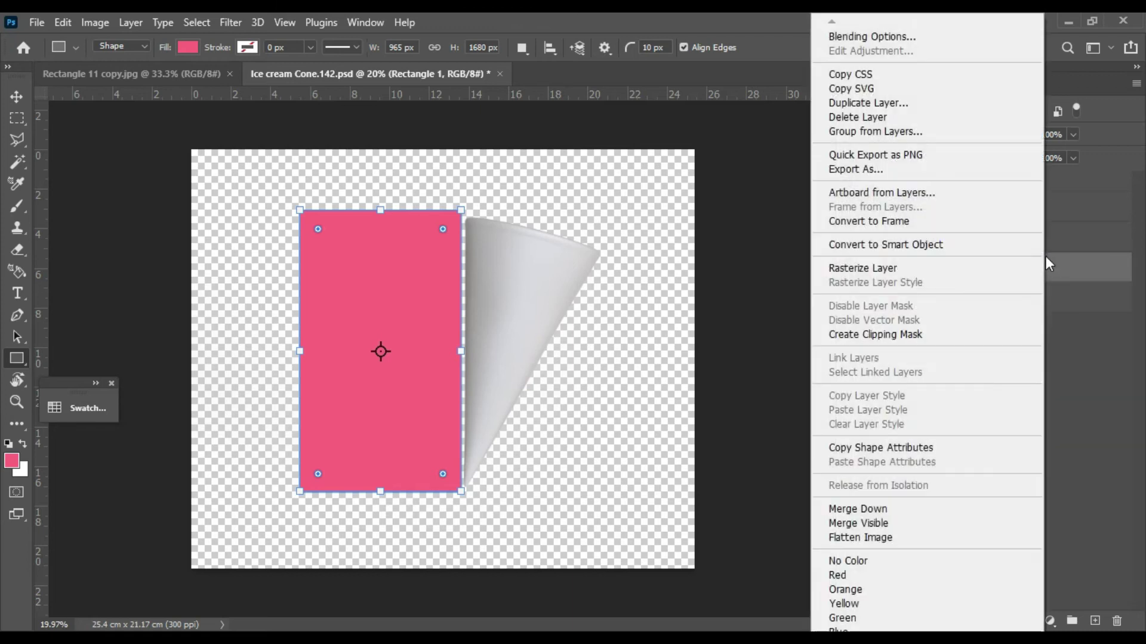
left_click(894, 245)
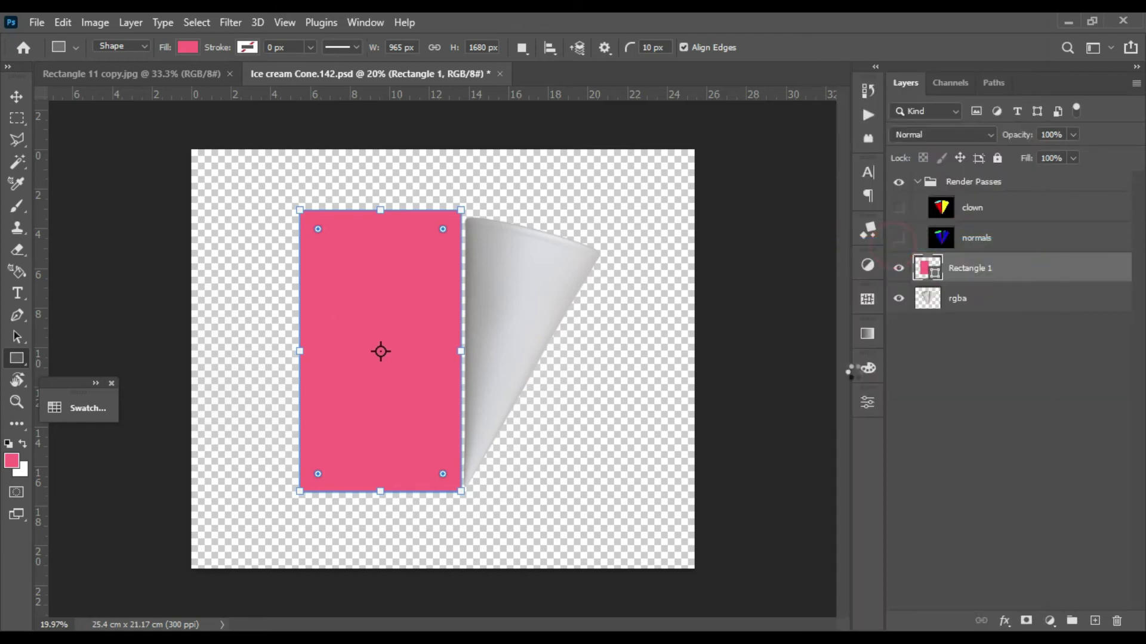
double_click(927, 268)
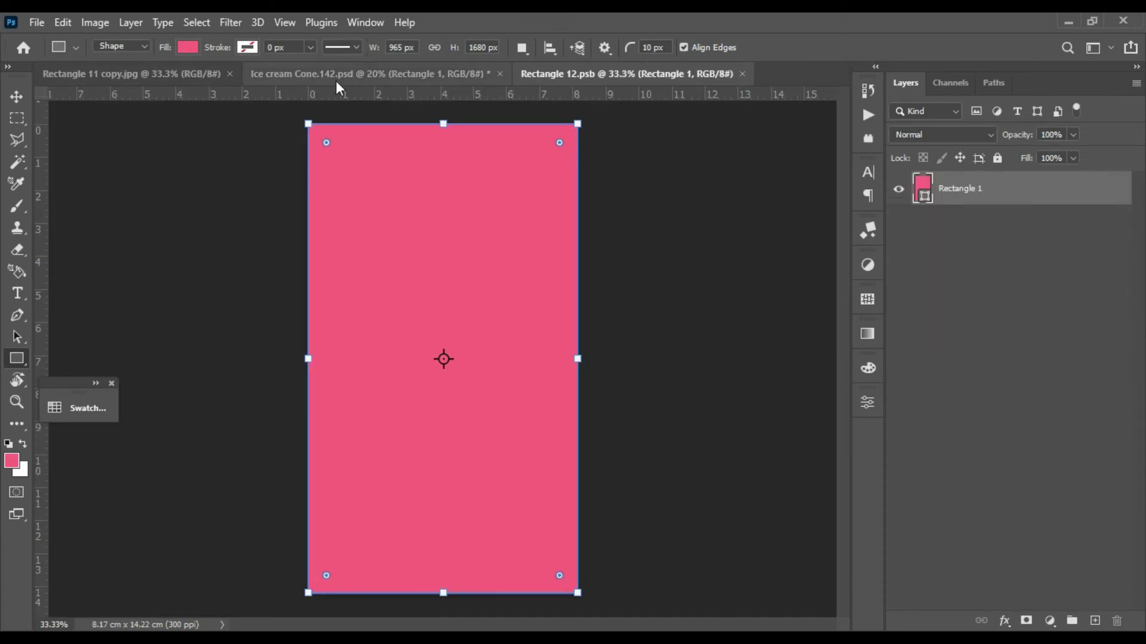
Step: Copy the Chocolate Ice Cream artwork from Rectangle 11 copy.jpg into Rectangle 12.psb, aligned to the canvas's upper-left corner
left_click(124, 73)
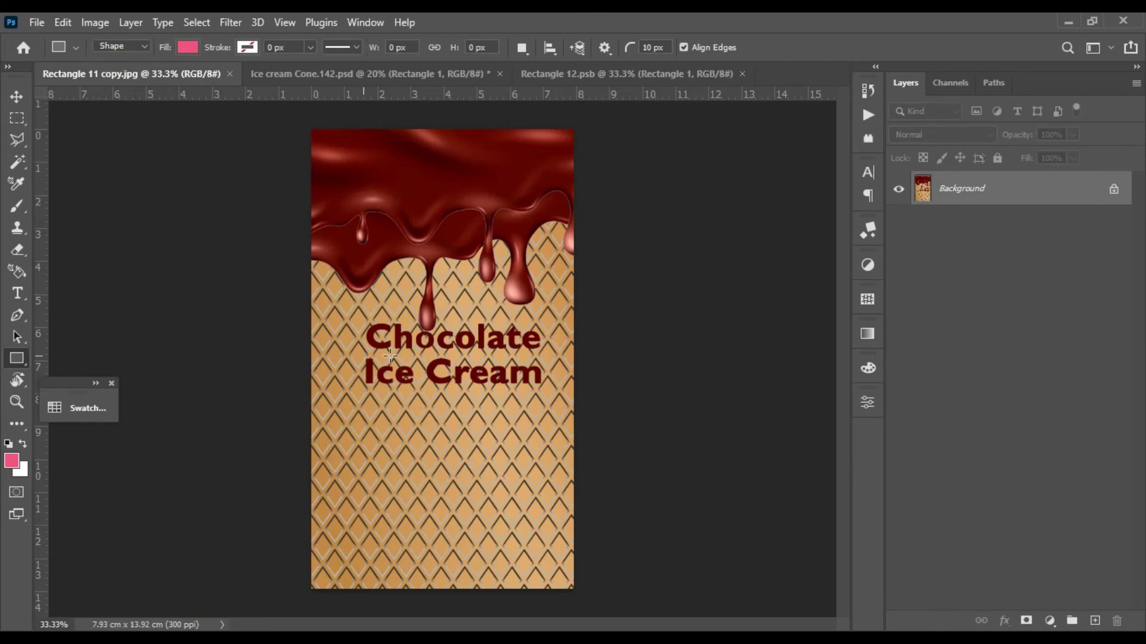
left_click(15, 96)
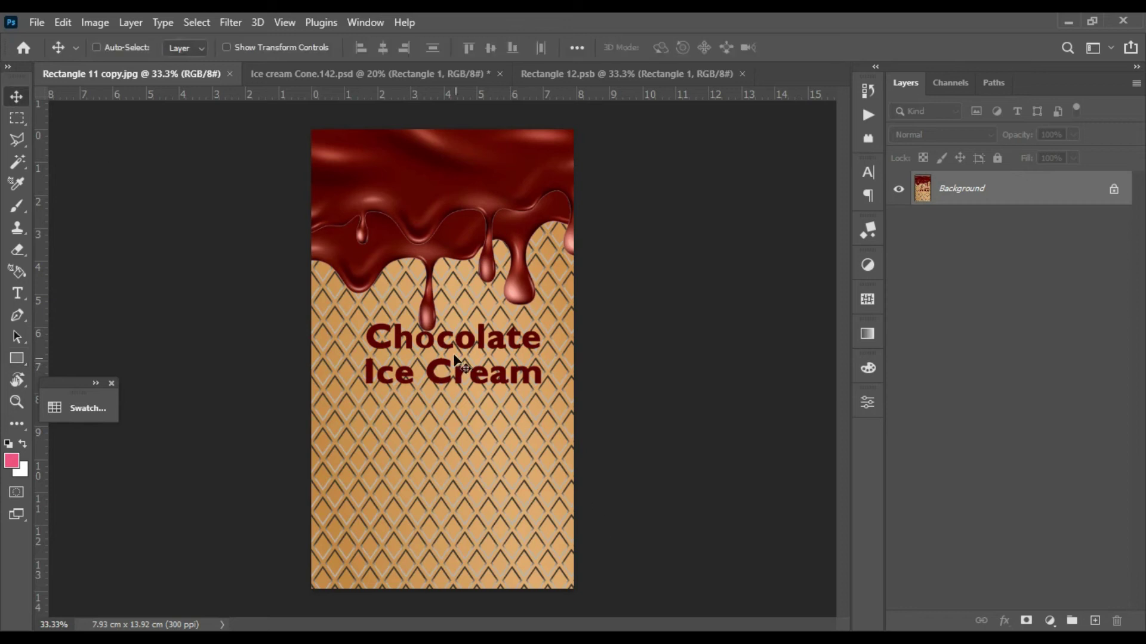
mouse_move(485, 384)
left_mouse_down()
mouse_move(634, 238)
mouse_move(701, 51)
mouse_move(686, 95)
mouse_move(471, 371)
left_mouse_up()
left_click_drag(478, 417, 464, 439)
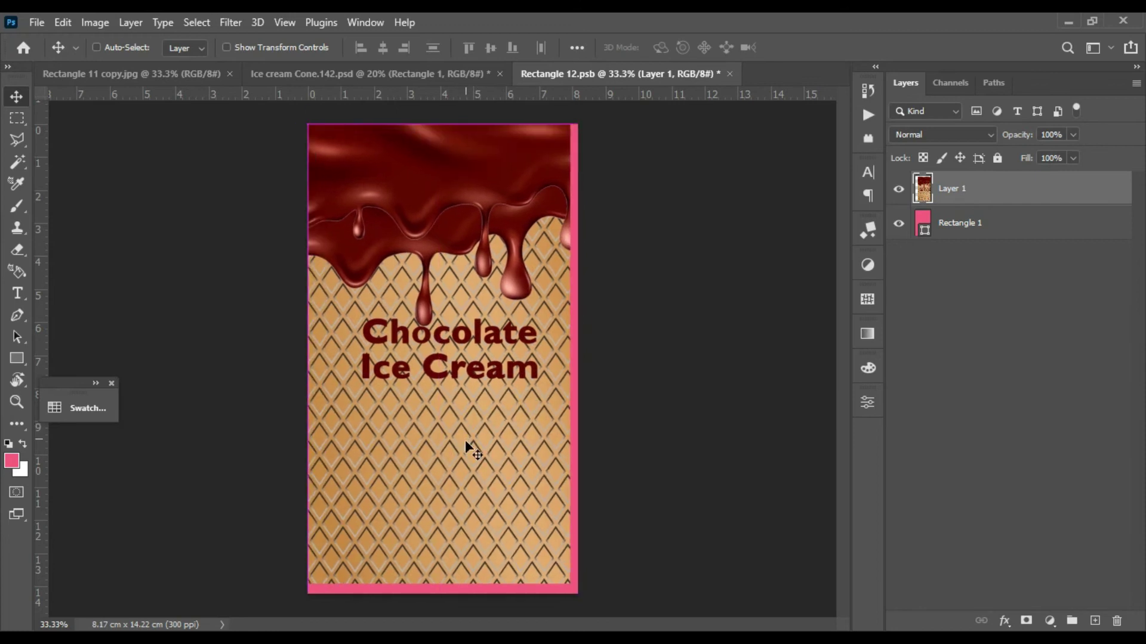
Step: Scale the artwork to 102.99% width and 102.19% height to fill the canvas, and hide the pink rectangle layer
key("ctrl+t")
left_click_drag(568, 583, 577, 594)
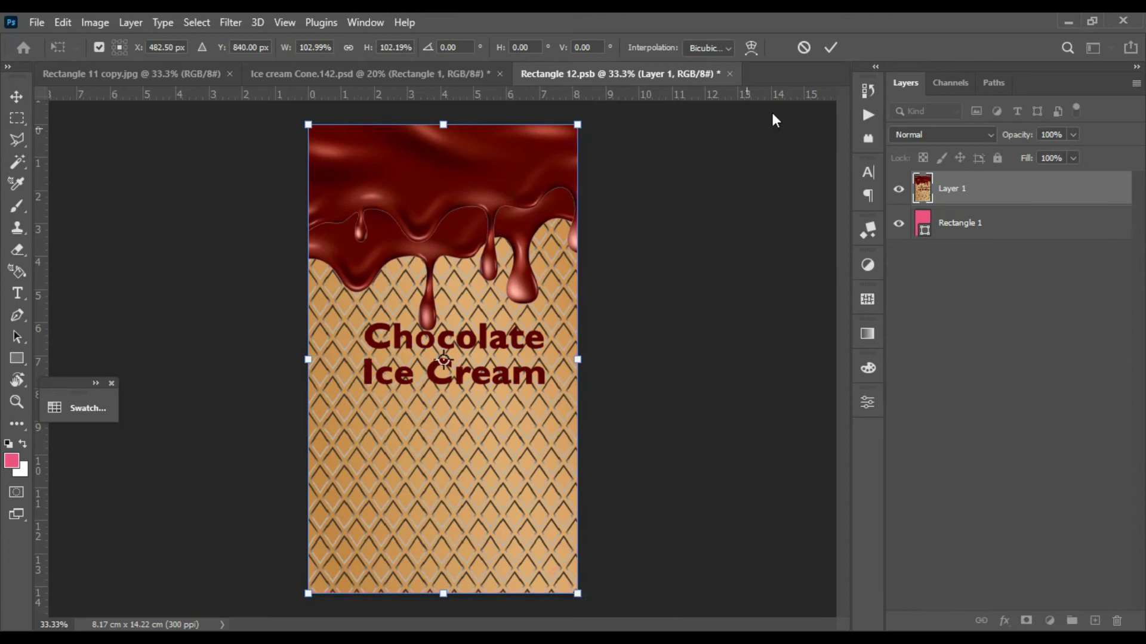
left_click(830, 48)
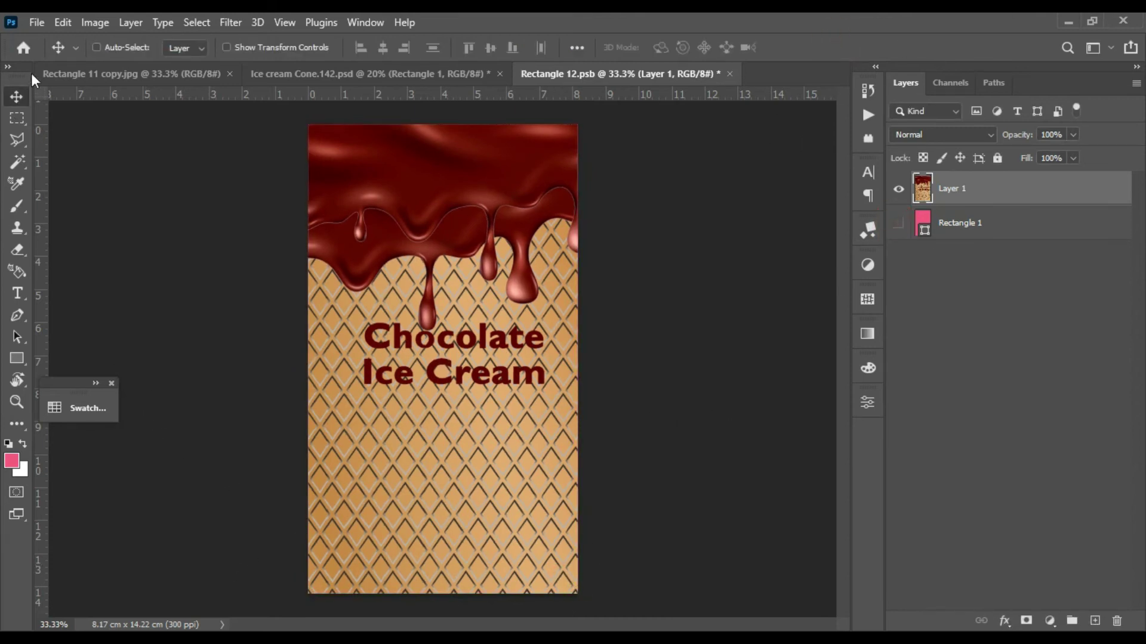
Step: Save the smart object contents and return to the Ice cream Cone.142.psd document
left_click(36, 22)
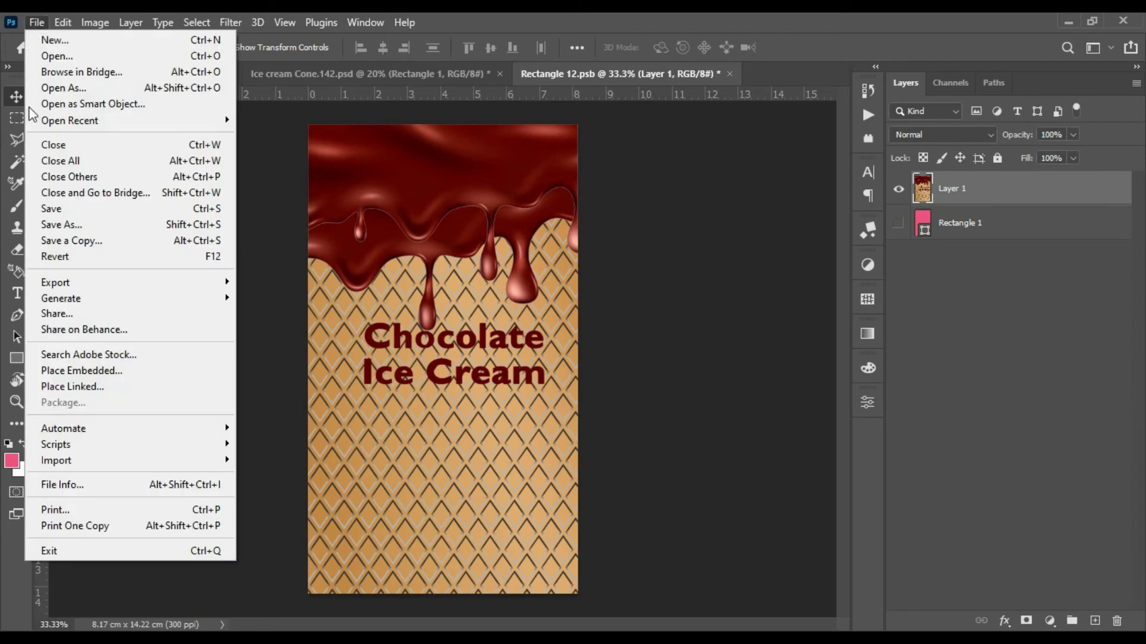
left_click(63, 209)
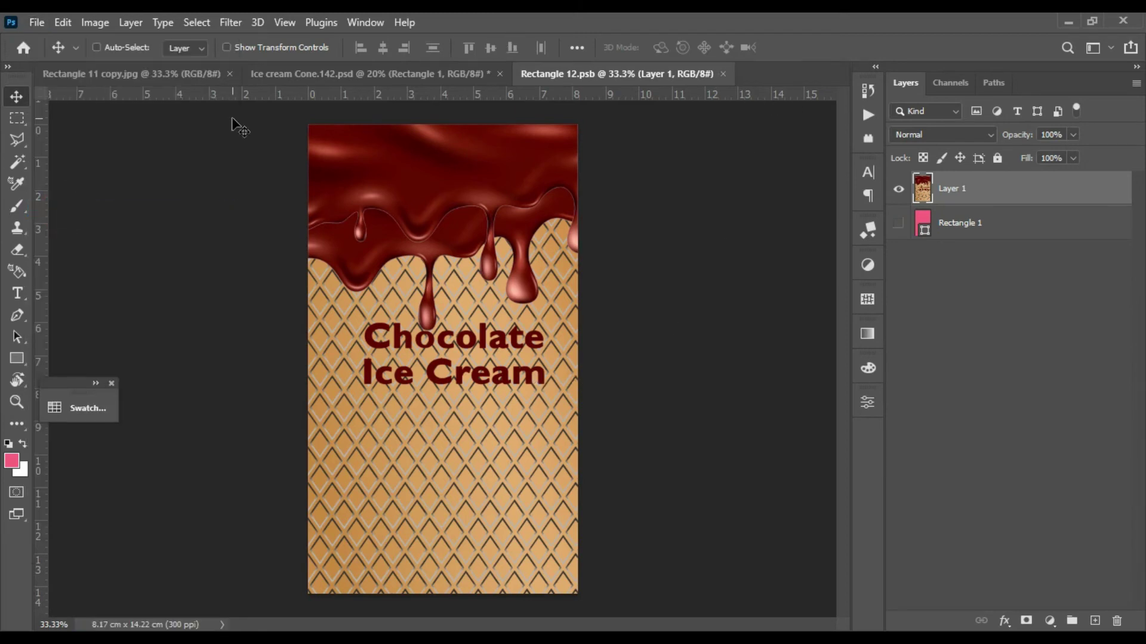
left_click(312, 74)
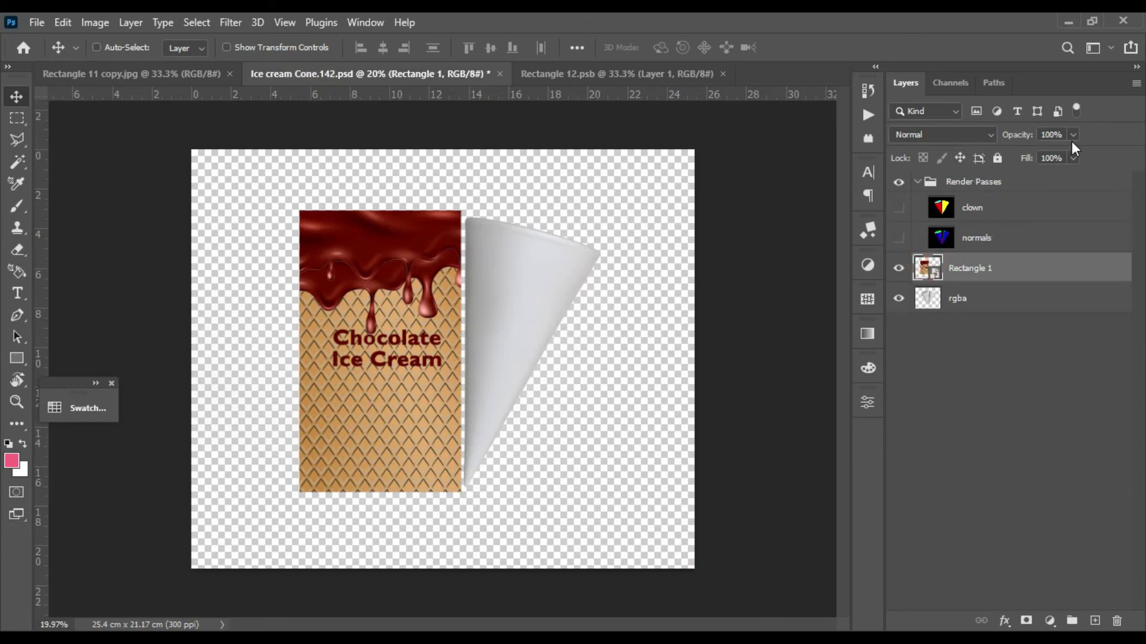
Step: Lower the Rectangle 1 layer's opacity to 39%, rotate the artwork to about -18.08° and align it over the left cone
left_click(1026, 154)
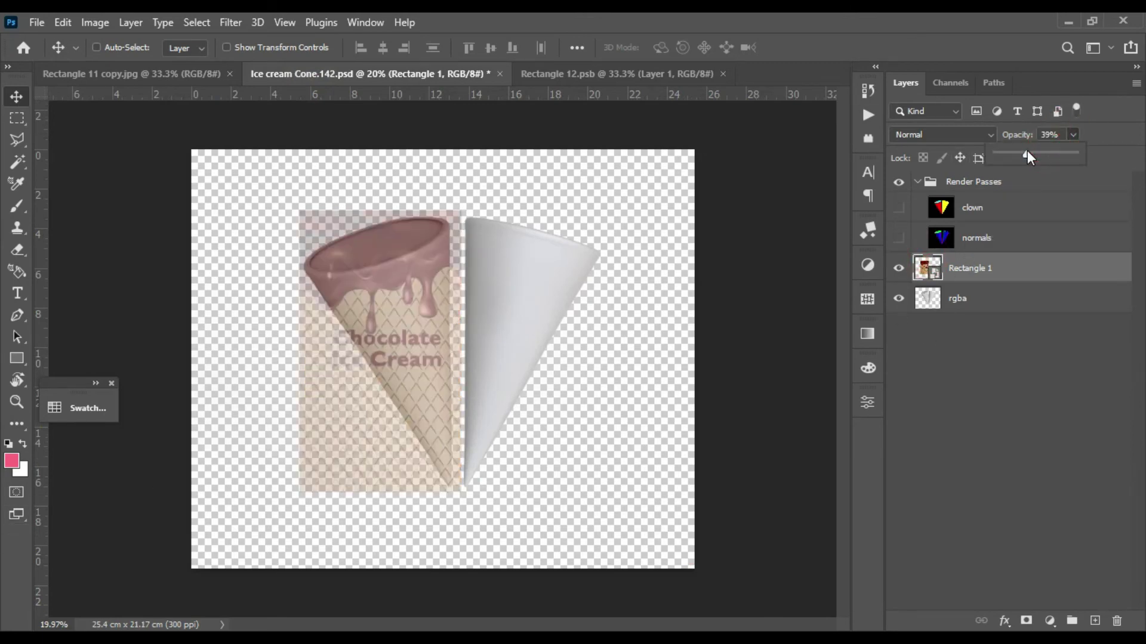
key("ctrl+t")
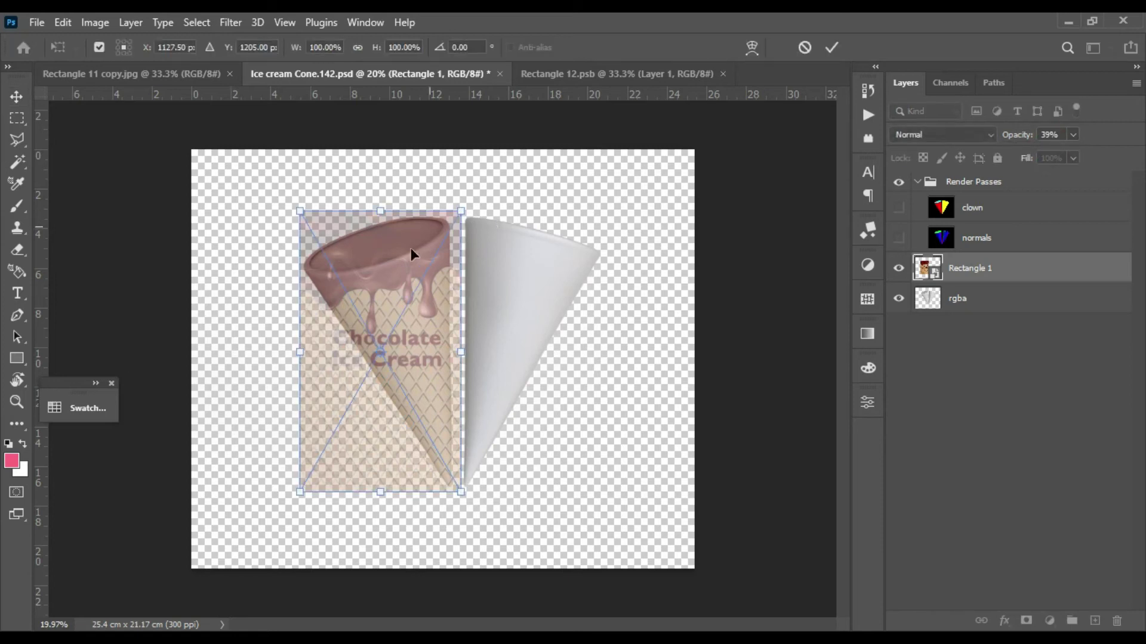
left_click_drag(480, 203, 422, 189)
left_click_drag(380, 318, 409, 315)
left_click_drag(555, 458, 553, 468)
left_click_drag(431, 382, 427, 385)
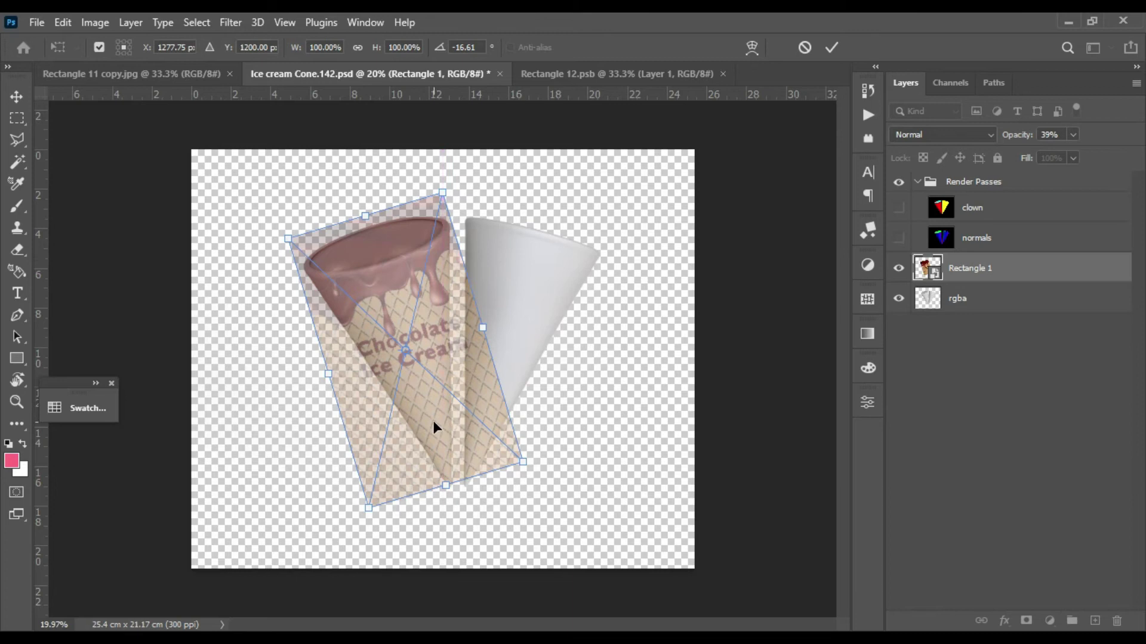
left_click_drag(542, 464, 542, 461)
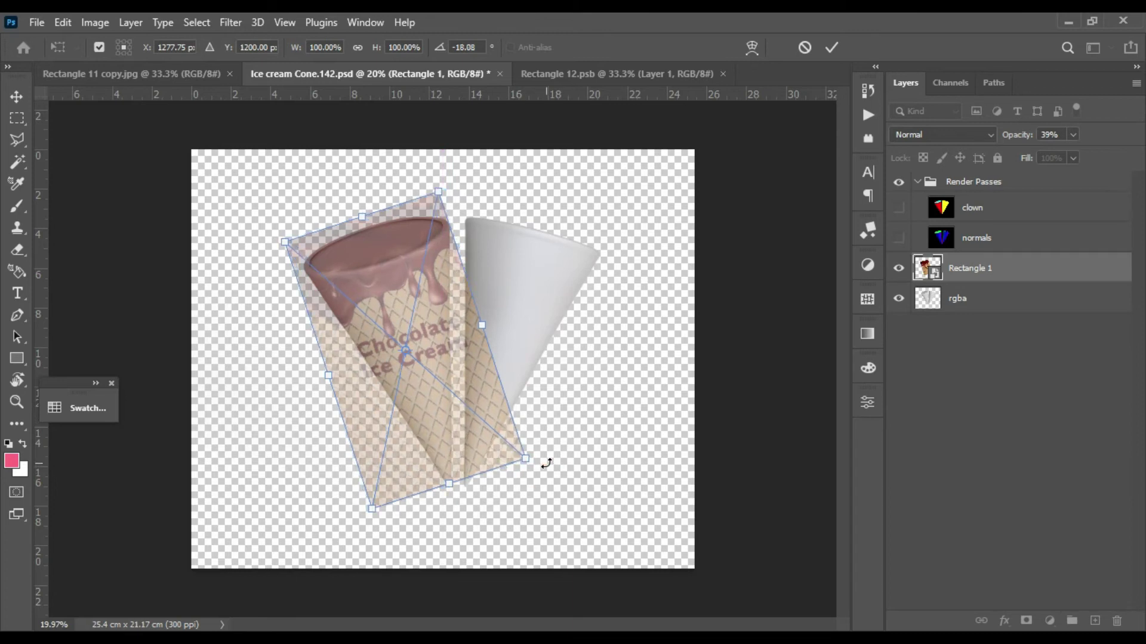
left_click_drag(402, 335, 407, 332)
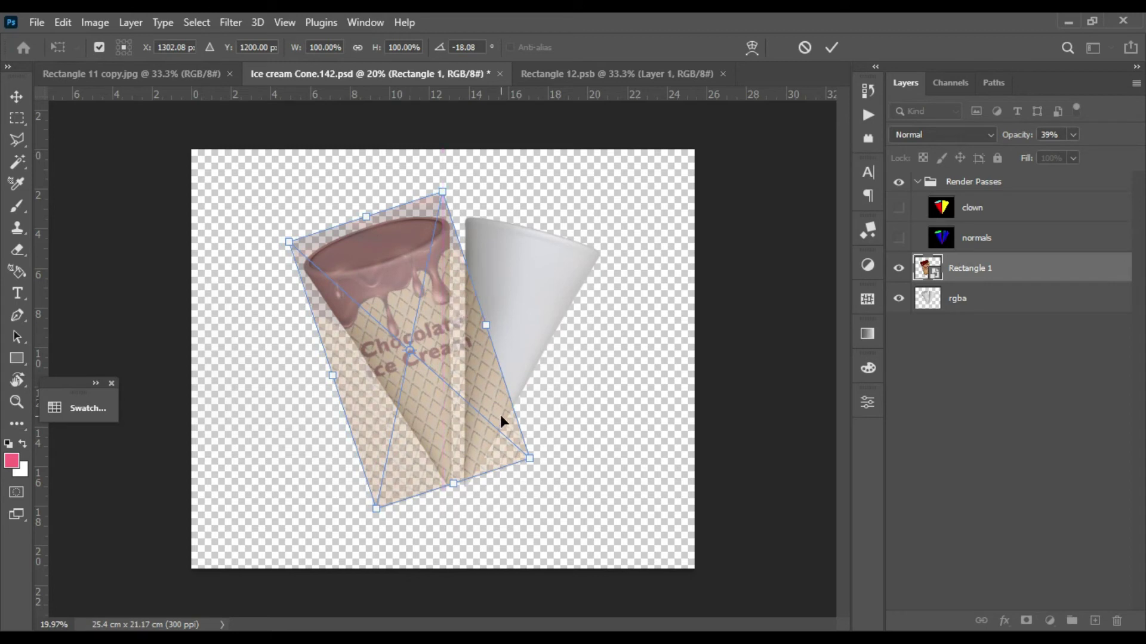
Step: Warp the artwork with an Arch bend of about -35.3% to follow the left cone's rim, and restore its opacity to 100%
right_click(428, 342)
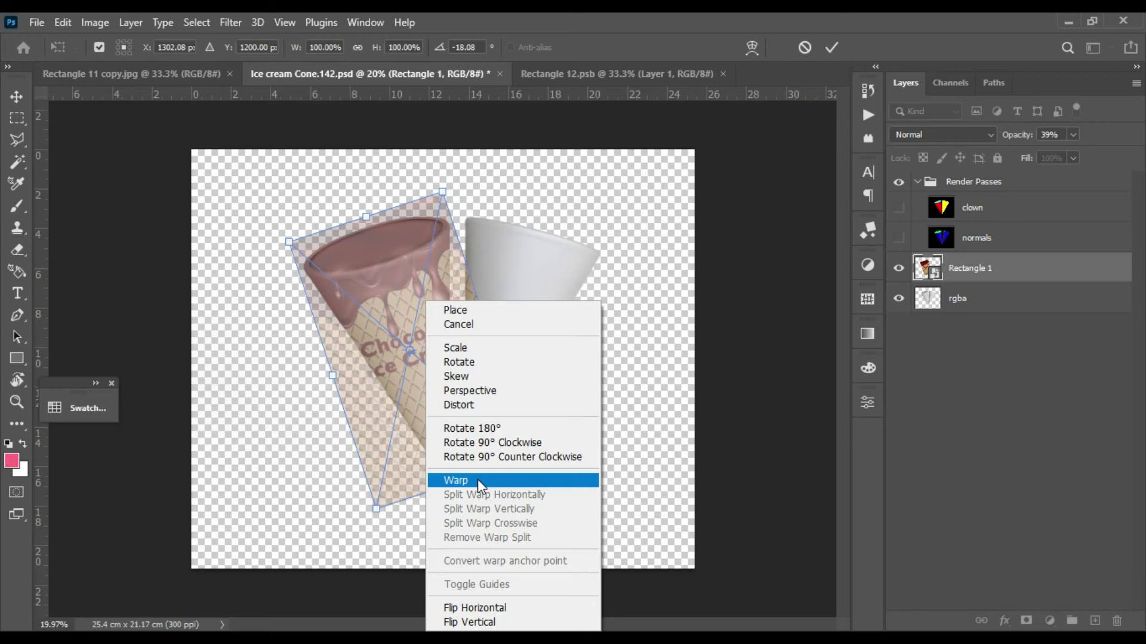
left_click(459, 486)
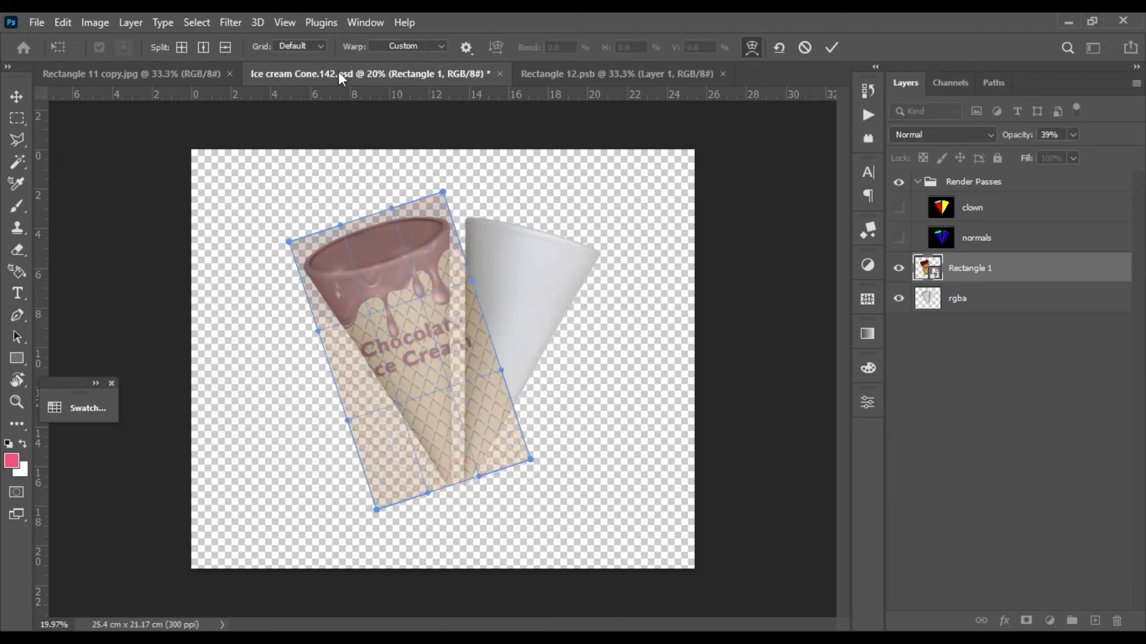
left_click(408, 47)
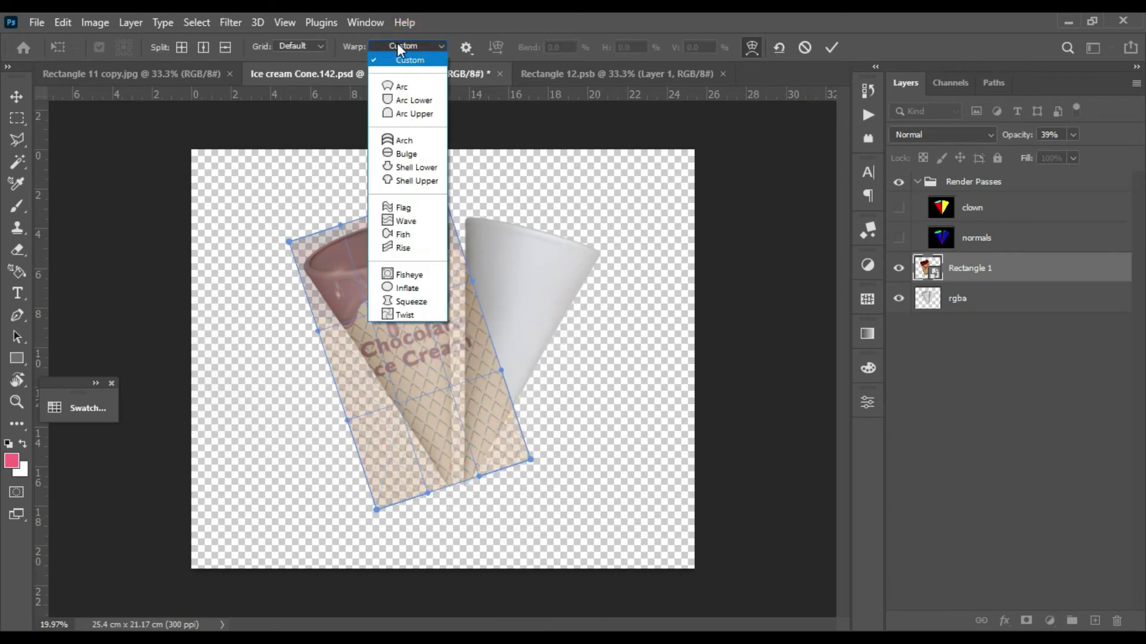
left_click(405, 141)
left_click_drag(353, 184, 371, 239)
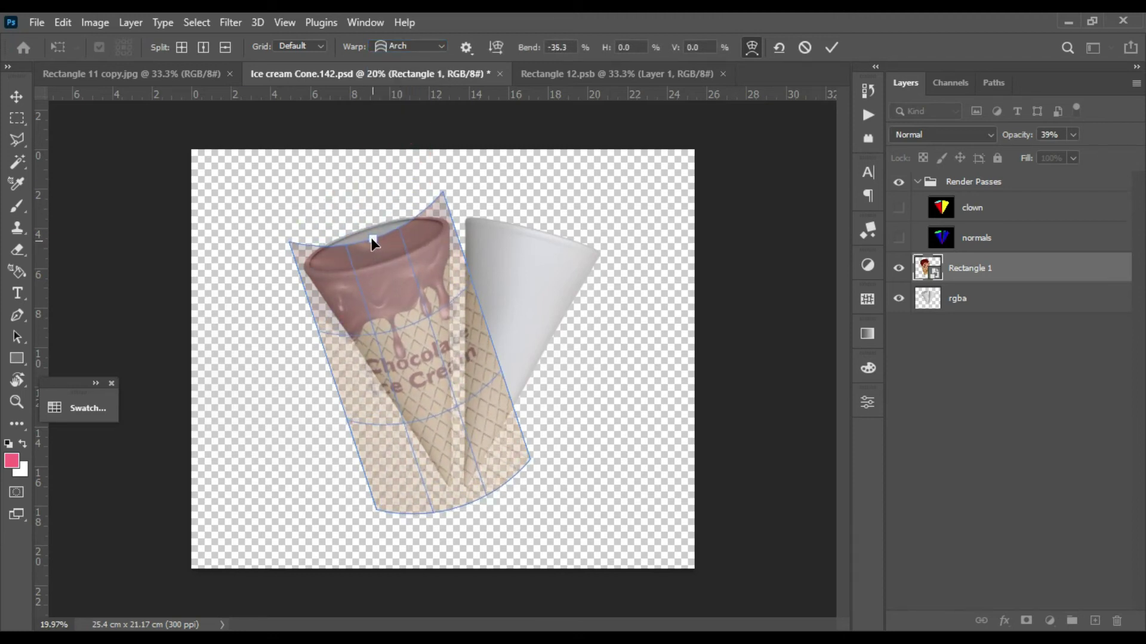
left_click_drag(426, 377, 423, 359)
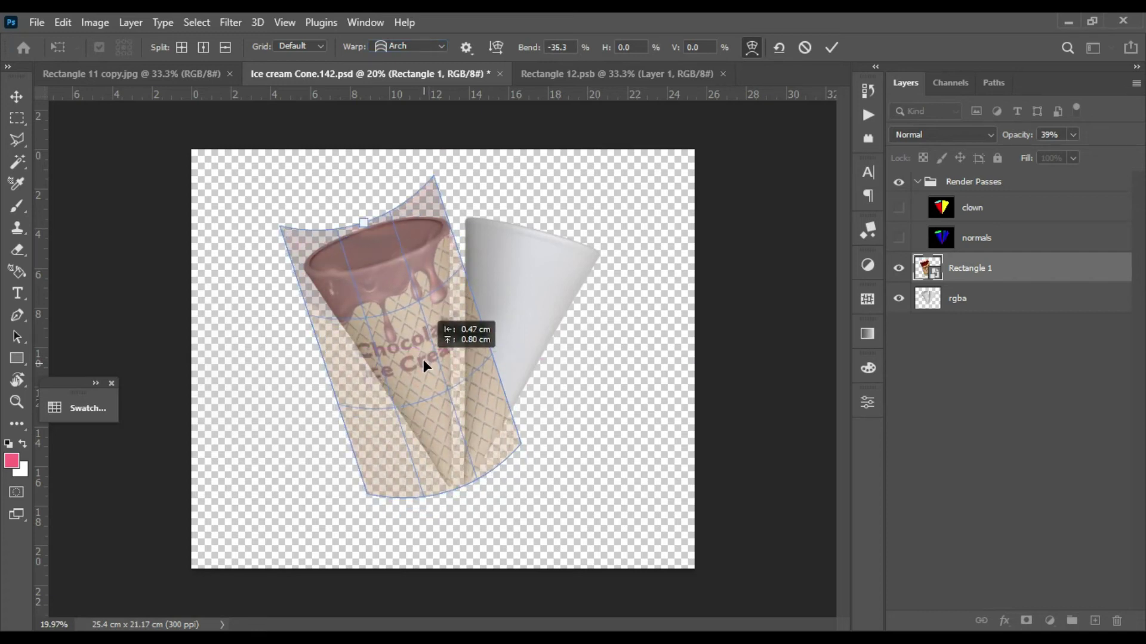
left_click_drag(411, 314, 412, 312)
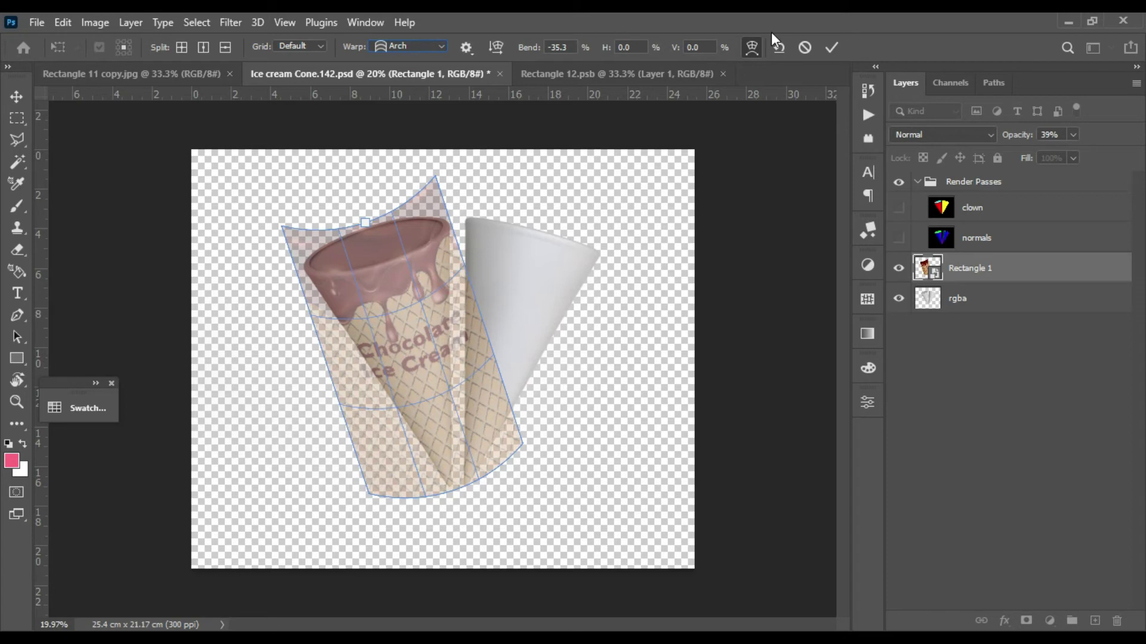
left_click(834, 48)
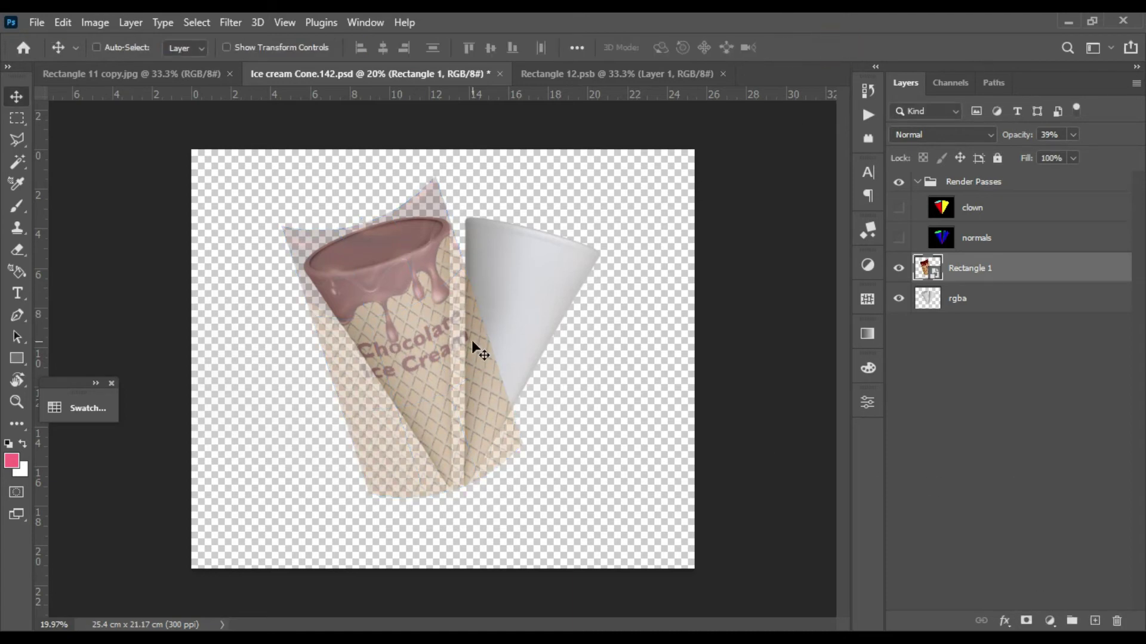
left_click_drag(1073, 155, 1122, 155)
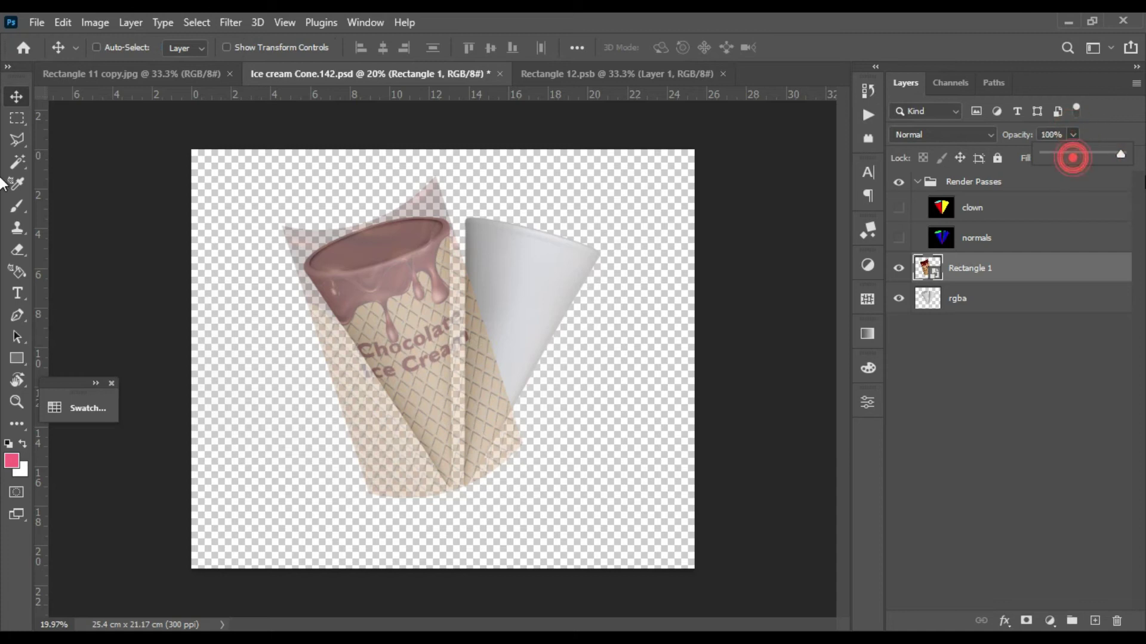
Step: Show the clown pass and select its red cone area with the Magic Wand
left_click(898, 207)
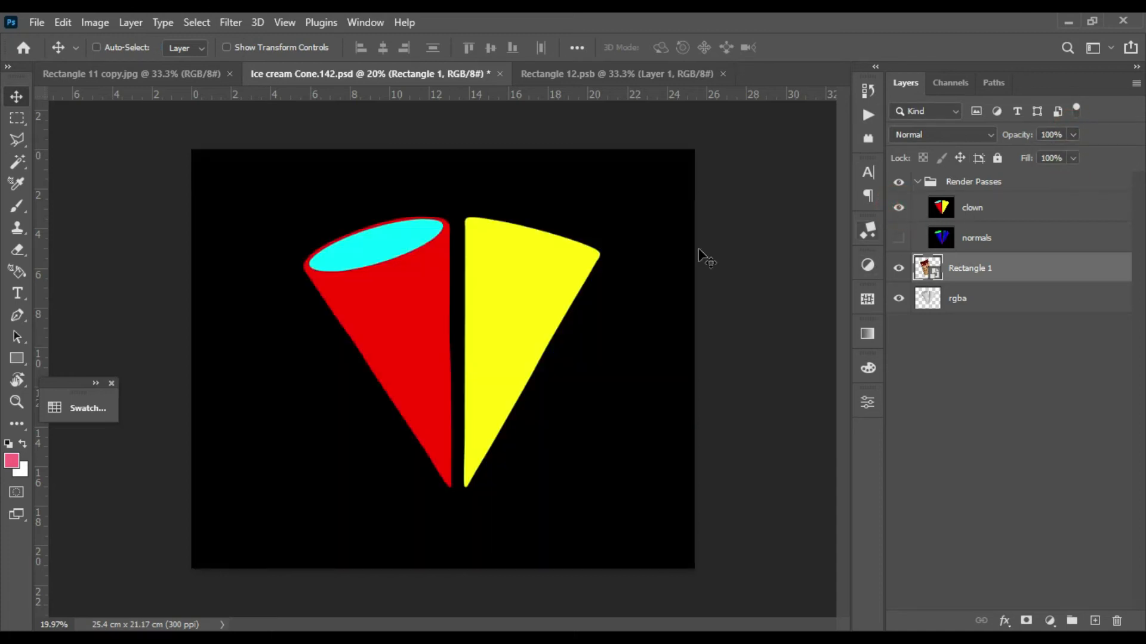
left_click(18, 160)
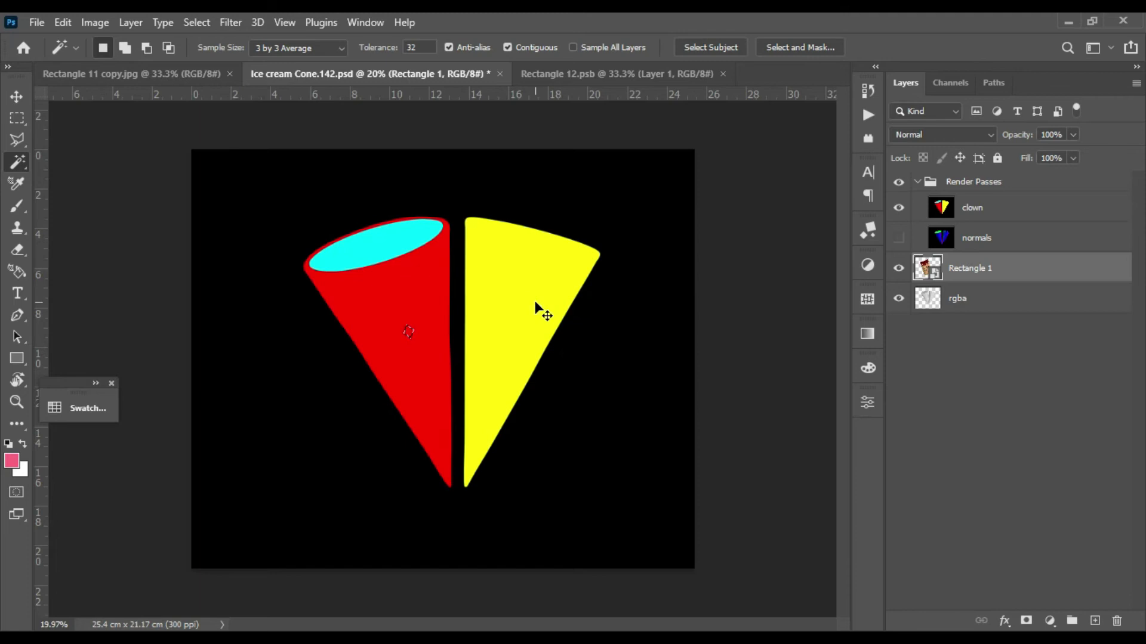
left_click(936, 206)
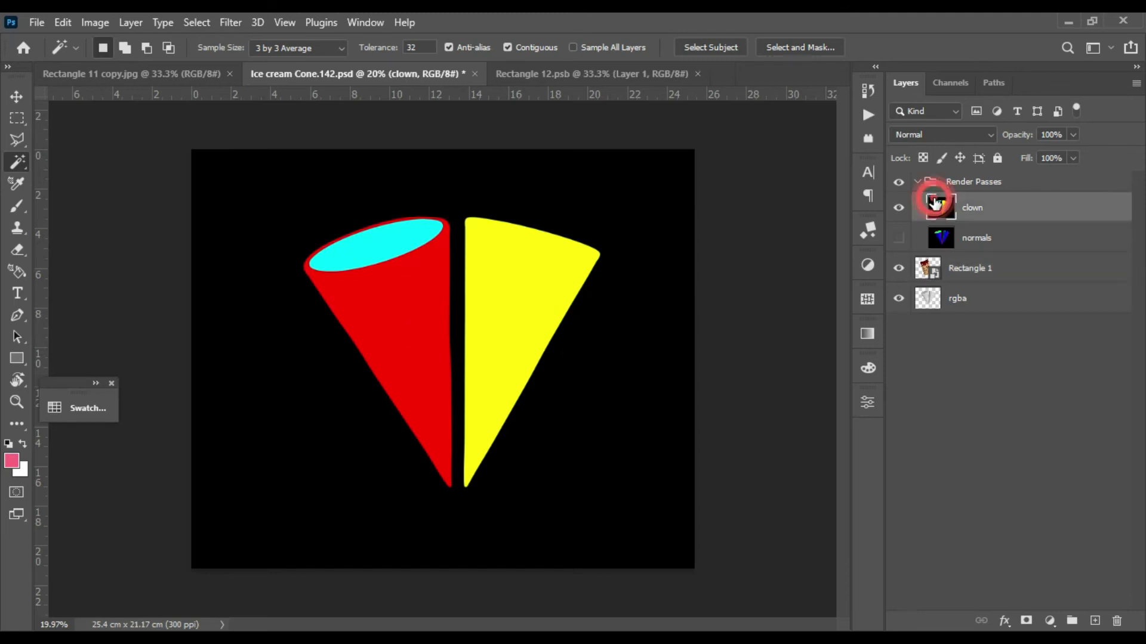
left_click(418, 326)
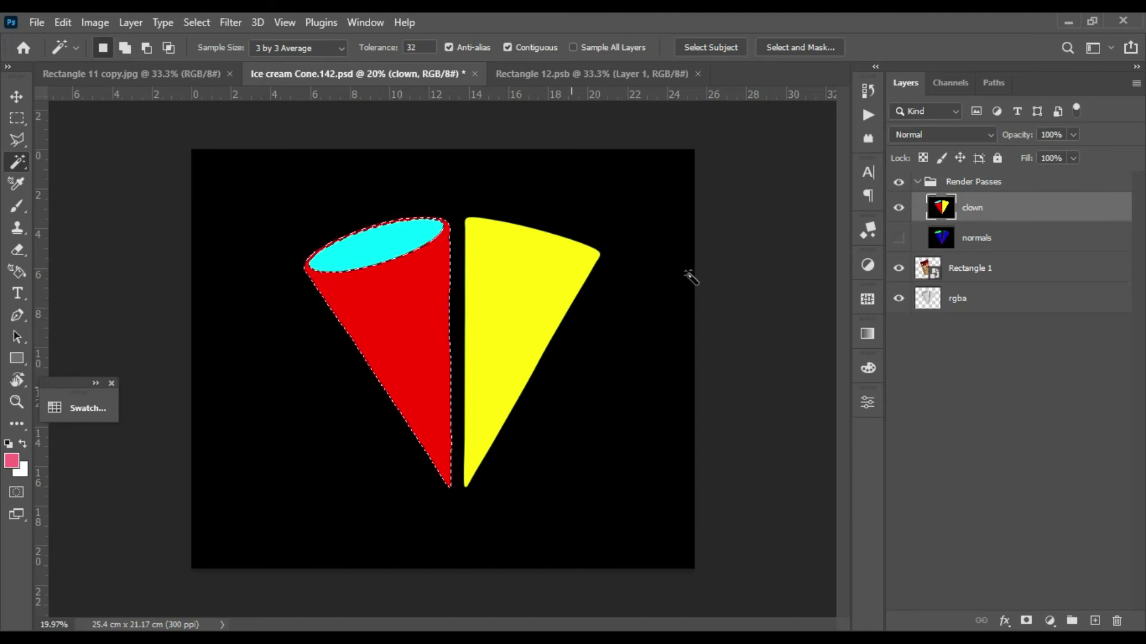
Step: Rename the Rectangle 1 layer as Lable, mask it to the red cone selection, and hide the clown pass
left_click(926, 268)
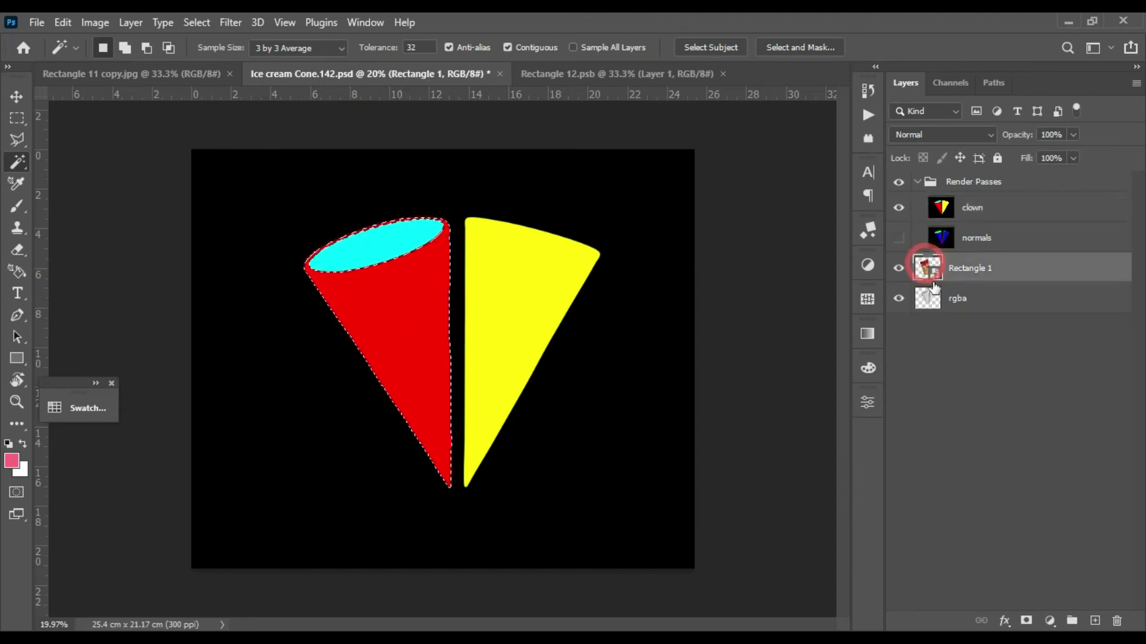
double_click(966, 268)
type("Lable")
key("Return")
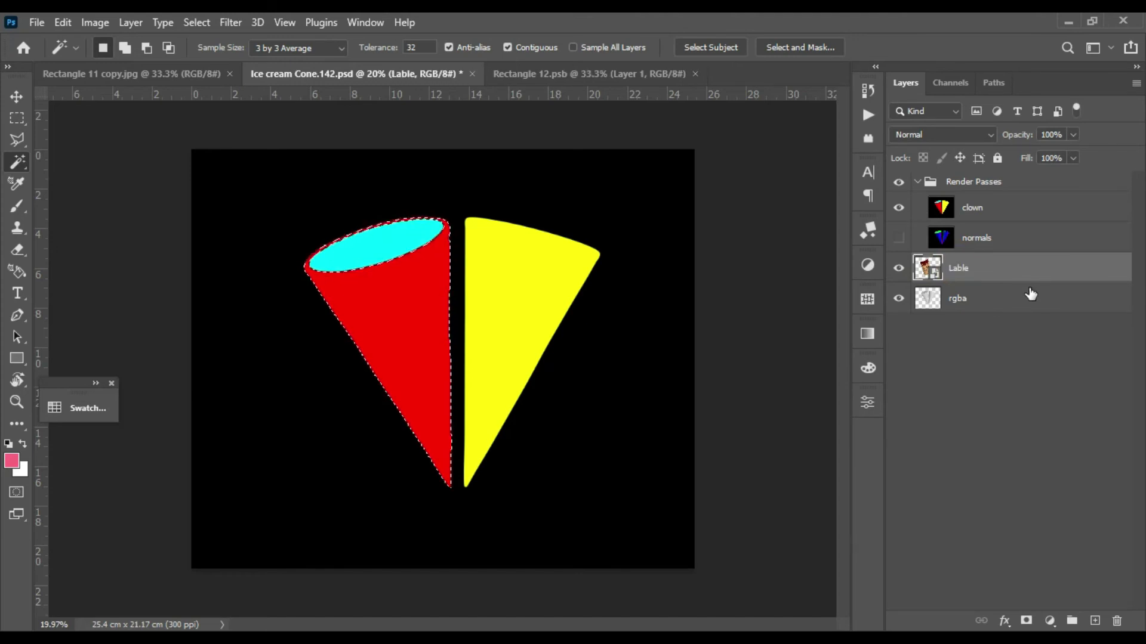
left_click(1026, 621)
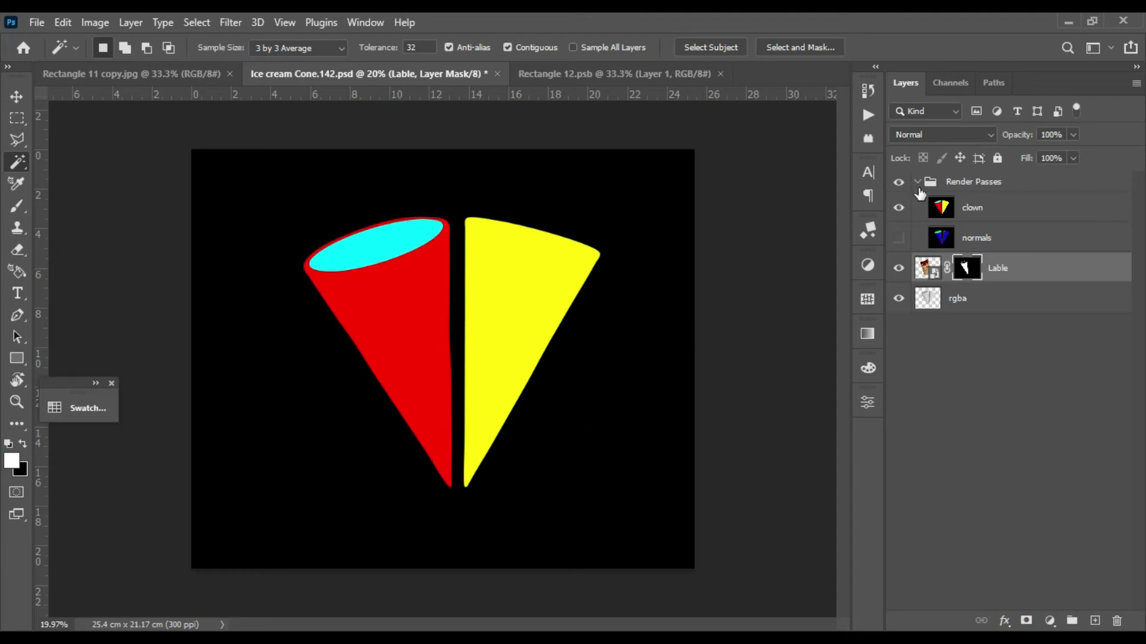
left_click(898, 208)
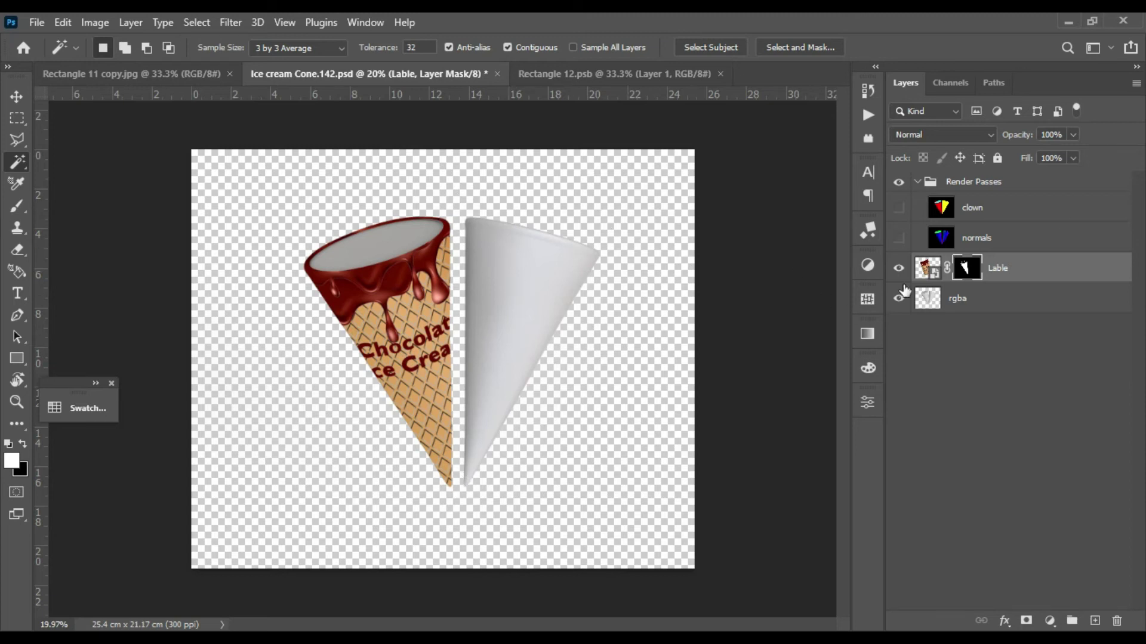
Step: Duplicate the Lable layer, move the copy across to the right cone, and delete the copy's layer mask
left_click(927, 268)
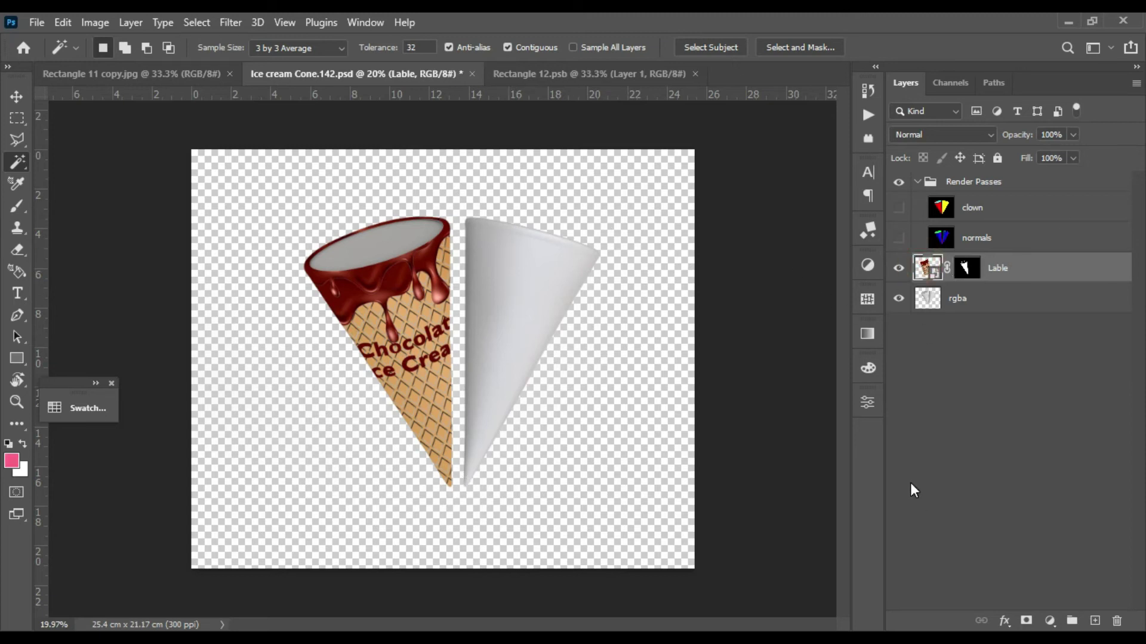
key("ctrl+j")
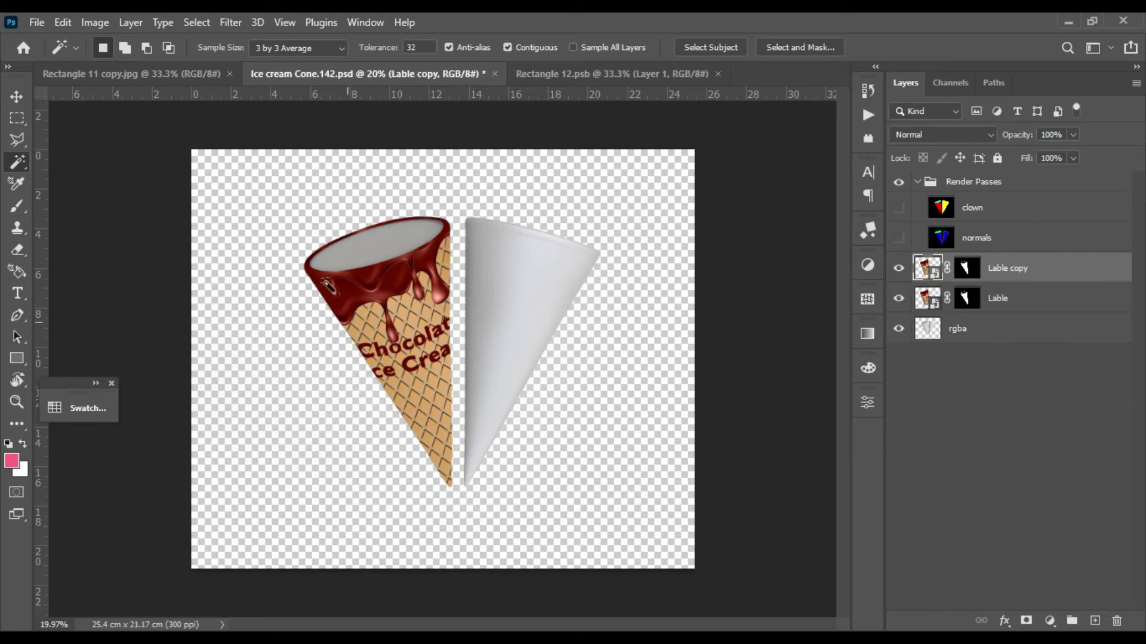
key("v")
left_click_drag(434, 334, 580, 334)
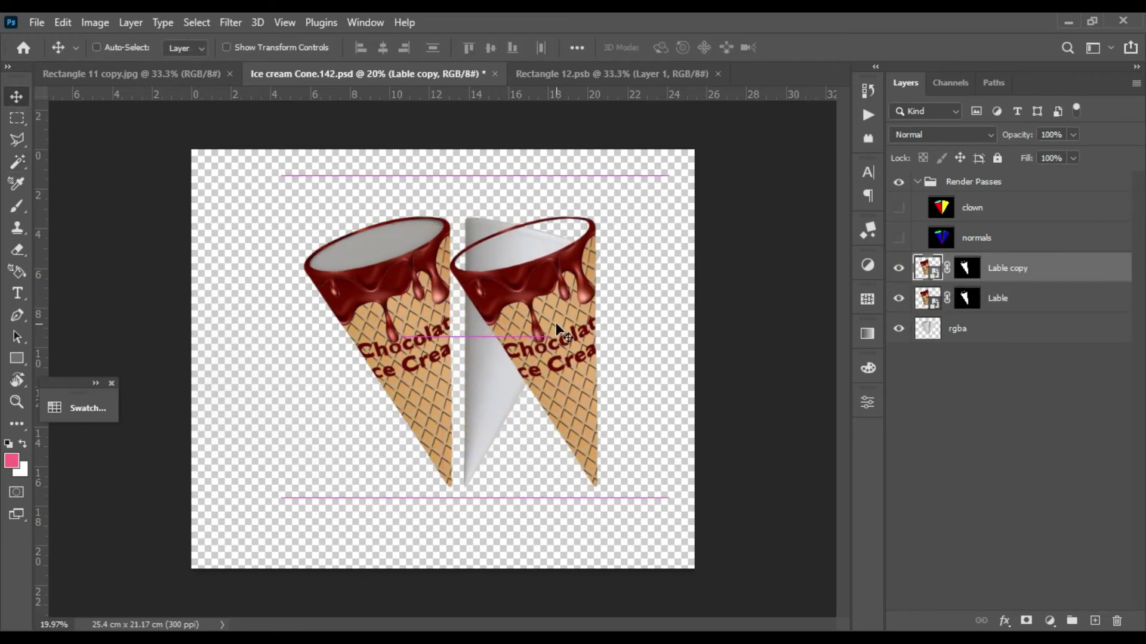
left_click(975, 269)
right_click(972, 269)
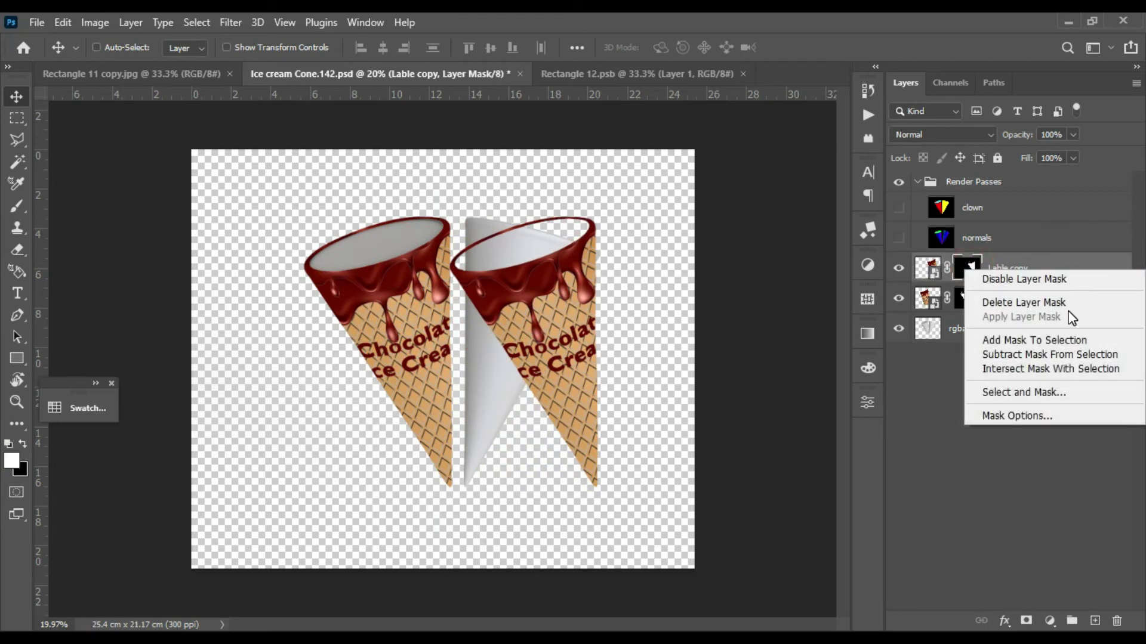
left_click(1051, 302)
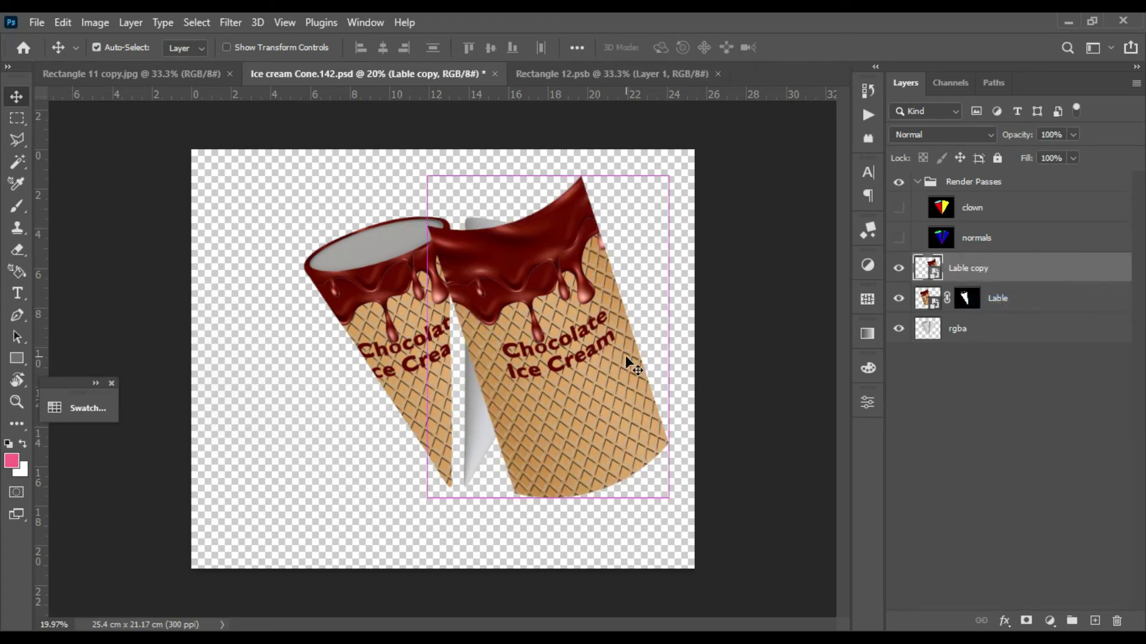
Step: Rotate the Lable copy artwork by about 14.41°, lower its opacity to 37%, and align it over the right cone
key("ctrl+t")
left_click_drag(600, 172, 655, 224)
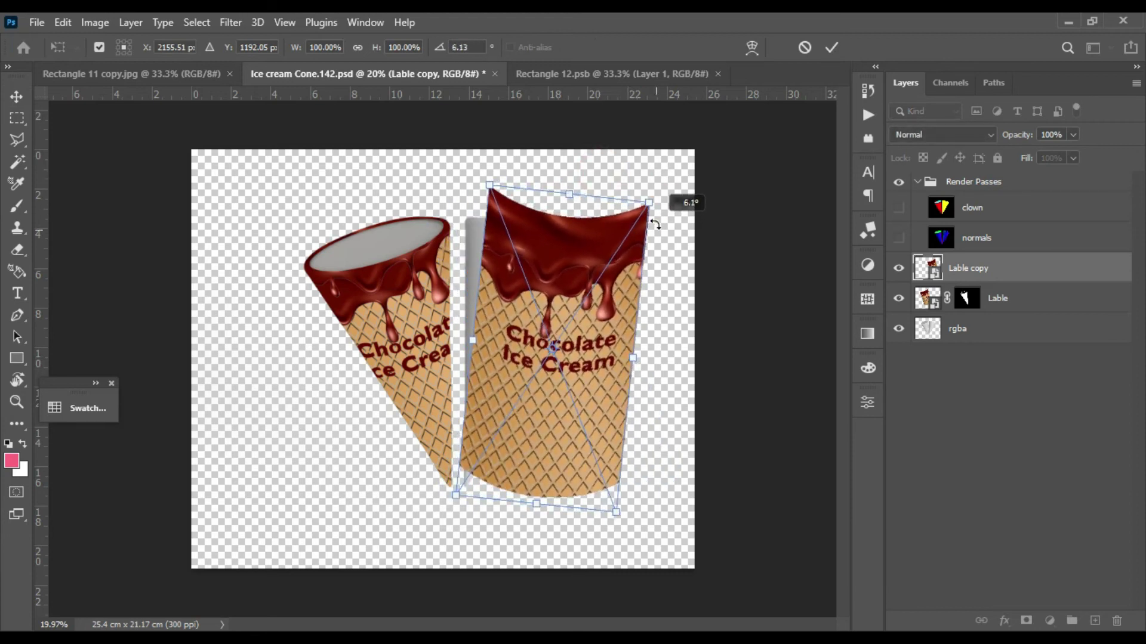
left_click_drag(599, 392, 557, 390)
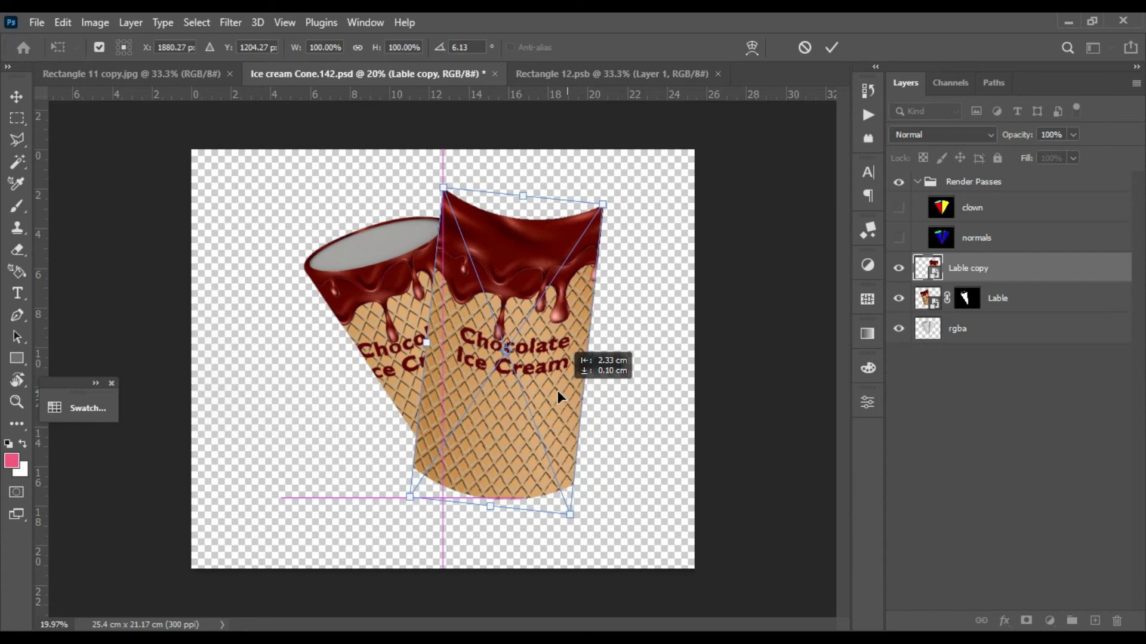
left_click(1074, 135)
left_click_drag(1064, 151, 1021, 152)
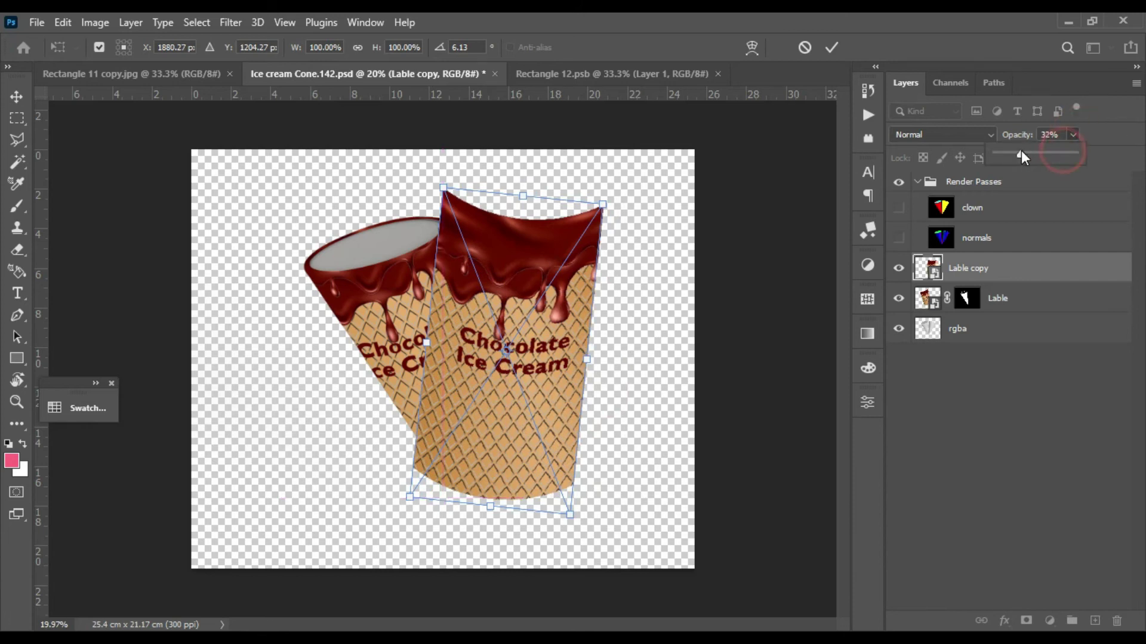
left_click_drag(564, 278, 578, 282)
left_click_drag(623, 198, 632, 210)
left_click_drag(557, 299, 545, 299)
left_click_drag(645, 205, 650, 217)
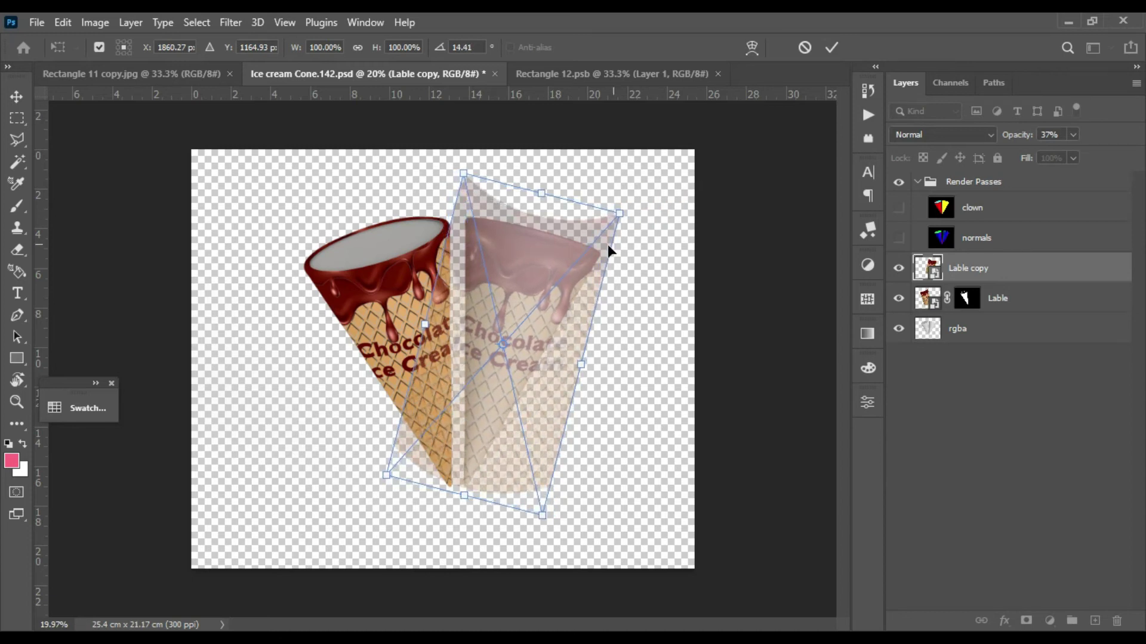
left_click_drag(557, 277, 562, 279)
Step: Change the copy's Arch warp bend to about 16% to follow the right cone's curved top, and reposition it over the cone
right_click(536, 289)
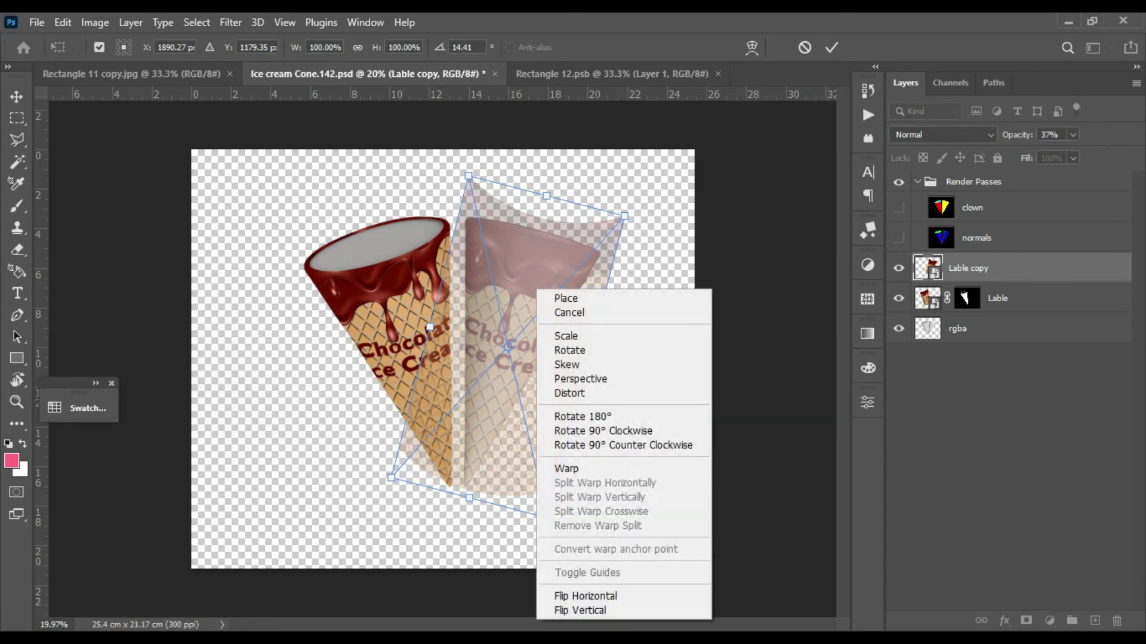
left_click(602, 468)
left_click_drag(539, 215, 549, 182)
left_click_drag(521, 281, 506, 296)
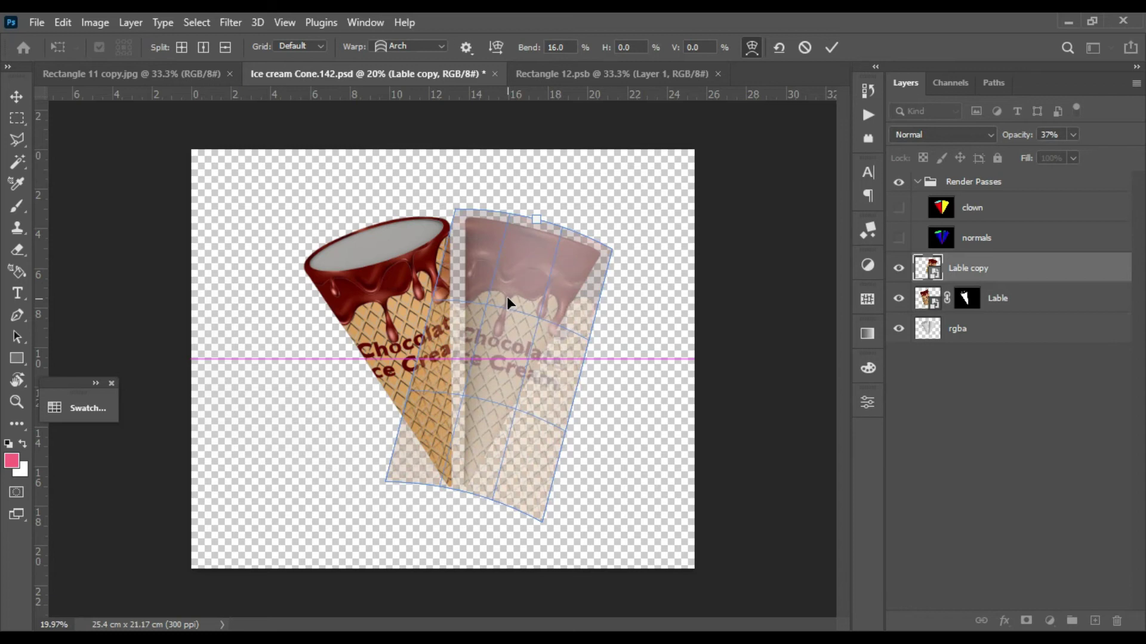
left_click(831, 47)
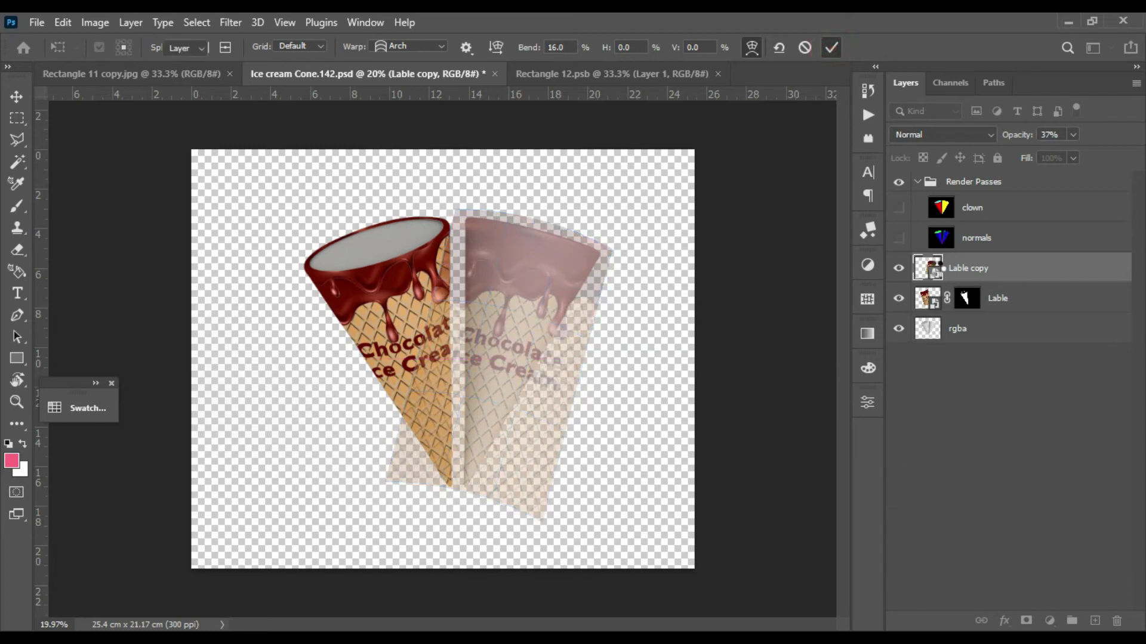
Step: Duplicate the Lable copy layer
key("ctrl")
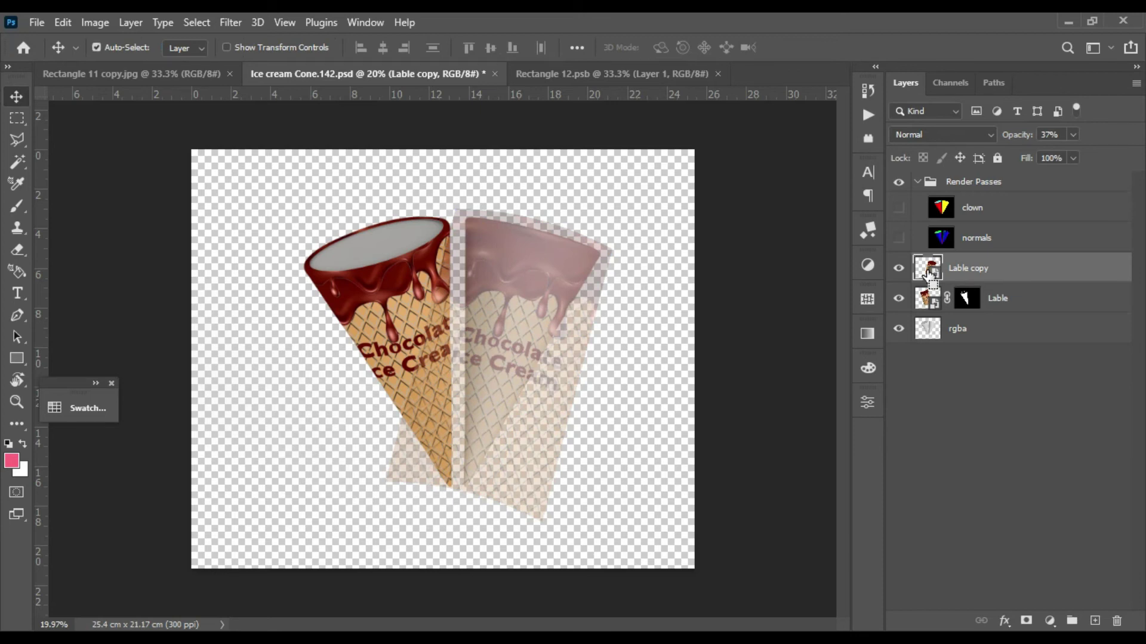
key("ctrl+j")
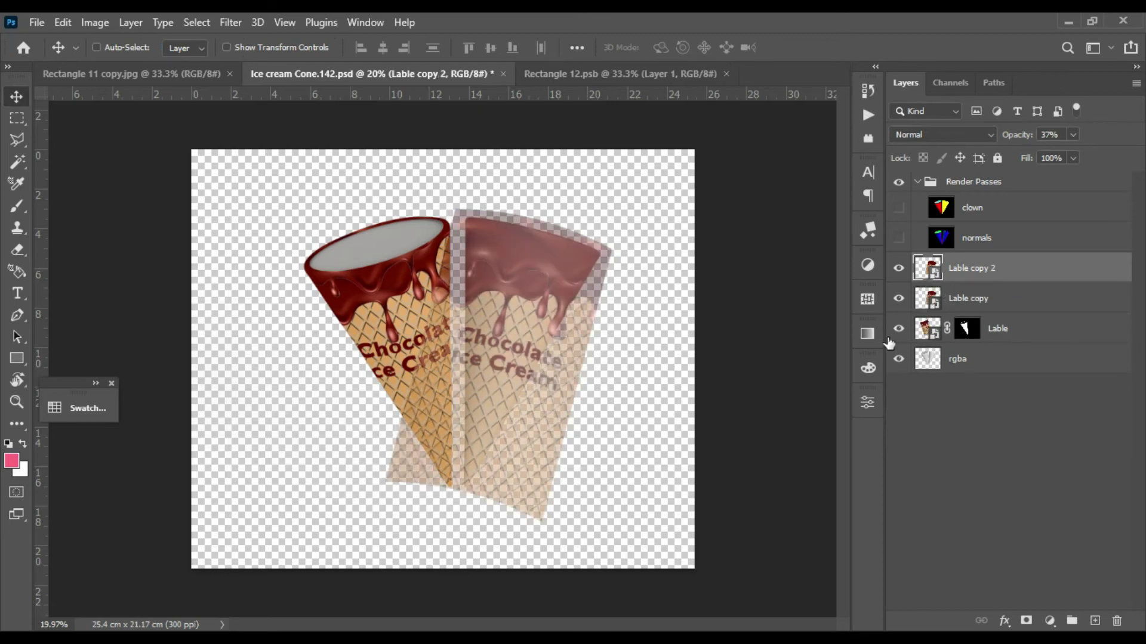
Step: Hide the Lable copy 2 layer, show the clown pass, and select its yellow right cone with the Magic Wand
left_click(898, 268)
left_click(922, 300)
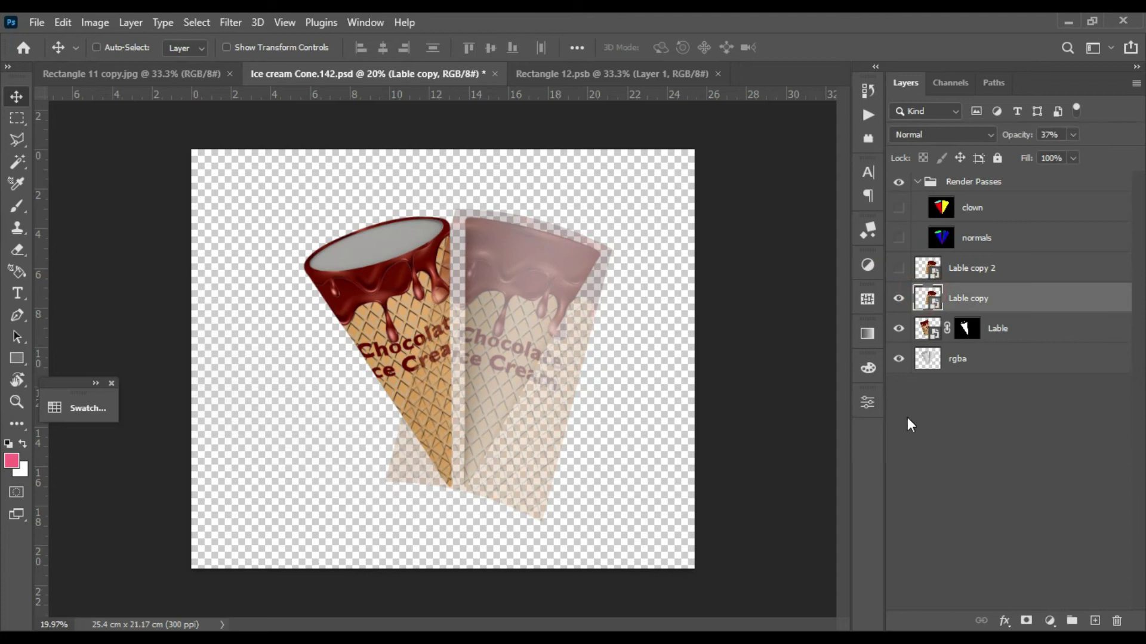
left_click(899, 207)
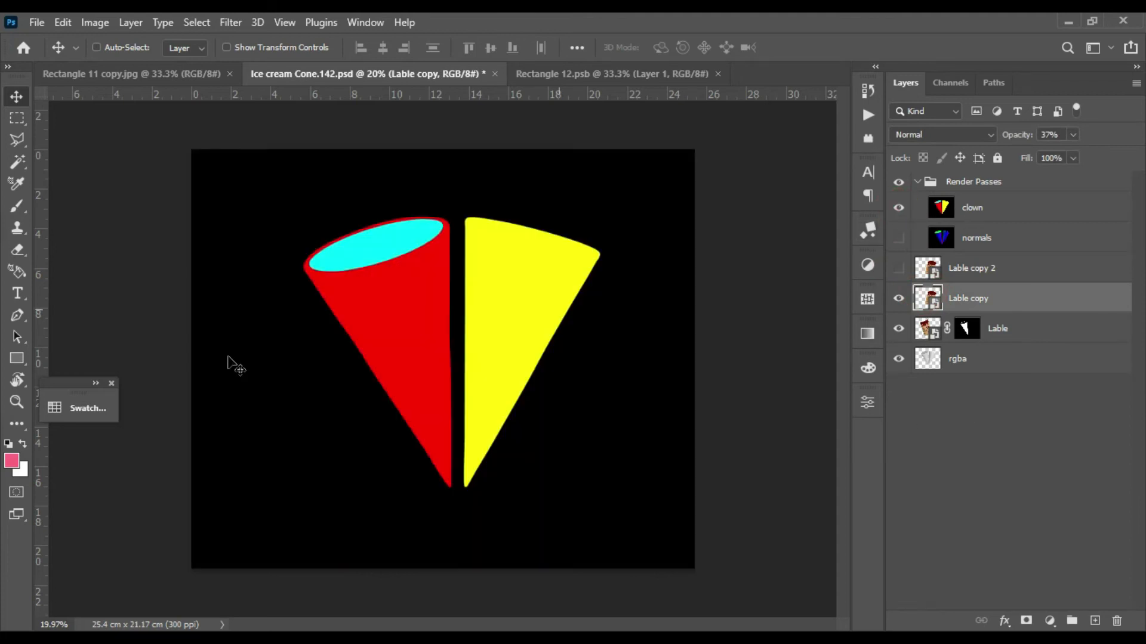
left_click(17, 162)
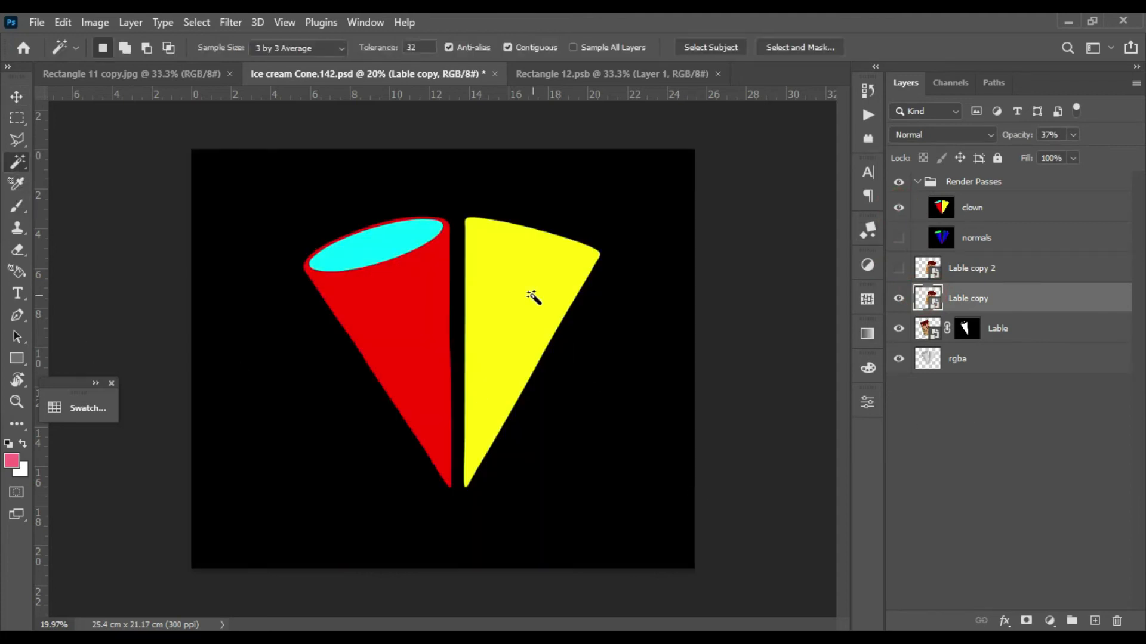
left_click(941, 209)
left_click(512, 278)
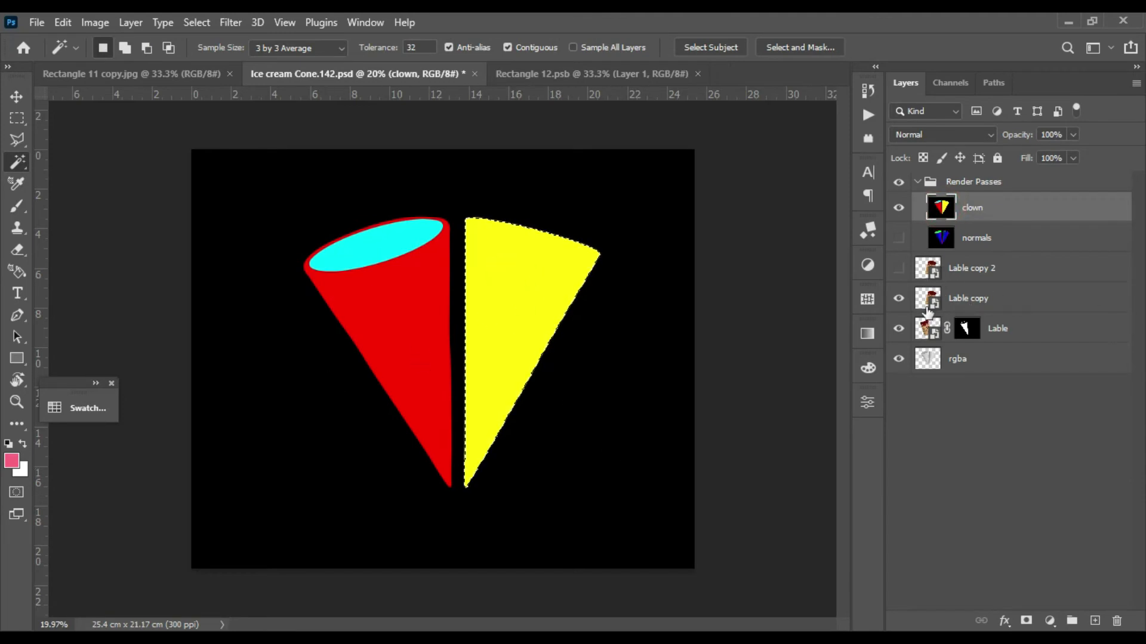
Step: Mask the Lable copy layer to the selected right cone shape and hide the clown pass
left_click(928, 310)
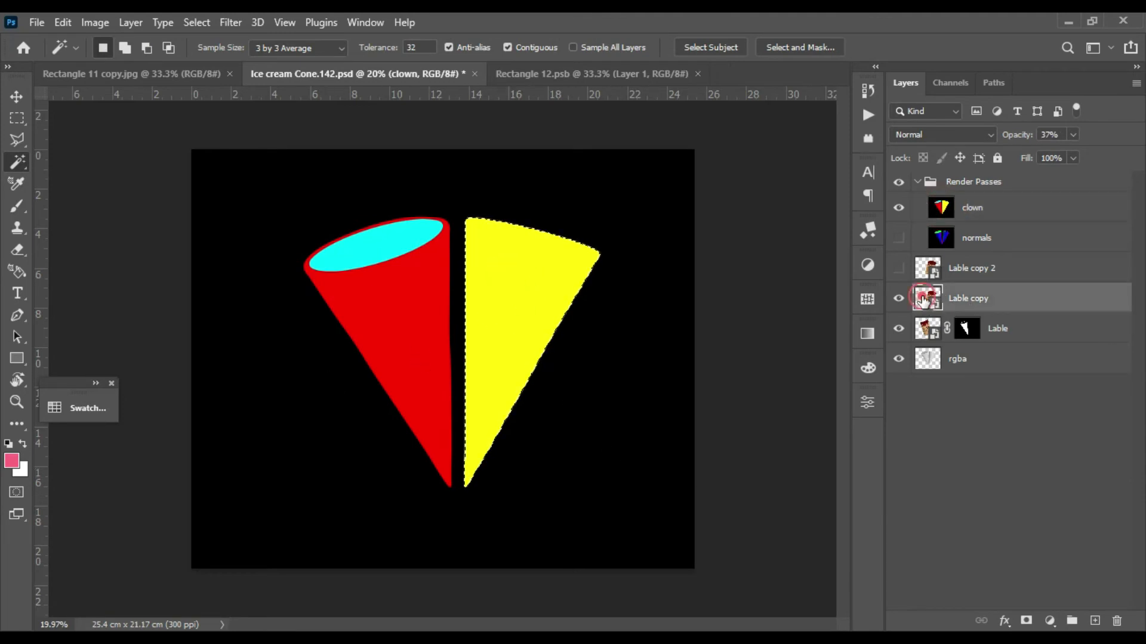
left_click(1026, 622)
left_click(898, 207)
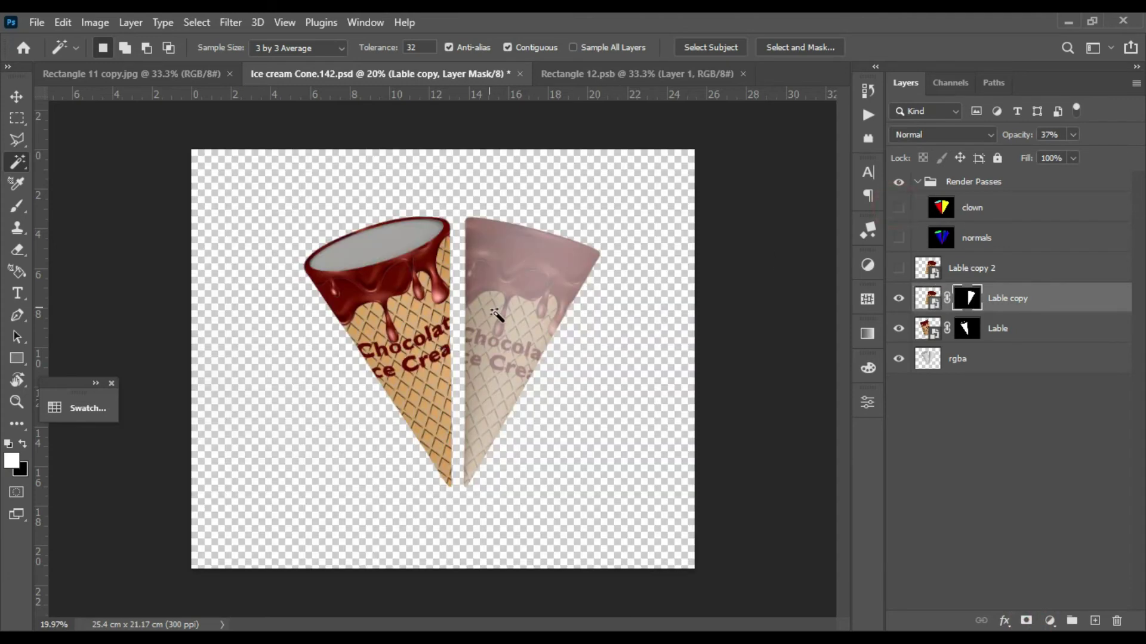
Step: Raise the Lable copy layer's opacity to 100%, then show Lable copy 2 and set its opacity to 100% too
left_click(928, 299)
left_click(1078, 134)
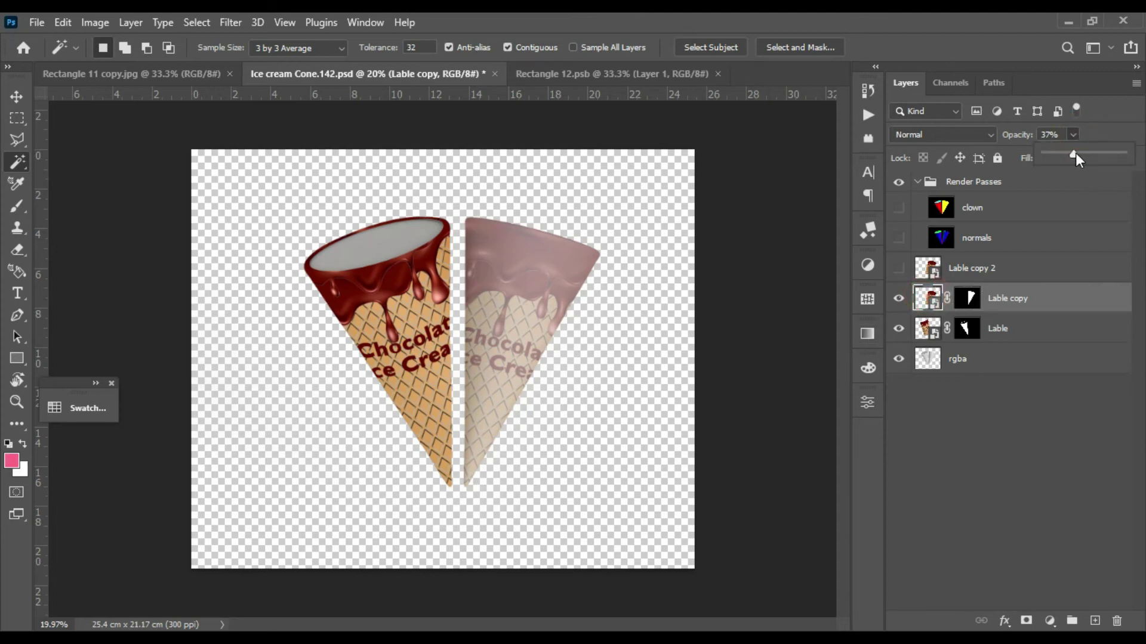
left_click_drag(1075, 153, 1122, 154)
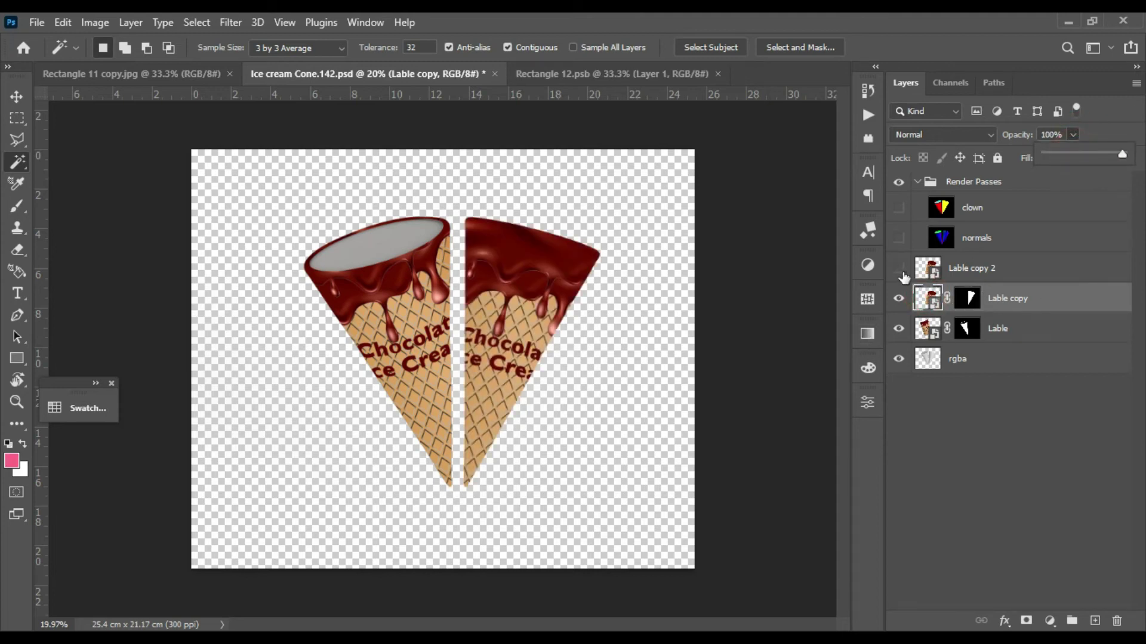
left_click(898, 268)
left_click(926, 265)
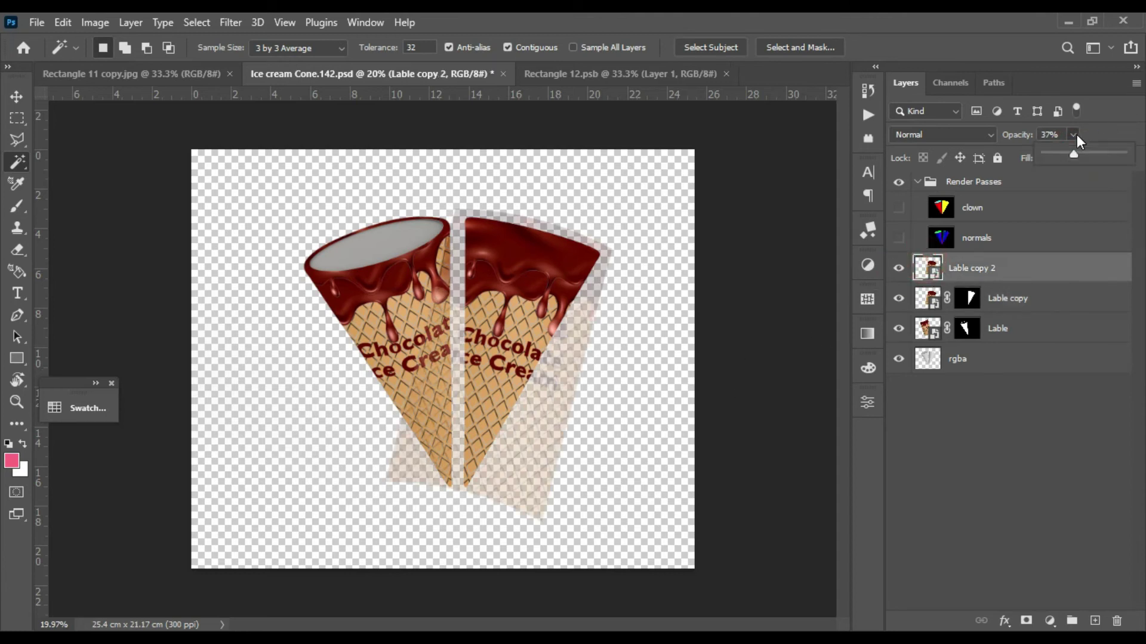
left_click_drag(1072, 153, 1124, 154)
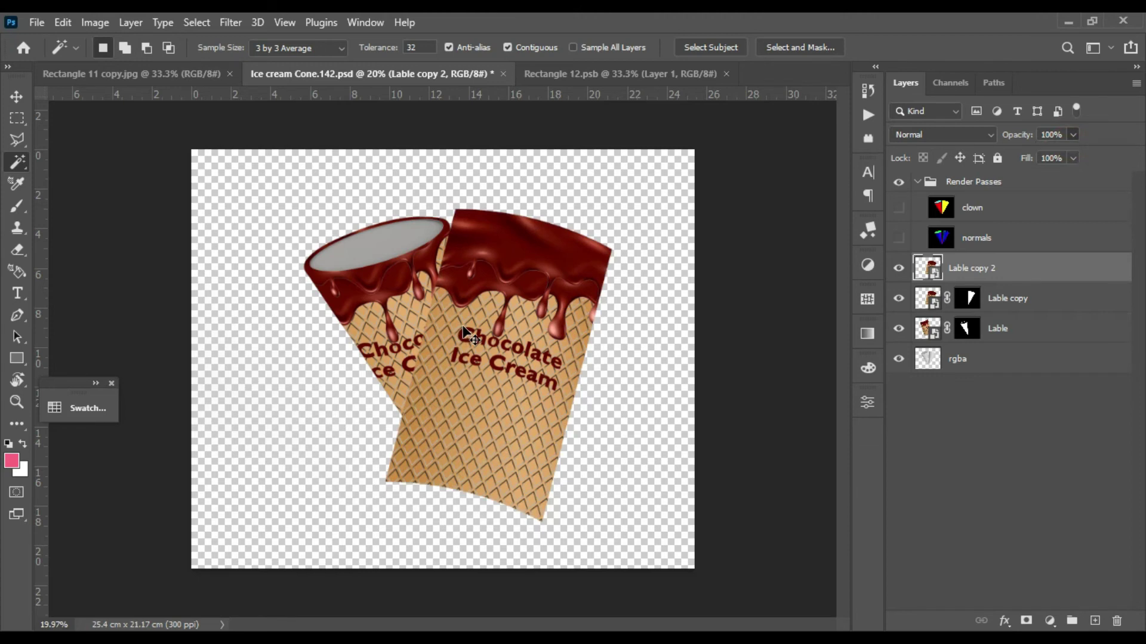
Step: Reset the Arch warp on the Lable copy 2 artwork to a flat rectangle and apply the transform
key("ctrl+t")
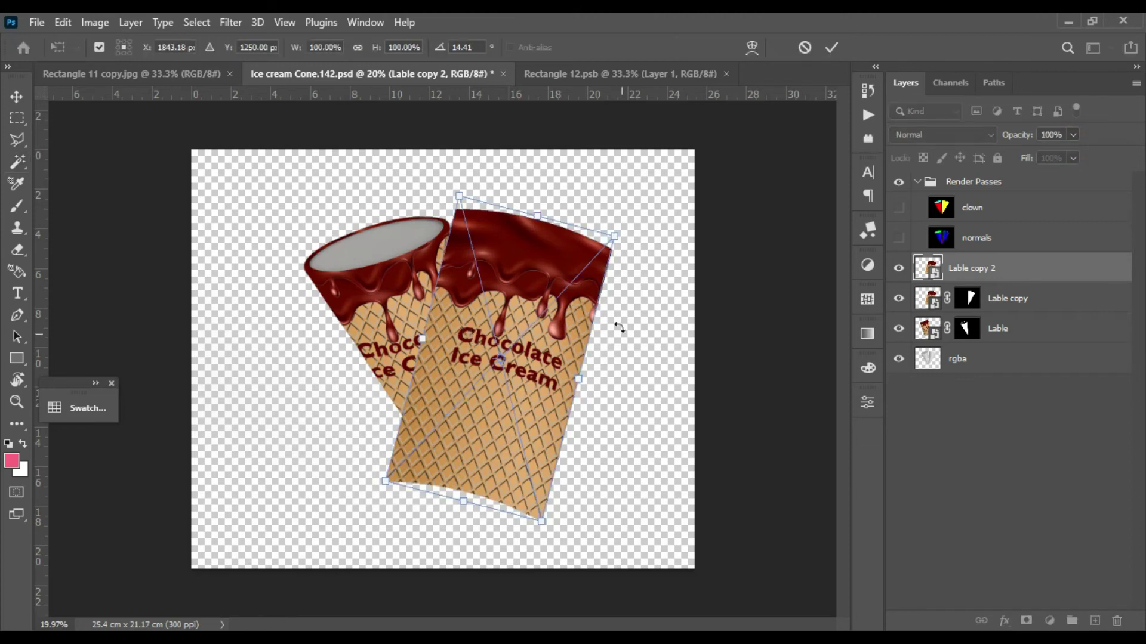
left_click(806, 48)
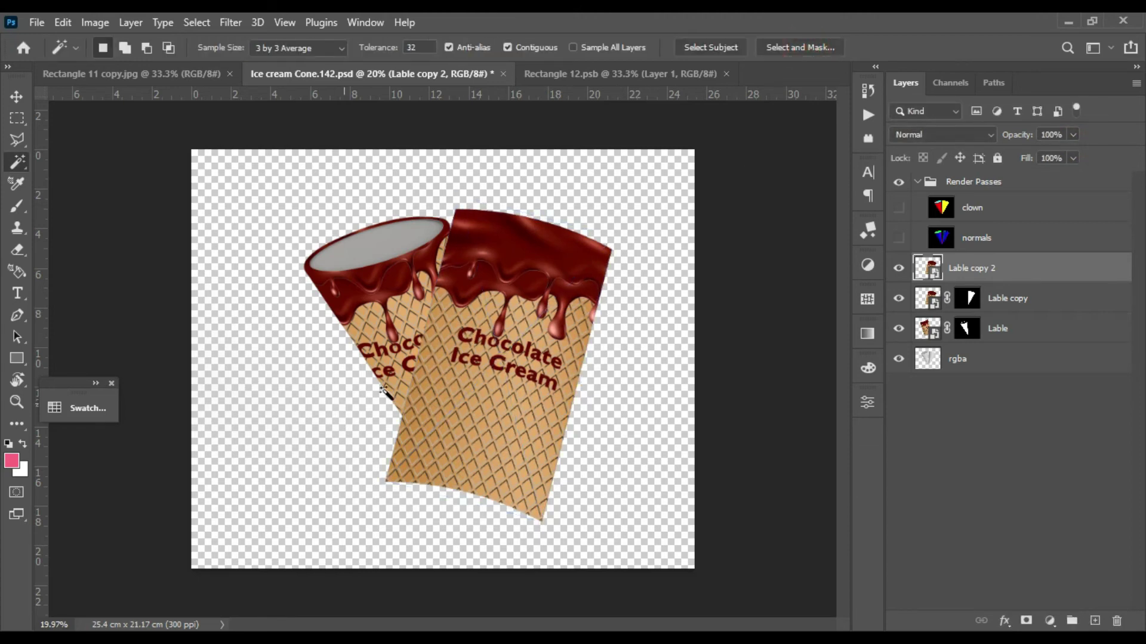
key("ctrl+t")
right_click(508, 382)
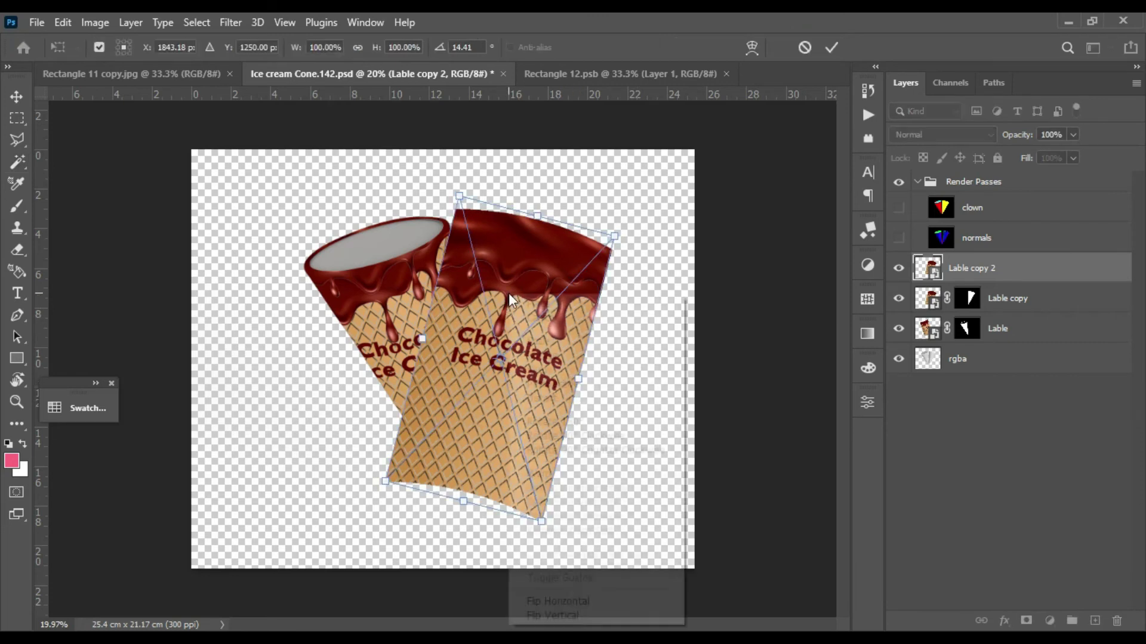
left_click(561, 474)
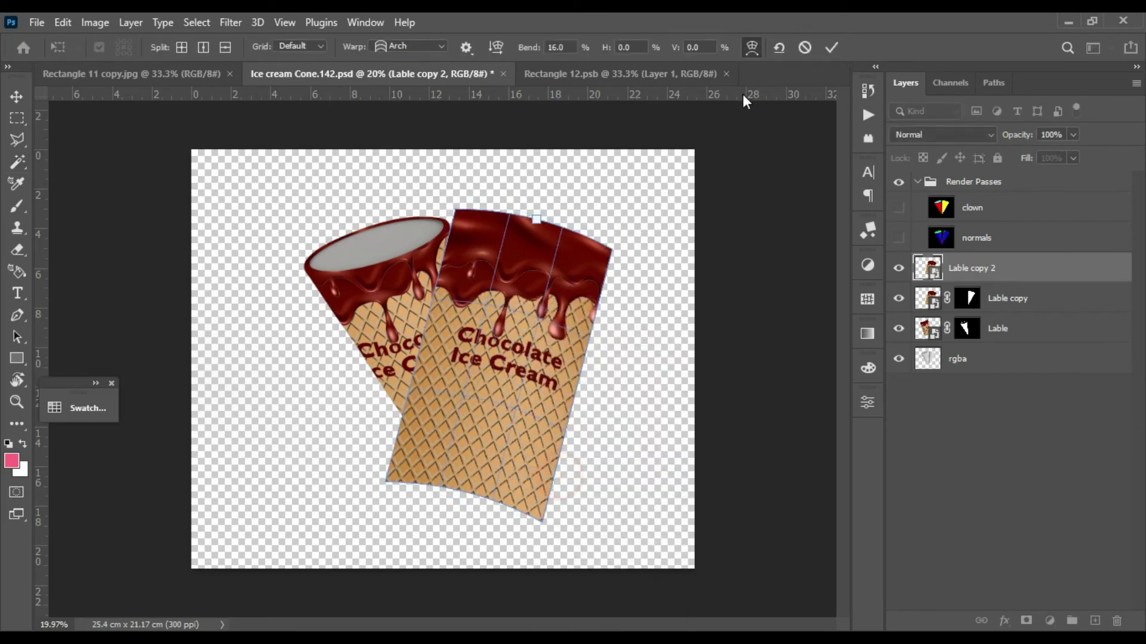
left_click(779, 48)
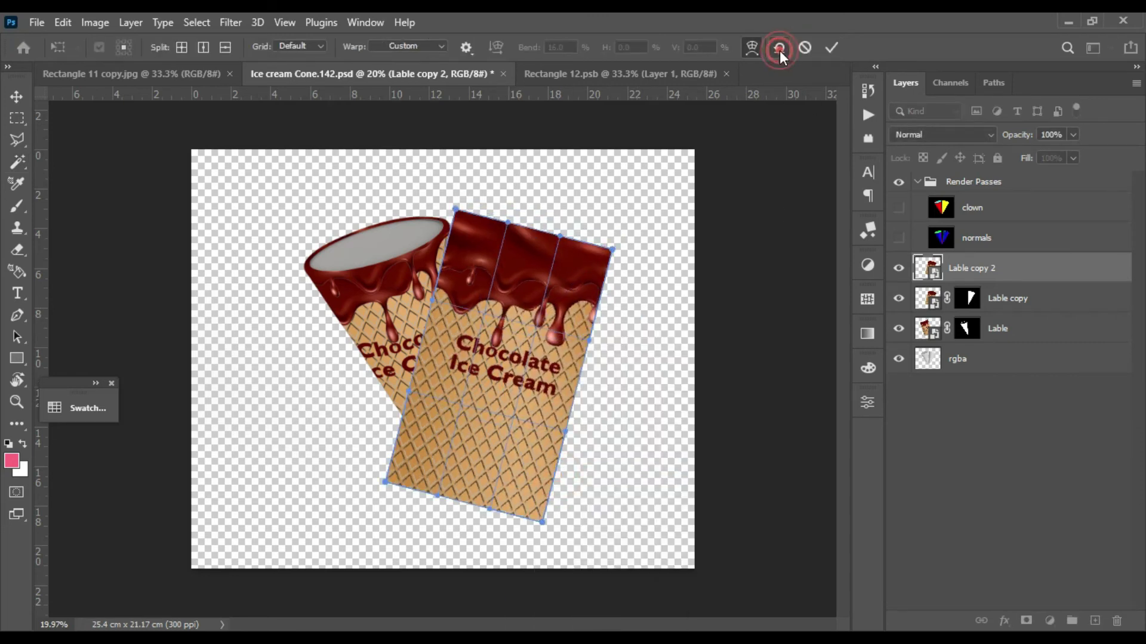
left_click(831, 47)
Step: Rotate the Lable copy 2 artwork upright to about -0.59° and center it between the two cones
key("ctrl+t")
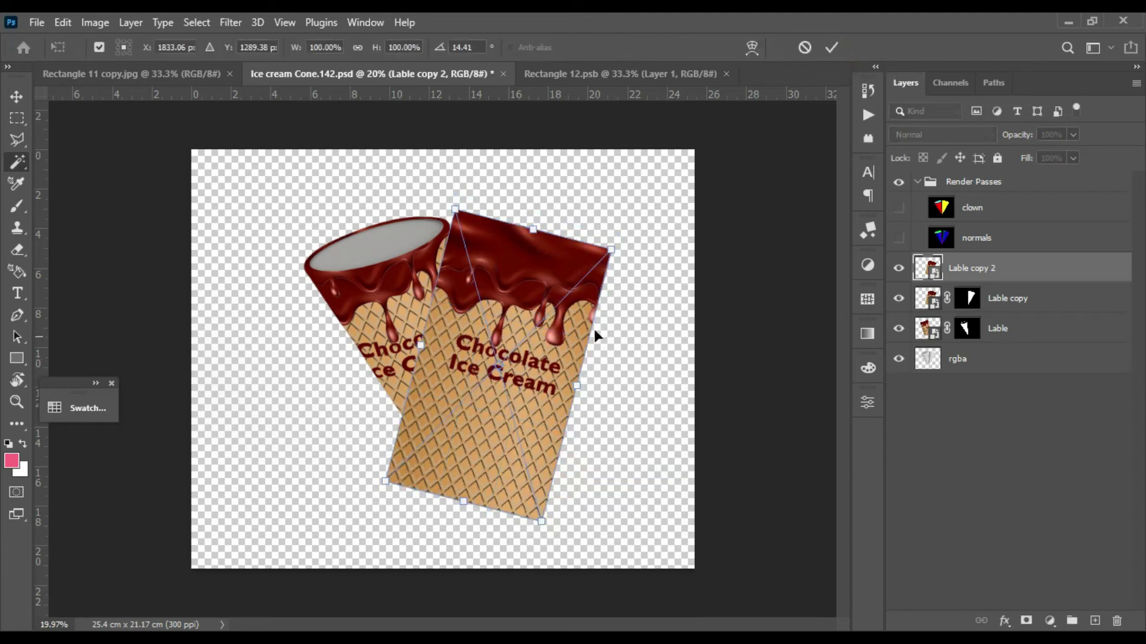
left_click_drag(628, 246, 593, 225)
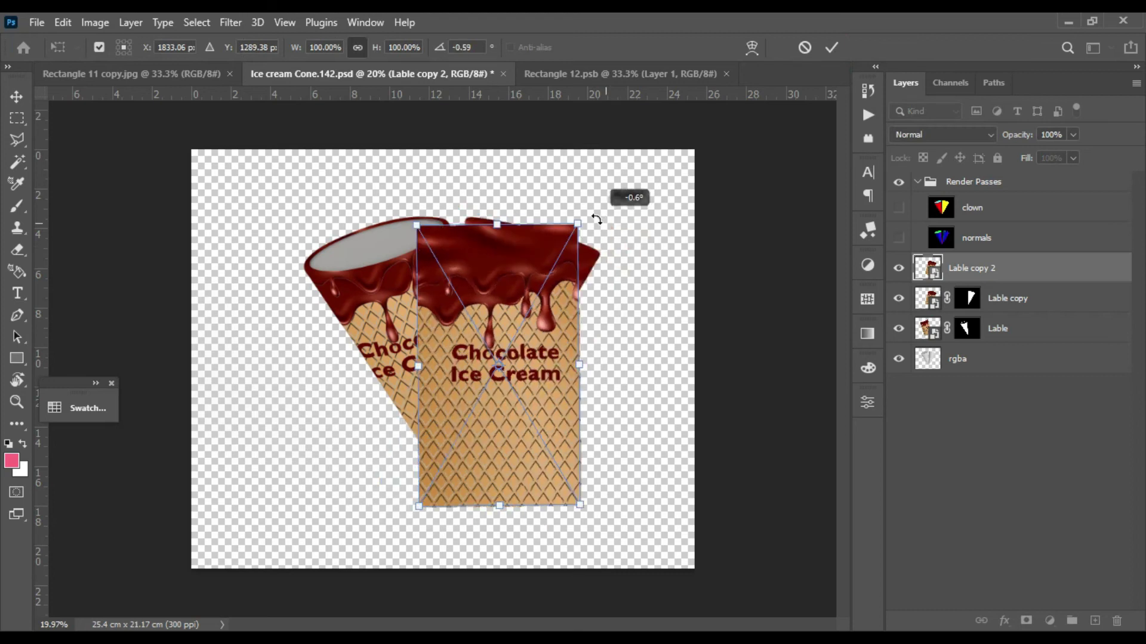
left_click_drag(529, 392, 482, 377)
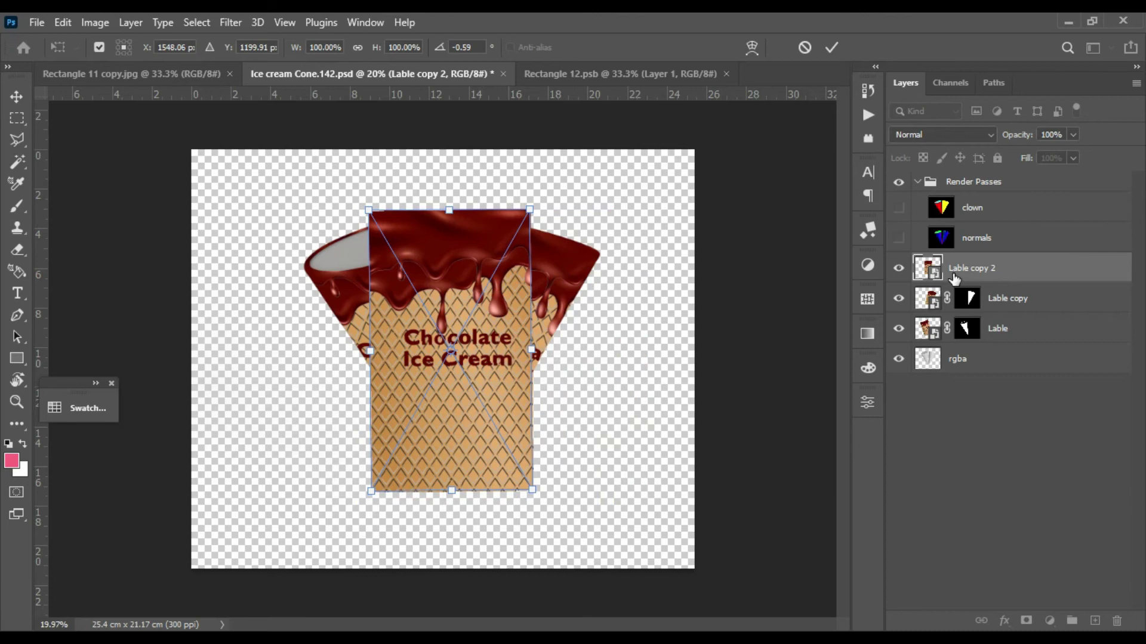
left_click_drag(955, 268, 979, 223)
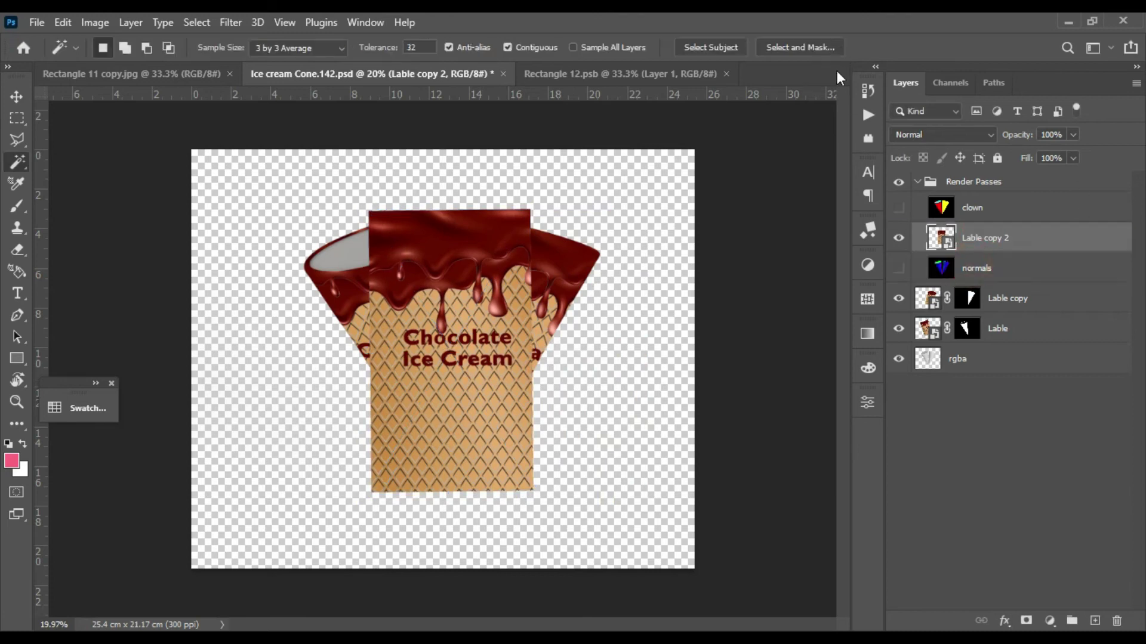
left_click(1059, 159)
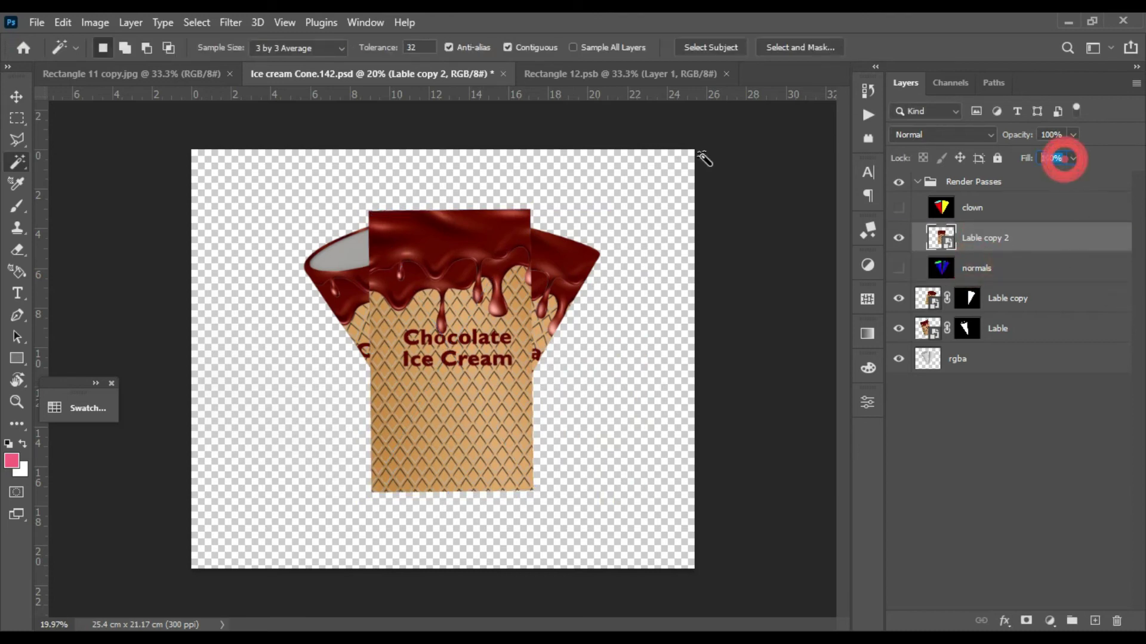
key("Delete")
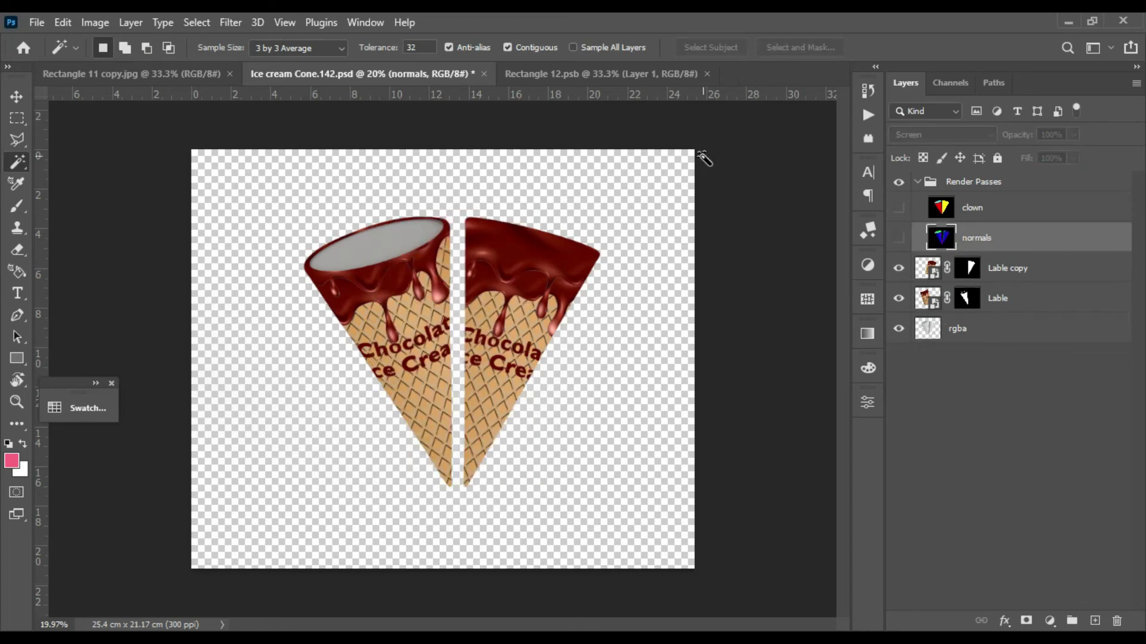
key("ctrl+z")
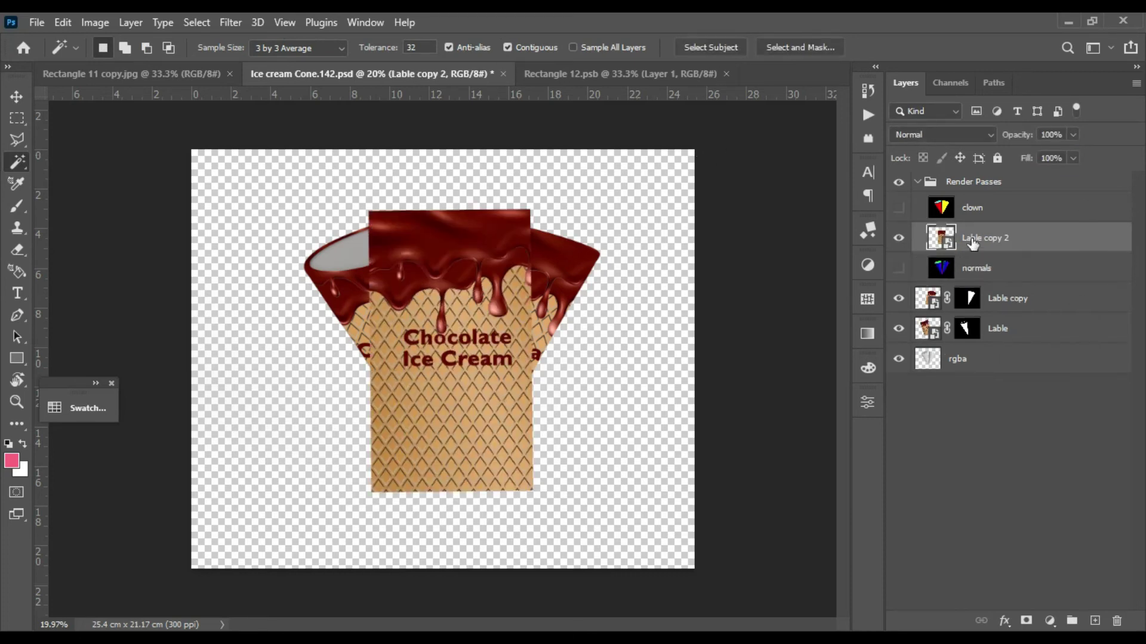
left_click_drag(1023, 238, 1017, 290)
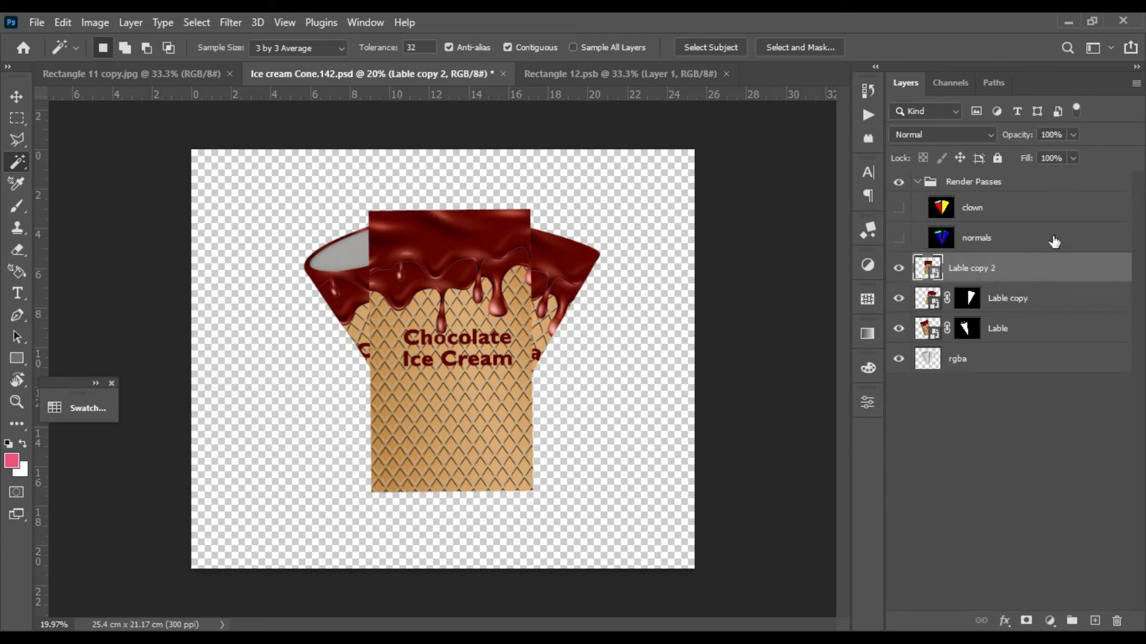
left_click(1064, 155)
key("Delete")
key("Delete")
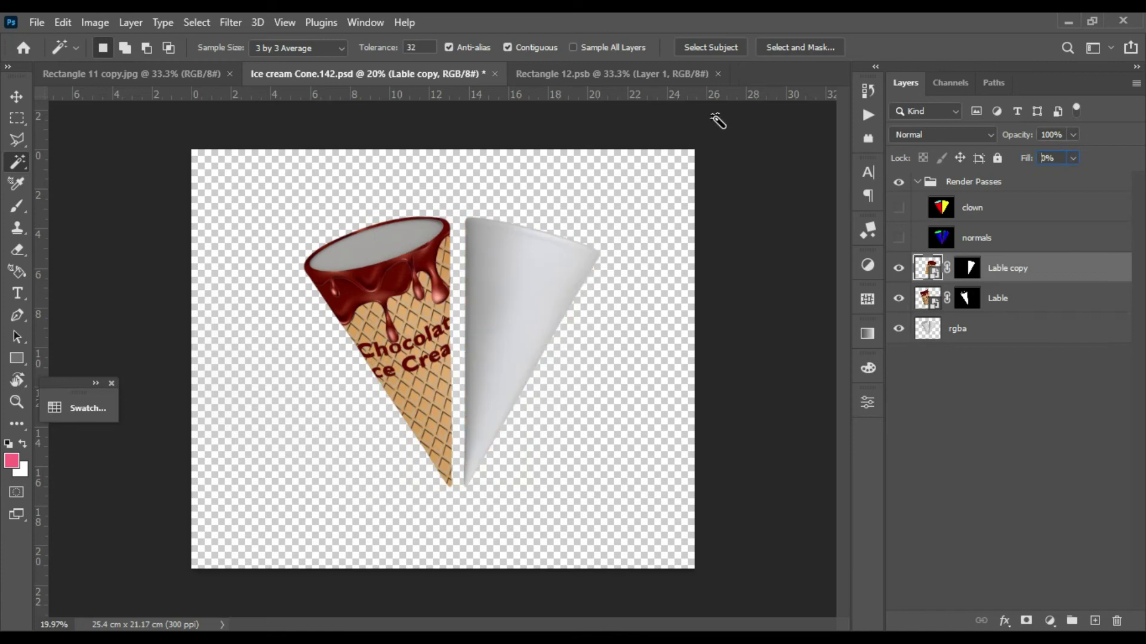
type("10")
key("Return")
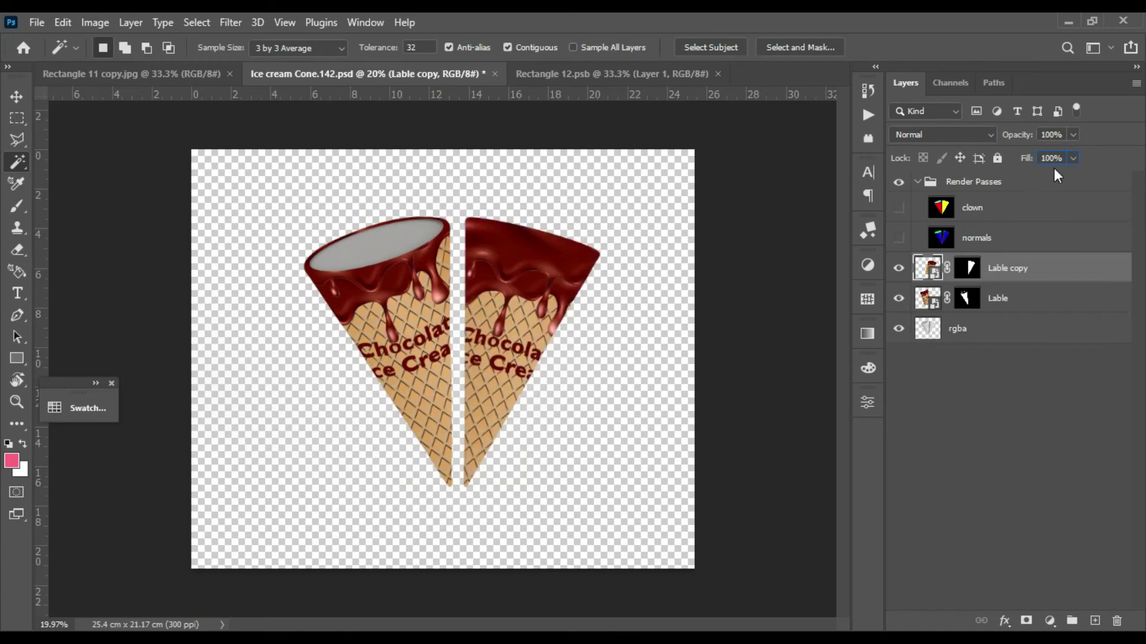
key("ctrl+z")
left_click(922, 275)
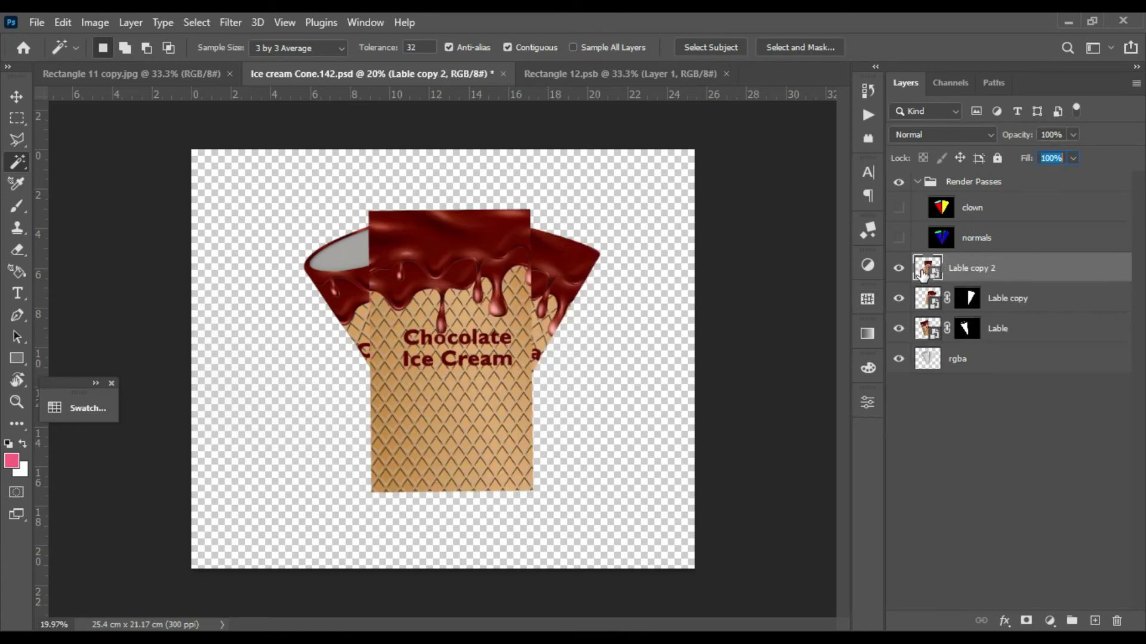
left_click(1052, 156)
key("ctrl+z")
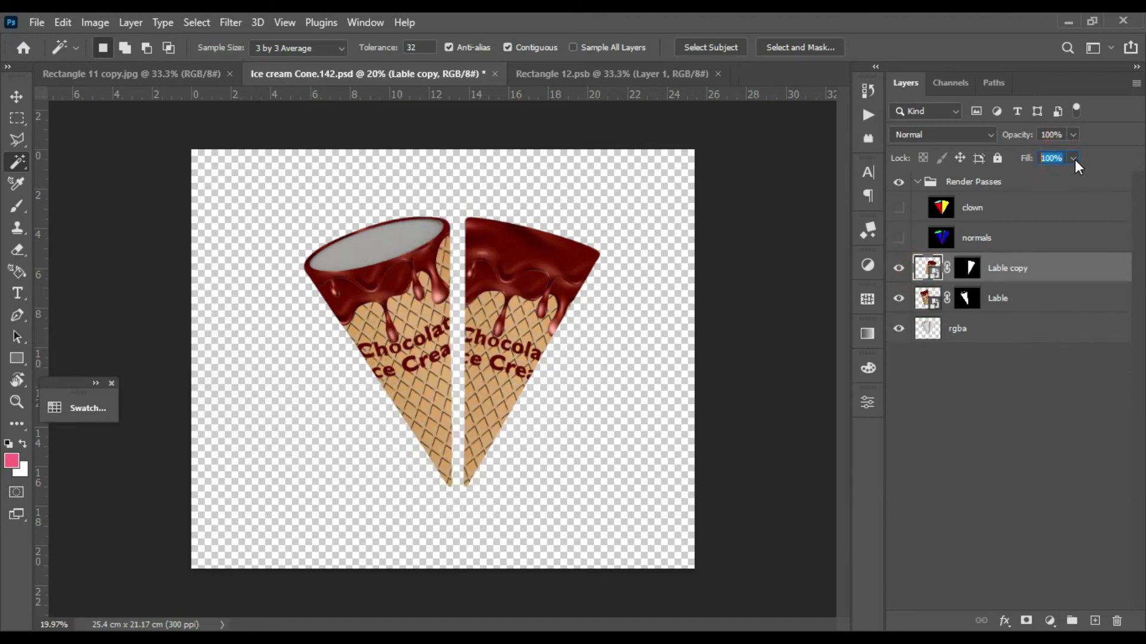
key("ctrl+shift+z")
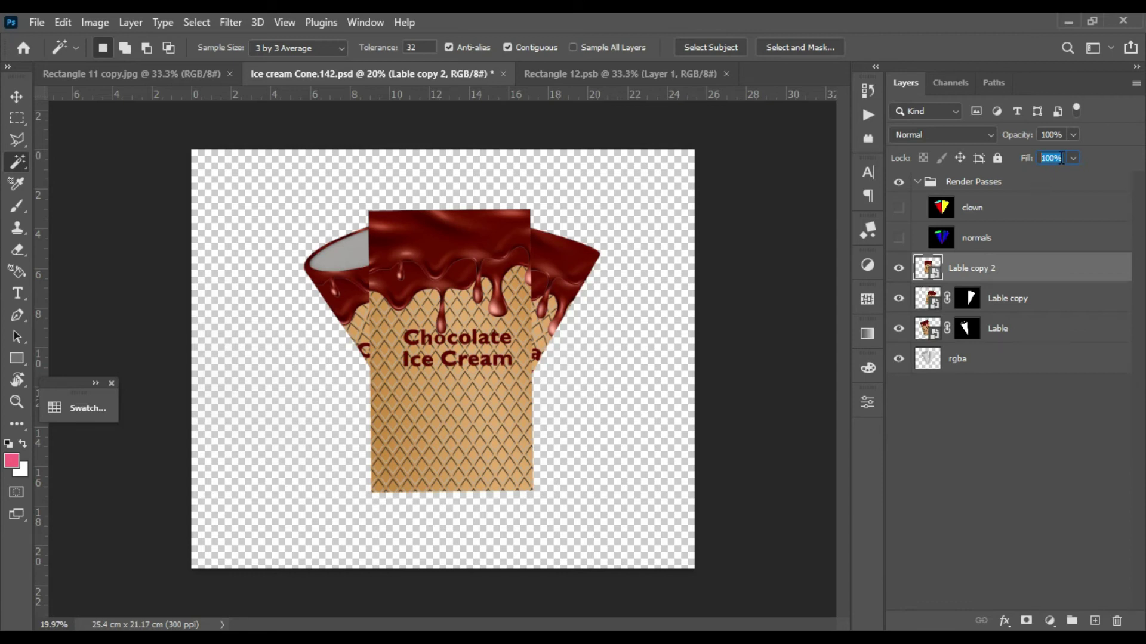
Step: Set the Lable copy 2 layer's fill to 0% and rename the layer Lable Change
type("0")
key("Return")
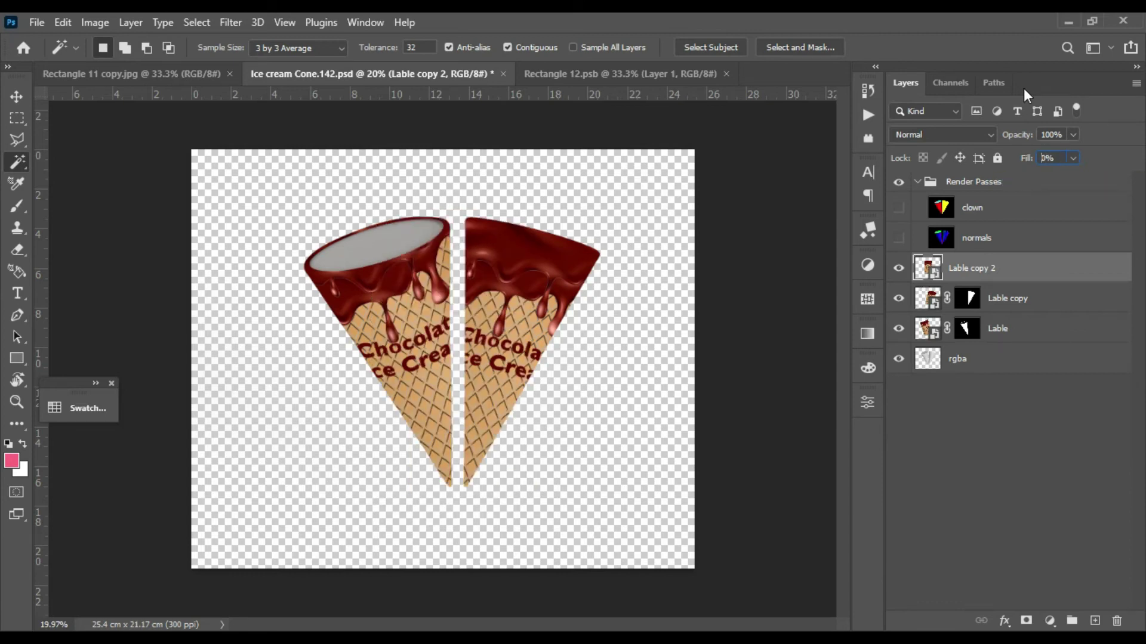
left_click(1057, 134)
double_click(968, 270)
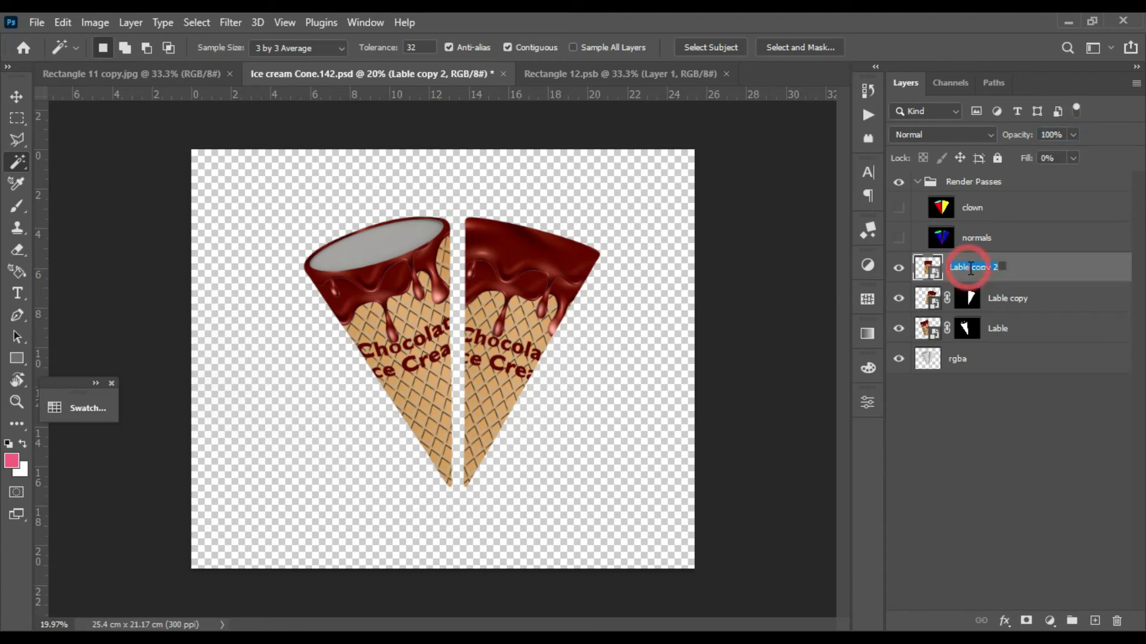
left_click(970, 269)
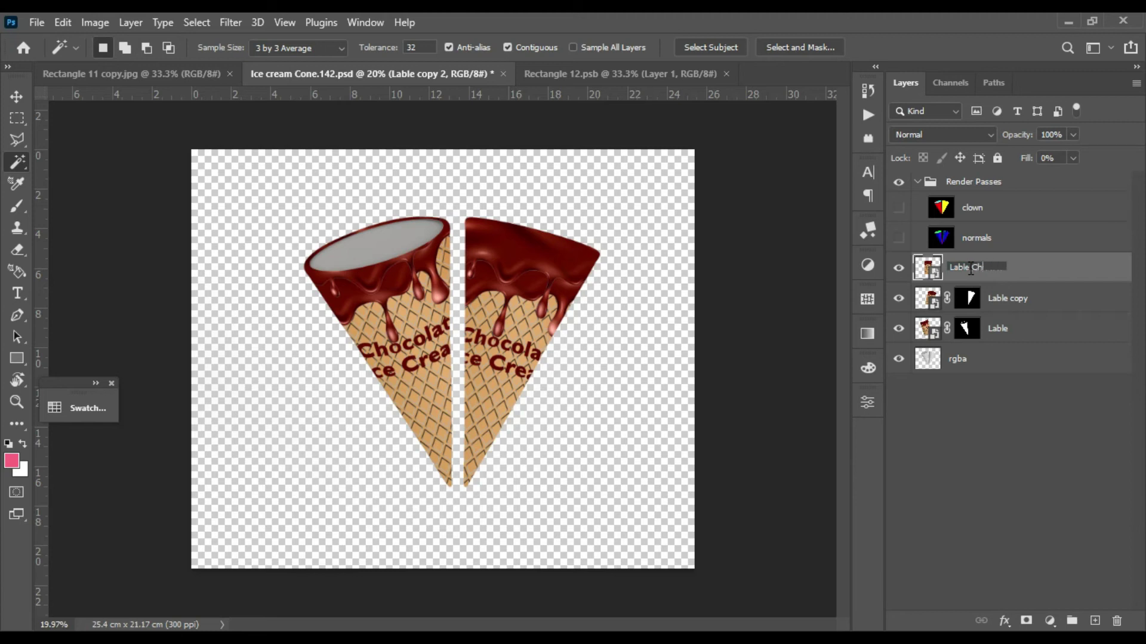
type("Change")
key("Return")
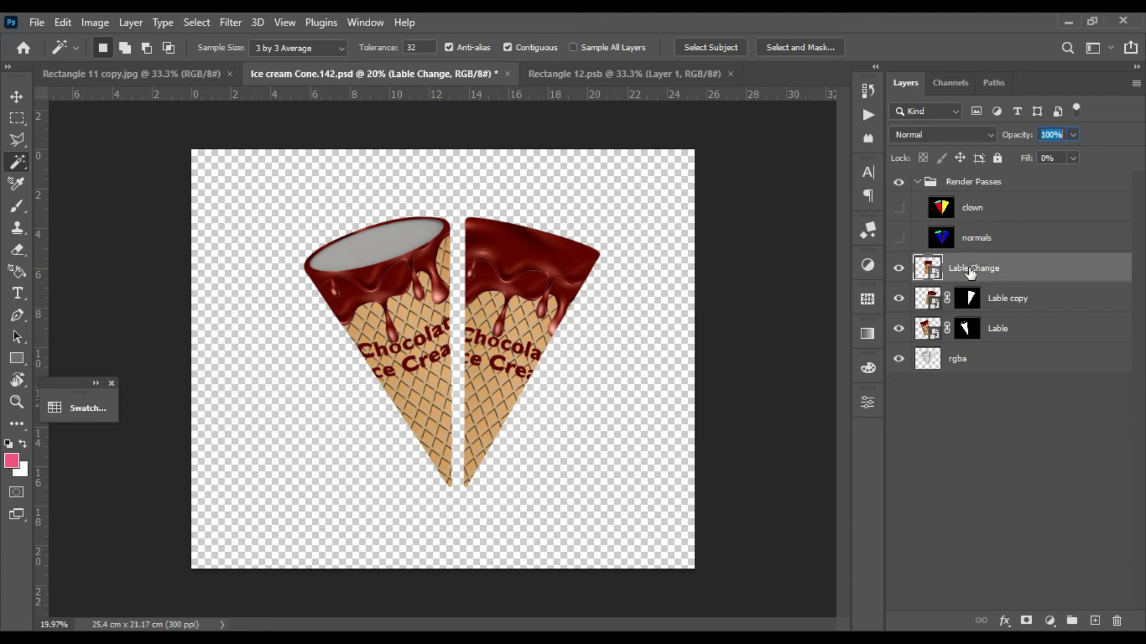
Step: Group the Lable copy and Lable layers and name the group smart Object
left_click(1083, 290)
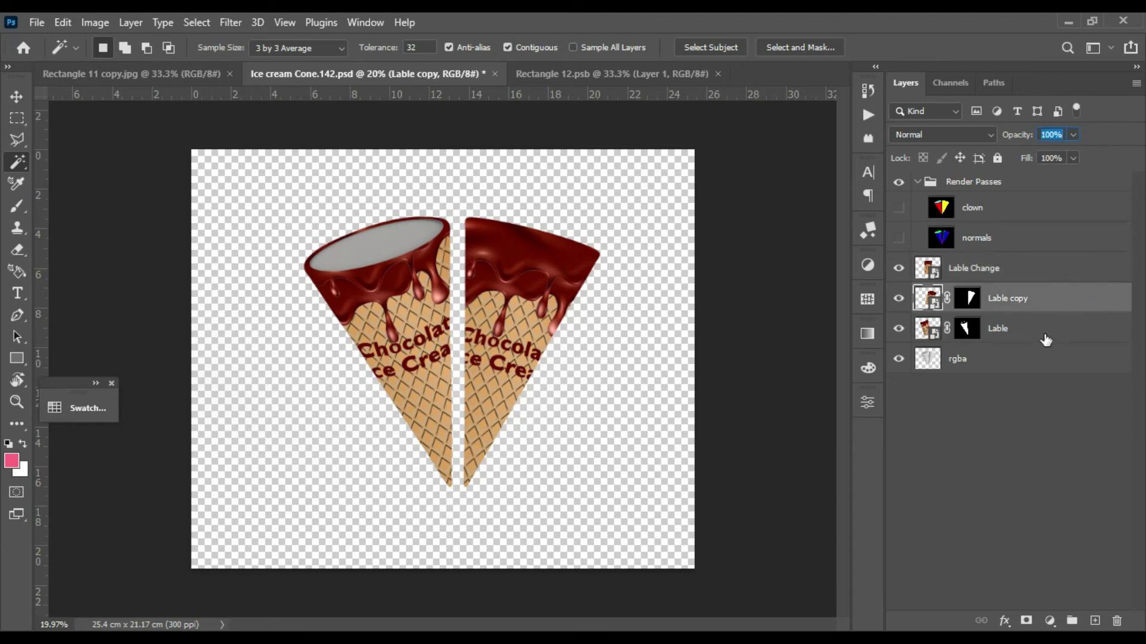
left_click(1047, 330, "shift")
left_click_drag(1051, 329, 1073, 621)
double_click(960, 294)
type("smart Object")
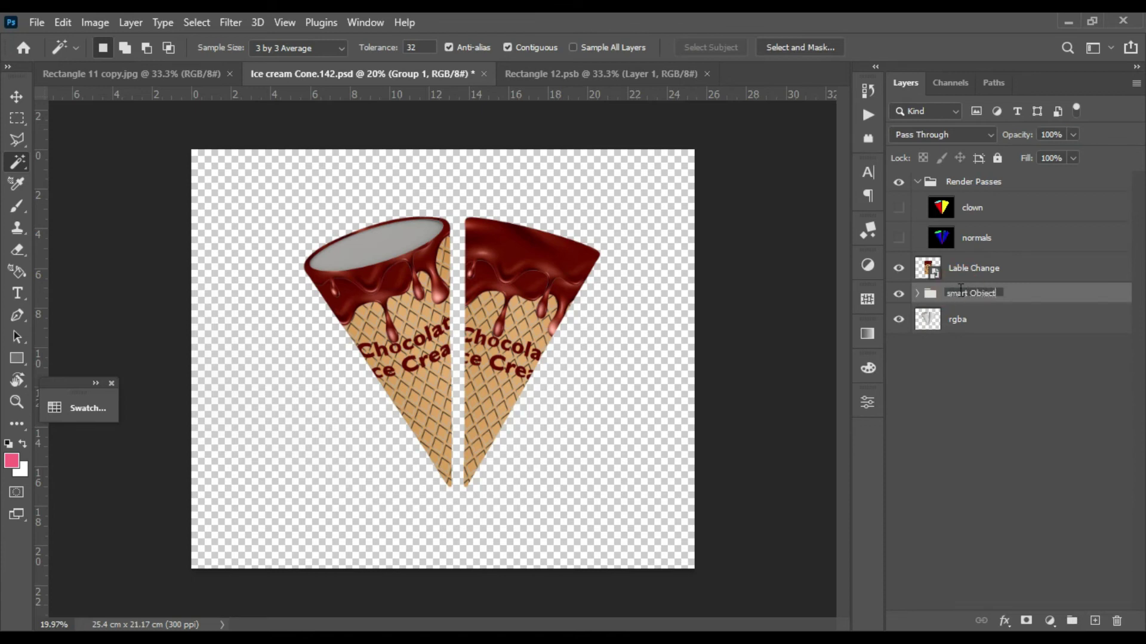
key("Return")
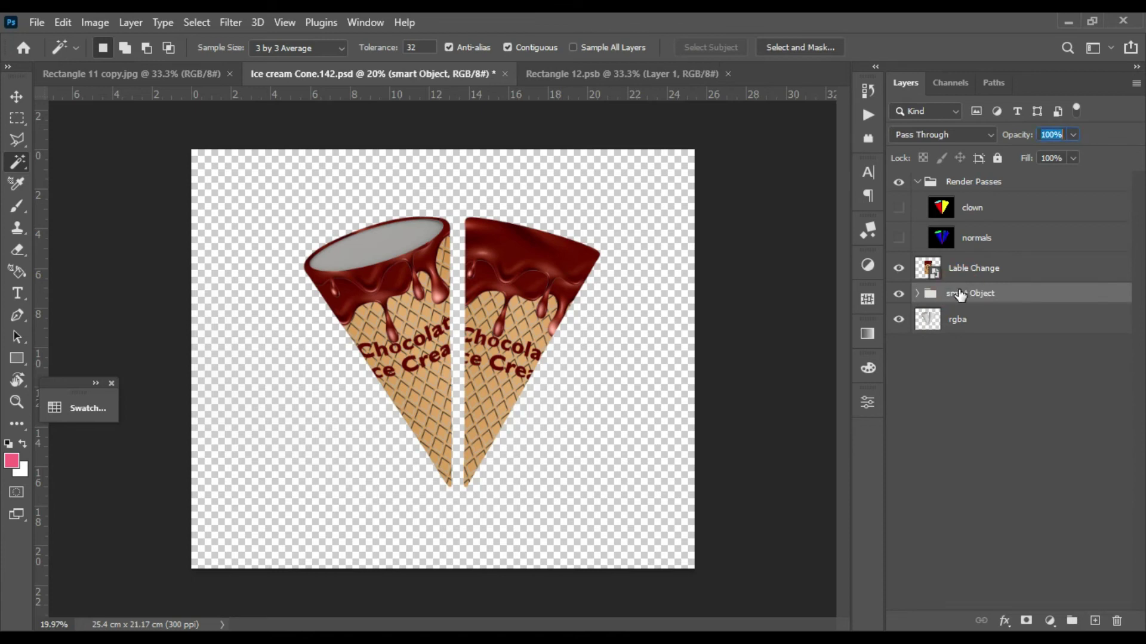
Step: Hide the Lable Change layer, place it below the smart Object group, and mark it with the red color label
left_click(898, 273)
left_click_drag(1008, 278, 1000, 309)
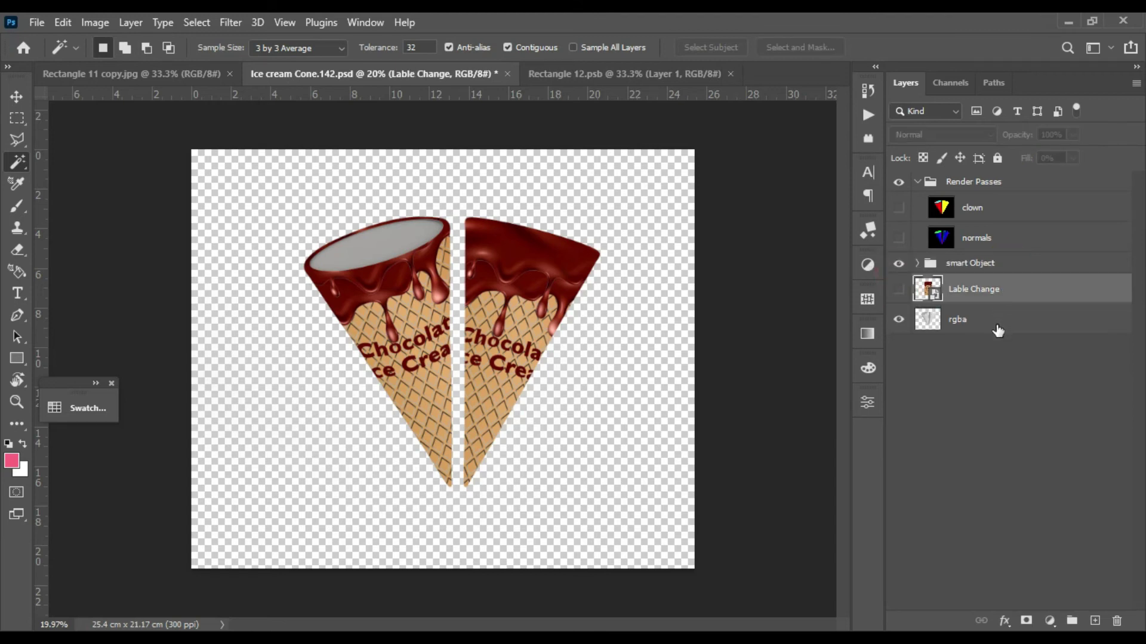
right_click(922, 293)
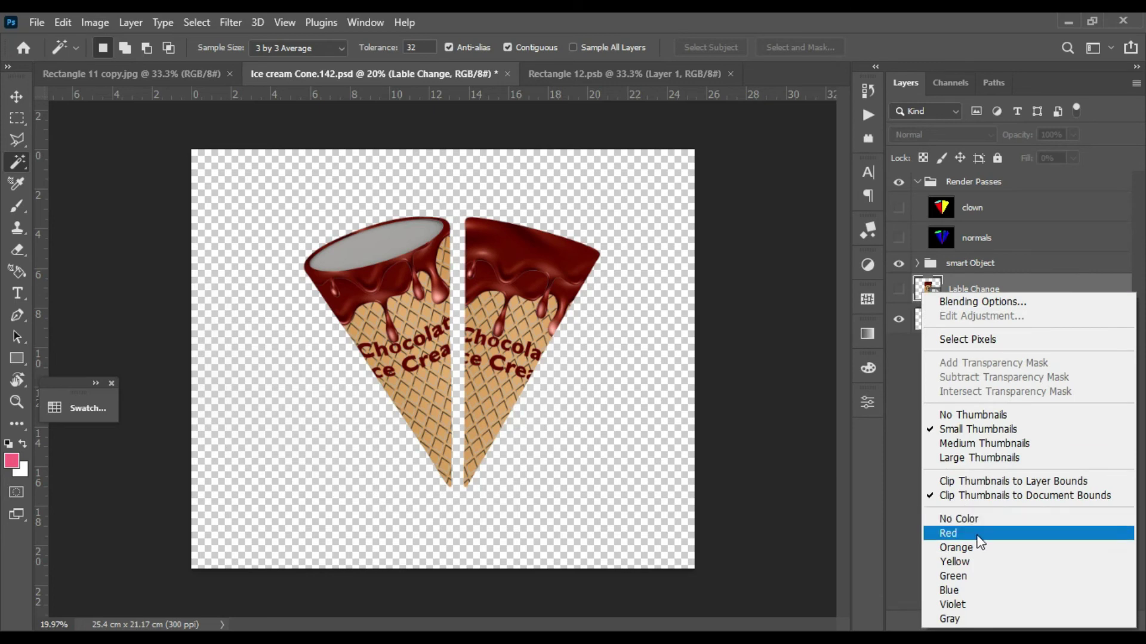
left_click(977, 534)
left_click(1041, 411)
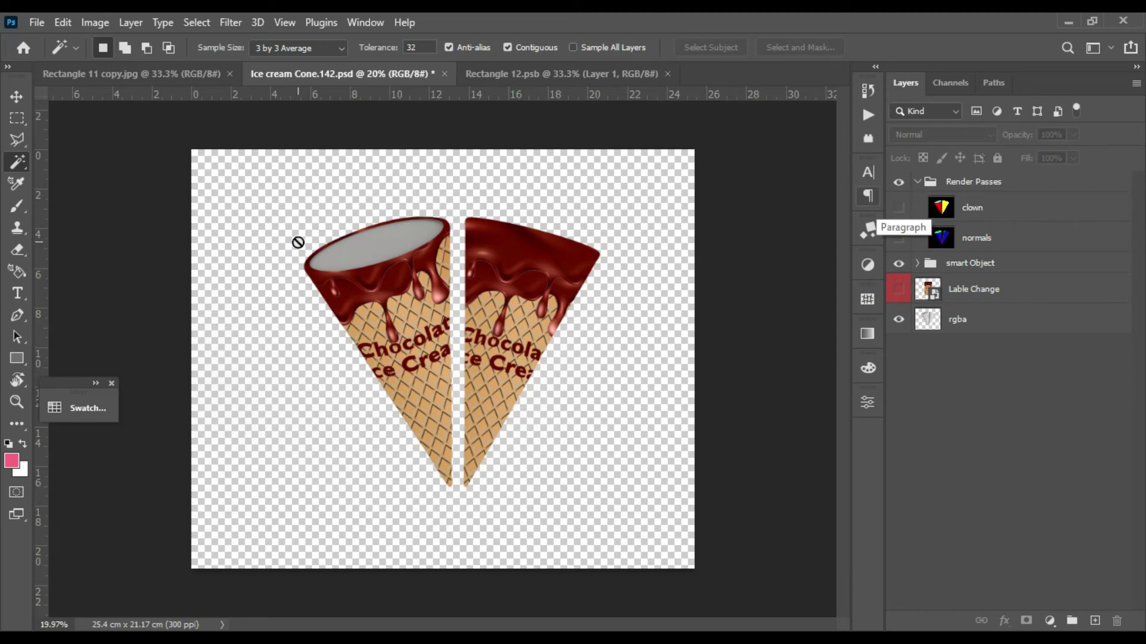
left_click(1049, 412)
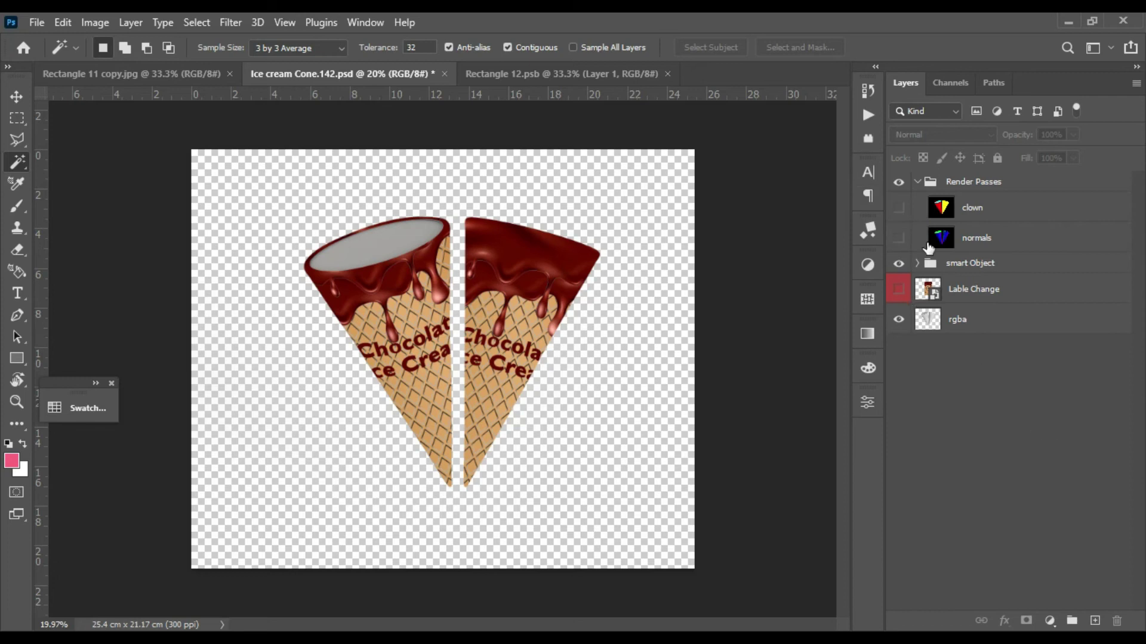
left_click(899, 208)
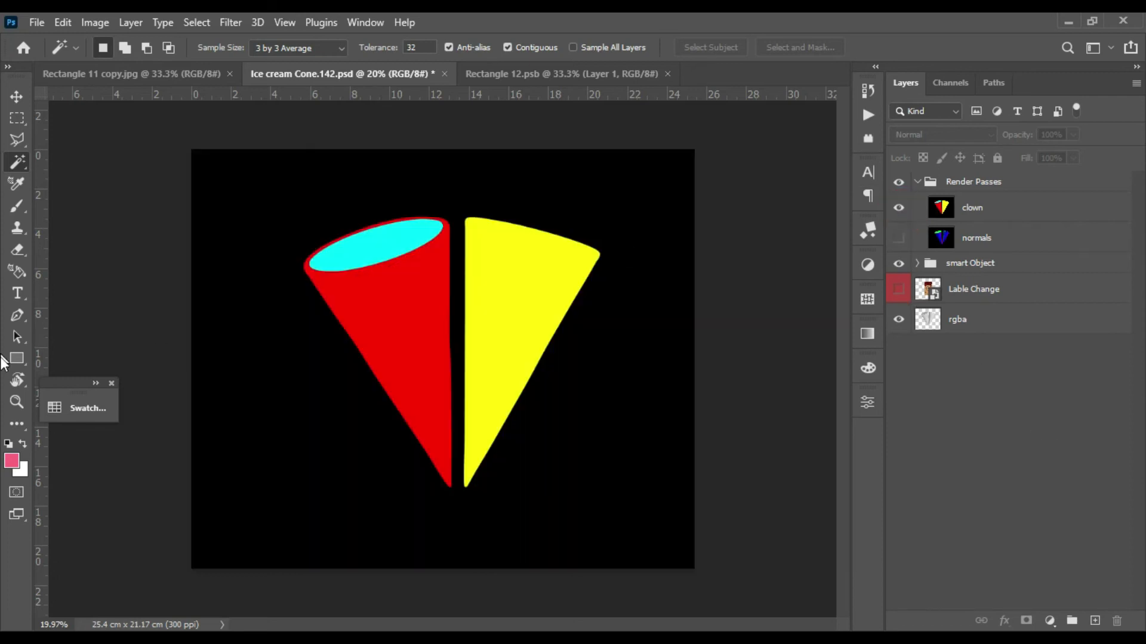
left_click(16, 358)
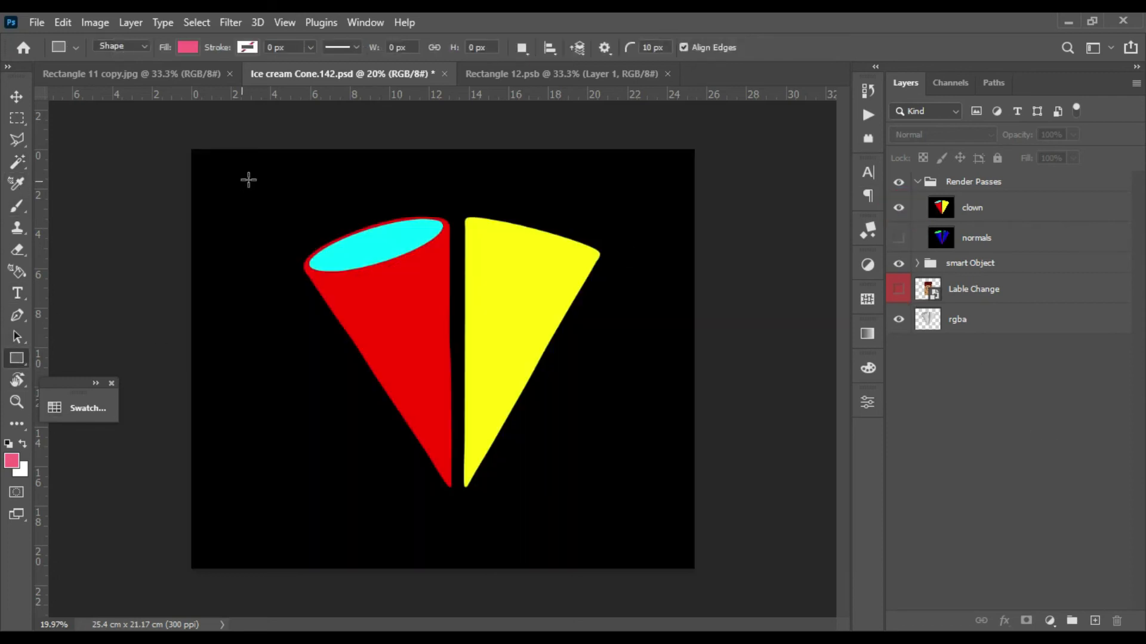
left_click_drag(292, 182, 457, 341)
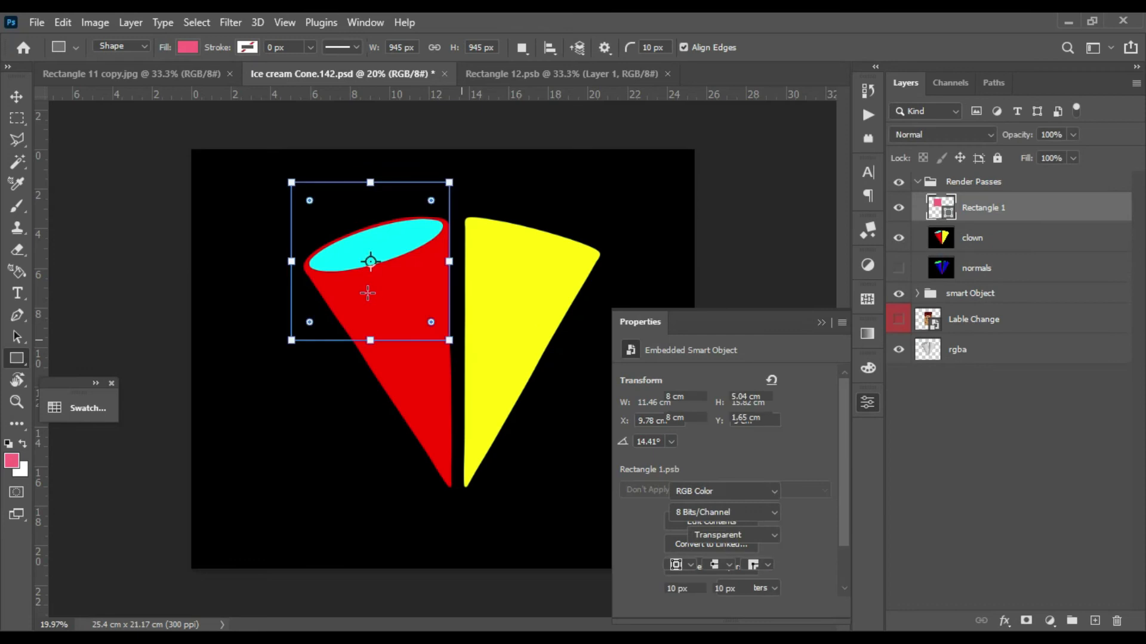
left_click(821, 323)
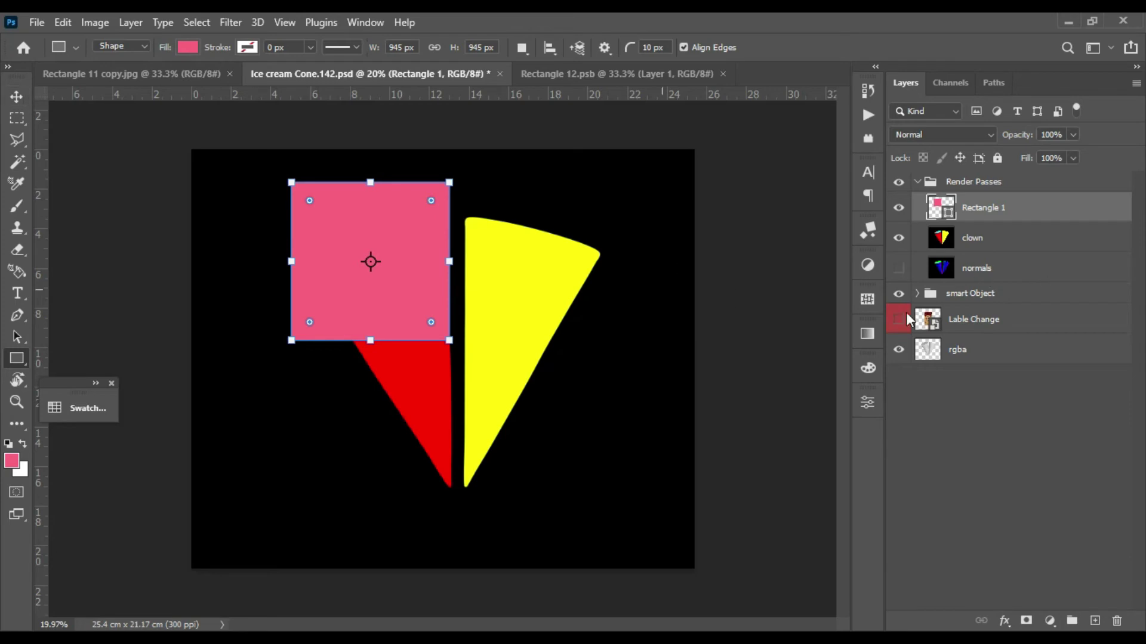
left_click(866, 402)
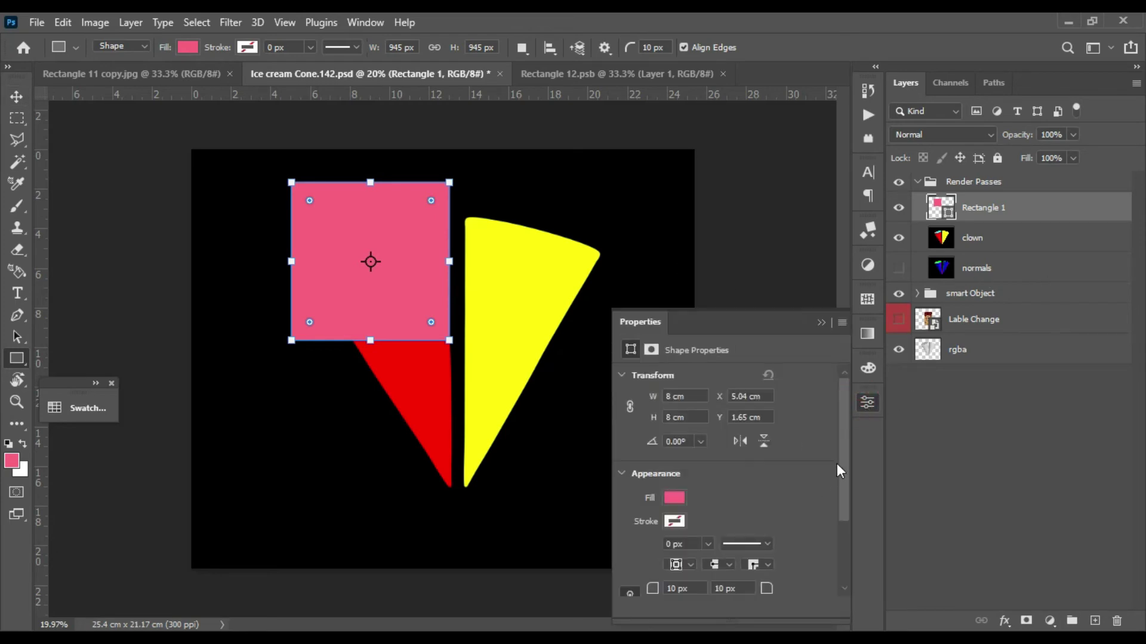
left_click_drag(839, 468, 839, 528)
left_click(687, 488)
type("0")
key("Return")
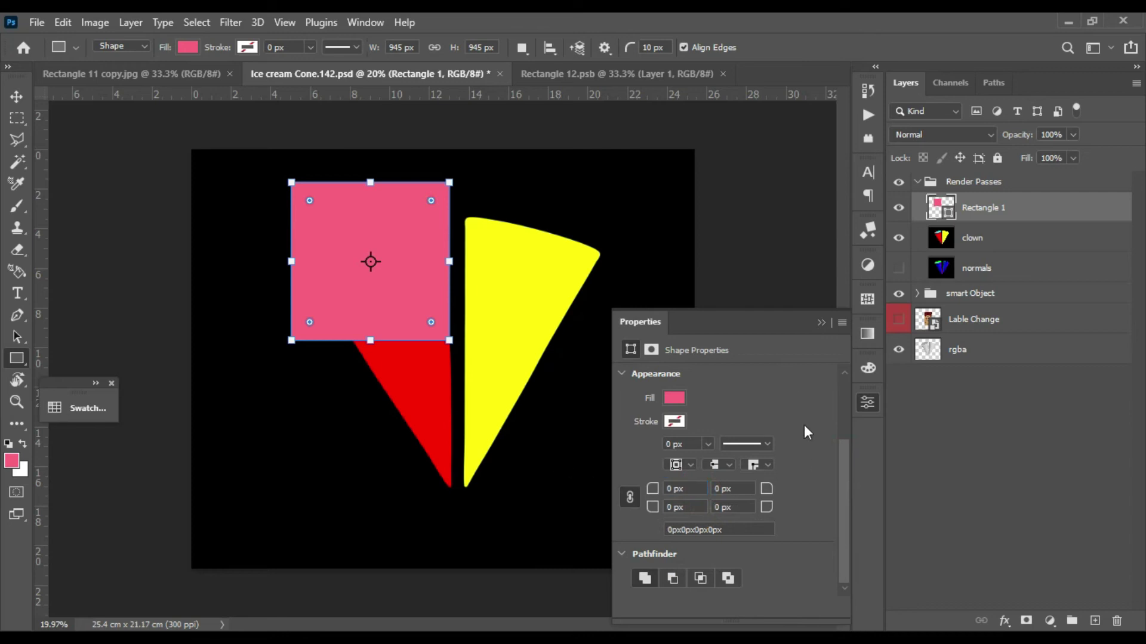
left_click(821, 323)
left_click_drag(971, 224, 993, 302)
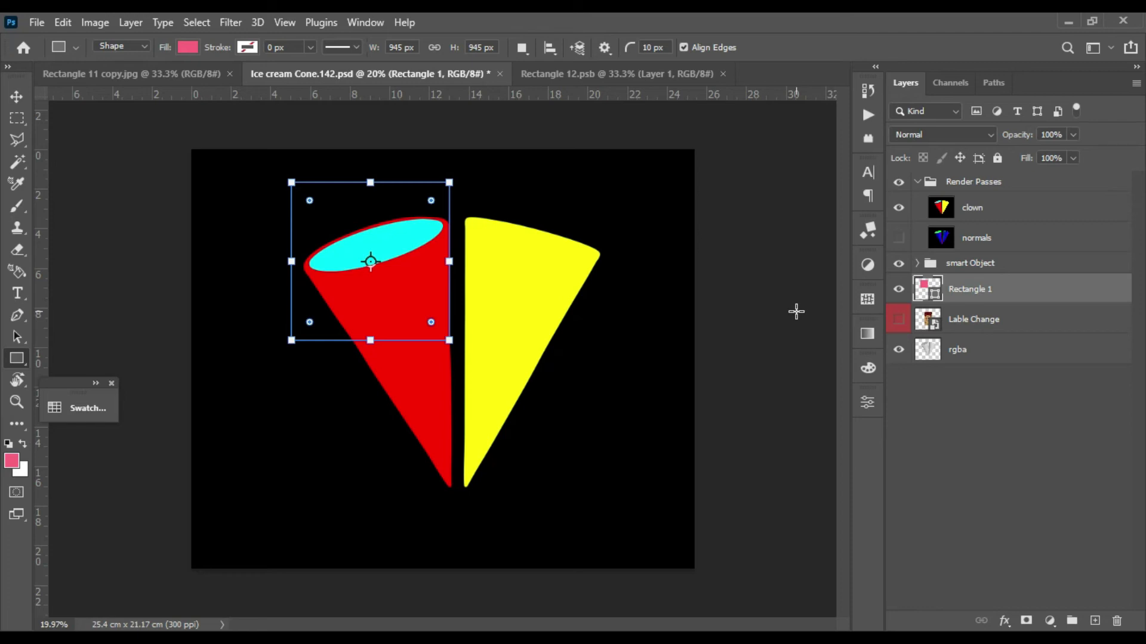
key("ctrl+z")
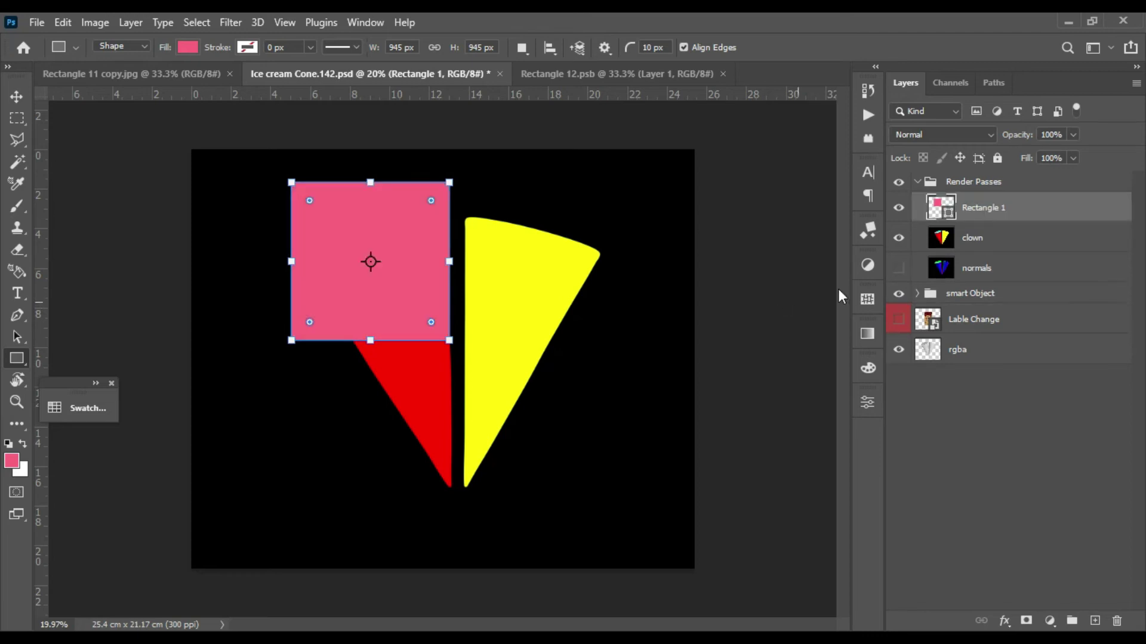
key("ctrl+z")
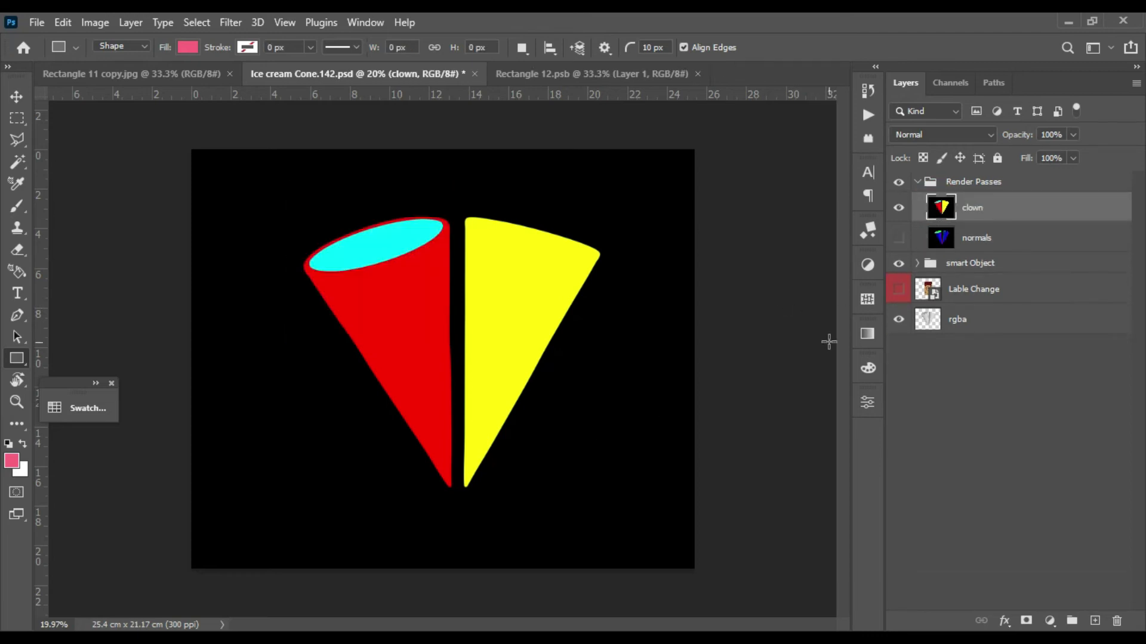
Step: Duplicate the Lable Change layer and place the copy first inside the smart Object group
left_click(918, 264)
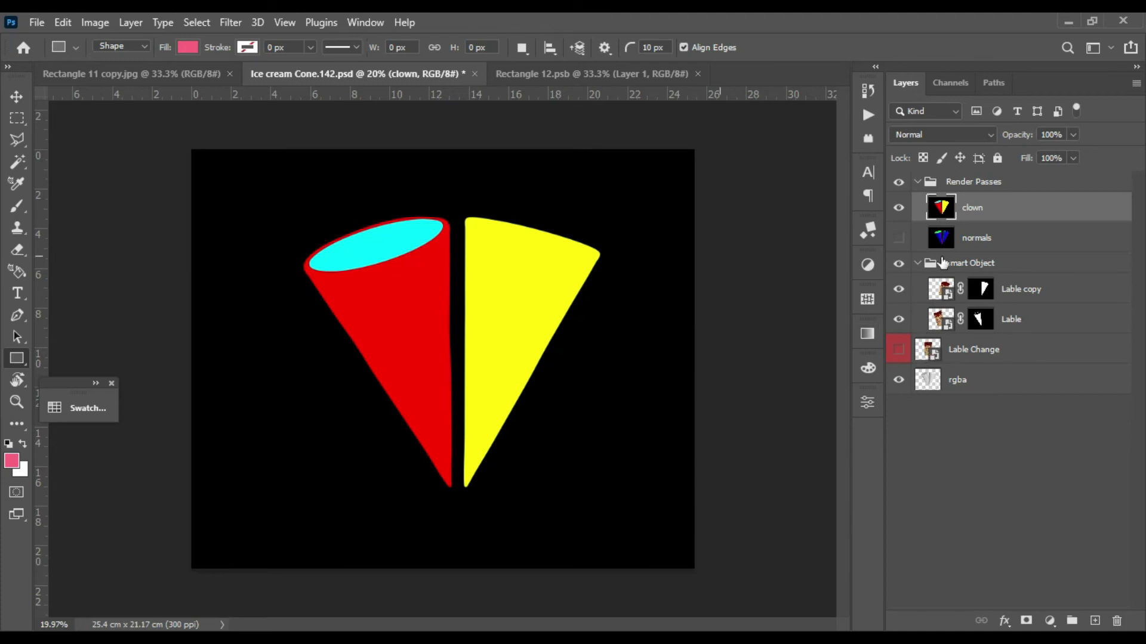
left_click(930, 352)
key("ctrl+j")
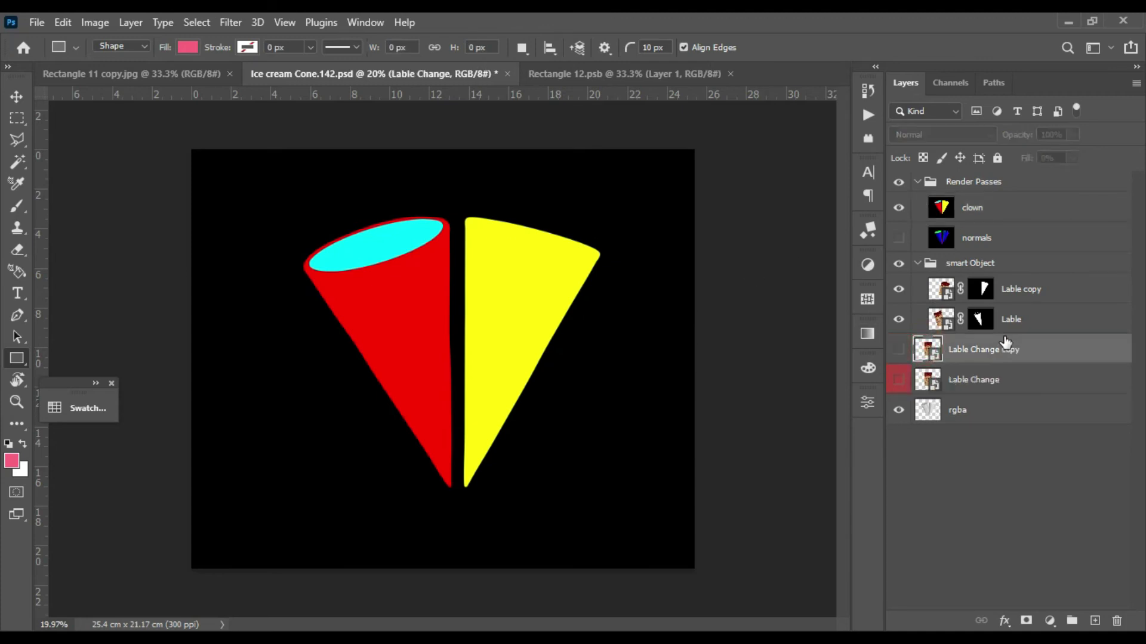
left_click_drag(932, 354, 973, 276)
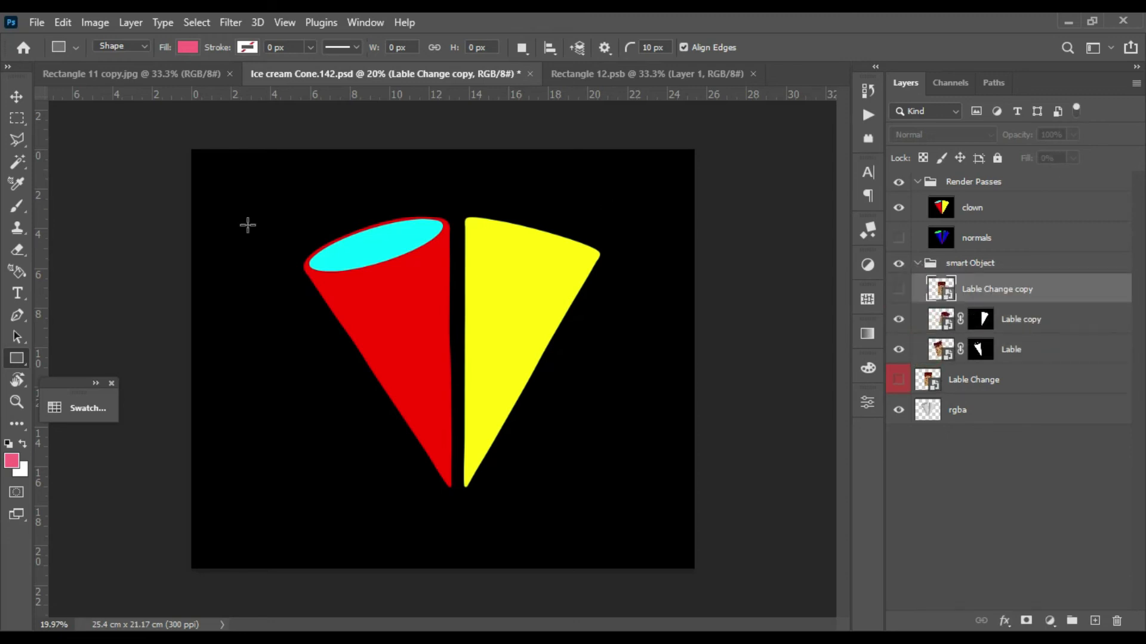
Step: Show the Lable Change copy layer at 100% fill and hide the clown pass
left_click(899, 291)
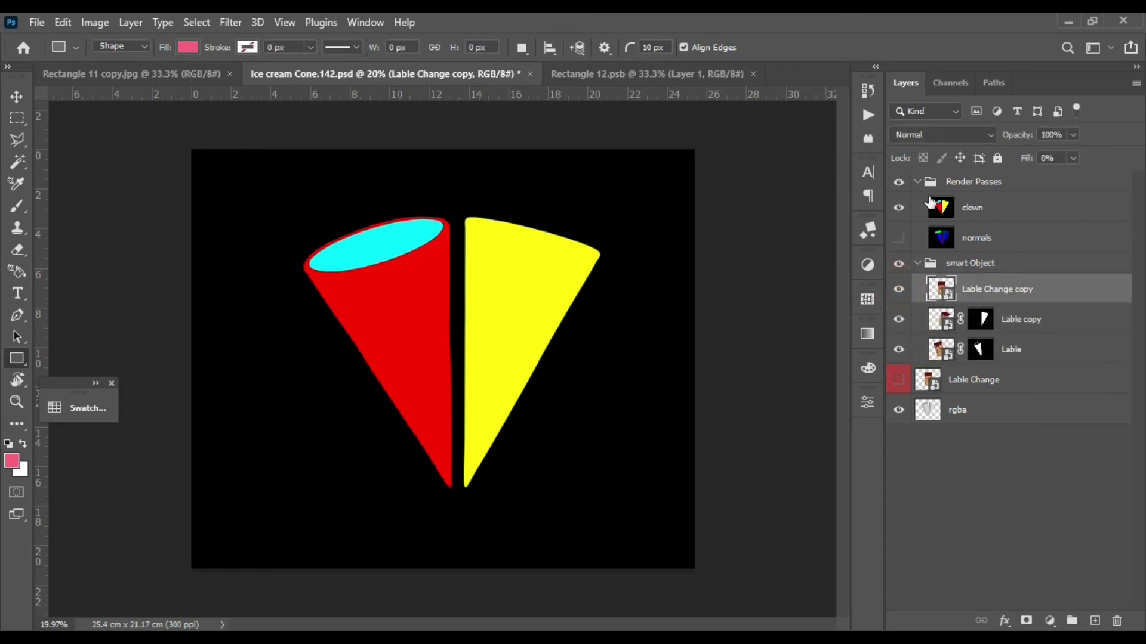
left_click(898, 208)
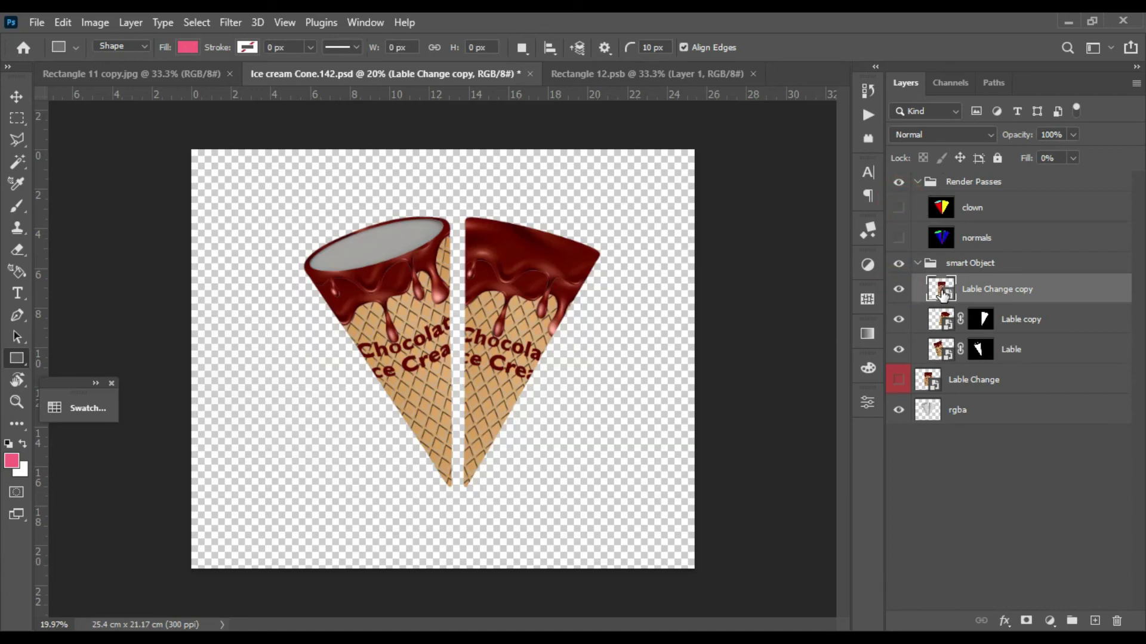
left_click(1056, 161)
type("100")
key("Return")
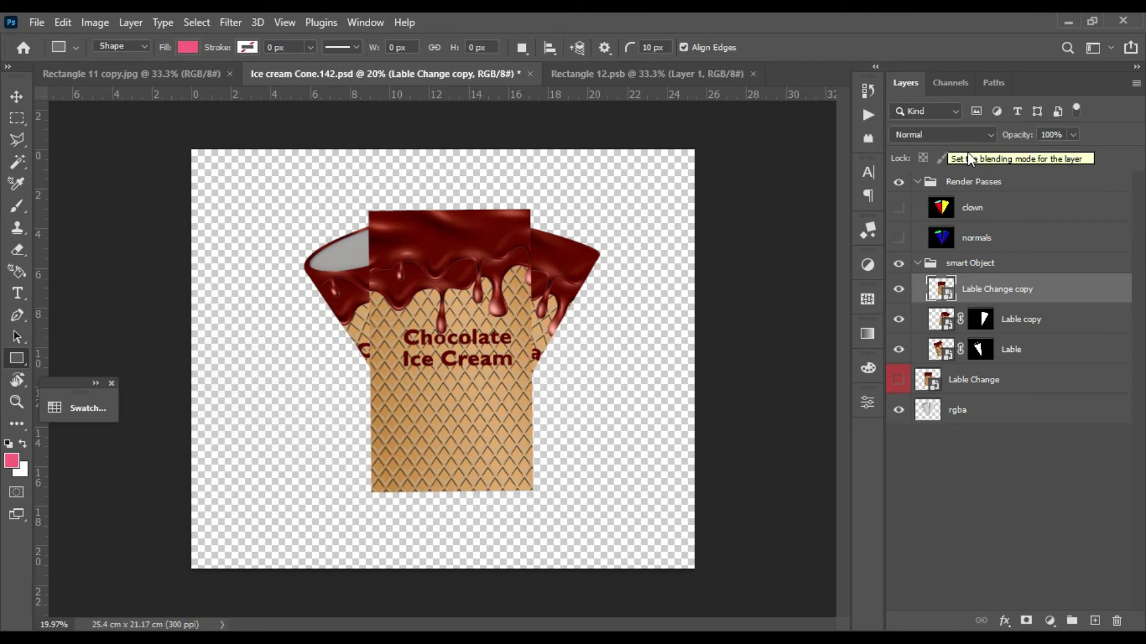
Step: Scale the Lable Change copy artwork to about 73.62%, rotate it to about -22.69°, and place it over the opening of the open cone
key("ctrl+t")
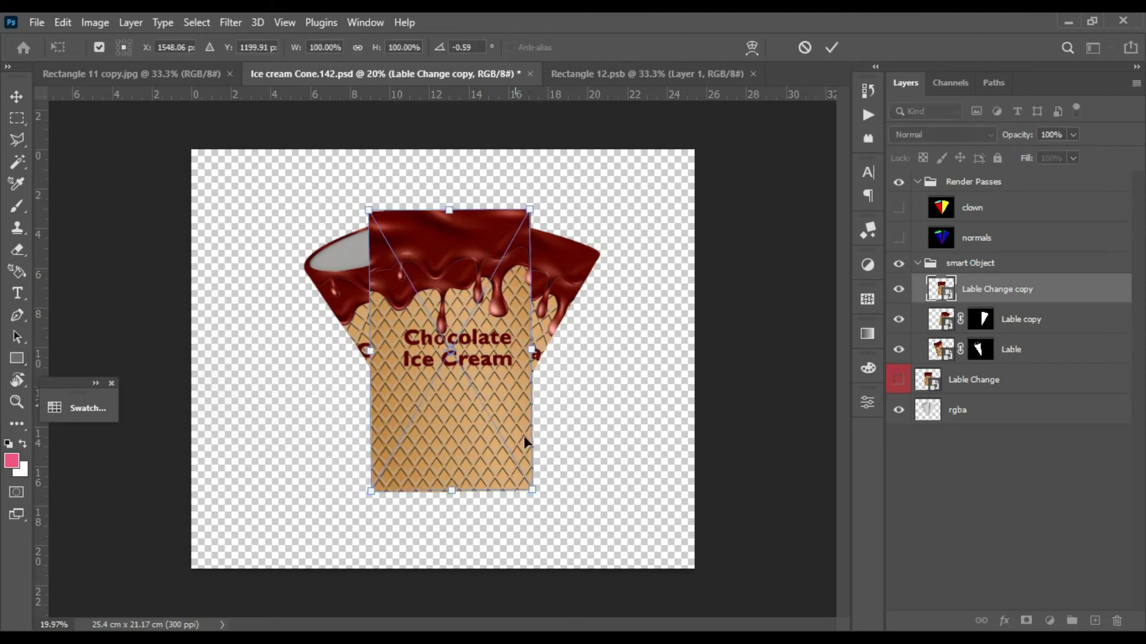
left_click_drag(536, 490, 458, 341, "alt")
left_click_drag(397, 306, 395, 333)
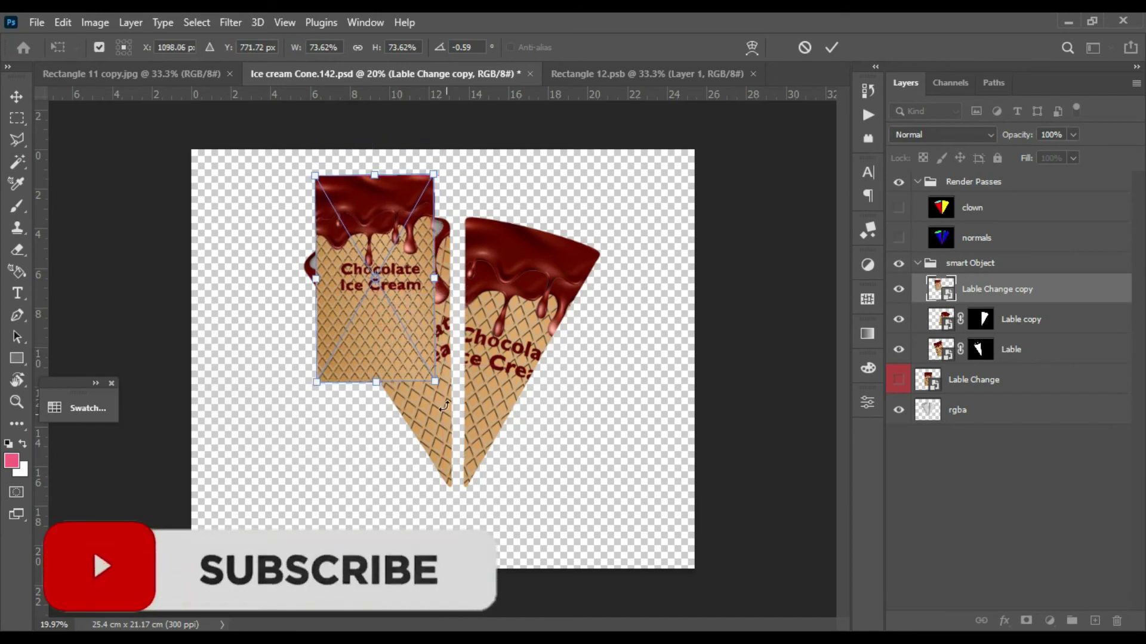
left_click(424, 351, "alt")
left_click_drag(424, 355, 377, 280)
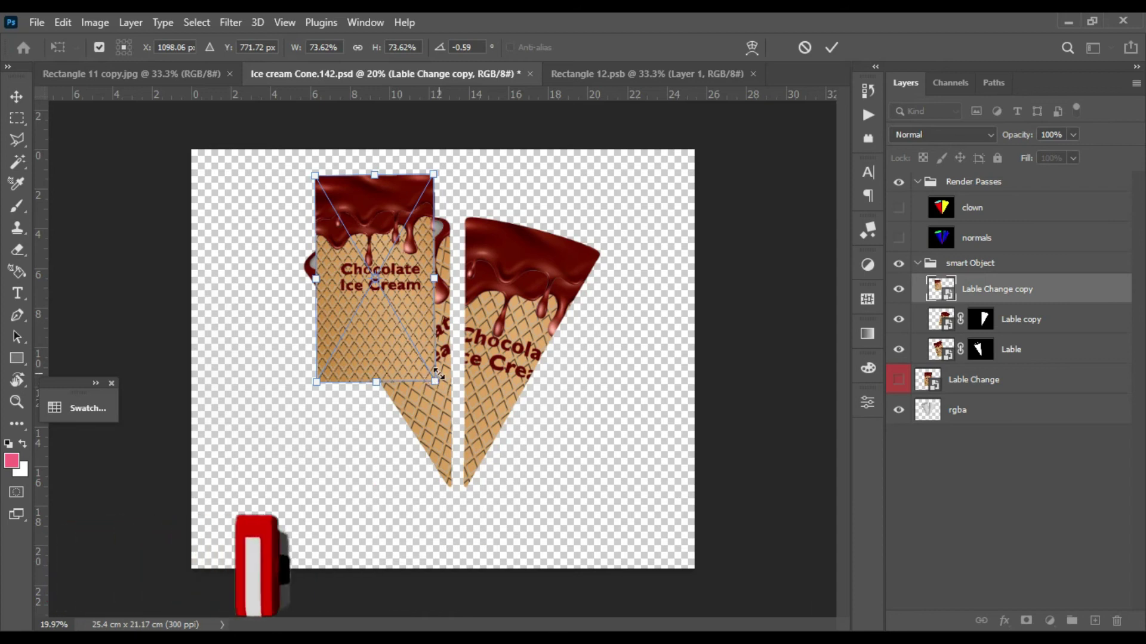
left_click_drag(433, 383, 471, 349)
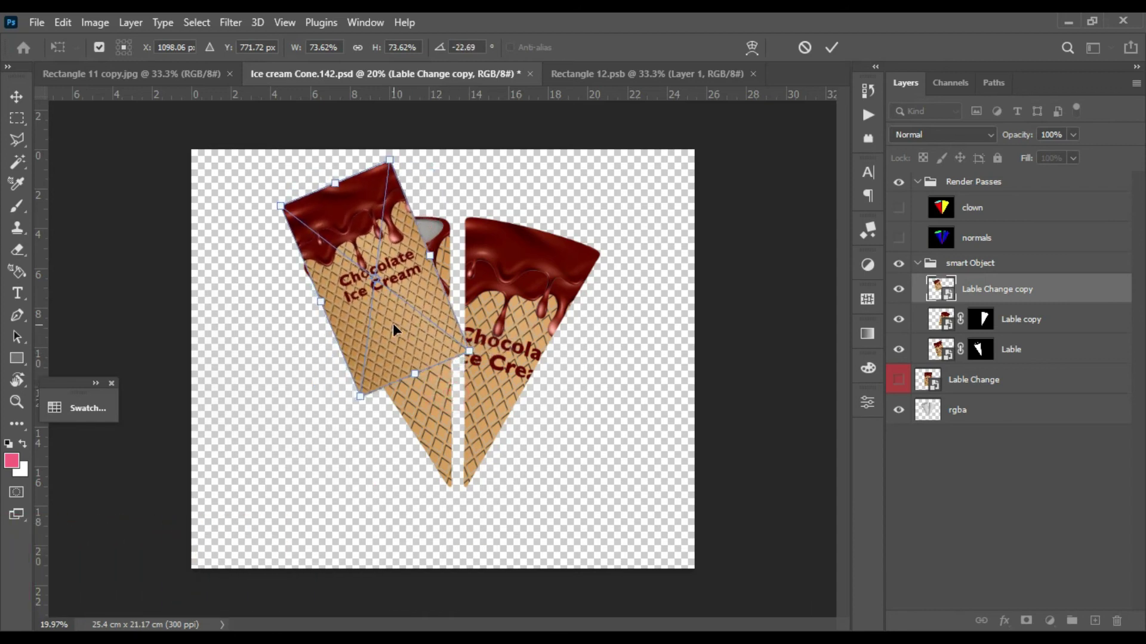
left_click_drag(393, 329, 404, 318)
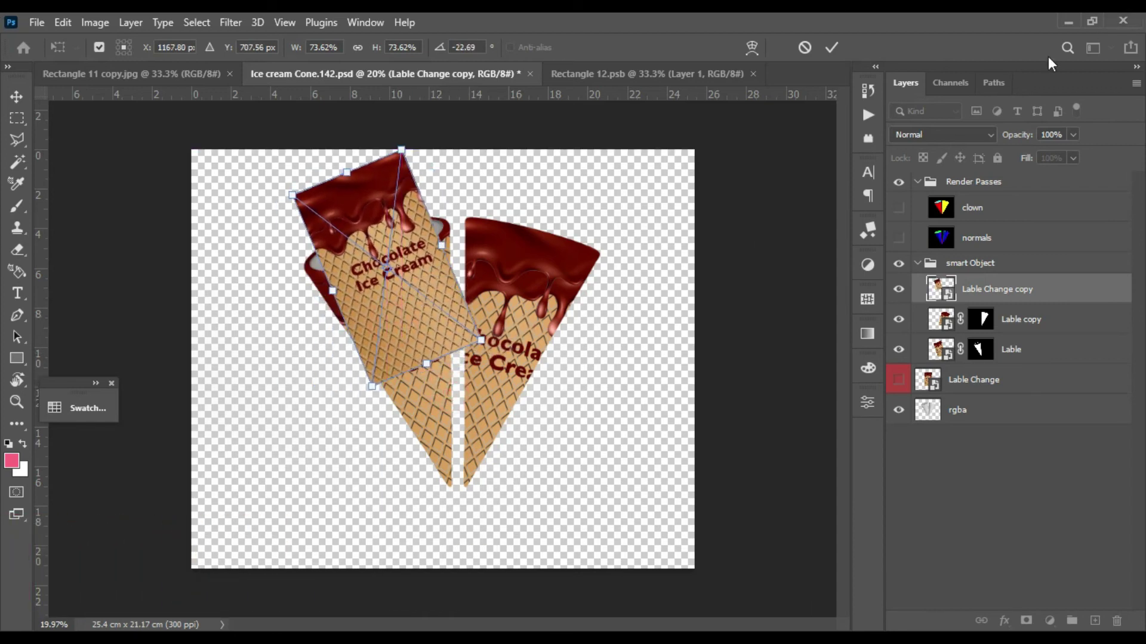
Step: Lower the Lable Change copy's opacity to 46% and distort its four corners to fit around the open cone's elliptical mouth
left_click(1072, 135)
left_click_drag(1073, 154, 1032, 155)
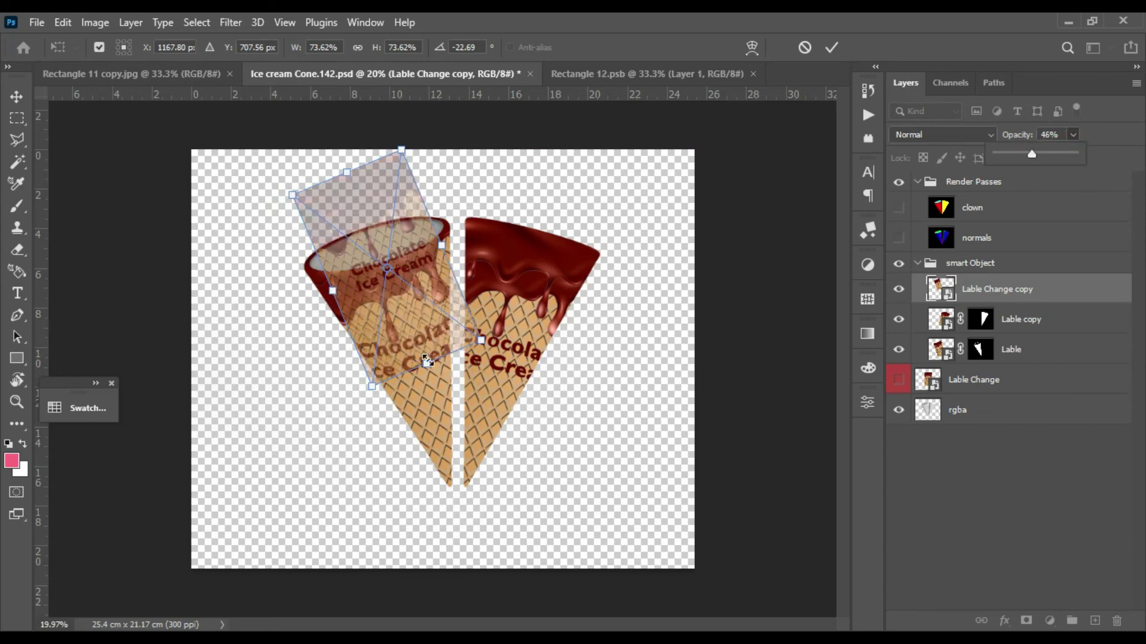
left_click_drag(427, 364, 317, 295)
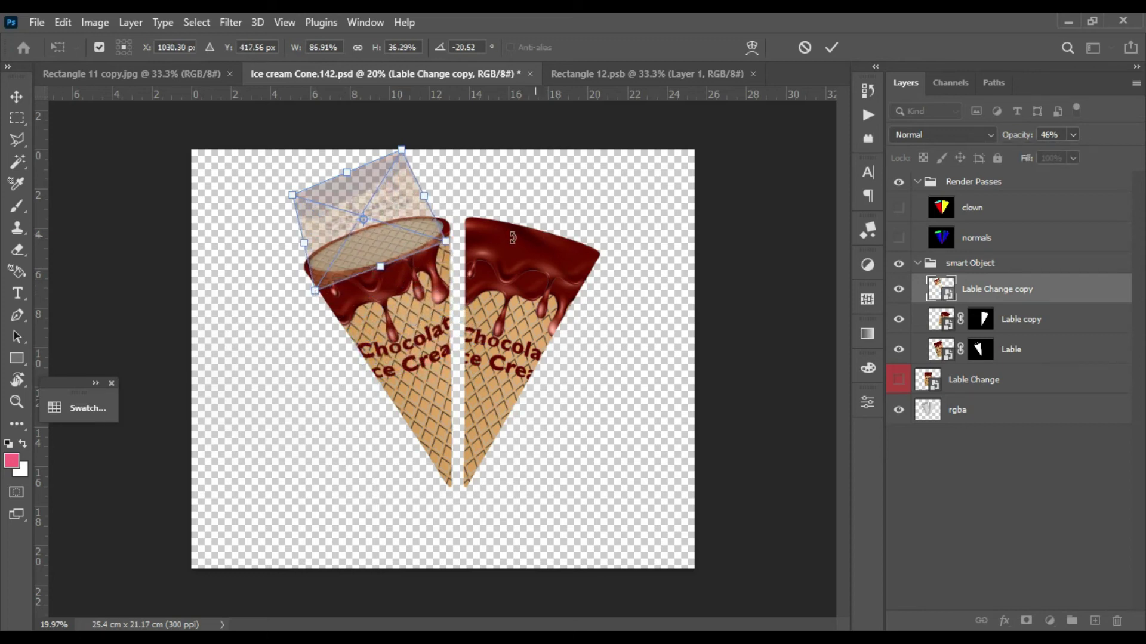
left_click_drag(448, 247, 455, 240)
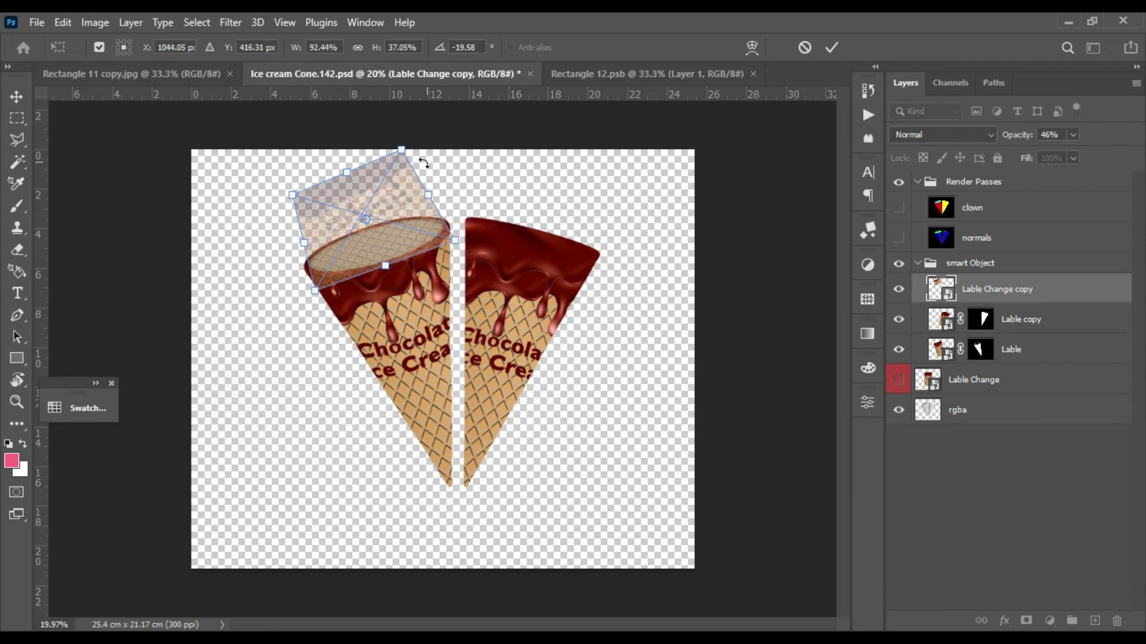
left_click_drag(405, 154, 432, 210)
left_click_drag(298, 210, 305, 255)
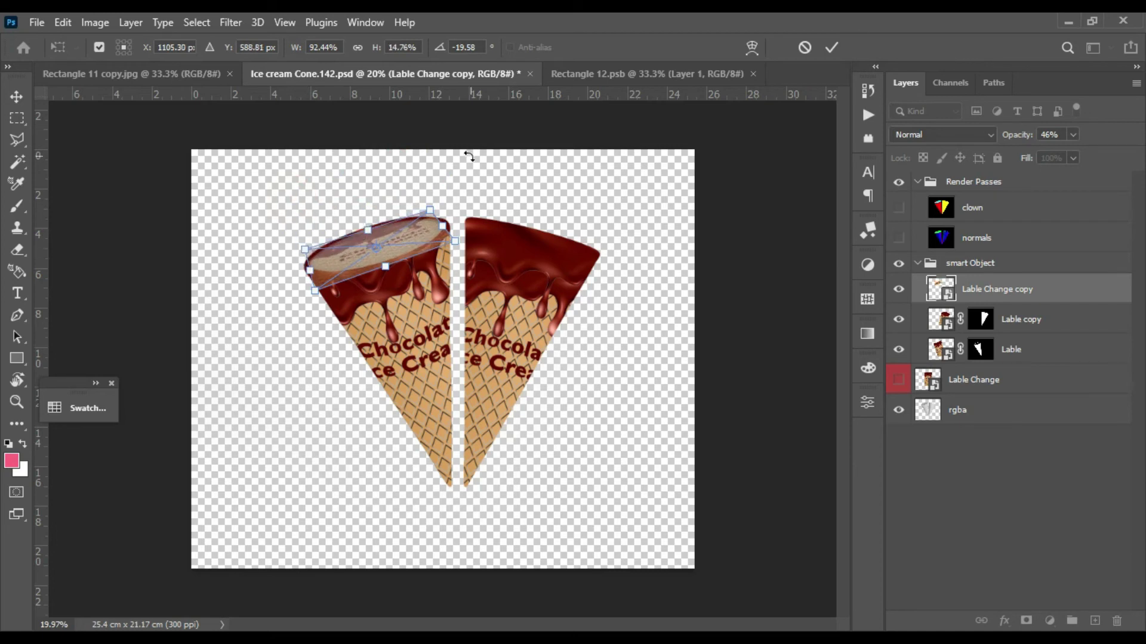
Step: Fine-tune the distorted corners and edges so the Lable Change copy artwork fully covers the open cone's rim
left_click_drag(303, 253, 302, 255, "ctrl")
left_click_drag(432, 210, 432, 205, "ctrl")
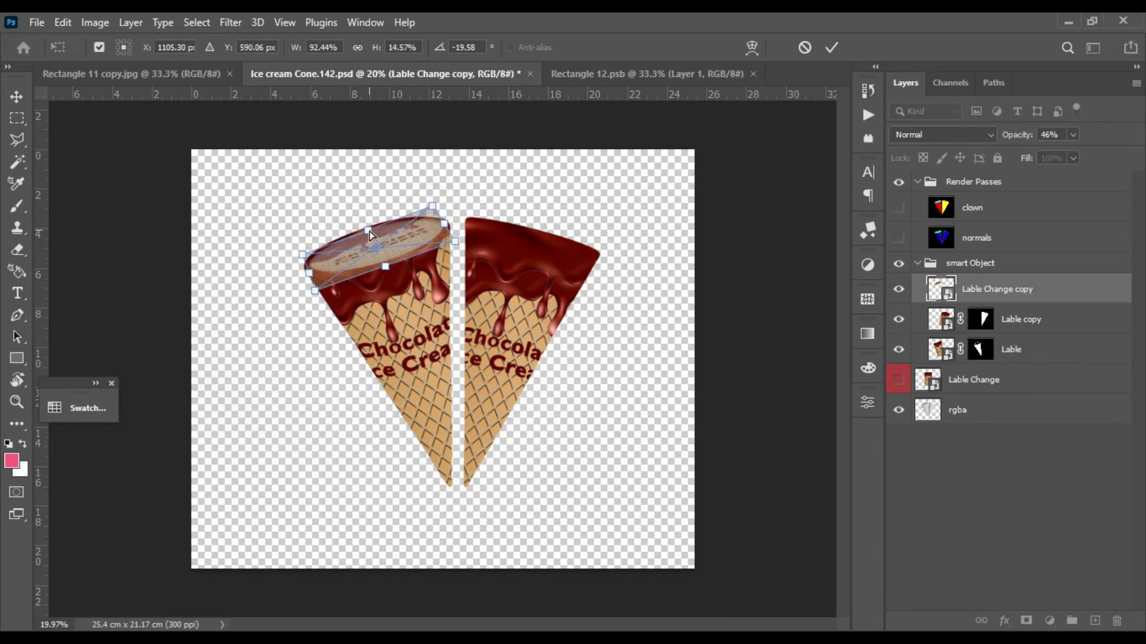
left_click_drag(367, 228, 368, 227, "ctrl")
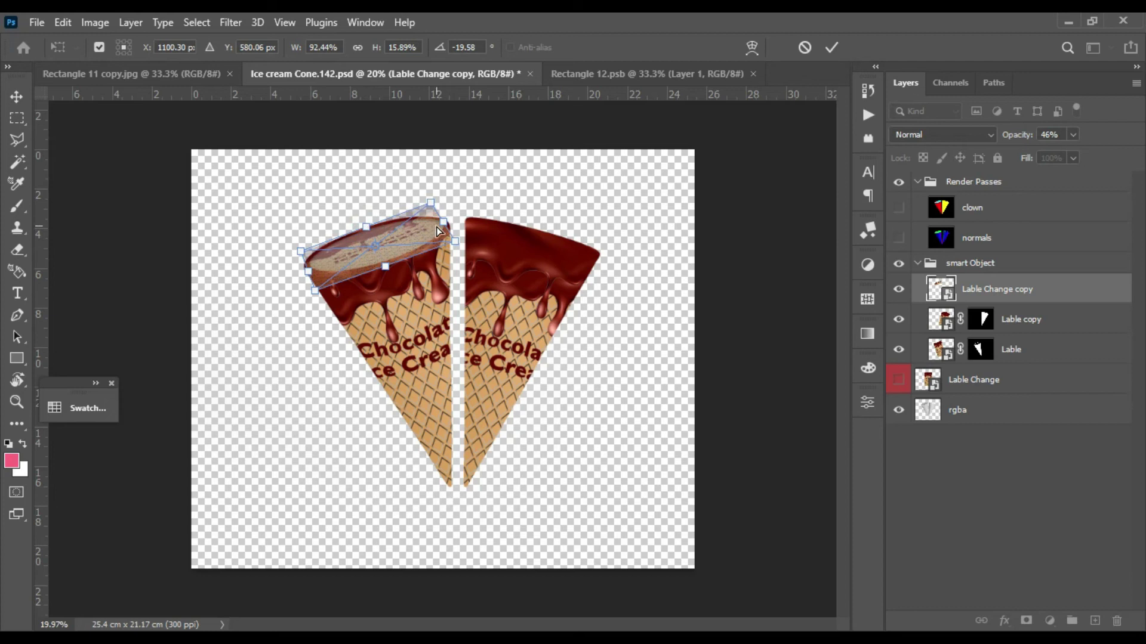
left_click_drag(447, 225, 449, 225, "ctrl")
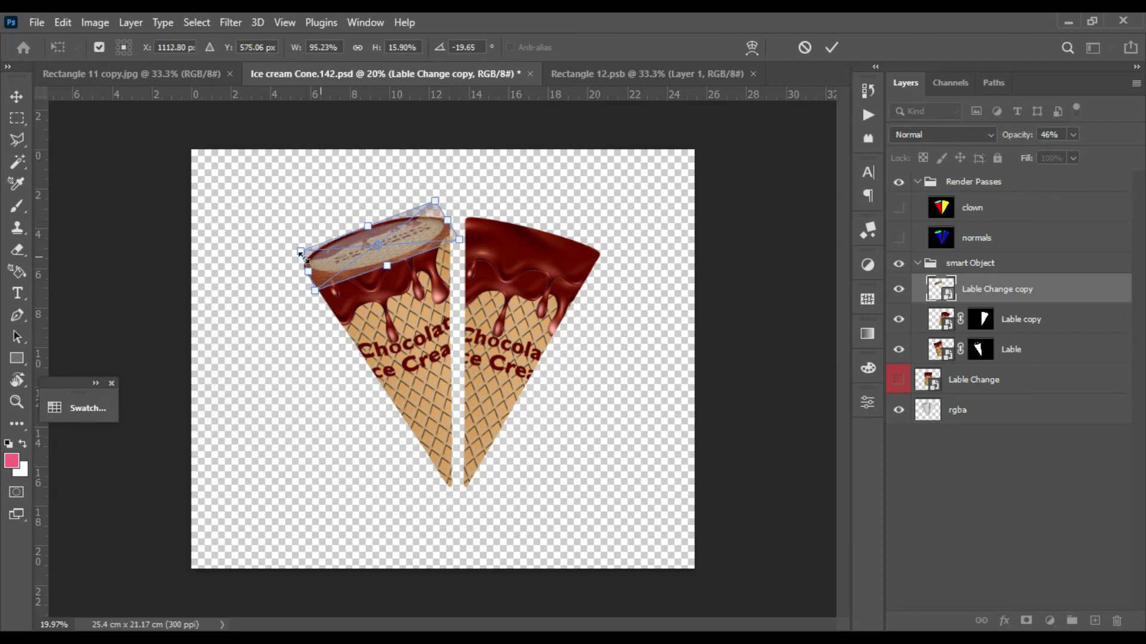
left_click_drag(307, 276, 310, 279, "ctrl")
Step: Restore the Lable Change copy's opacity to 100% and apply the transform
left_click(1069, 135)
left_click_drag(1100, 155, 1135, 162)
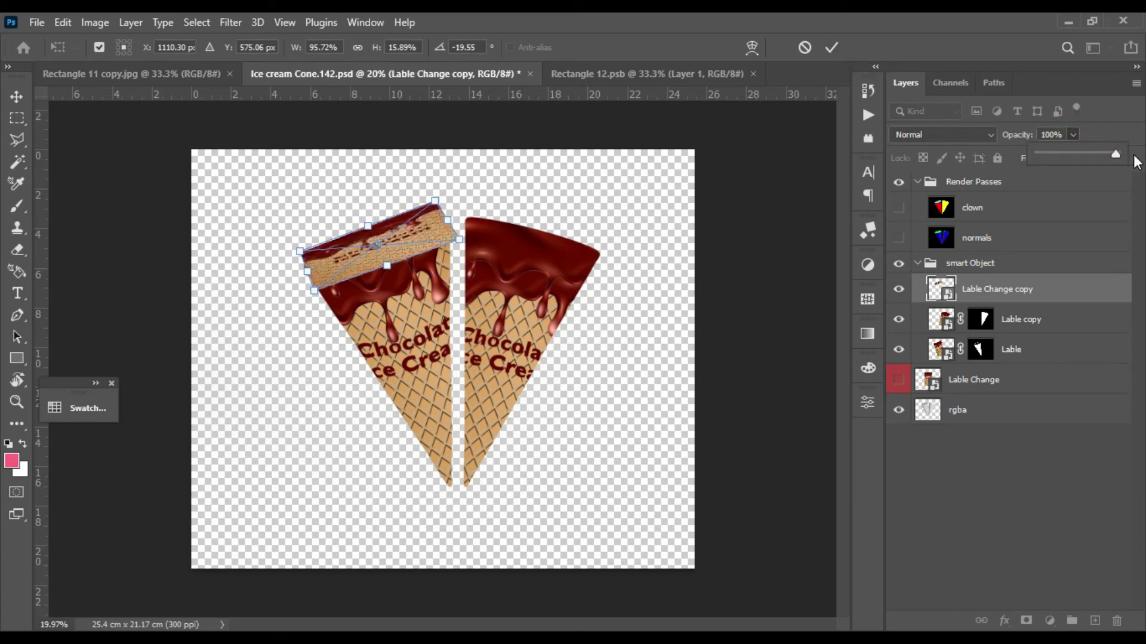
left_click(841, 45)
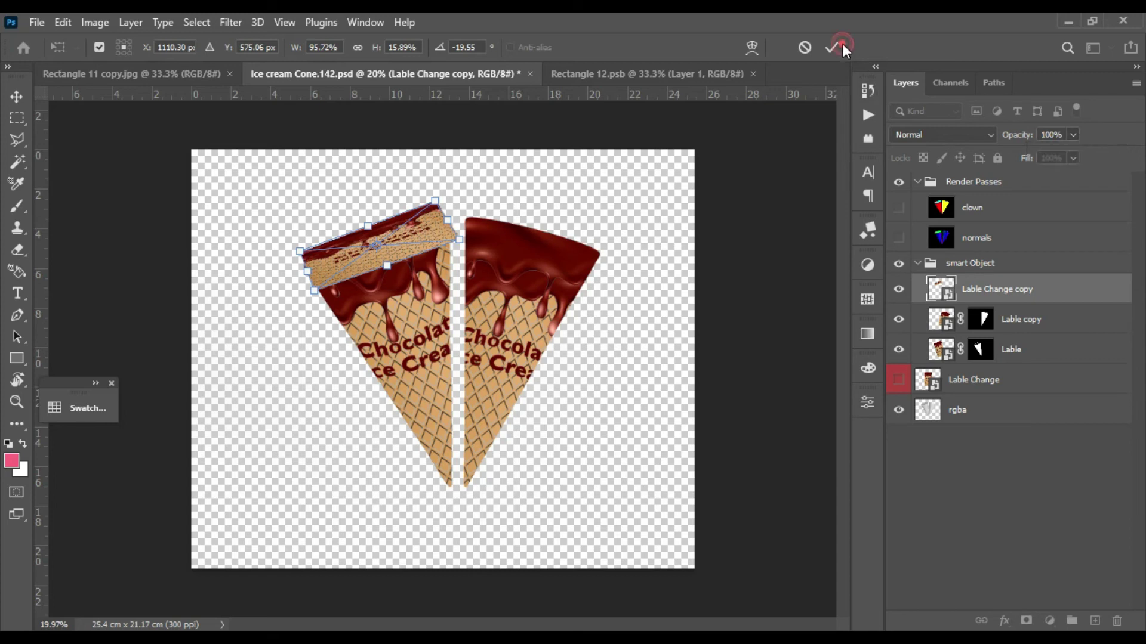
Step: Select the open cone's cyan mouth on the clown pass and use the selection to mask the Lable Change copy layer
key("u")
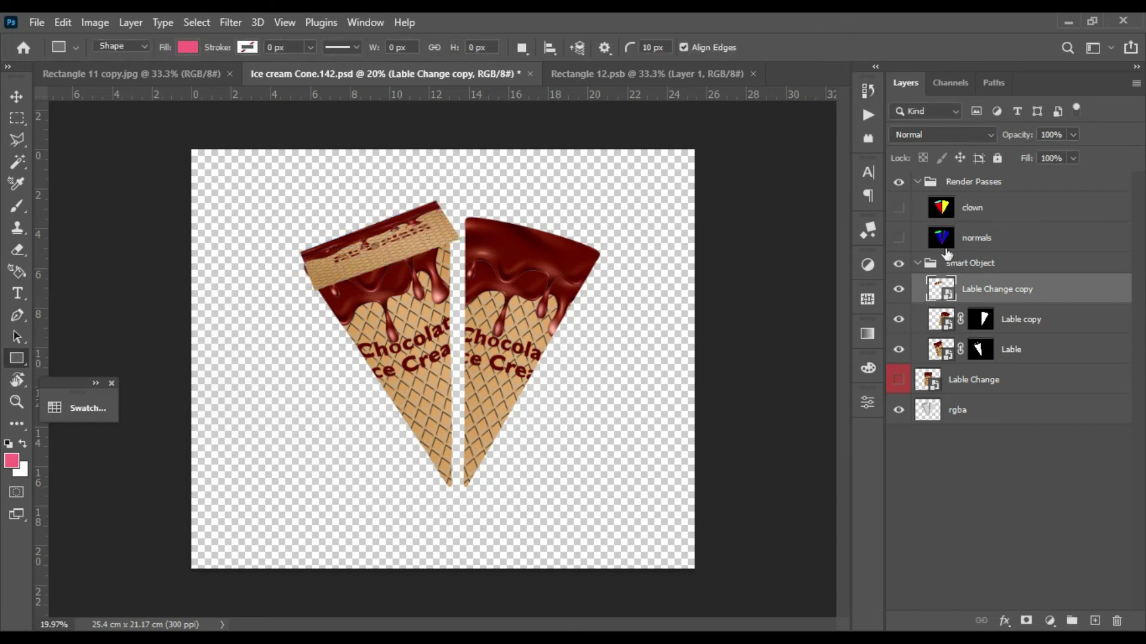
left_click(942, 210)
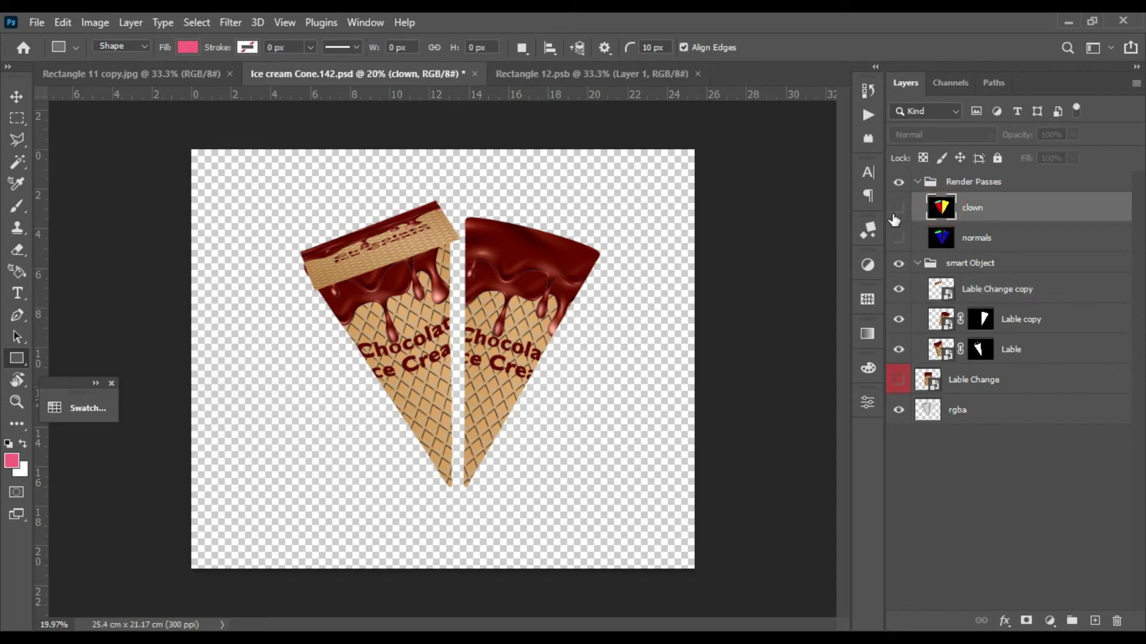
left_click(898, 208)
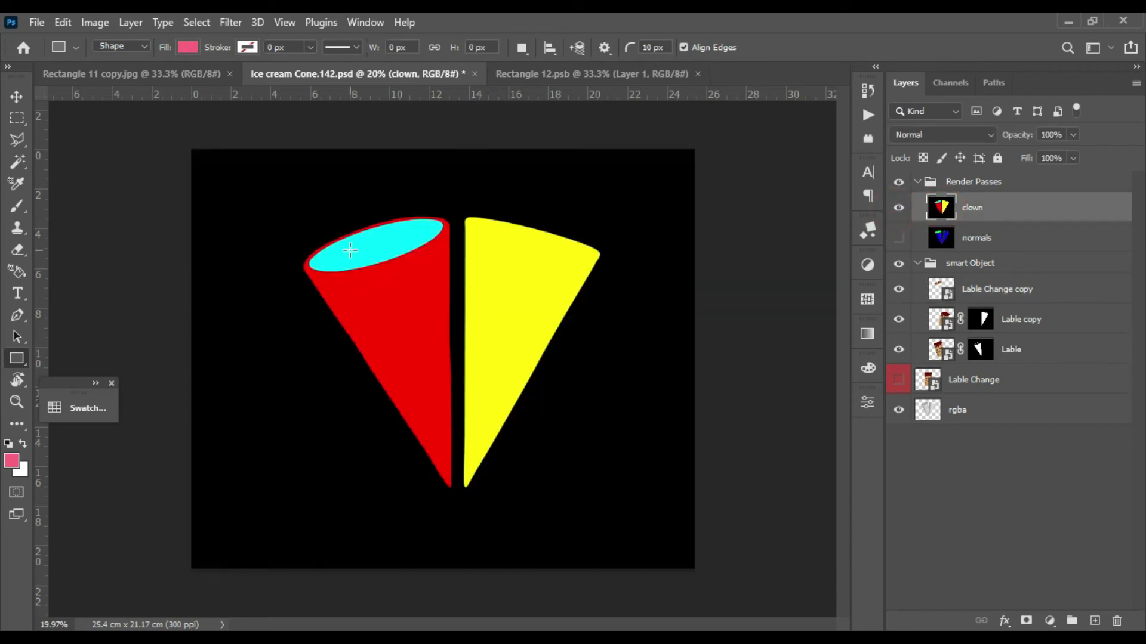
left_click(18, 161)
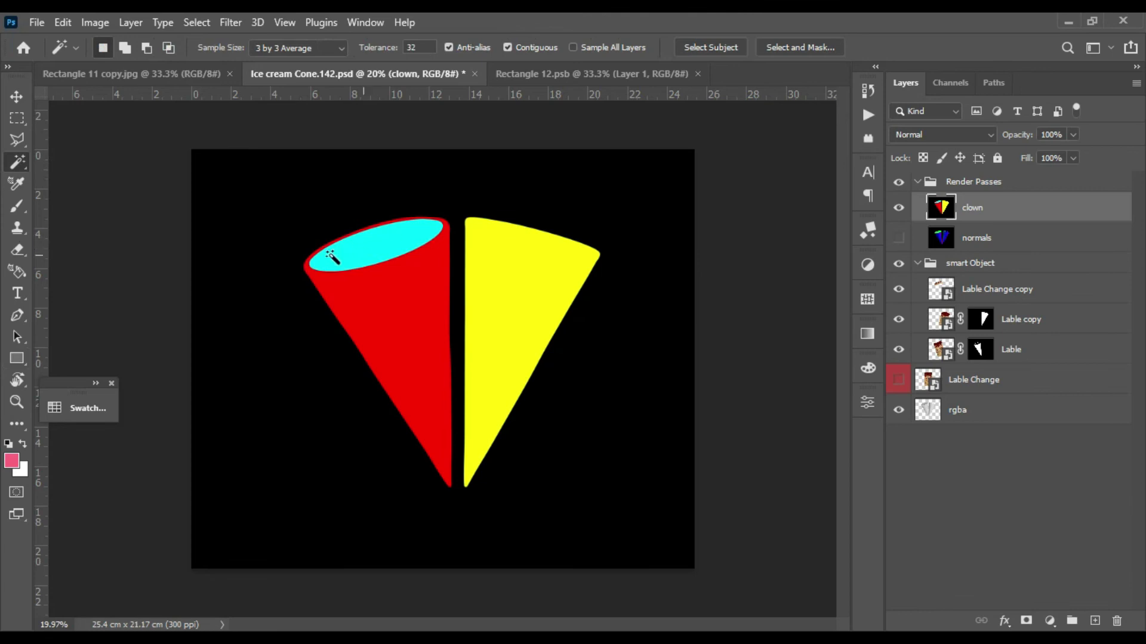
left_click(384, 247)
left_click(898, 208)
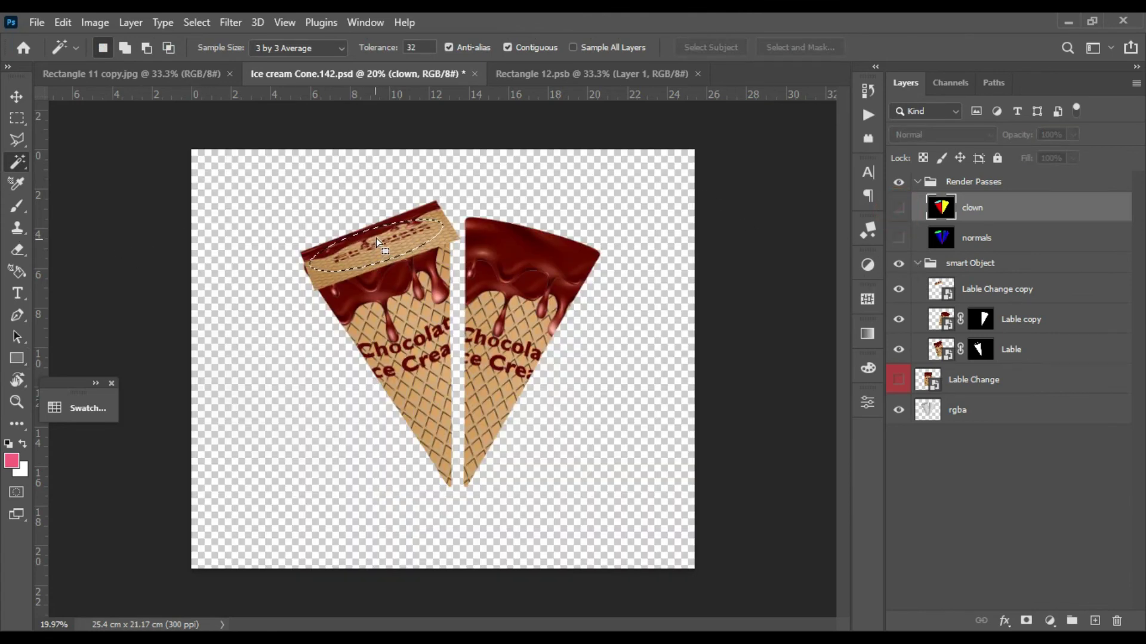
left_click(936, 283)
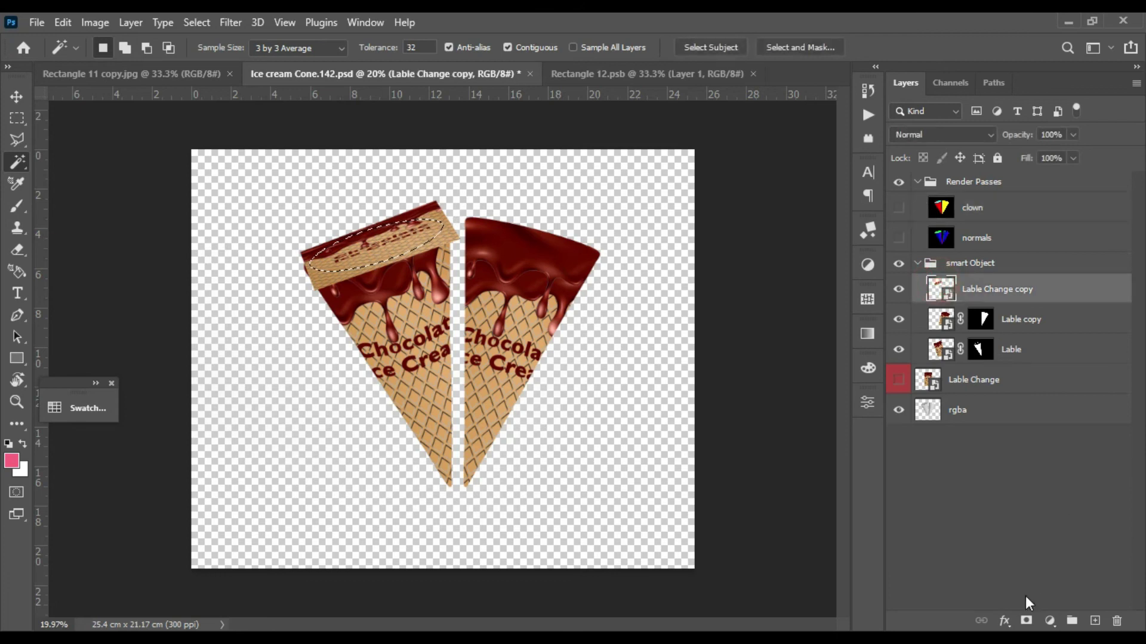
left_click(1026, 621)
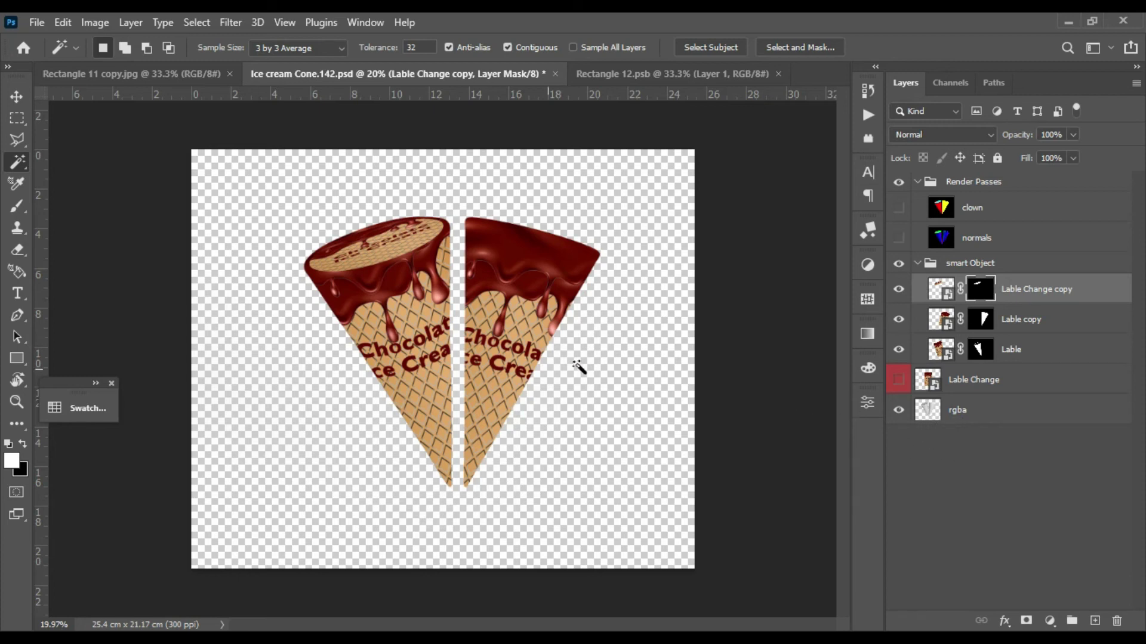
Step: Duplicate the rgba layer, keep two copies, and move them to the end of the Render Passes group, below normals
left_click(923, 411)
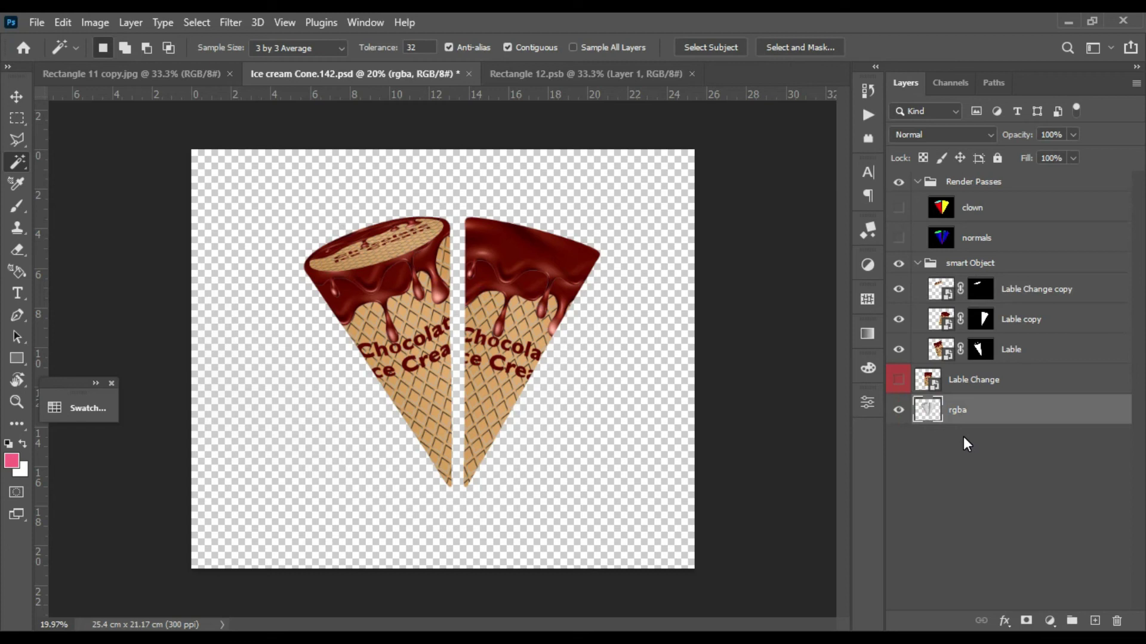
key("ctrl+j")
key("ctrl+j")
key("ctrl+j")
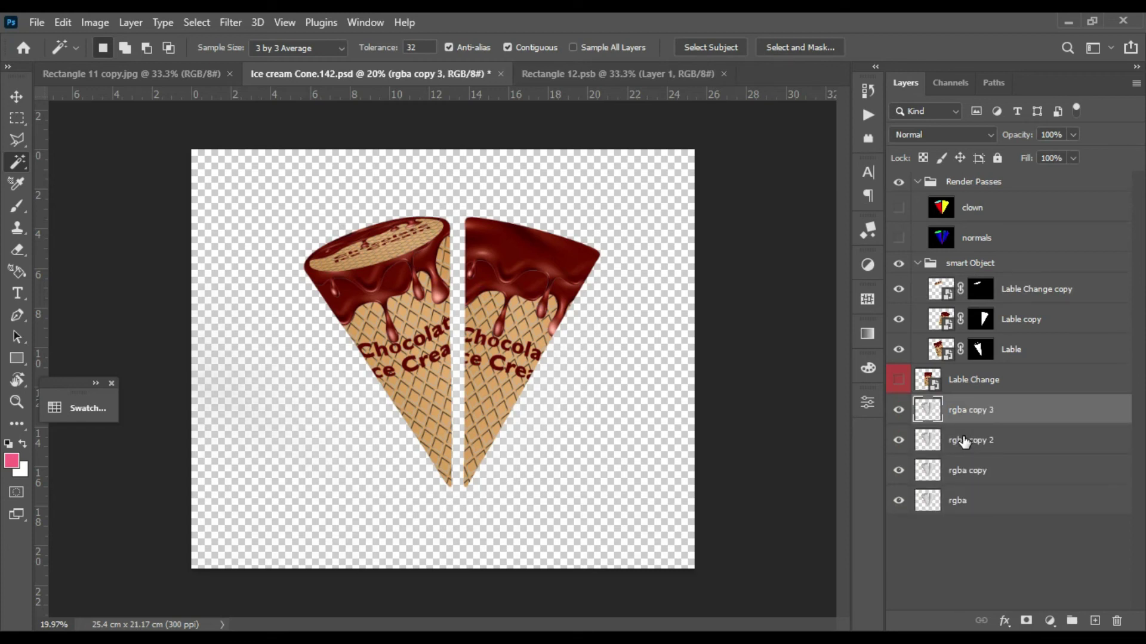
key("Delete")
left_click(1015, 443, "shift")
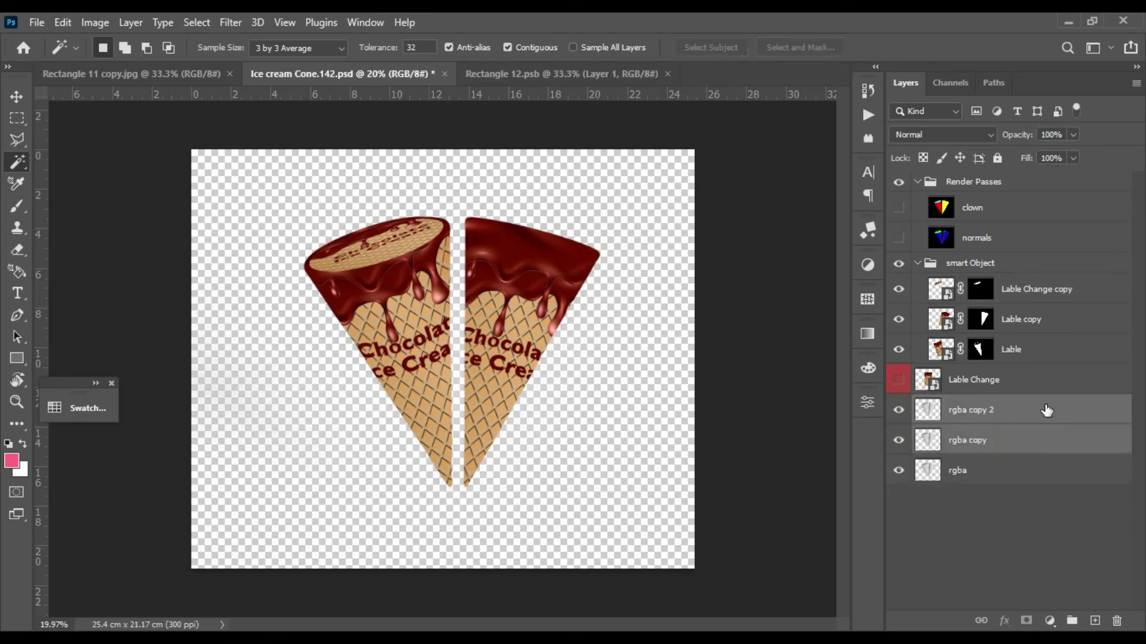
left_click_drag(1008, 412, 1015, 253)
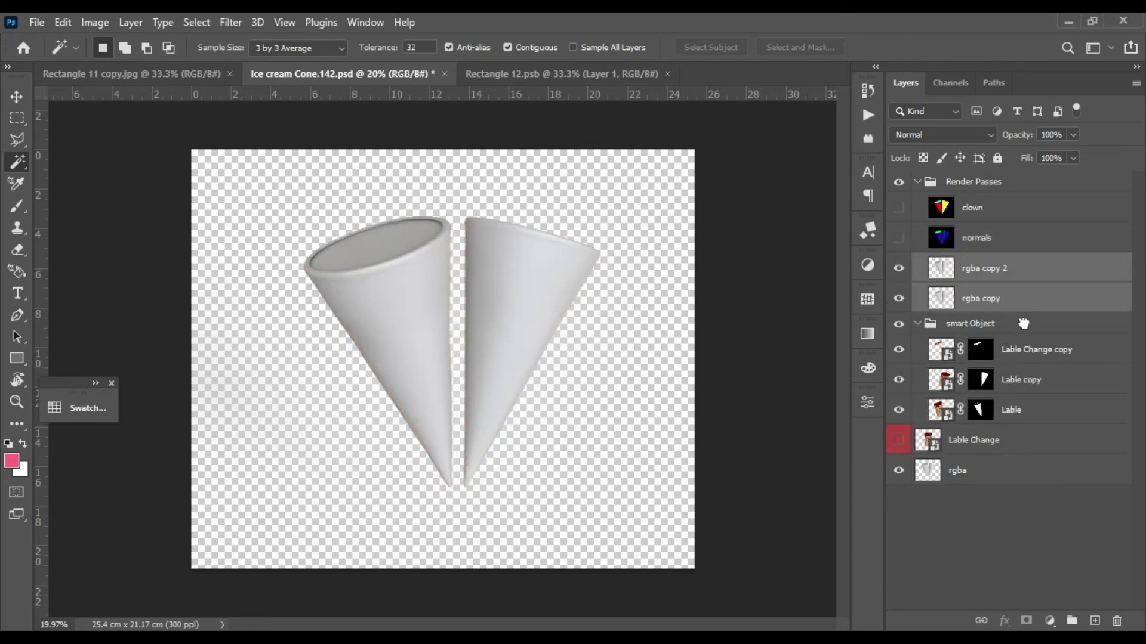
Step: Group the two rgba copies as FX, then collapse the smart Object group and expand FX
key("ctrl+g")
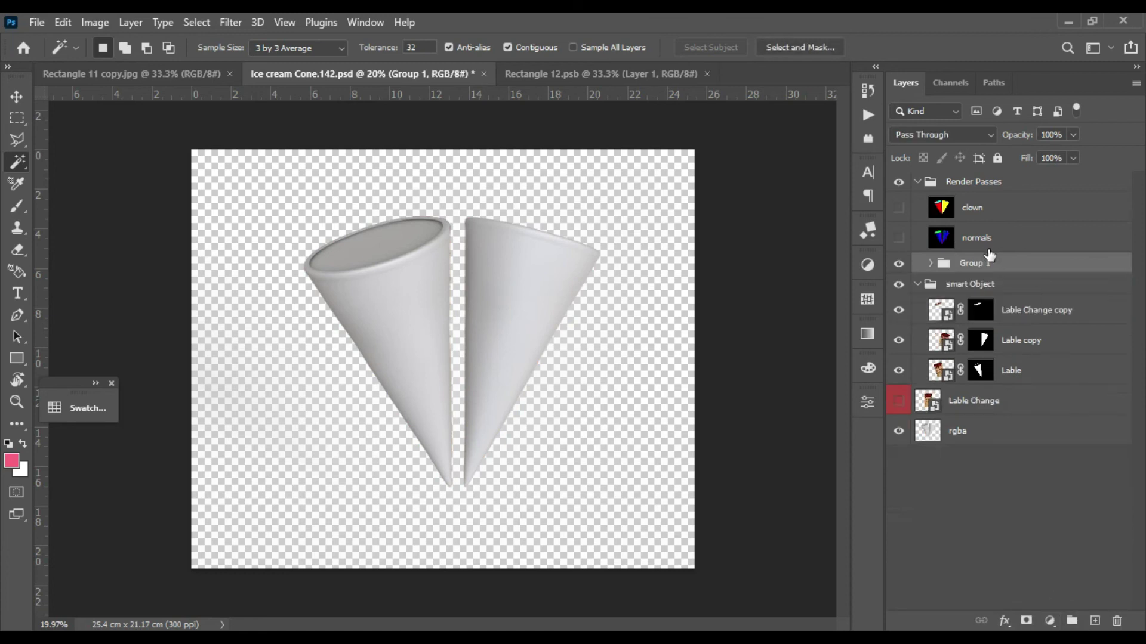
double_click(982, 262)
type("FX")
key("Return")
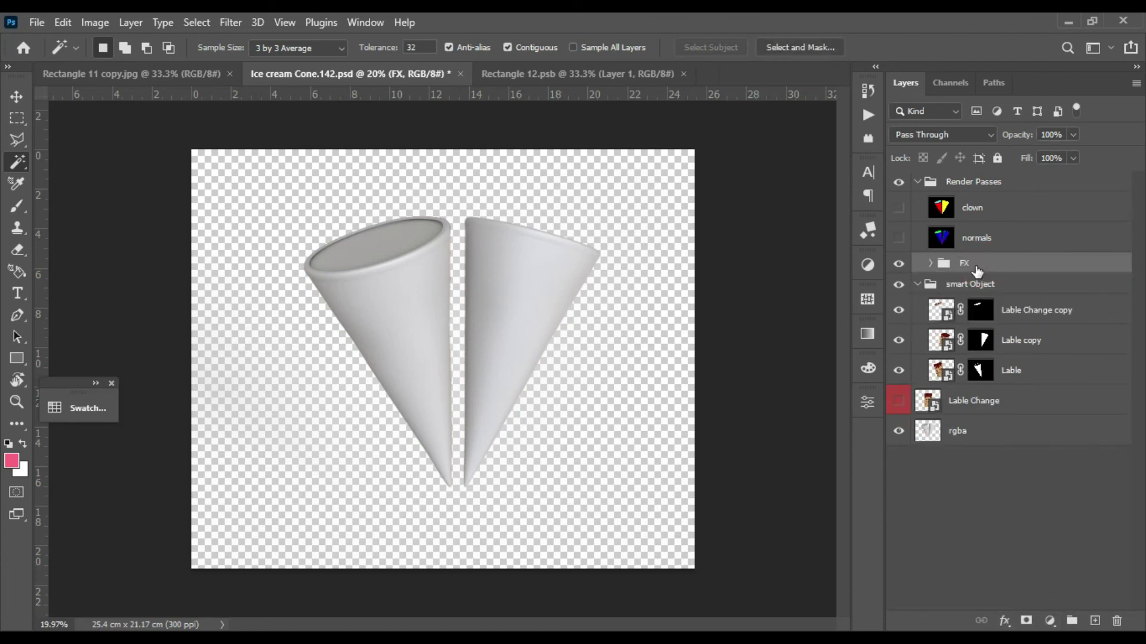
left_click(918, 285)
left_click(929, 264)
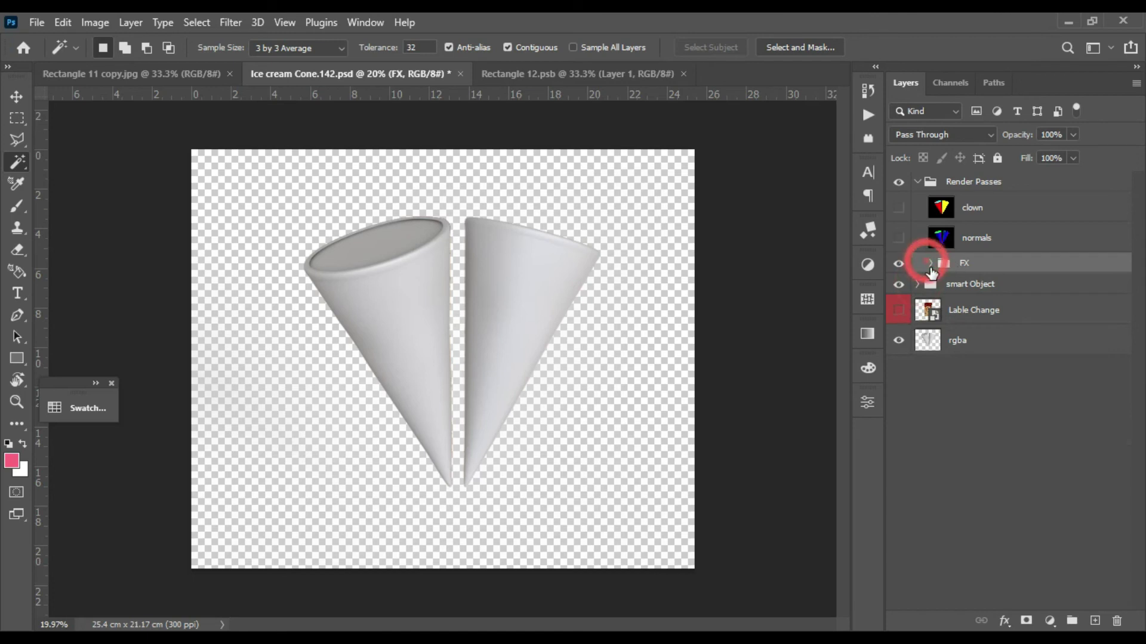
left_click(955, 320)
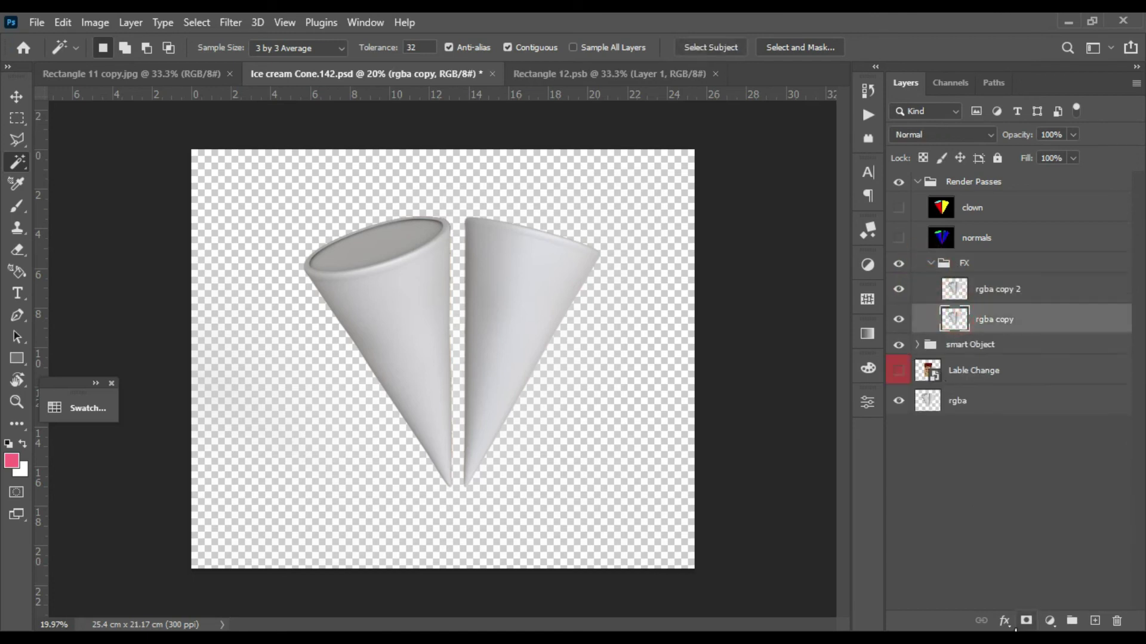
left_click(1004, 621)
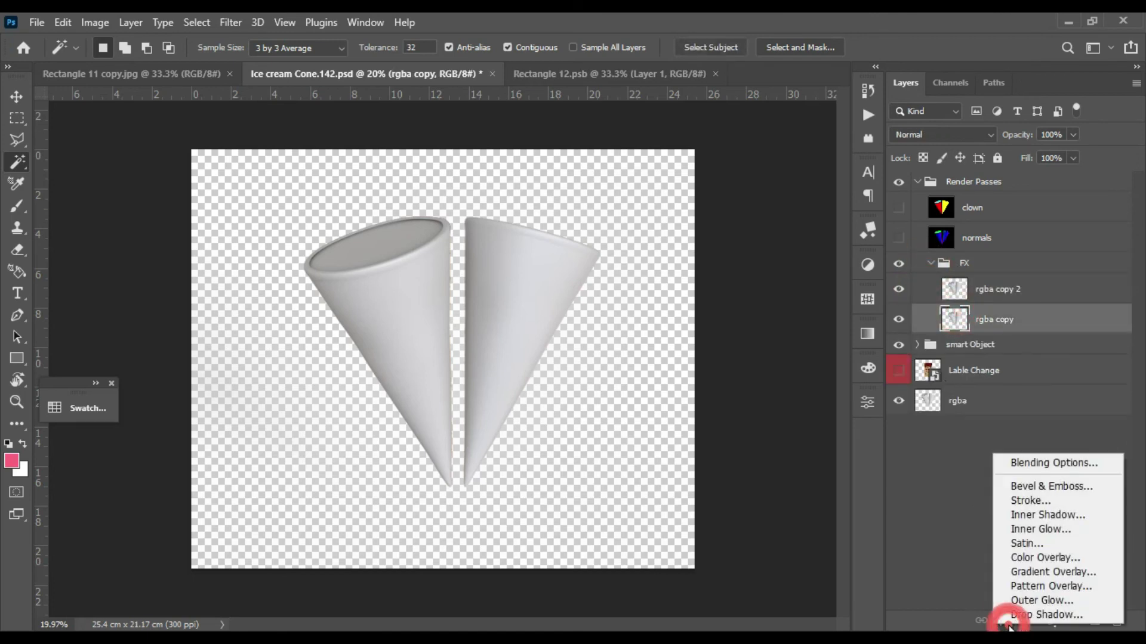
left_click(934, 542)
left_click(1005, 622)
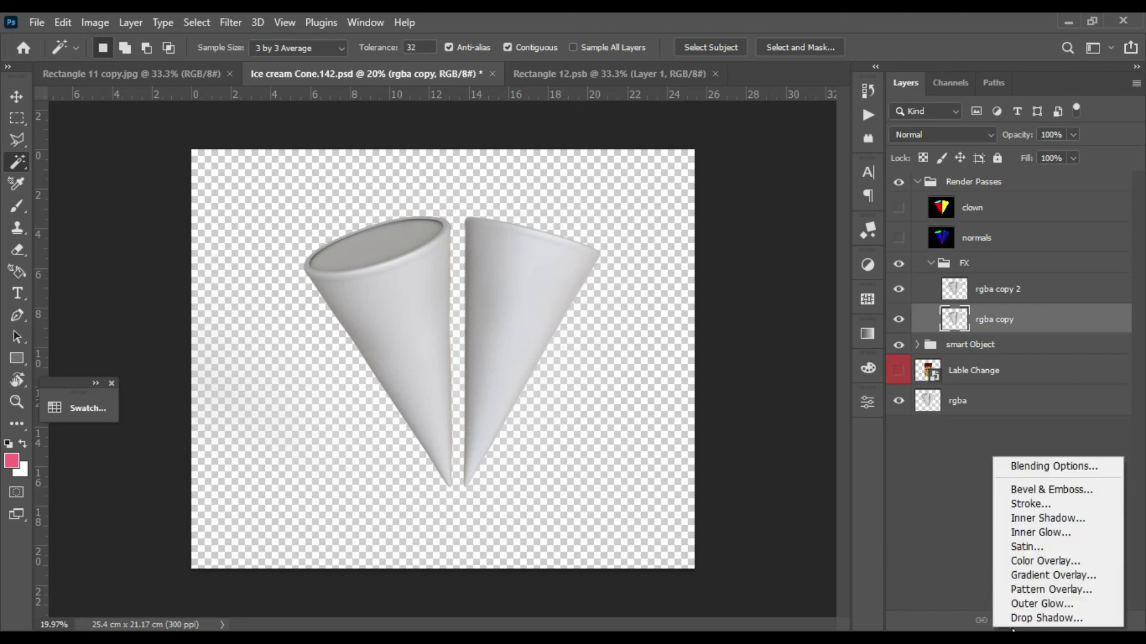
left_click(954, 566)
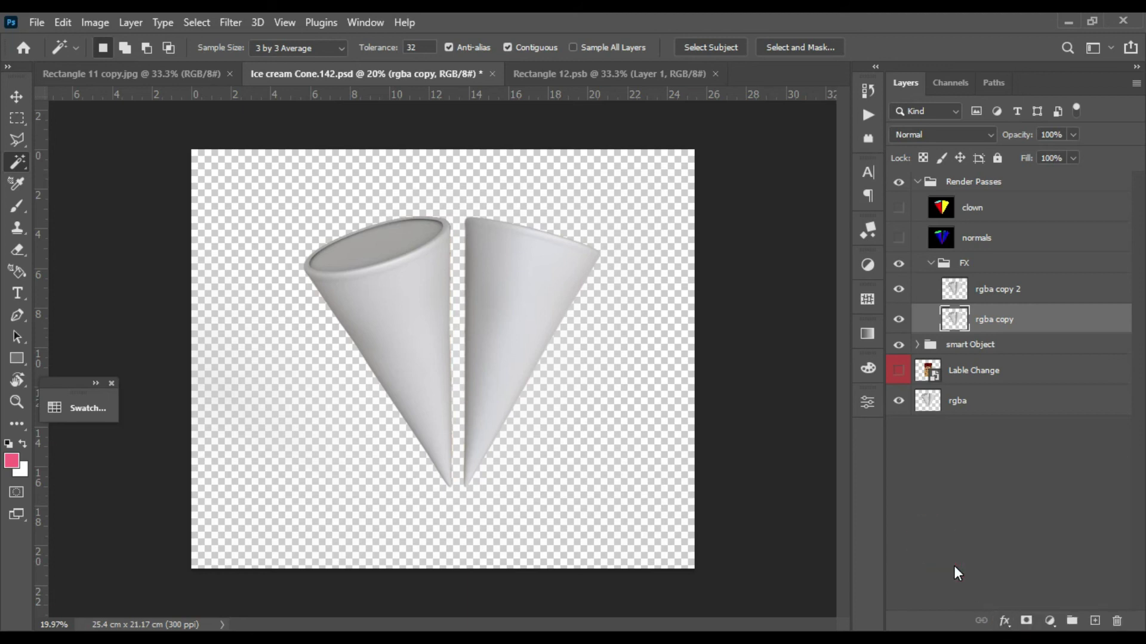
left_click(957, 135)
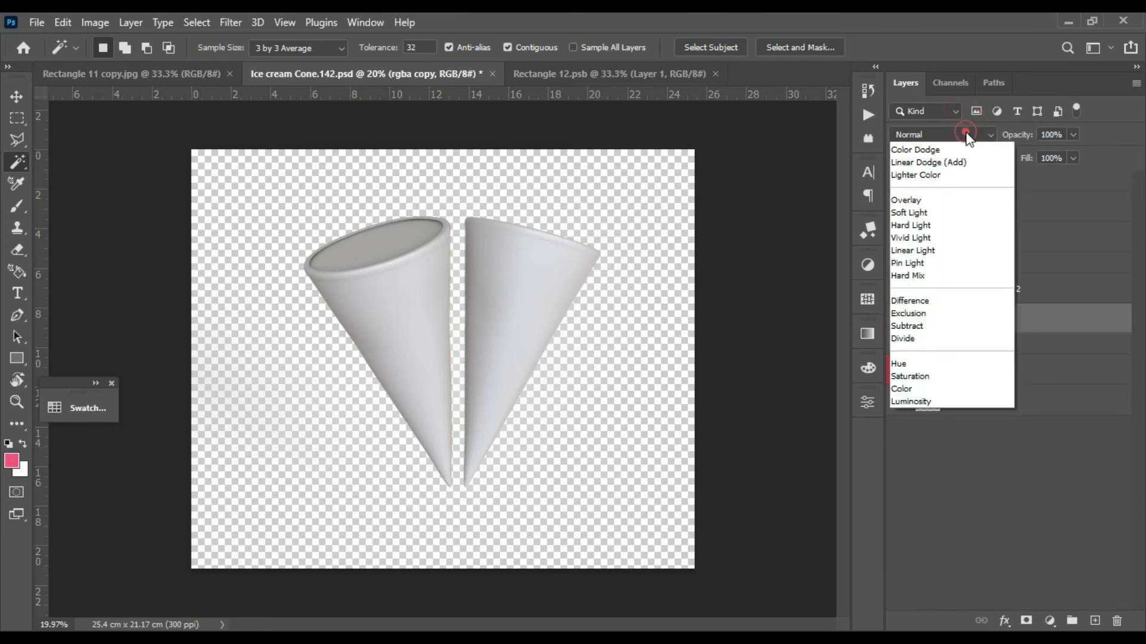
left_click(926, 149)
Step: Rename the rgba copy layer to Shadow and rgba copy 2 to Light
left_click(898, 289)
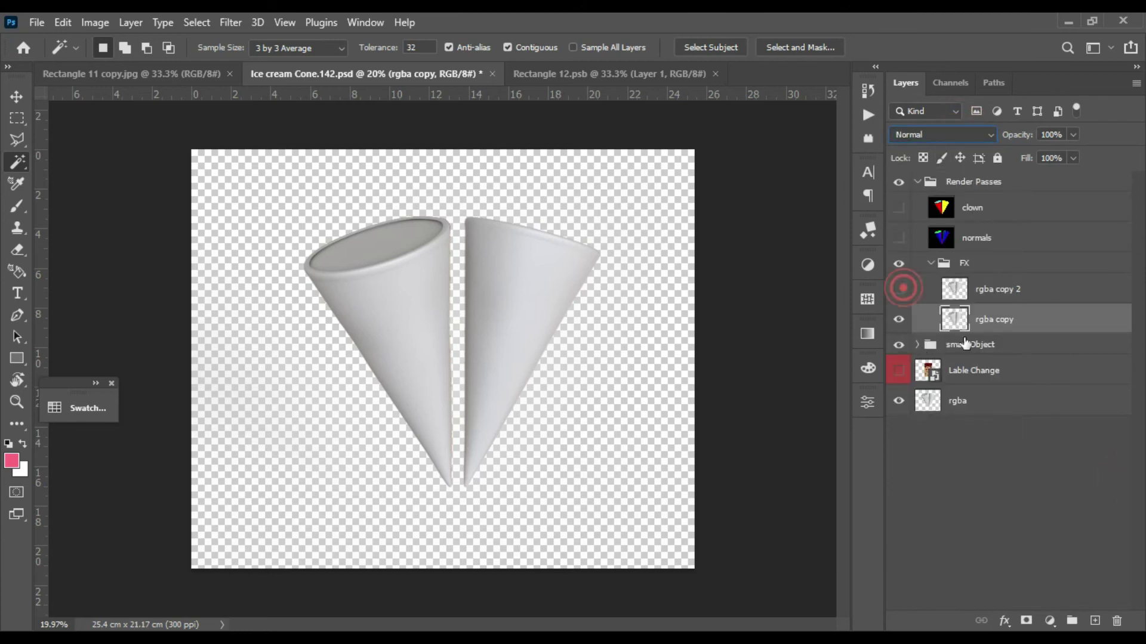
double_click(1000, 321)
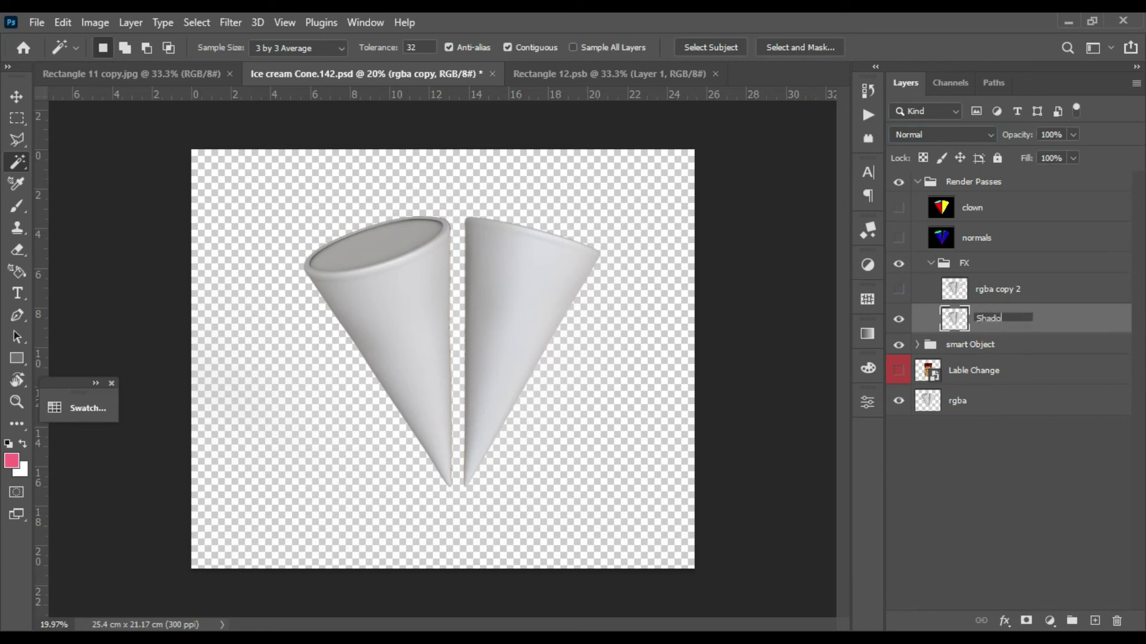
key("Return")
left_click(898, 289)
double_click(1004, 290)
key("BackSpace")
key("Return")
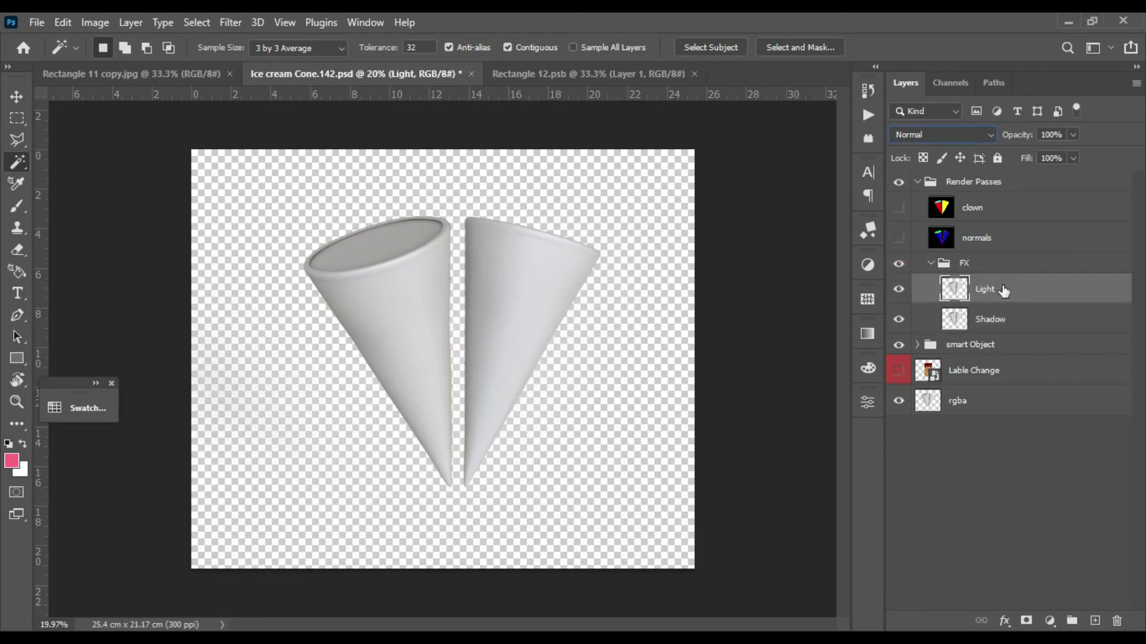
Step: Set the Shadow layer's blend mode to Multiply, previewing it with the Light layer hidden before showing Light again
left_click(955, 318)
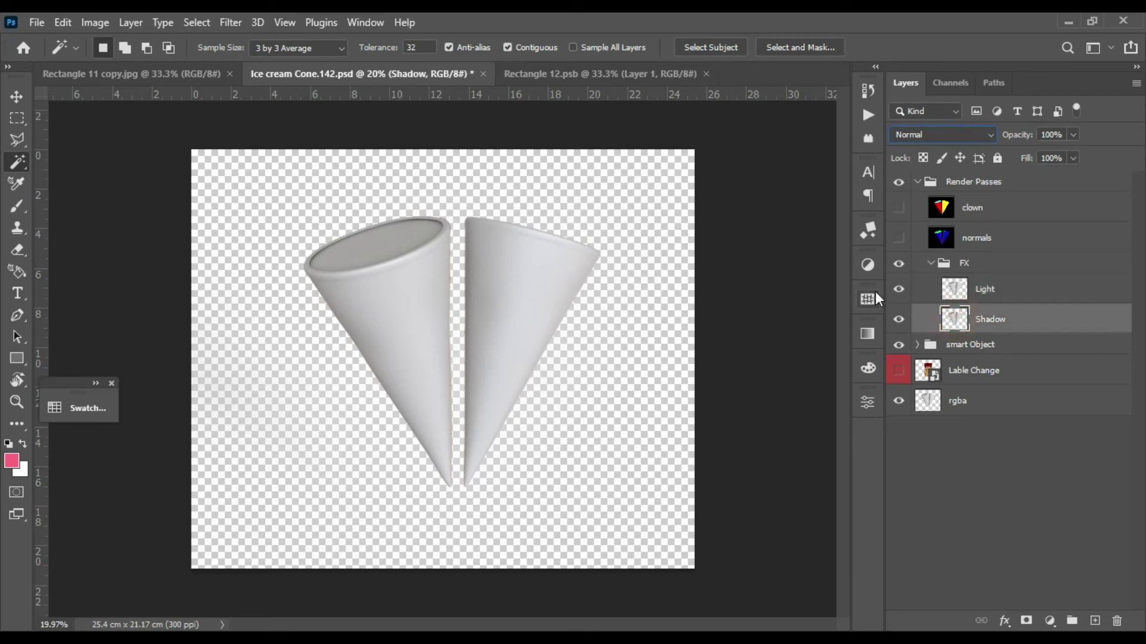
left_click(970, 134)
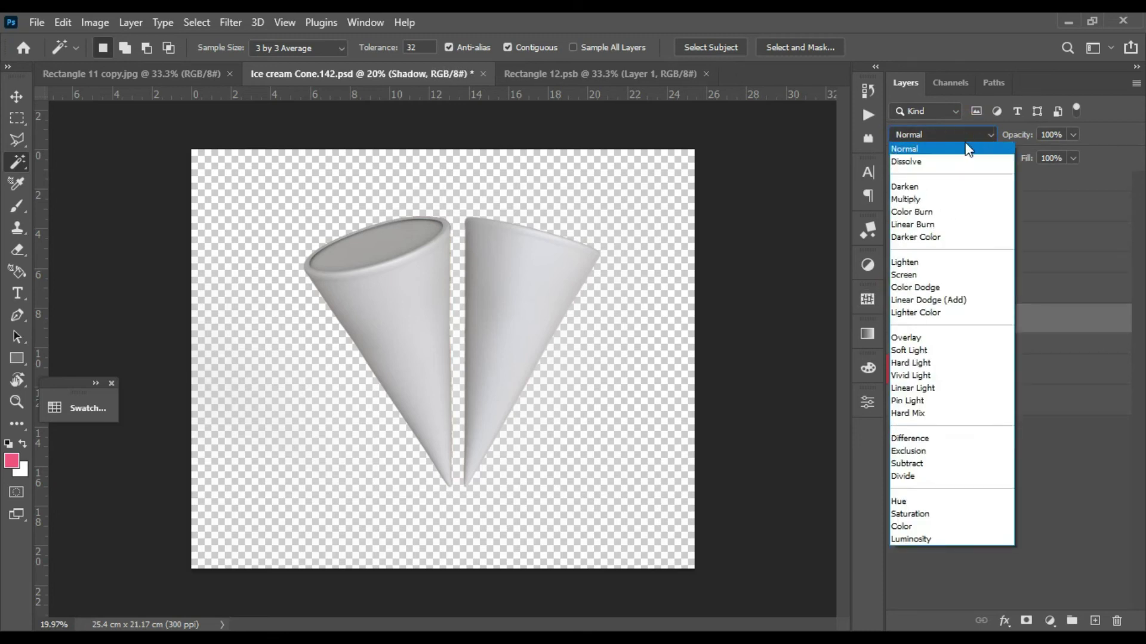
left_click(939, 201)
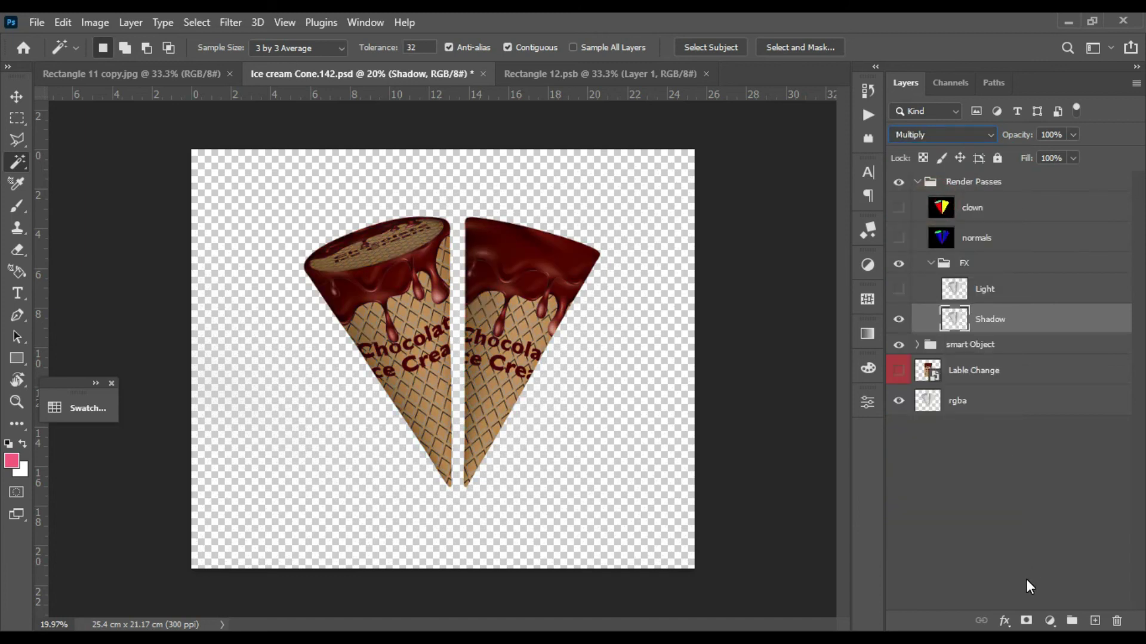
left_click(898, 289)
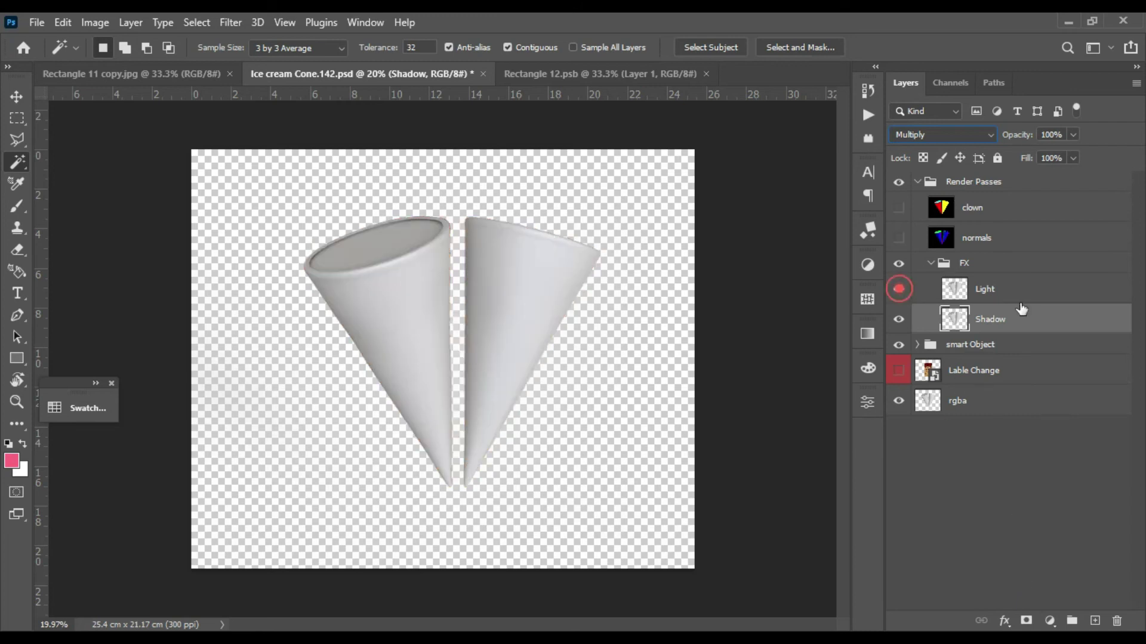
Step: Add a Levels adjustment layer above the Light layer and clip it to Light
left_click(956, 302)
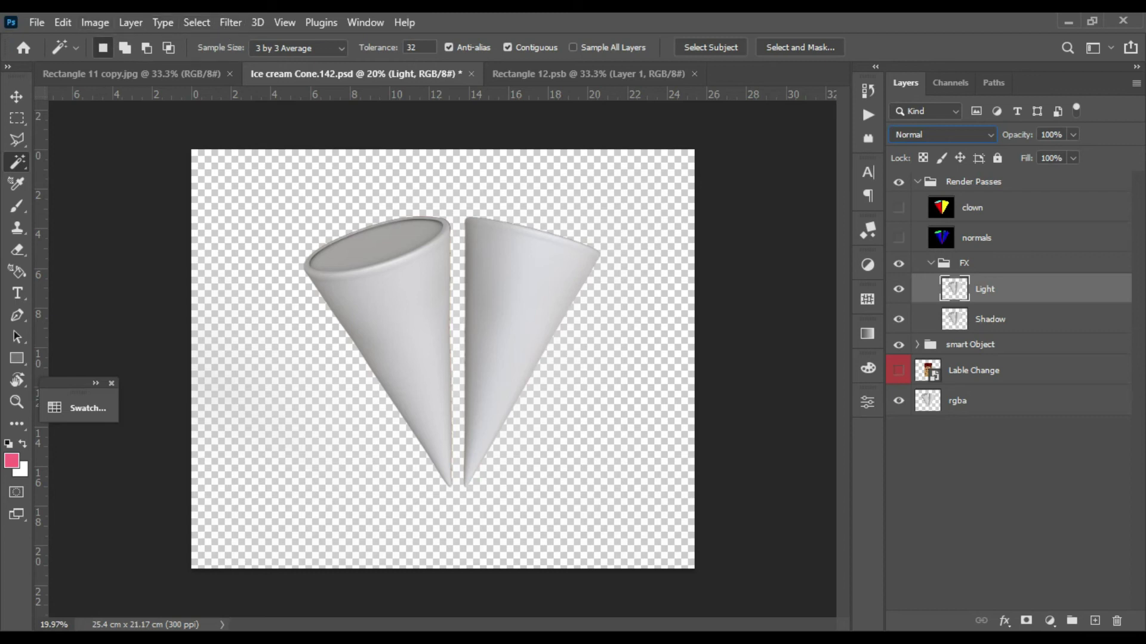
left_click(1005, 621)
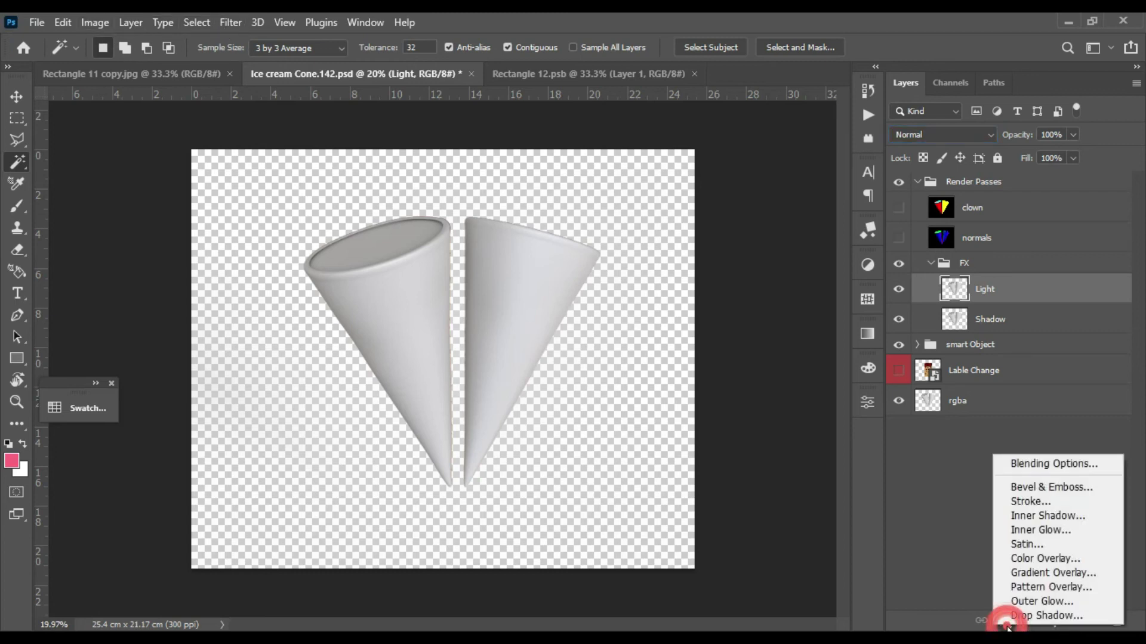
left_click(926, 499)
left_click(1056, 623)
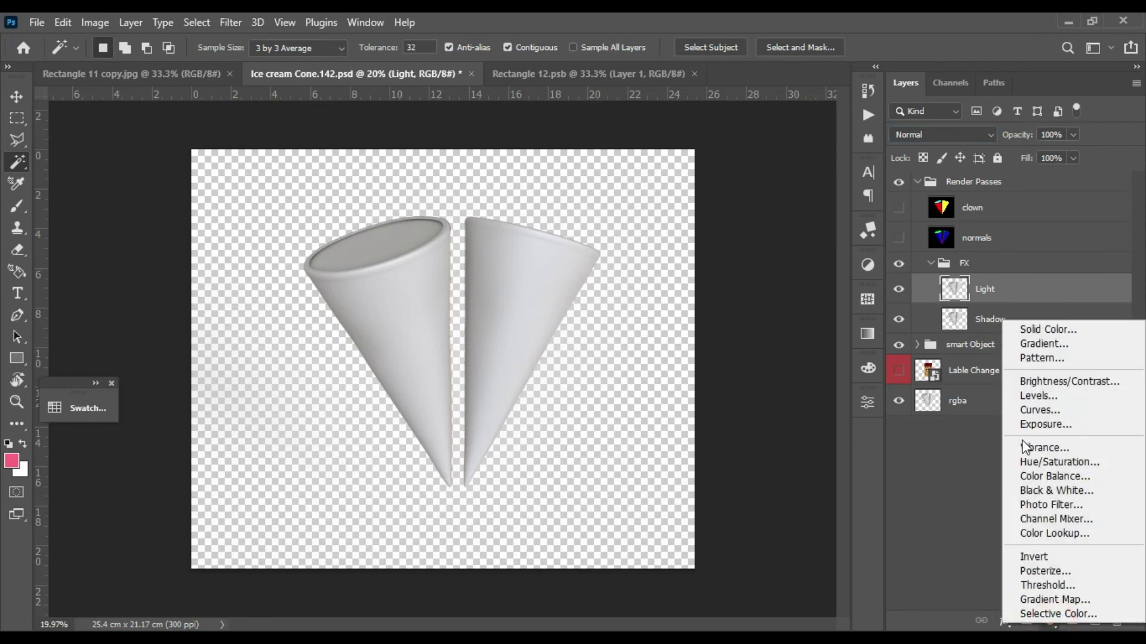
left_click(1063, 398)
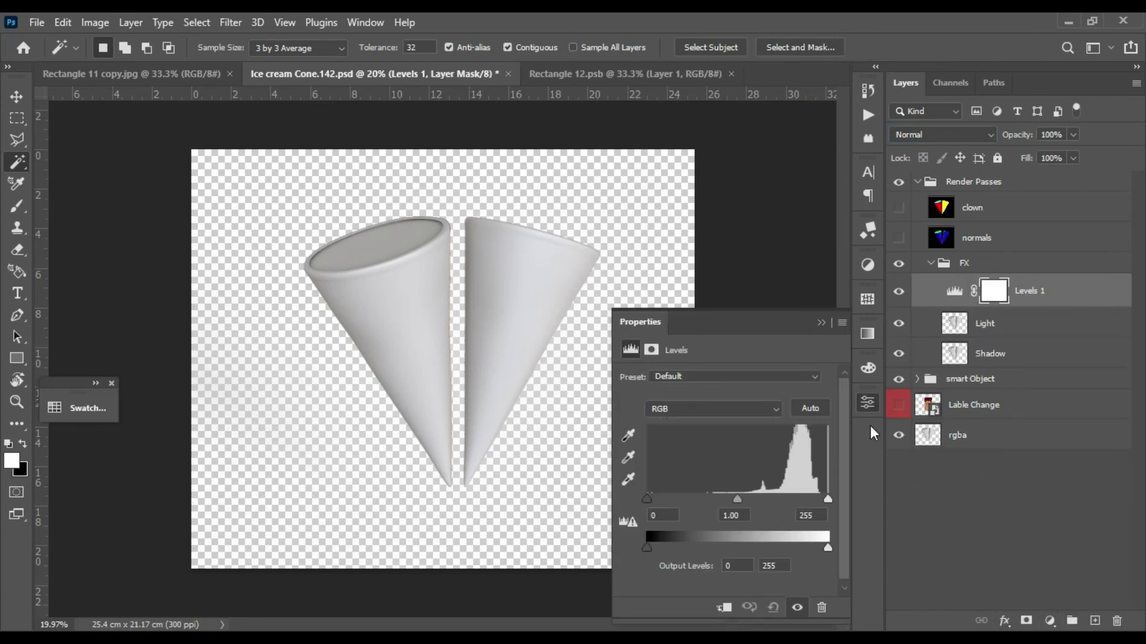
left_click(724, 608)
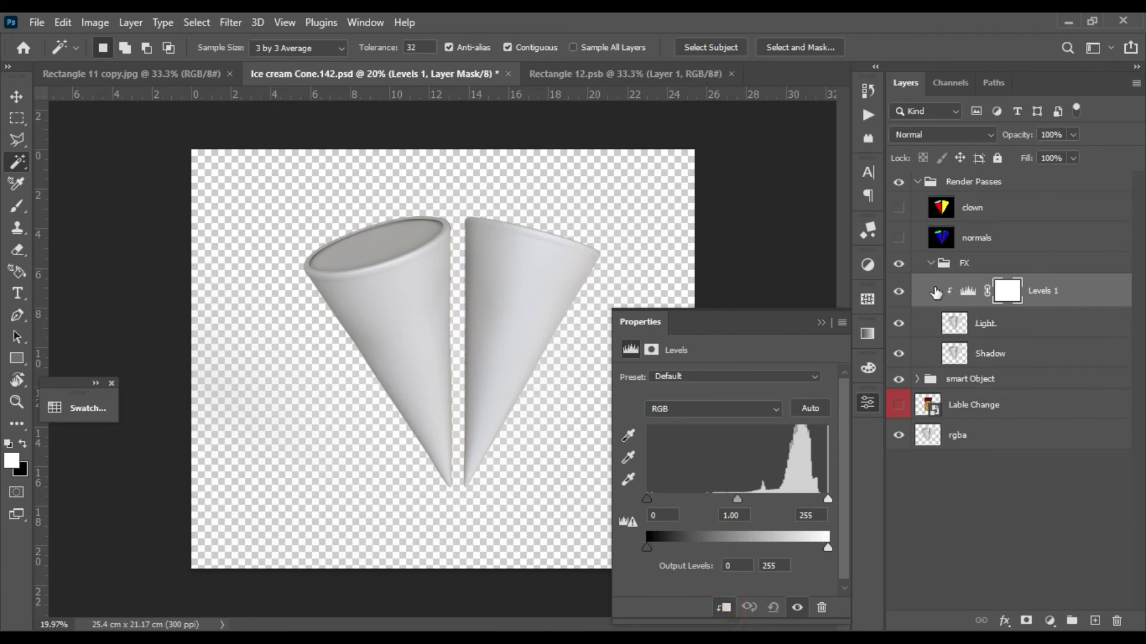
left_click(821, 323)
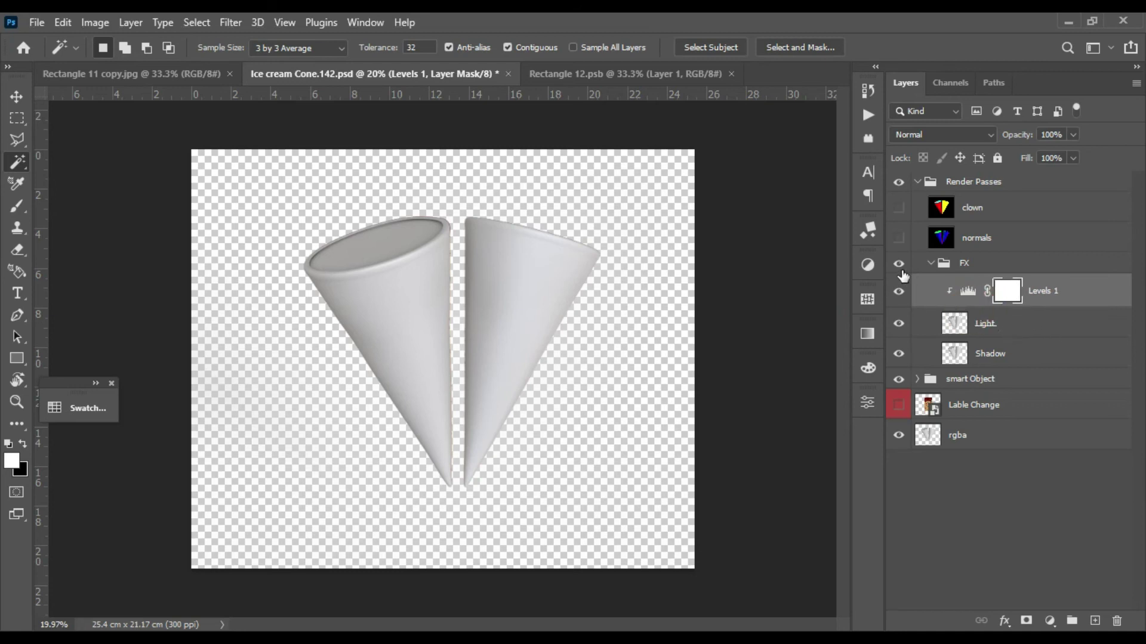
Step: Try input levels of 64 for shadows and 0.48 for midtones on the Levels 1 adjustment
left_click(968, 290)
left_click(867, 404)
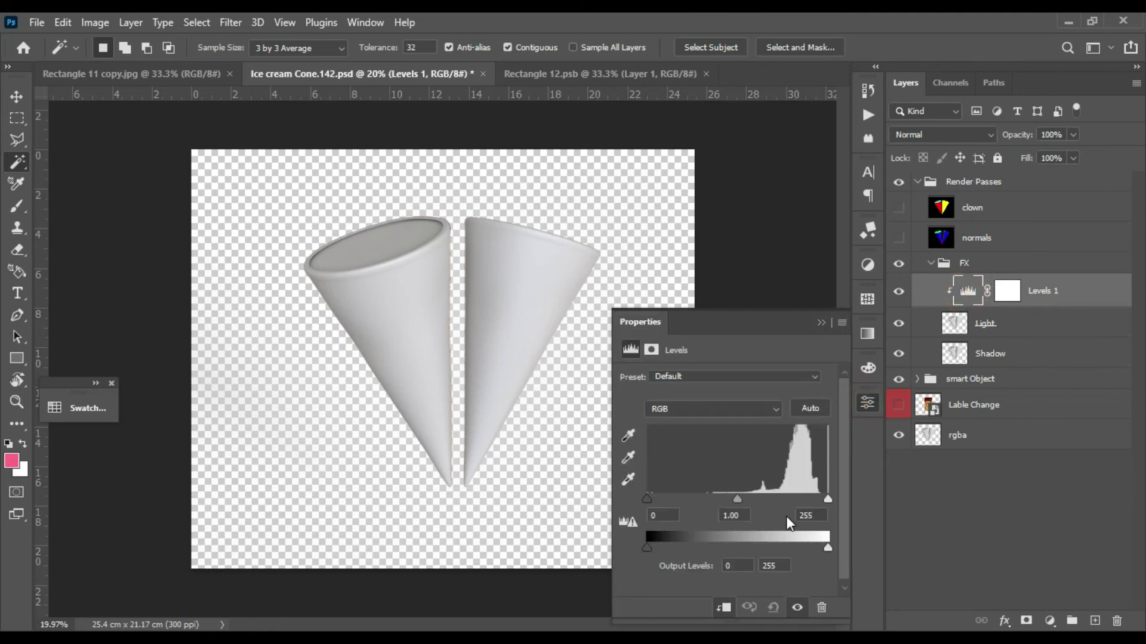
left_click_drag(738, 500, 793, 499)
left_click_drag(648, 499, 691, 497)
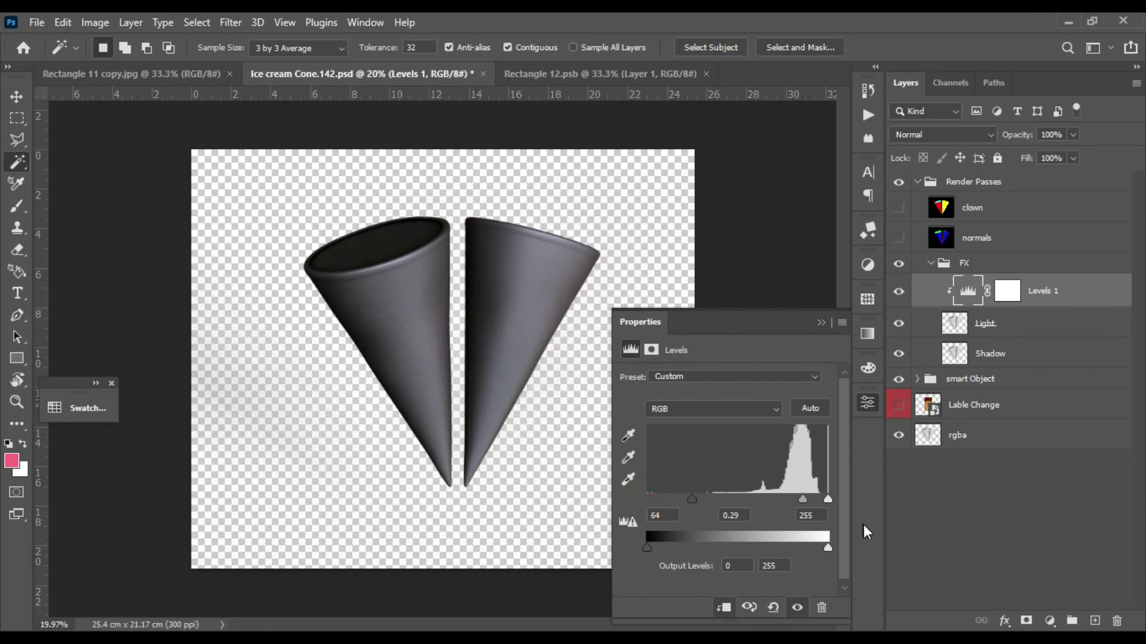
left_click_drag(802, 499, 790, 500)
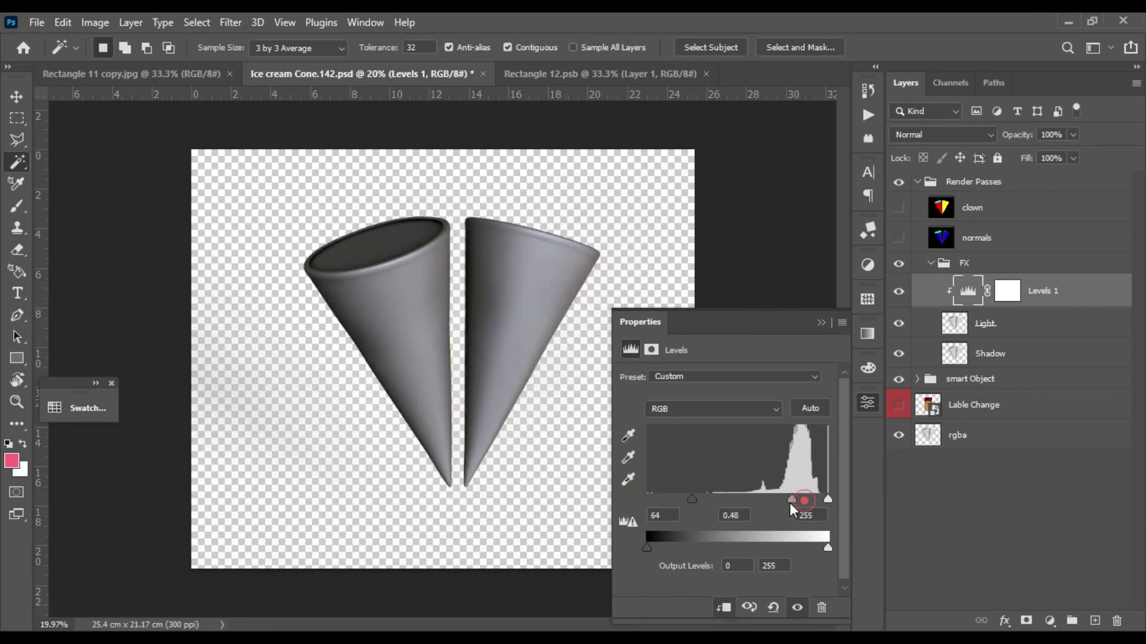
Step: Try the Screen blend mode on Levels 1 with a maximum output level of 92
left_click(988, 133)
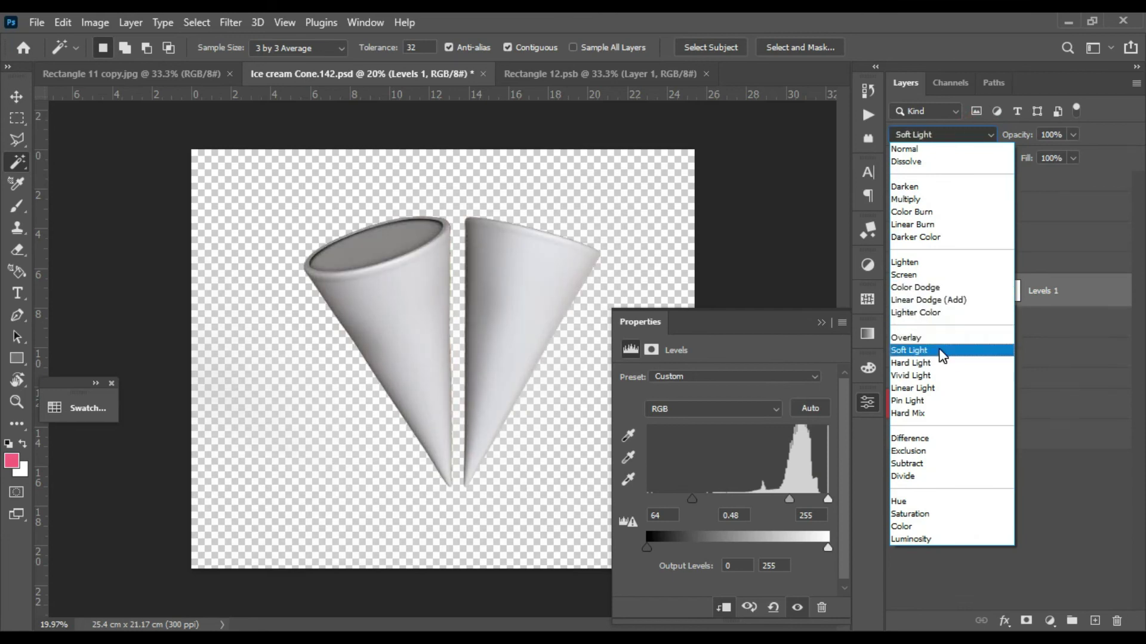
left_click(939, 277)
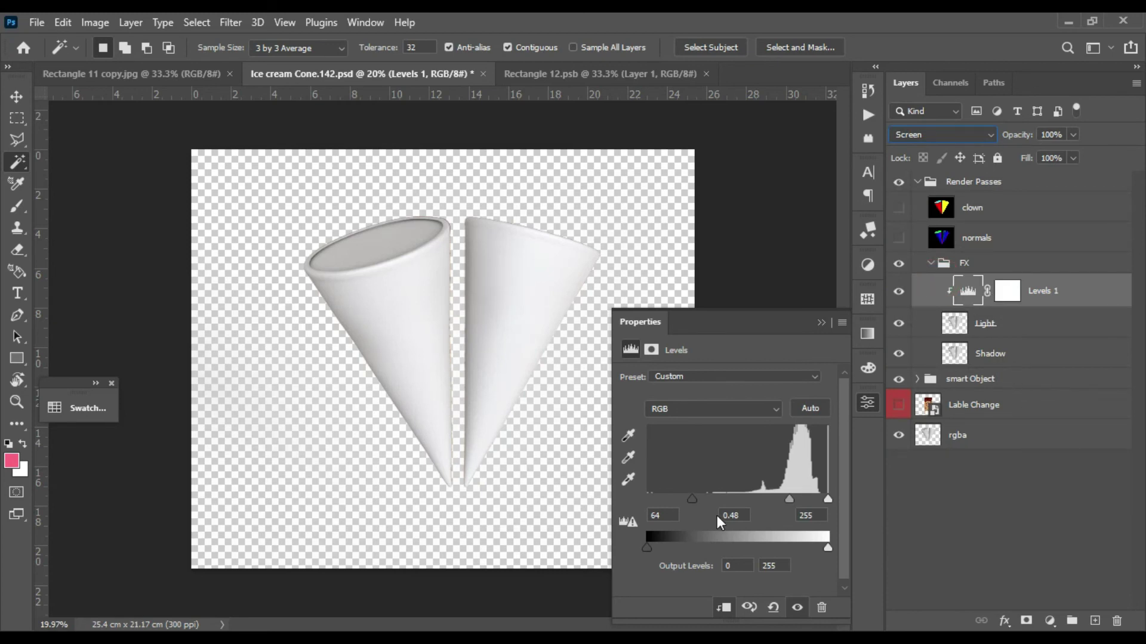
left_click_drag(825, 548, 715, 543)
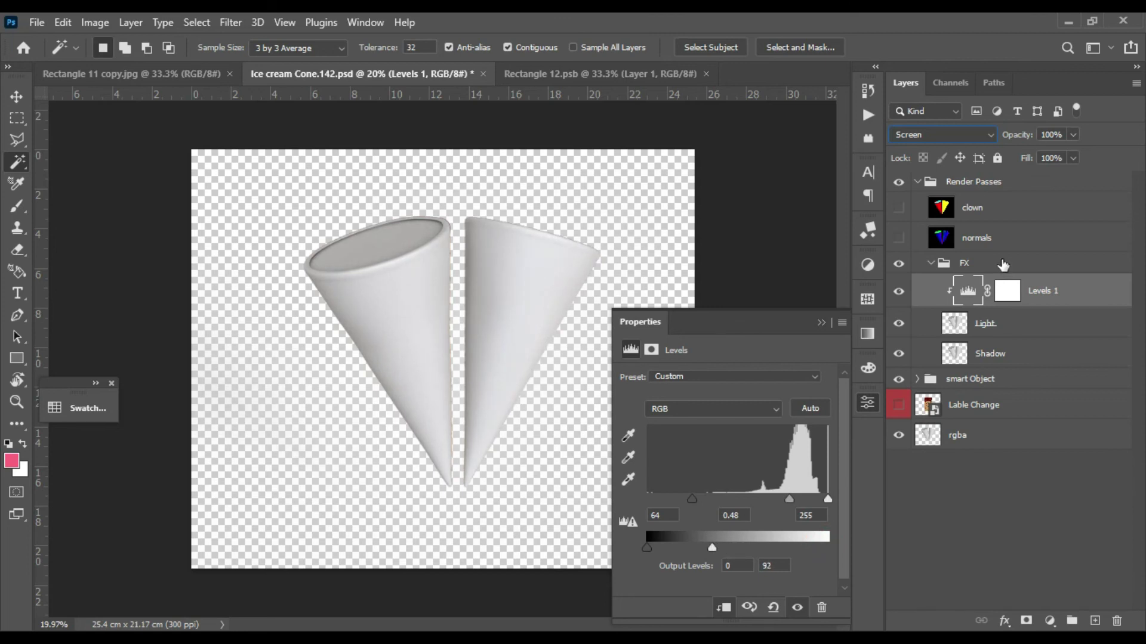
Step: Collapse the FX group and undo the Levels 1 tonal and blend mode changes
left_click(930, 266)
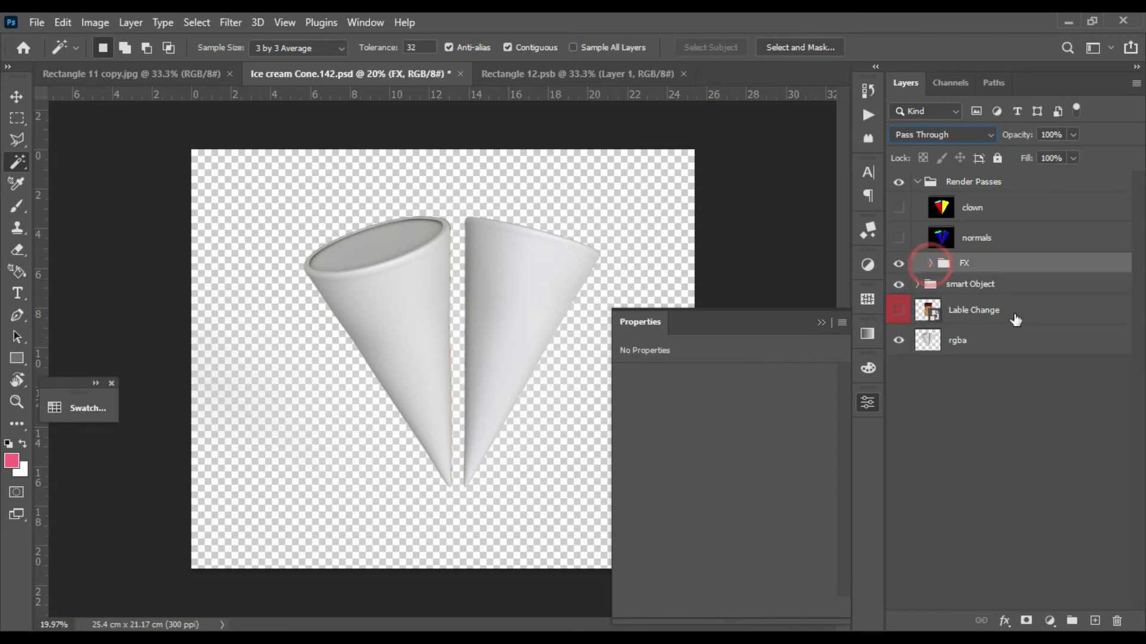
mouse_move(982, 289)
left_mouse_down()
mouse_move(990, 254)
mouse_move(987, 289)
mouse_move(960, 285)
left_mouse_up()
key("ctrl+z")
key("ctrl+z")
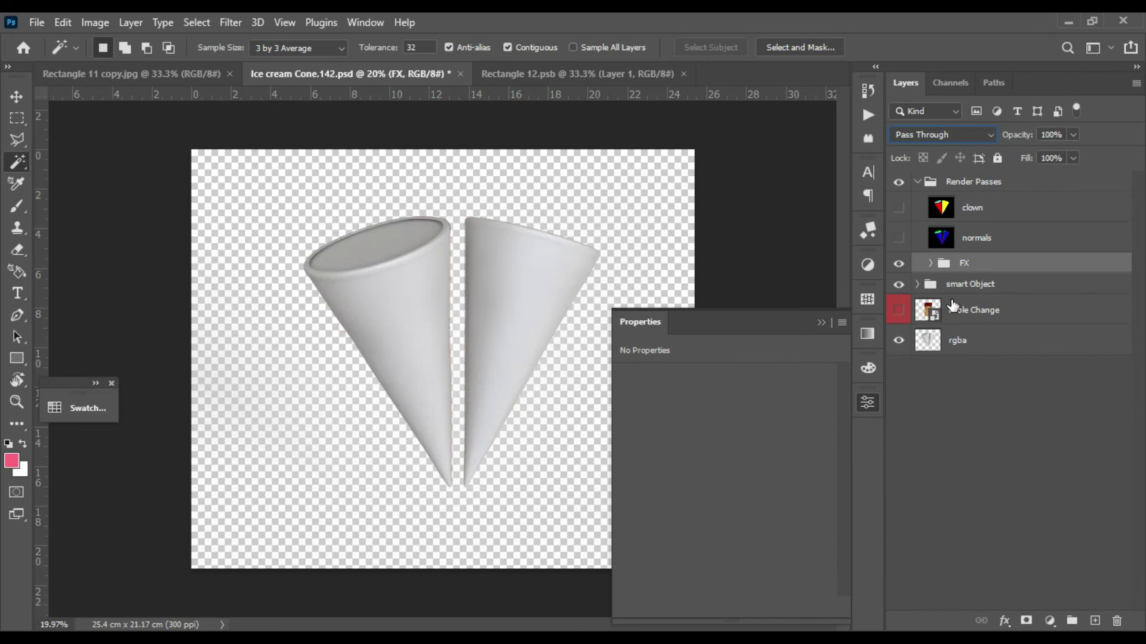
left_click(917, 284)
left_click(918, 285)
Step: In the FX group, clip Levels 1 to the Light layer and set Light's blend mode to Screen
left_click(930, 263)
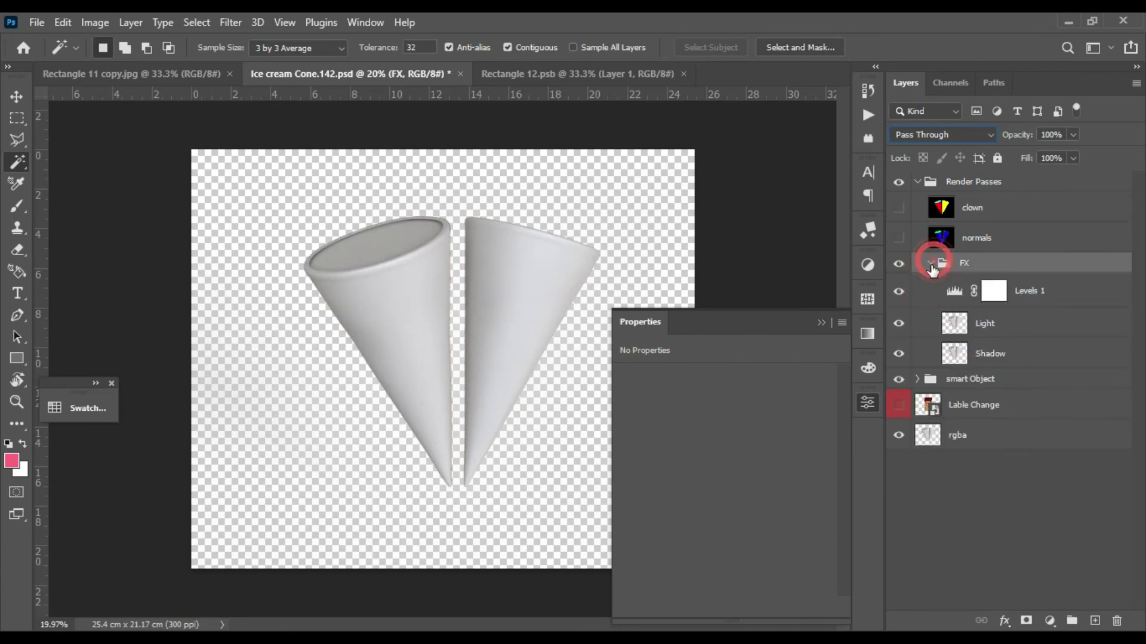
left_click(954, 295)
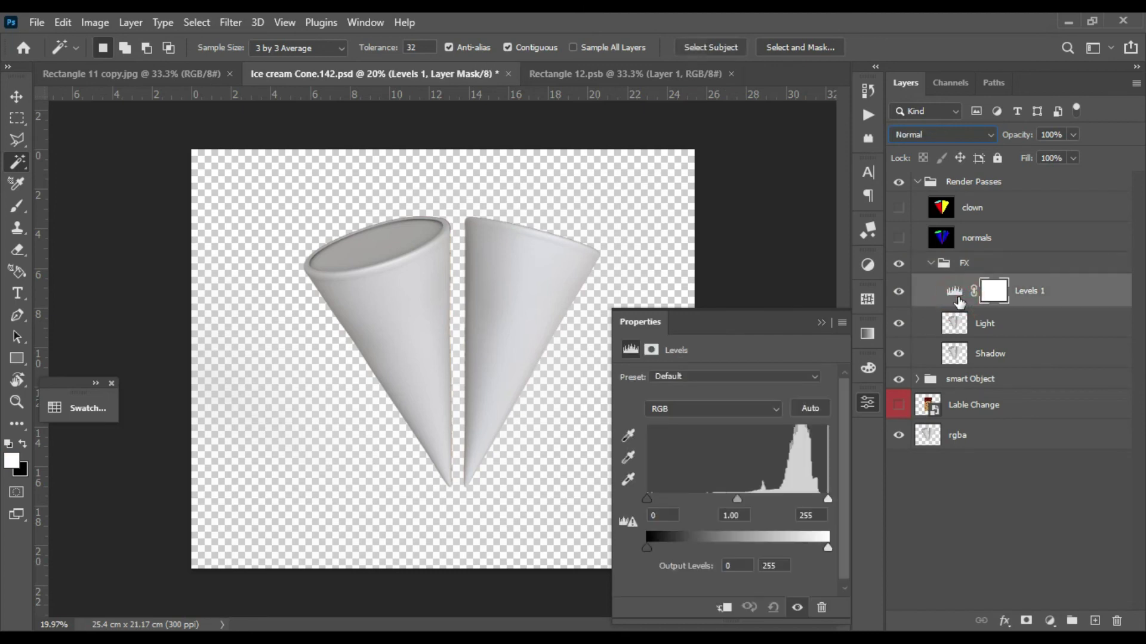
left_click(954, 307, "alt")
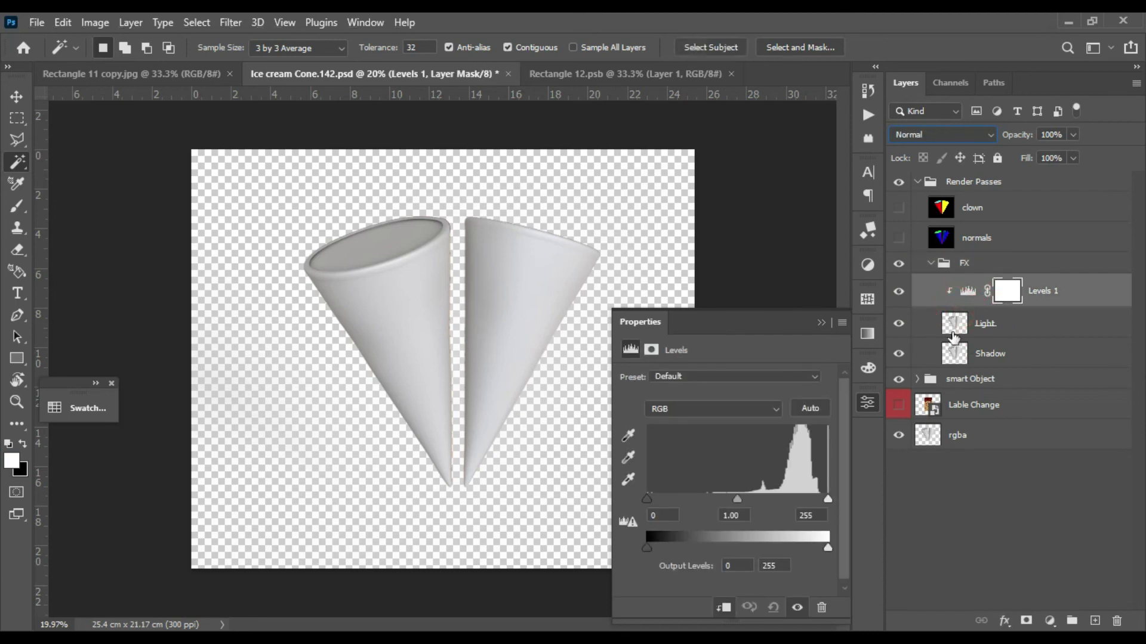
left_click(953, 331)
left_click(942, 134)
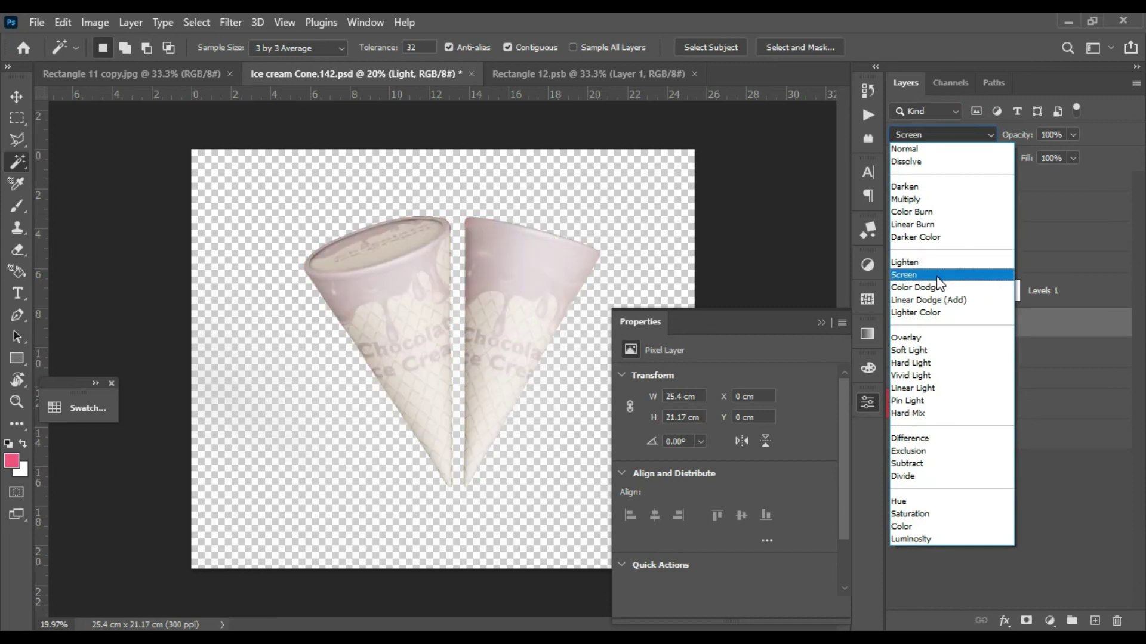
left_click(940, 275)
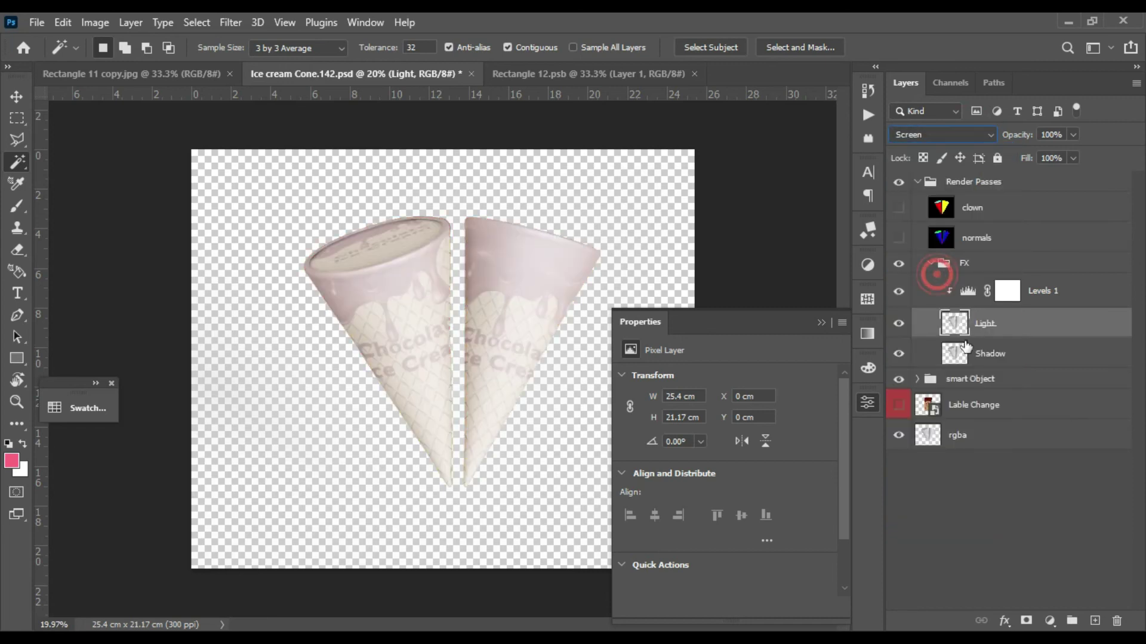
Step: Set Levels 1 to input levels 122, 0.18 and 255 with a maximum output level of 148
left_click(966, 291)
left_click_drag(738, 499, 800, 500)
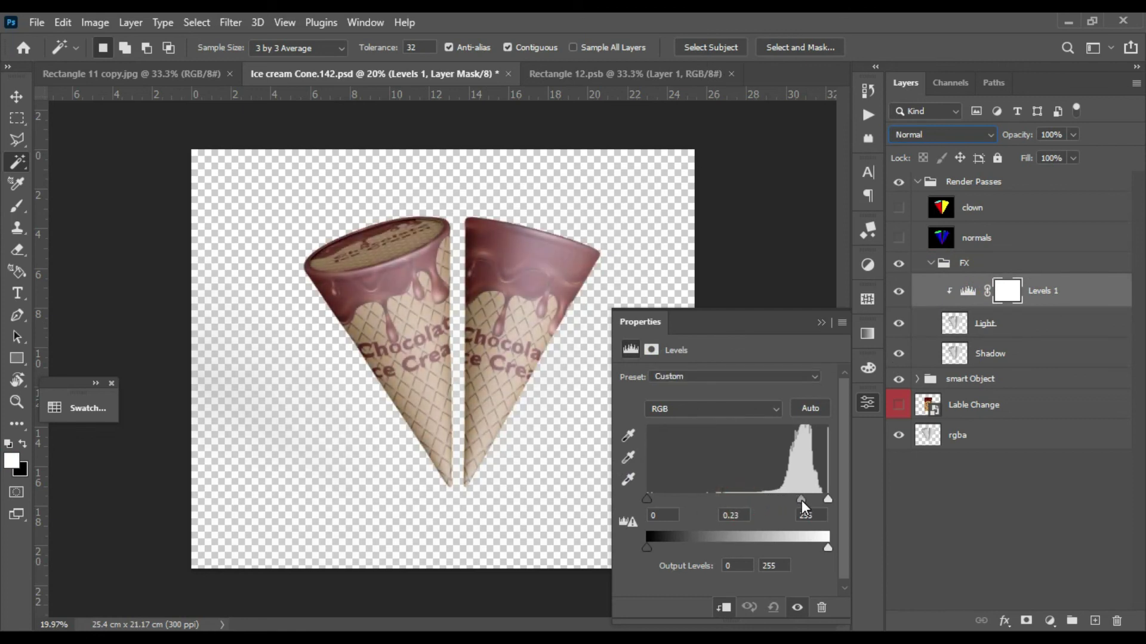
left_click_drag(643, 500, 740, 506)
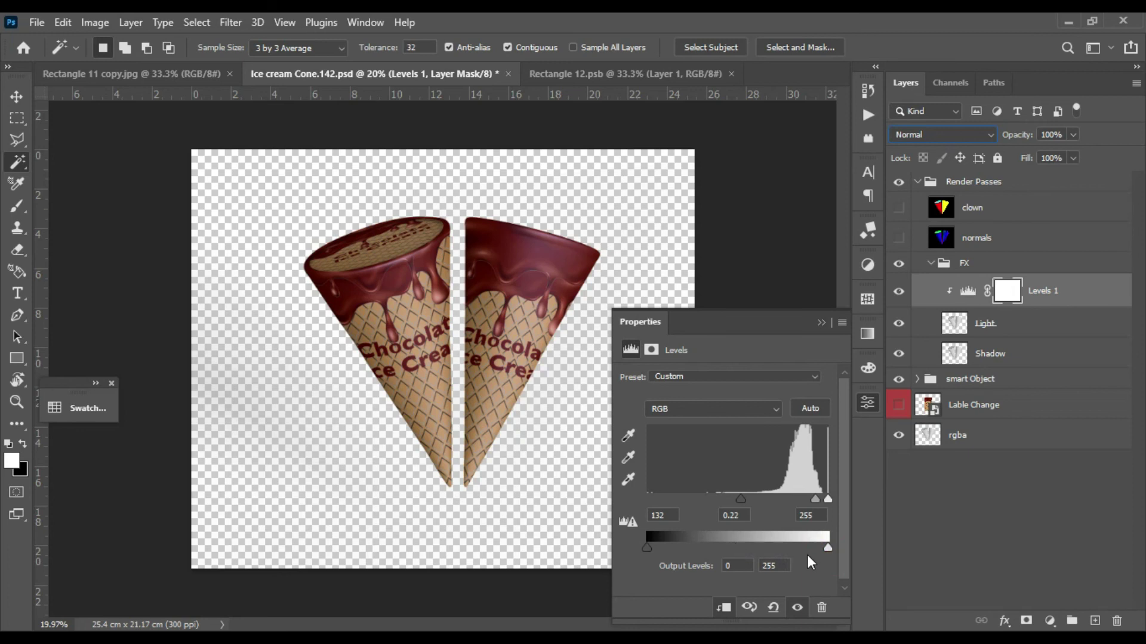
left_click_drag(828, 547, 740, 545)
left_click_drag(732, 500, 702, 499)
mouse_move(808, 500)
left_mouse_down()
mouse_move(785, 499)
mouse_move(815, 502)
left_mouse_up()
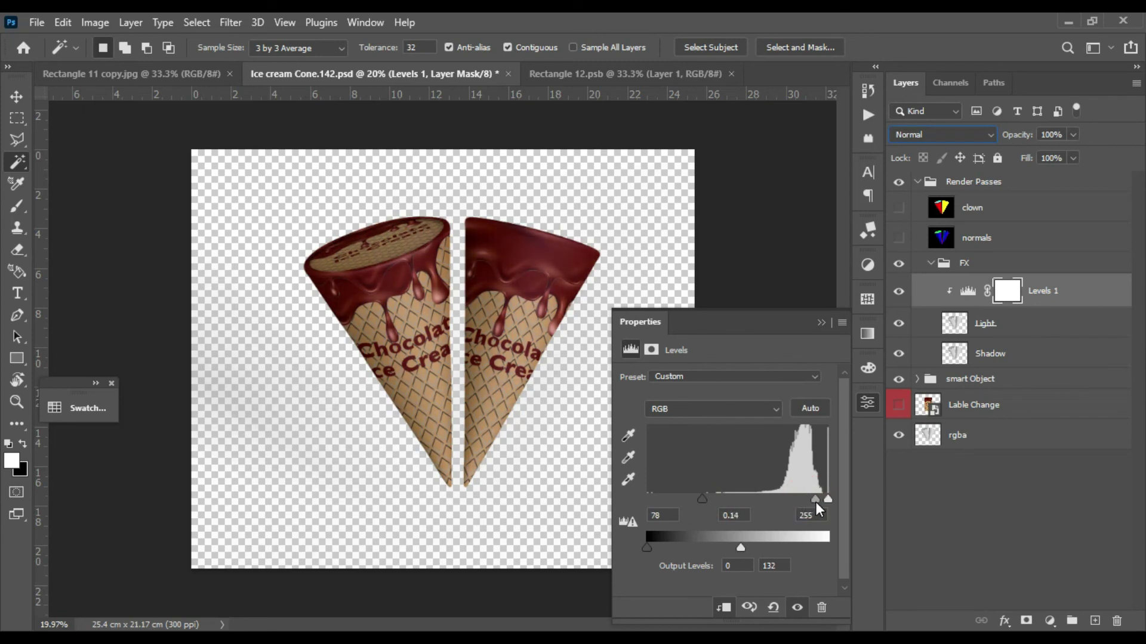
left_click_drag(702, 499, 733, 500)
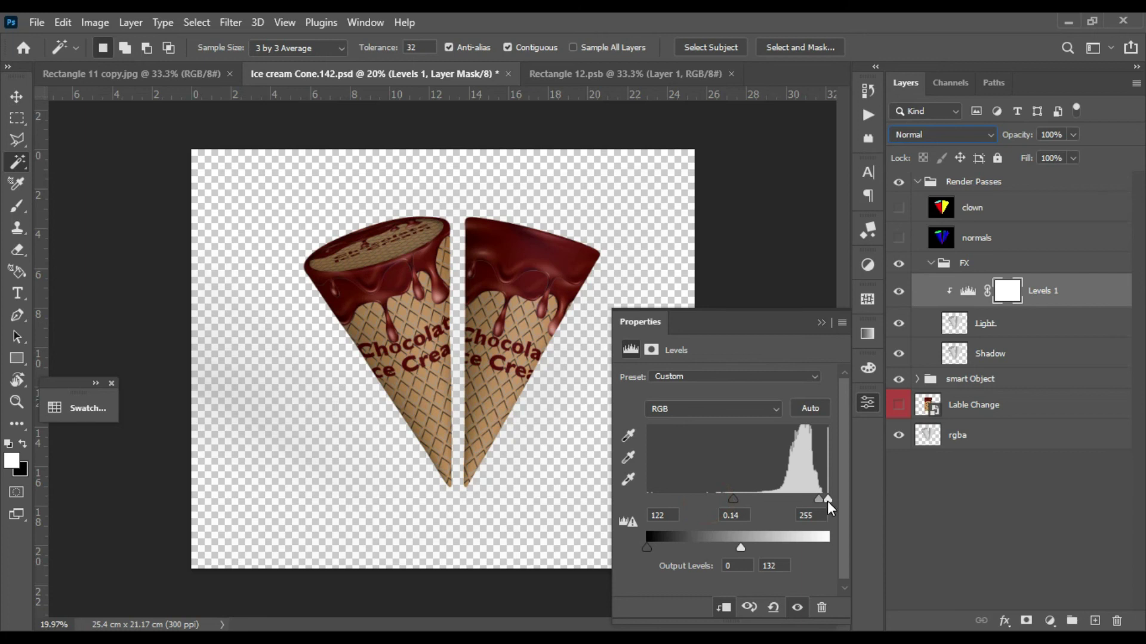
left_click_drag(815, 501, 815, 502)
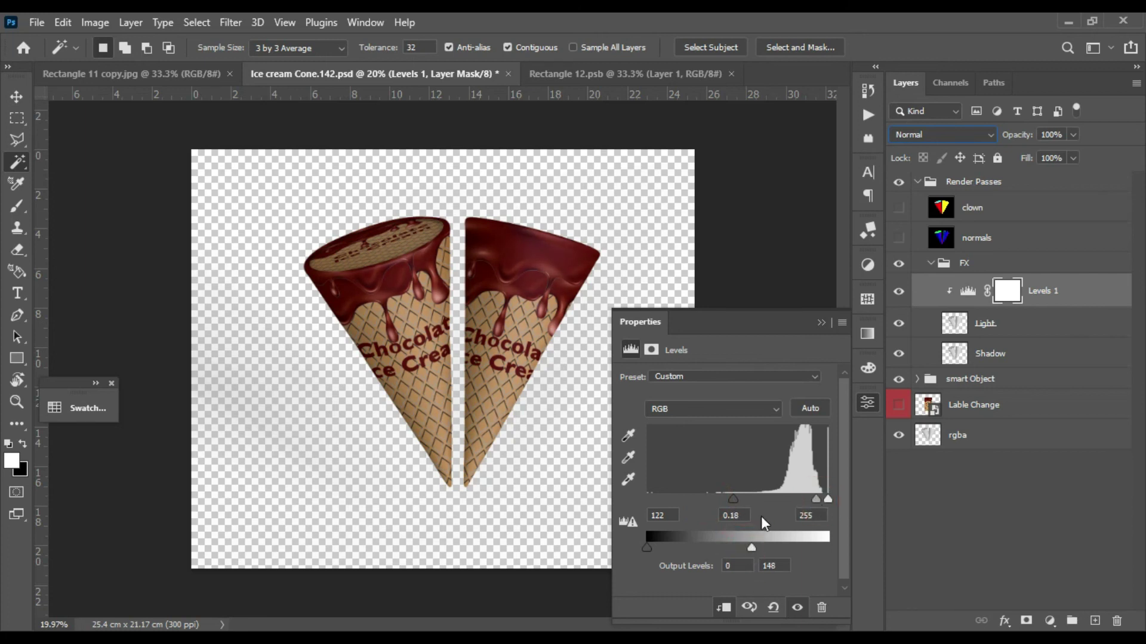
left_click(819, 323)
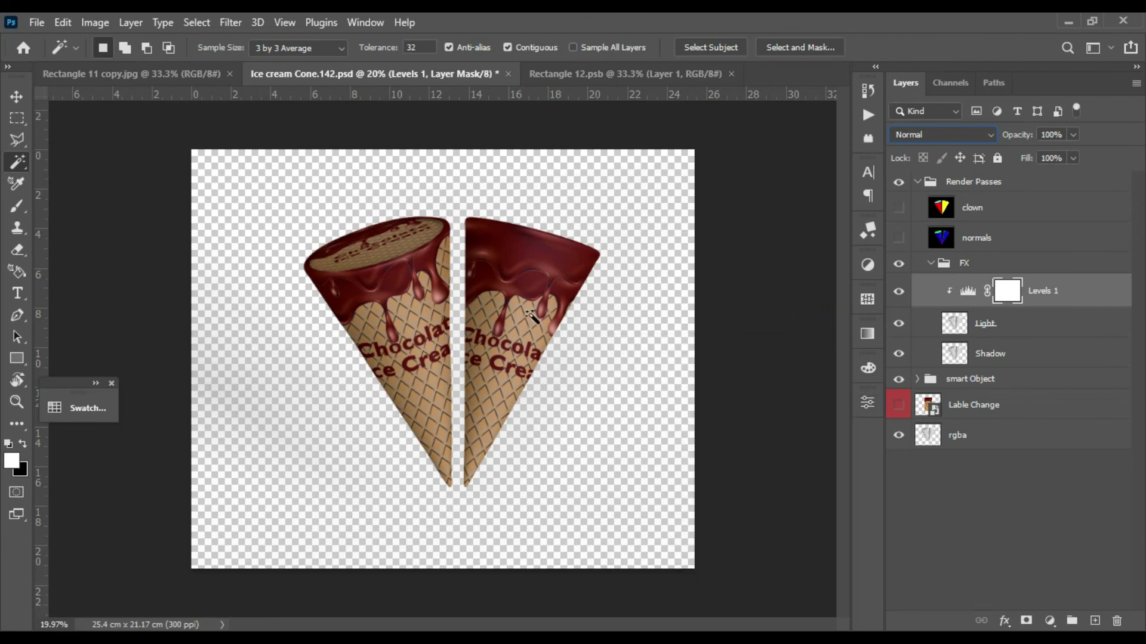
Step: Collapse the FX group, rename the Render Passes group to ID, and collapse it
left_click(929, 263)
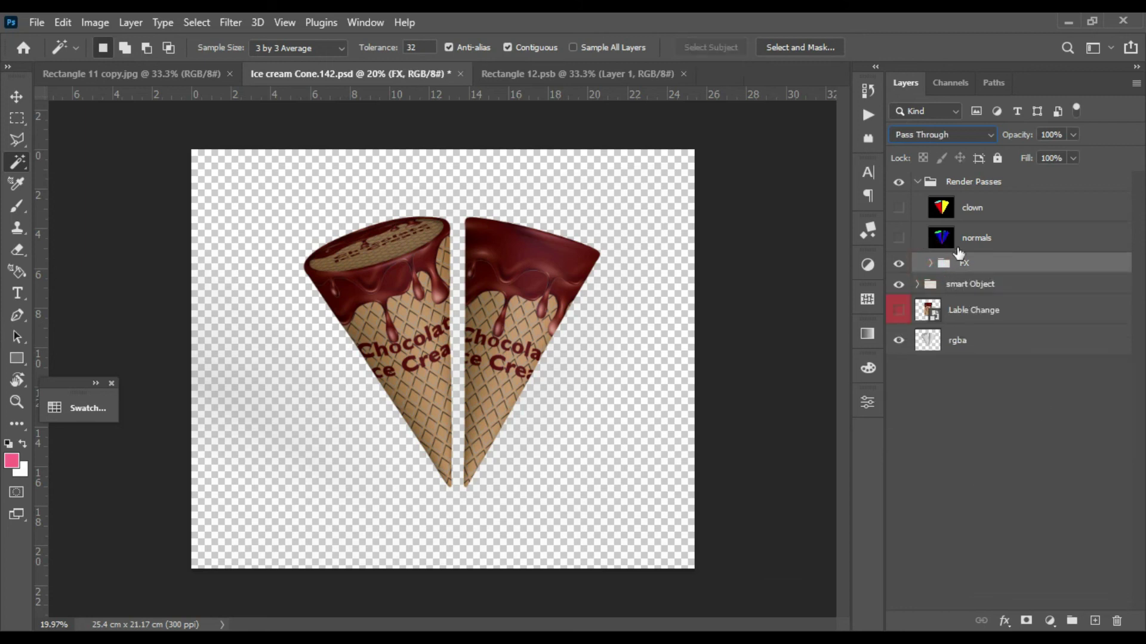
left_click(971, 287)
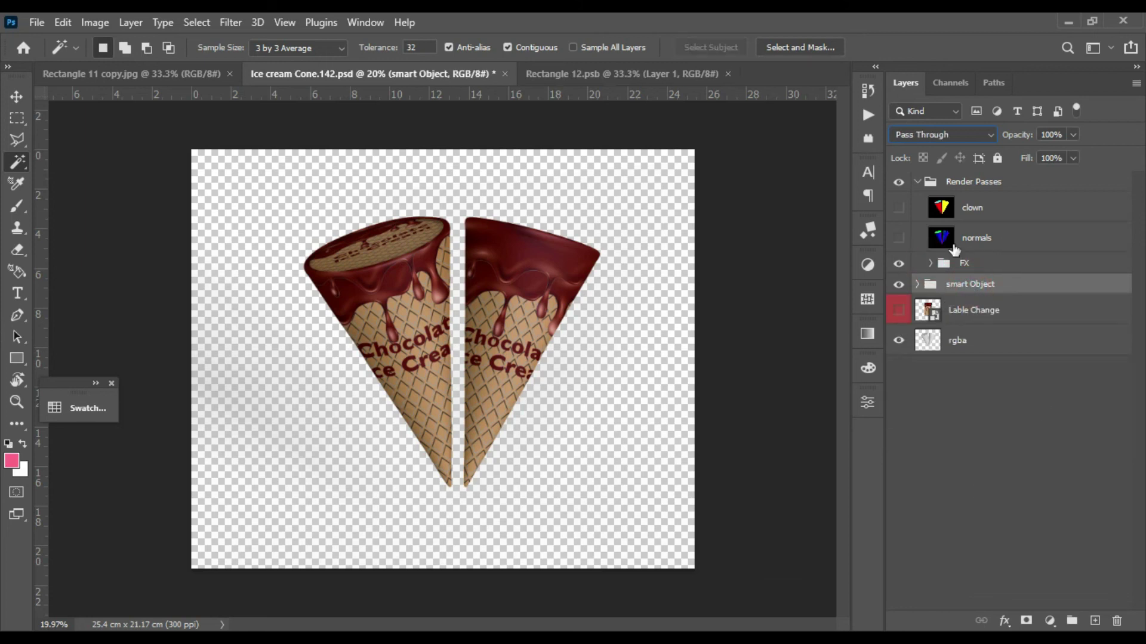
left_click(912, 185)
double_click(978, 181)
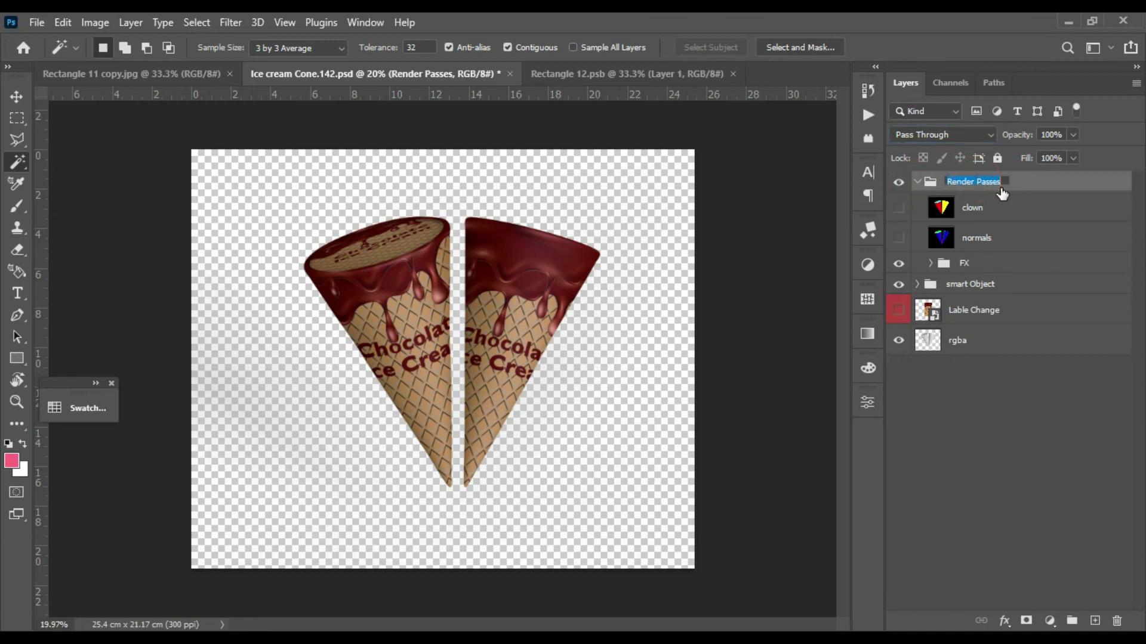
type("ID")
key("Return")
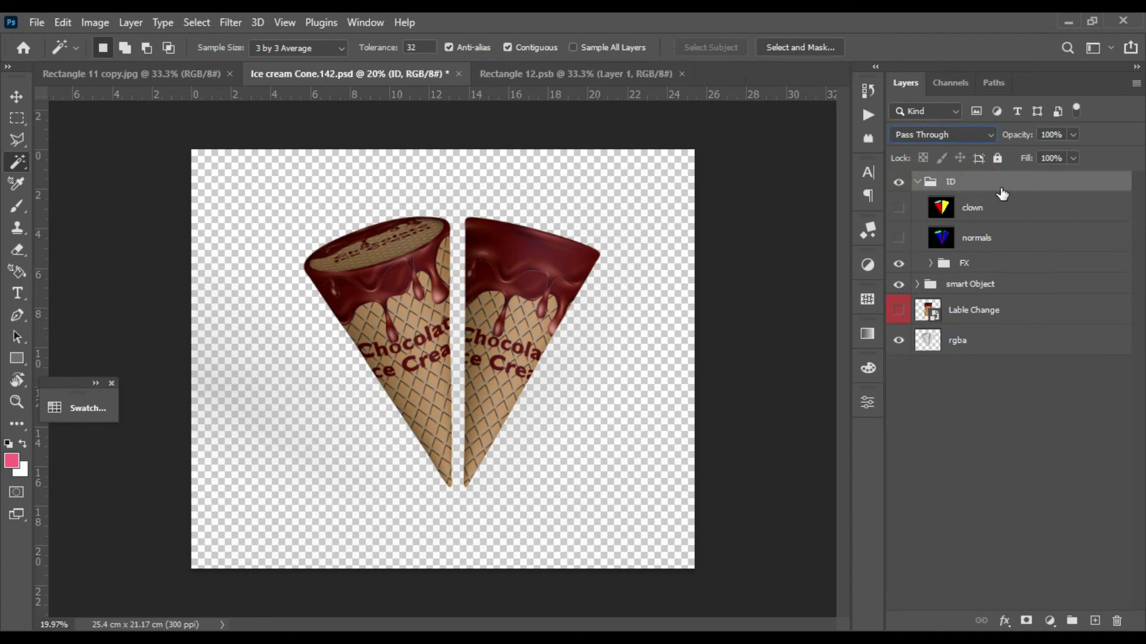
left_click(917, 185)
Step: Add a solid color fill layer above rgba in dark brownish red 612a22, sampled from the cone artwork
left_click(931, 261)
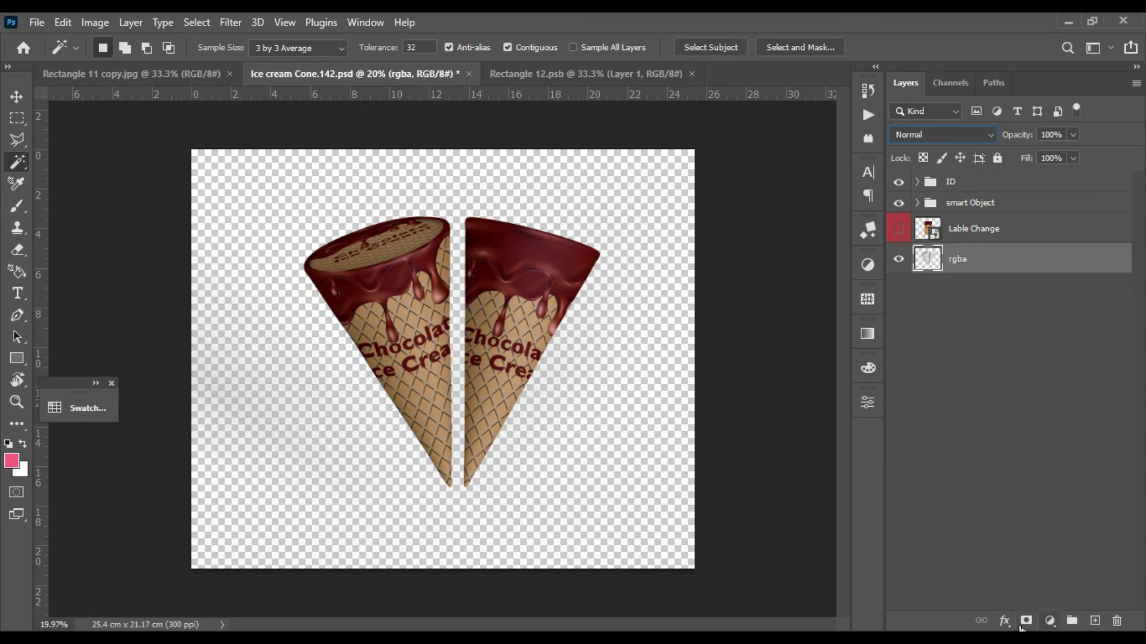
left_click(1005, 620)
left_click(923, 466)
left_click(1049, 621)
left_click(1093, 333)
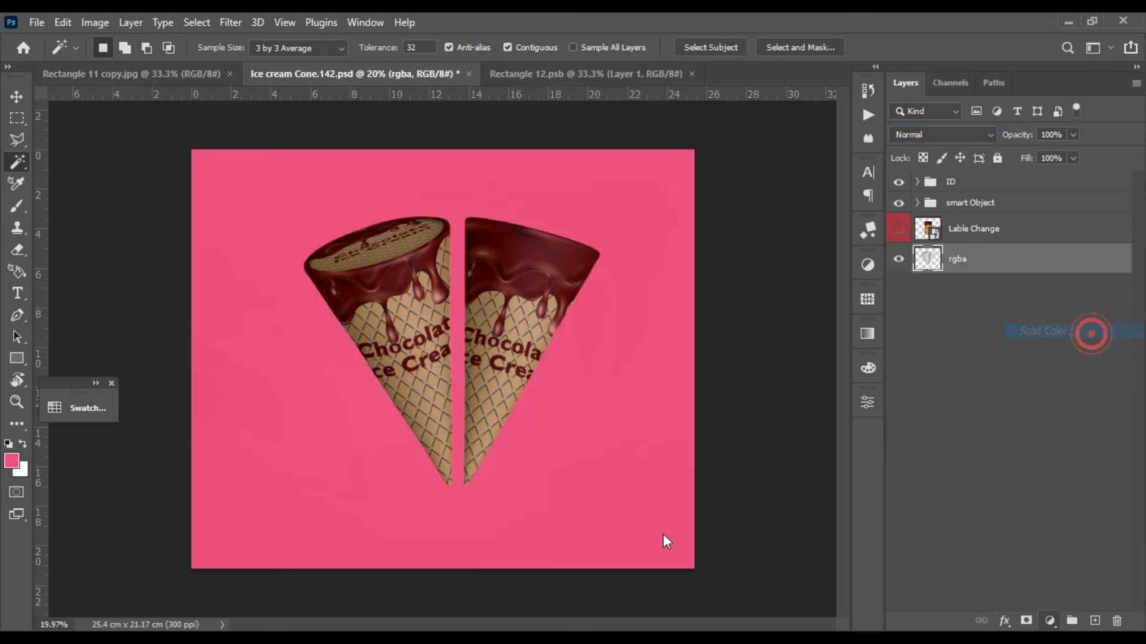
left_click(436, 279)
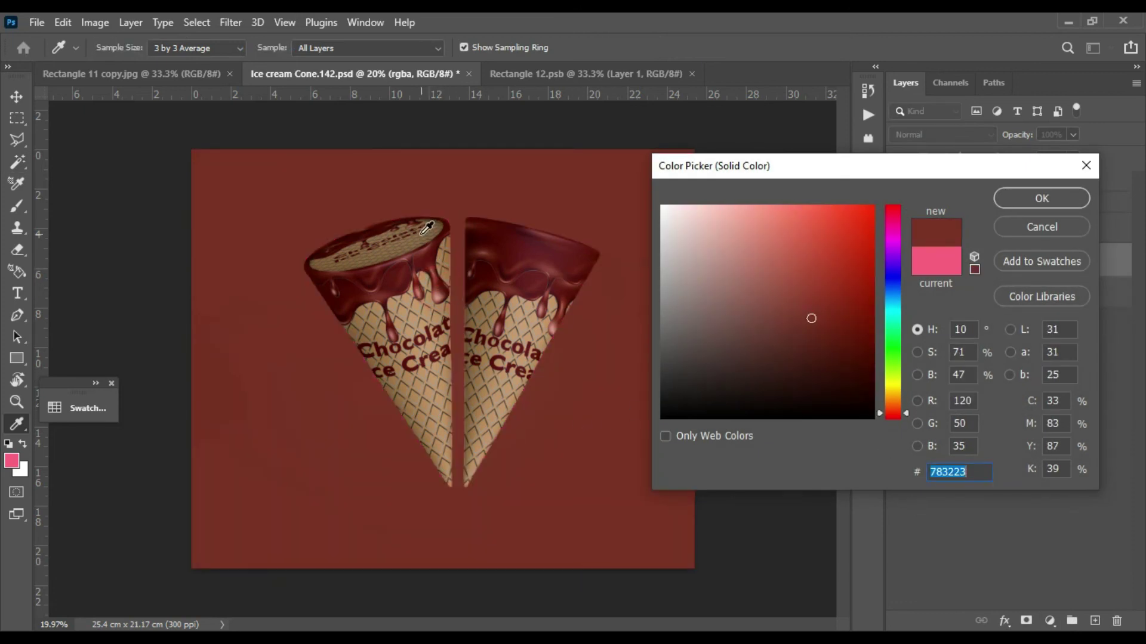
left_click(435, 267)
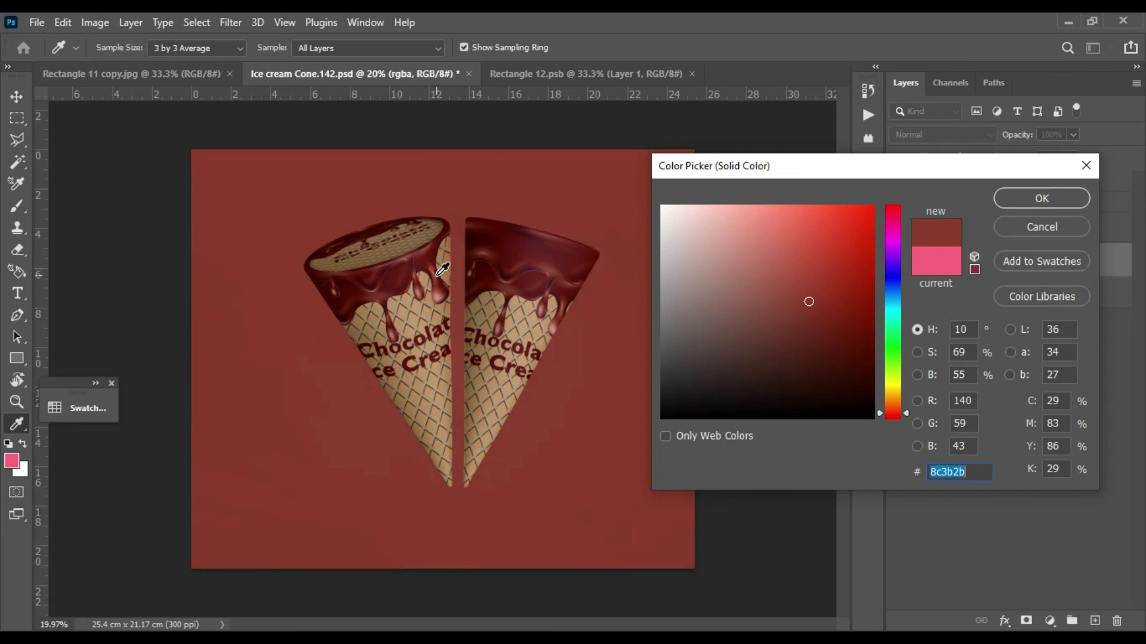
left_click_drag(449, 291, 447, 271)
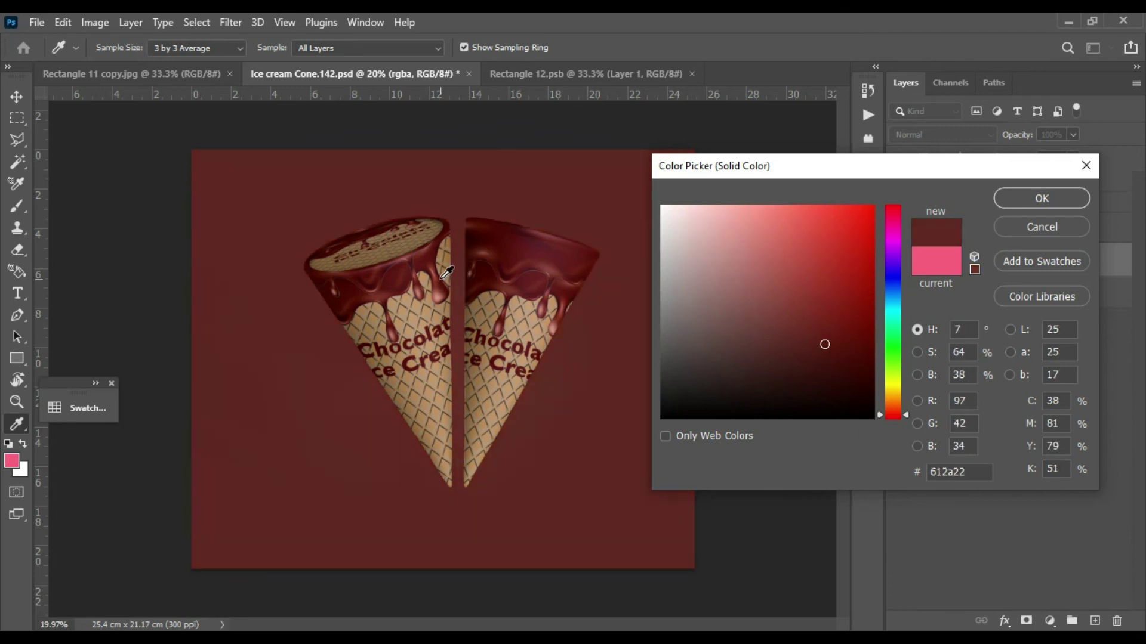
left_click(1008, 199)
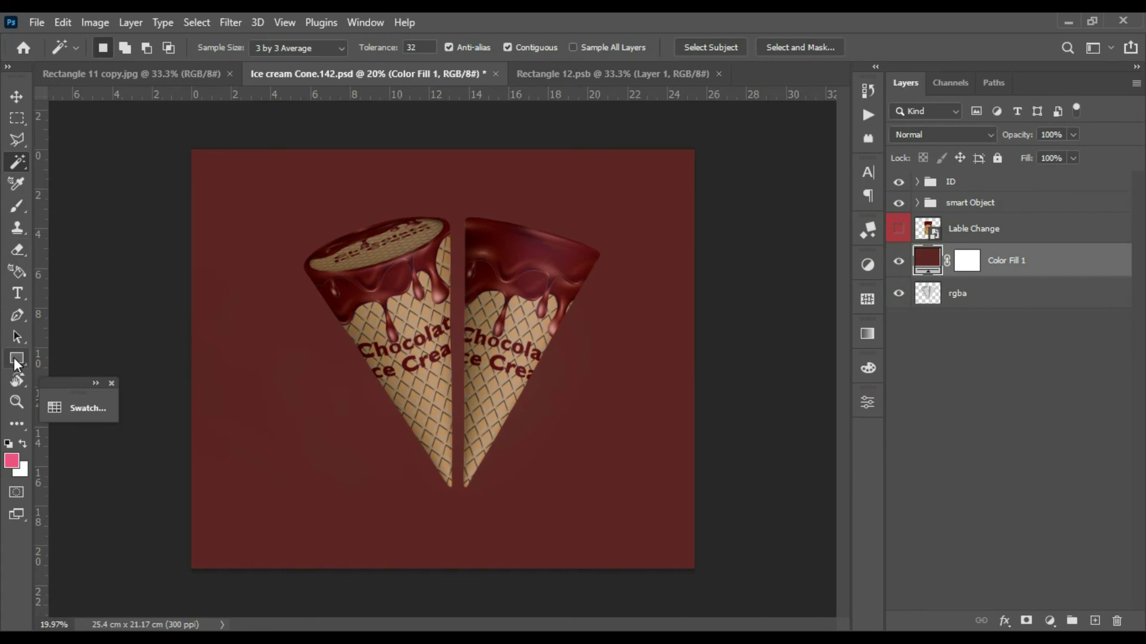
Step: Set up a soft round brush at 2874 px and 0% hardness, and add an empty layer above Color Fill 1
left_click(14, 212)
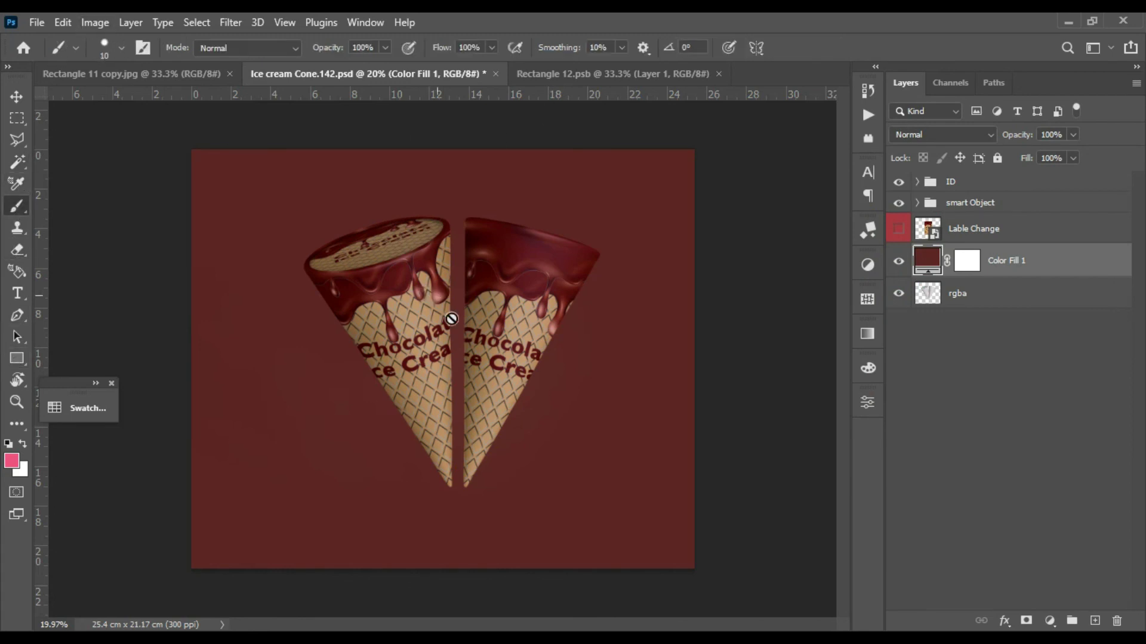
left_click(967, 261)
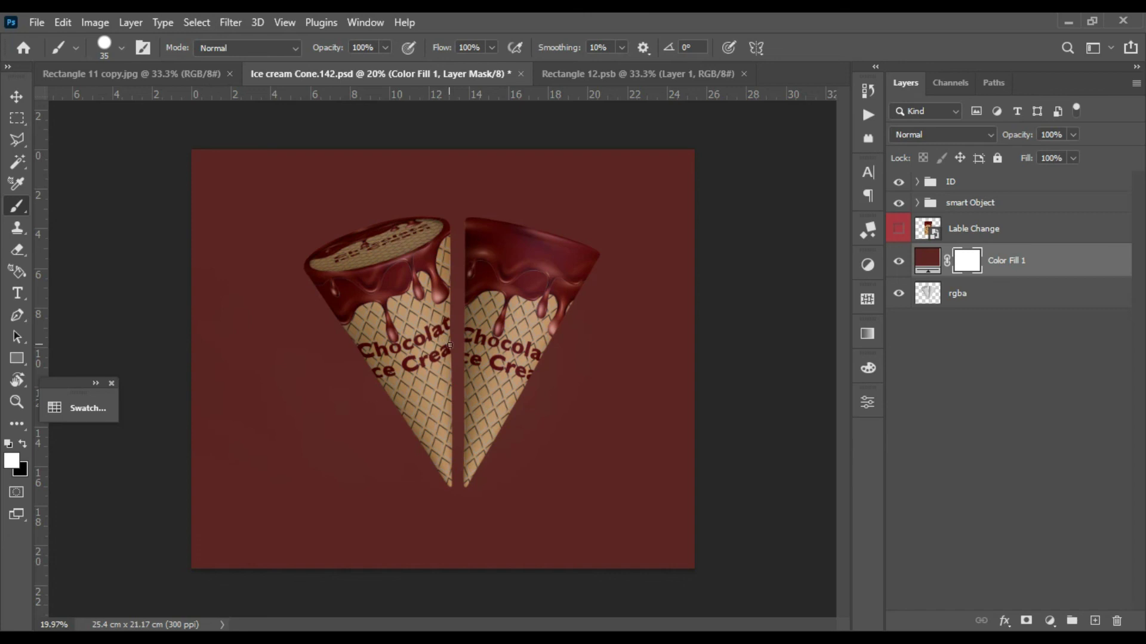
left_click(121, 47)
left_click(61, 204)
left_click(95, 138)
left_click_drag(116, 98, 196, 102)
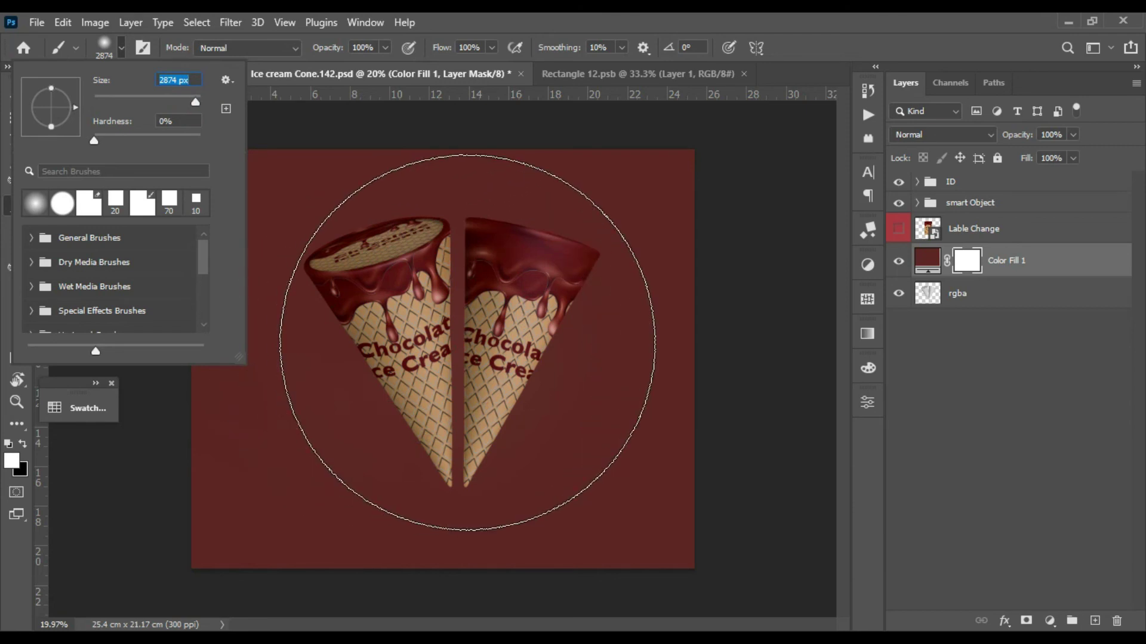
left_click(841, 15)
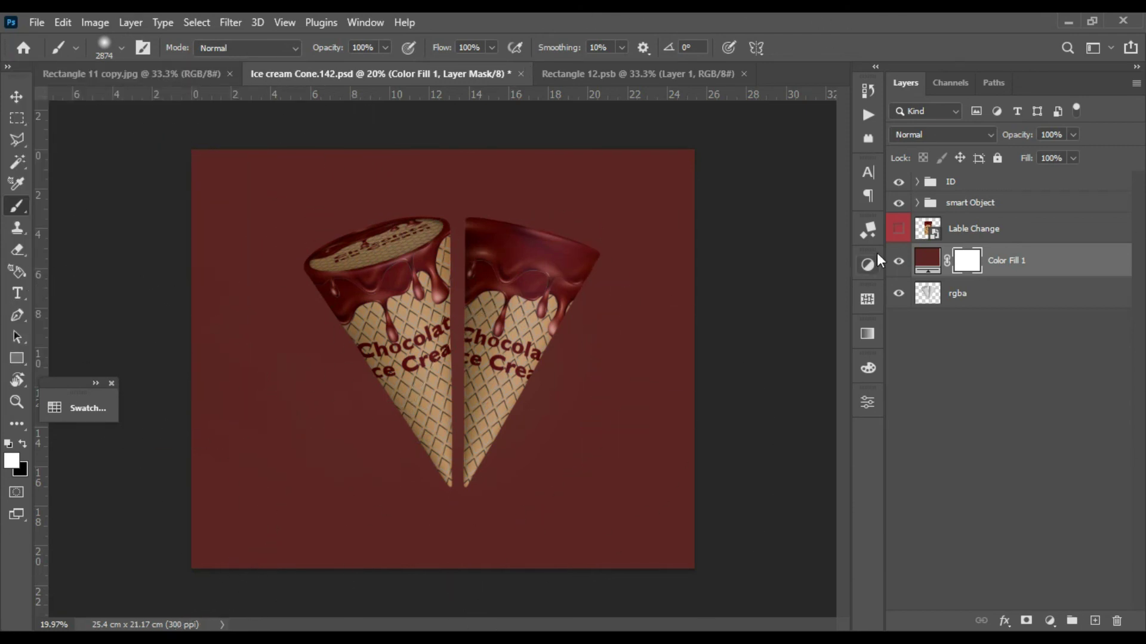
left_click(927, 260)
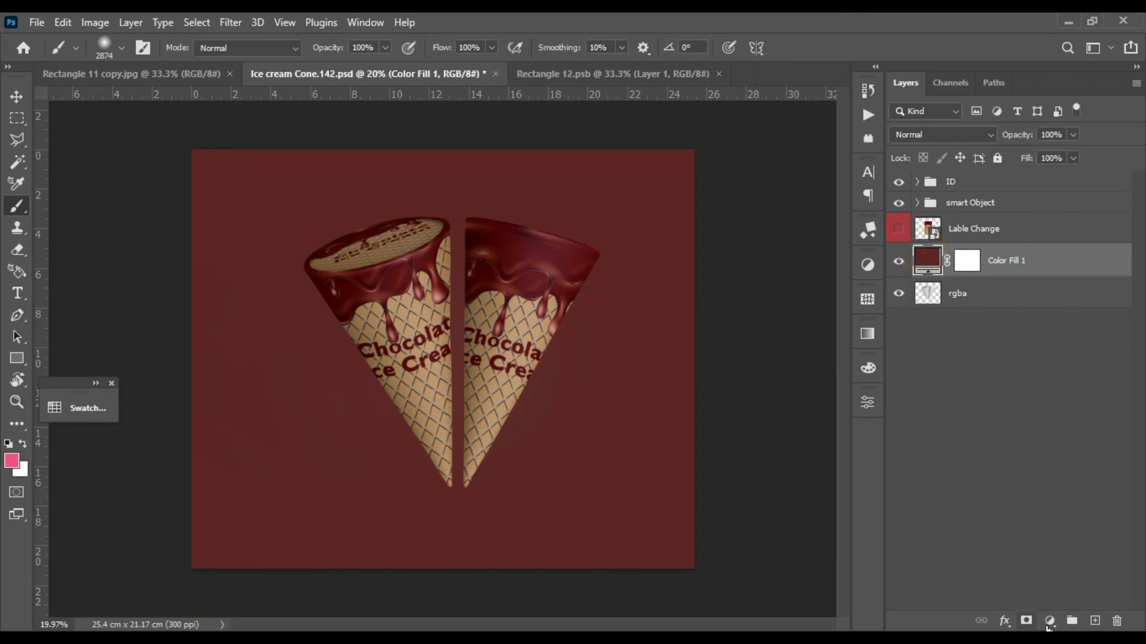
left_click(1095, 621)
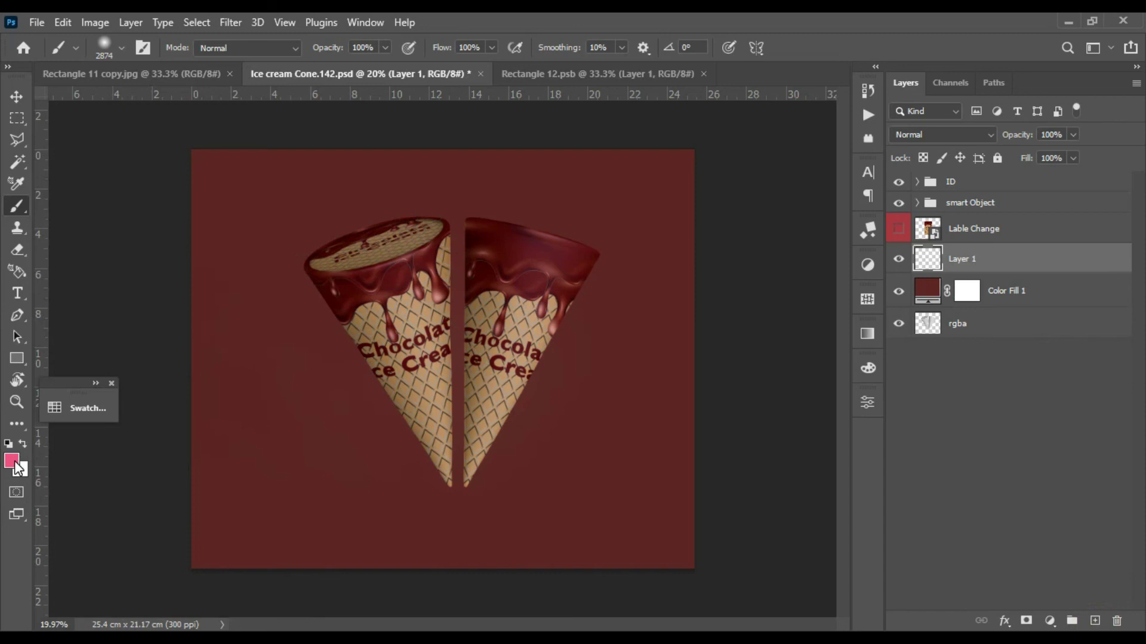
Step: Paint a soft white glow behind the cones on Layer 1 with the brush opacity at 50%
left_click(23, 444)
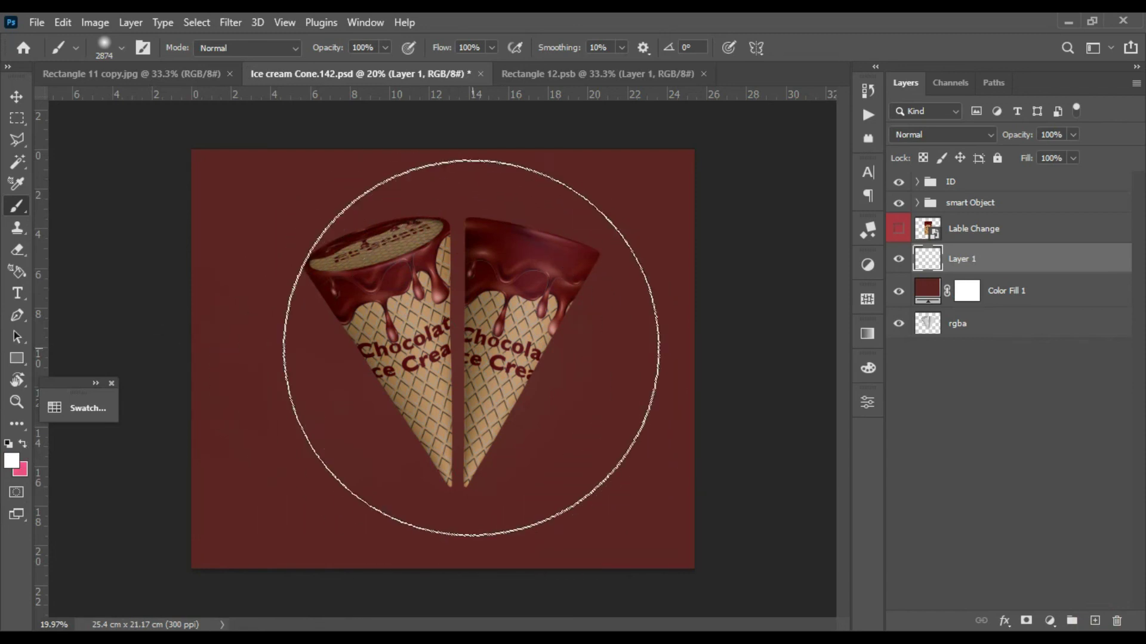
left_click(387, 48)
left_click_drag(386, 64, 346, 67)
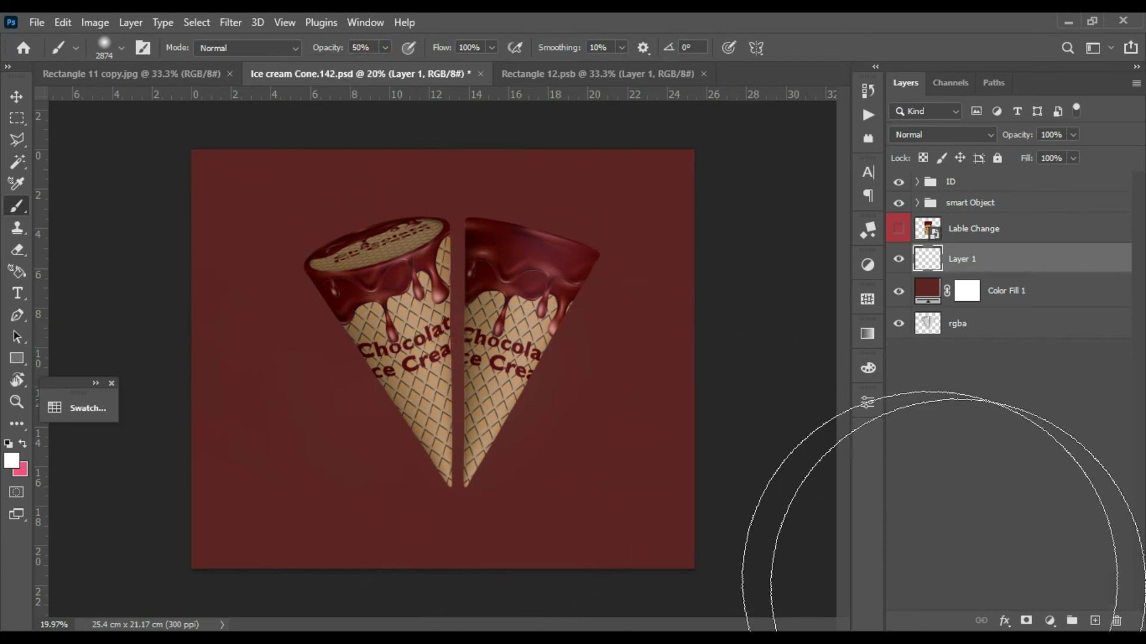
left_click(451, 340)
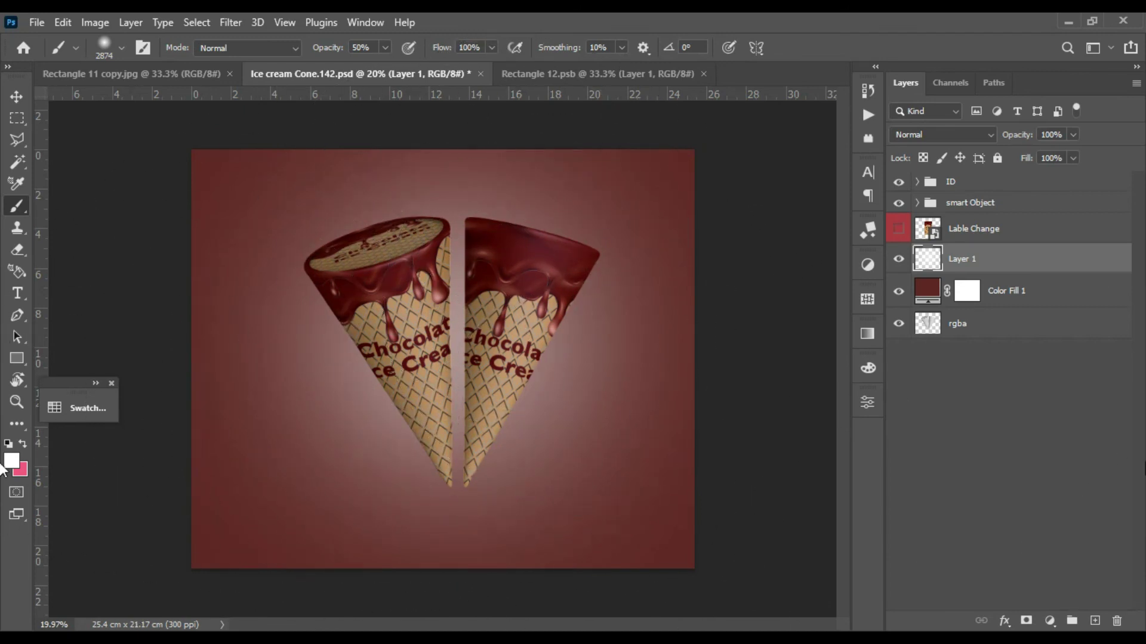
Step: Lower the opacity of Layer 1 to 54%
left_click(1073, 135)
left_click_drag(1080, 154, 1042, 155)
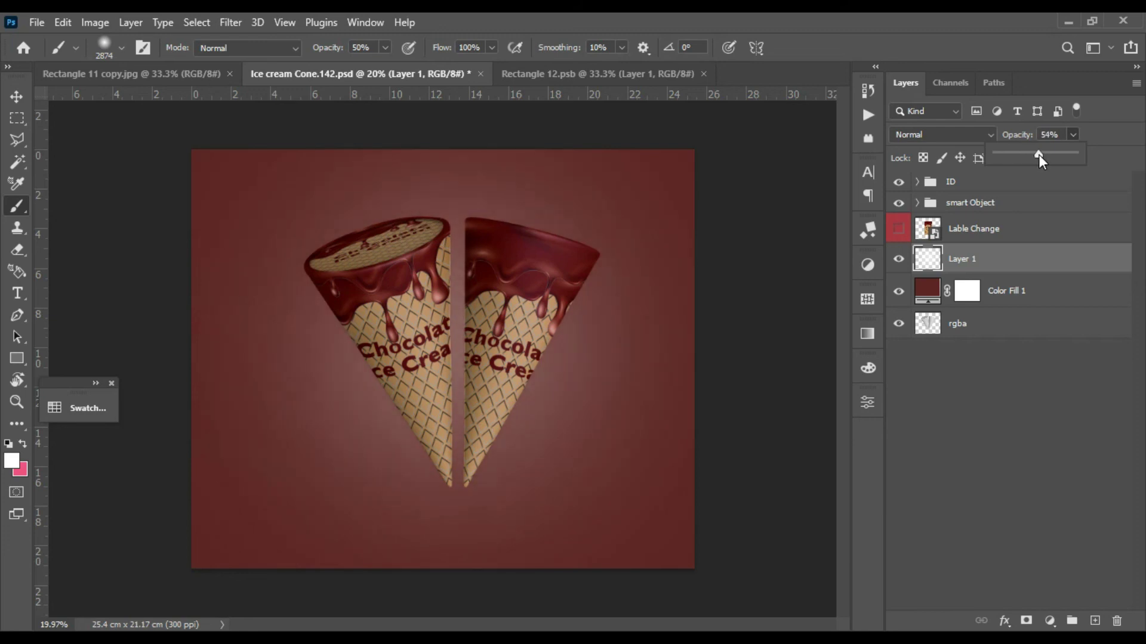
left_click(946, 20)
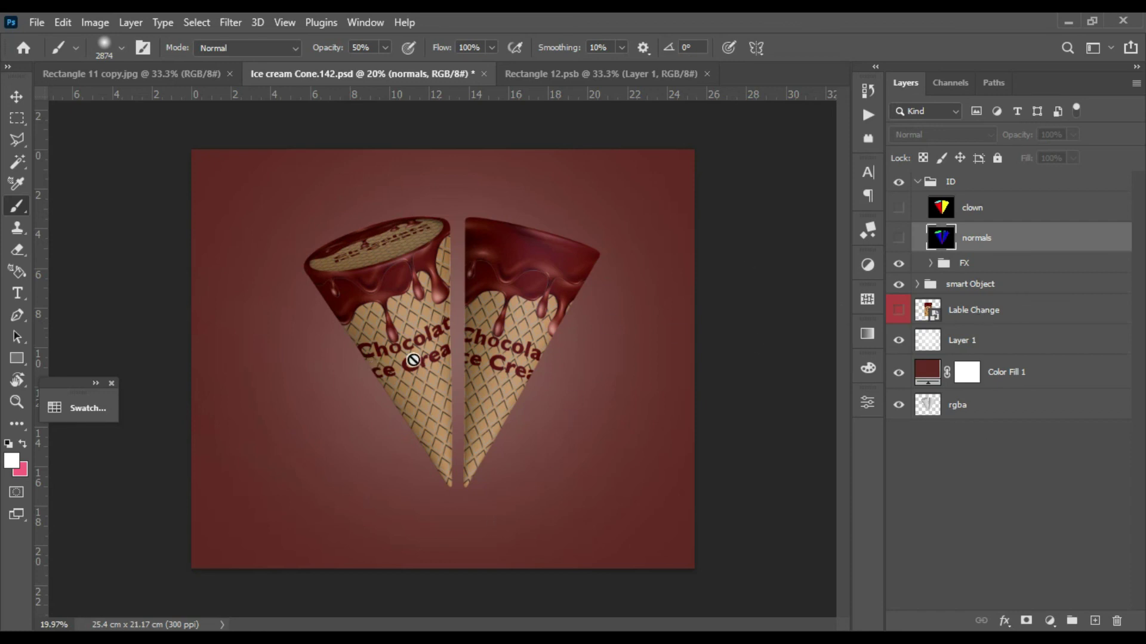
Step: Show the normals layer in the ID group and set its blend mode to Screen
left_click(899, 238)
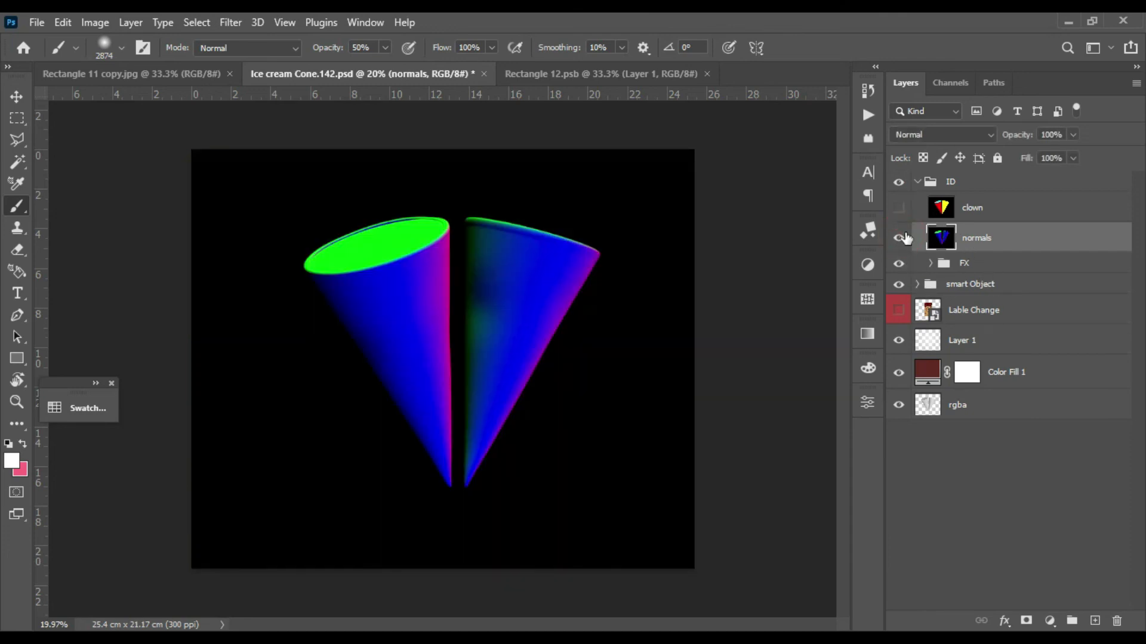
left_click(950, 130)
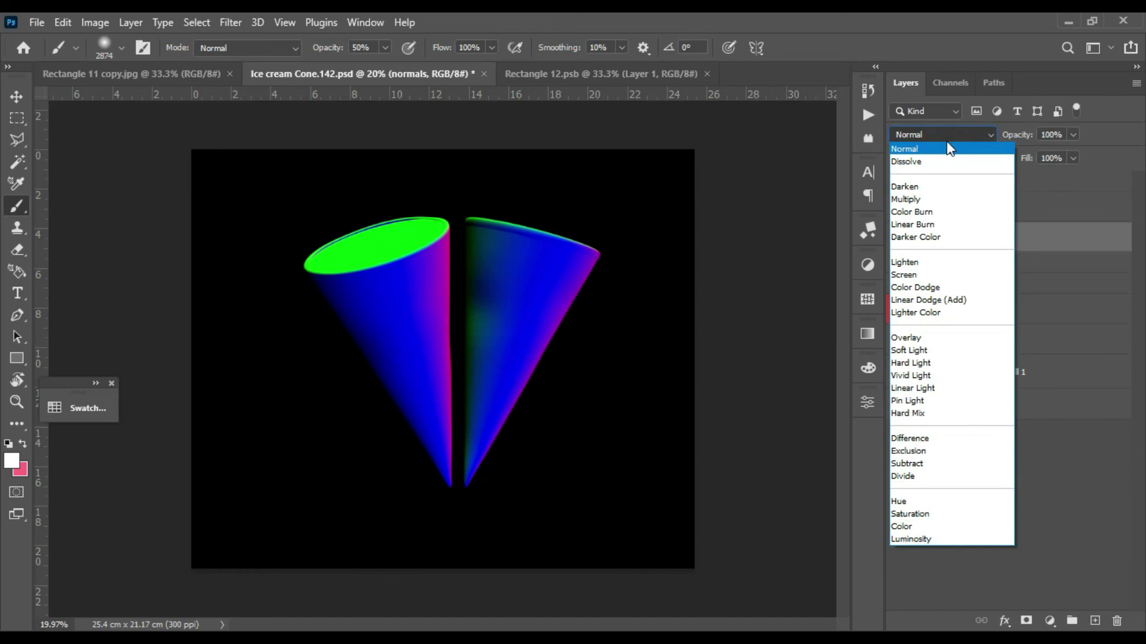
left_click(913, 275)
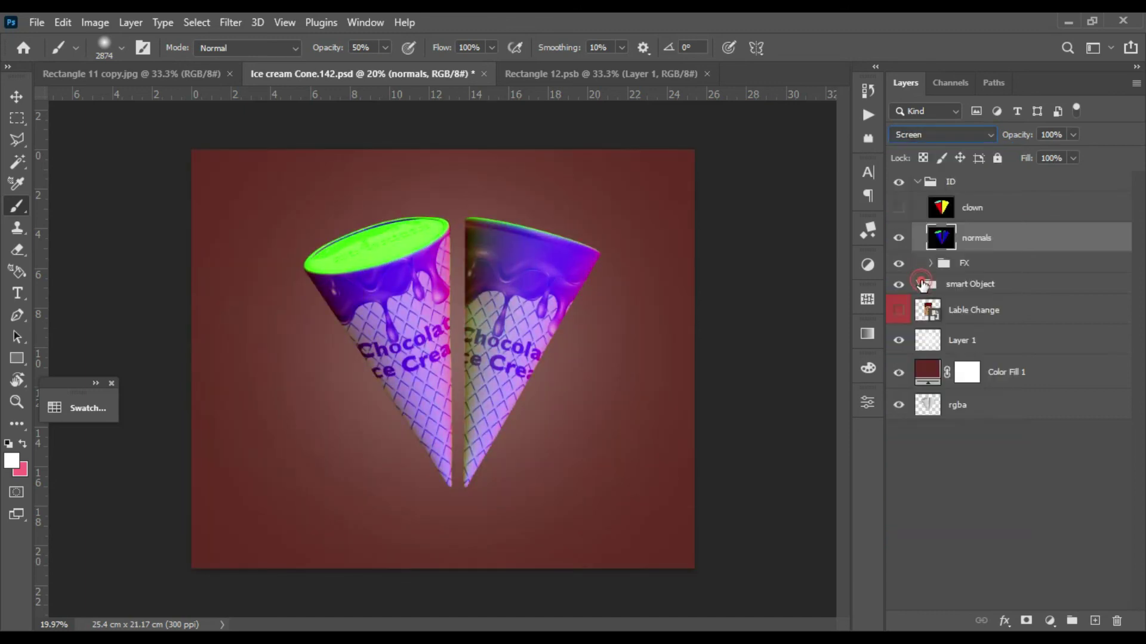
Step: Add Channel Mixer, Hue/Saturation and Levels adjustment layers above normals, each clipped to the layer below
left_click(1050, 621)
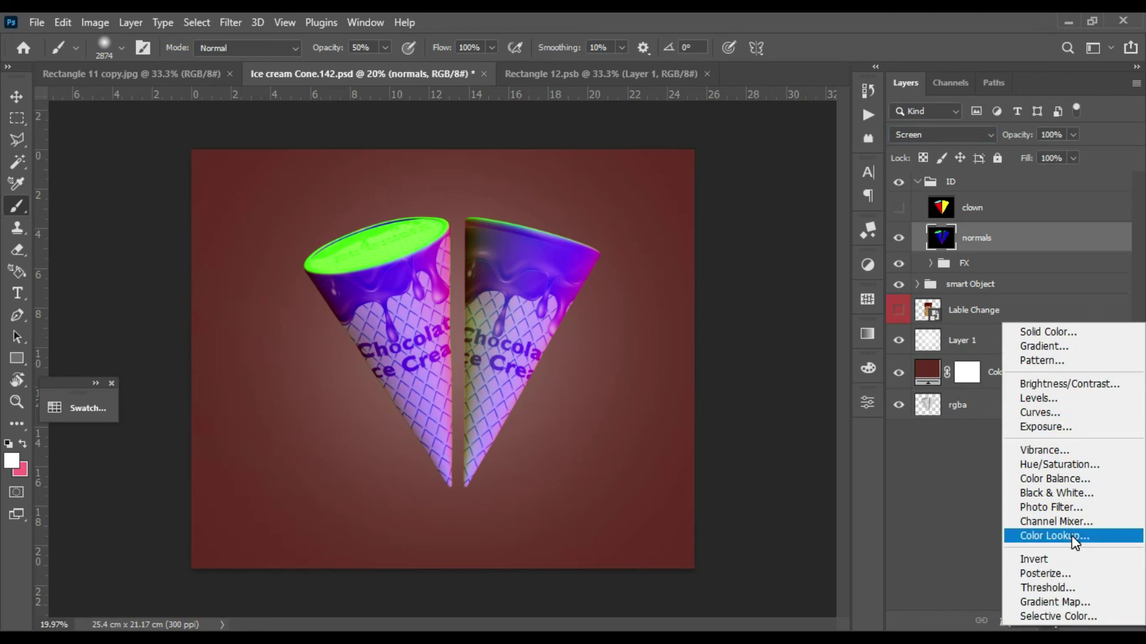
left_click(1059, 522)
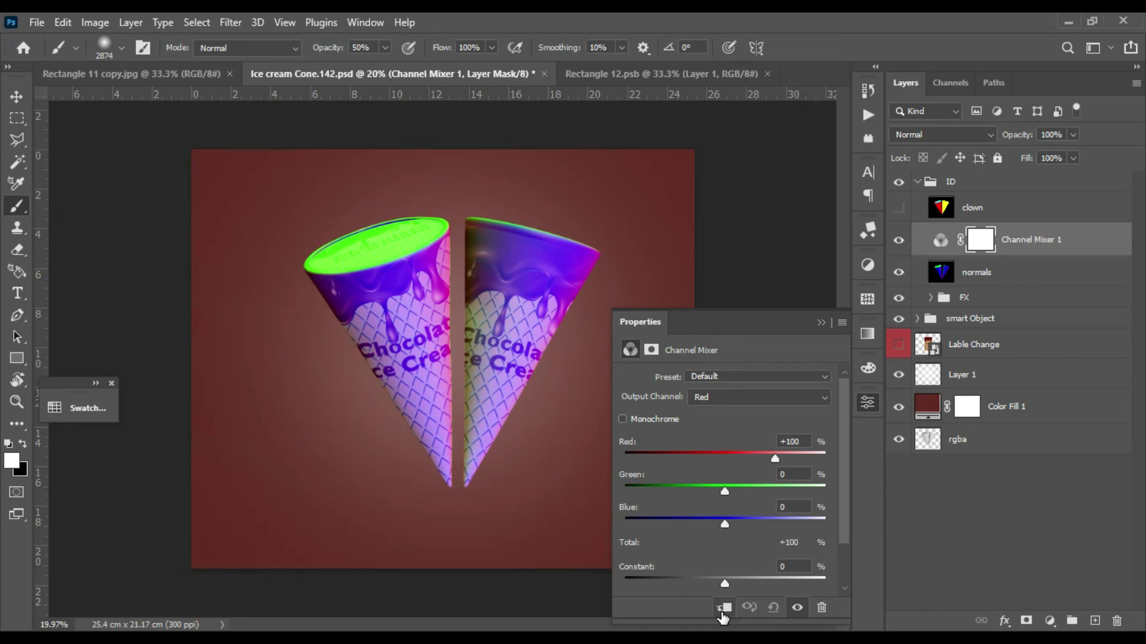
left_click(723, 609)
left_click(1052, 623)
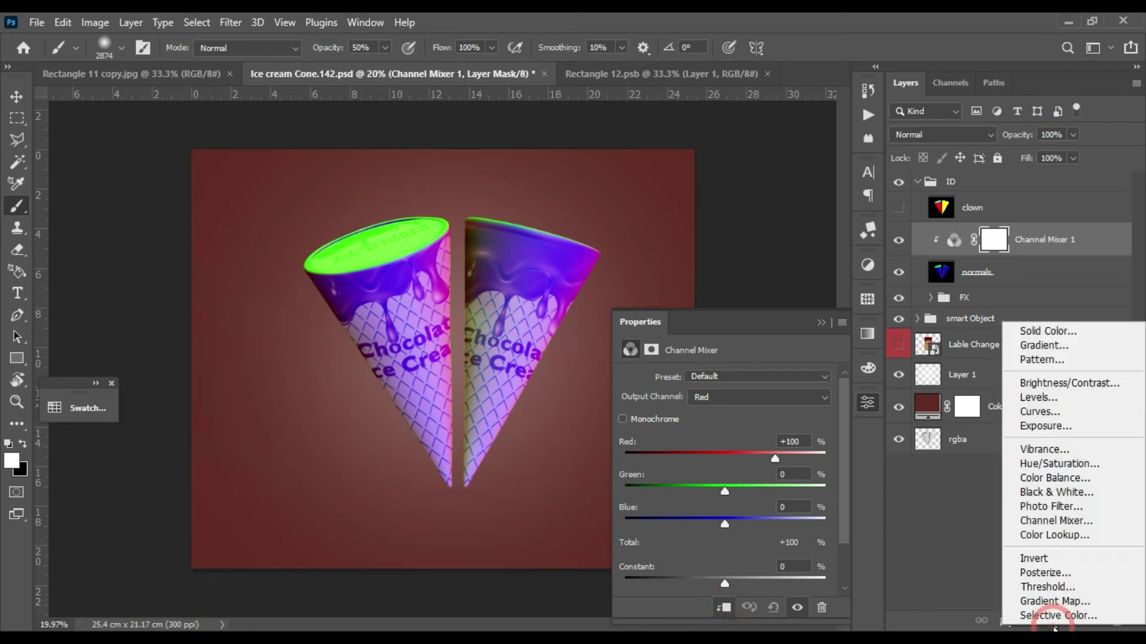
left_click(1077, 468)
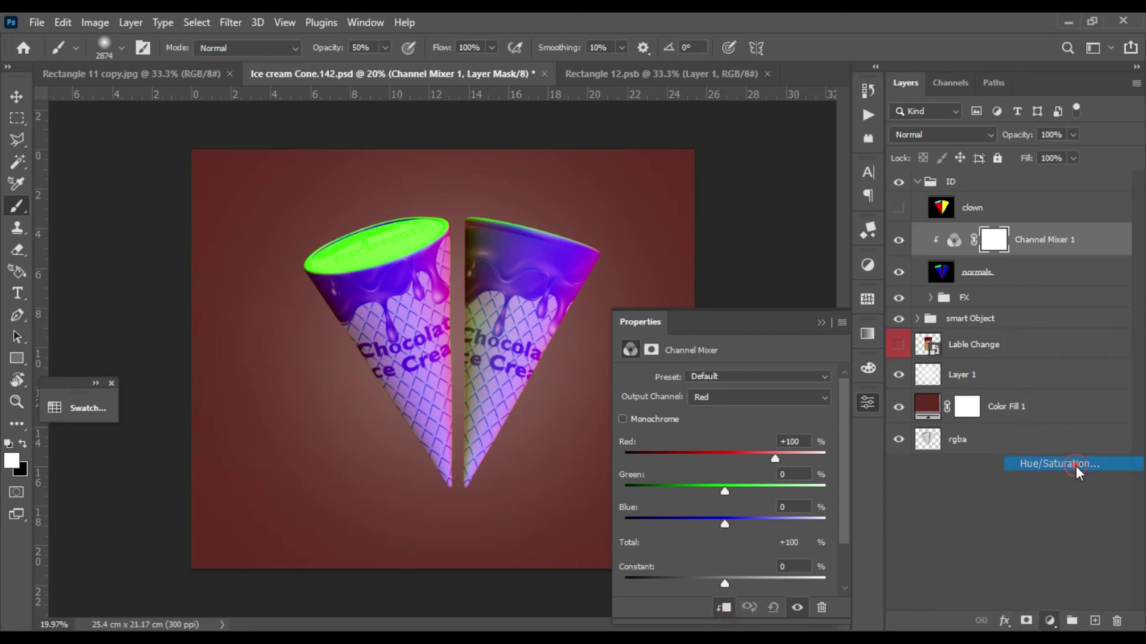
left_click(724, 608)
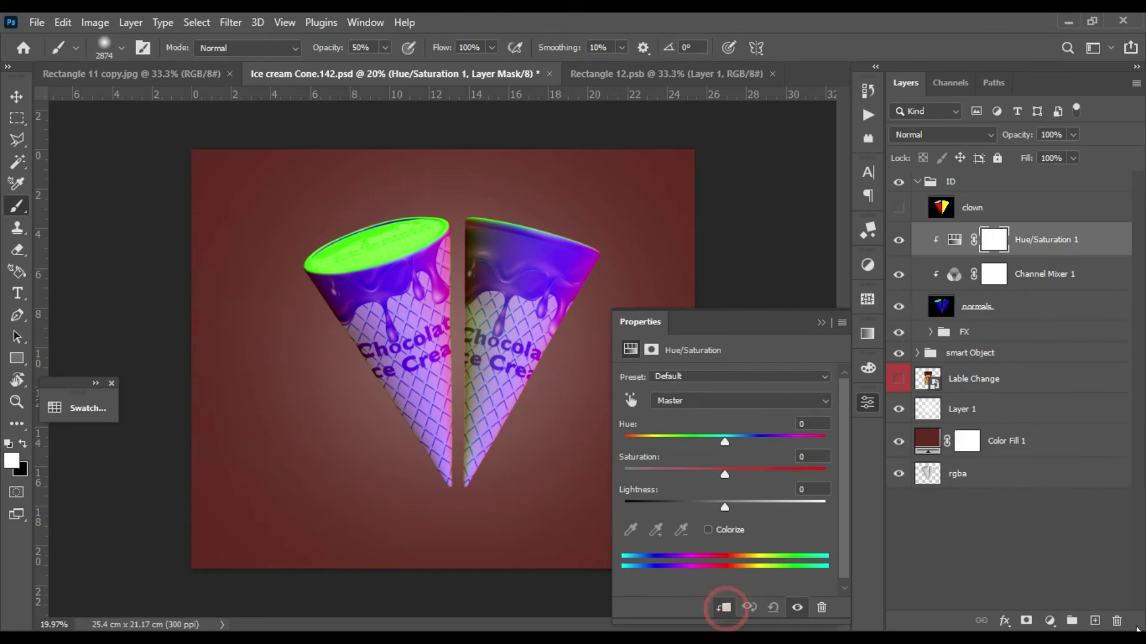
left_click(1052, 623)
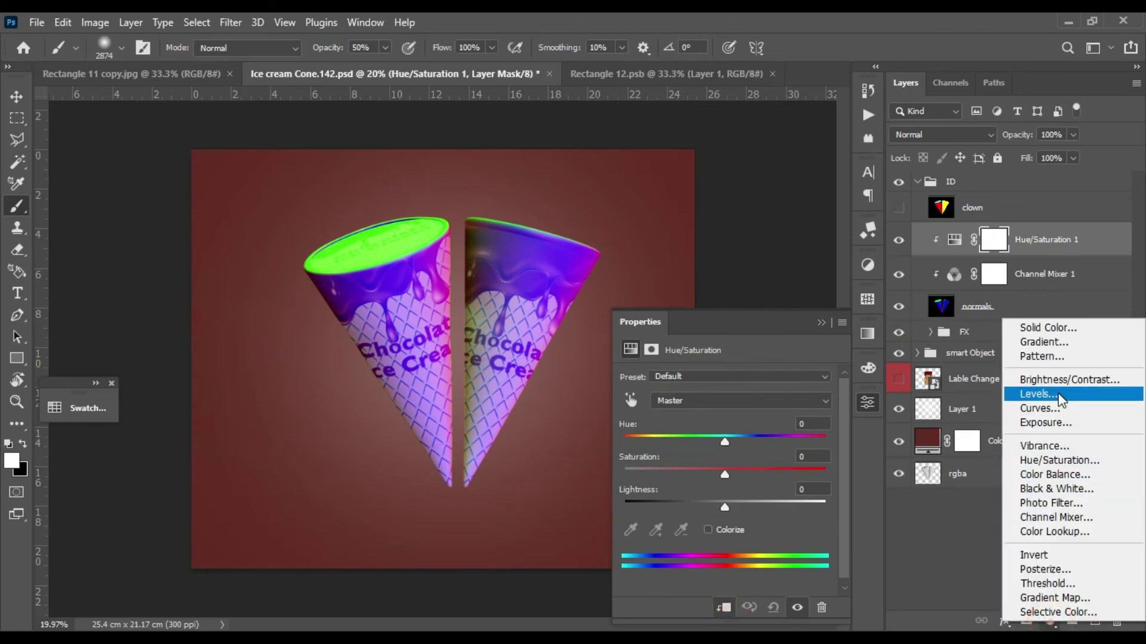
left_click(1060, 395)
left_click(726, 609)
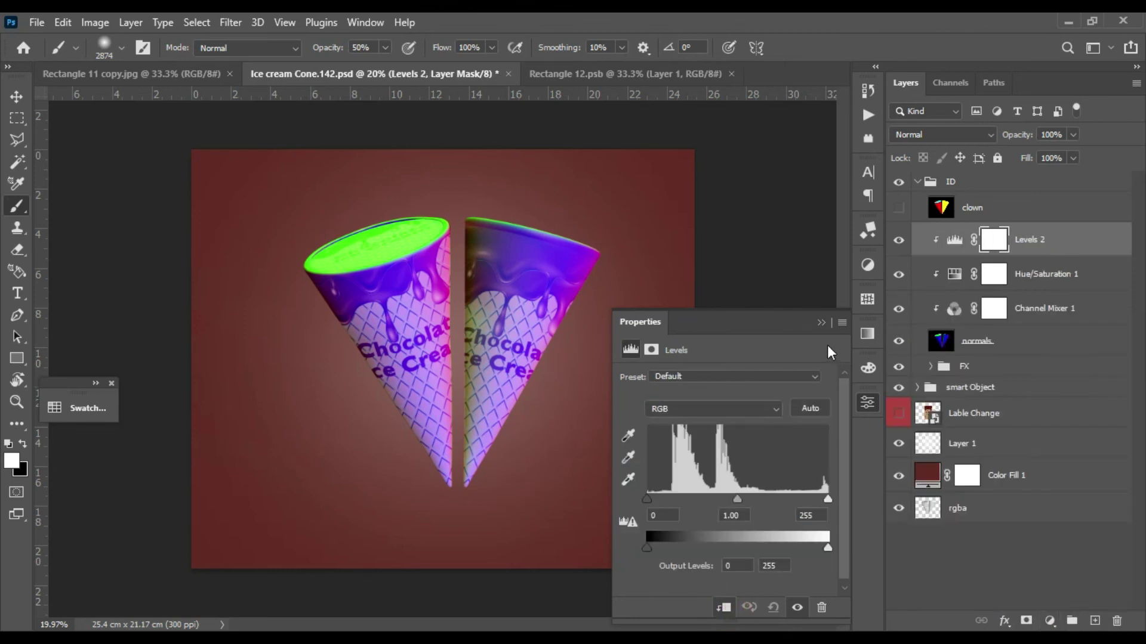
left_click(820, 322)
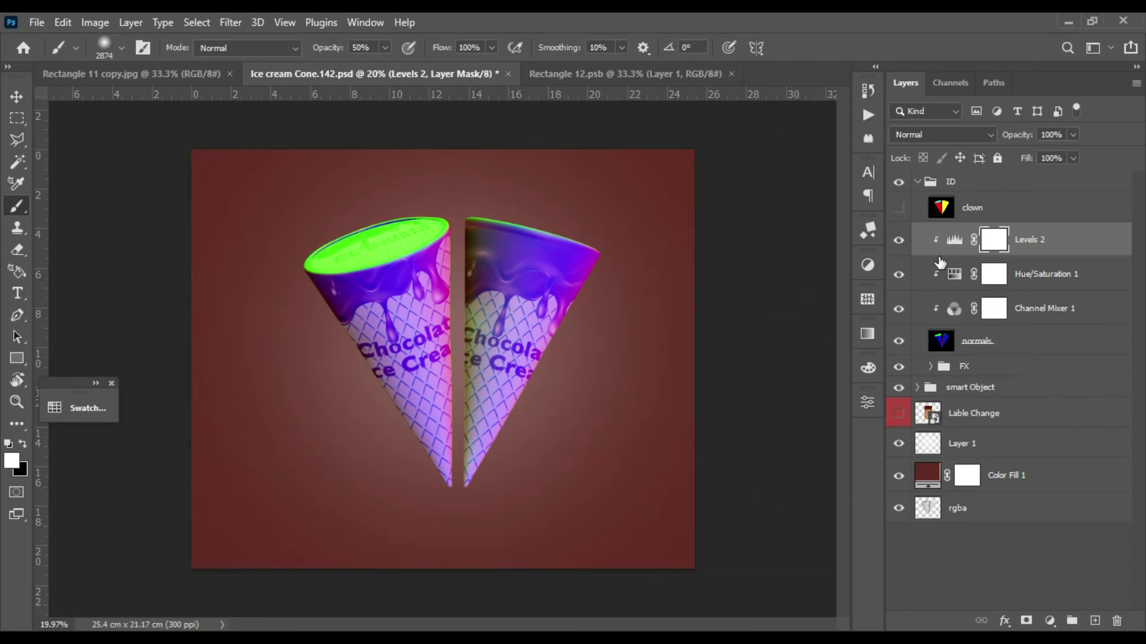
Step: Turn on Monochrome in the Channel Mixer 1 adjustment
left_click(949, 350)
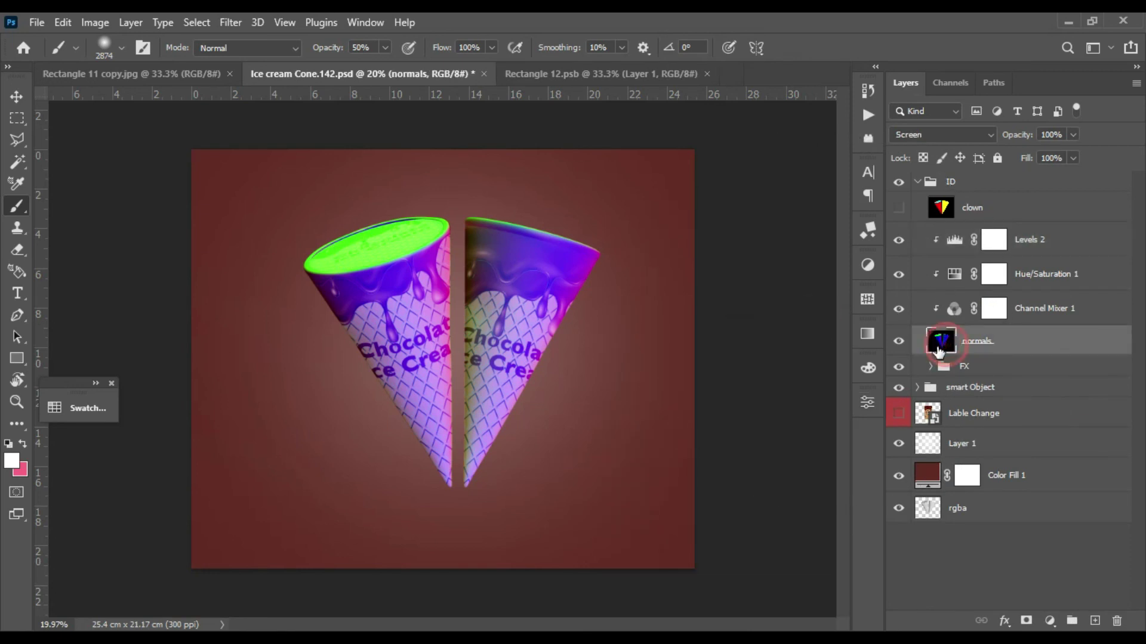
left_click(953, 310)
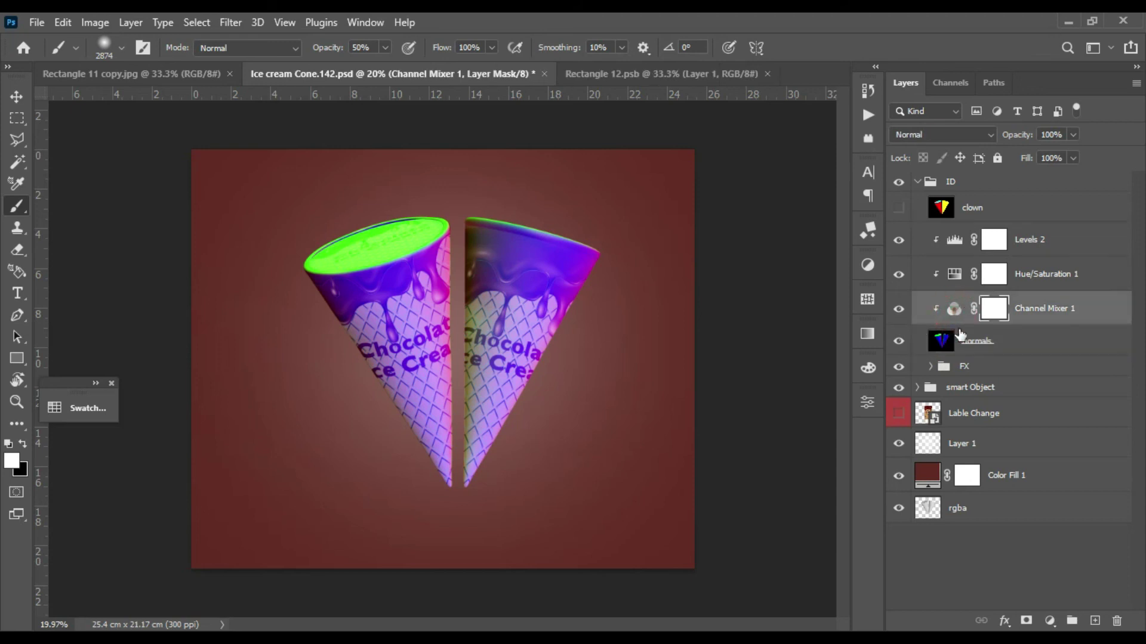
left_click(954, 310)
left_click(867, 403)
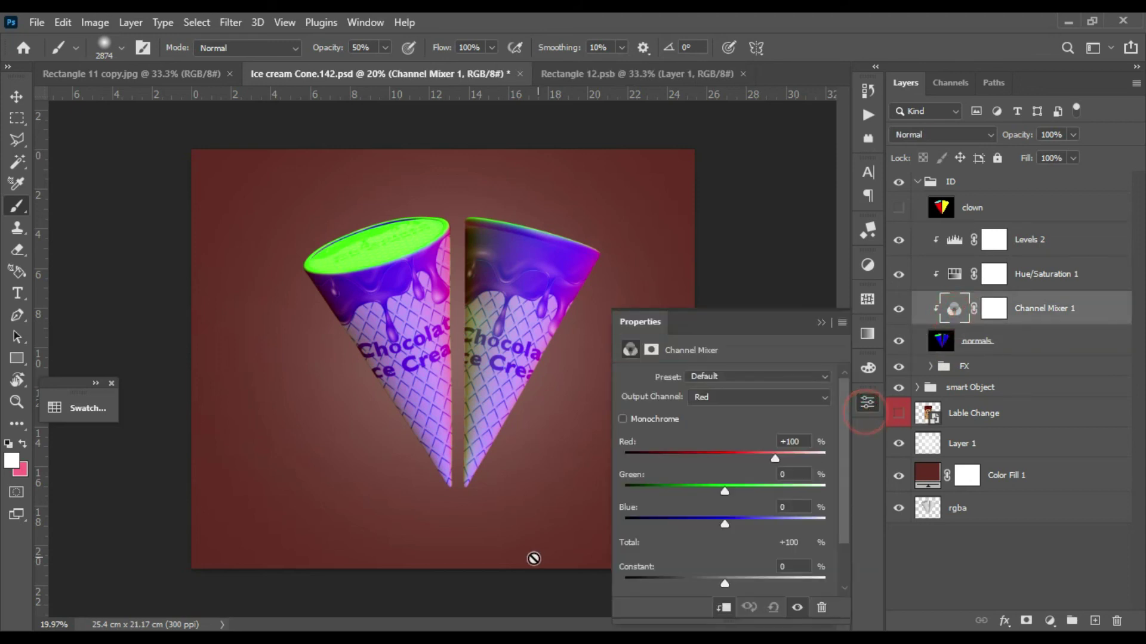
left_click(622, 418)
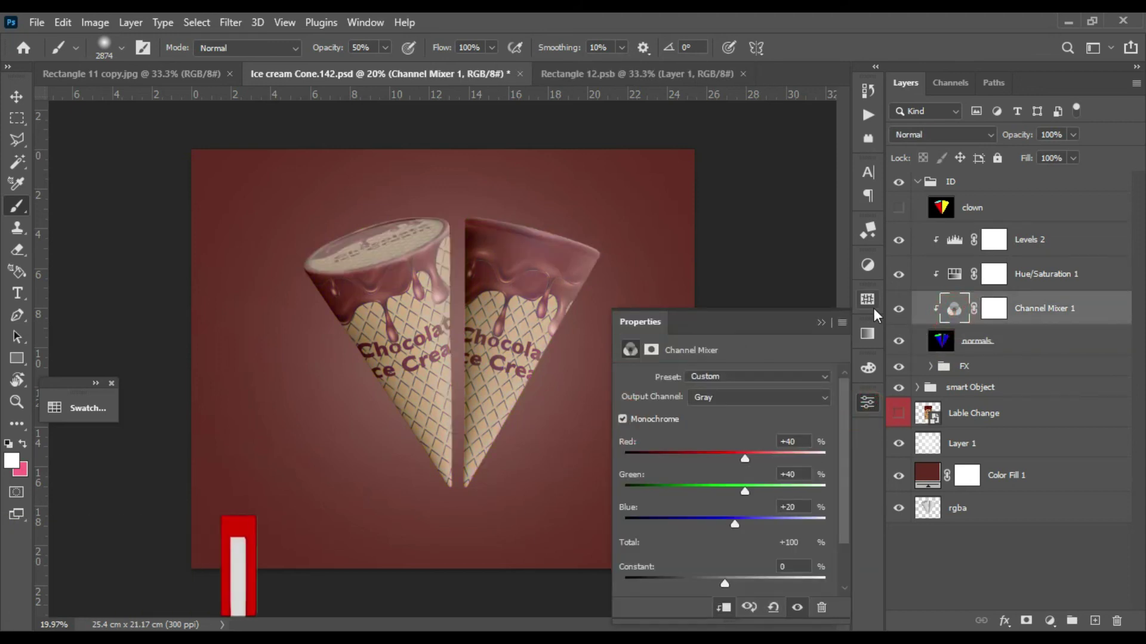
Step: Set the input levels of Levels 2 to about 67, 0.85 and 255
left_click(965, 246)
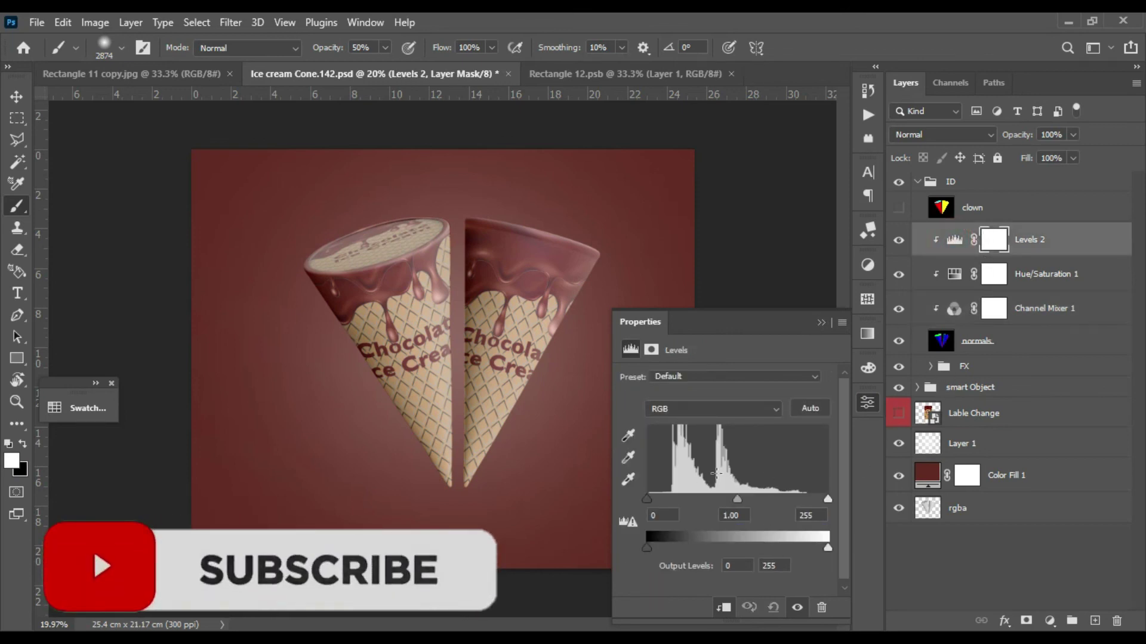
left_click_drag(649, 499, 778, 499)
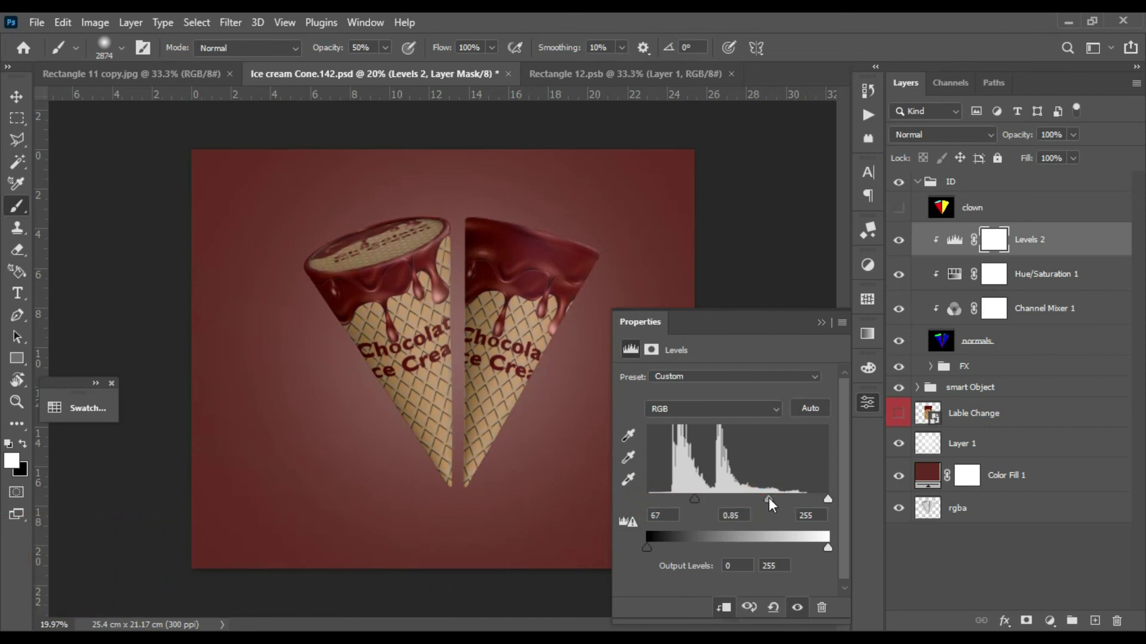
left_click_drag(696, 499, 693, 498)
Step: Try colorizing the normals pass with Hue/Saturation 1 at different hue and saturation values, and switch Colorize off again
left_click(940, 276)
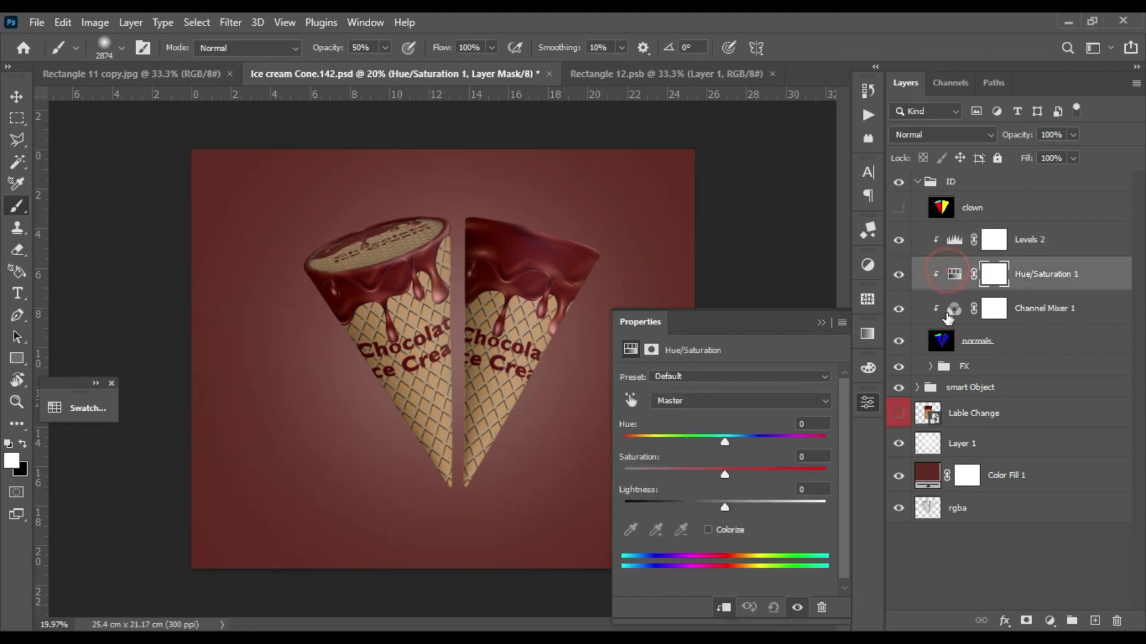
left_click(707, 529)
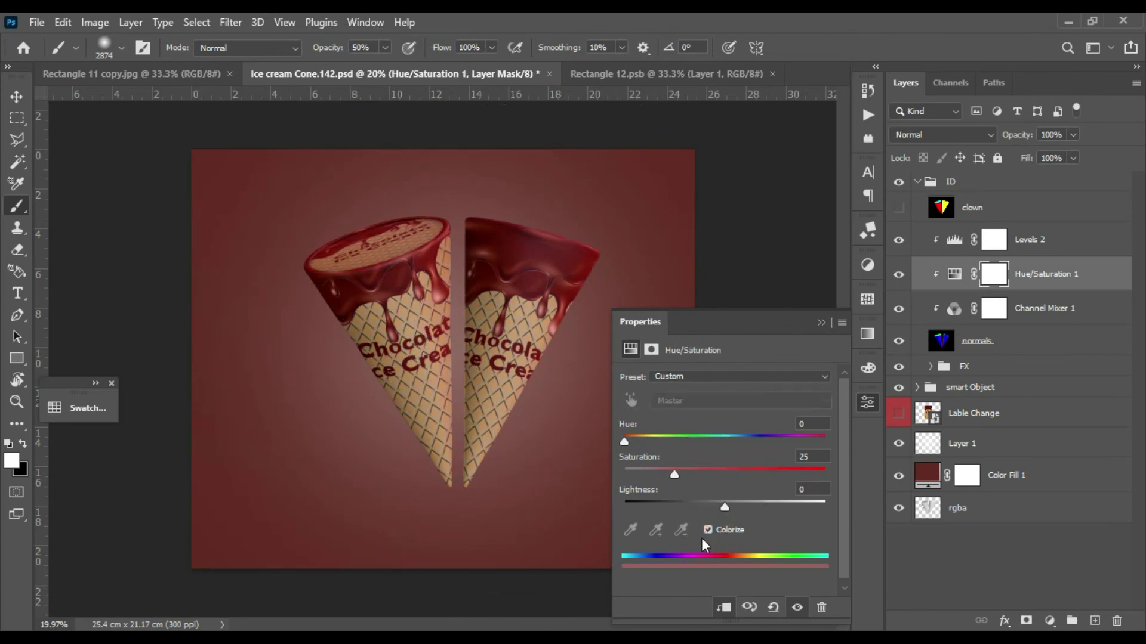
left_click_drag(678, 471, 756, 480)
left_click_drag(625, 440, 732, 455)
left_click(708, 530)
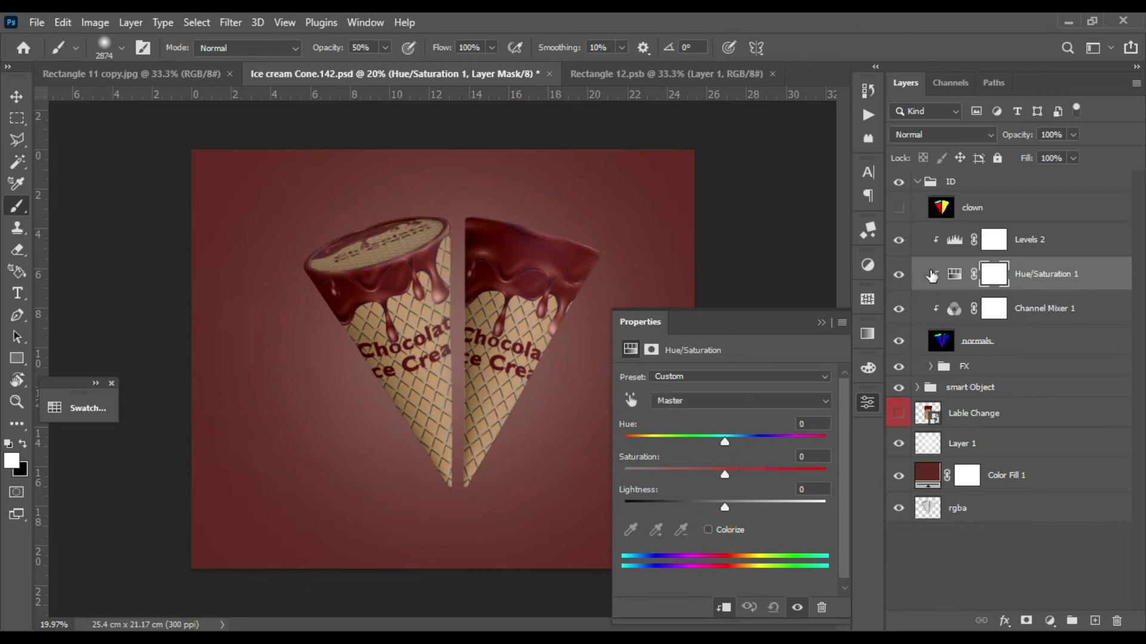
Step: Compare the image with and without Hue/Saturation 1, and leave that adjustment layer hidden
left_click(897, 275)
left_click(898, 281)
left_click(898, 280)
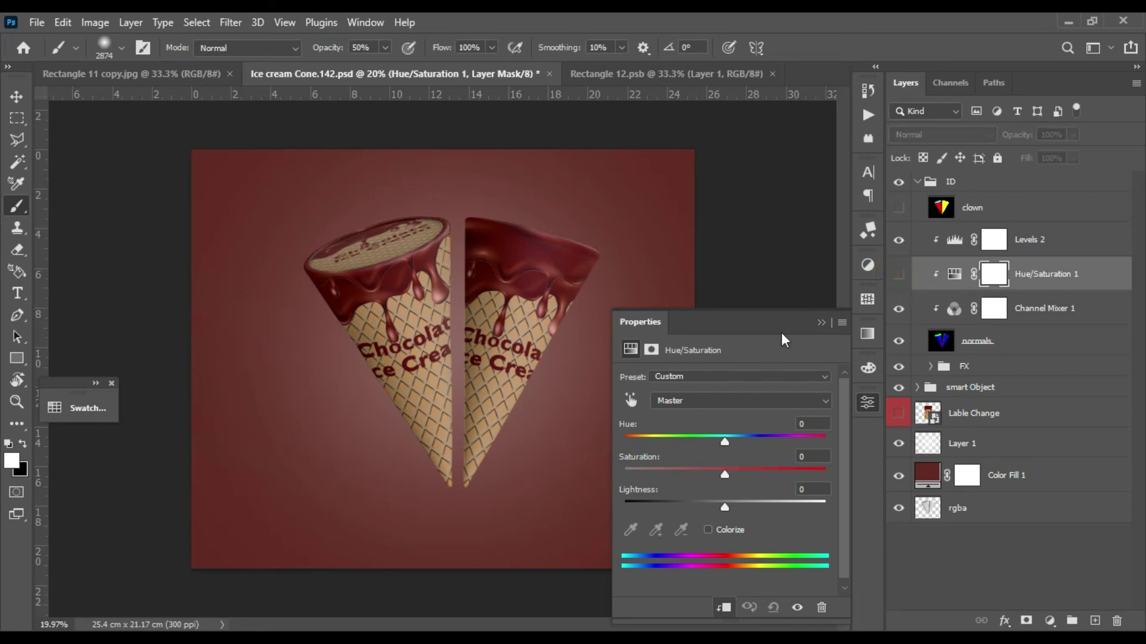
left_click(821, 322)
Step: Set Channel Mixer 1 to red +7%, green +8%, blue +55% and constant -15%
left_click(954, 311)
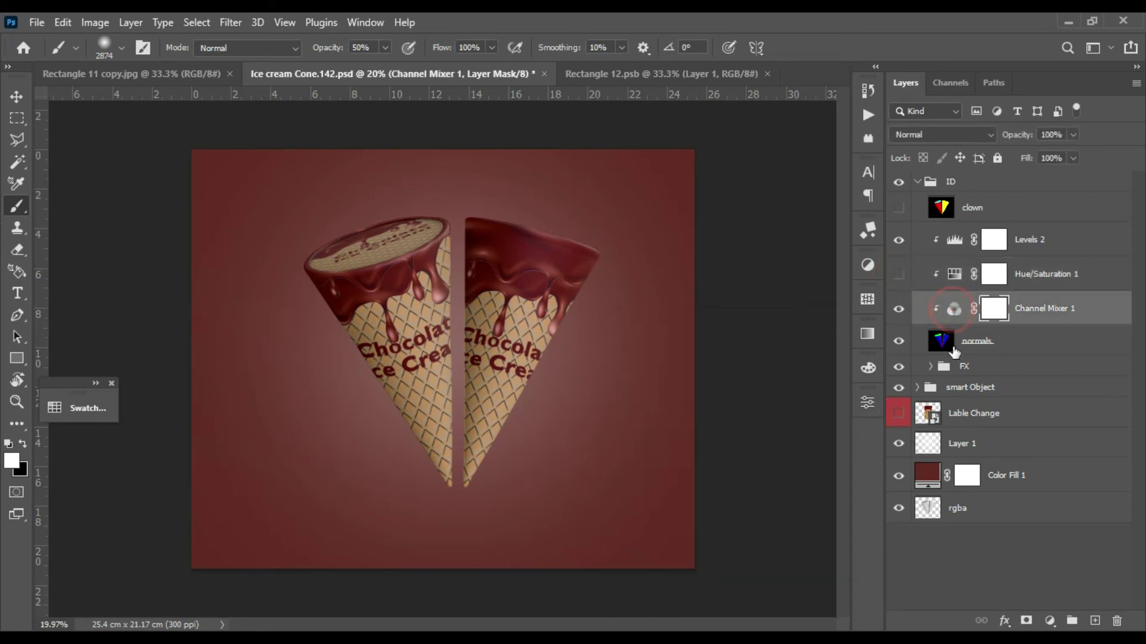
left_click(953, 309)
left_click(866, 402)
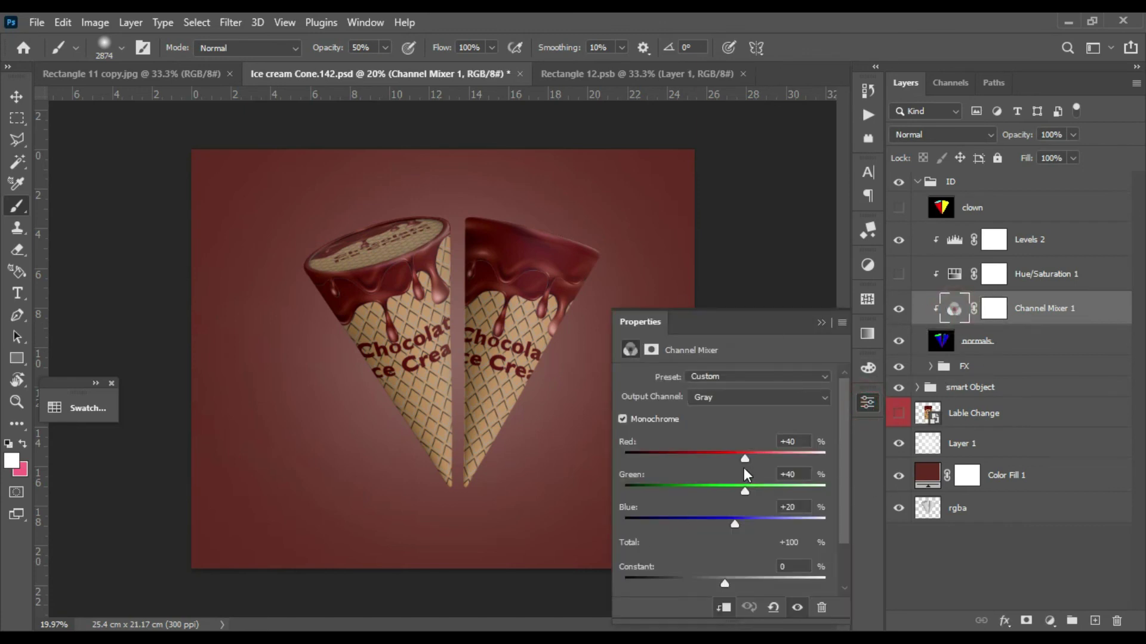
mouse_move(743, 460)
left_mouse_down()
mouse_move(636, 464)
mouse_move(810, 464)
mouse_move(698, 467)
mouse_move(736, 491)
mouse_move(717, 492)
mouse_move(761, 493)
mouse_move(717, 524)
mouse_move(692, 524)
mouse_move(763, 521)
mouse_move(750, 520)
mouse_move(744, 492)
mouse_move(751, 527)
left_mouse_up()
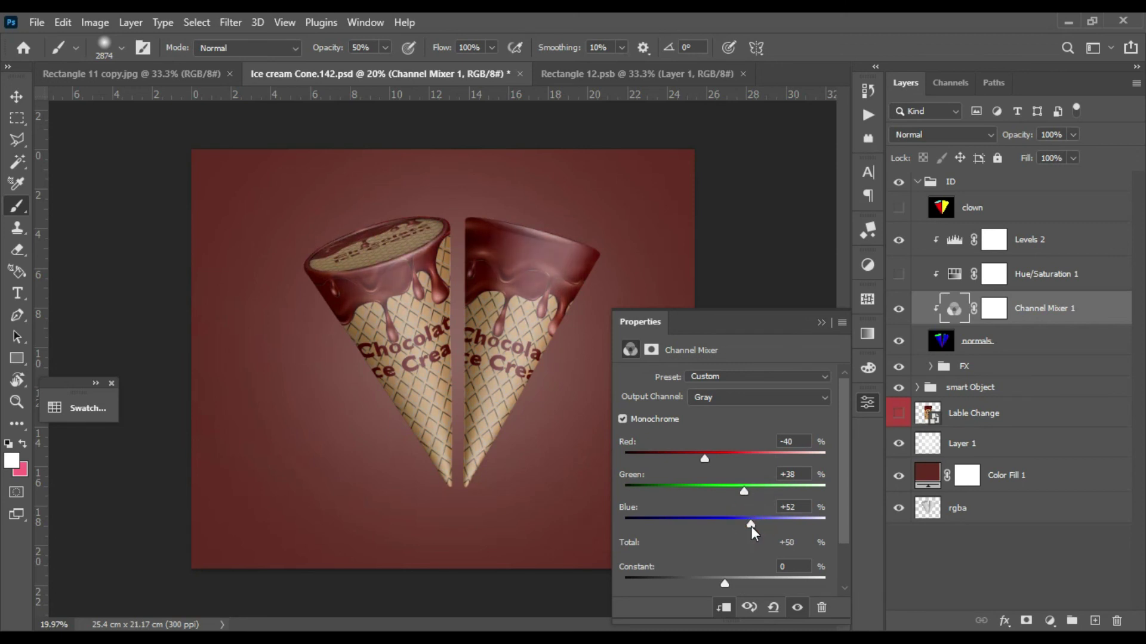
mouse_move(725, 583)
left_mouse_down()
mouse_move(707, 579)
mouse_move(747, 577)
mouse_move(718, 575)
left_mouse_up()
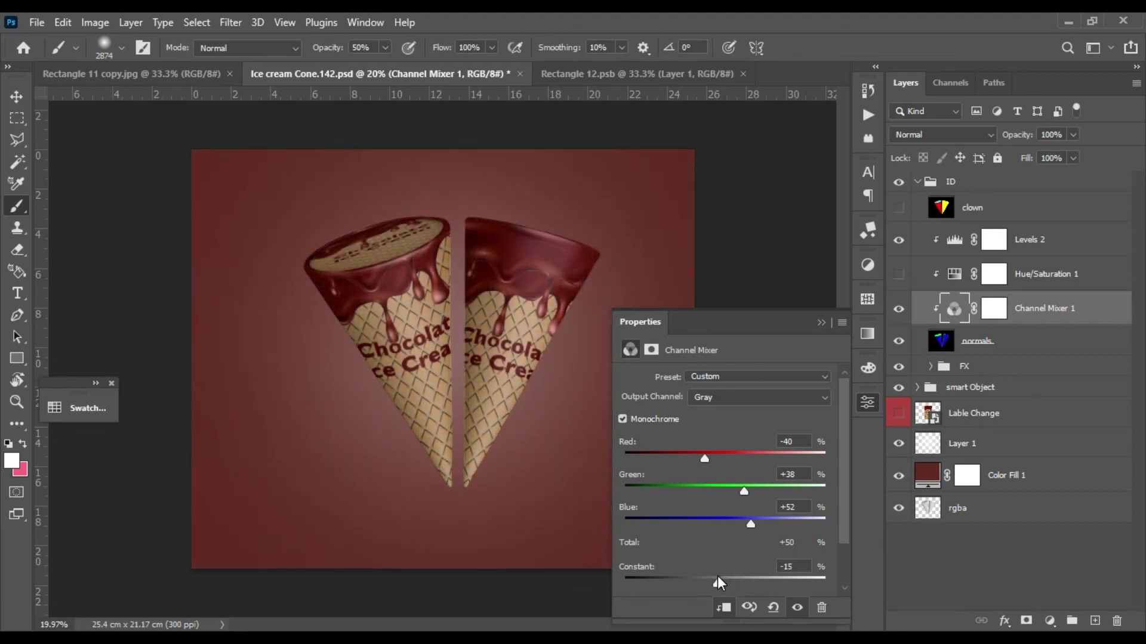
mouse_move(753, 528)
left_mouse_down()
mouse_move(729, 493)
mouse_move(715, 493)
mouse_move(741, 493)
mouse_move(733, 499)
mouse_move(754, 528)
left_mouse_up()
left_click_drag(704, 458, 732, 466)
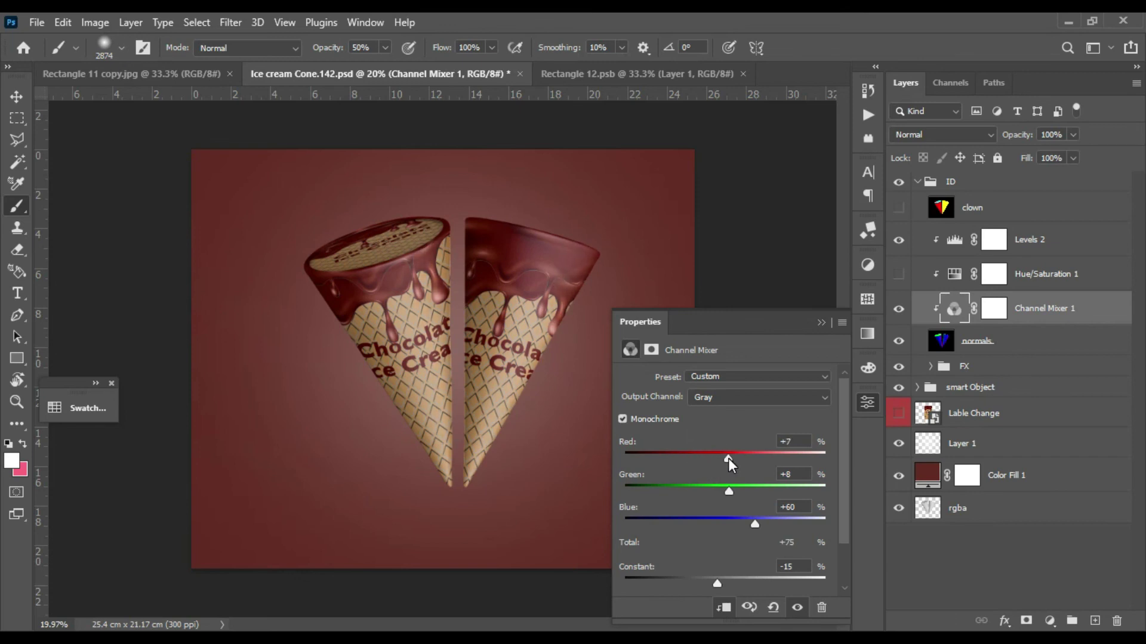
left_click_drag(755, 524, 752, 524)
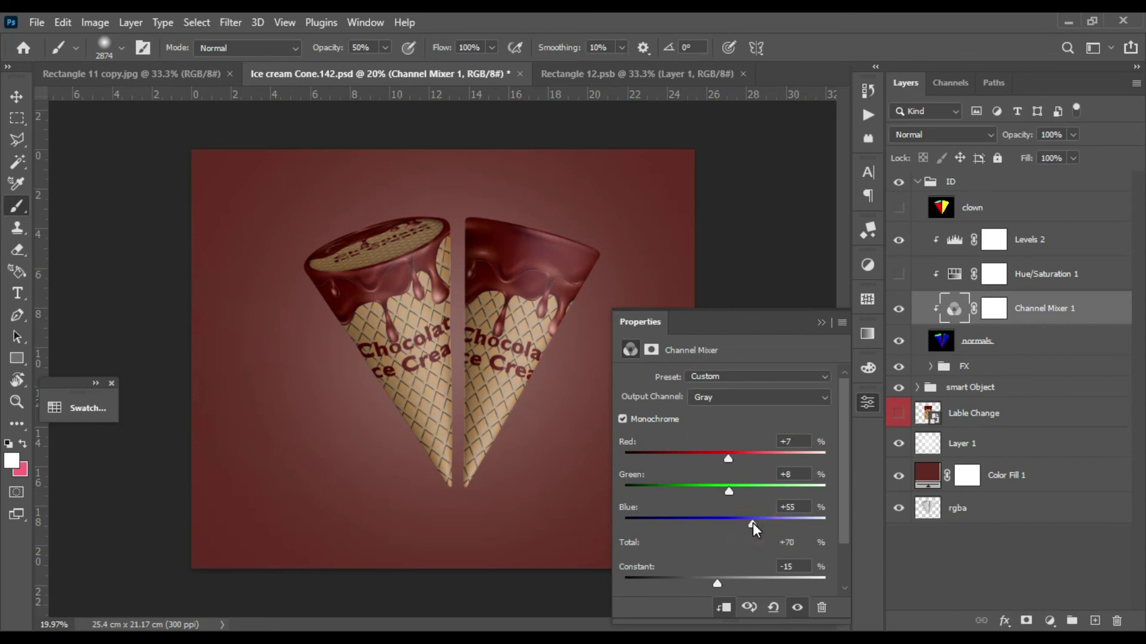
left_click(821, 323)
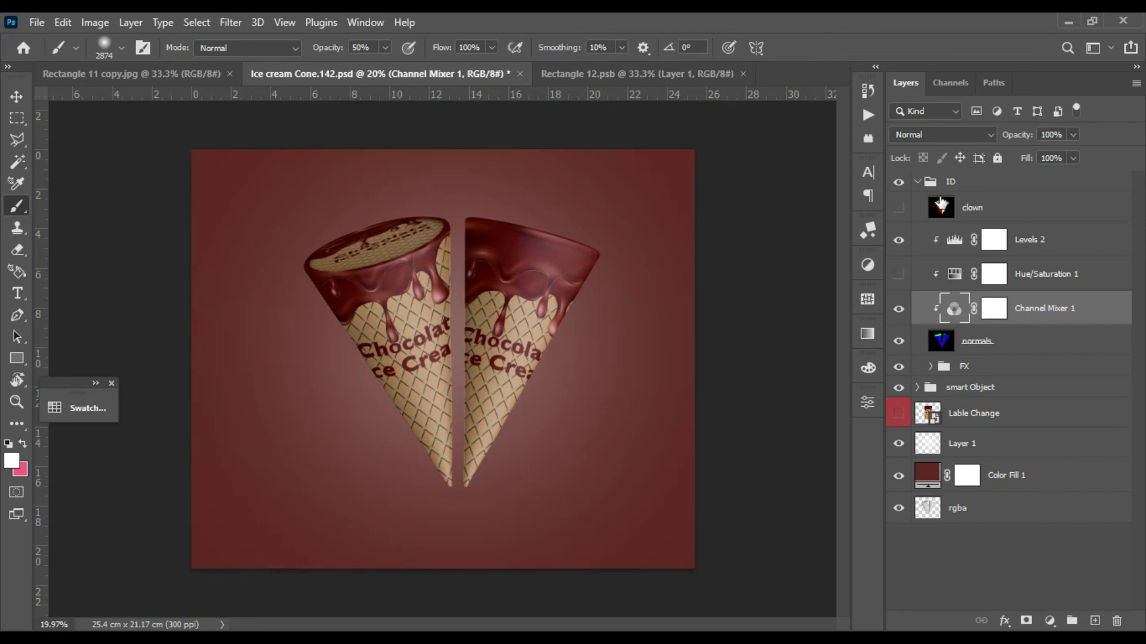
Step: Collapse the ID group and open the contents of the Lable Change smart object
left_click(915, 182)
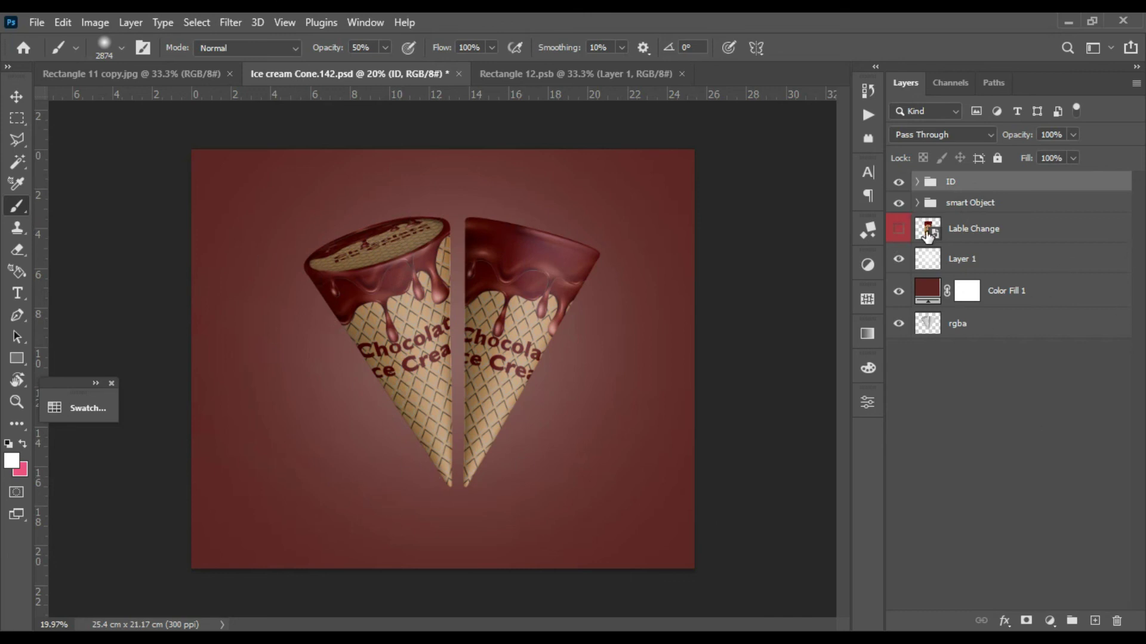
left_click(930, 232)
double_click(926, 231)
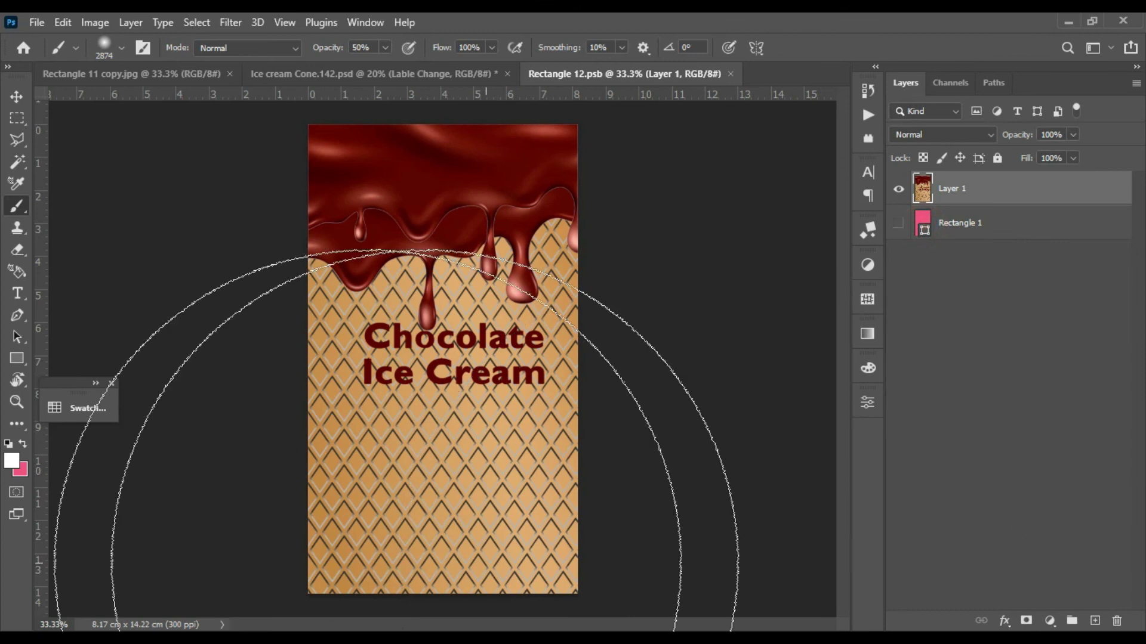
Step: Replace the chocolate artwork with the pink Rectangle 1 and a 30 pt "Lorem Ipsum" text, saving the label and returning to the cone document
left_click(898, 190)
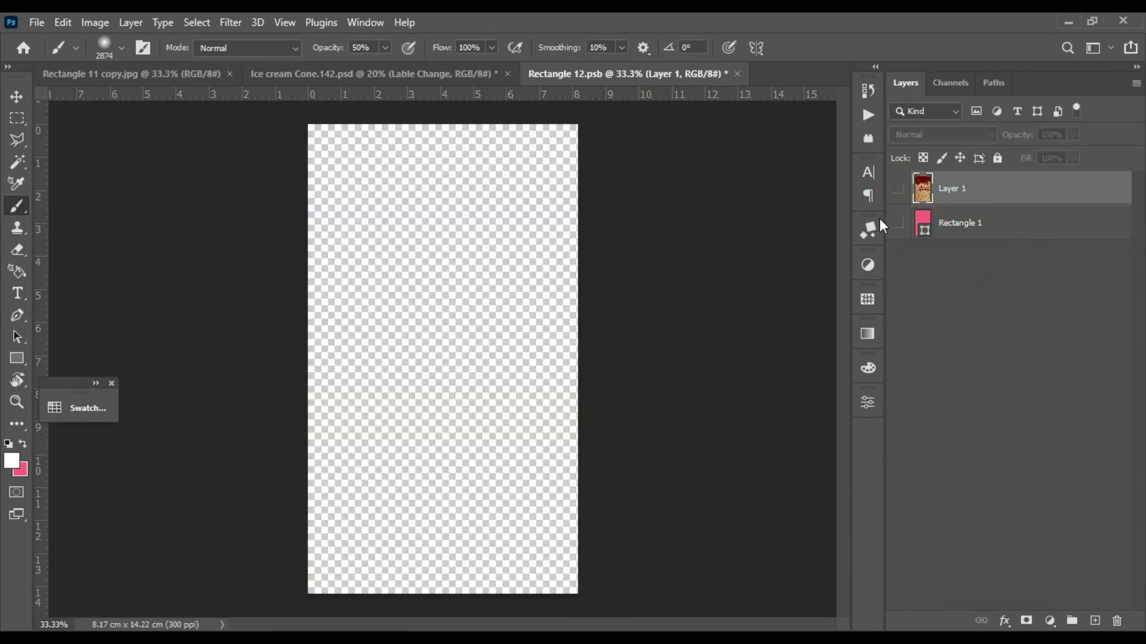
left_click(898, 224)
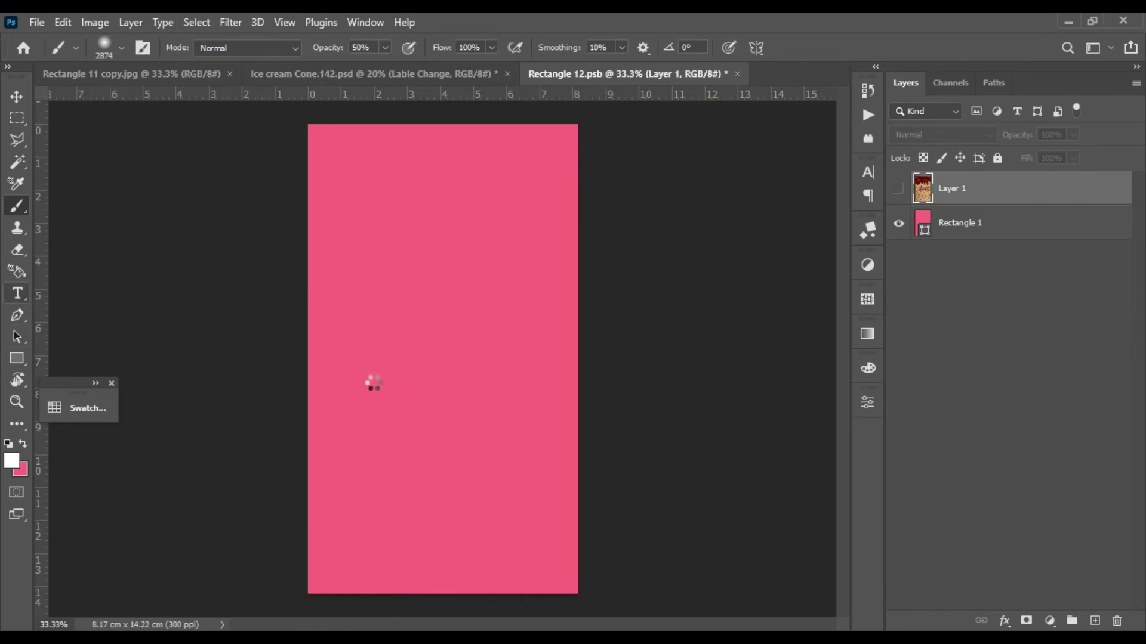
left_click(424, 346)
left_click(427, 346)
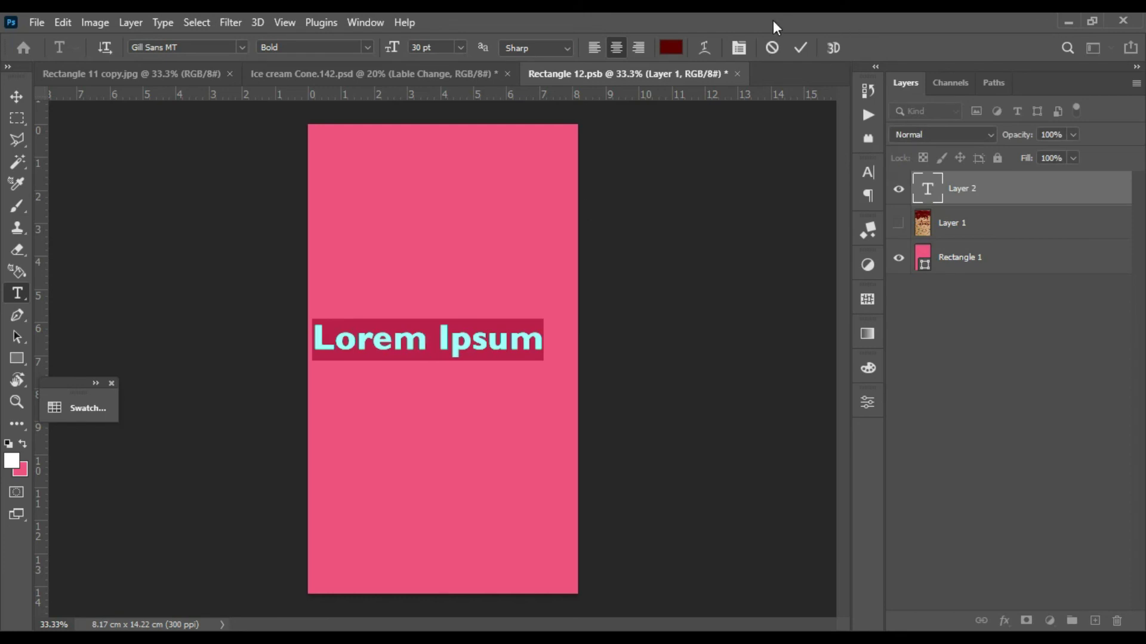
left_click(794, 50)
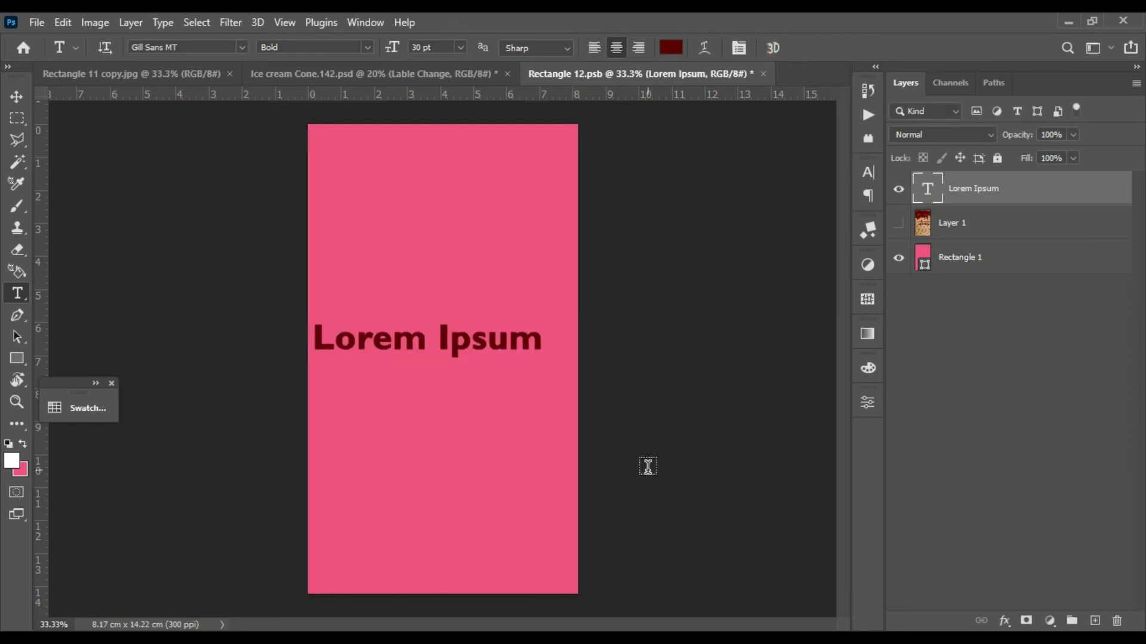
key("ctrl+s")
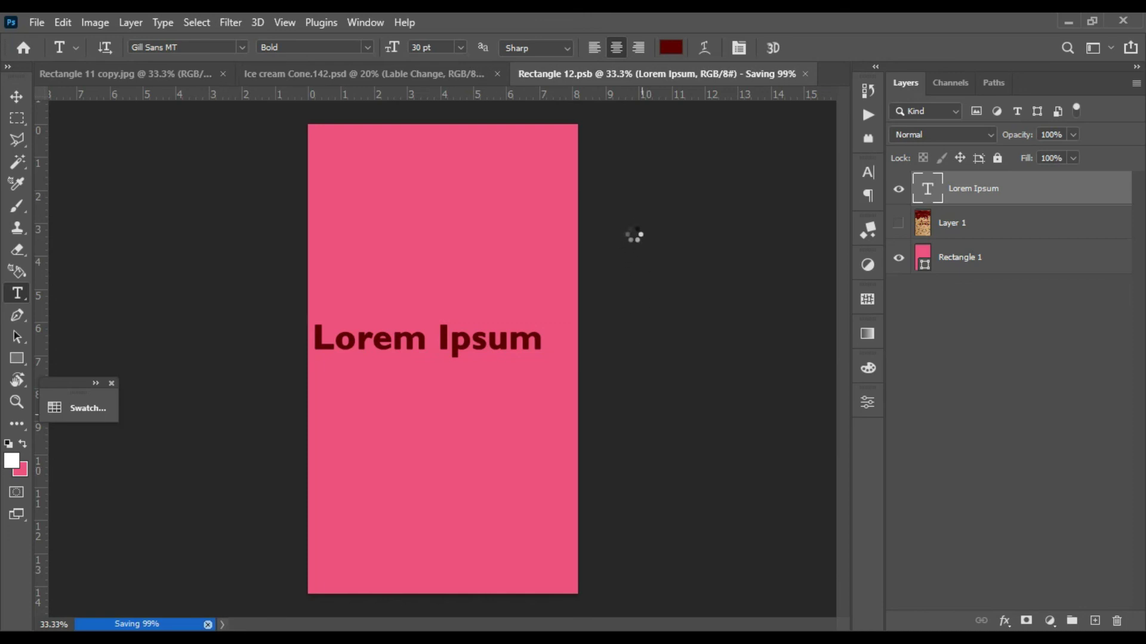
left_click(431, 73)
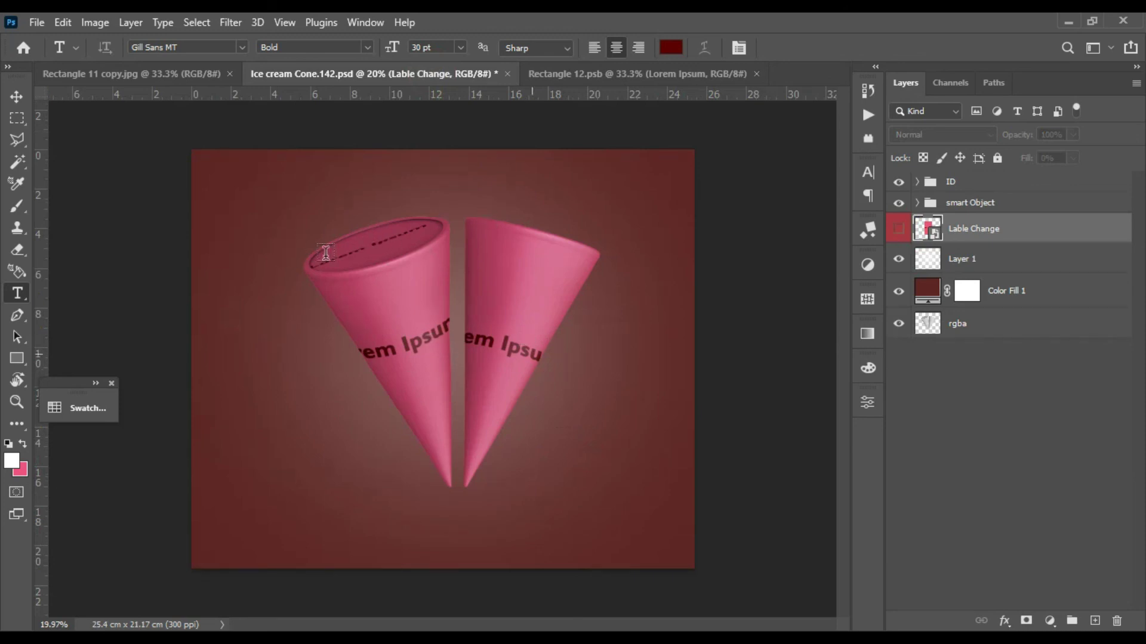
Step: Expand the smart Object group and check the contents of Lable Change copy, closing them again
left_click(918, 202)
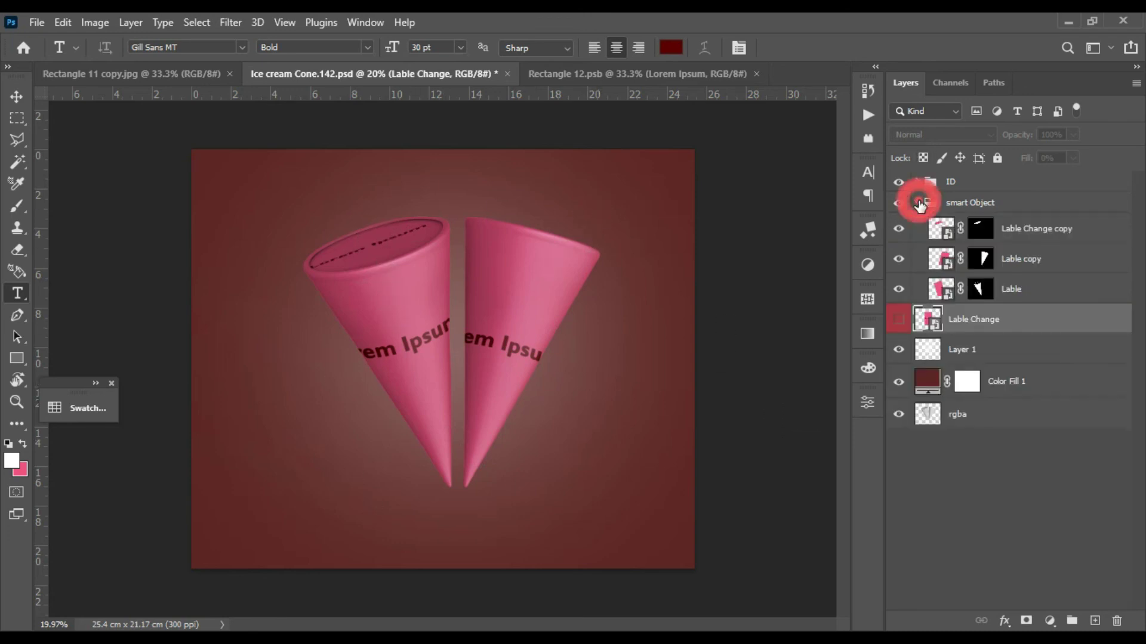
left_click(939, 231)
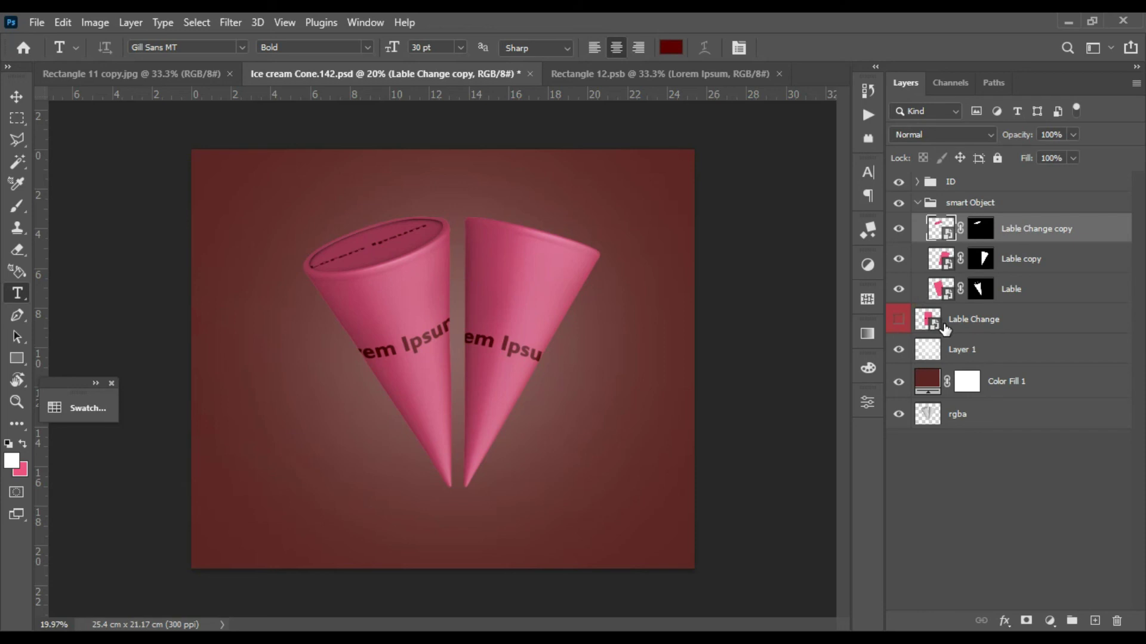
double_click(940, 230)
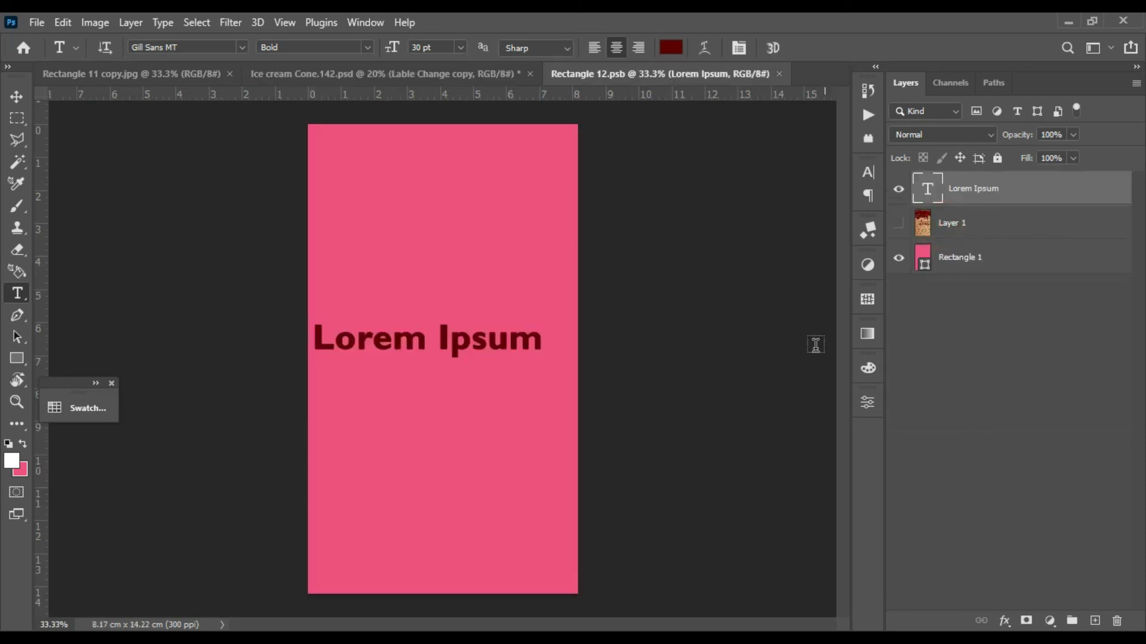
left_click(779, 74)
Step: Create an independent smart-object copy of Lable Change copy and set its X position to 5.47 cm, matching the original
left_click(937, 222)
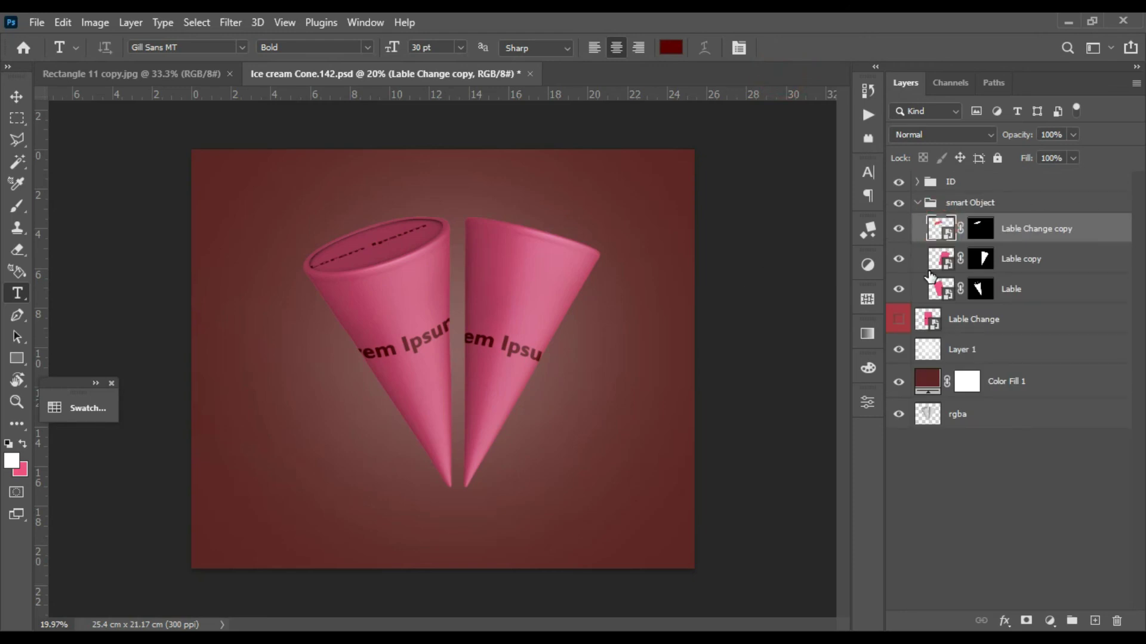
key("ctrl+j")
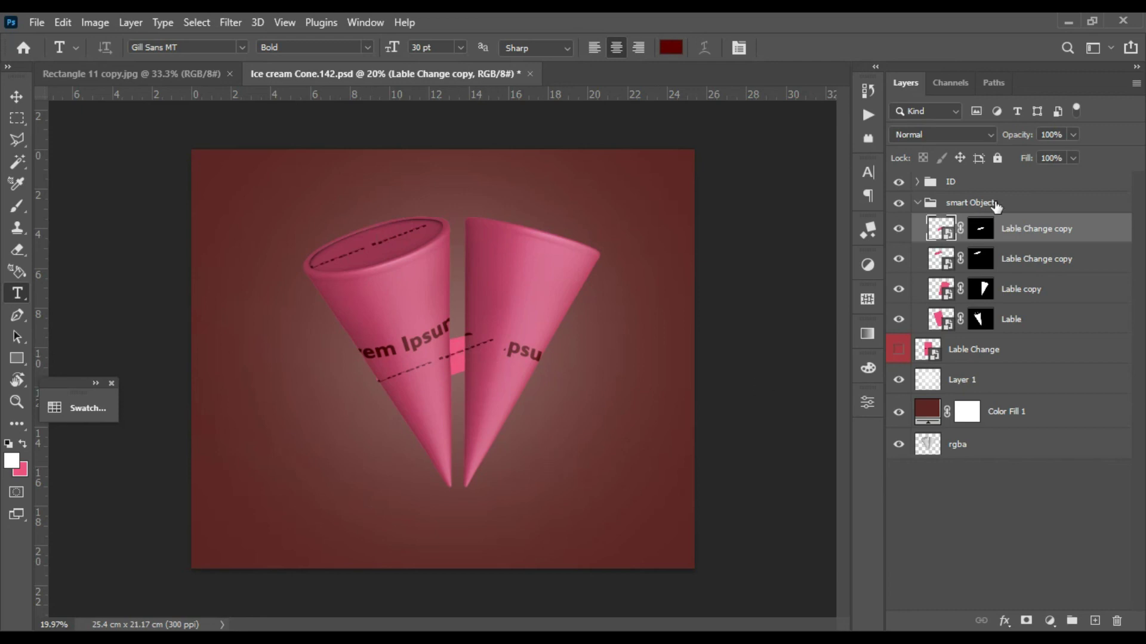
left_click(868, 402)
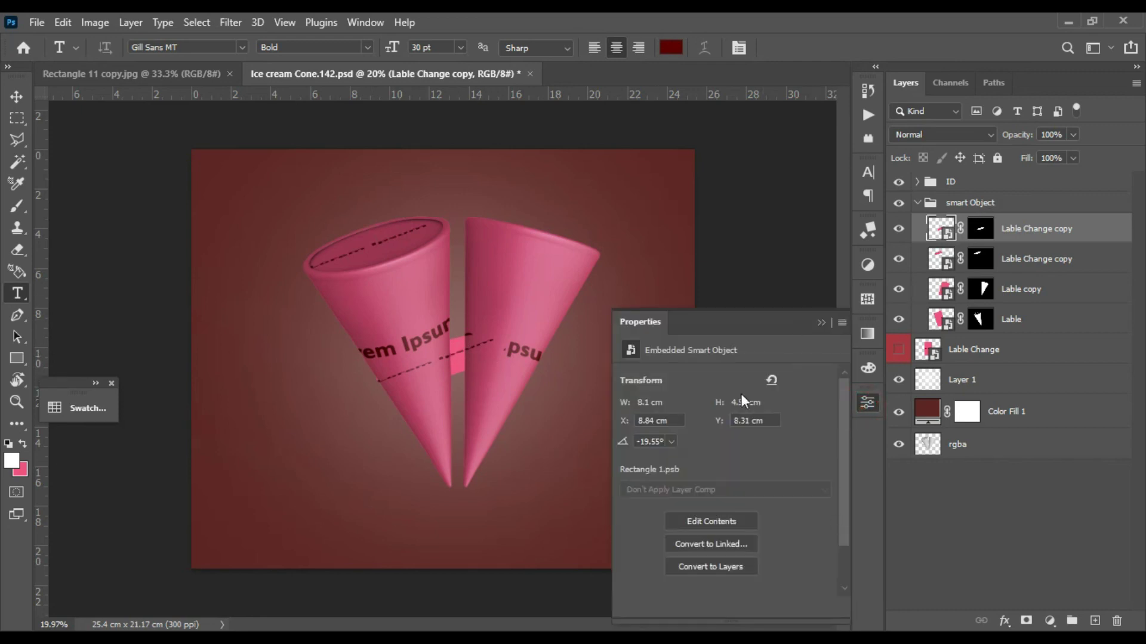
left_click(940, 261)
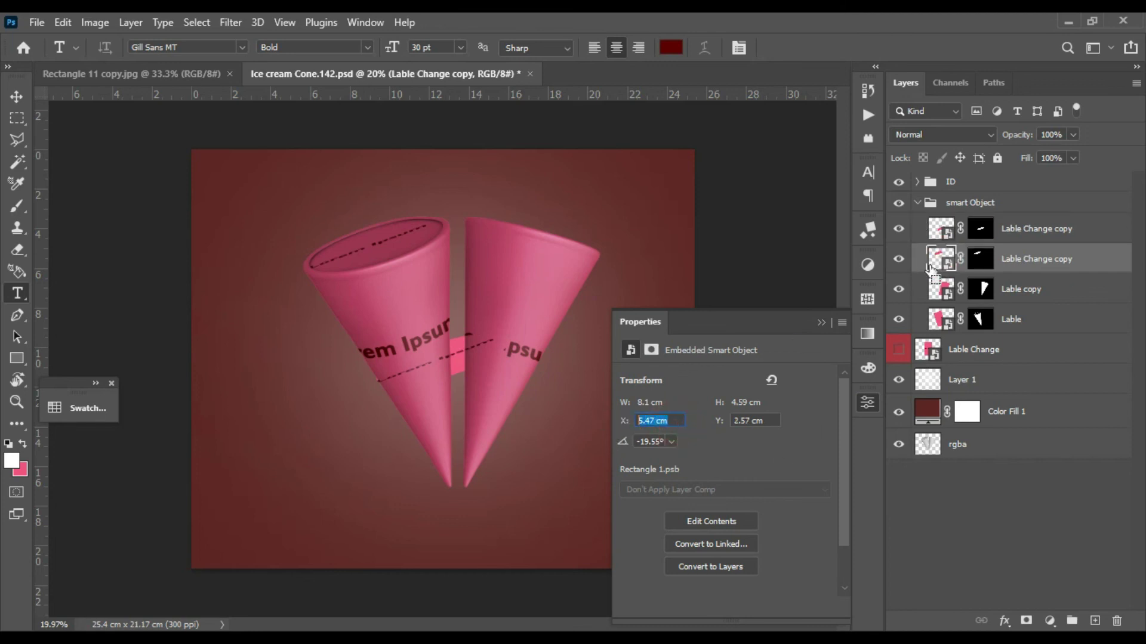
left_click(941, 228)
left_click(665, 422)
type("5.47 cm")
key("Return")
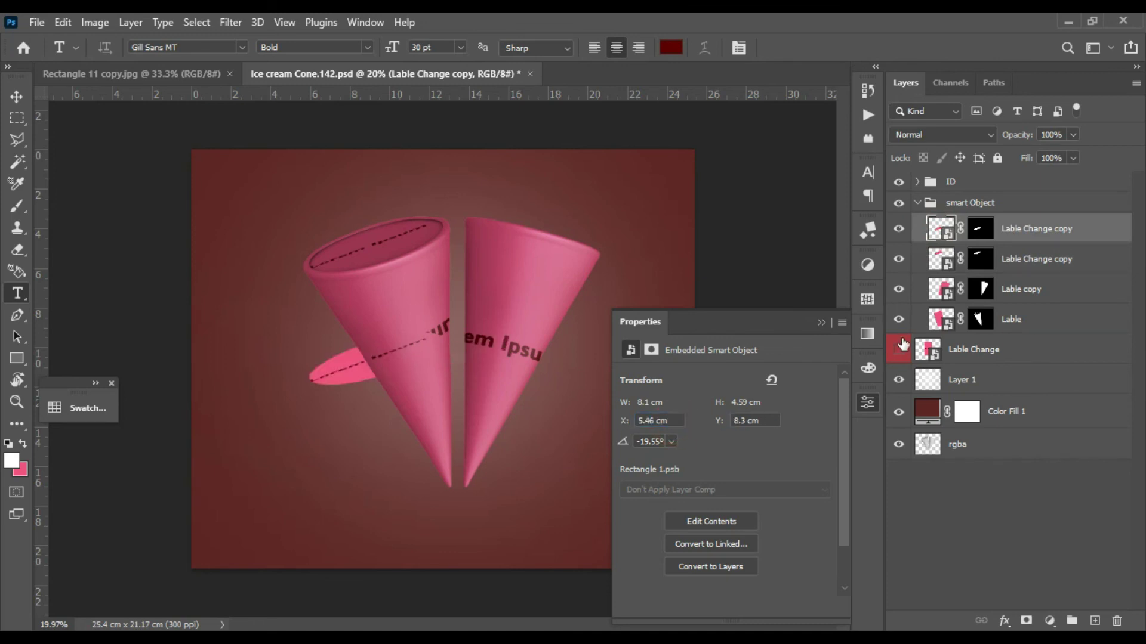
Step: Set the new copy's Y position to 2.57 cm to match the original, and hide the original Lable Change copy beneath it
left_click(941, 265)
left_click(770, 421)
key("ctrl+c")
left_click(944, 230)
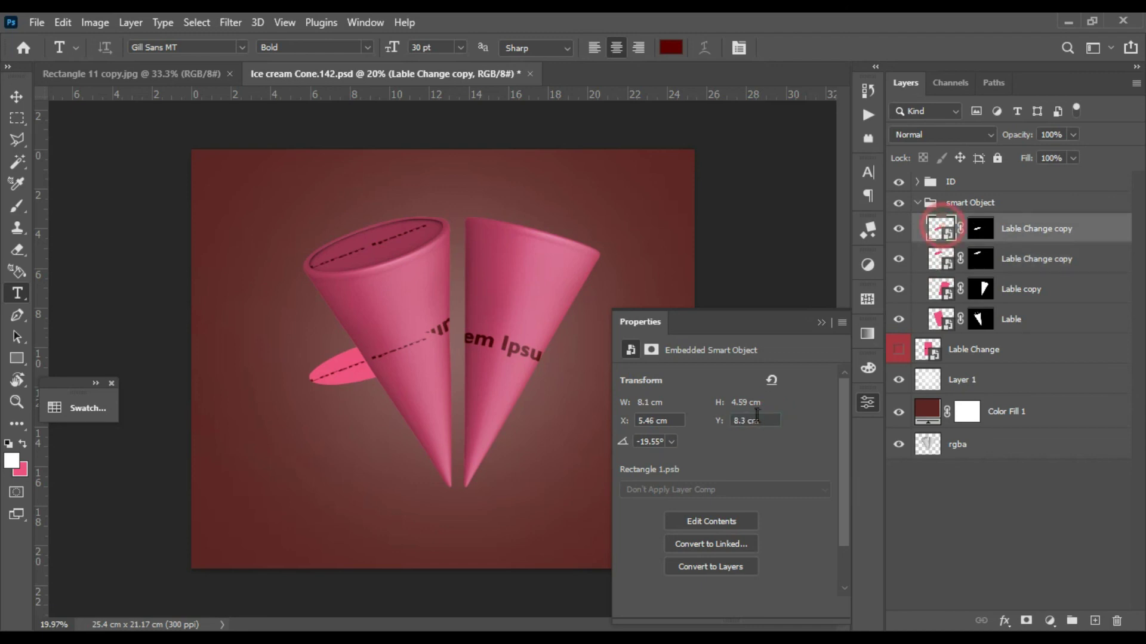
left_click(775, 421)
key("ctrl+v")
key("Return")
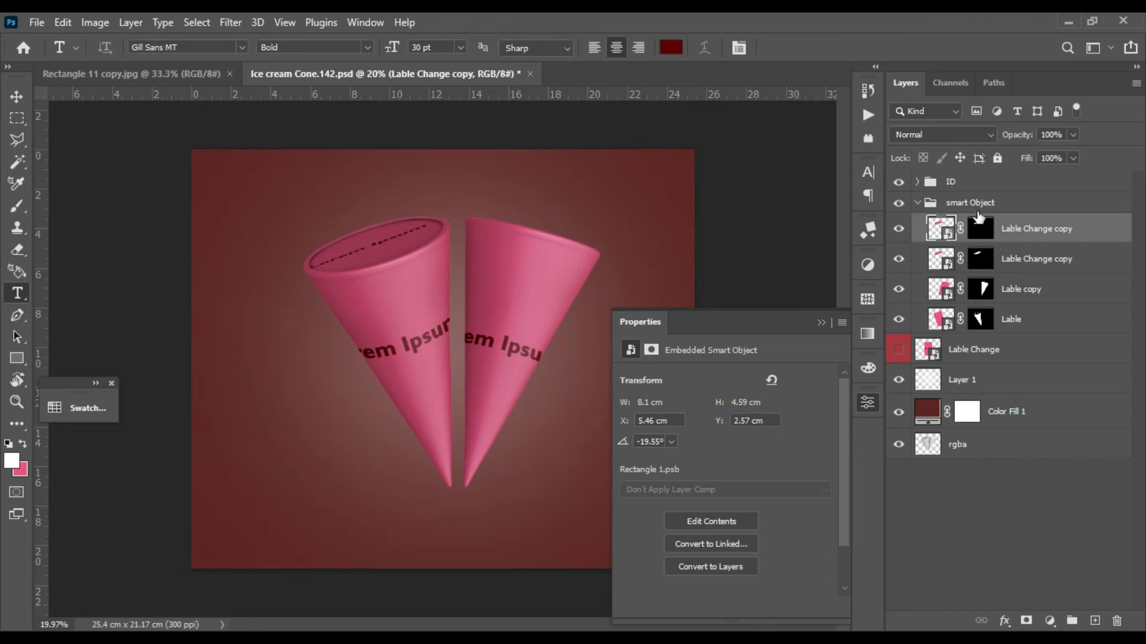
left_click(899, 260)
left_click(821, 323)
Step: In the new copy's contents, hide the Lorem Ipsum text and show the chocolate Layer 1, saving to update the cone lid
double_click(941, 229)
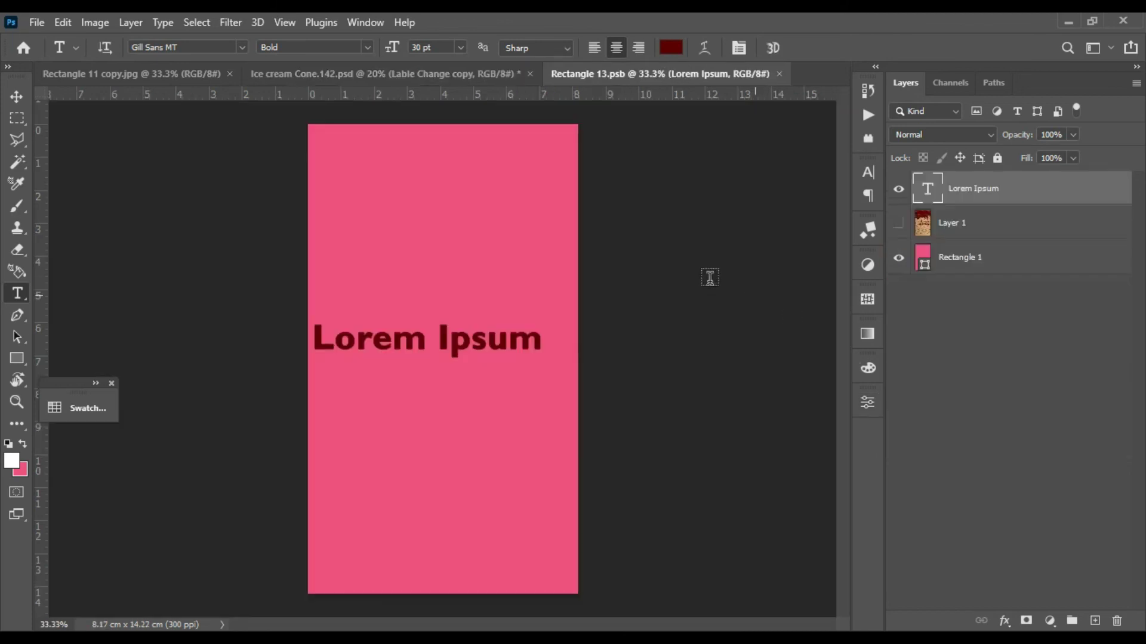
left_click(899, 189)
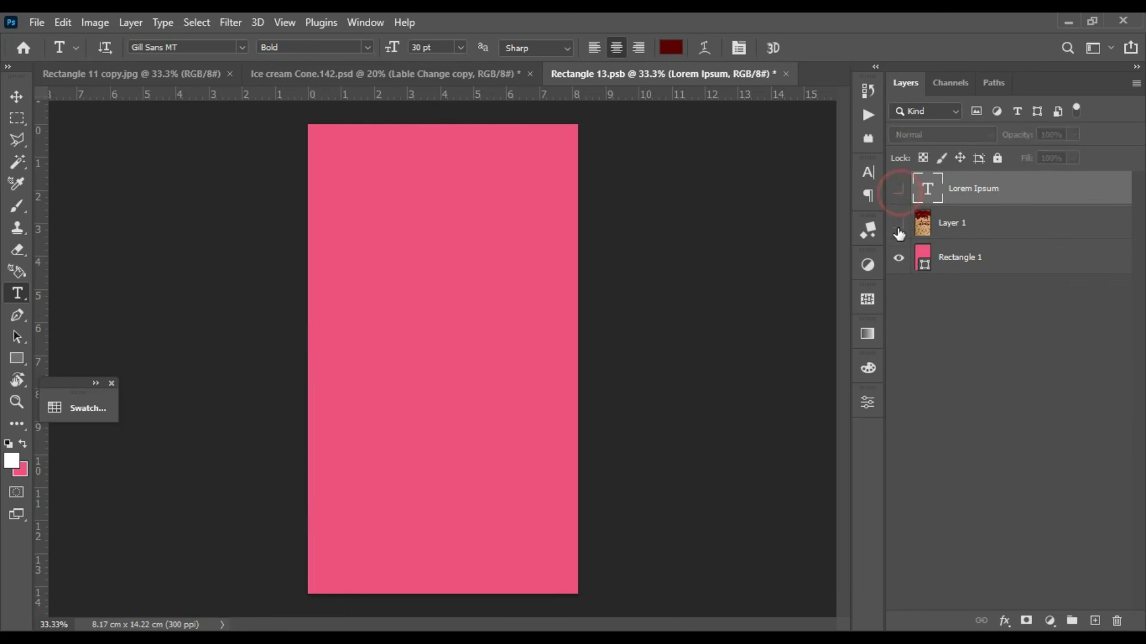
left_click(899, 223)
key("ctrl+s")
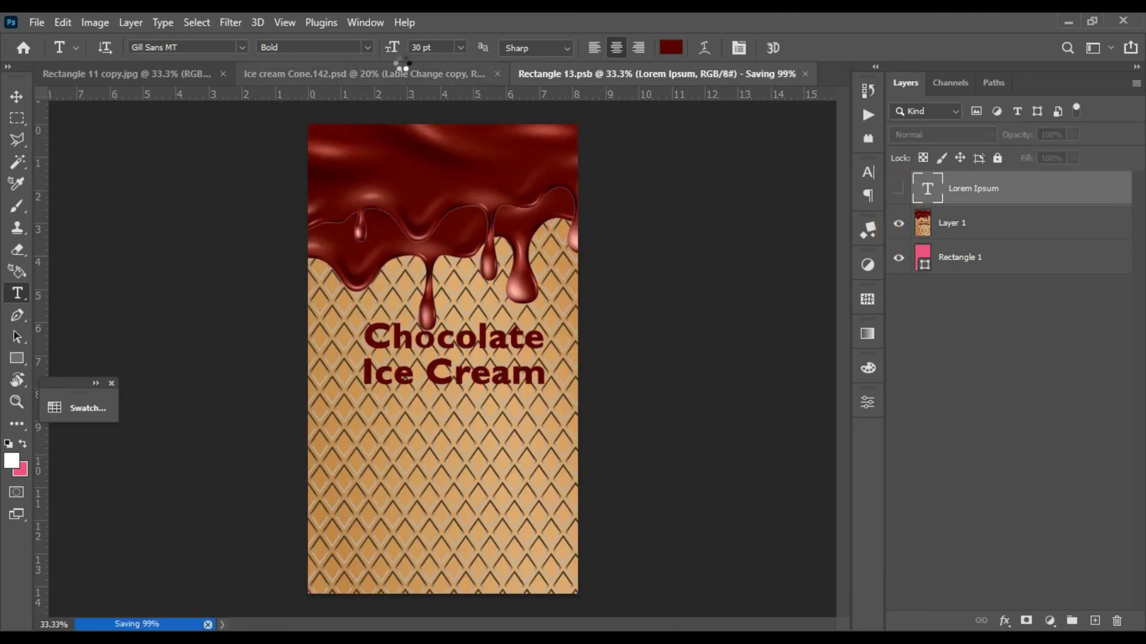
left_click(399, 74)
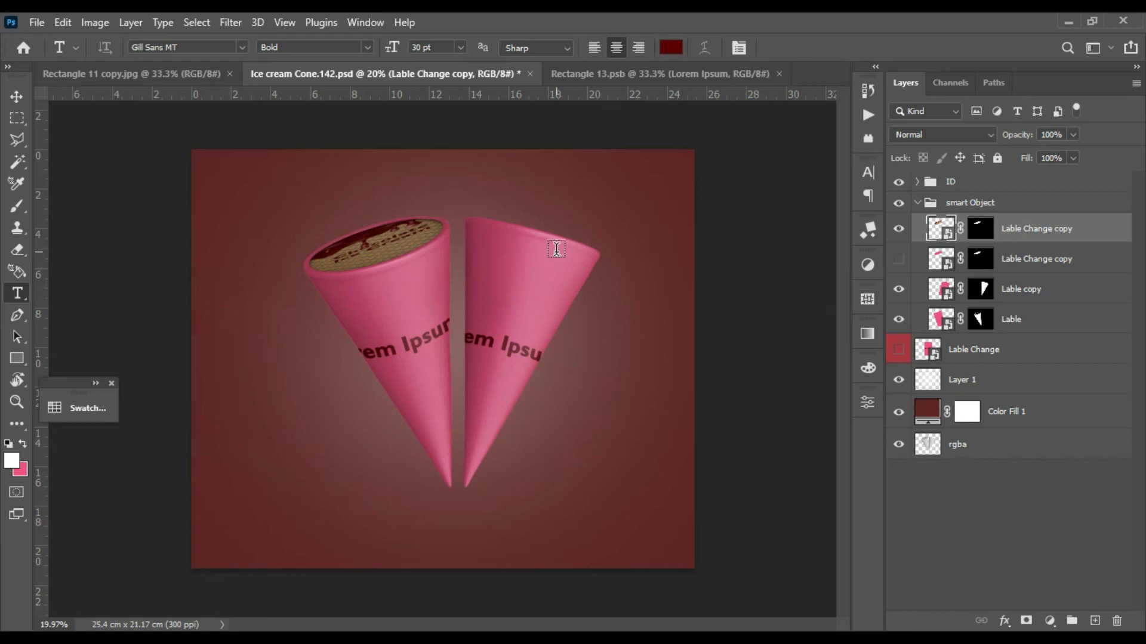
left_click(901, 231)
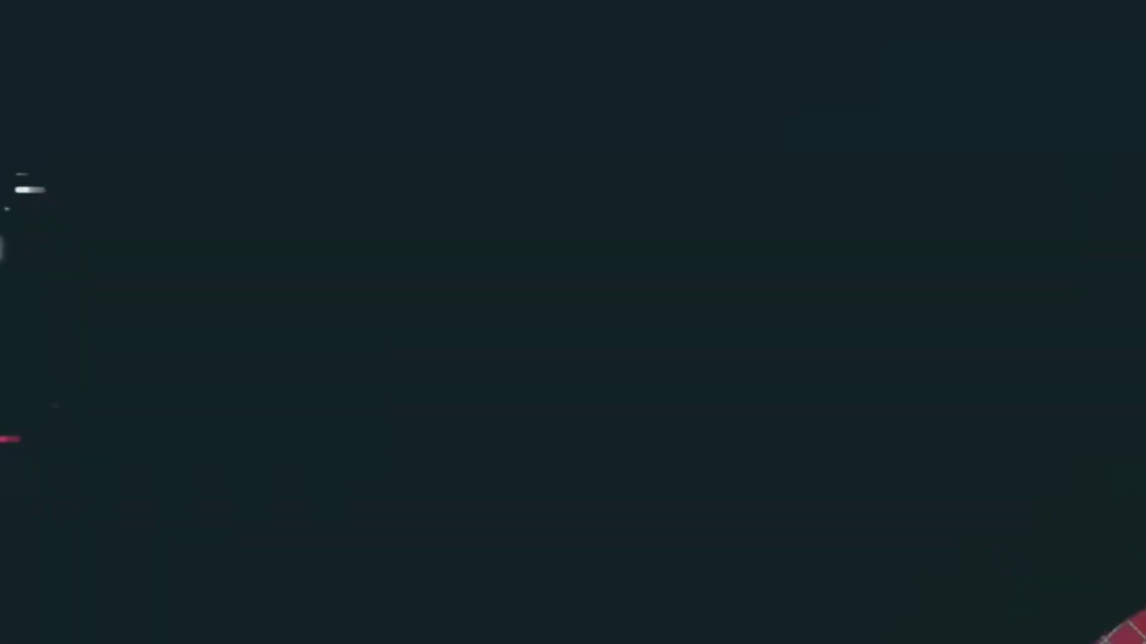